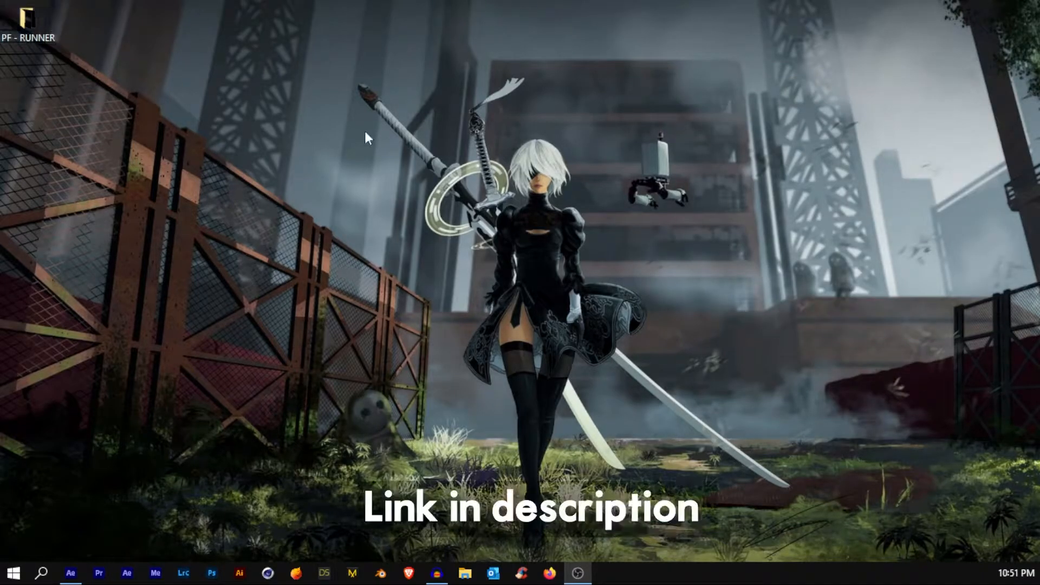
# Check the contents of the PF - RUNNER desktop folder and import it into the After Effects project as a folder.
pyautogui.doubleClick(39, 11)
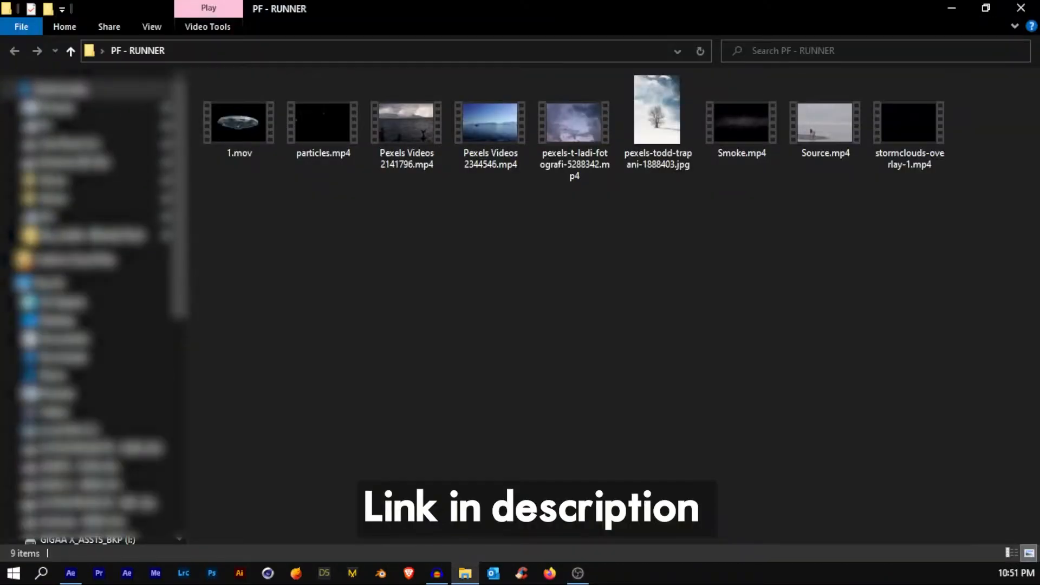
pyautogui.moveTo(244, 226); pyautogui.dragTo(332, 283)
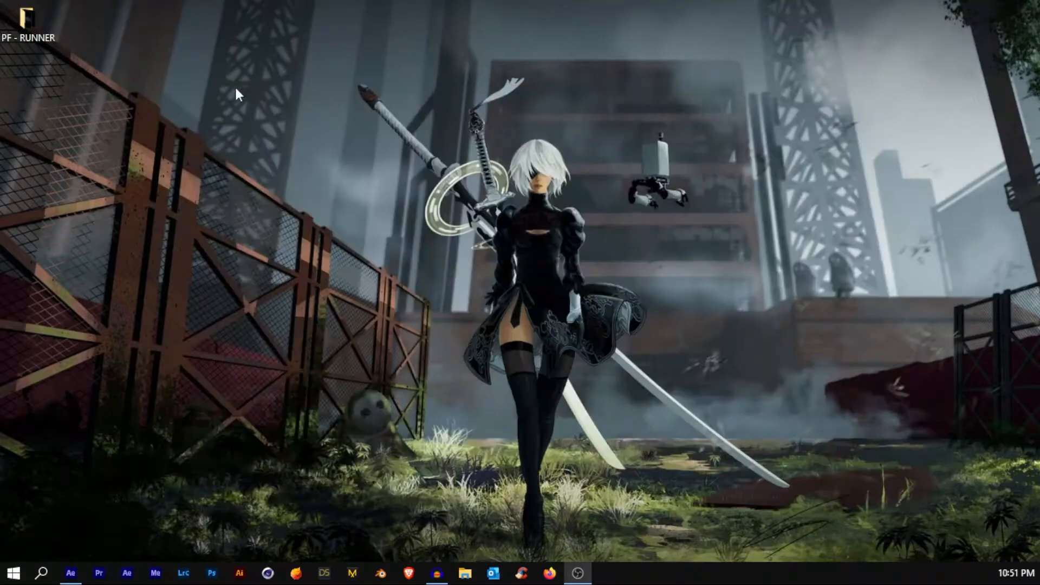
pyautogui.click(44, 21)
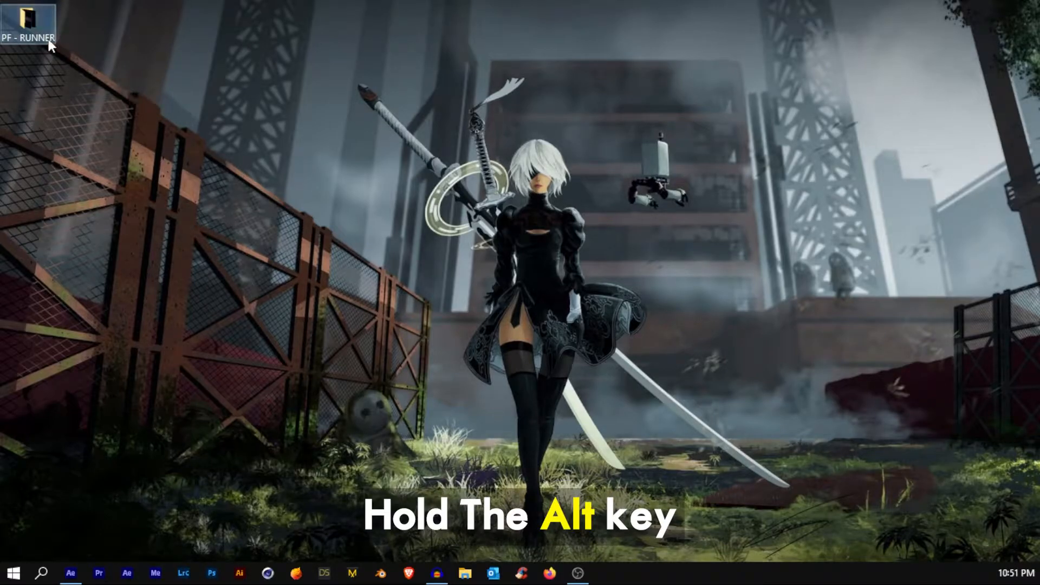
pyautogui.moveTo(38, 33); pyautogui.dragTo(125, 233)
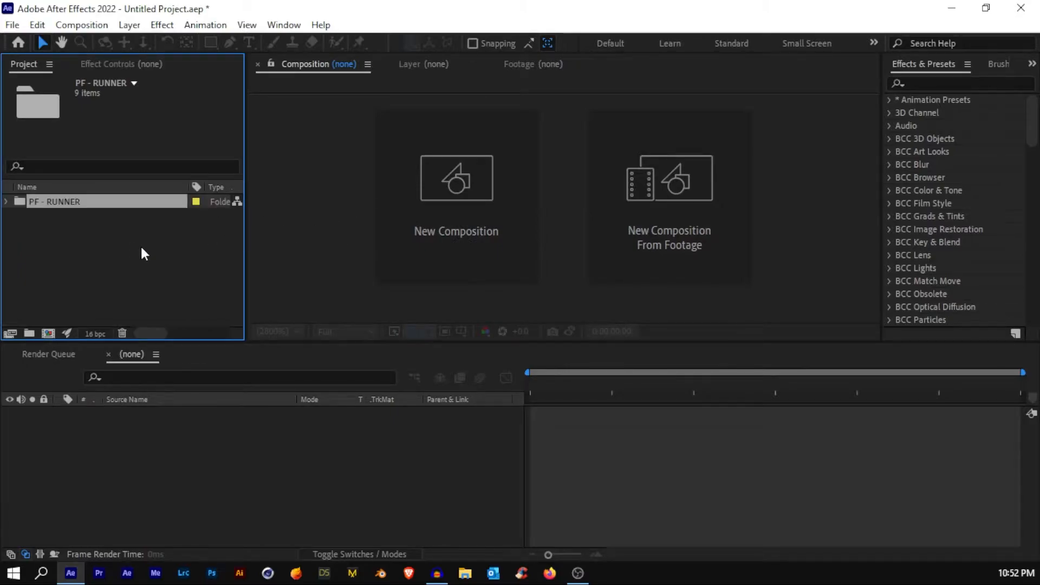
# Try to import the PF - RUNNER folder from the desktop again as an ordinary file.
pyautogui.click(952, 8)
pyautogui.moveTo(26, 22); pyautogui.dragTo(122, 277)
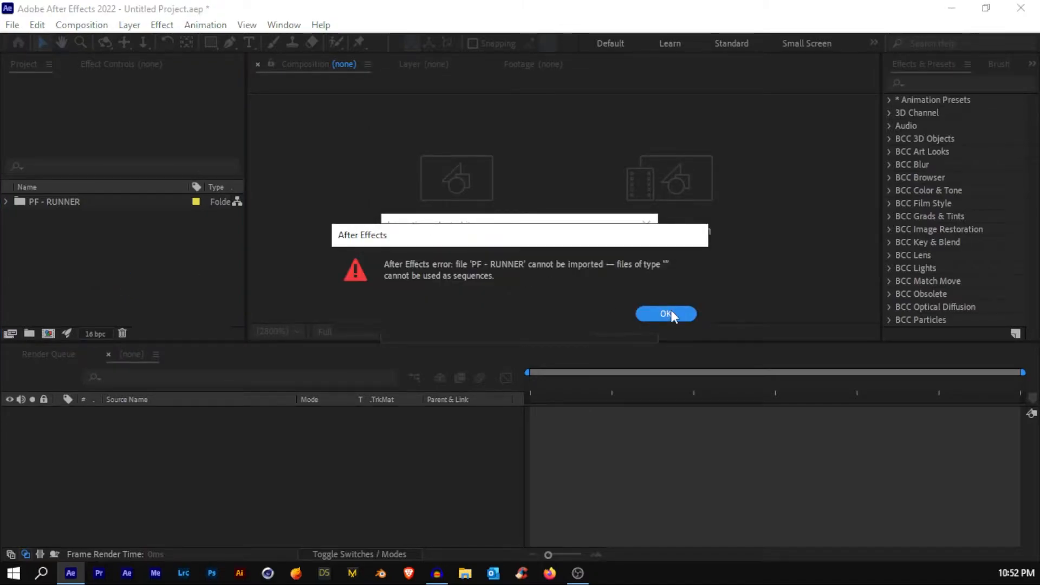
pyautogui.click(667, 314)
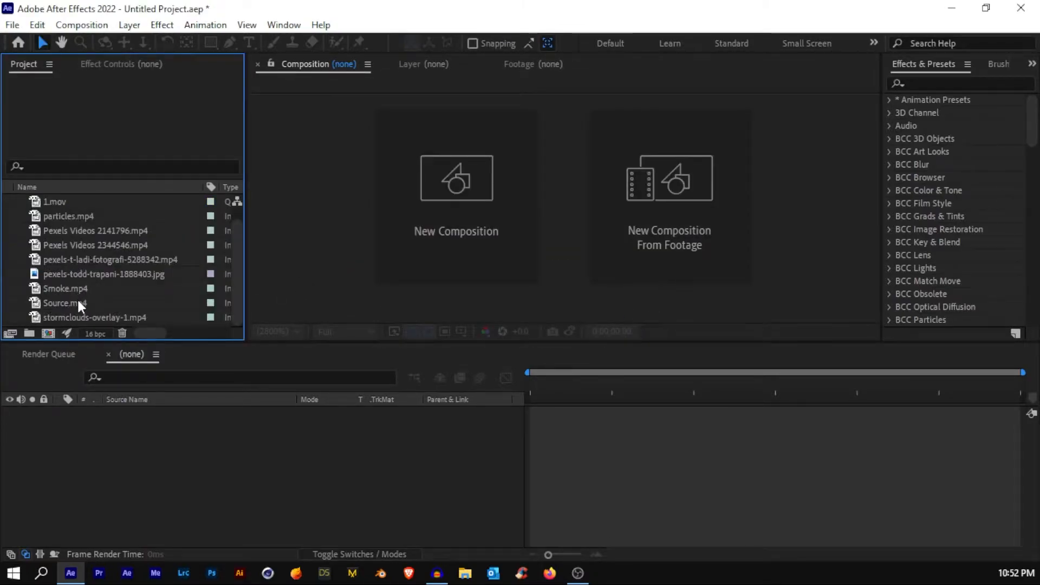
# Create a composition from the Source.mp4 footage and scrub through the clip.
pyautogui.click(77, 301)
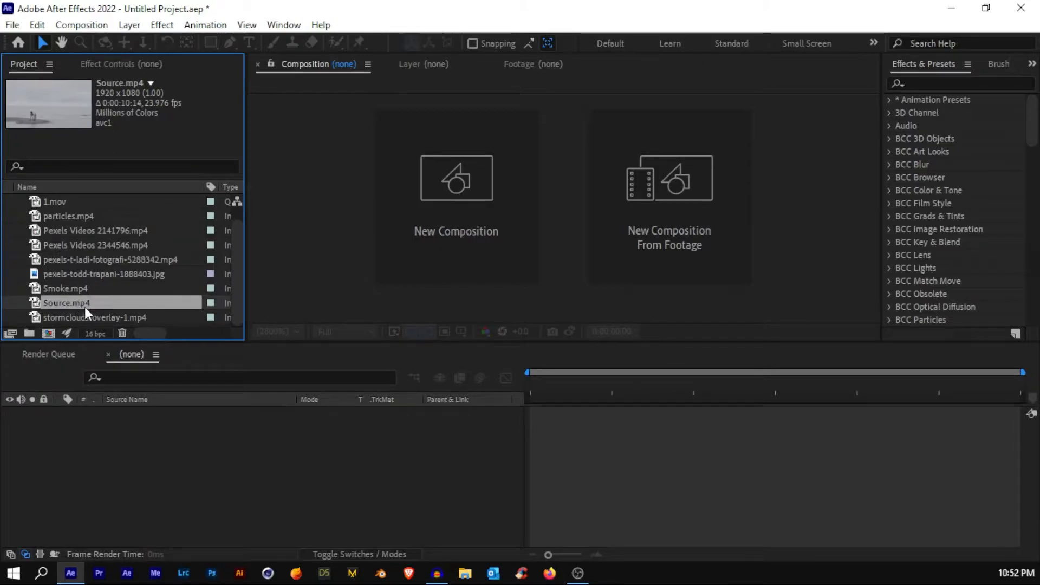
pyautogui.moveTo(84, 307); pyautogui.dragTo(81, 341)
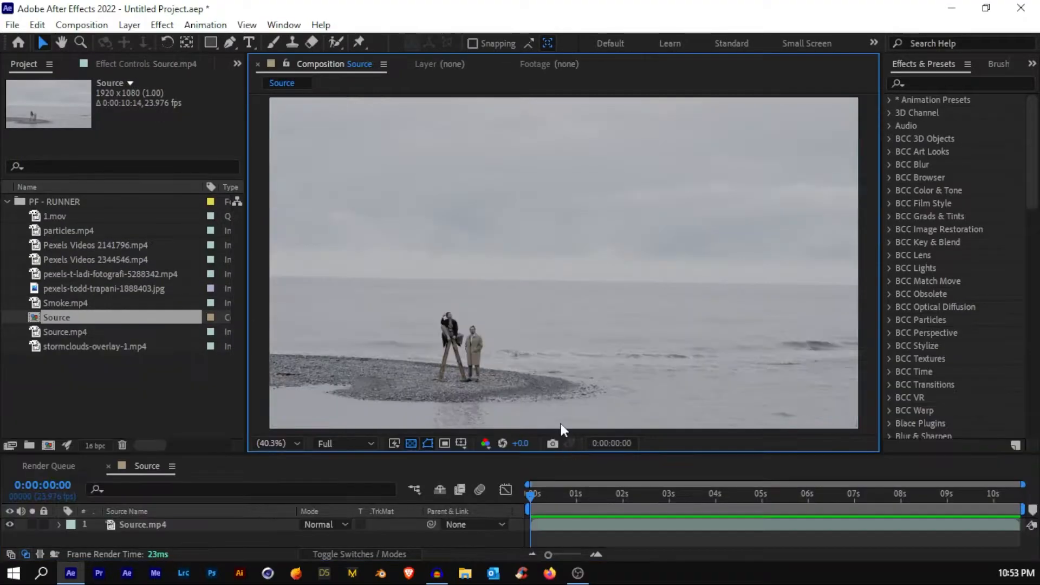
pyautogui.moveTo(565, 494); pyautogui.dragTo(712, 479)
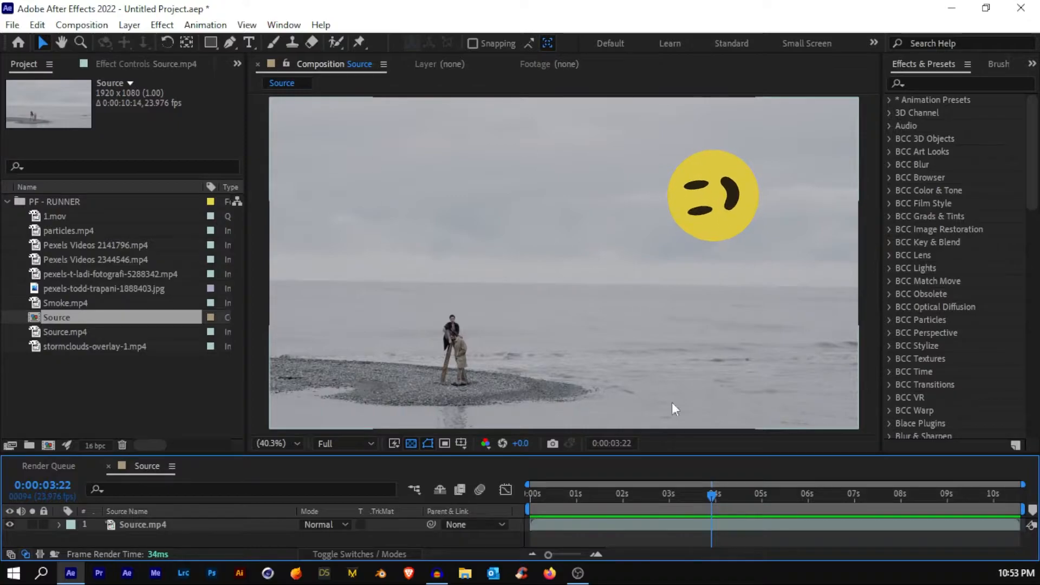
# Set the work area end to 0:00:06:23 and trim the Source composition to the work area.
pyautogui.moveTo(607, 454); pyautogui.dragTo(606, 392)
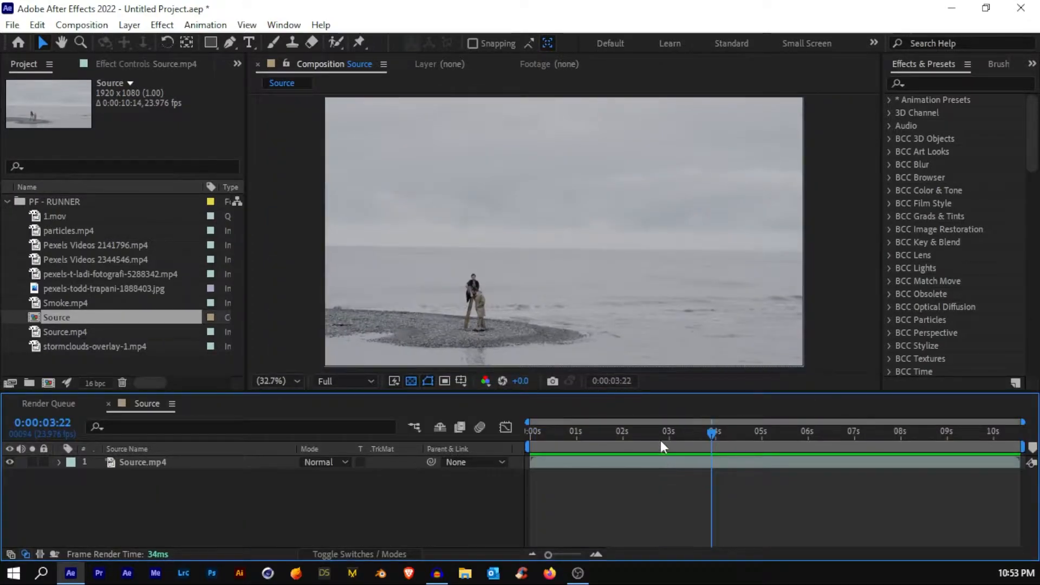
pyautogui.moveTo(661, 436); pyautogui.dragTo(854, 444)
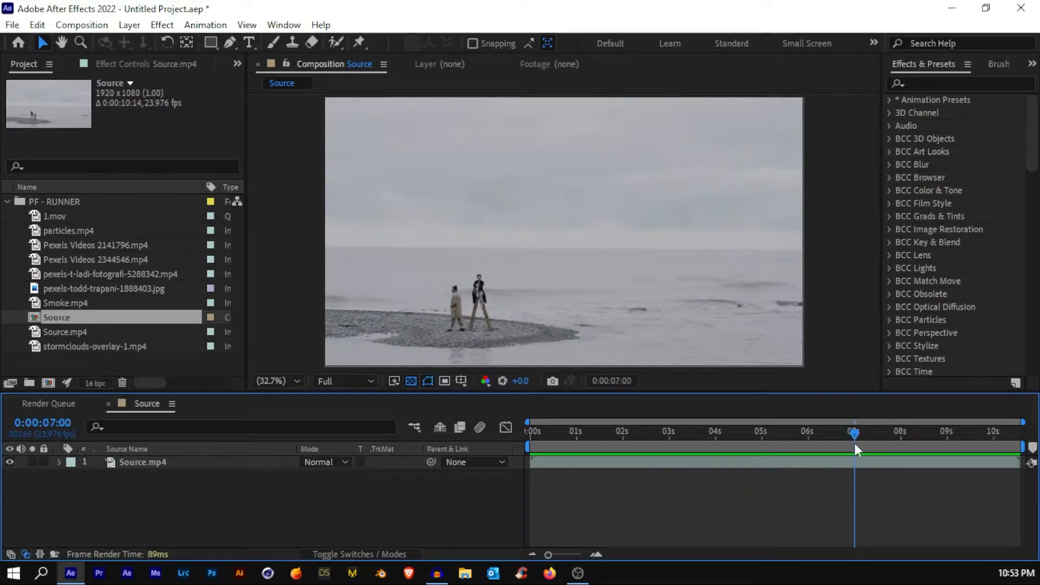
pyautogui.press('n')
pyautogui.rightClick(855, 445)
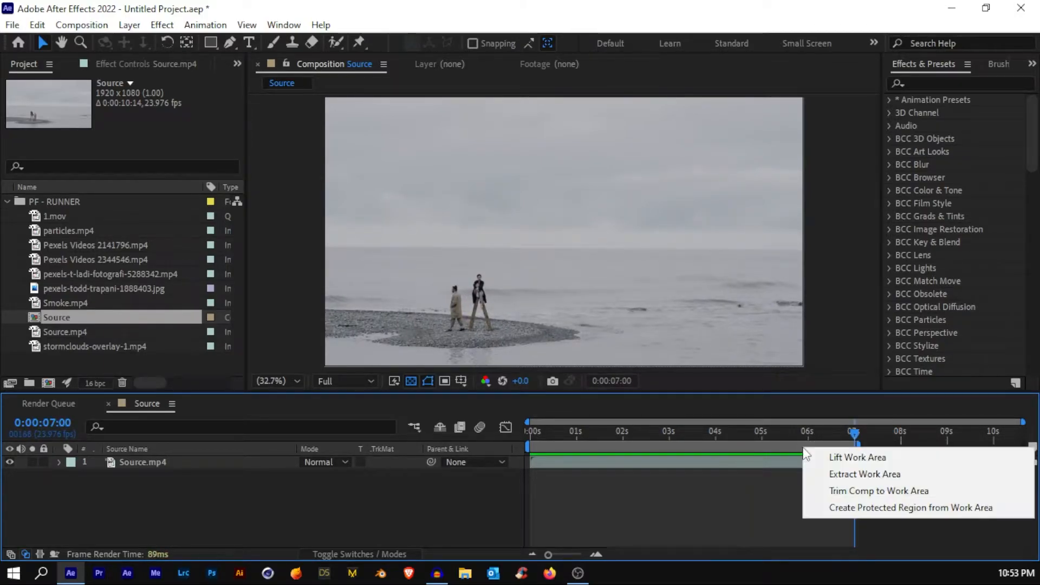
pyautogui.moveTo(820, 437); pyautogui.dragTo(852, 438)
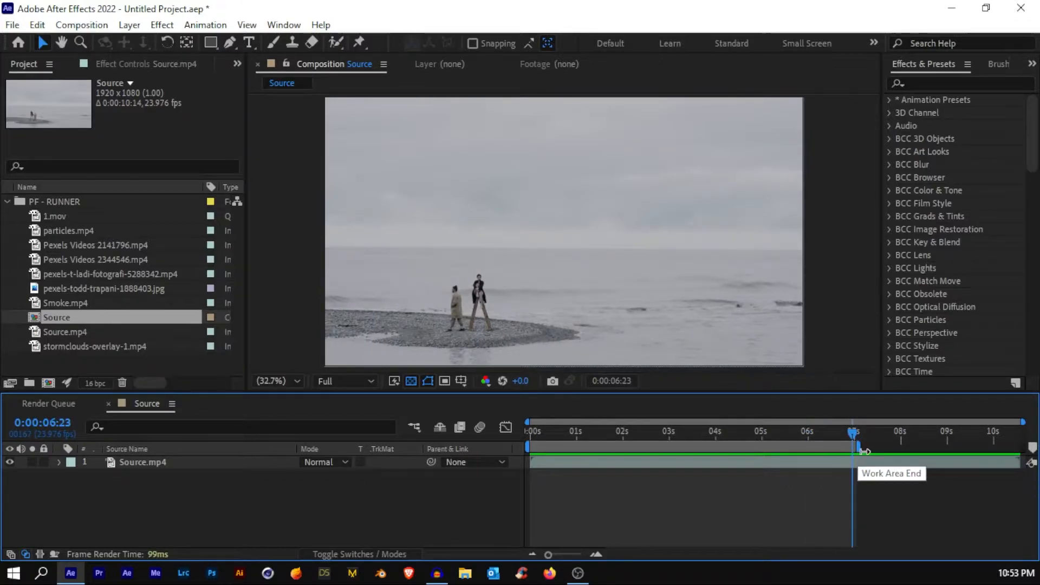
pyautogui.moveTo(856, 448)
pyautogui.mouseDown()
pyautogui.moveTo(954, 447)
pyautogui.moveTo(853, 447)
pyautogui.mouseUp()
pyautogui.rightClick(812, 447)
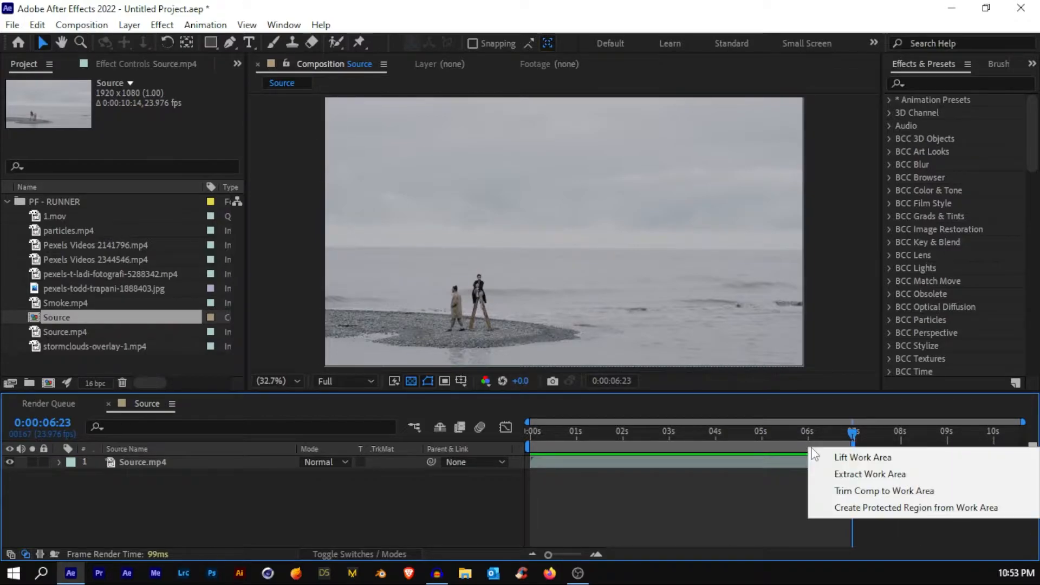
pyautogui.click(845, 492)
# Scrub through and play back the trimmed Source composition, then return to its first frame.
pyautogui.click(634, 432)
pyautogui.moveTo(578, 446); pyautogui.dragTo(952, 443)
pyautogui.press('Home')
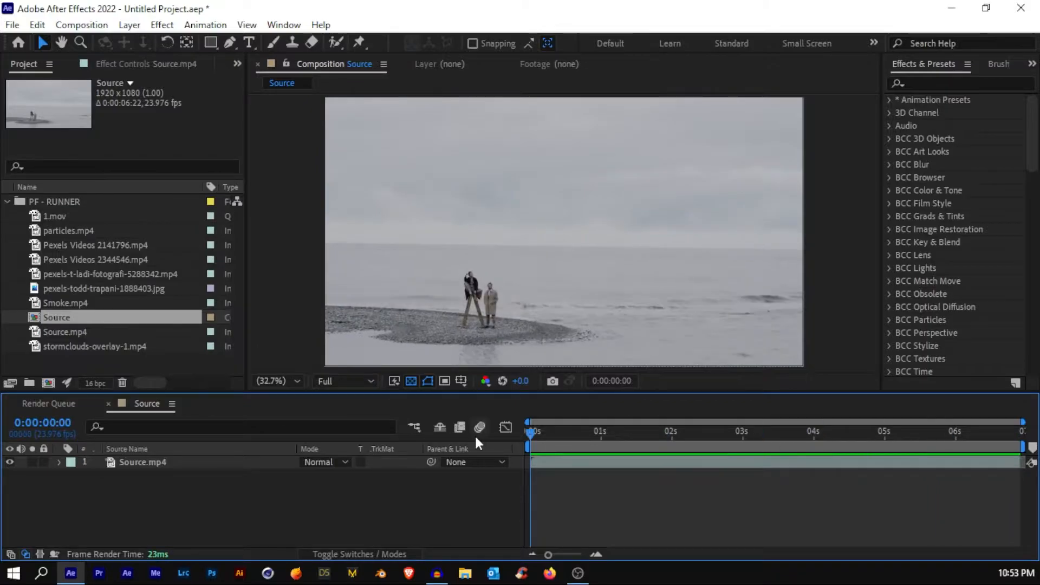
pyautogui.moveTo(525, 396); pyautogui.dragTo(515, 461)
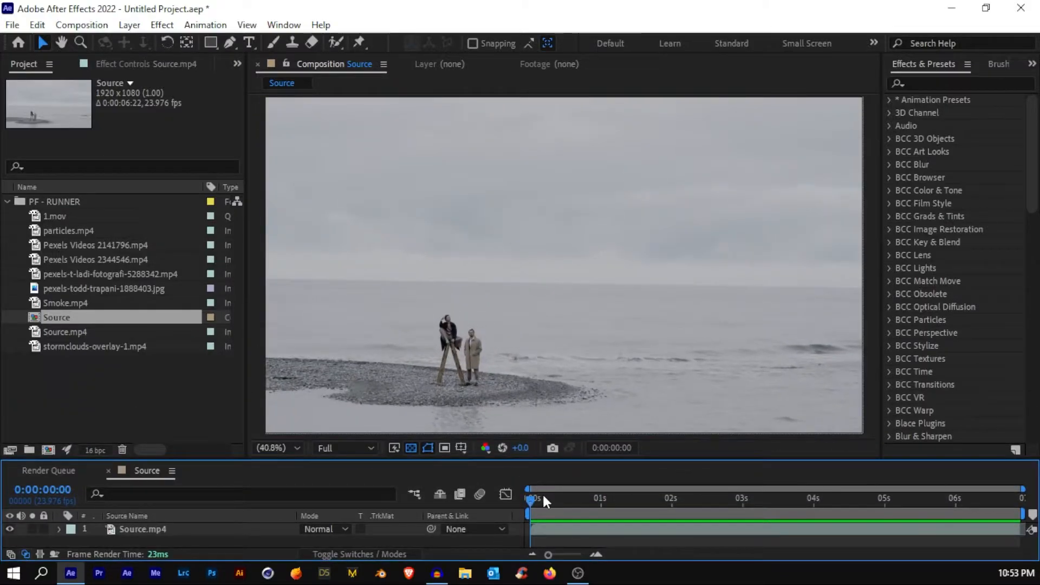
pyautogui.press('space')
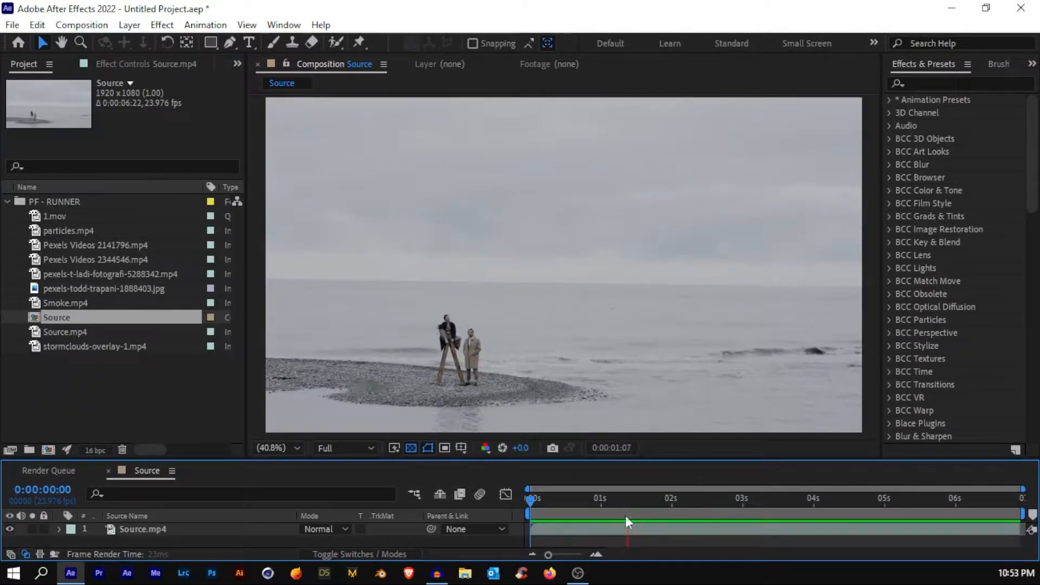
pyautogui.moveTo(606, 495); pyautogui.dragTo(528, 497)
# Show the Tracker and start Track Motion on the Source.mp4 layer at the first frame.
pyautogui.click(599, 522)
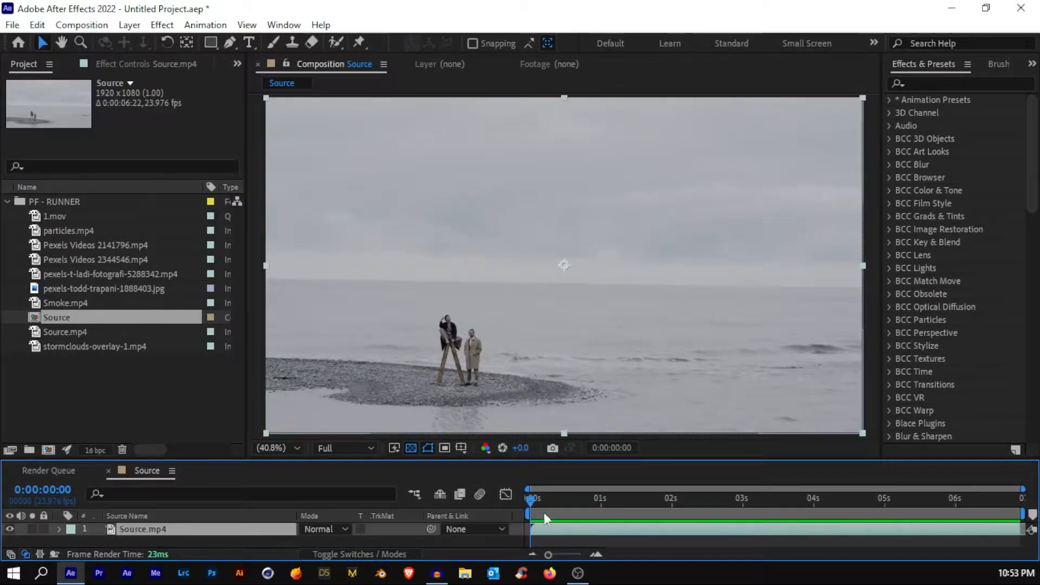
pyautogui.scroll(3, 518, 355)
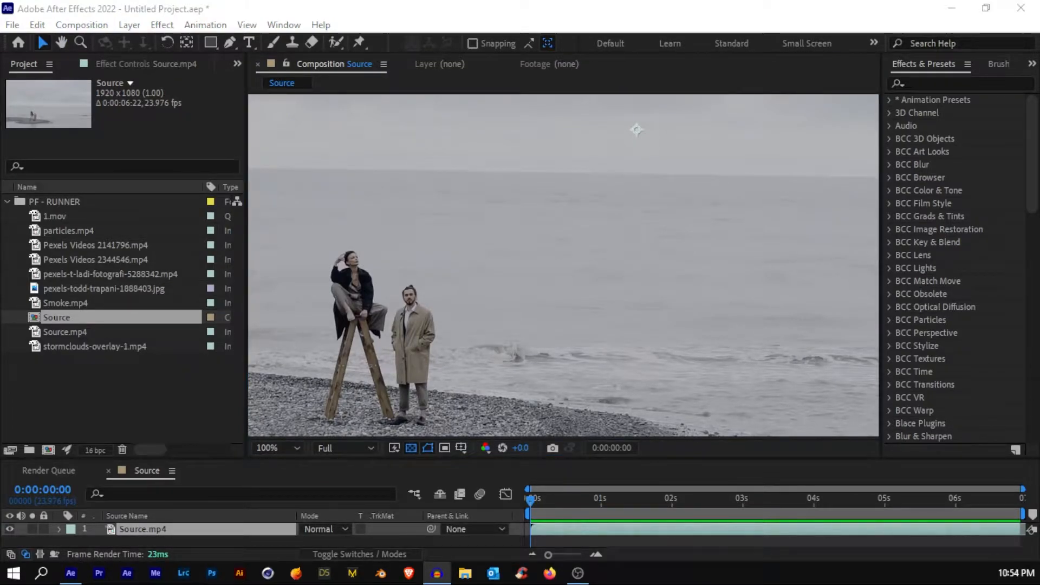
pyautogui.click(427, 128)
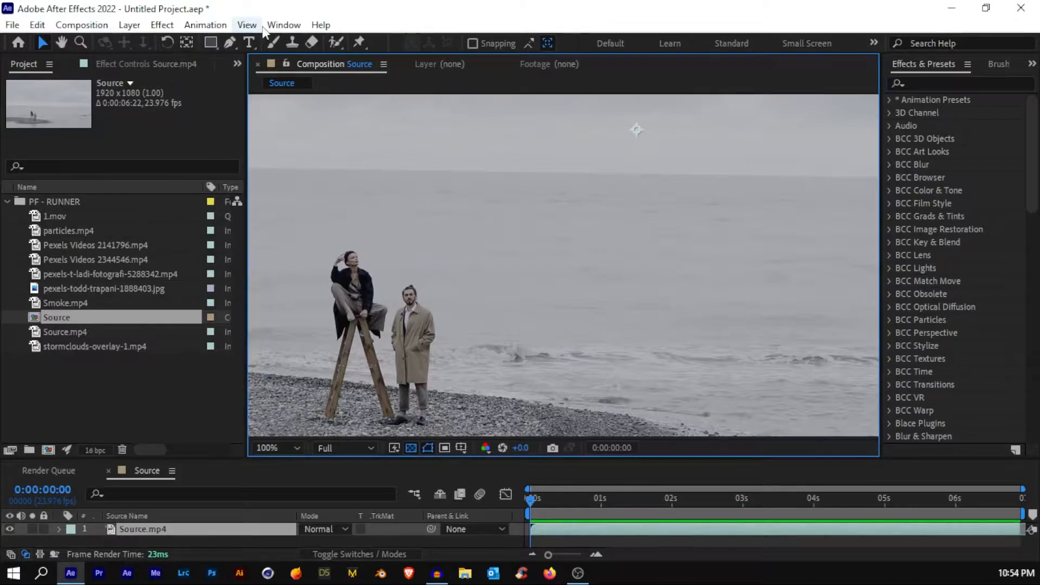
pyautogui.click(129, 25)
pyautogui.moveTo(275, 27)
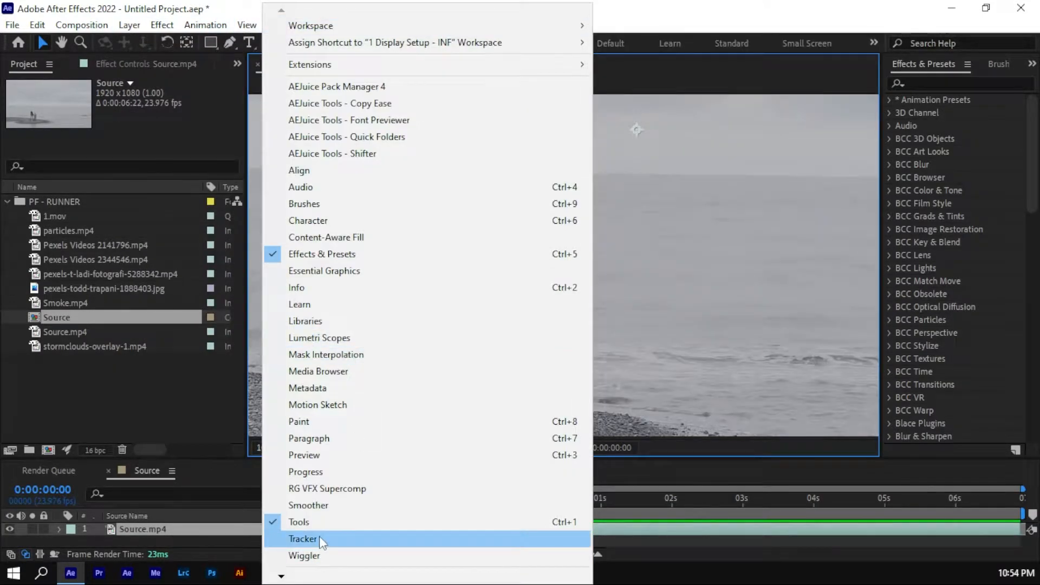
pyautogui.click(302, 539)
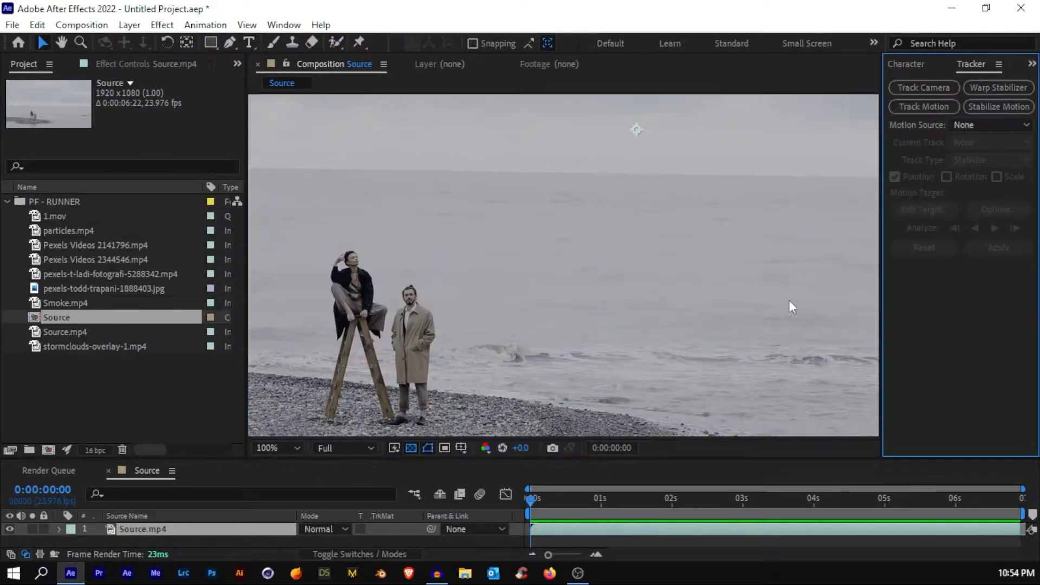
pyautogui.click(933, 105)
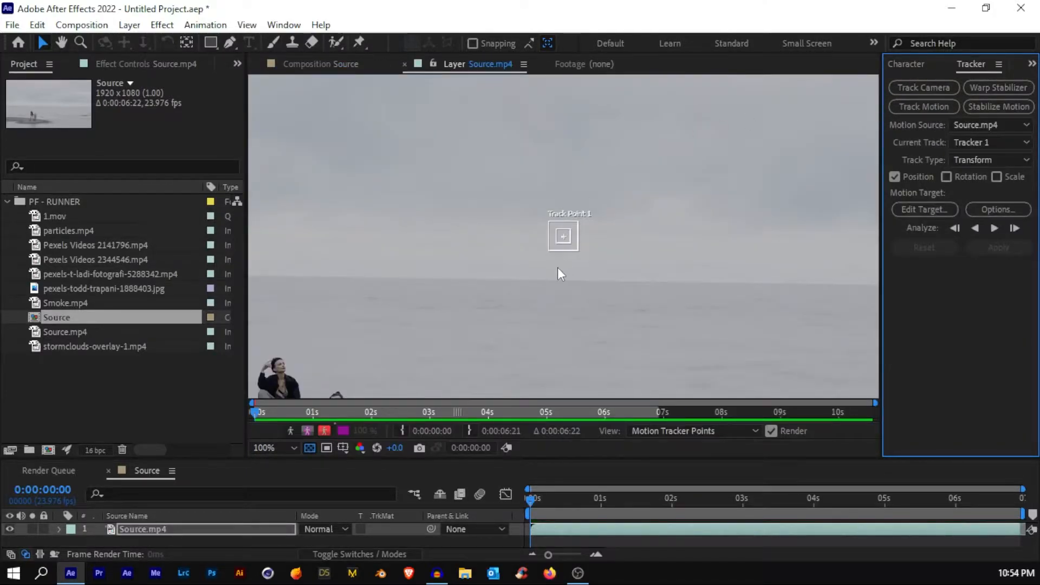
# Position Track Point 1 on a dark pebble on the gravel shore beside the standing man.
pyautogui.press('v')
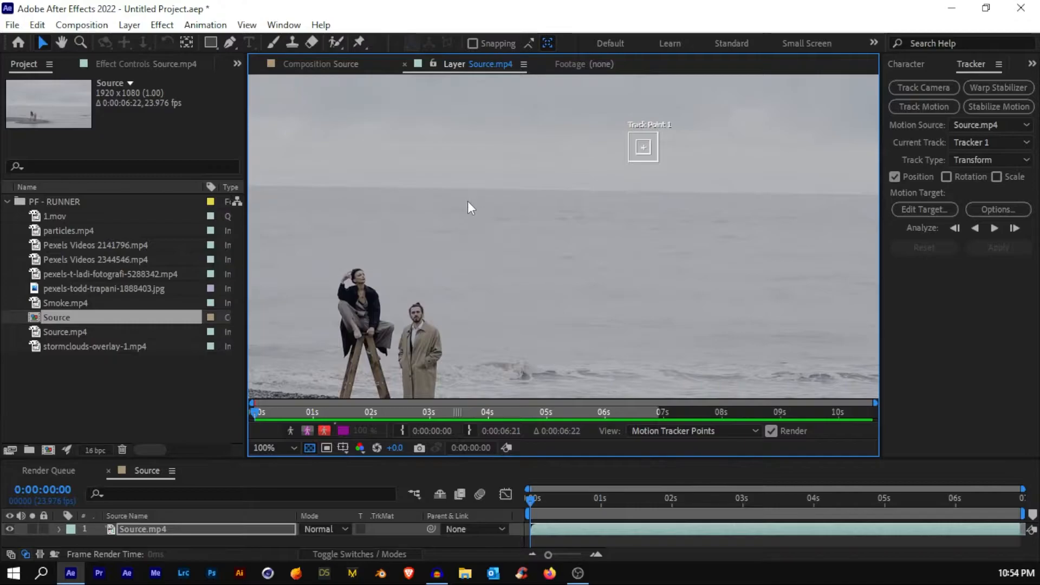
pyautogui.press('`')
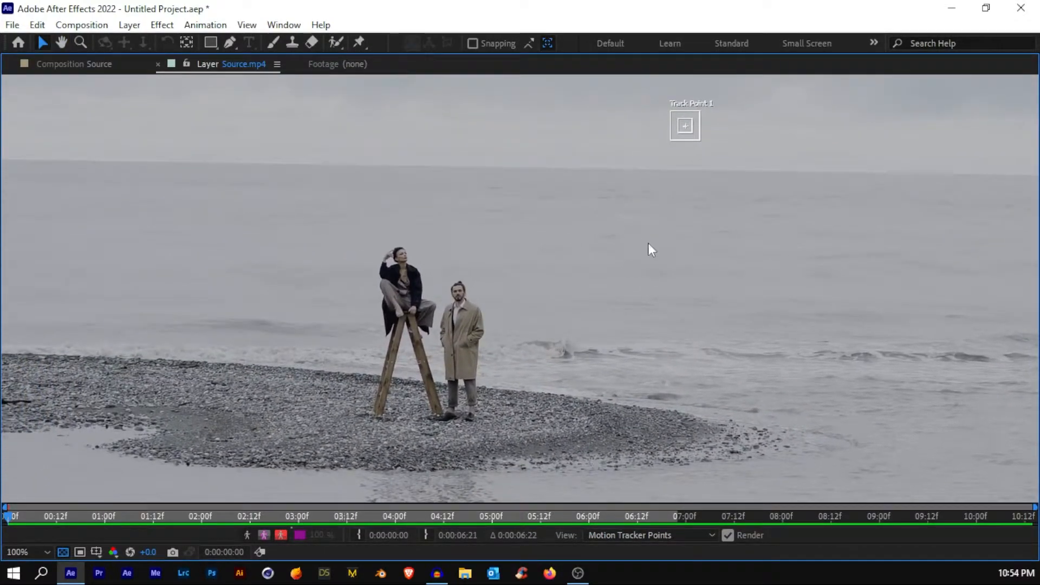
pyautogui.moveTo(696, 115); pyautogui.dragTo(505, 407)
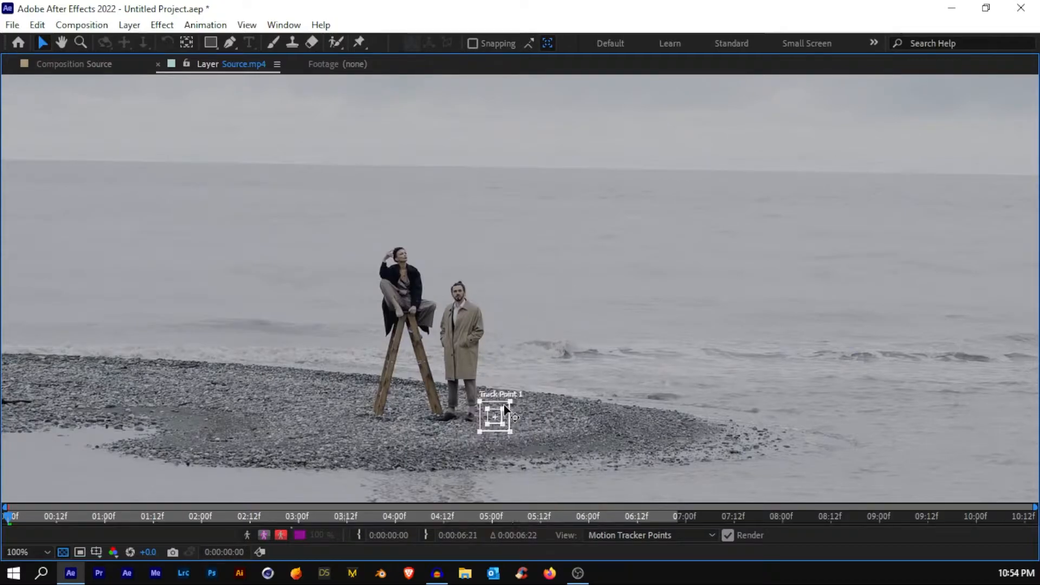
pyautogui.scroll(4, 518, 443)
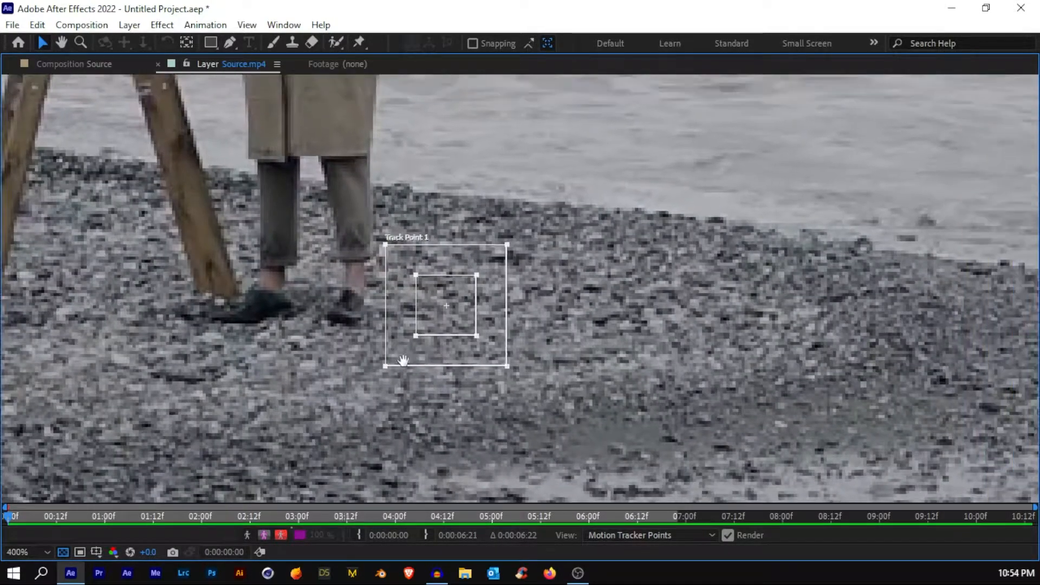
pyautogui.moveTo(403, 361); pyautogui.dragTo(313, 375)
pyautogui.moveTo(401, 295); pyautogui.dragTo(554, 281)
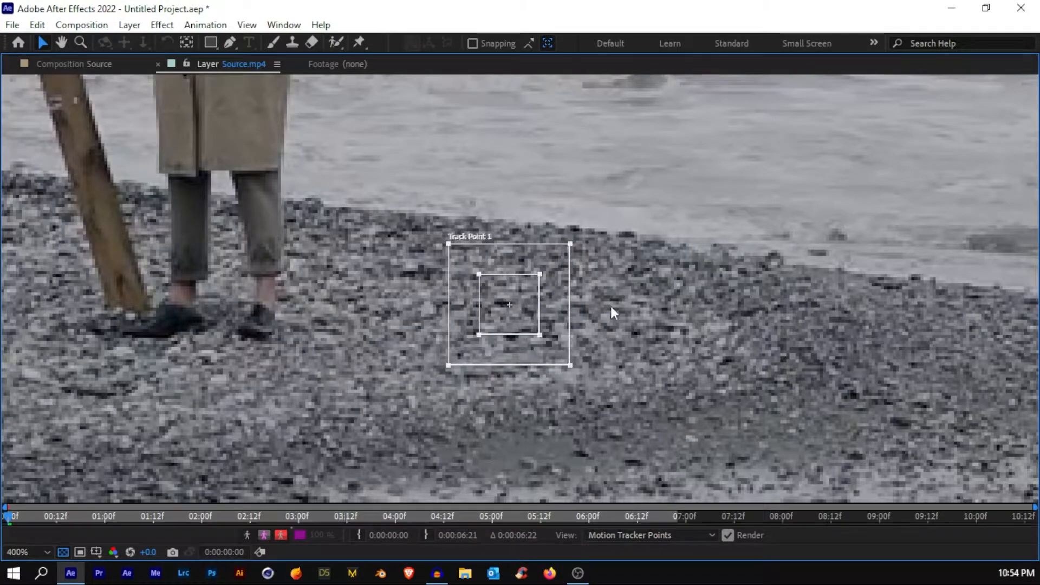
pyautogui.moveTo(742, 343); pyautogui.dragTo(477, 277)
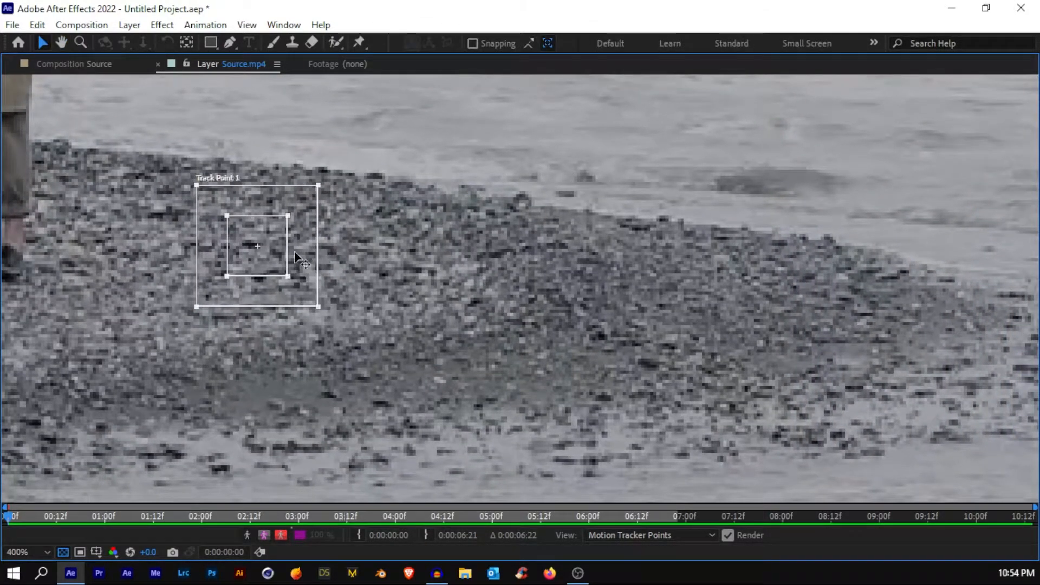
pyautogui.moveTo(295, 252); pyautogui.dragTo(513, 307)
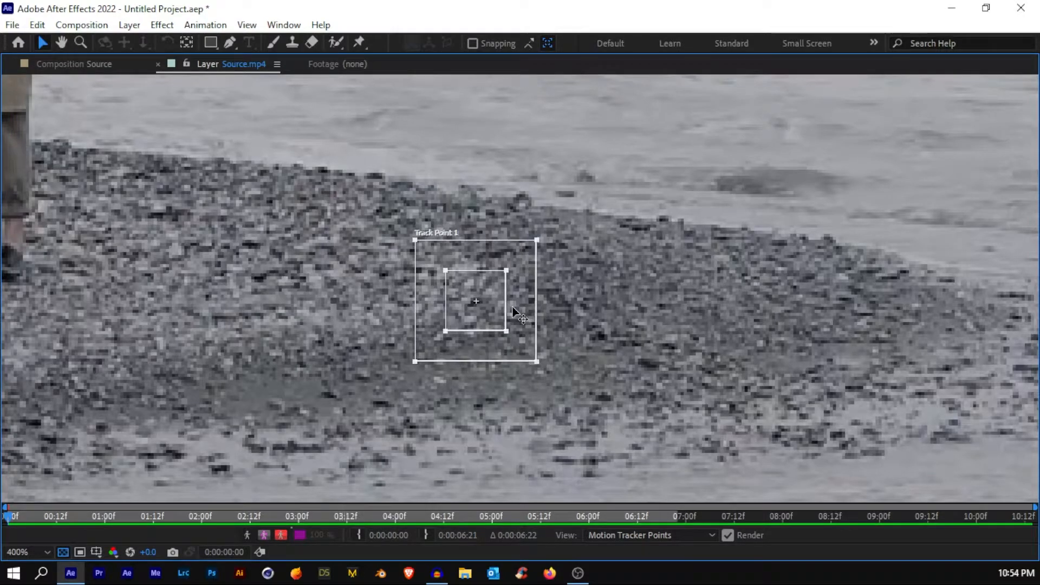
pyautogui.scroll(1, 513, 309)
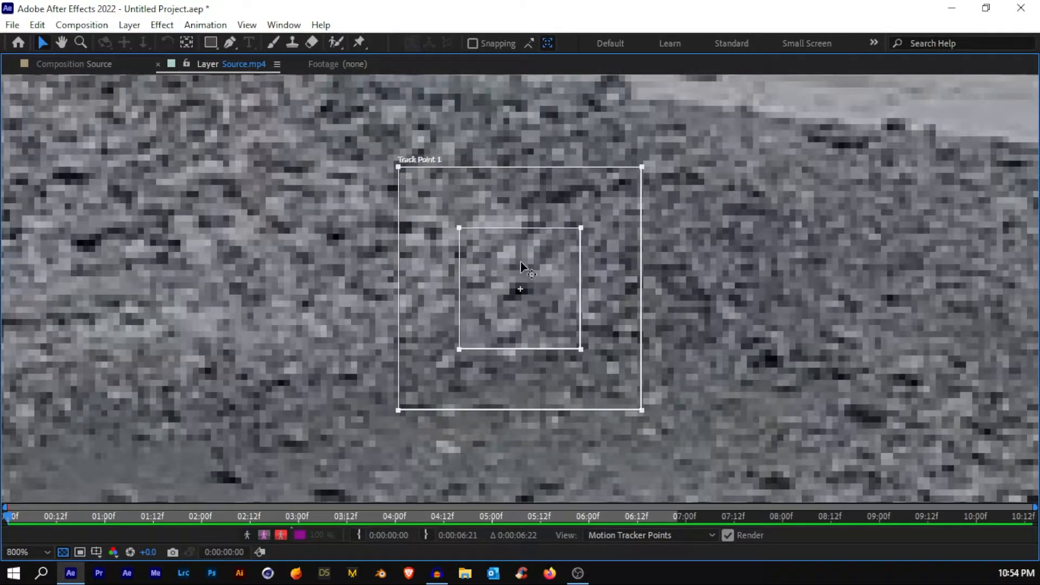
pyautogui.scroll(-2, 516, 308)
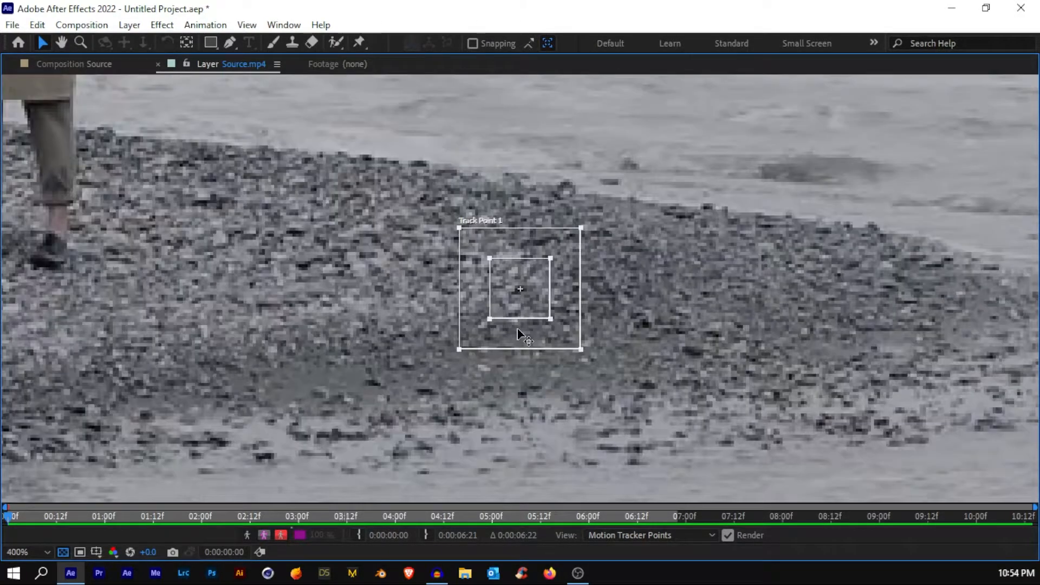
pyautogui.moveTo(610, 321); pyautogui.dragTo(566, 343)
pyautogui.scroll(1, 497, 322)
pyautogui.scroll(1, 497, 324)
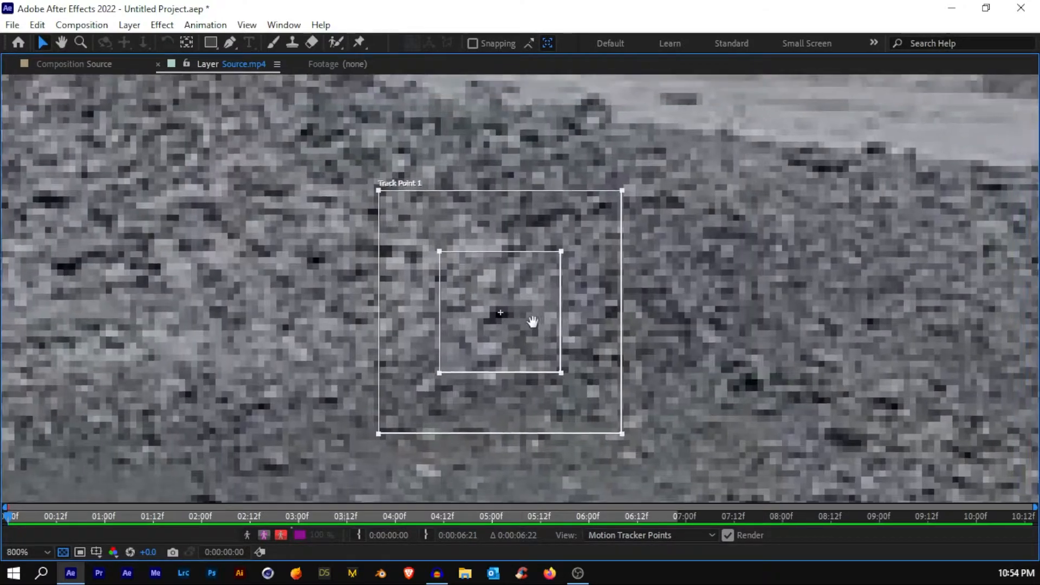
# Tighten Track Point 1's feature and search regions around the dark pebble and analyze the track forward.
pyautogui.moveTo(554, 379)
pyautogui.mouseDown()
pyautogui.moveTo(528, 360)
pyautogui.moveTo(544, 366)
pyautogui.mouseUp()
pyautogui.moveTo(615, 440); pyautogui.dragTo(595, 416)
pyautogui.press('`')
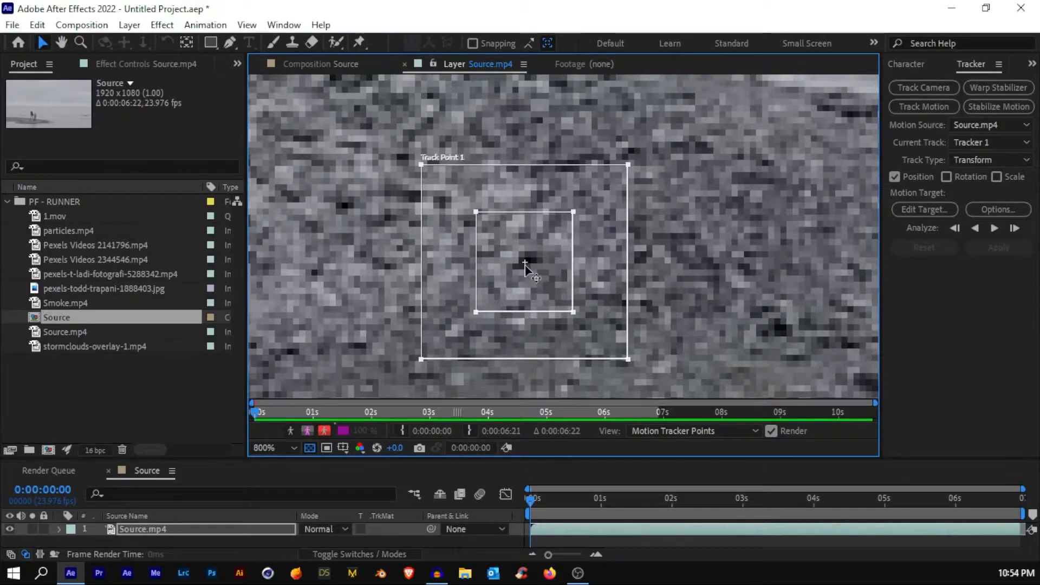
pyautogui.click(990, 234)
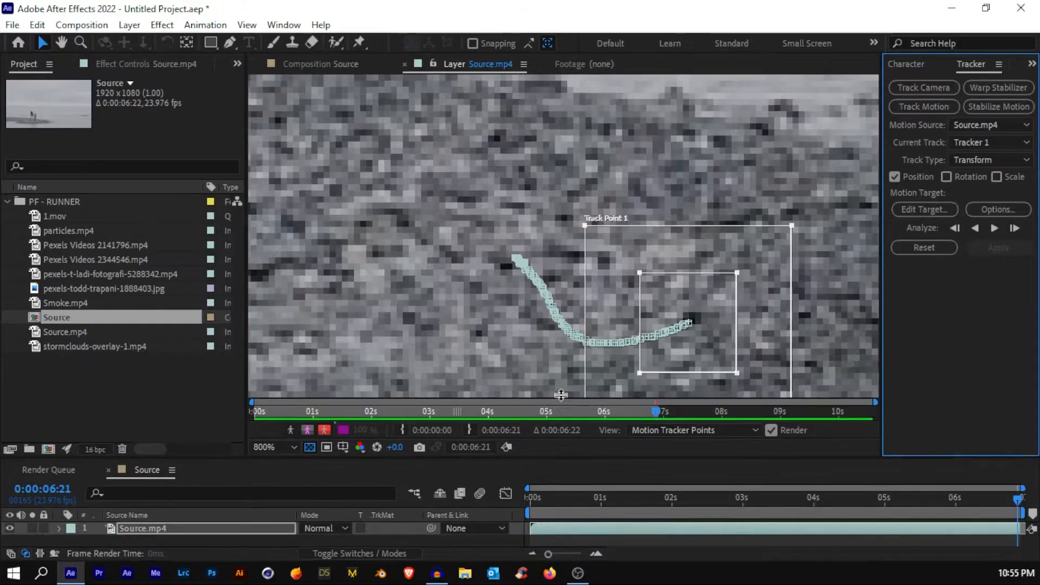
# Add a null object above Source.mp4 in the Source composition.
pyautogui.moveTo(564, 460); pyautogui.dragTo(537, 368)
pyautogui.scroll(-3, 533, 230)
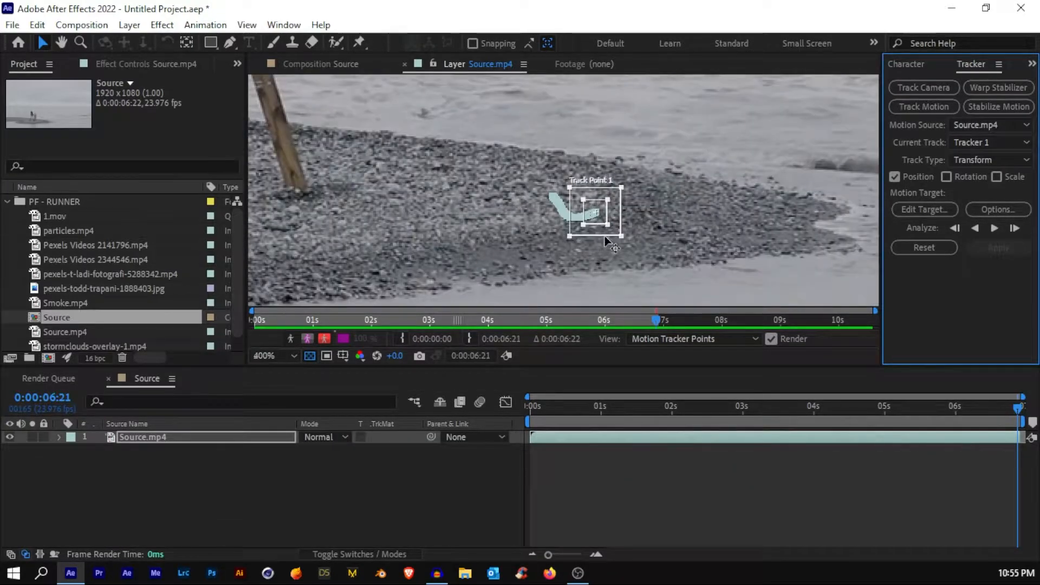
pyautogui.scroll(1, 606, 240)
pyautogui.click(128, 25)
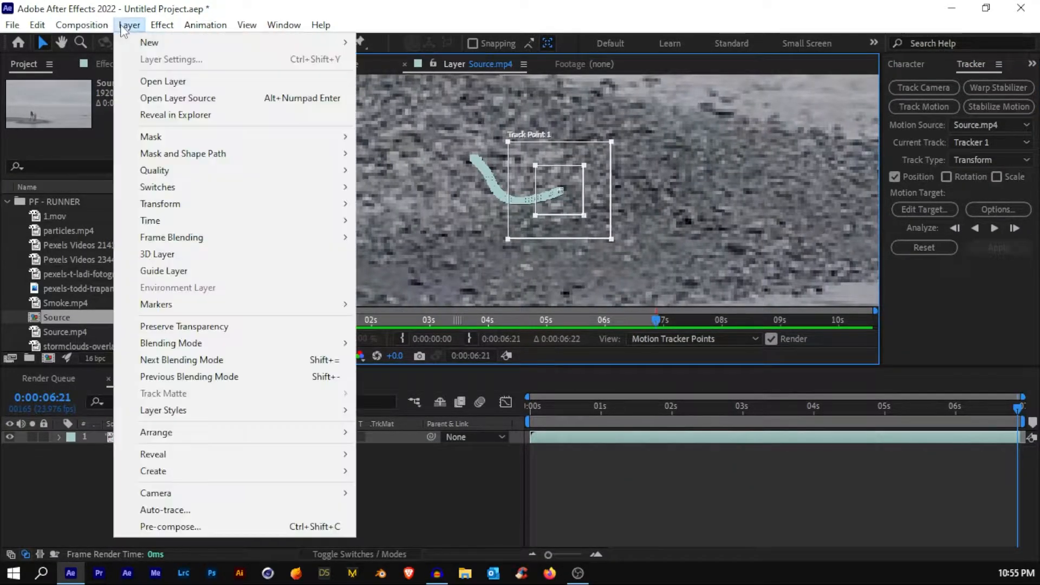
pyautogui.moveTo(145, 46)
pyautogui.click(412, 108)
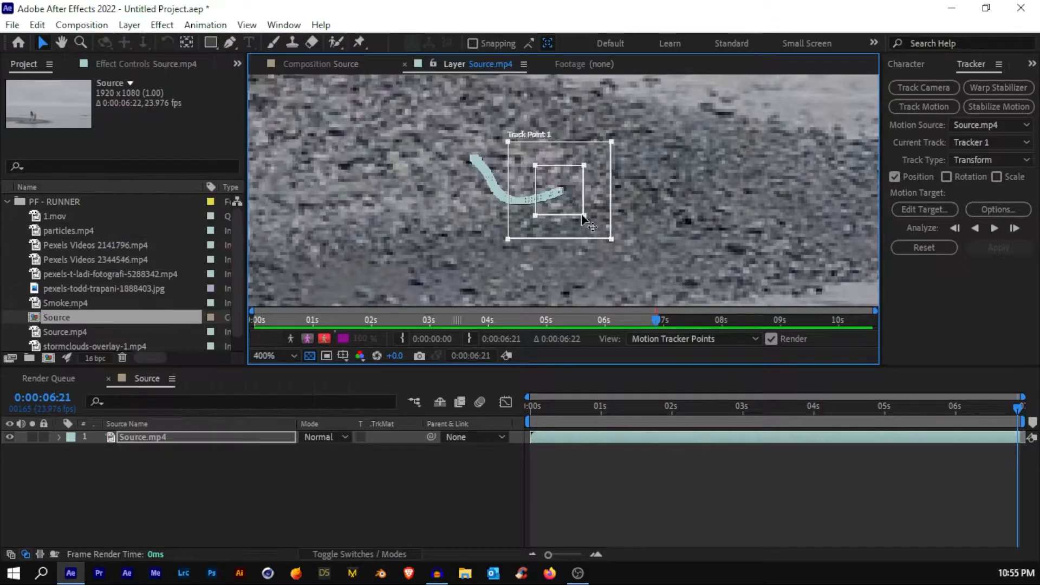
# Set the tracker's motion target to the Null 1 layer.
pyautogui.click(908, 209)
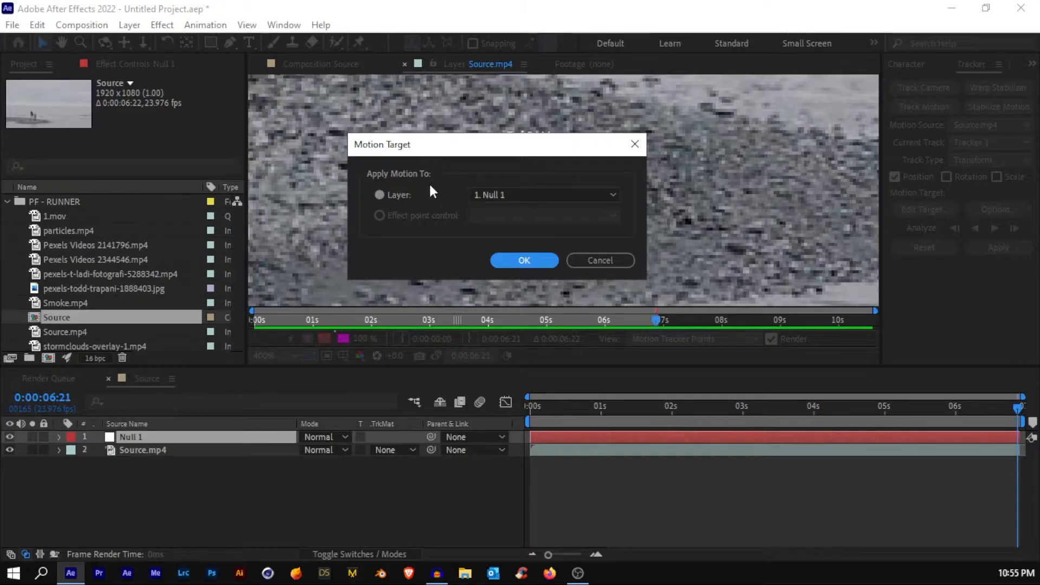
pyautogui.click(507, 191)
pyautogui.click(496, 215)
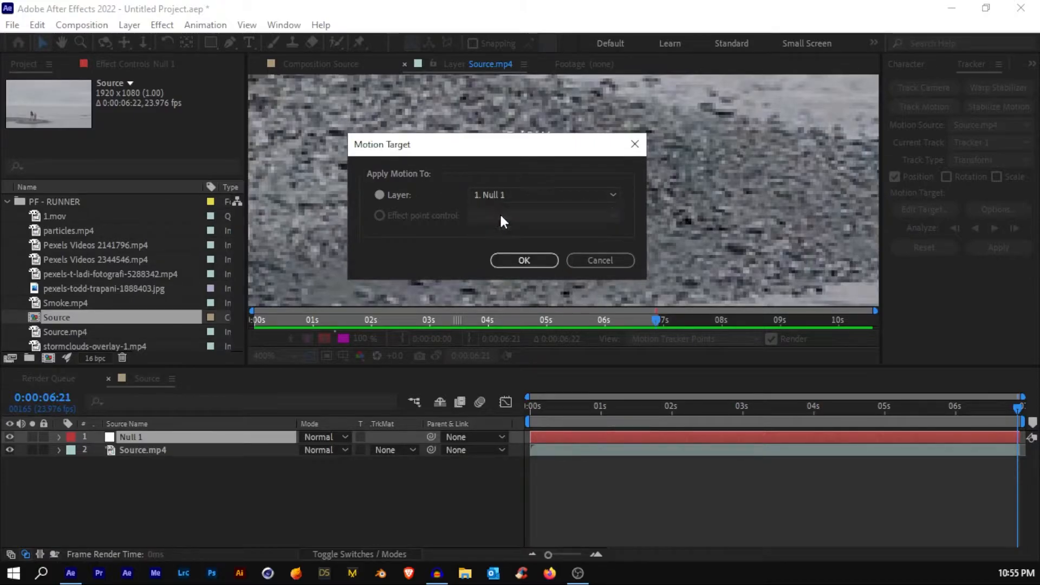
pyautogui.click(519, 259)
# Apply the tracking data to Null 1 in X and Y and move the current time to 0:00:00:04.
pyautogui.click(1002, 247)
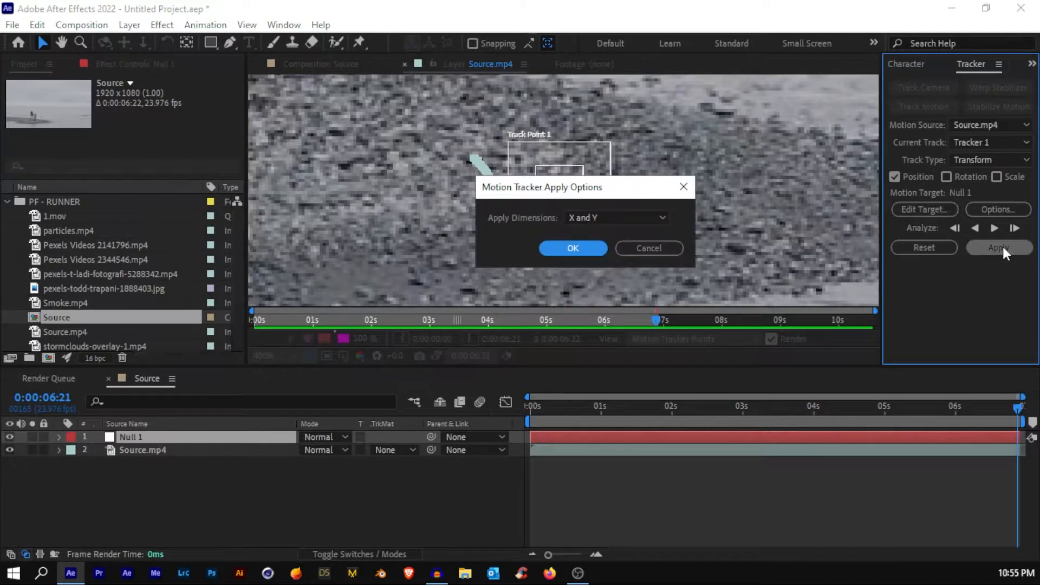
pyautogui.click(577, 218)
pyautogui.click(587, 227)
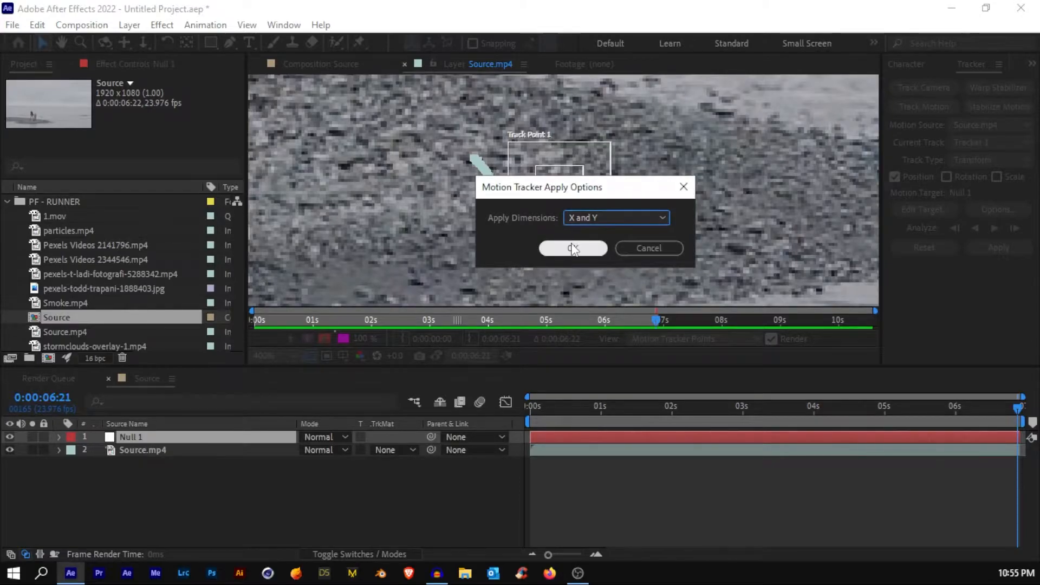
pyautogui.click(573, 248)
pyautogui.scroll(3, 588, 230)
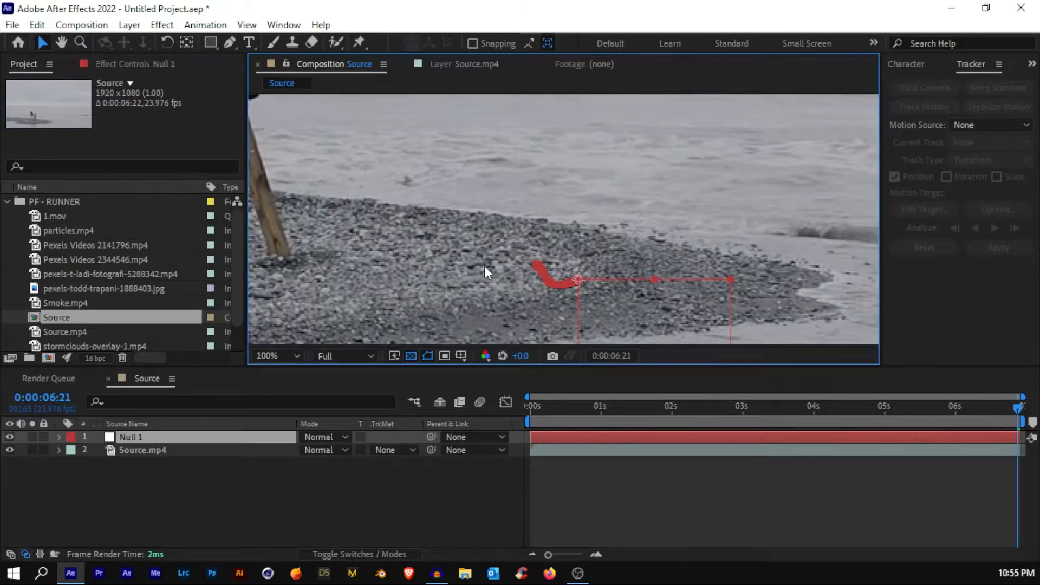
pyautogui.scroll(-2, 485, 267)
pyautogui.hotkey('shift', '/')
pyautogui.moveTo(531, 409)
pyautogui.mouseDown()
pyautogui.moveTo(986, 424)
pyautogui.moveTo(542, 414)
pyautogui.mouseUp()
# Browse the Pexels clips in the project and preview Pexels Videos 2141796.mp4 in the footage viewer.
pyautogui.click(93, 259)
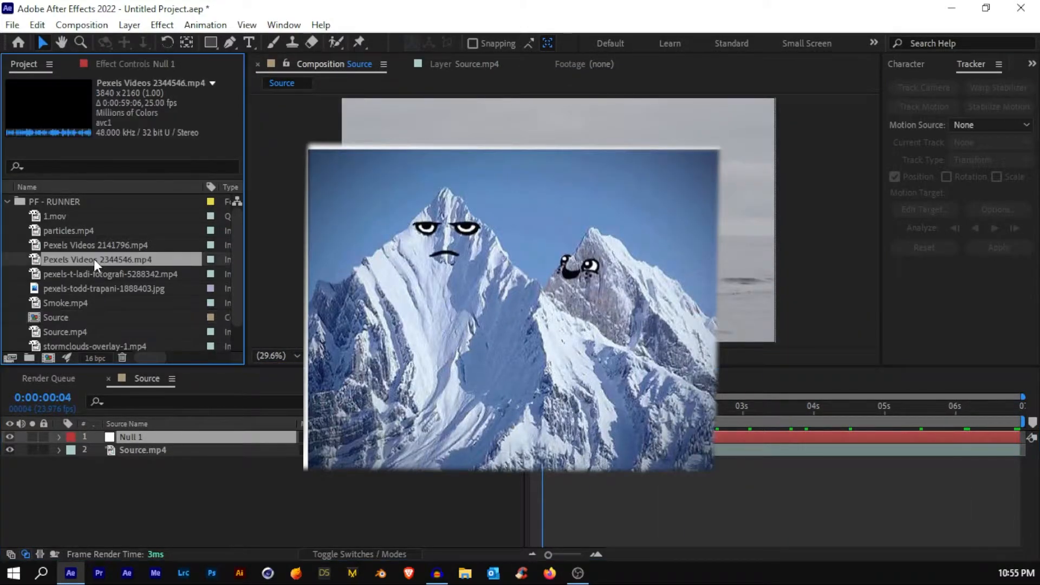
pyautogui.click(86, 272)
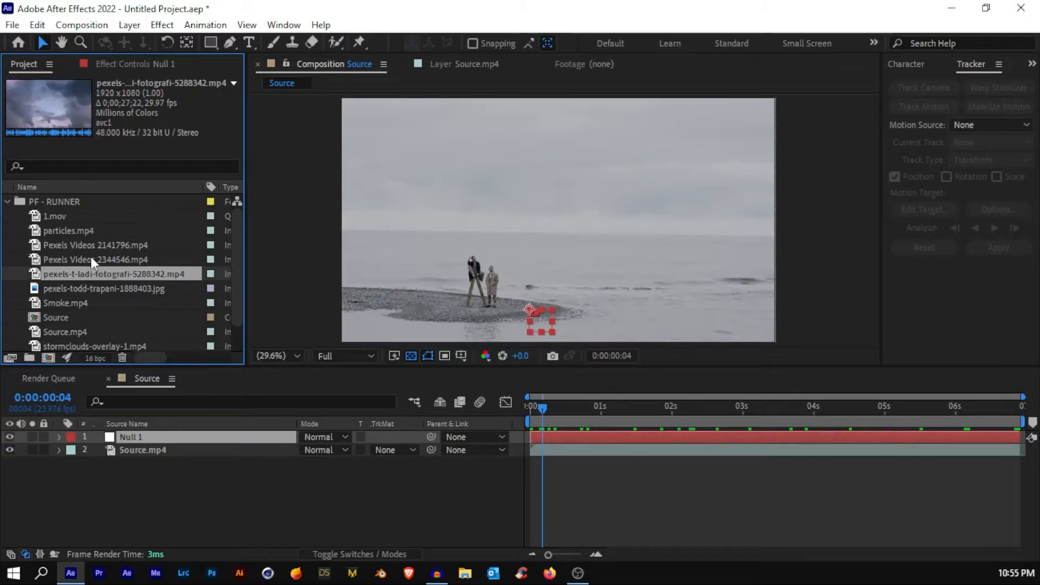
pyautogui.click(83, 247)
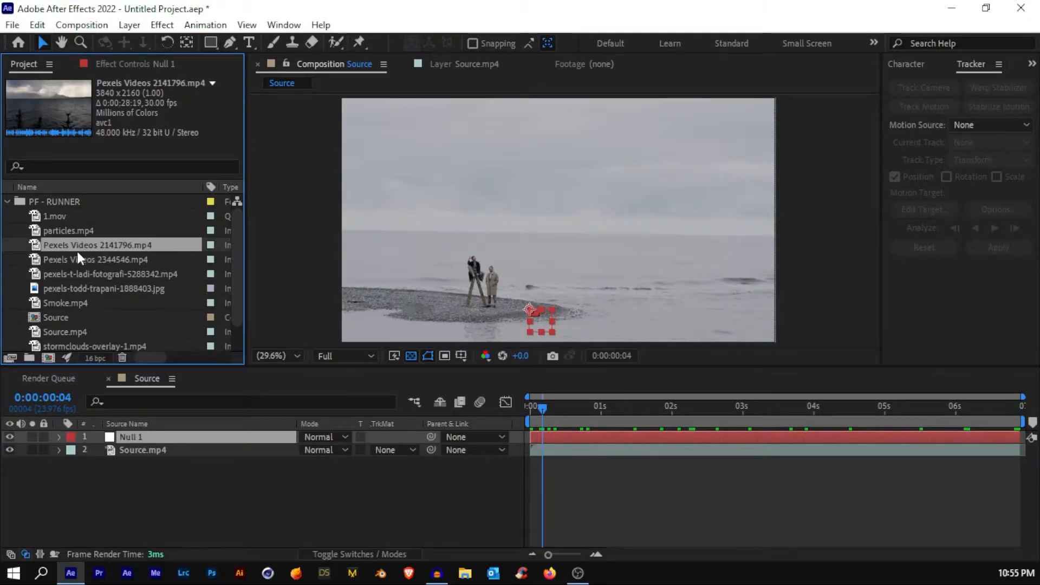
pyautogui.doubleClick(77, 248)
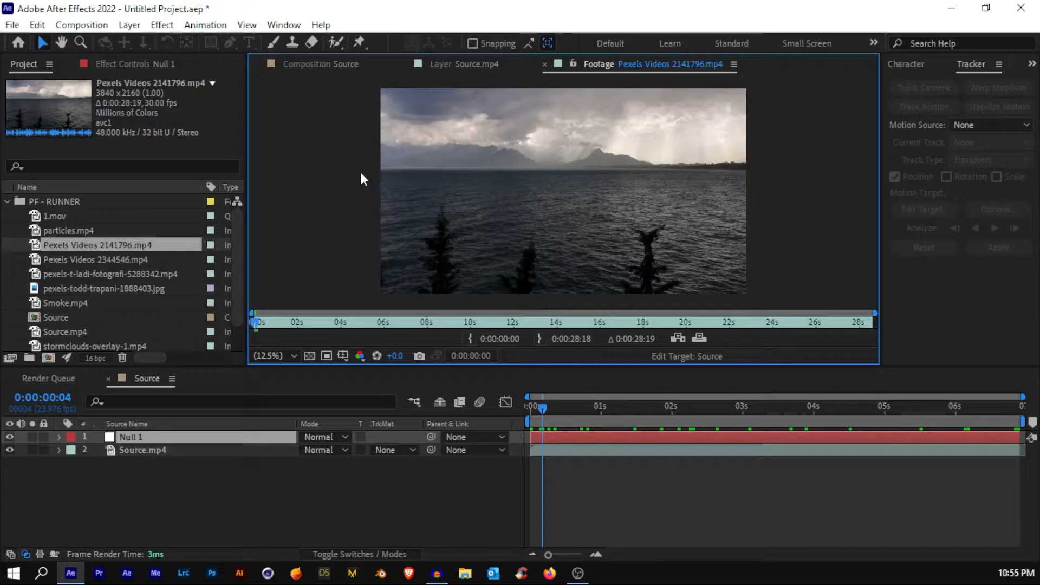
pyautogui.press('space')
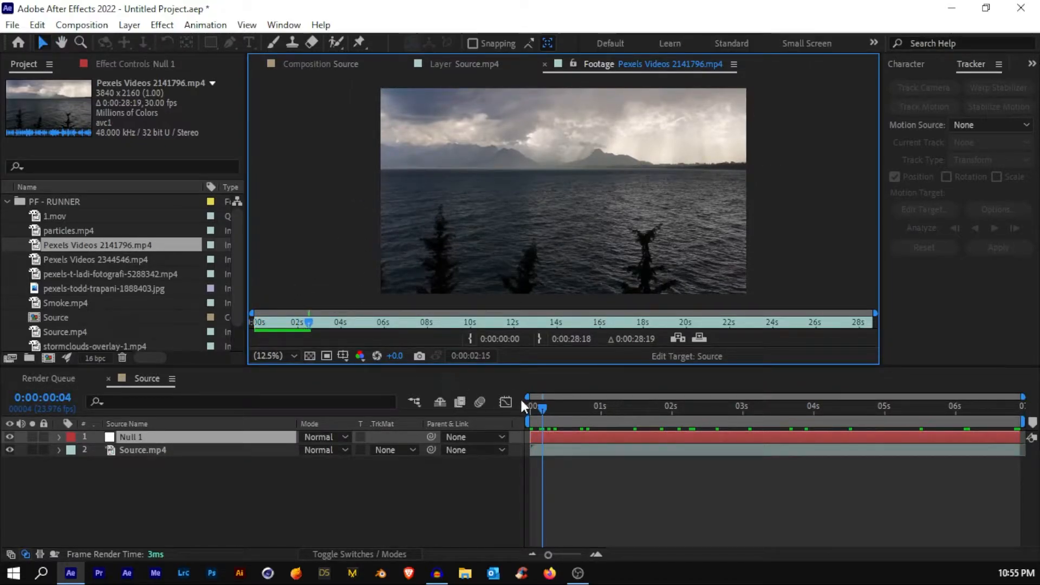
pyautogui.click(320, 64)
# Add Pexels Videos 2141796.mp4 above Null 1 in the Source composition and fit it to the composition size.
pyautogui.click(93, 245)
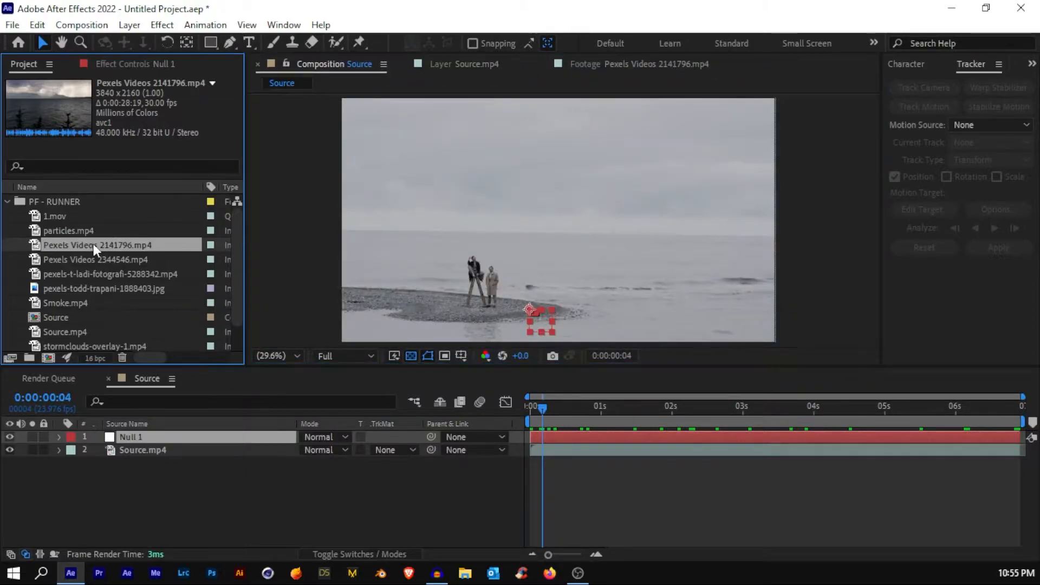
pyautogui.moveTo(94, 248); pyautogui.dragTo(146, 435)
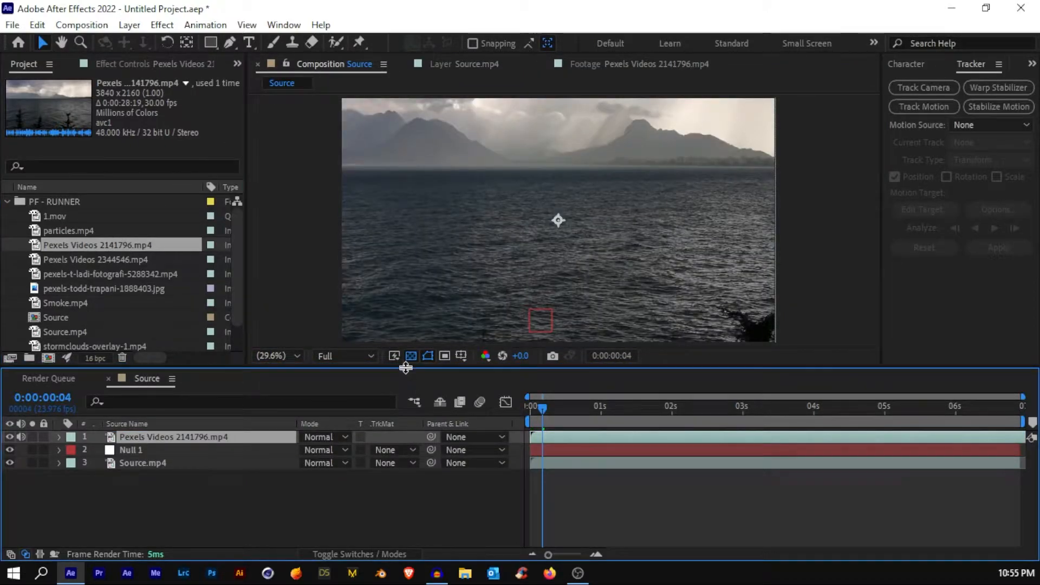
pyautogui.moveTo(406, 368); pyautogui.dragTo(405, 405)
pyautogui.scroll(-4, 470, 261)
pyautogui.scroll(2, 642, 243)
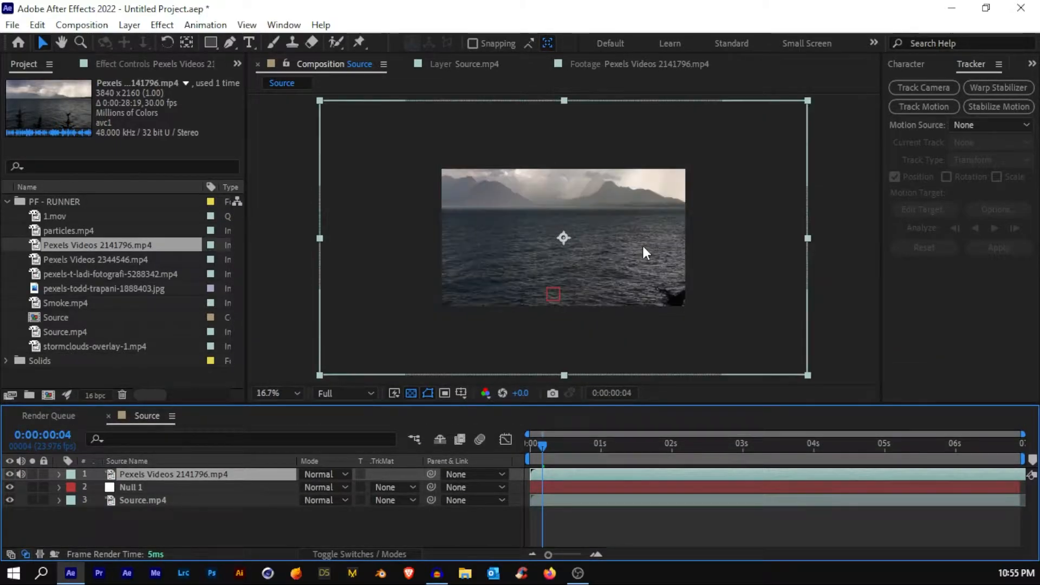
pyautogui.hotkey('ctrl', 'alt', 'f')
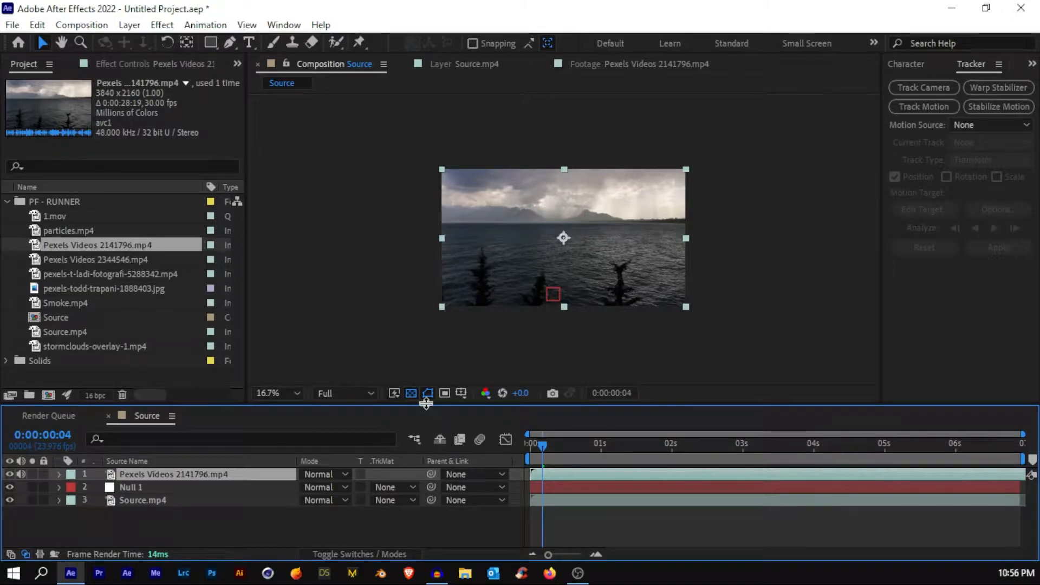
pyautogui.moveTo(429, 405); pyautogui.dragTo(429, 368)
pyautogui.scroll(2, 325, 314)
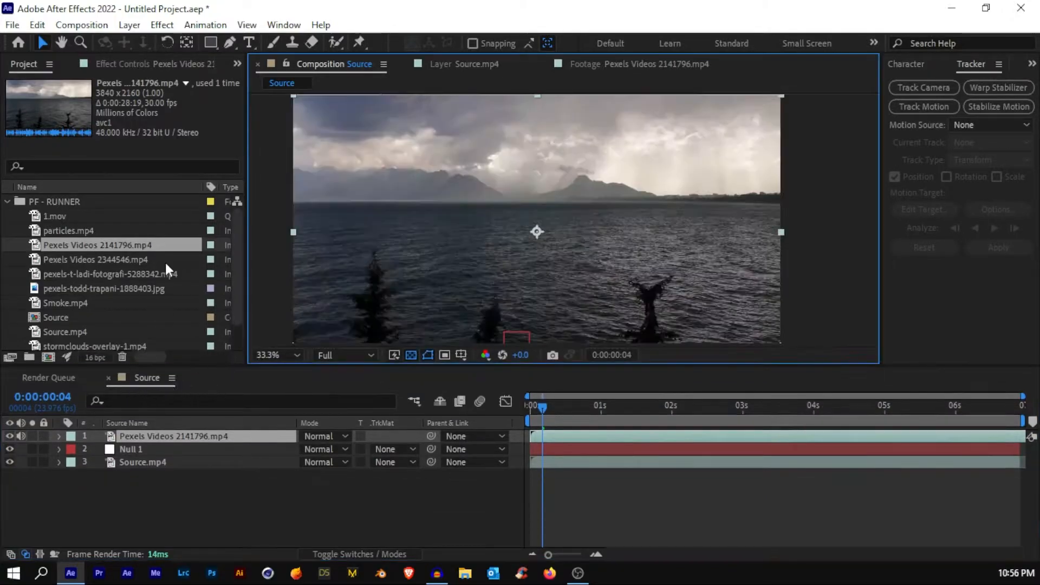
# Mute the Pexels Videos 2141796.mp4 layer and, at the first frame, mask its sky and mountains along the waterline with the Pen tool.
pyautogui.click(229, 43)
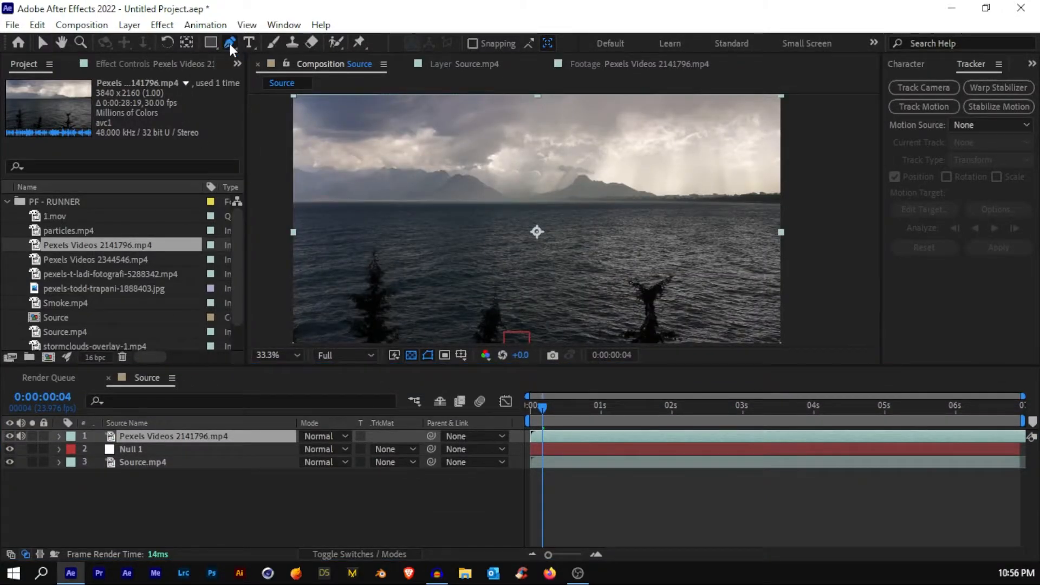
pyautogui.click(22, 436)
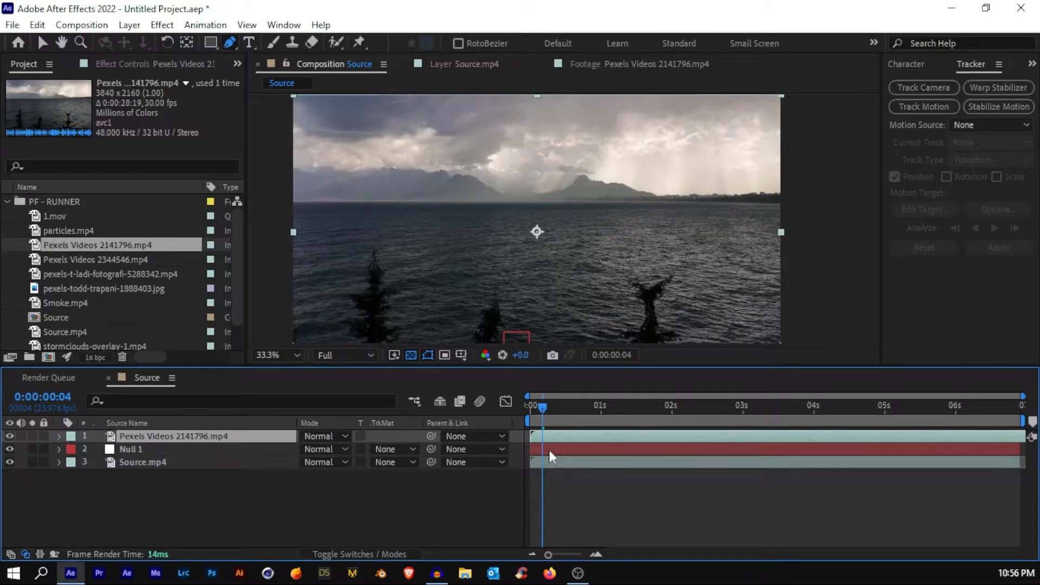
pyautogui.moveTo(548, 407); pyautogui.dragTo(518, 401)
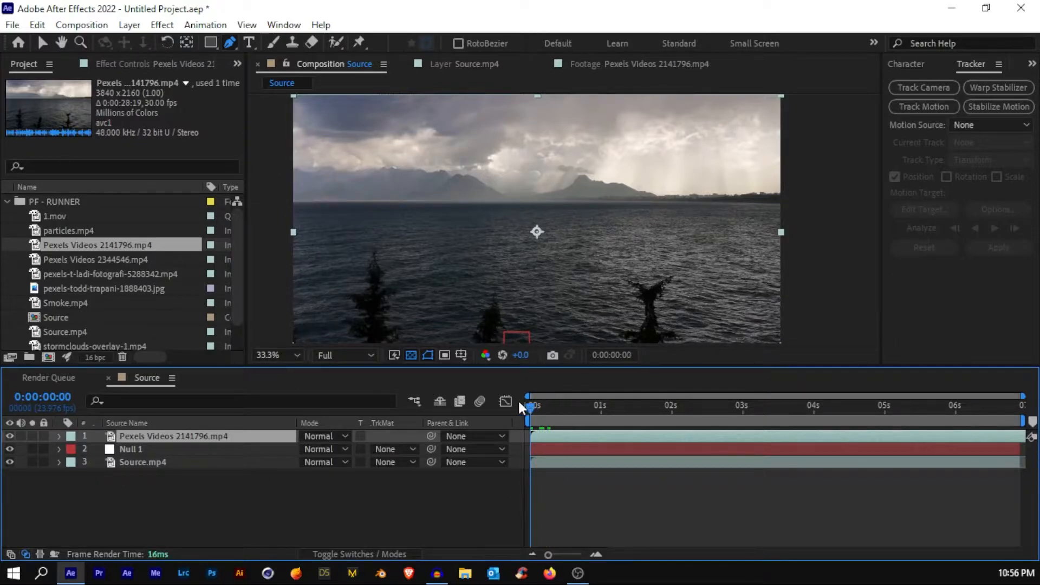
pyautogui.click(288, 202)
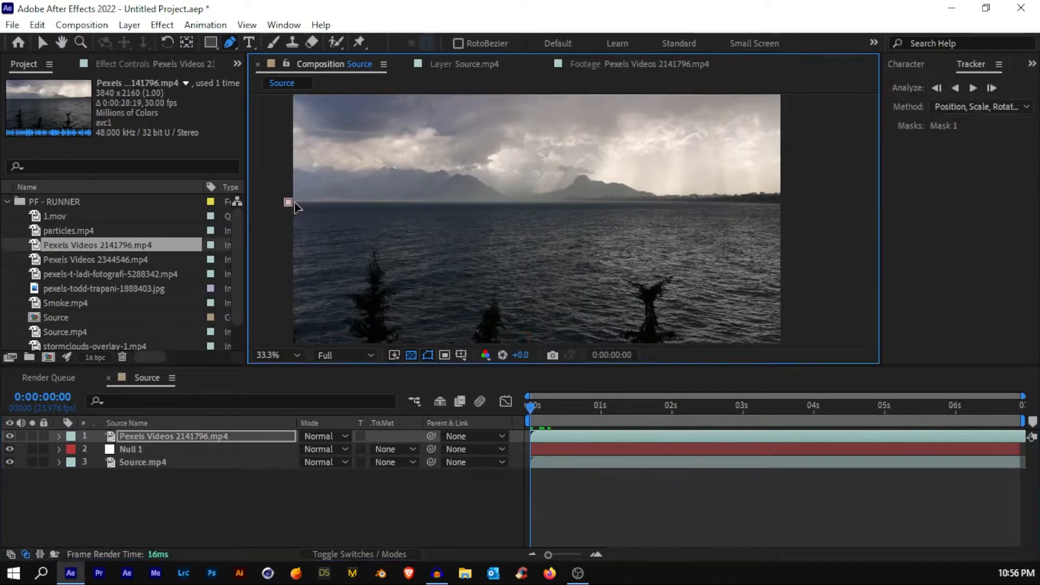
pyautogui.click(787, 202)
pyautogui.scroll(3, 801, 184)
pyautogui.click(795, 144)
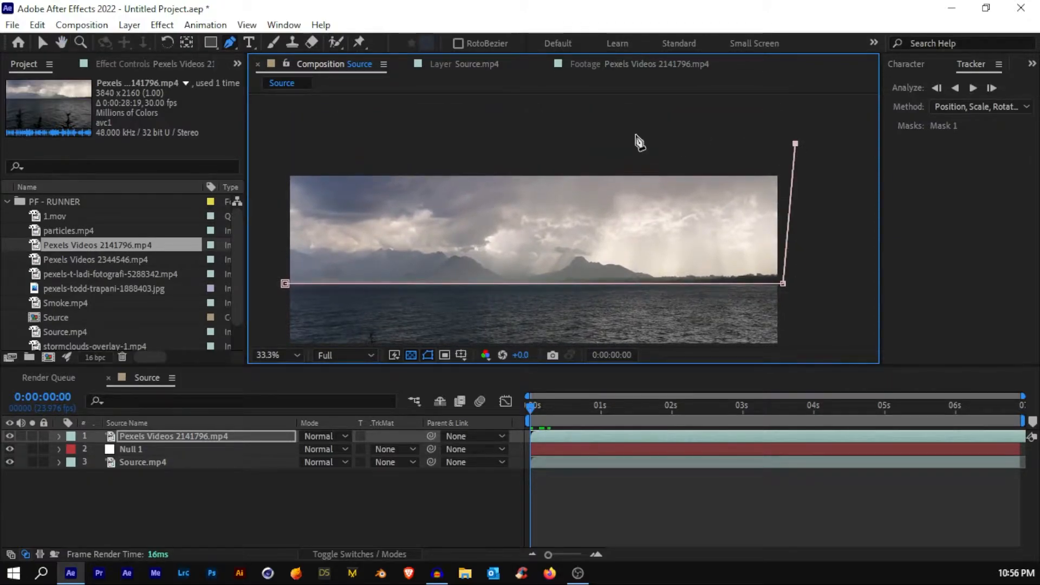
pyautogui.click(271, 121)
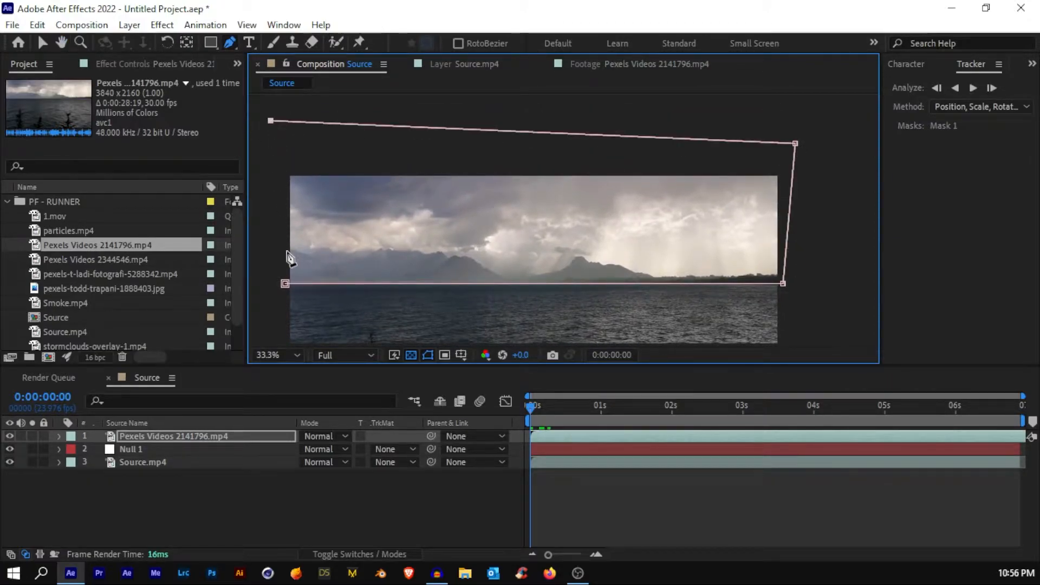
pyautogui.rightClick(285, 283)
pyautogui.click(663, 18)
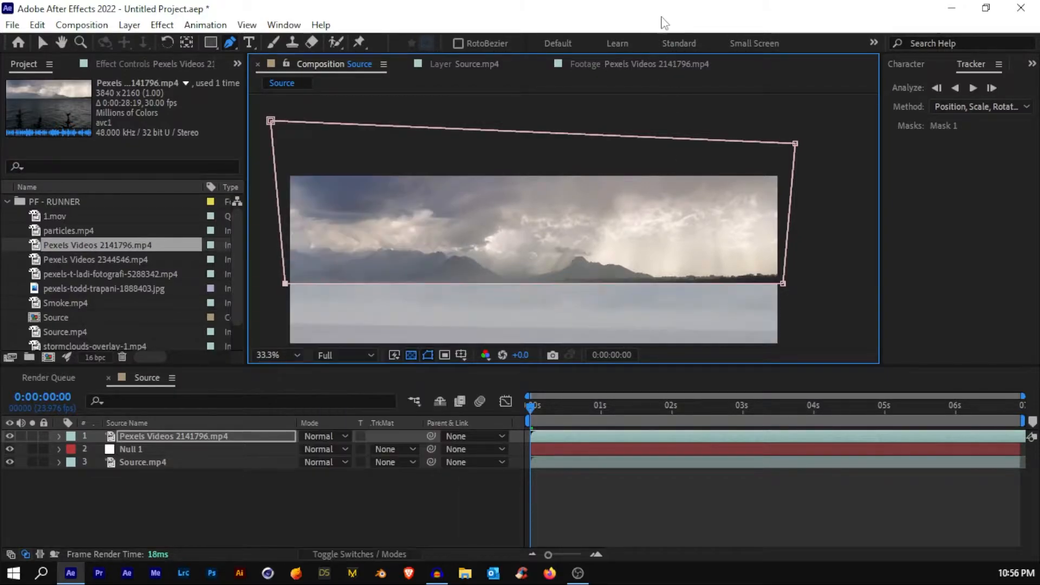
# Parent the masked Pexels Videos 2141796.mp4 layer to Null 1.
pyautogui.scroll(-3, 623, 250)
pyautogui.click(286, 355)
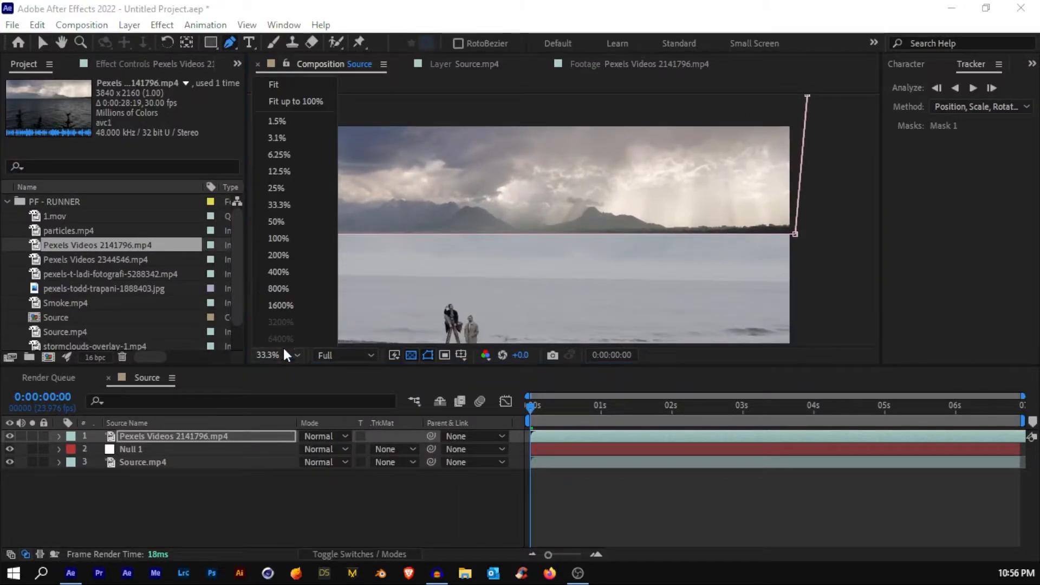
pyautogui.click(296, 100)
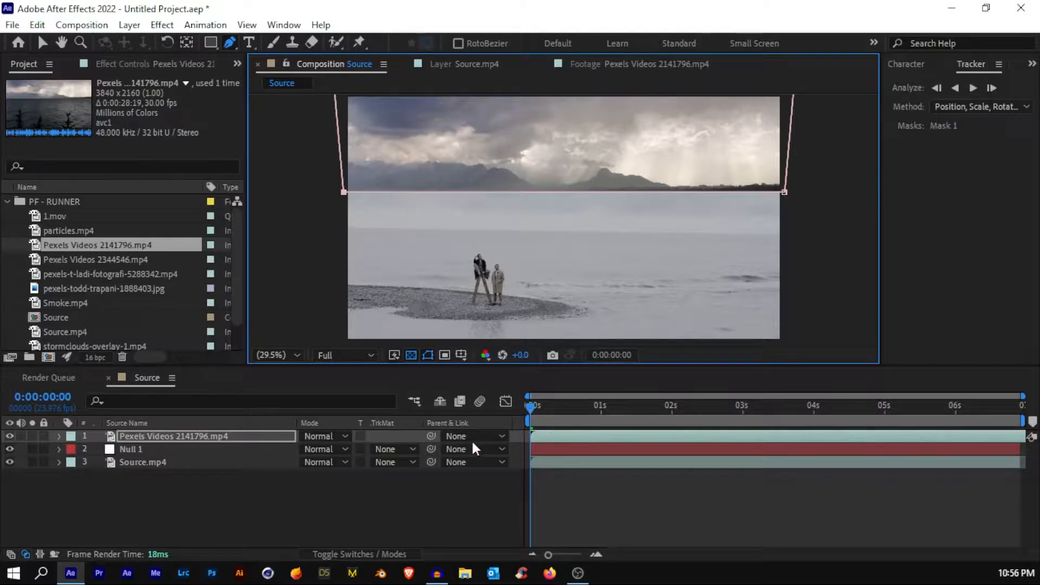
pyautogui.moveTo(431, 436); pyautogui.dragTo(149, 449)
pyautogui.click(599, 476)
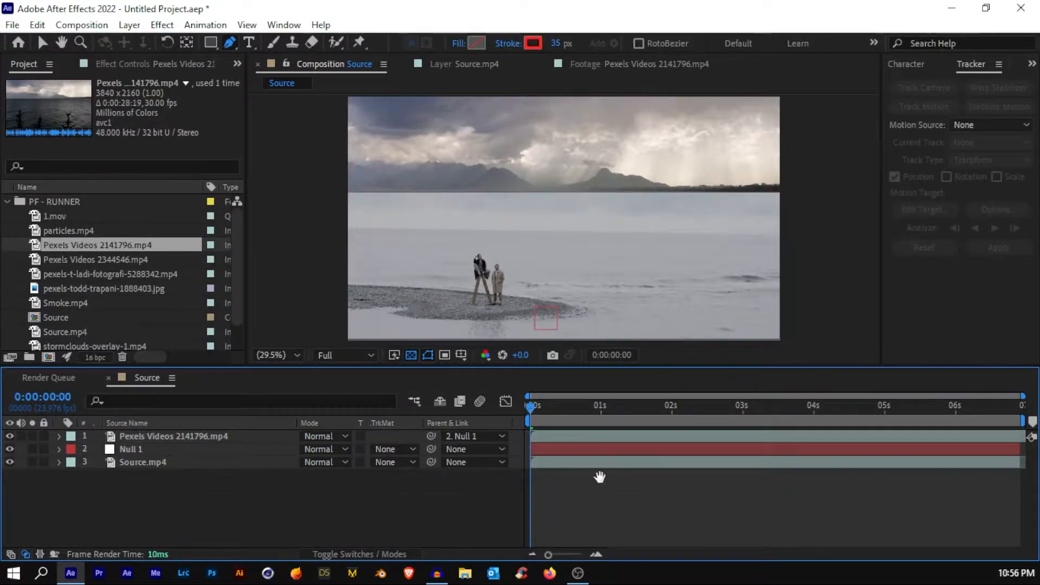
# Play back the composition in a maximized viewer to check how the sky follows the camera motion.
pyautogui.press('space')
pyautogui.press('`')
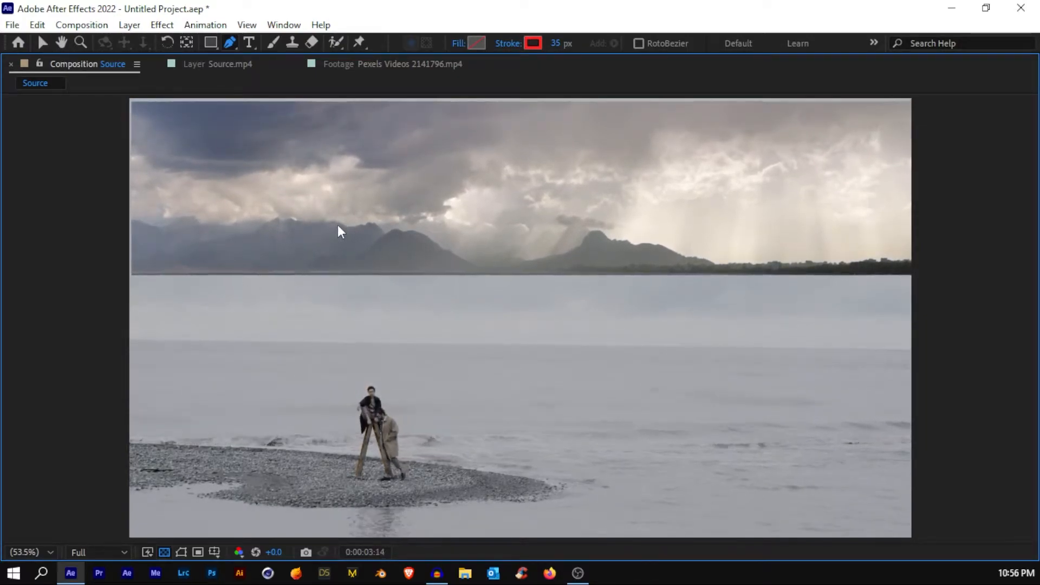
pyautogui.press('space')
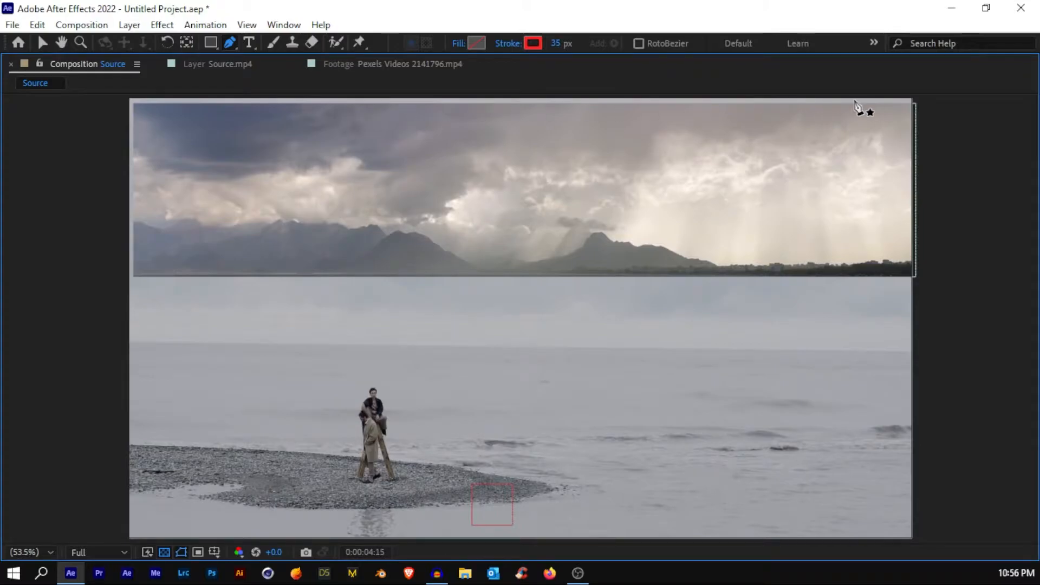
pyautogui.press('`')
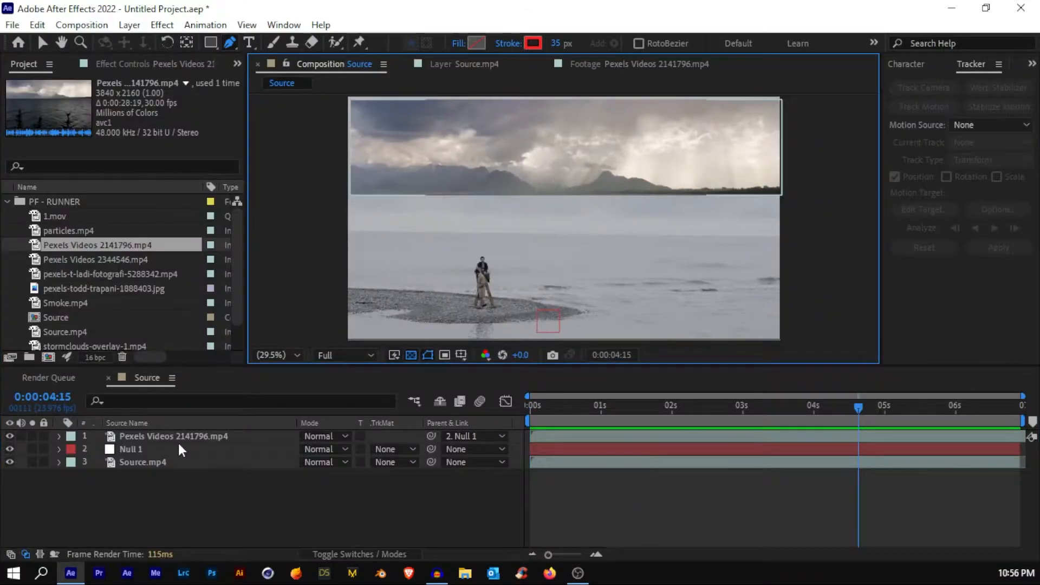
# Scale the Pexels Videos 2141796.mp4 layer up to 52.6%.
pyautogui.click(178, 440)
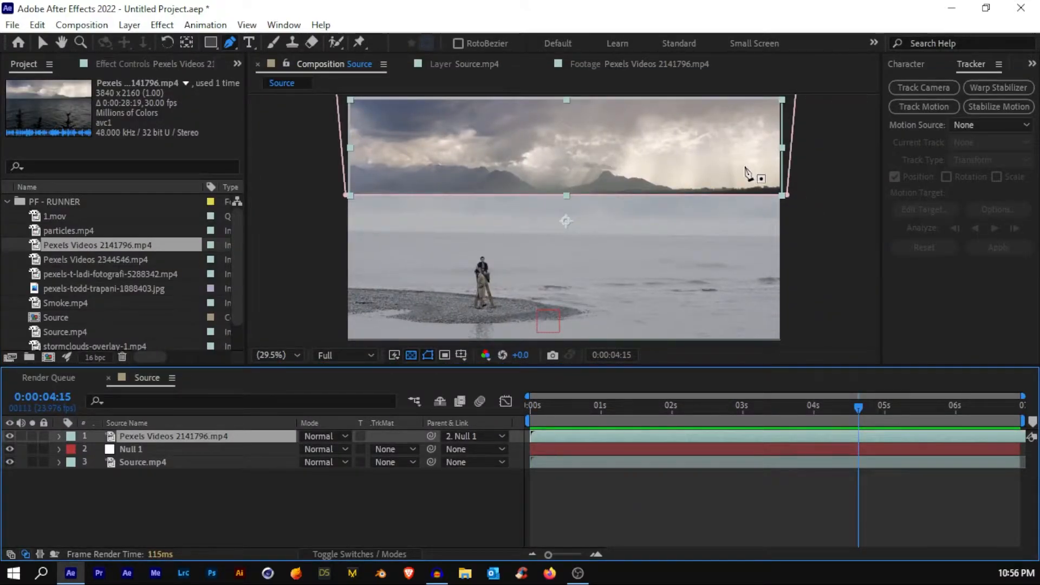
pyautogui.press('s')
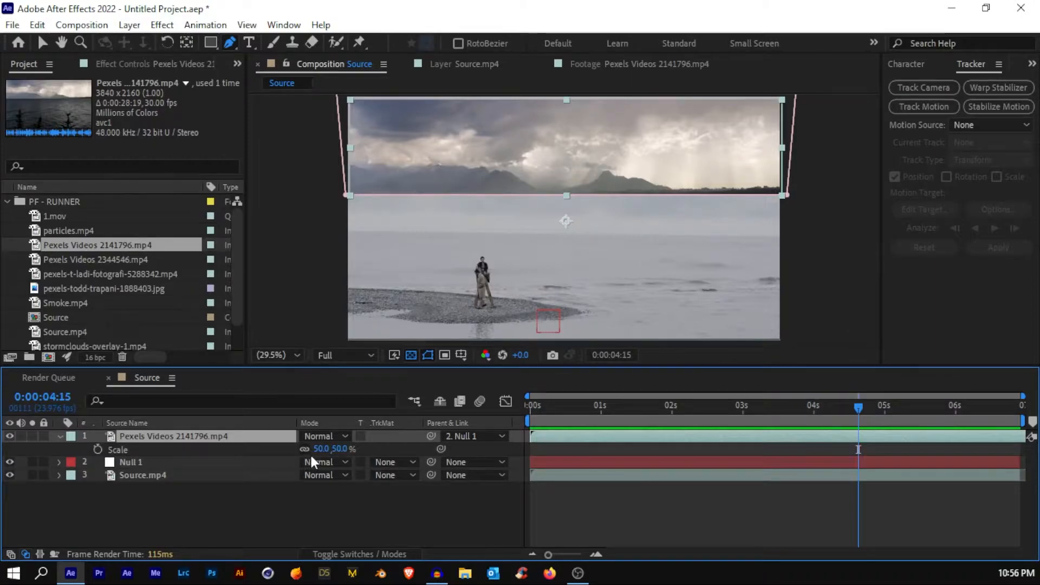
pyautogui.moveTo(317, 452); pyautogui.dragTo(324, 454)
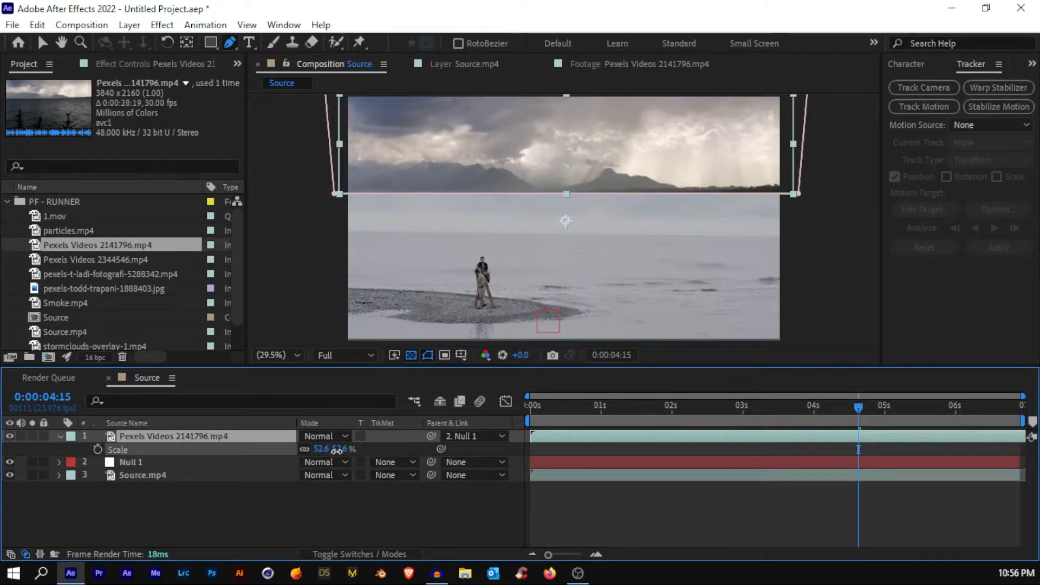
# Set the mask feather of the Pexels Videos 2141796.mp4 layer to 25 pixels and scrub through the composition to check the edge.
pyautogui.press('f')
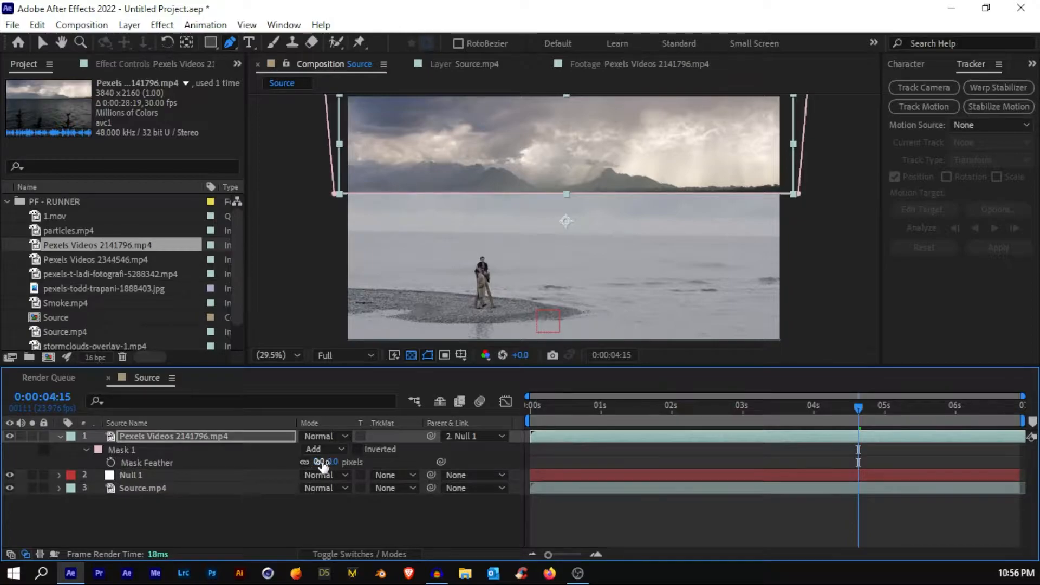
pyautogui.moveTo(334, 463); pyautogui.dragTo(340, 463)
pyautogui.click(319, 462)
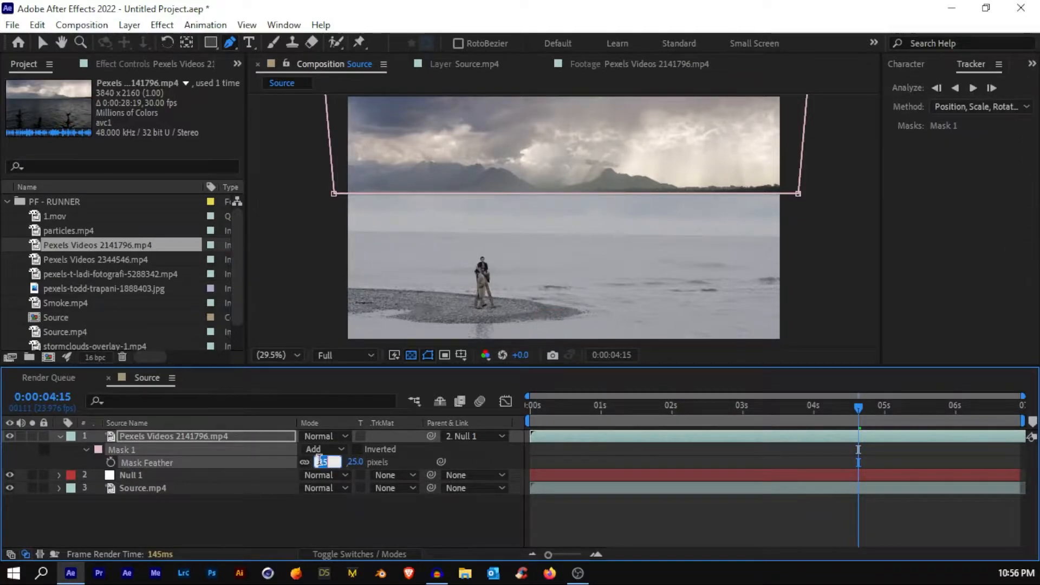
pyautogui.click(617, 538)
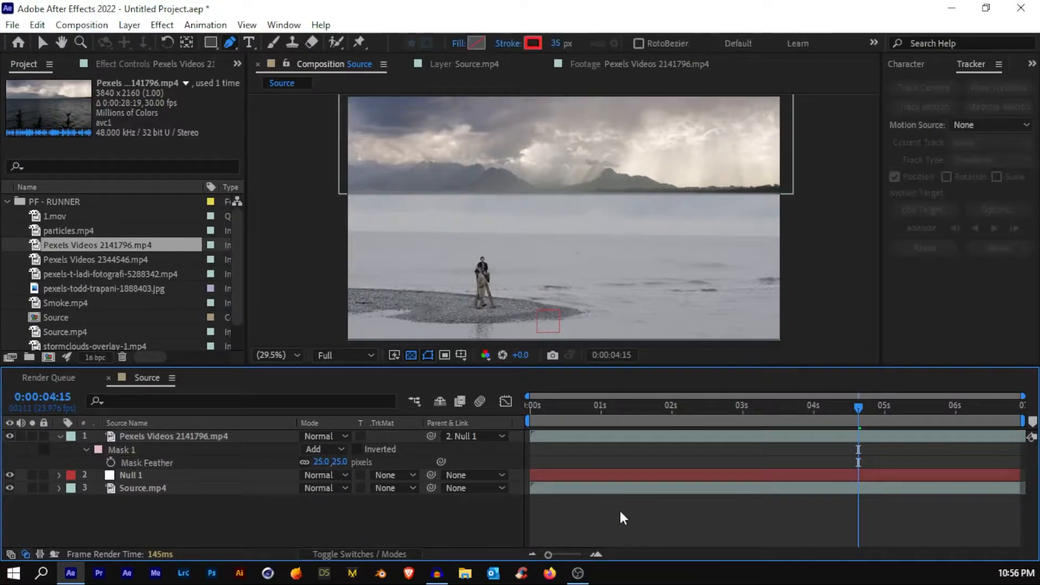
pyautogui.moveTo(638, 419); pyautogui.dragTo(917, 417)
pyautogui.click(990, 422)
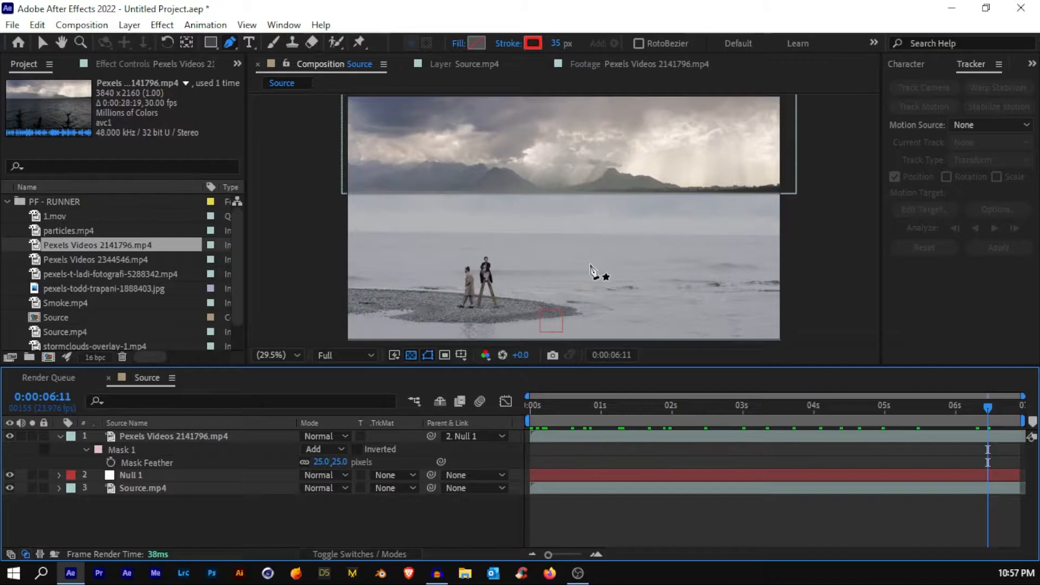
# Find the Tritone effect in Color Correction and apply it to the Pexels Videos 2141796.mp4 layer.
pyautogui.click(59, 436)
pyautogui.click(167, 436)
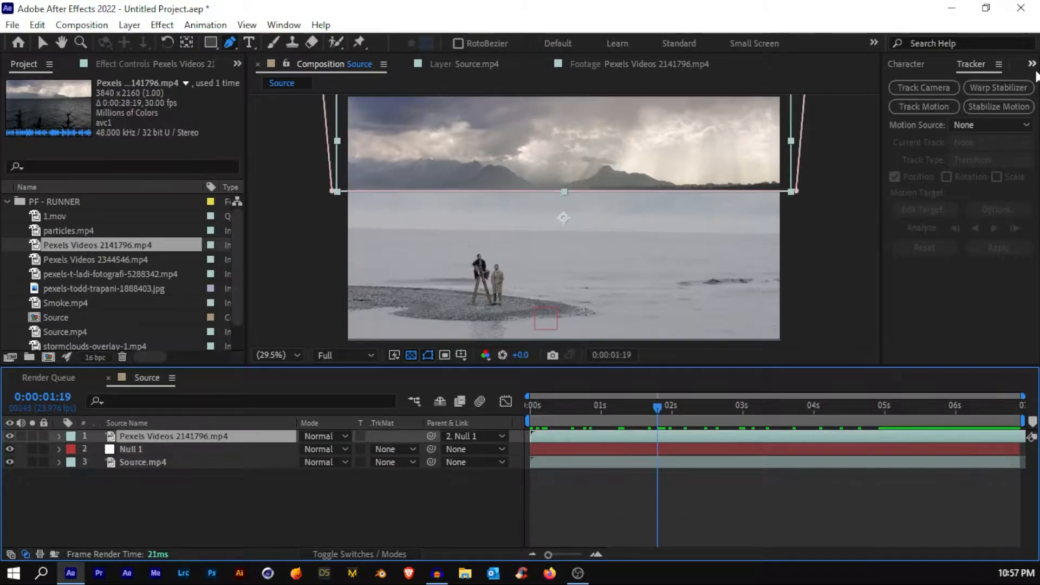
pyautogui.click(1032, 63)
pyautogui.click(980, 83)
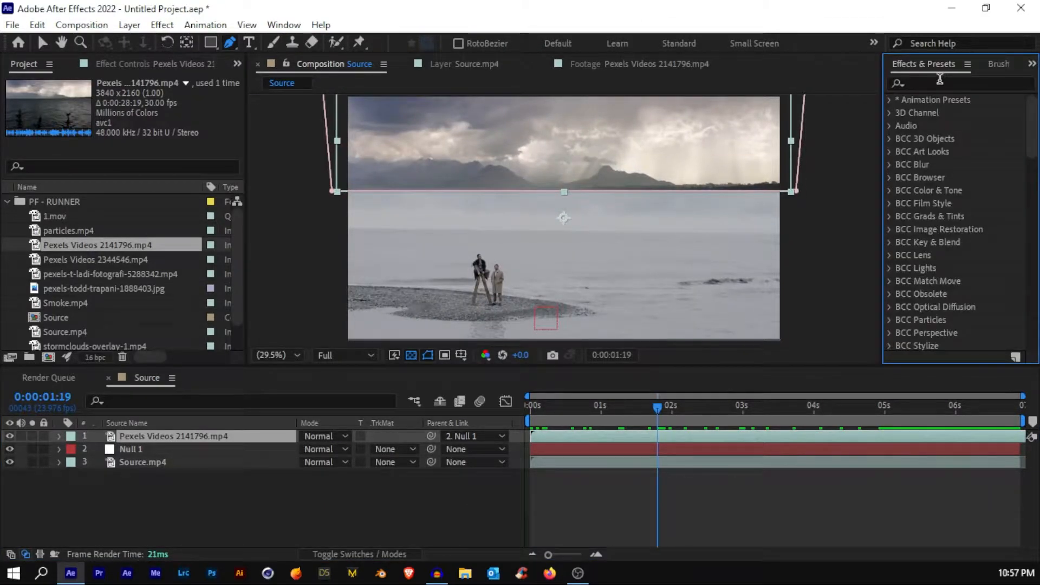
pyautogui.click(936, 83)
pyautogui.write('tri')
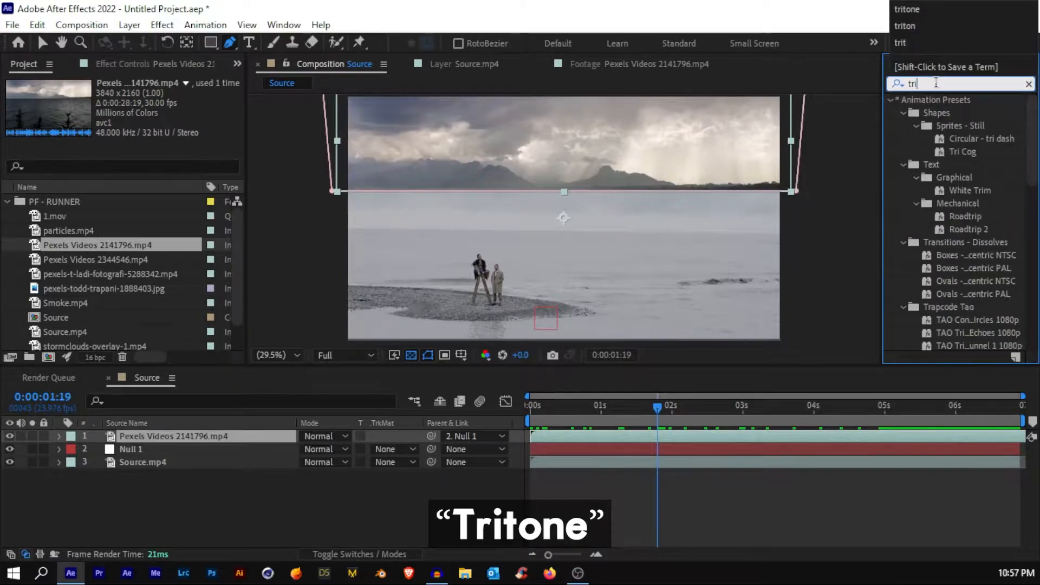
pyautogui.write('tonr')
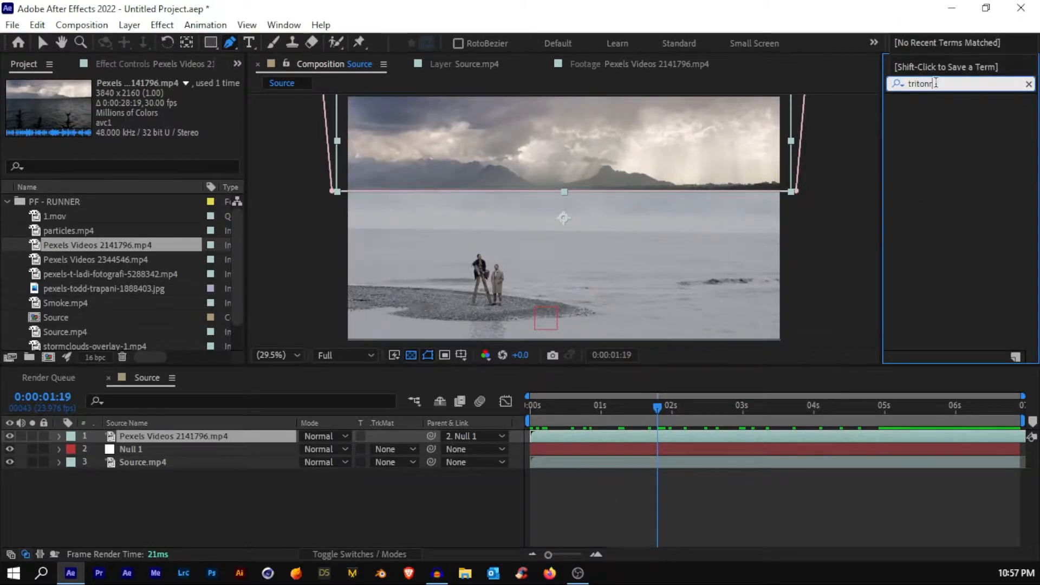
pyautogui.press('BackSpace')
pyautogui.write('e')
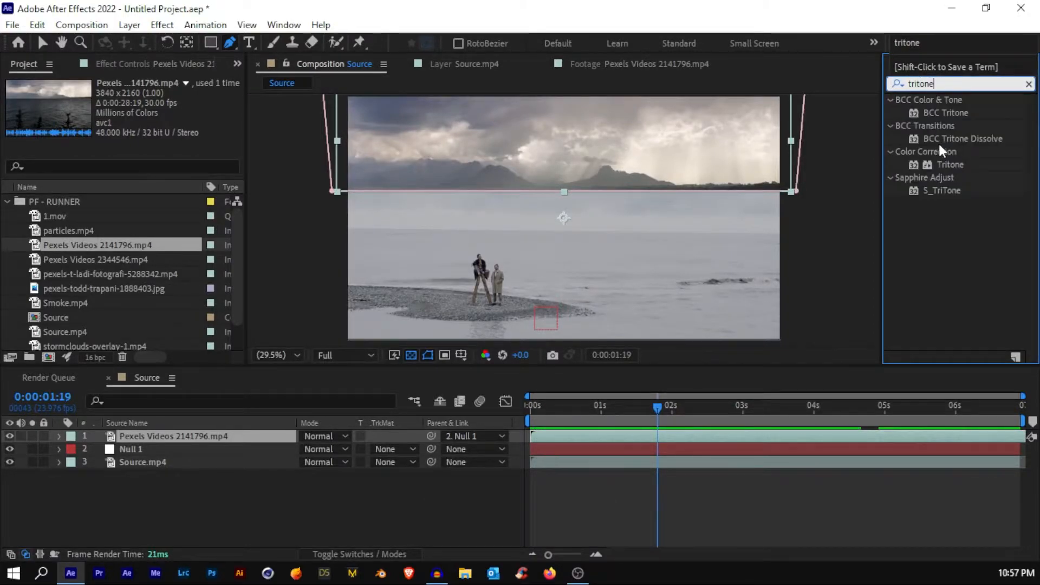
pyautogui.moveTo(948, 164); pyautogui.dragTo(176, 434)
pyautogui.press('v')
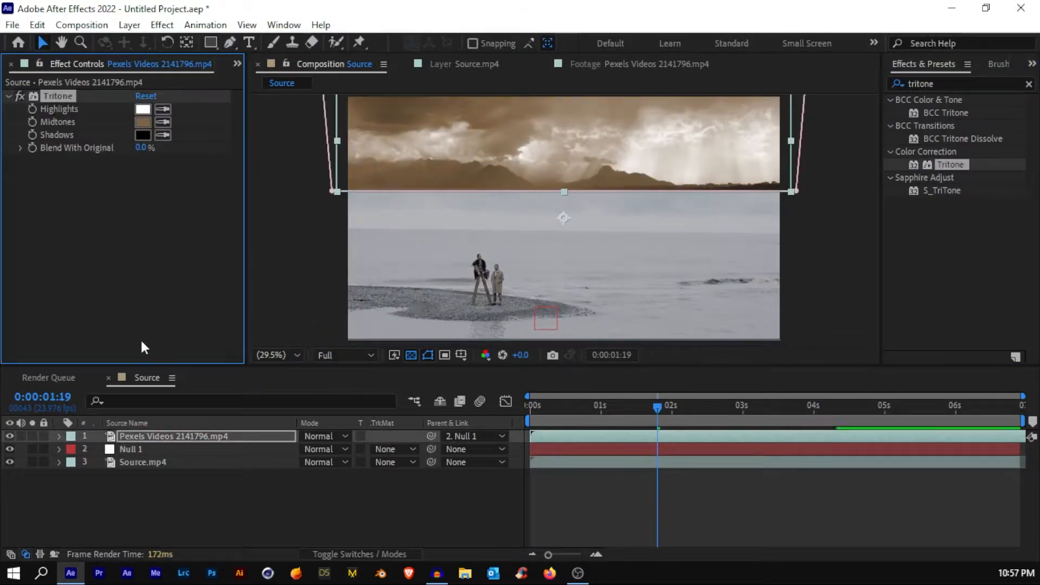
# Rename the Pexels Videos 2141796.mp4 layer as Sky.
pyautogui.click(149, 433)
pyautogui.press('Return')
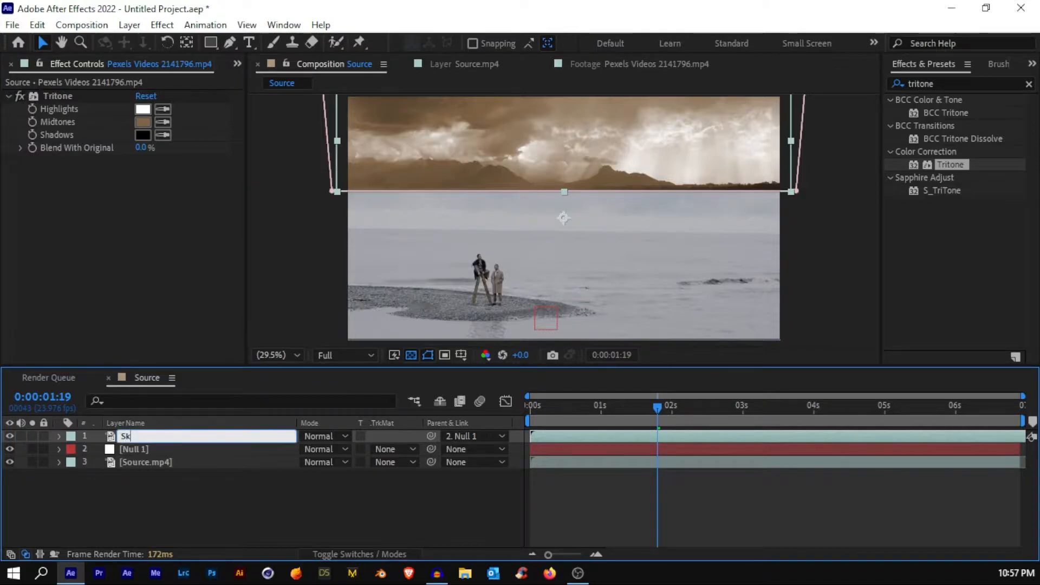
pyautogui.write('Sky')
pyautogui.press('Return')
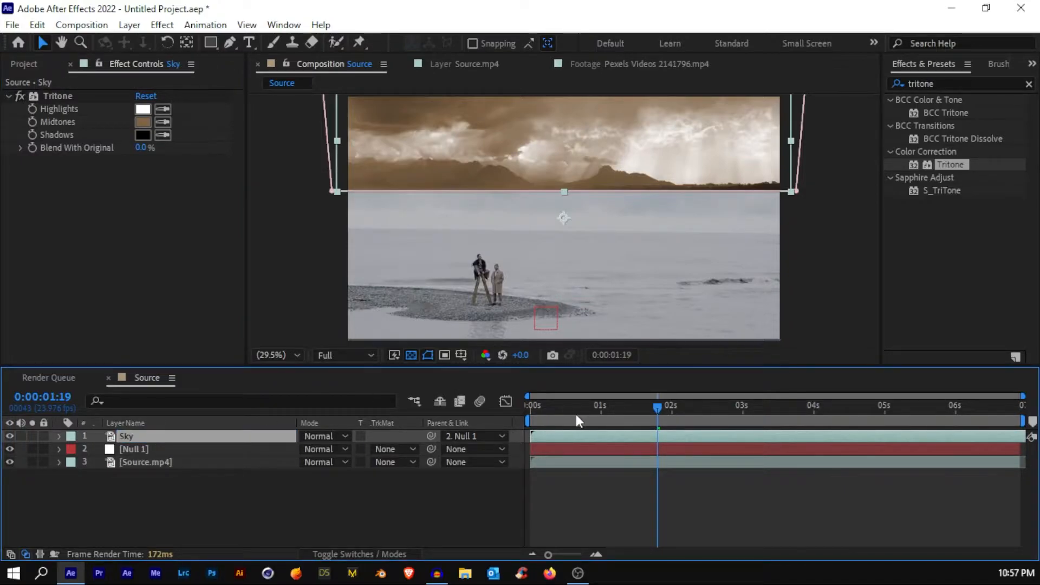
# Sample the Tritone highlights color from the pale original sky and the midtones color from the grey sea.
pyautogui.scroll(2, 564, 232)
pyautogui.click(146, 123)
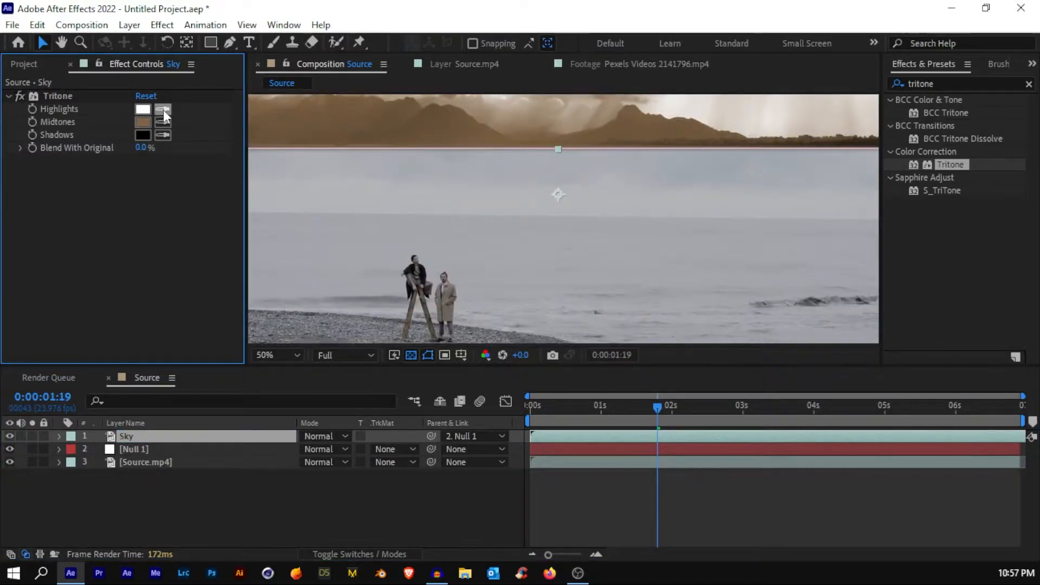
pyautogui.click(164, 109)
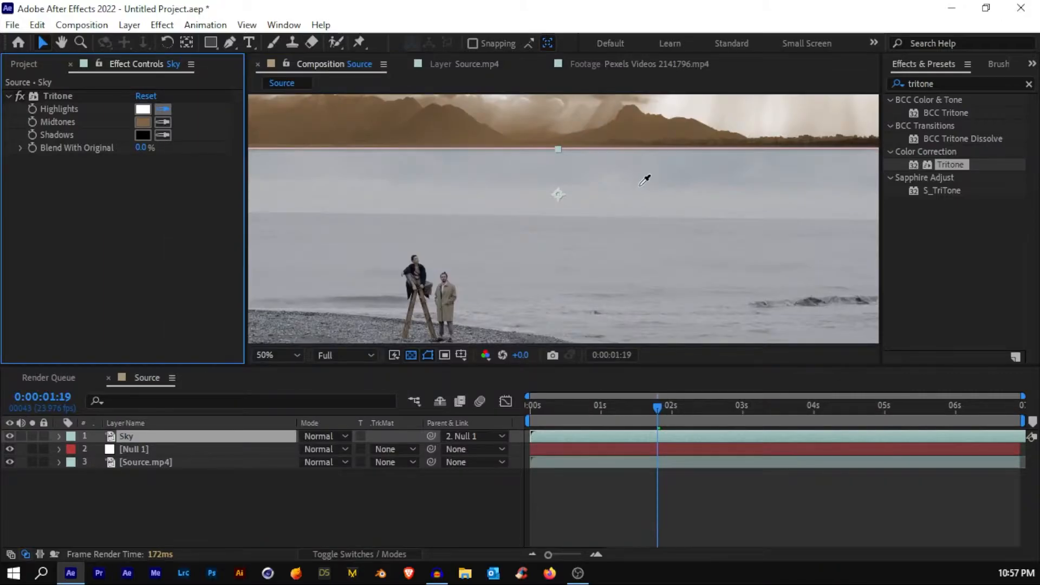
pyautogui.click(689, 185)
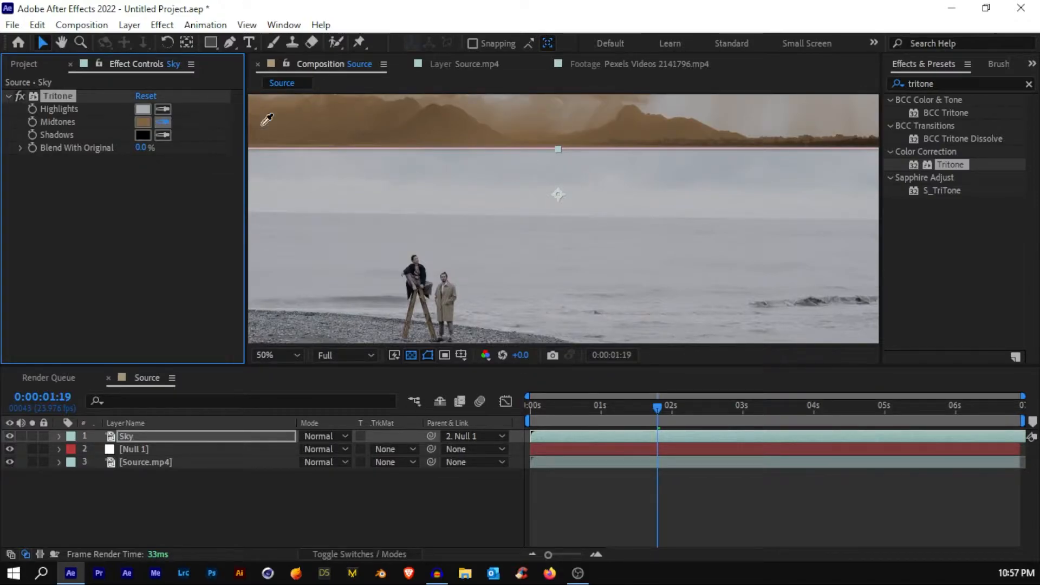
pyautogui.click(613, 248)
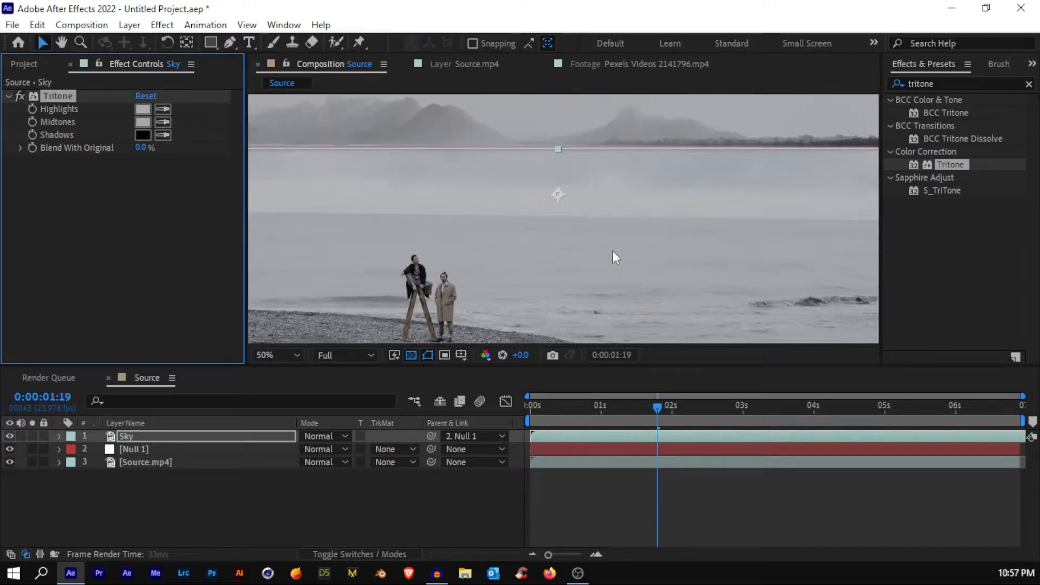
# Sample the Tritone shadows color from the dark coat of the figure on the ladder.
pyautogui.moveTo(612, 251); pyautogui.dragTo(639, 155)
pyautogui.click(162, 134)
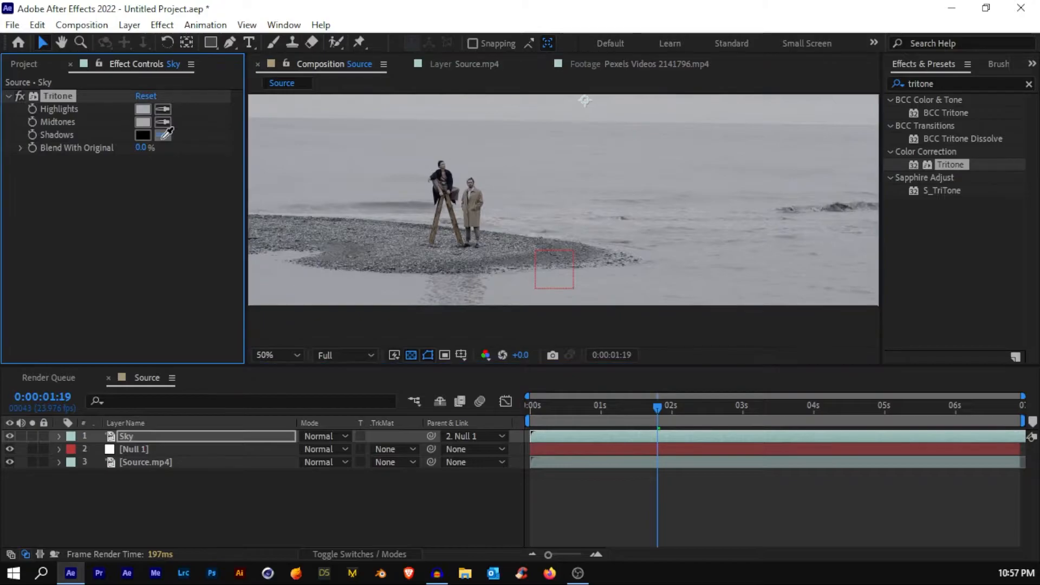
pyautogui.click(451, 177)
pyautogui.moveTo(571, 156); pyautogui.dragTo(528, 236)
pyautogui.scroll(-2, 527, 230)
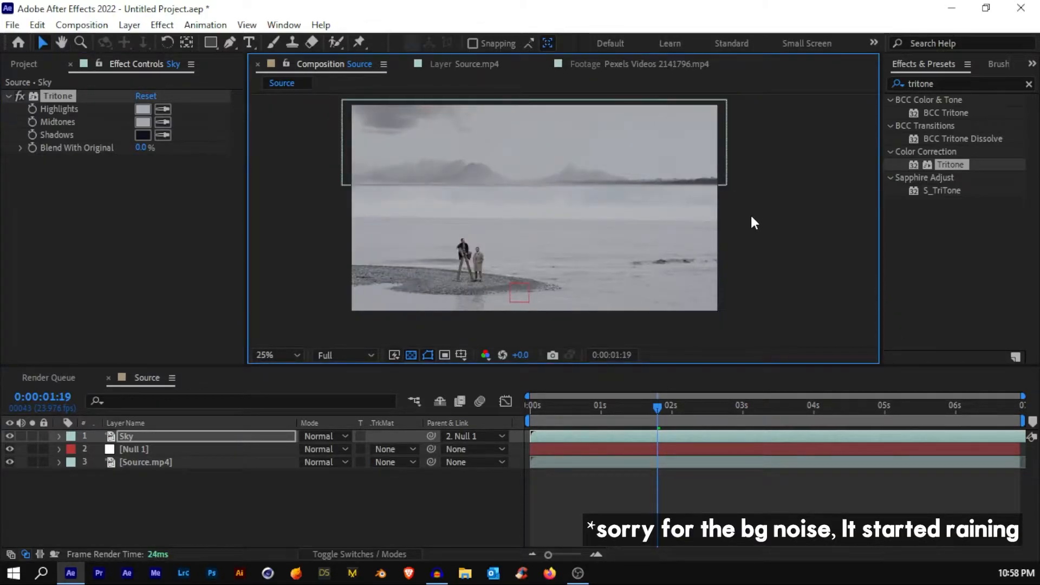
# Examine the color match in a maximized viewer and inspect the horizon blend between mountains and water up close.
pyautogui.press('`')
pyautogui.scroll(2, 522, 228)
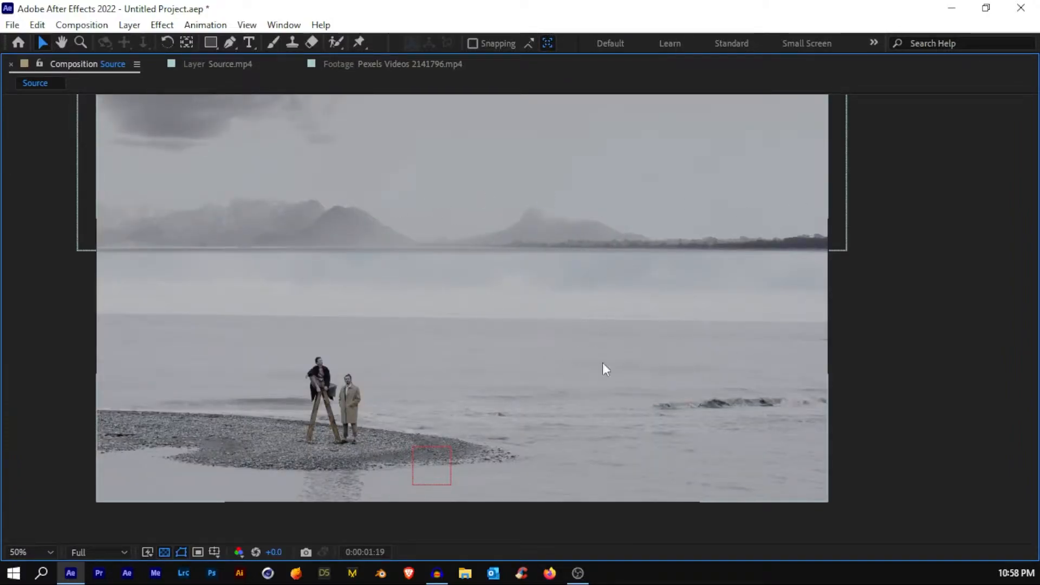
pyautogui.press('`')
pyautogui.moveTo(609, 158); pyautogui.dragTo(613, 190)
pyautogui.moveTo(733, 179); pyautogui.dragTo(785, 170)
pyautogui.scroll(3, 586, 214)
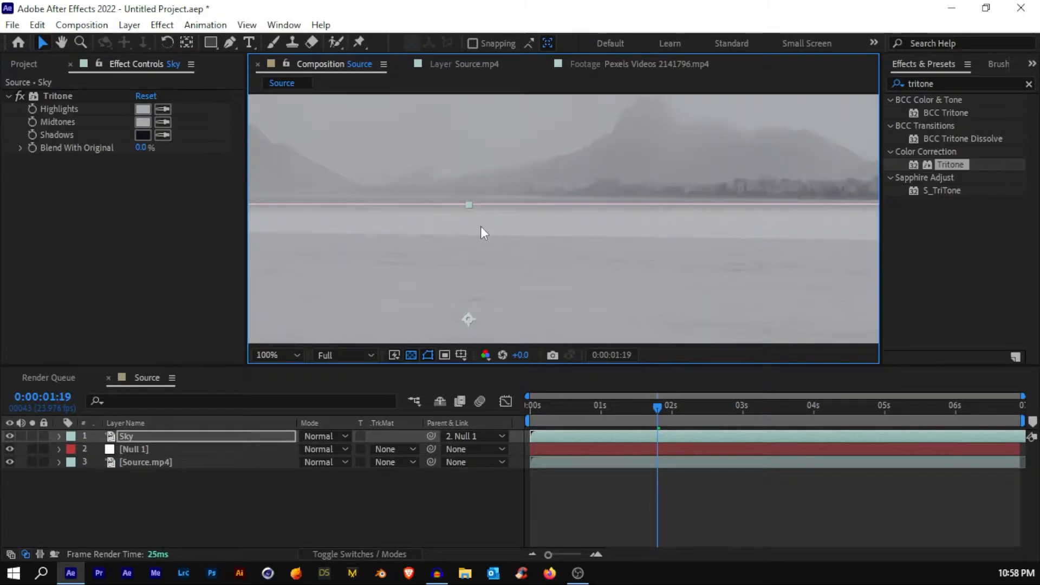
pyautogui.moveTo(481, 226); pyautogui.dragTo(571, 225)
pyautogui.press('v')
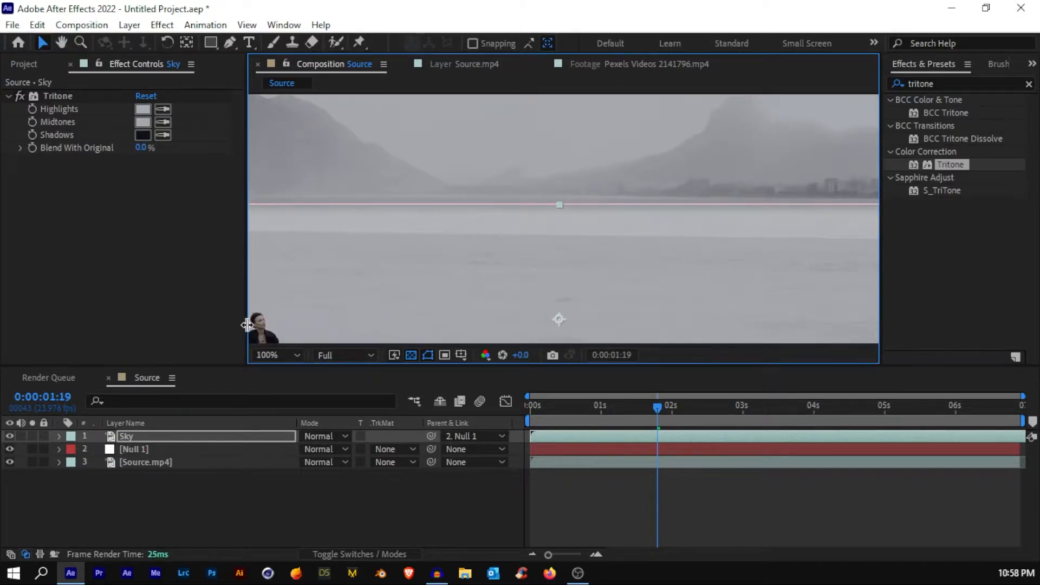
# Enlarge the composition viewer by narrowing the panels beside it and fit the whole frame in view.
pyautogui.moveTo(244, 323); pyautogui.dragTo(161, 318)
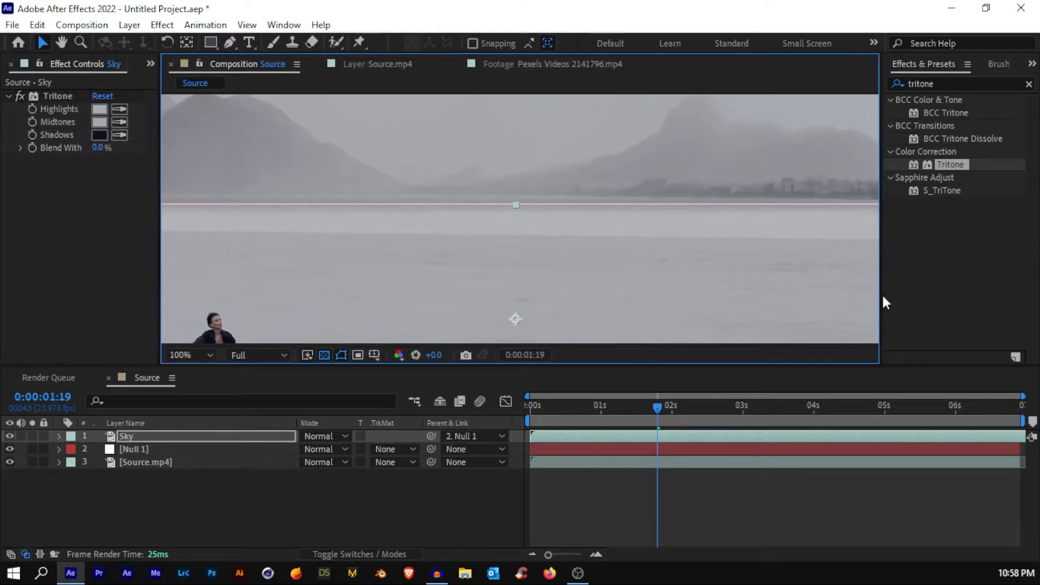
pyautogui.moveTo(883, 296); pyautogui.dragTo(930, 295)
pyautogui.click(706, 445)
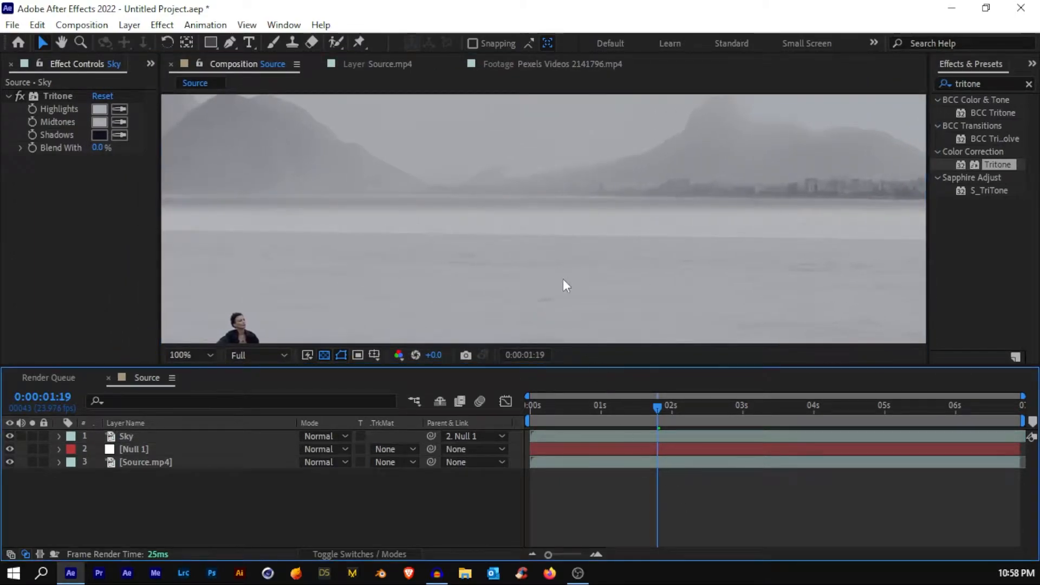
pyautogui.scroll(-2, 559, 262)
pyautogui.click(206, 355)
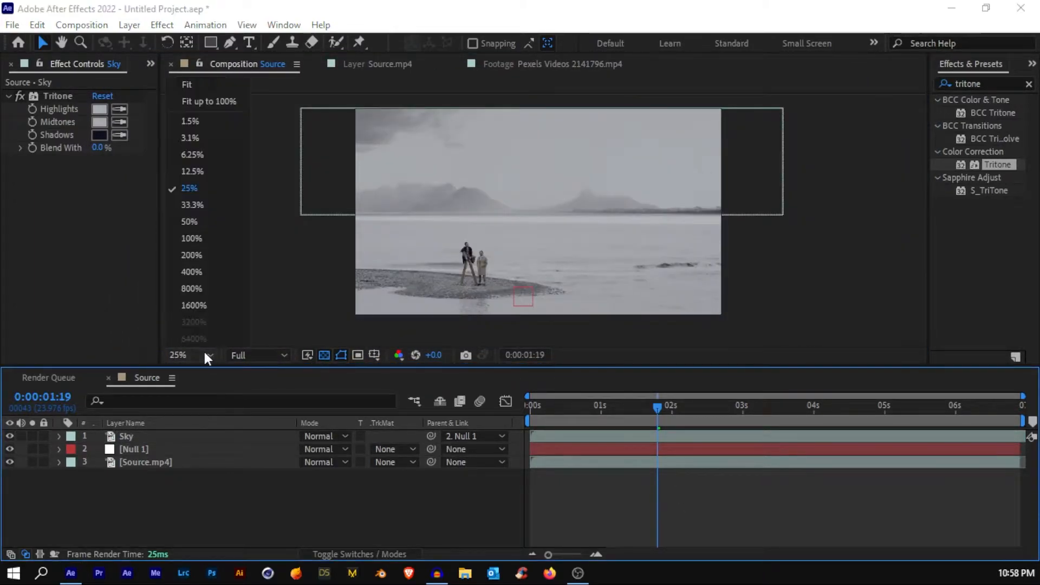
pyautogui.click(195, 102)
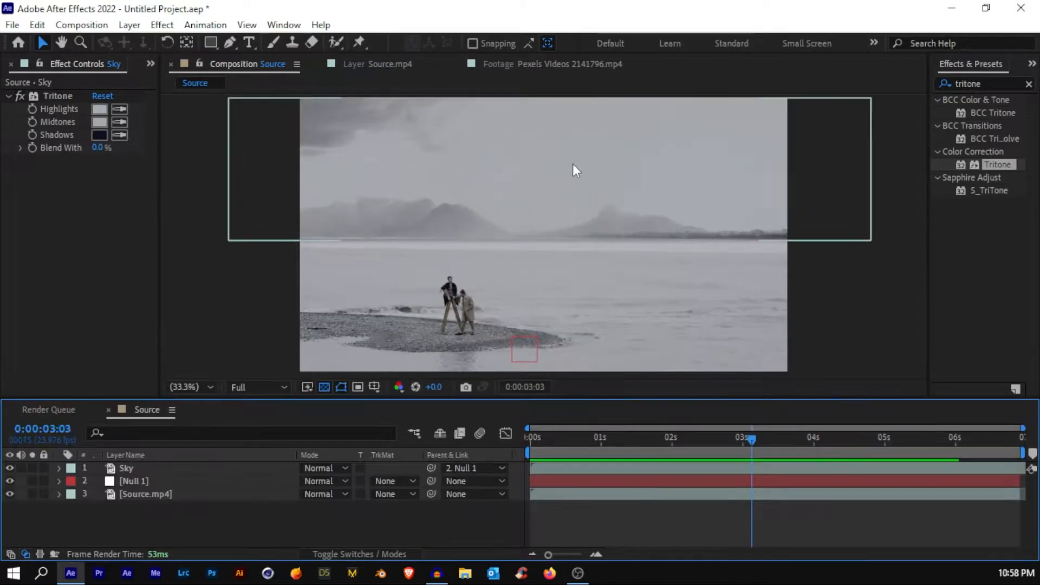
# Move the Sky layer slightly down toward the real sea horizon and preview the composition.
pyautogui.click(575, 170)
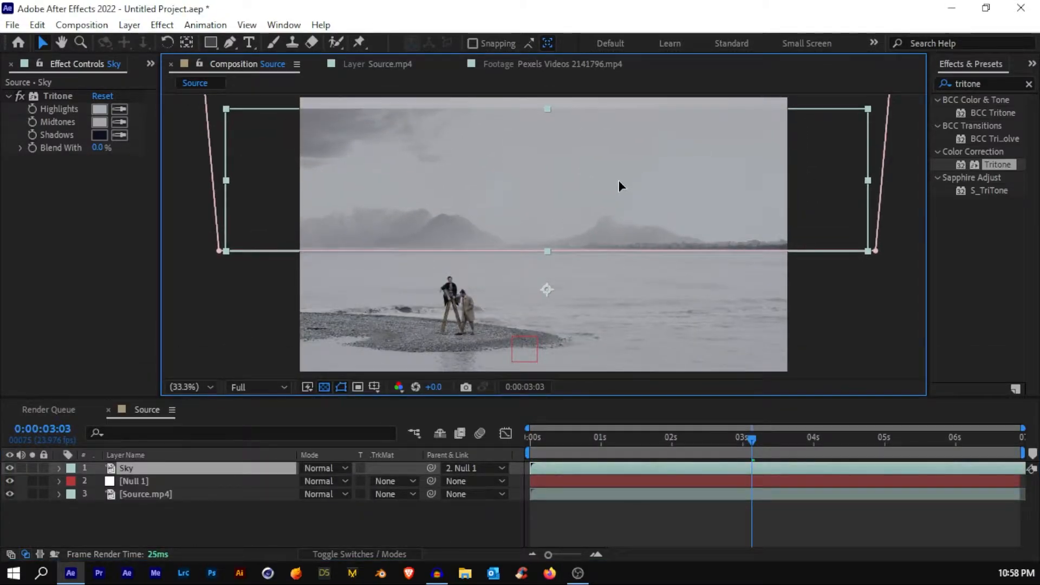
pyautogui.press('Return')
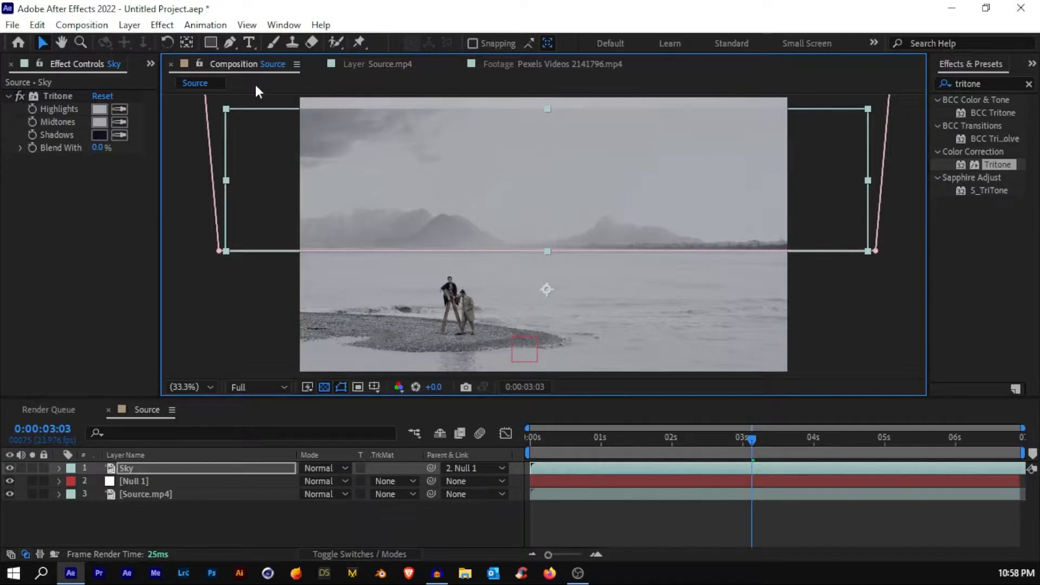
pyautogui.click(810, 289)
pyautogui.press('space')
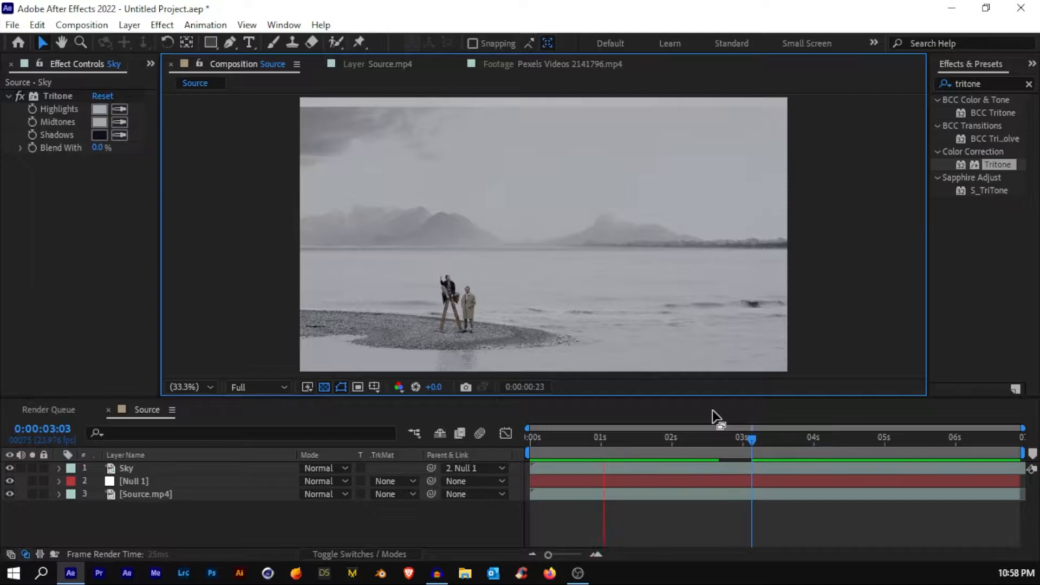
# Raise the lower-left point of the Sky layer's mask slightly to hide the strip of water beneath the mountains.
pyautogui.click(371, 248)
pyautogui.scroll(3, 371, 242)
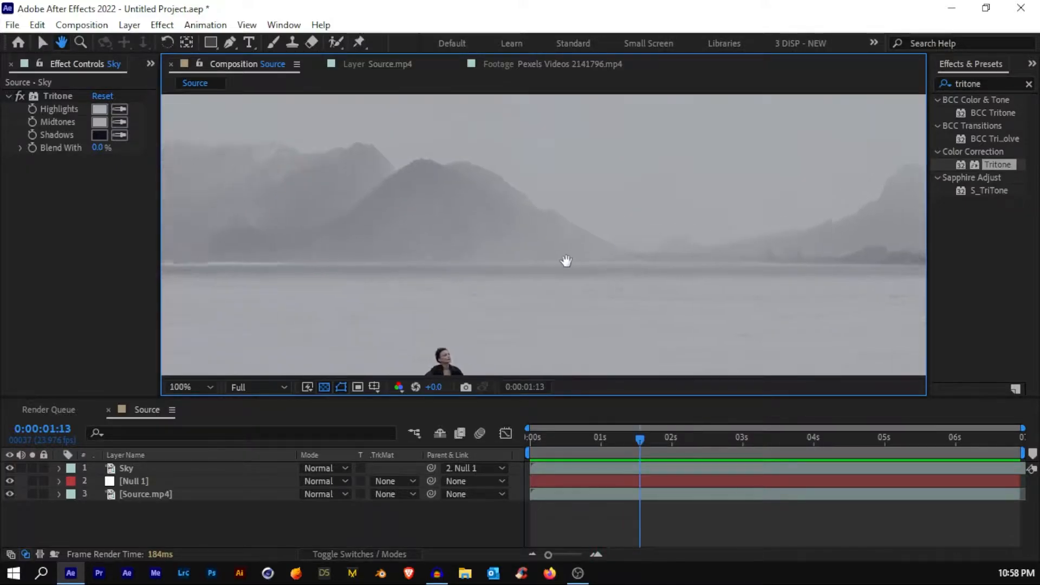
pyautogui.click(173, 471)
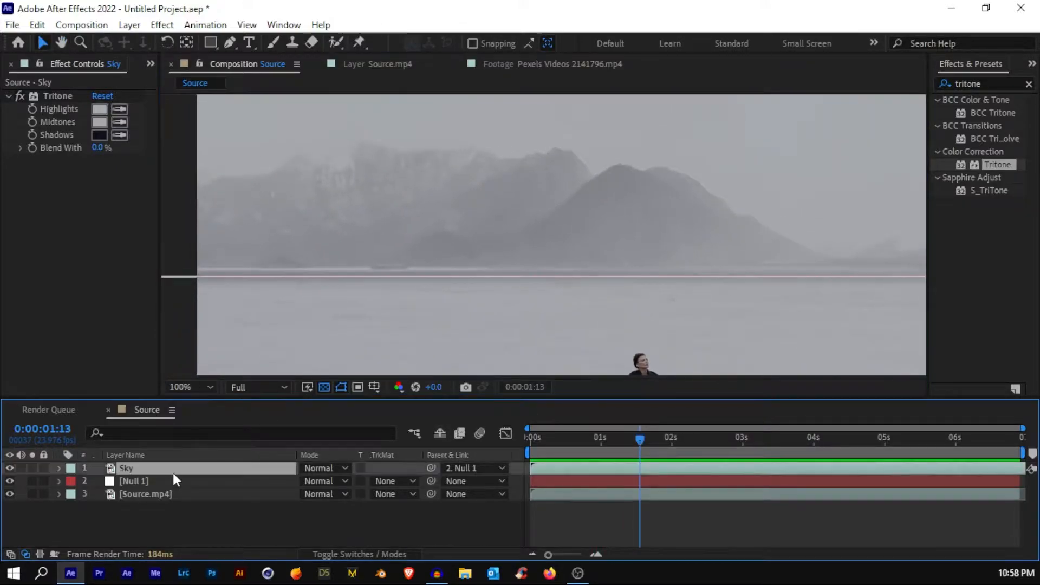
pyautogui.scroll(-2, 294, 301)
pyautogui.scroll(2, 336, 308)
pyautogui.hscroll(-5, 335, 307)
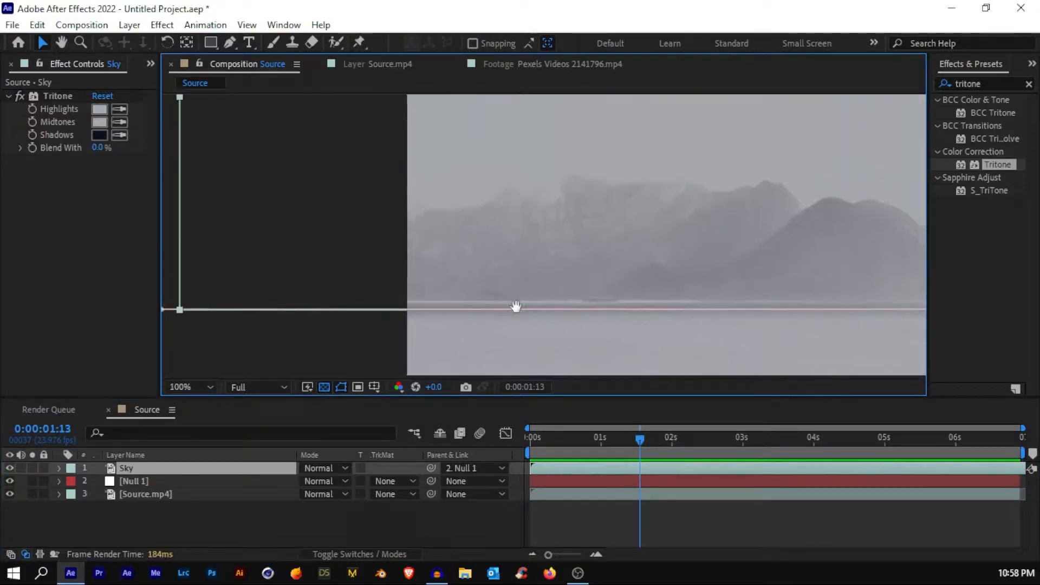
pyautogui.moveTo(218, 309); pyautogui.dragTo(220, 299)
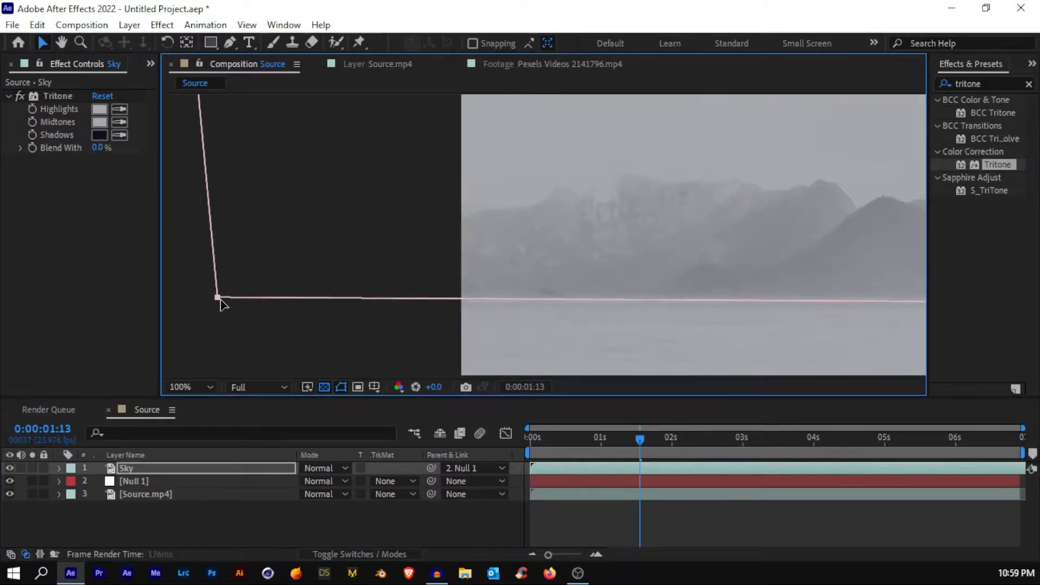
pyautogui.click(317, 351)
pyautogui.click(556, 524)
pyautogui.scroll(-2, 526, 300)
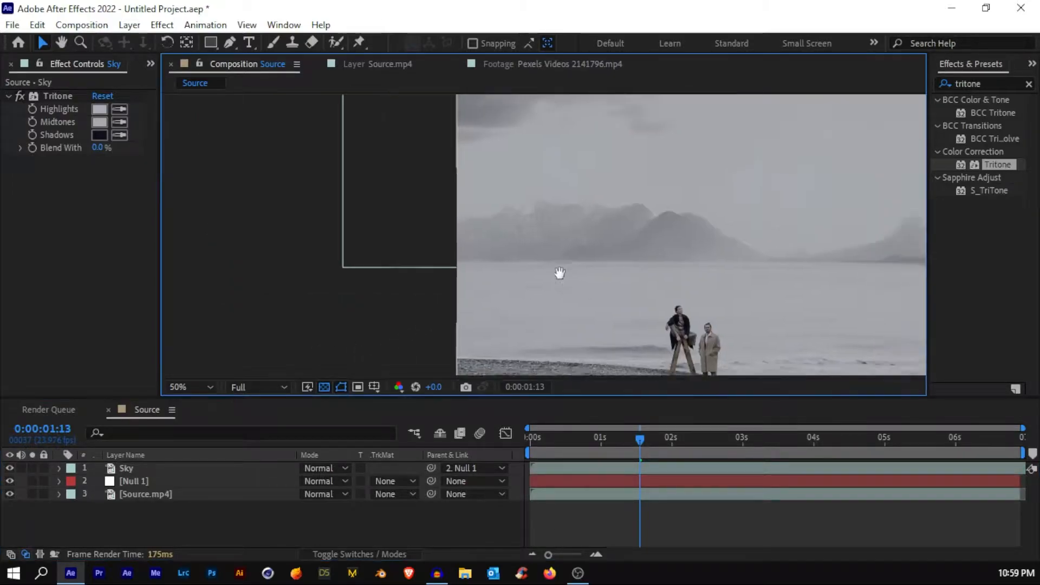
pyautogui.click(208, 387)
pyautogui.click(202, 133)
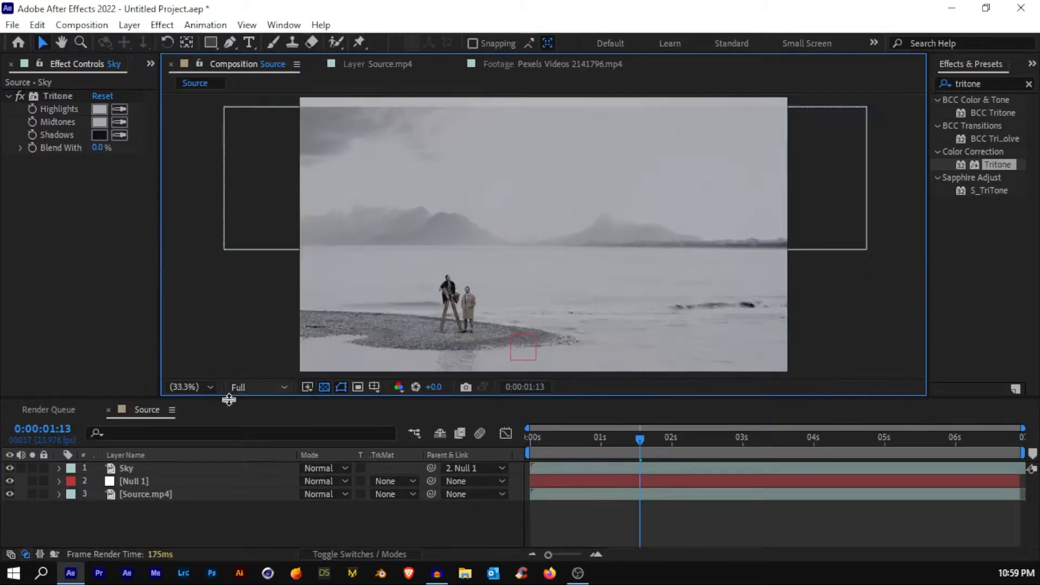
# Solo the Source.mp4 layer and mask it with a rectangle covering everything from the sea horizon down past the frame's lower edge.
pyautogui.click(132, 493)
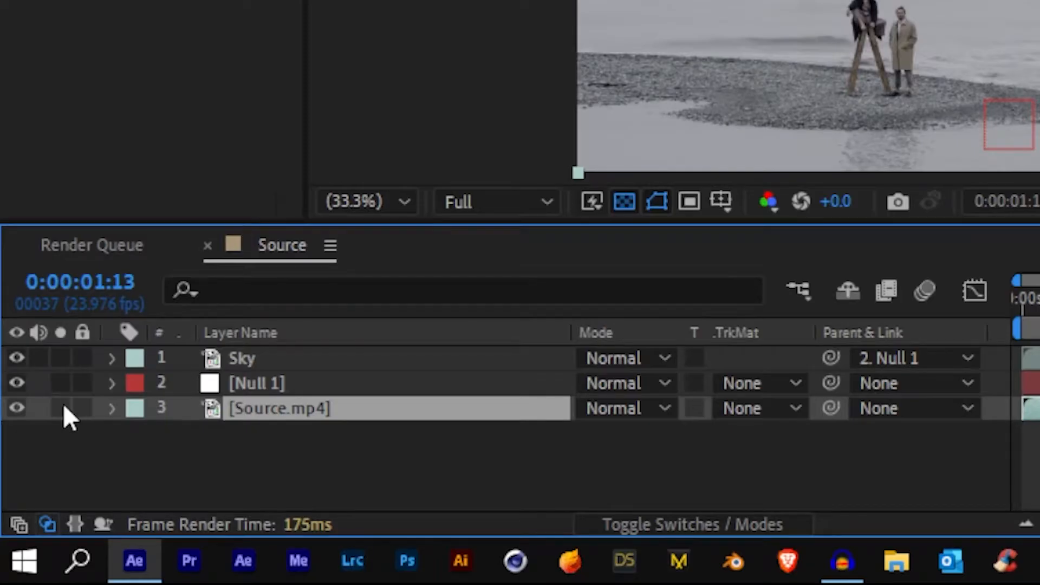
pyautogui.click(33, 493)
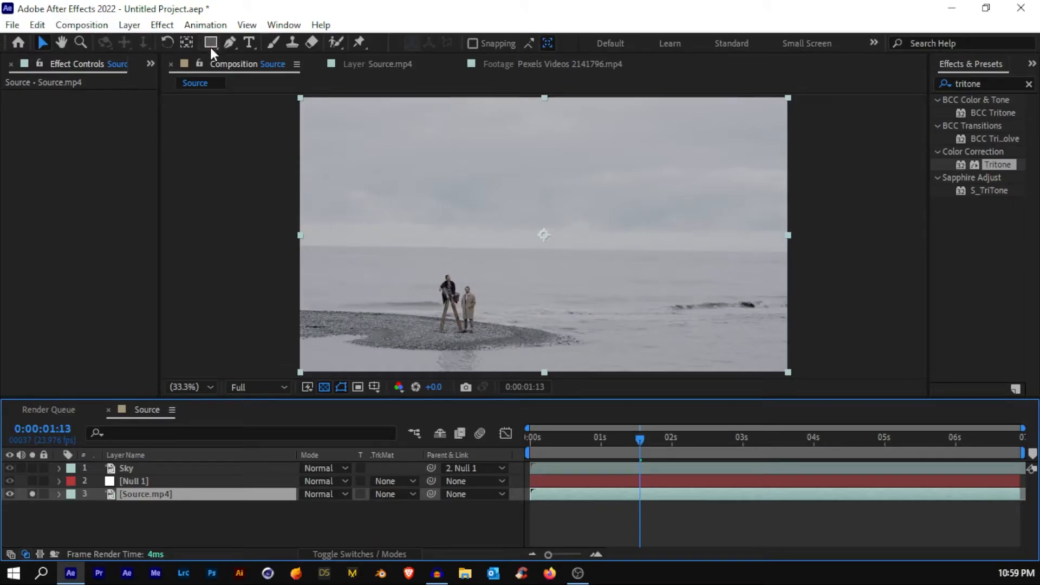
pyautogui.click(211, 46)
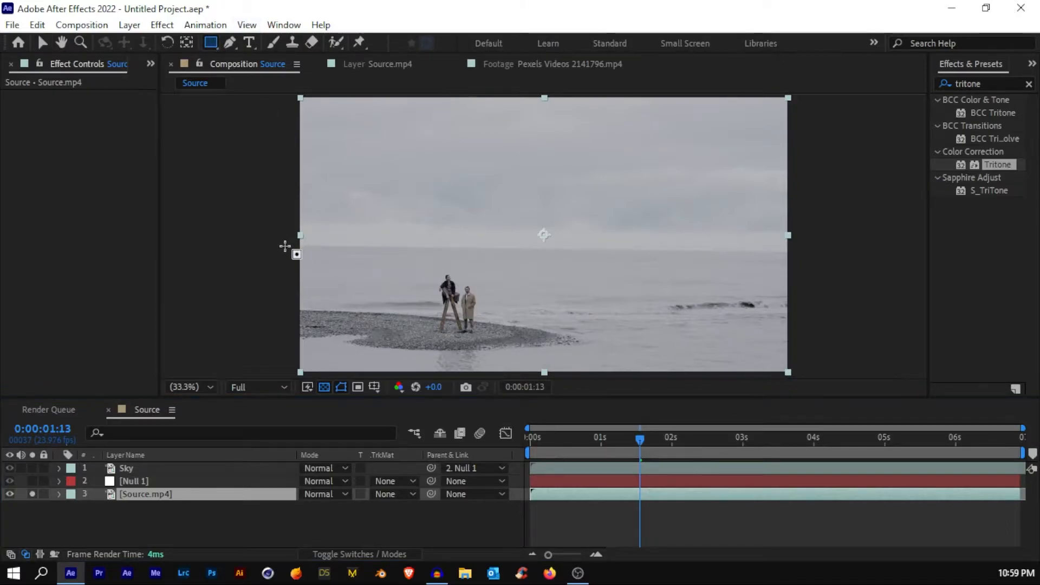
pyautogui.moveTo(285, 245); pyautogui.dragTo(831, 374)
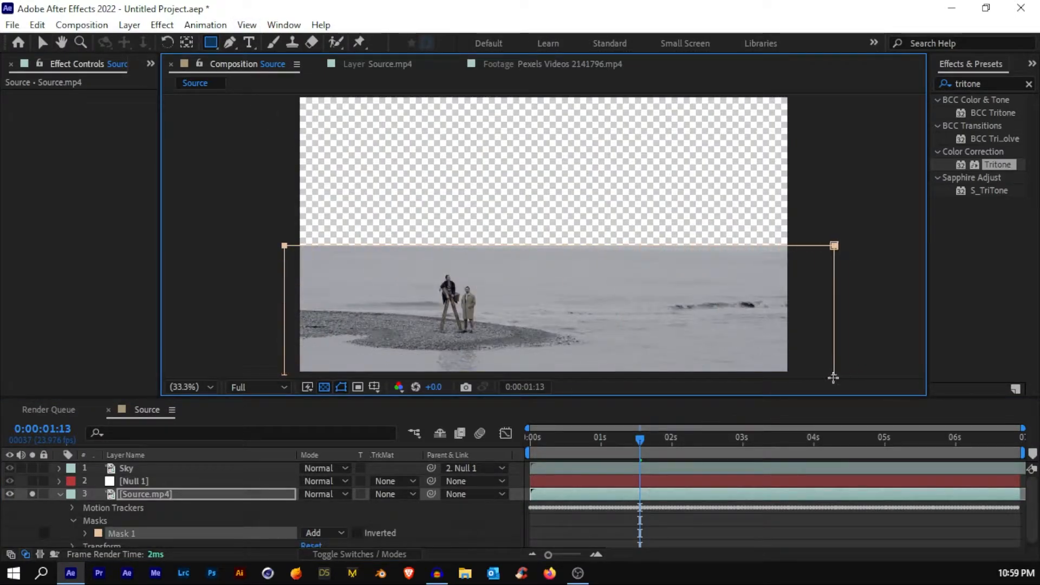
# Lower the upper-right point of the Source.mp4 mask so its upper edge follows the sloping sea horizon.
pyautogui.press('v')
pyautogui.scroll(2, 836, 306)
pyautogui.moveTo(839, 282); pyautogui.dragTo(485, 245)
pyautogui.moveTo(824, 244); pyautogui.dragTo(542, 252)
pyautogui.click(774, 250)
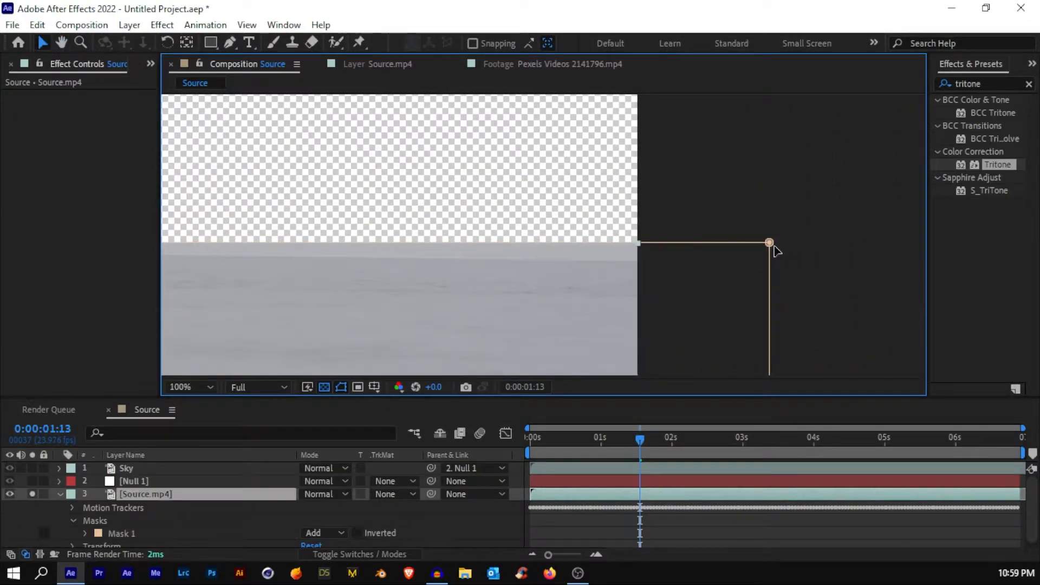
pyautogui.moveTo(770, 243); pyautogui.dragTo(769, 261)
pyautogui.scroll(-4, 764, 238)
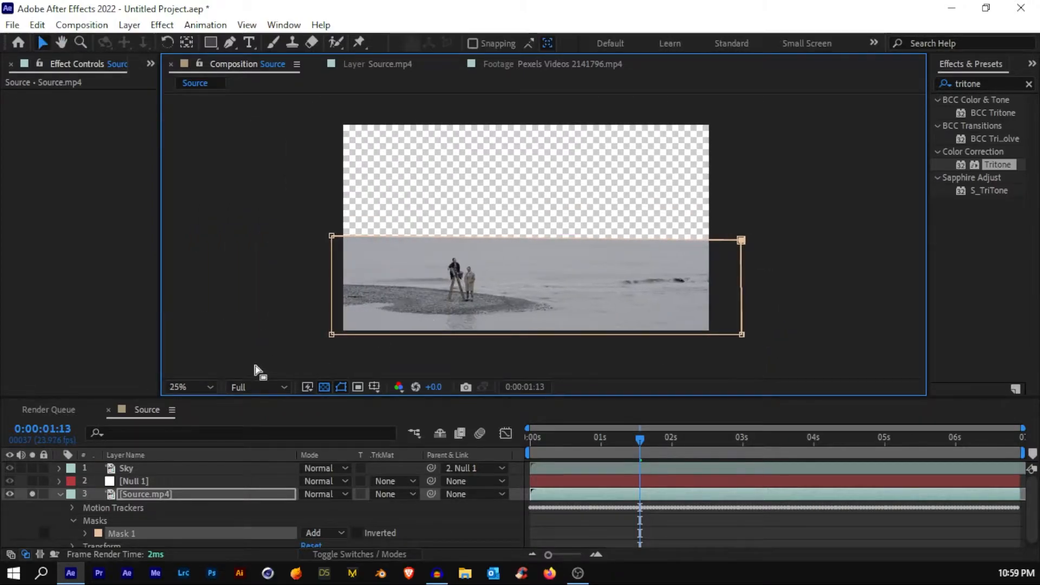
pyautogui.click(190, 387)
pyautogui.click(187, 116)
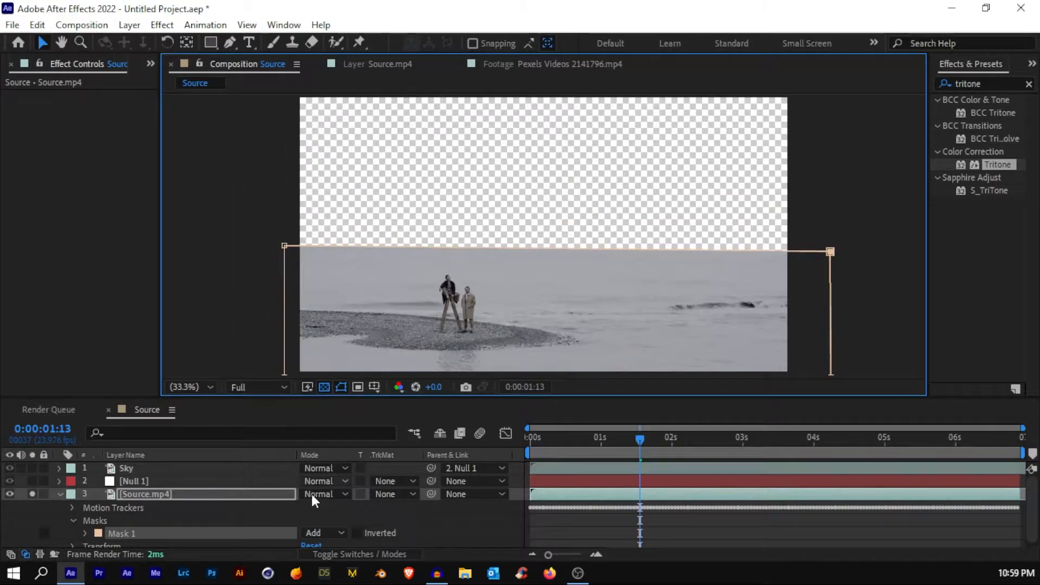
# Feather the Source.mp4 mask by 38 pixels, then unsolo the layer and collapse its properties.
pyautogui.press('f')
pyautogui.moveTo(339, 520); pyautogui.dragTo(342, 520)
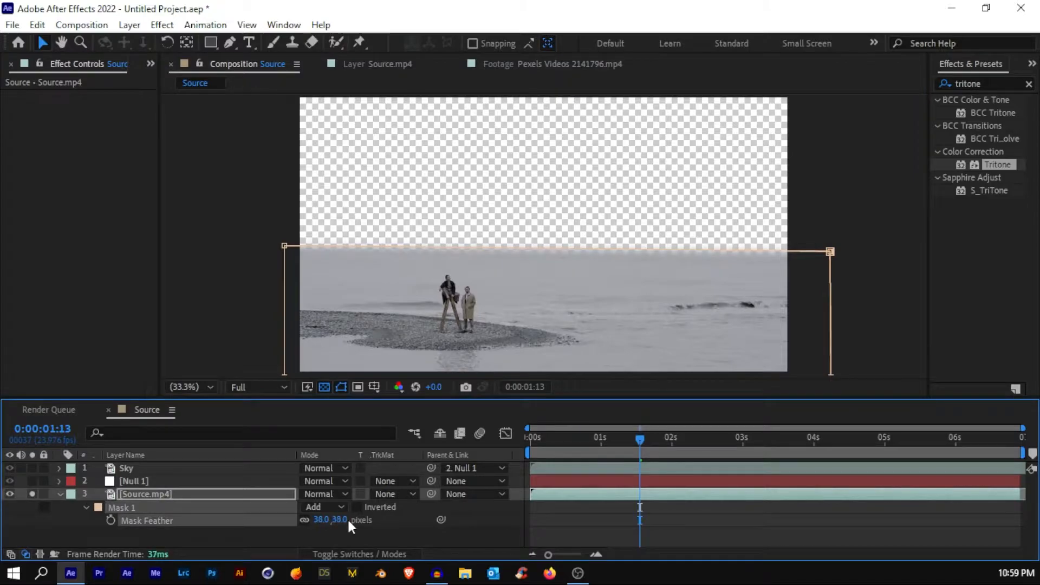
pyautogui.click(233, 535)
pyautogui.click(31, 494)
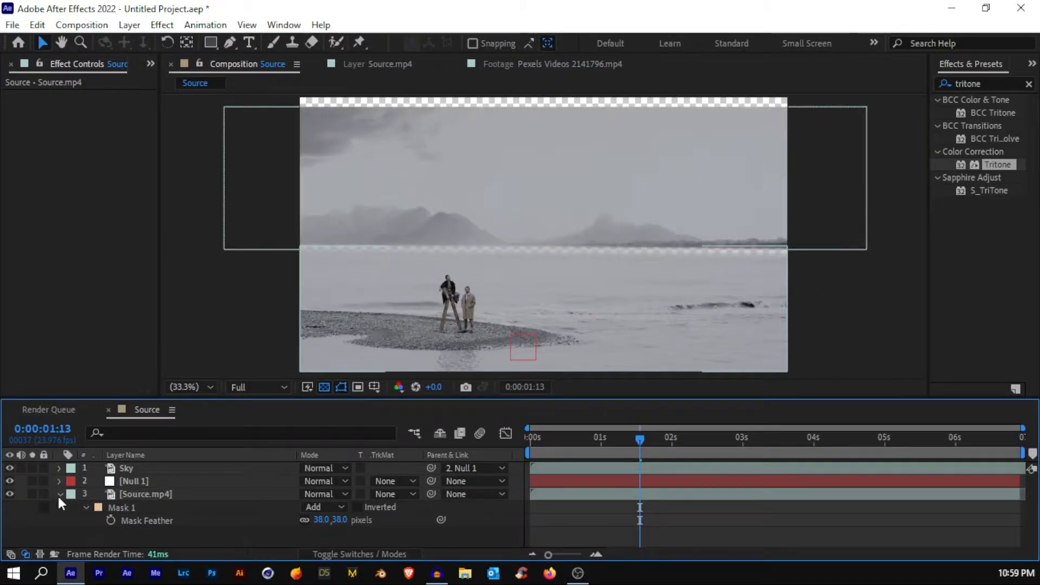
pyautogui.click(58, 495)
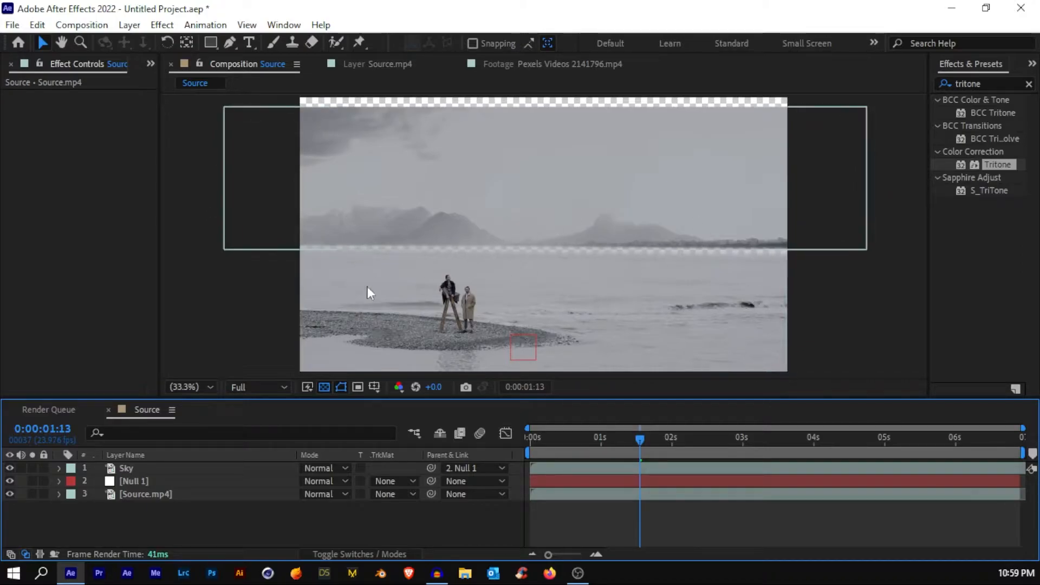
# Create a 1920 x 1080 solid in a pale gray-blue sampled from the footage near the mountains.
pyautogui.click(322, 387)
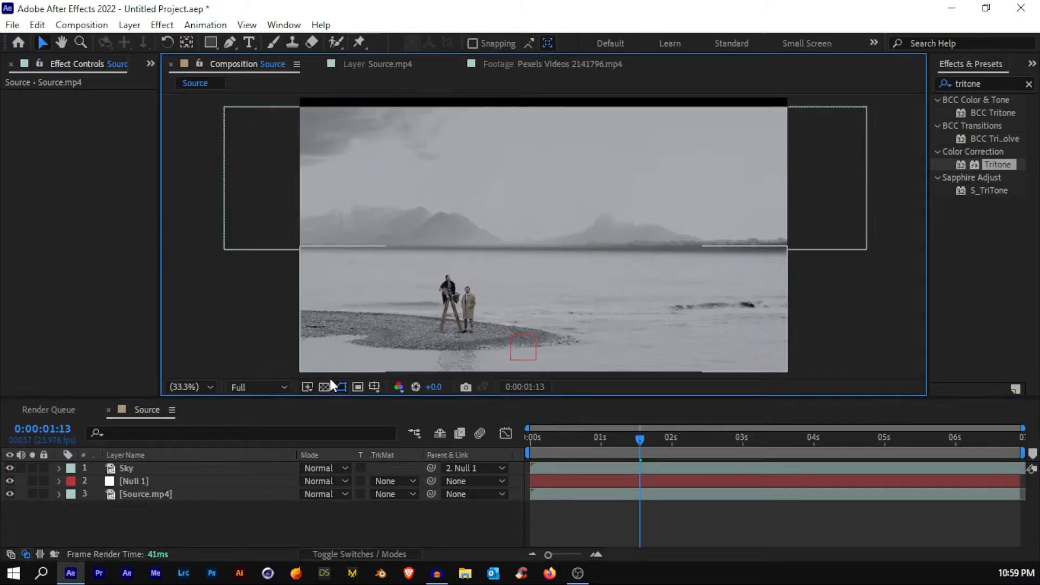
pyautogui.click(324, 386)
pyautogui.click(324, 386)
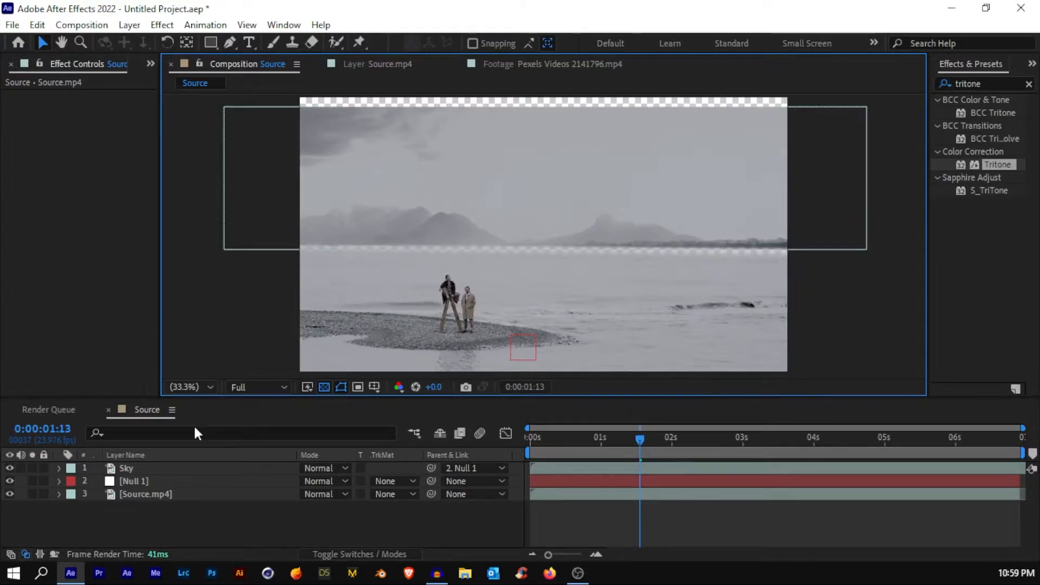
pyautogui.rightClick(191, 520)
pyautogui.moveTo(252, 335)
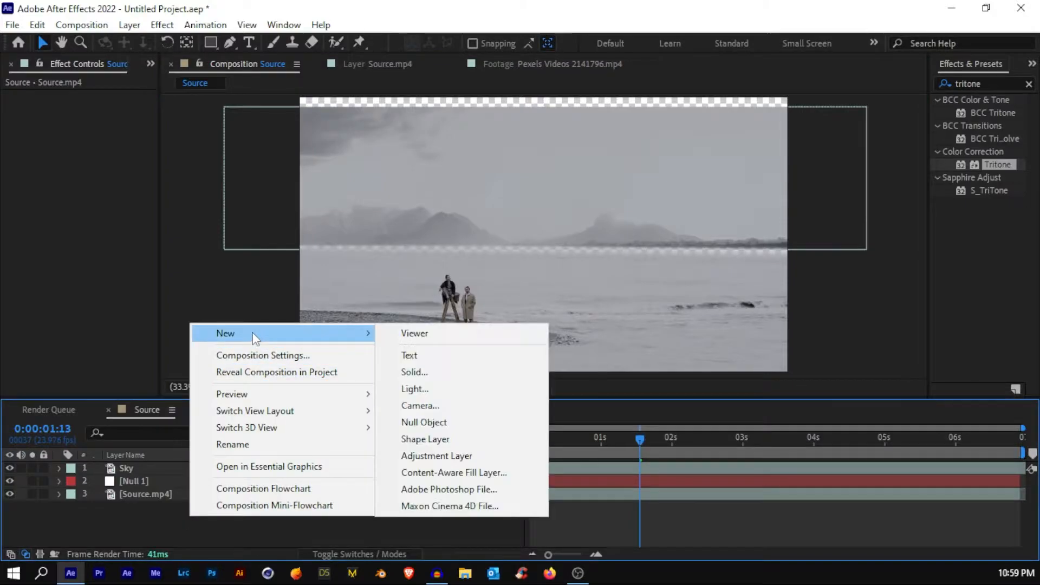
pyautogui.click(431, 367)
pyautogui.click(856, 424)
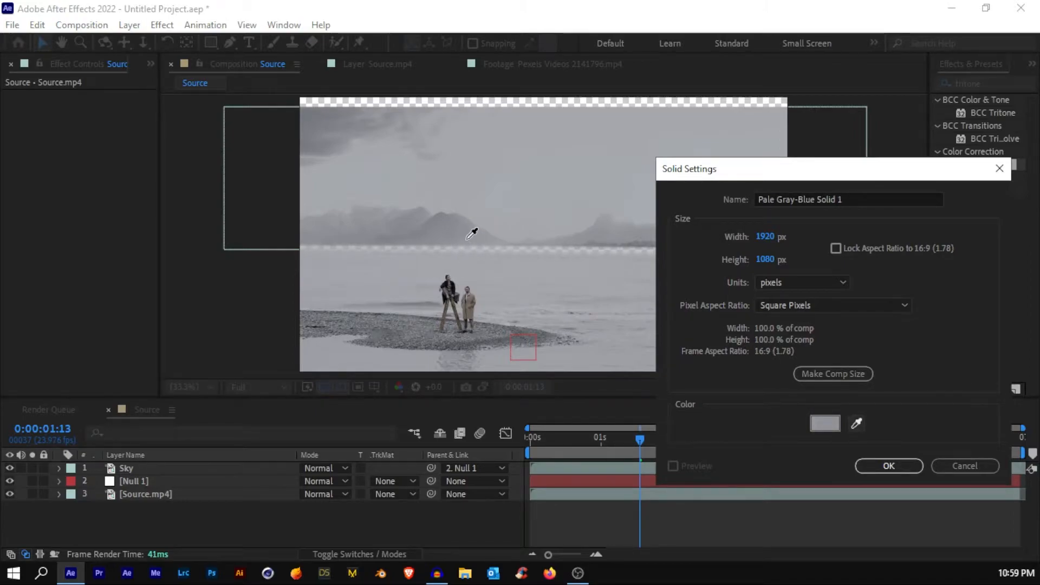
pyautogui.click(863, 462)
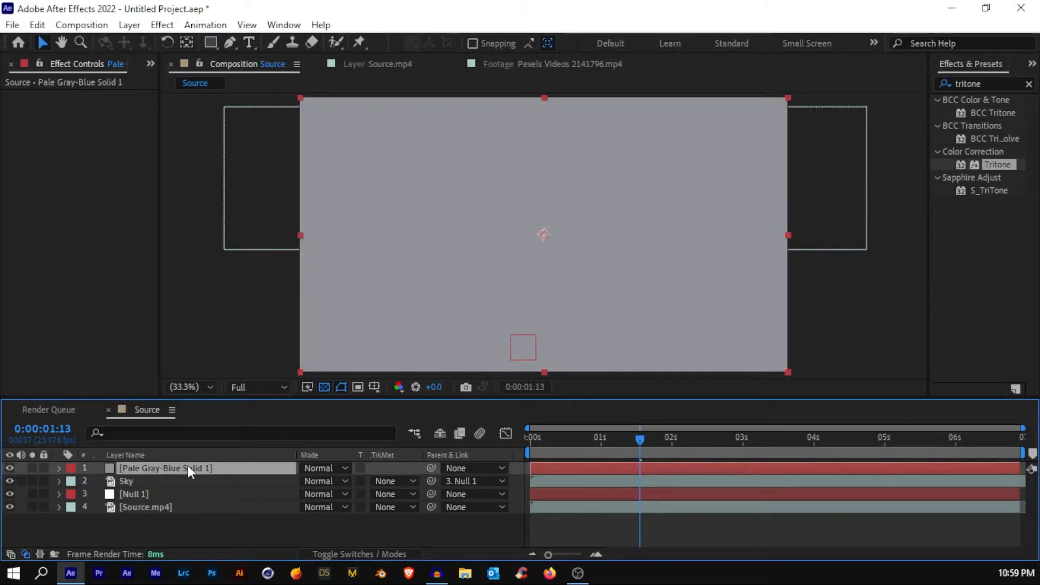
# Rename the new solid Bkg Grey and move it to the bottom of the layer stack, beneath Source.mp4.
pyautogui.press('Return')
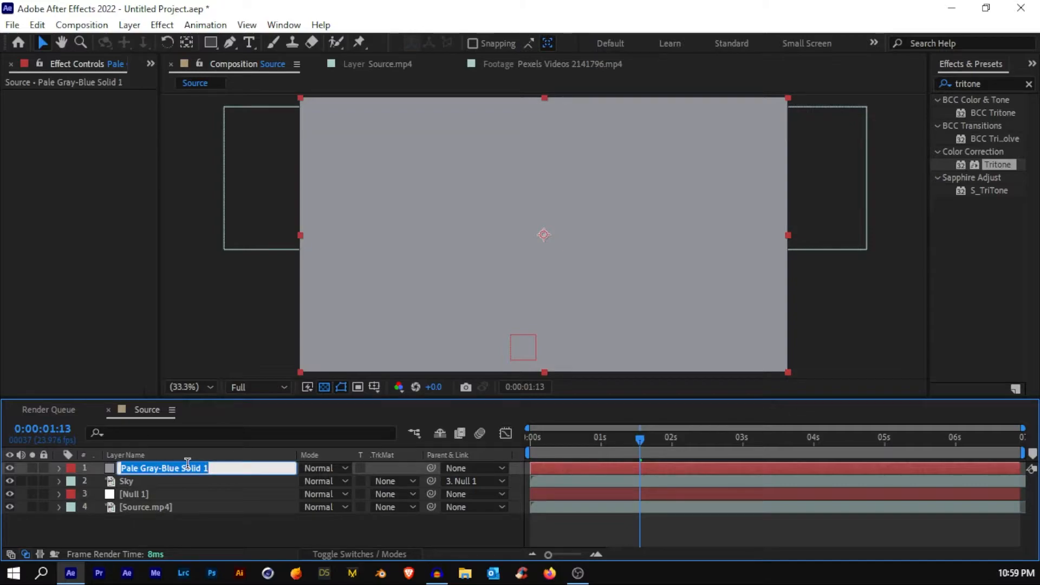
pyautogui.write('Bkg')
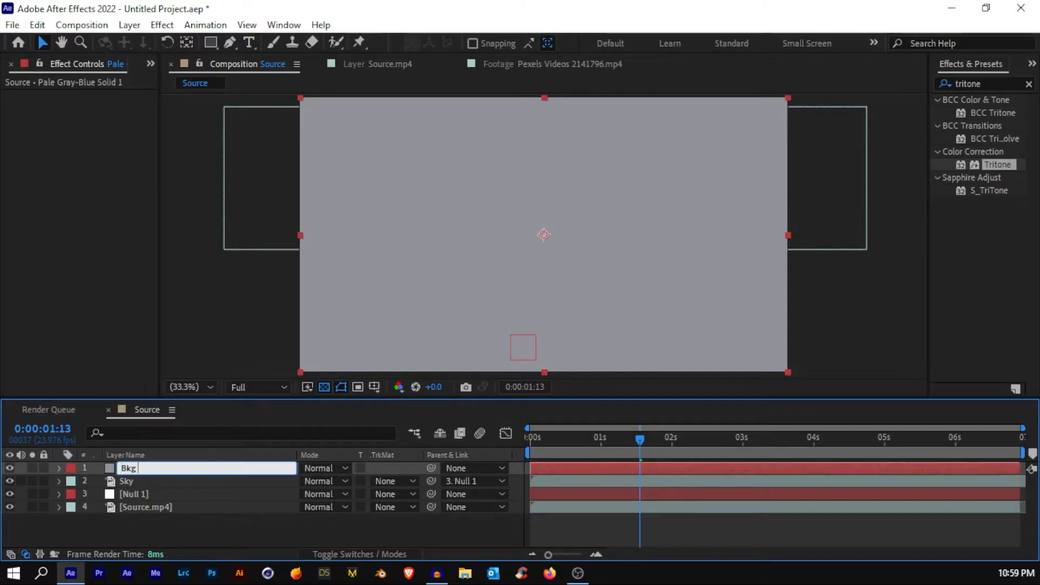
pyautogui.write(' Gr')
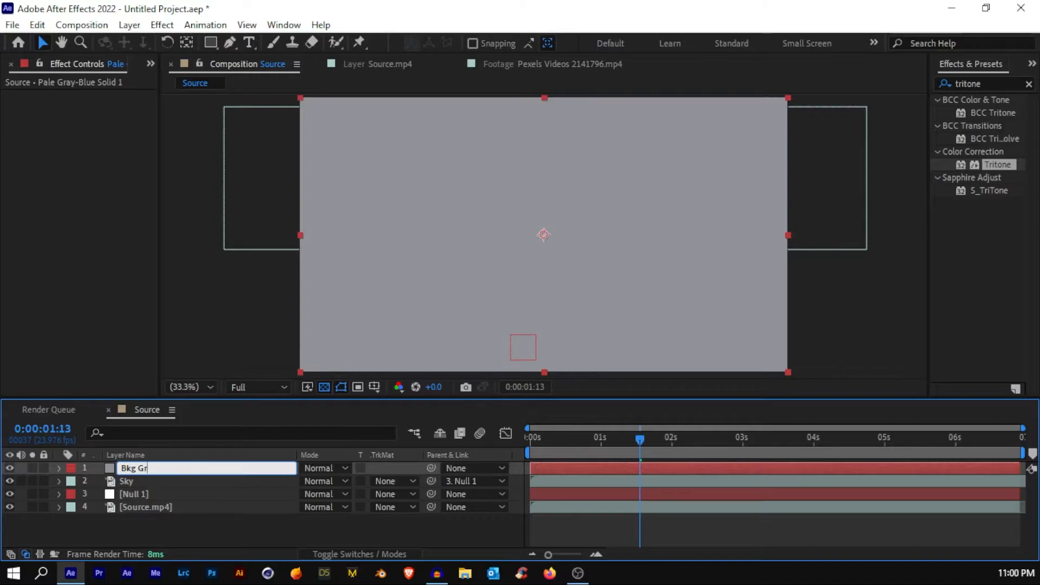
pyautogui.write('ey')
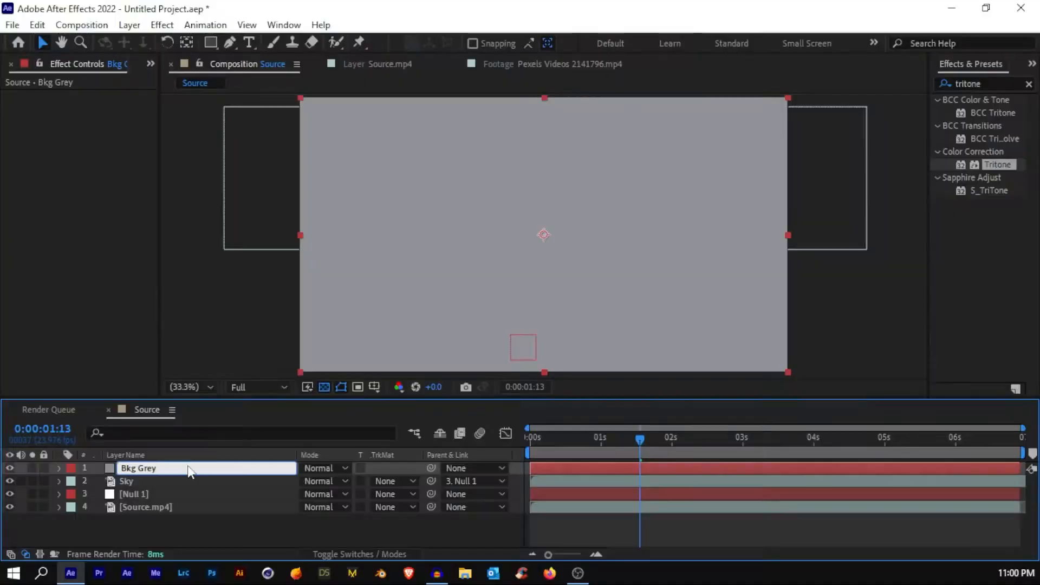
pyautogui.press('Return')
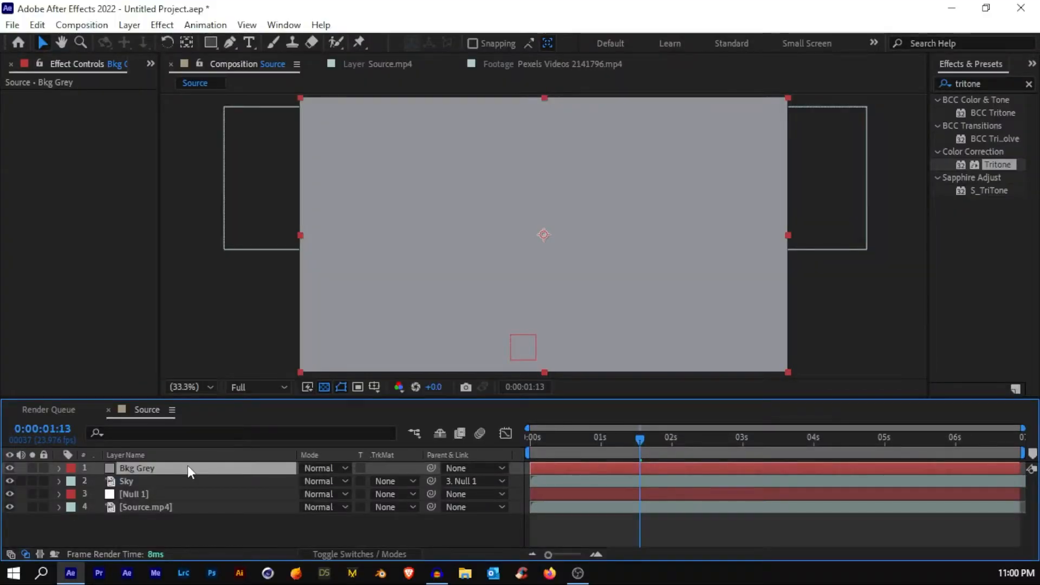
pyautogui.moveTo(187, 466); pyautogui.dragTo(190, 512)
pyautogui.click(206, 520)
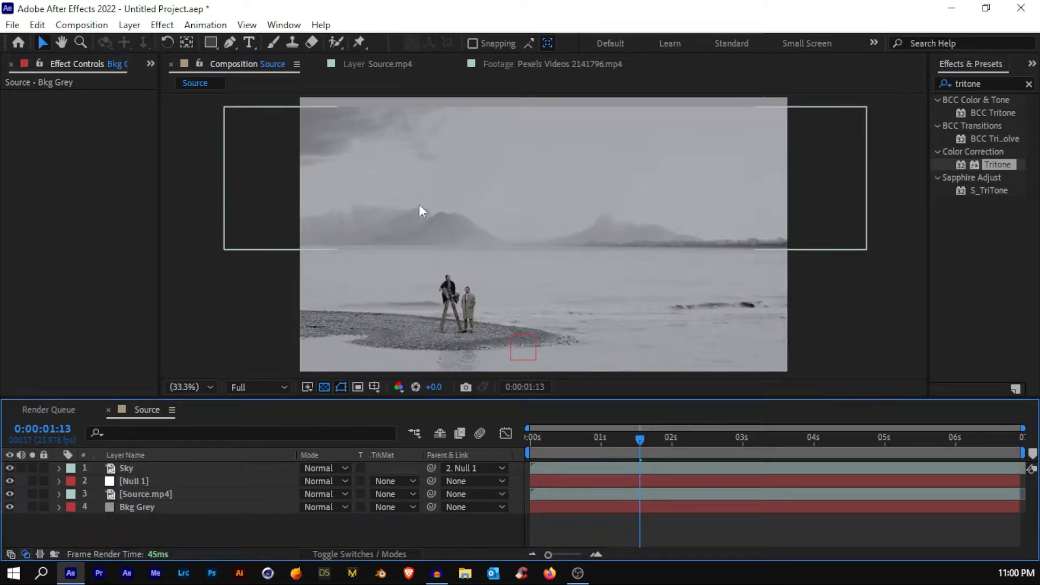
# Create a second 1920 x 1080 solid with its color sampled from the horizon line between the two mountains.
pyautogui.scroll(4, 386, 252)
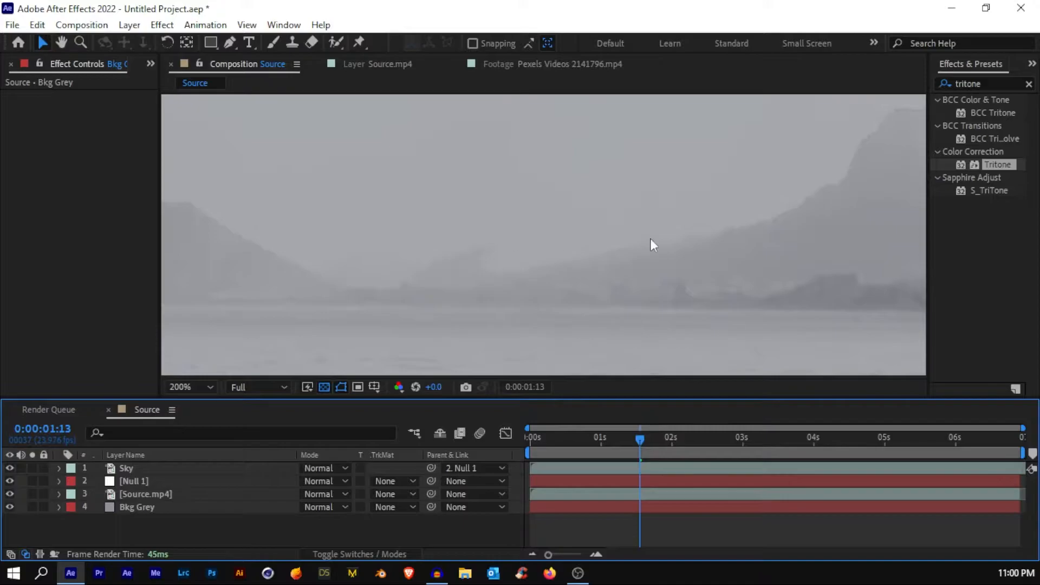
pyautogui.moveTo(652, 244); pyautogui.dragTo(332, 244)
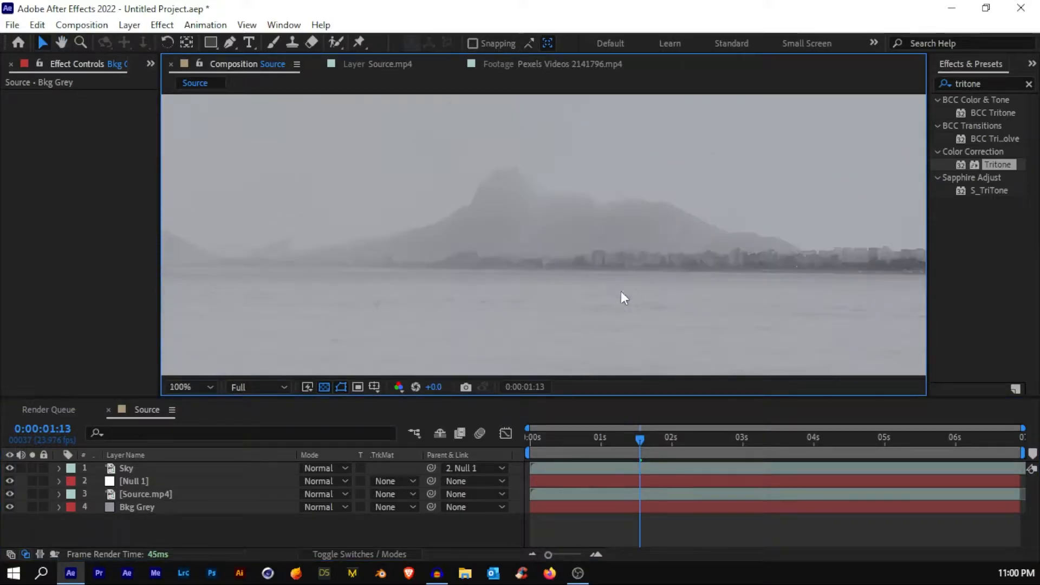
pyautogui.scroll(-3, 751, 290)
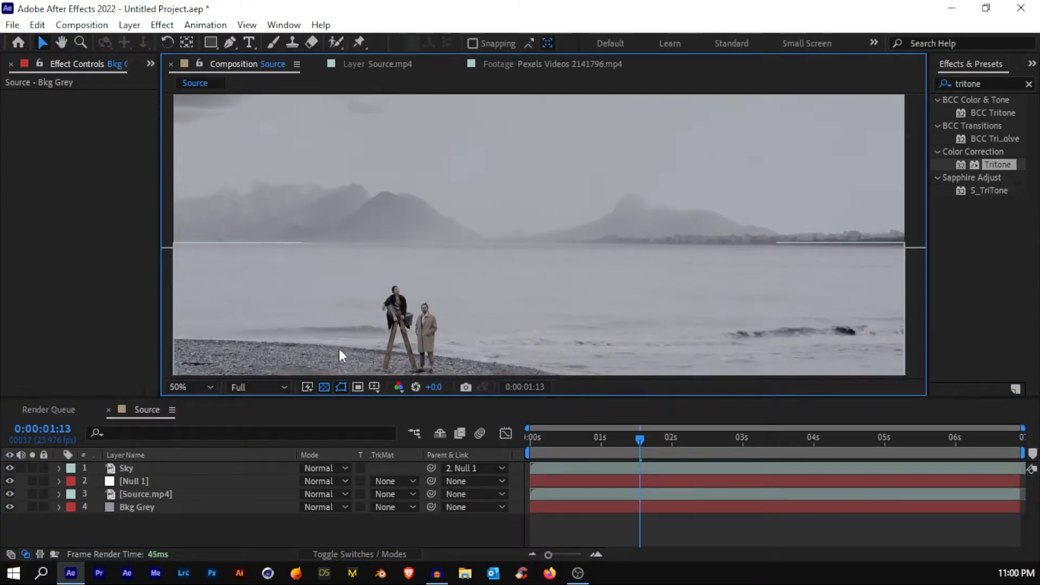
pyautogui.hotkey('shift', '/')
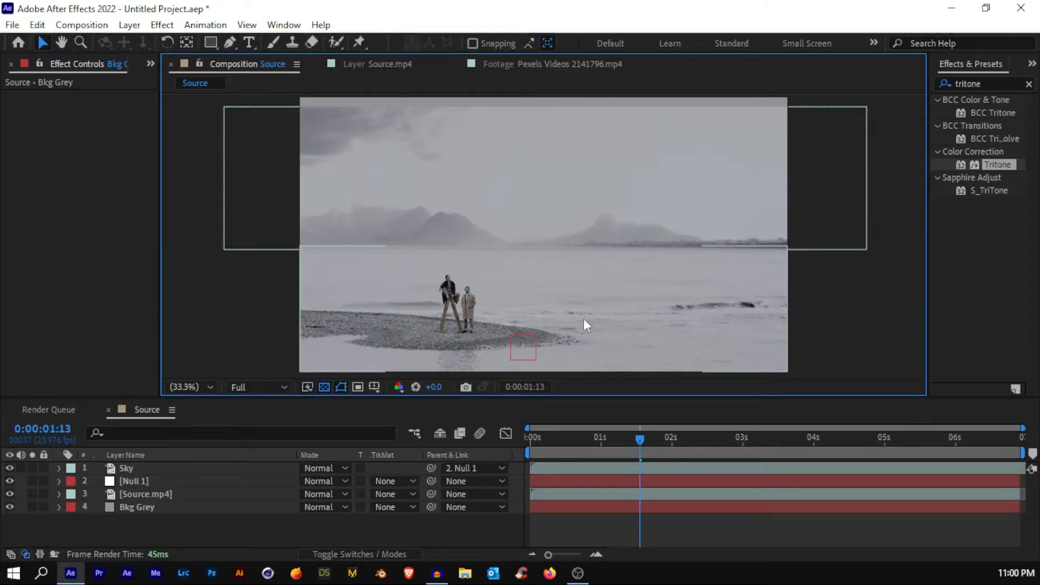
pyautogui.rightClick(138, 519)
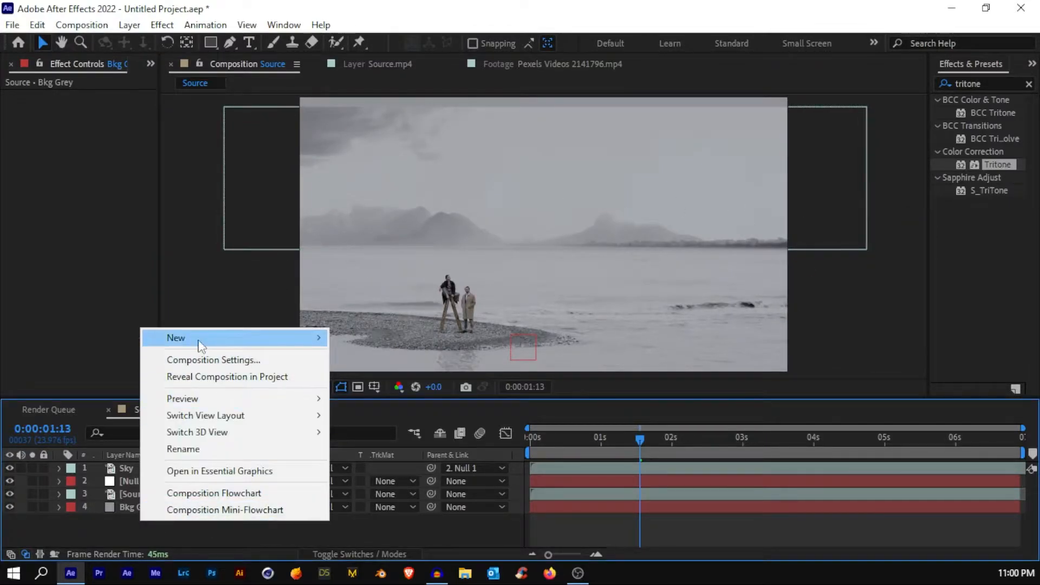
pyautogui.moveTo(205, 338)
pyautogui.click(382, 374)
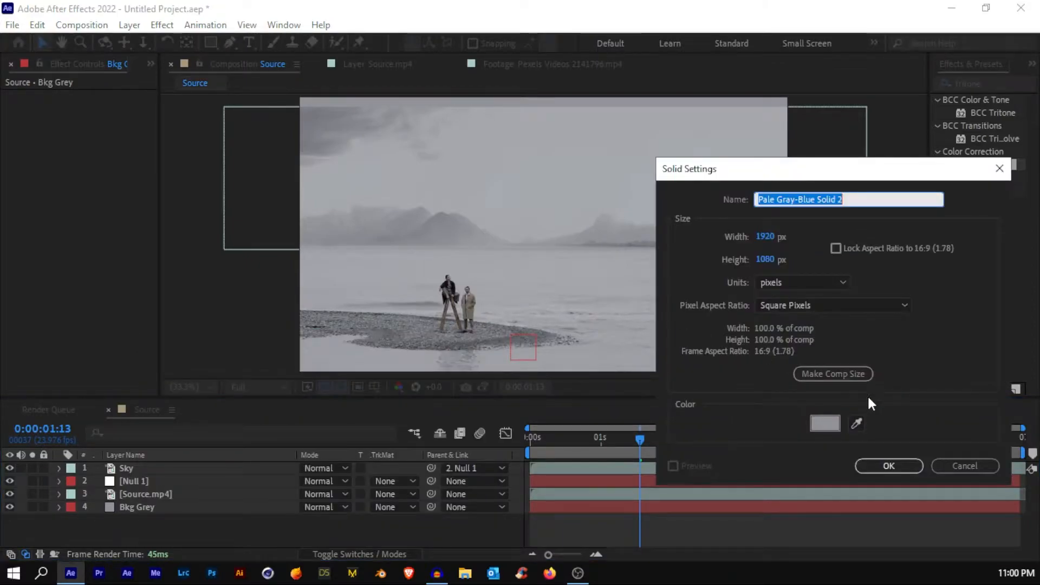
pyautogui.click(857, 424)
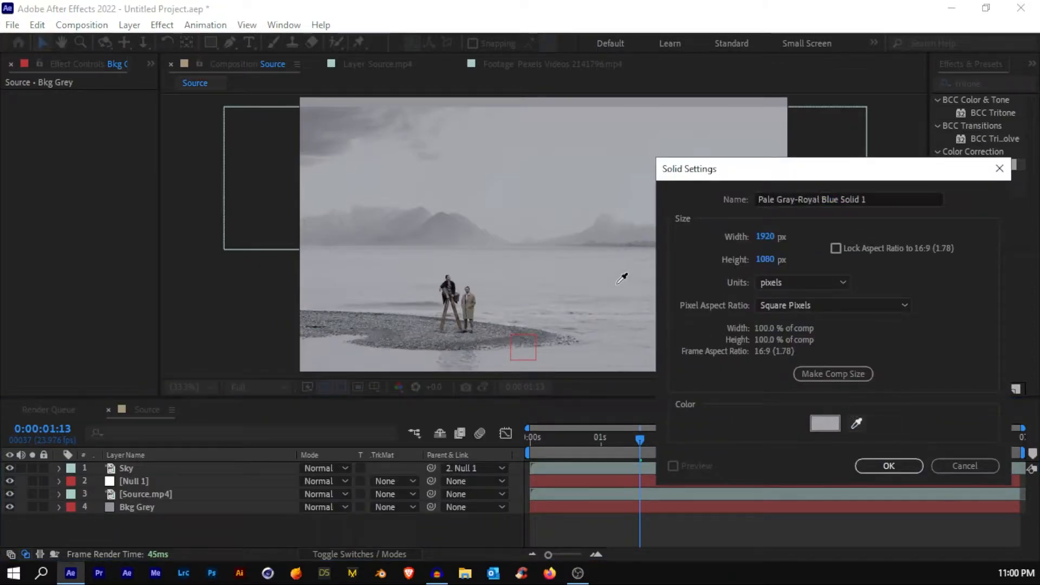
pyautogui.click(539, 247)
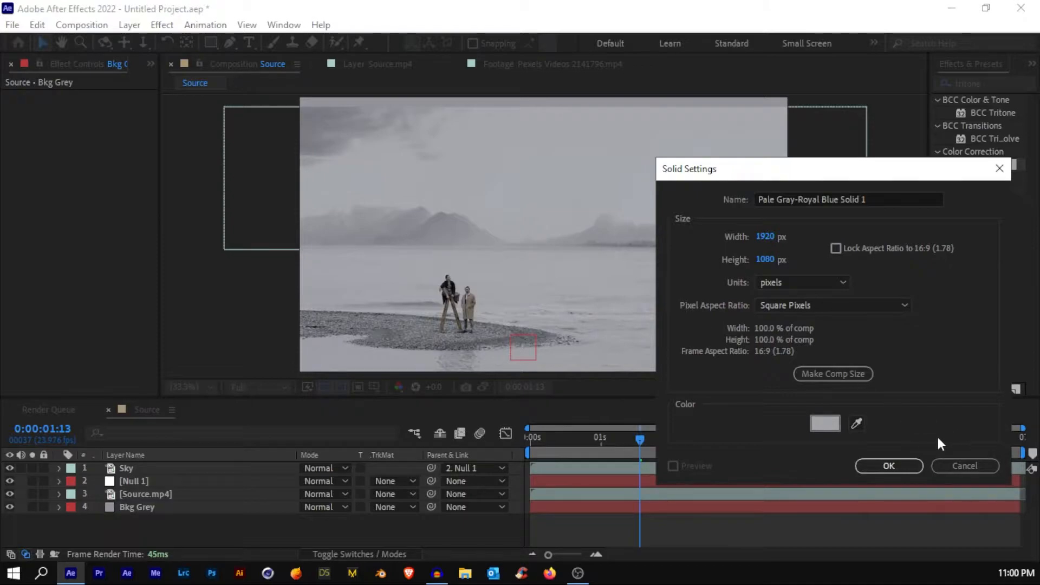
pyautogui.click(889, 465)
# Rename the second solid Haze.
pyautogui.press('Return')
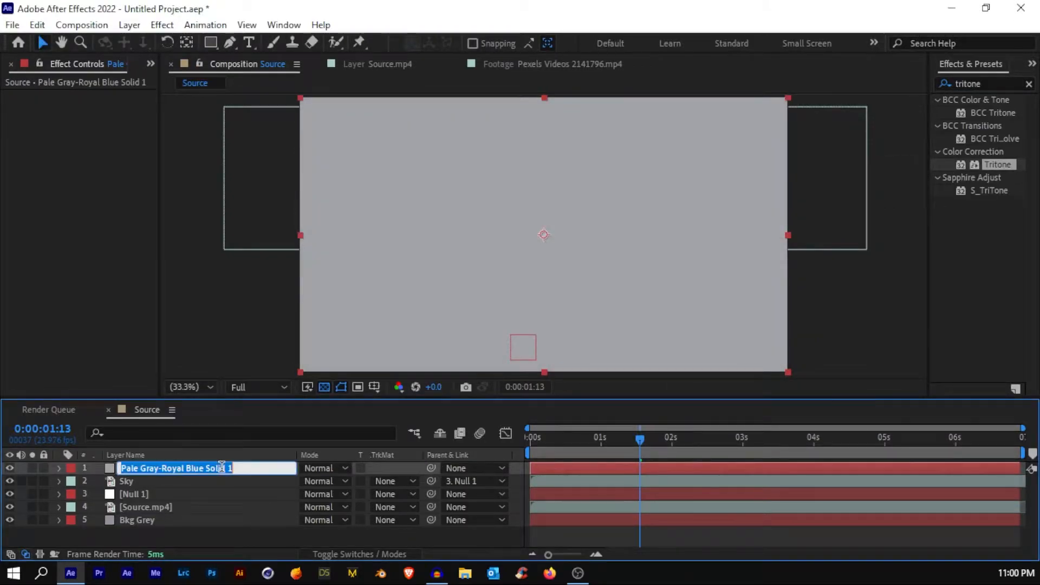
pyautogui.write('Haze')
pyautogui.press('Return')
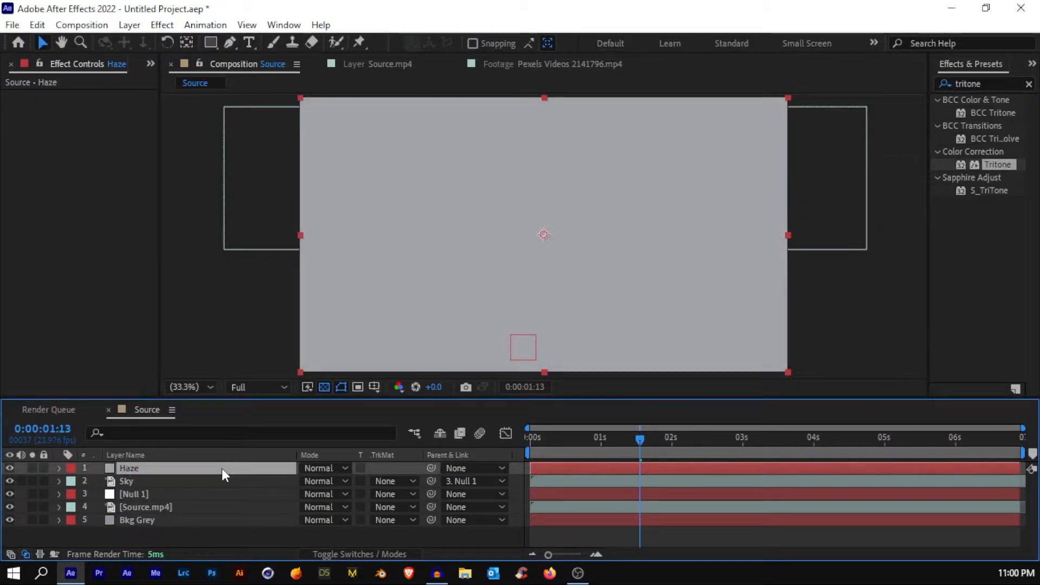
# Hide the Haze layer, mask it to a narrow rectangular band along the horizon wider than the frame, and show it again.
pyautogui.click(10, 468)
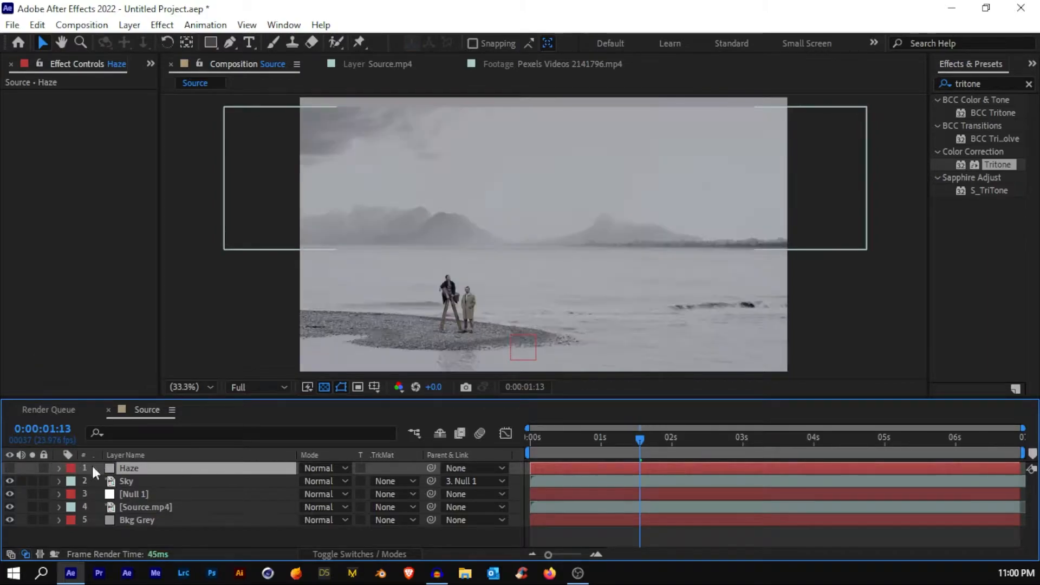
pyautogui.click(211, 42)
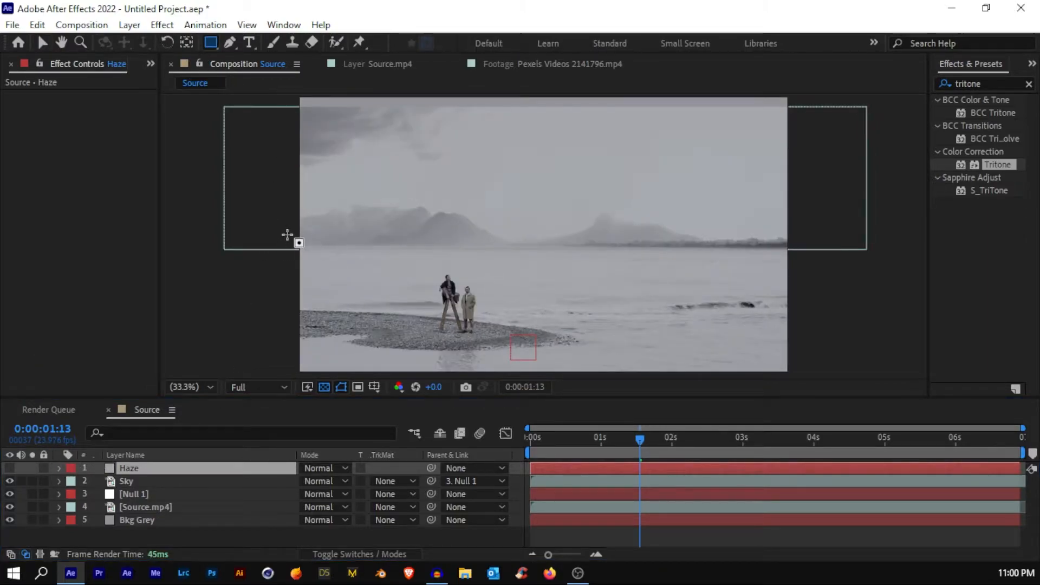
pyautogui.moveTo(277, 227)
pyautogui.mouseDown()
pyautogui.moveTo(280, 261)
pyautogui.moveTo(301, 270)
pyautogui.moveTo(825, 261)
pyautogui.mouseUp()
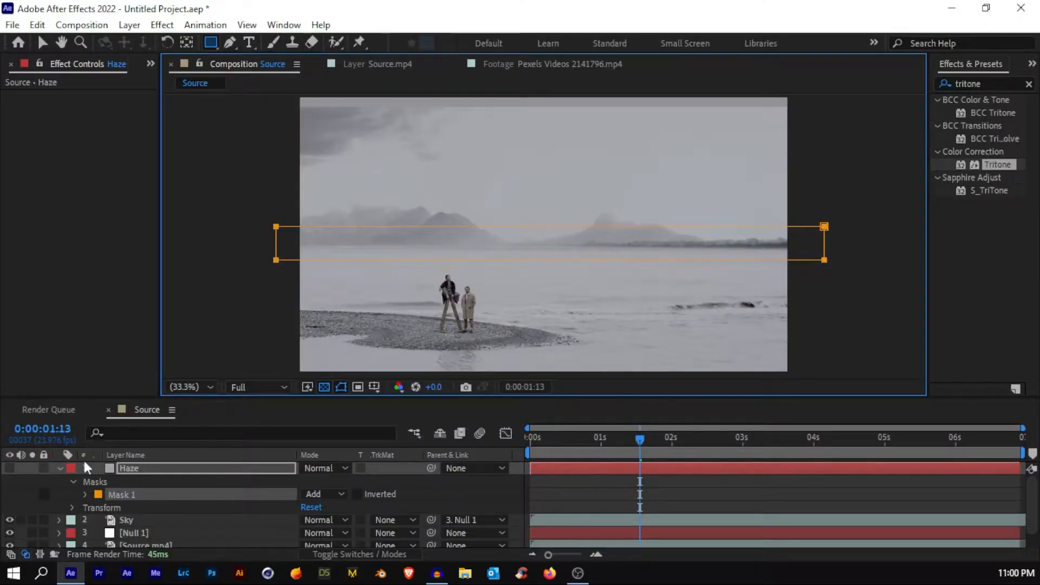
pyautogui.click(9, 468)
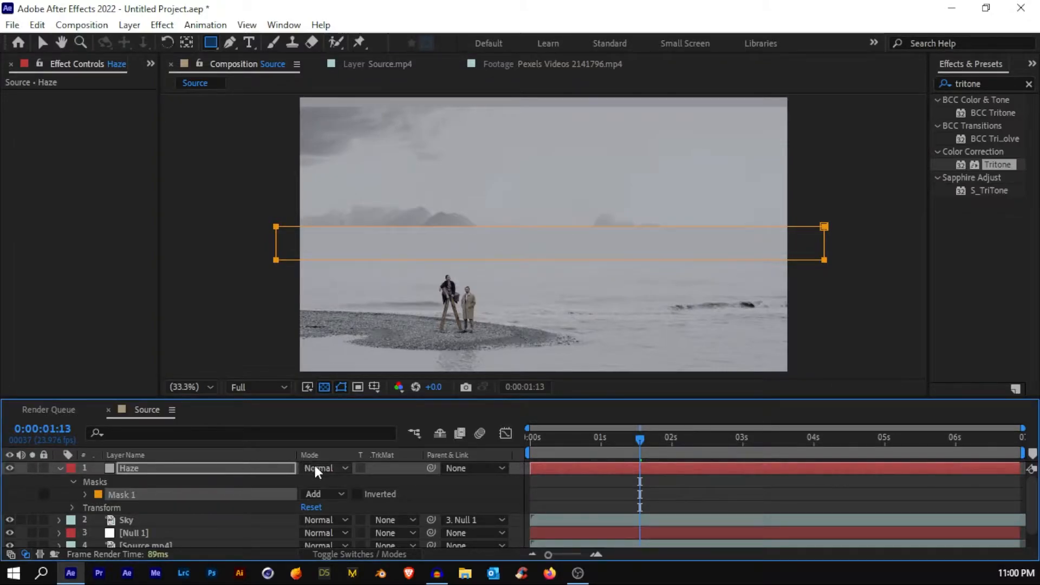
# Feather the Haze layer's mask by 224 pixels to soften the band along the horizon.
pyautogui.press('f')
pyautogui.moveTo(319, 493); pyautogui.dragTo(486, 490)
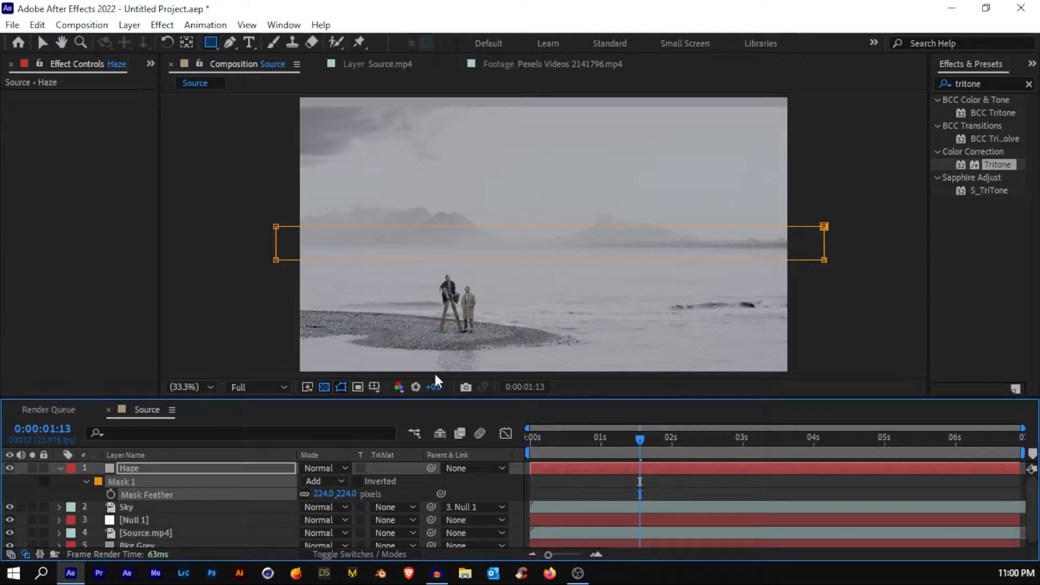
pyautogui.click(59, 470)
# Parent the Haze and Bkg Grey layers to the Null 1 tracking layer.
pyautogui.moveTo(430, 468); pyautogui.dragTo(148, 496)
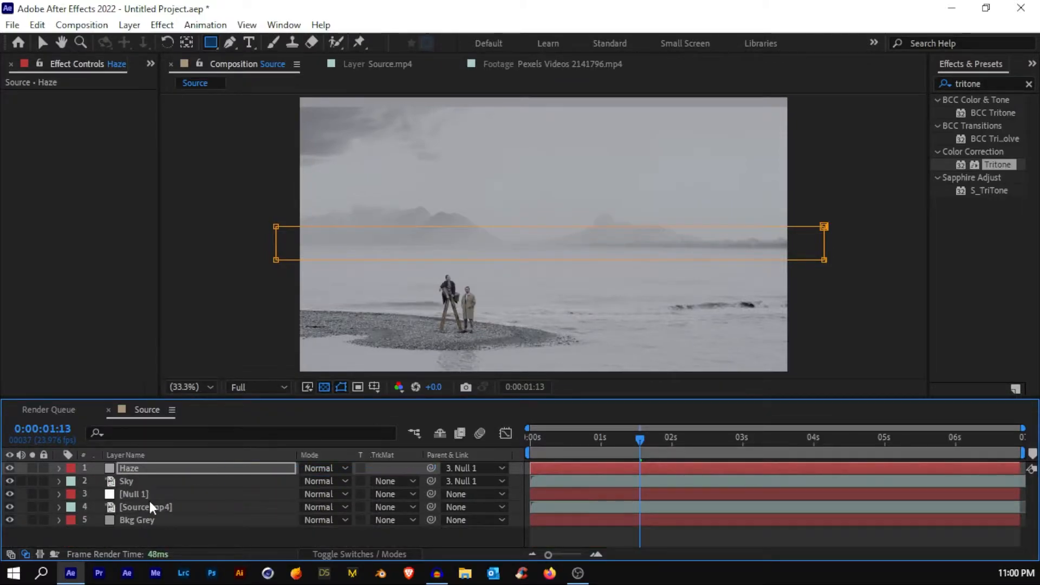
pyautogui.click(146, 521)
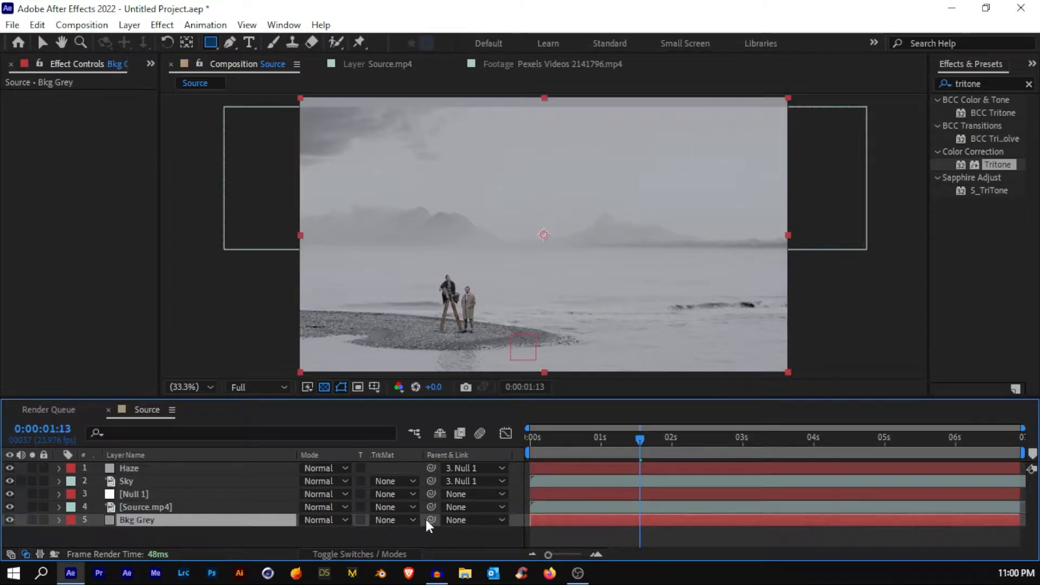
pyautogui.moveTo(428, 520); pyautogui.dragTo(157, 495)
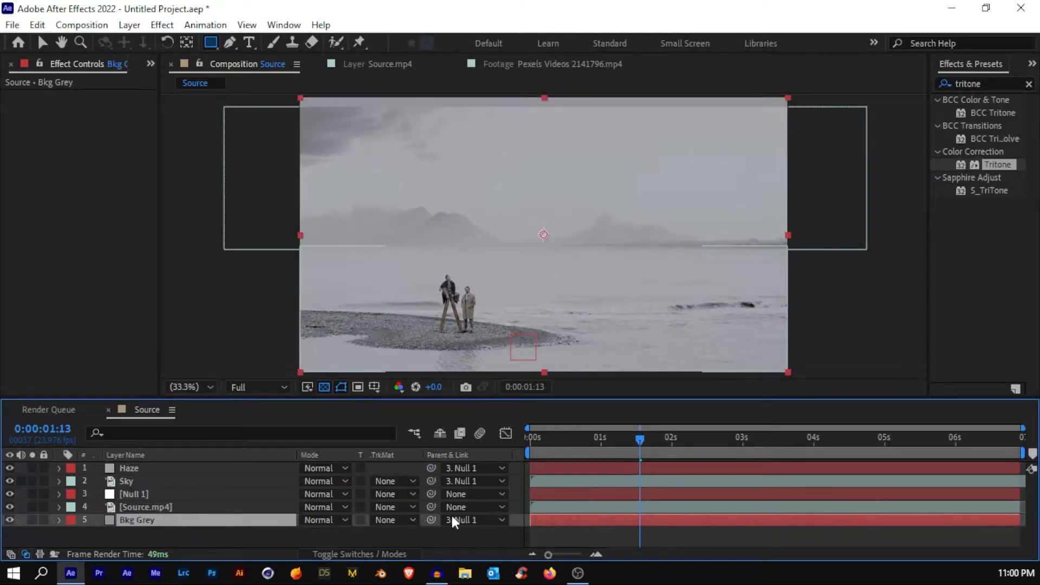
# Play back the composite in an enlarged viewer to check how the sky and haze track with the shot.
pyautogui.click(600, 538)
pyautogui.press('`')
pyautogui.press('space')
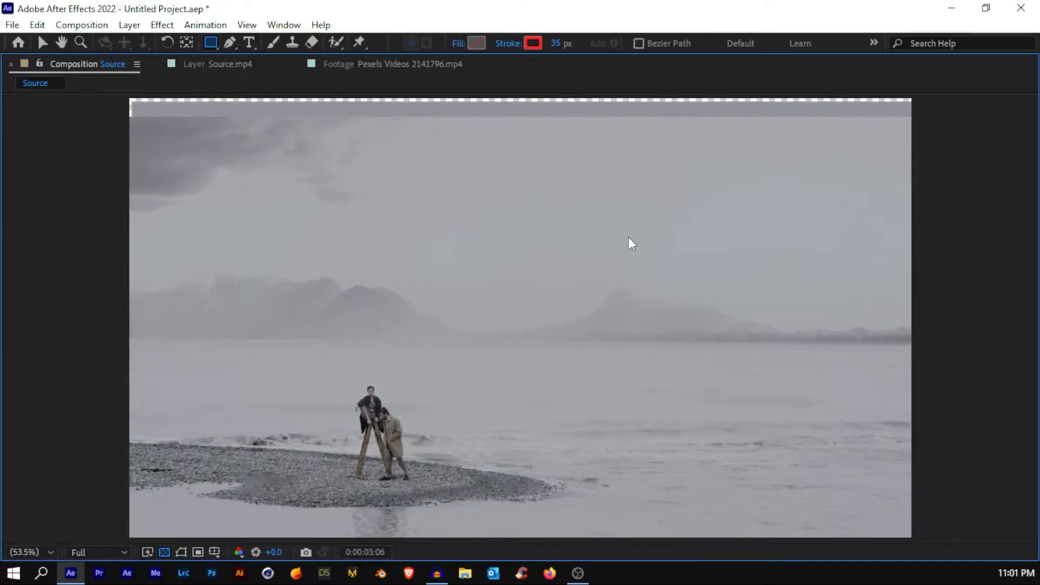
pyautogui.press('`')
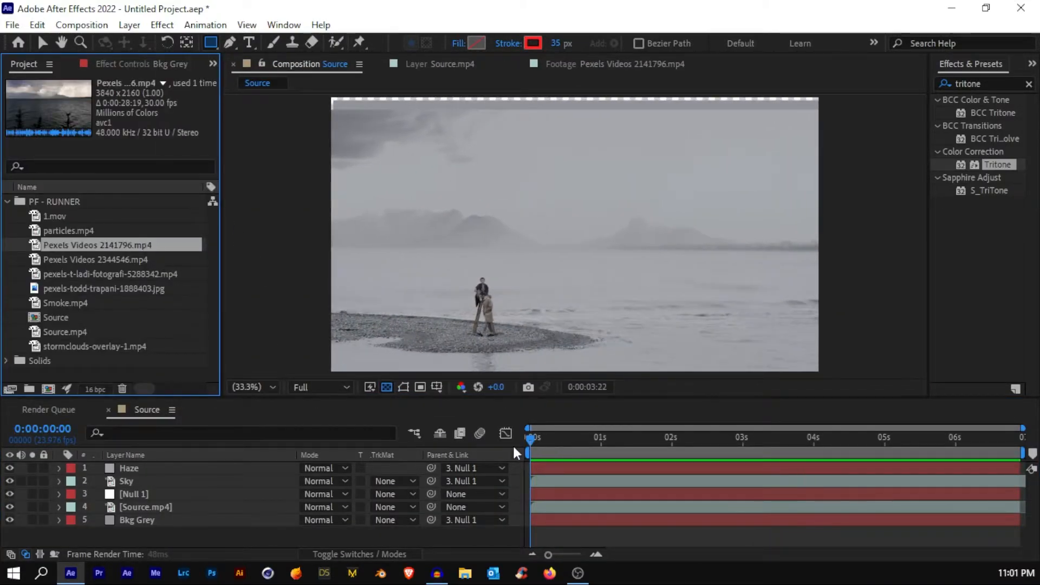
pyautogui.press('space')
# Add another copy of Source.mp4 beneath Bkg Grey and toggle its solo state to compare the original shot with the composite.
pyautogui.click(73, 332)
pyautogui.moveTo(73, 336); pyautogui.dragTo(124, 532)
pyautogui.press('`')
pyautogui.press('`')
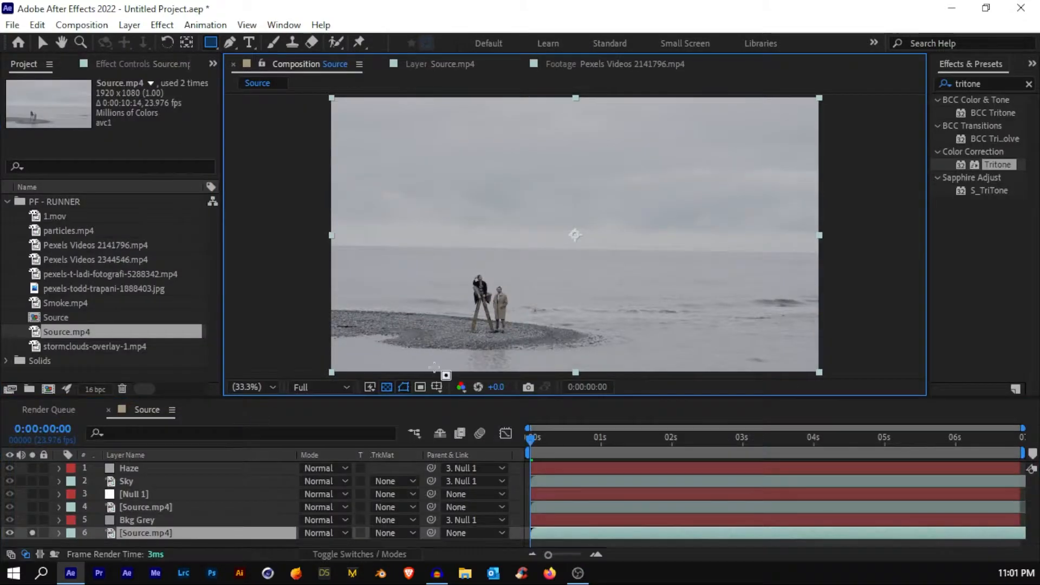
pyautogui.moveTo(422, 399); pyautogui.dragTo(421, 437)
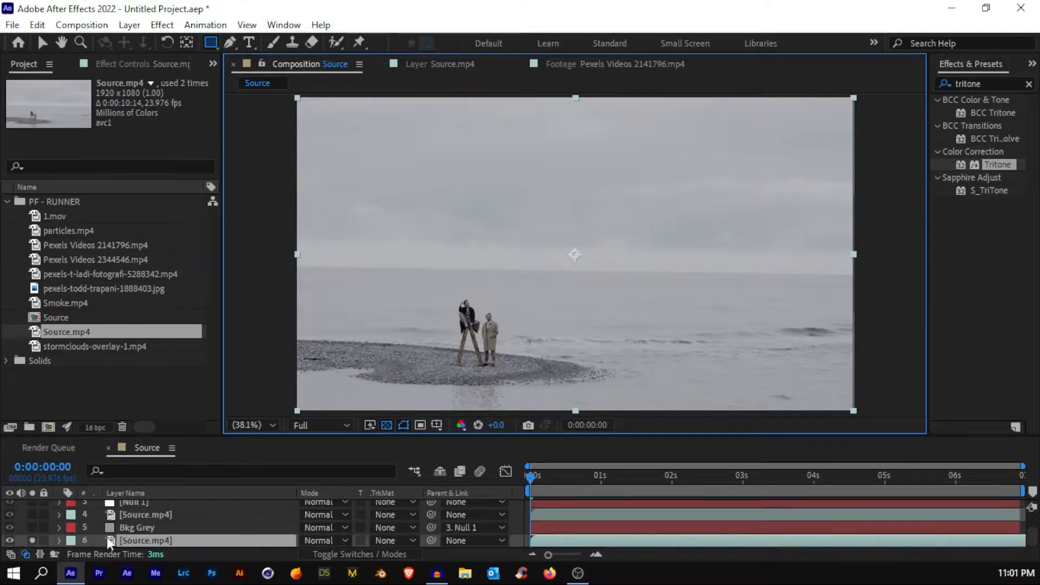
pyautogui.click(32, 540)
pyautogui.click(32, 540)
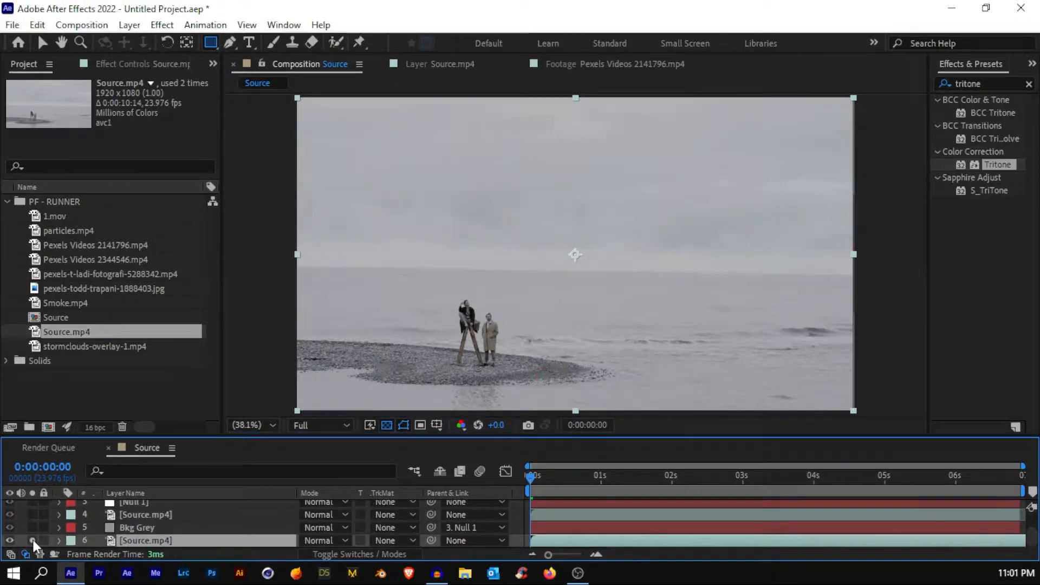
pyautogui.click(32, 540)
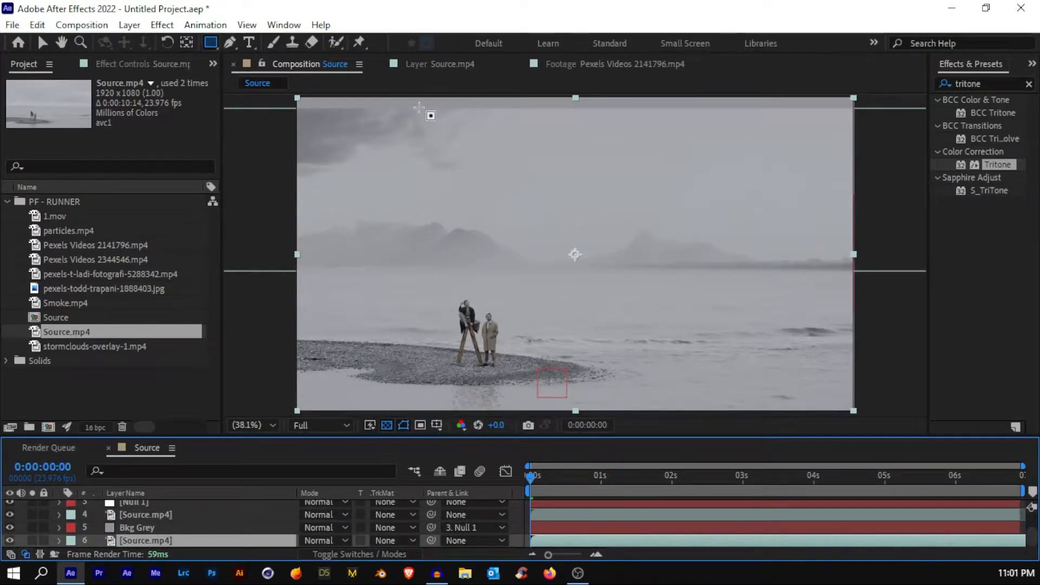
# Apply the Motion Tile effect to the Sky layer with Mirror Edges enabled.
pyautogui.scroll(2, 136, 519)
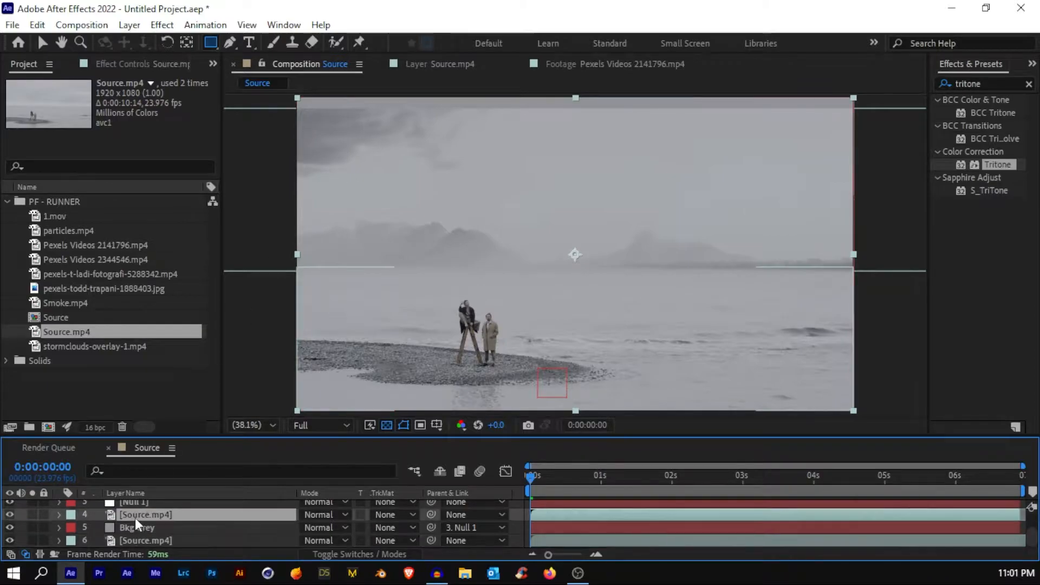
pyautogui.click(136, 519)
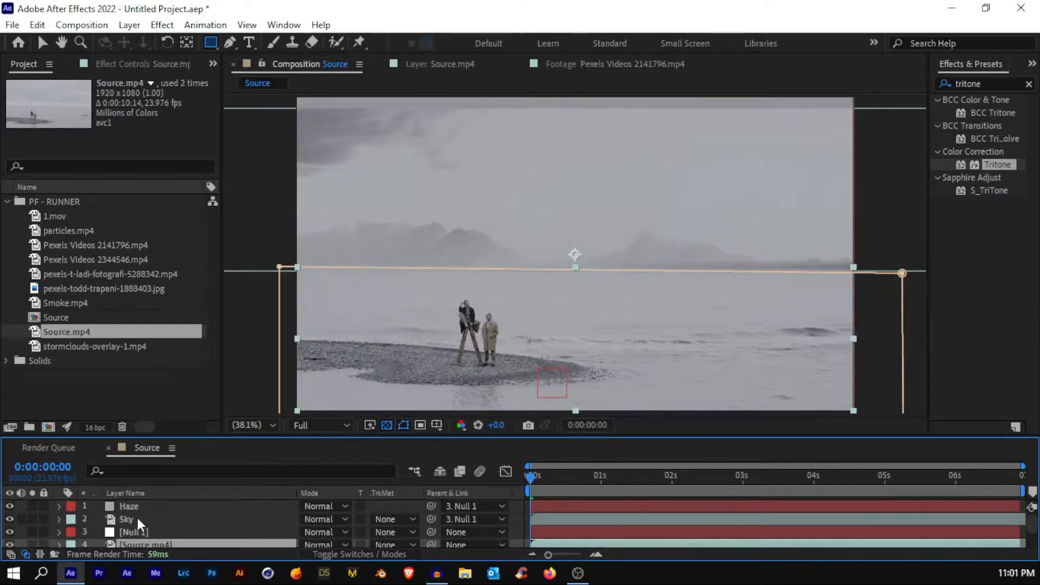
pyautogui.click(983, 84)
pyautogui.write('mo')
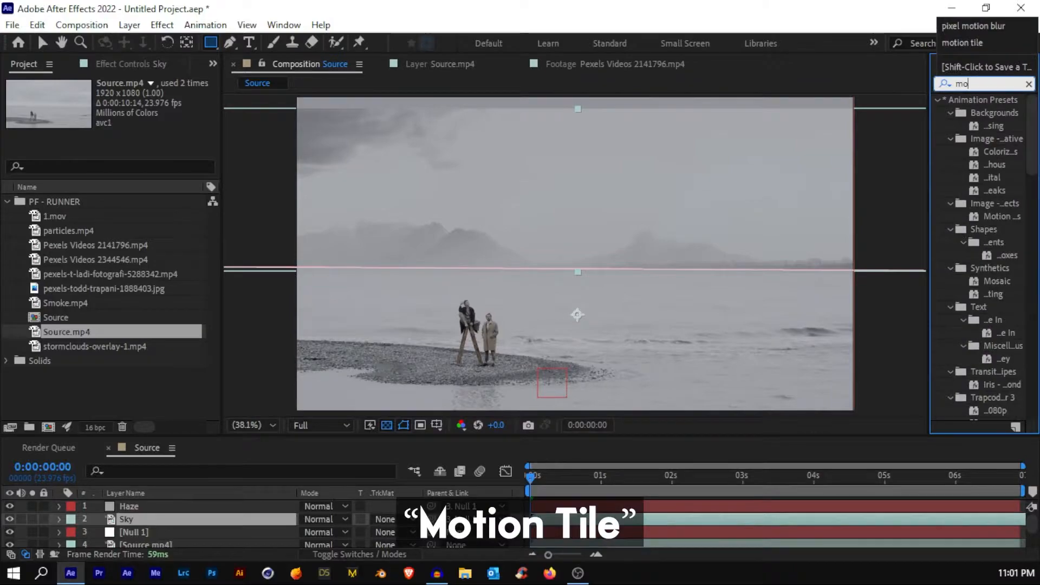
pyautogui.write('tion tile')
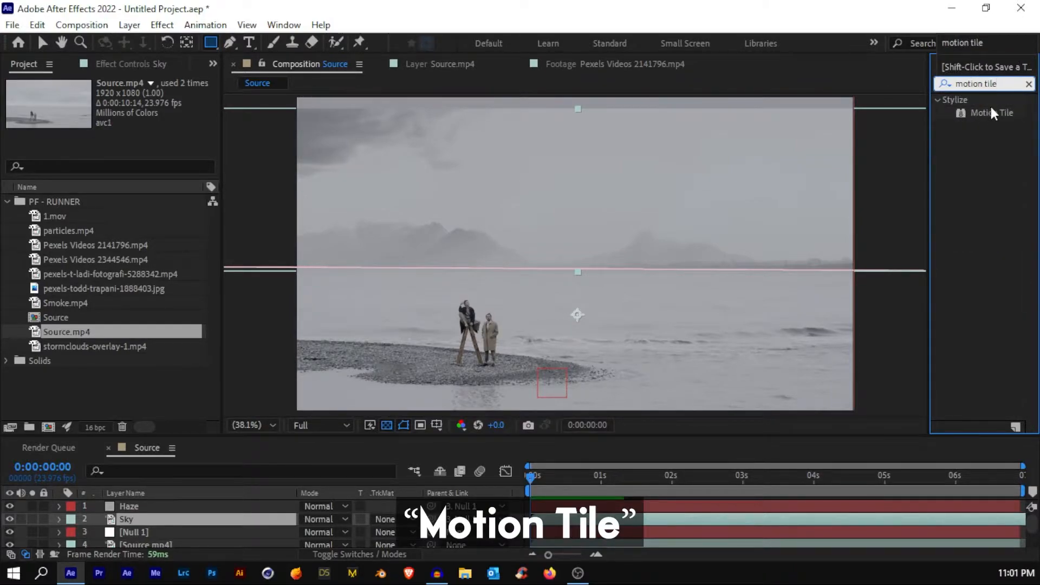
pyautogui.moveTo(992, 111); pyautogui.dragTo(197, 520)
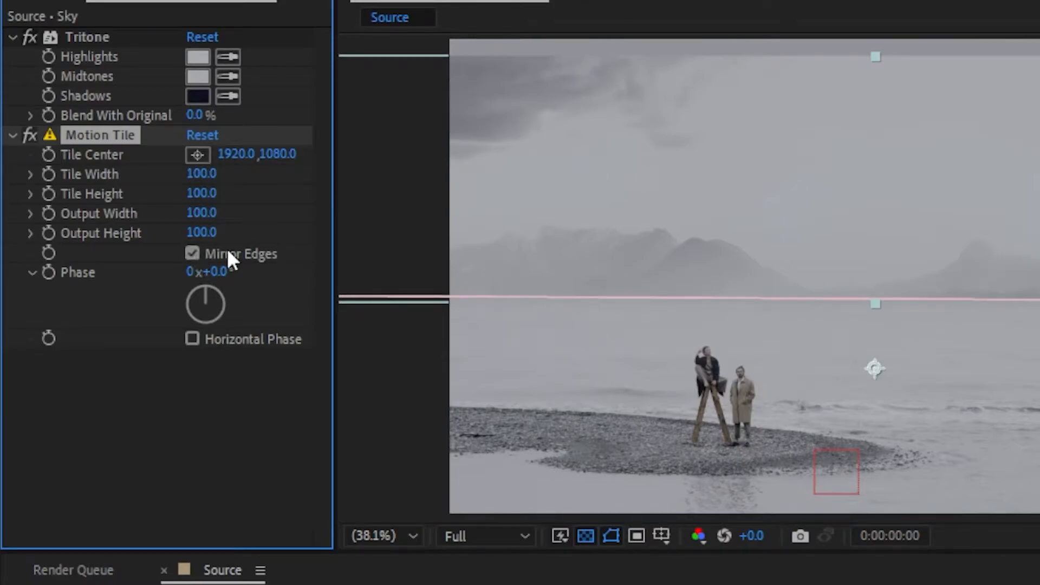
# Set the Sky layer's Motion Tile output height to 135 to fill the gap above the sky.
pyautogui.click(199, 234)
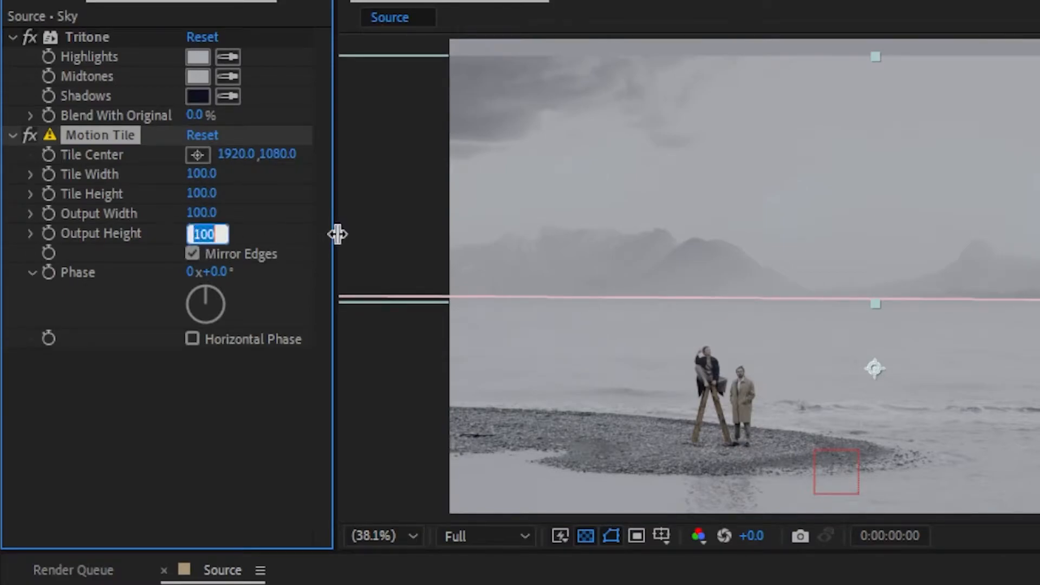
pyautogui.write('135')
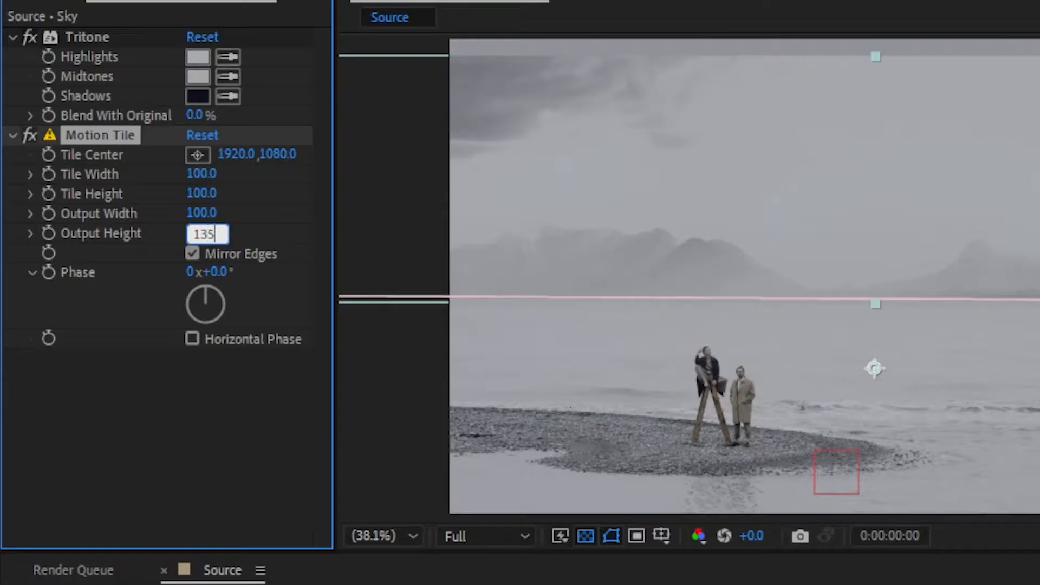
pyautogui.press('Return')
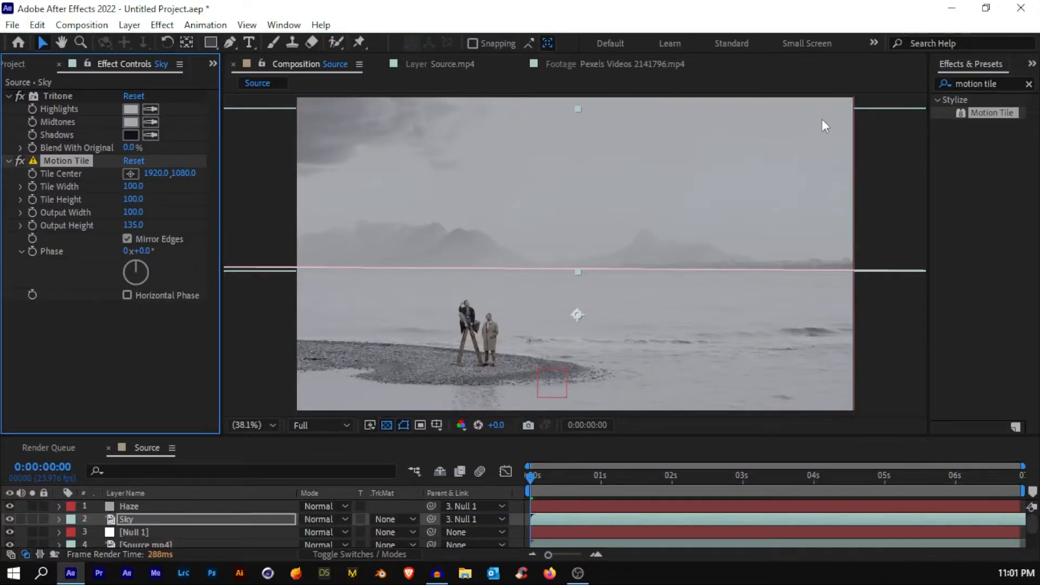
# Compare the original footage with the composite by repeatedly soloing and unsoloing the lowest Source.mp4 layer.
pyautogui.click(906, 304)
pyautogui.press('h')
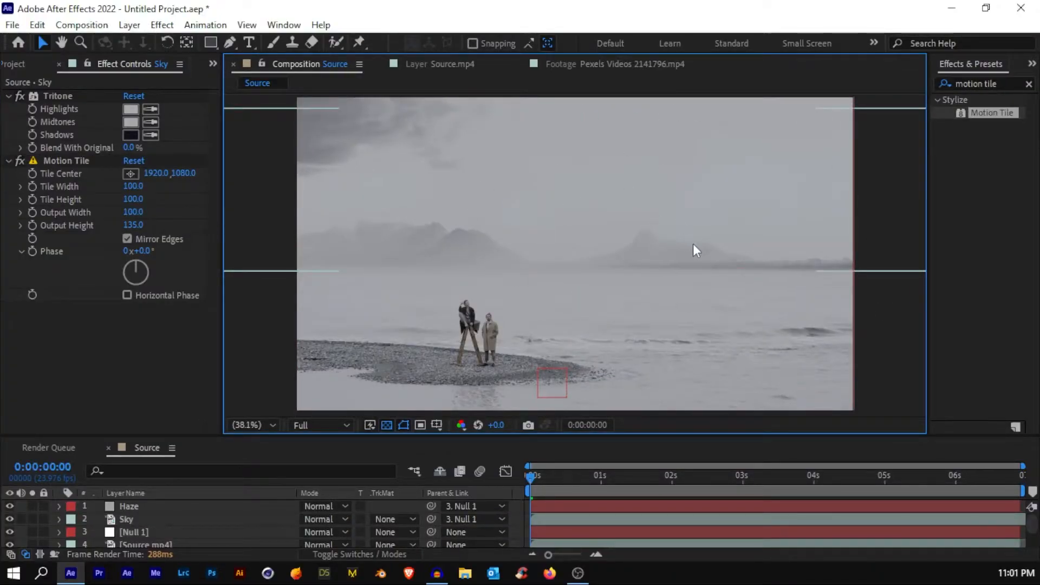
pyautogui.moveTo(693, 243); pyautogui.dragTo(679, 239)
pyautogui.scroll(-2, 146, 524)
pyautogui.click(33, 537)
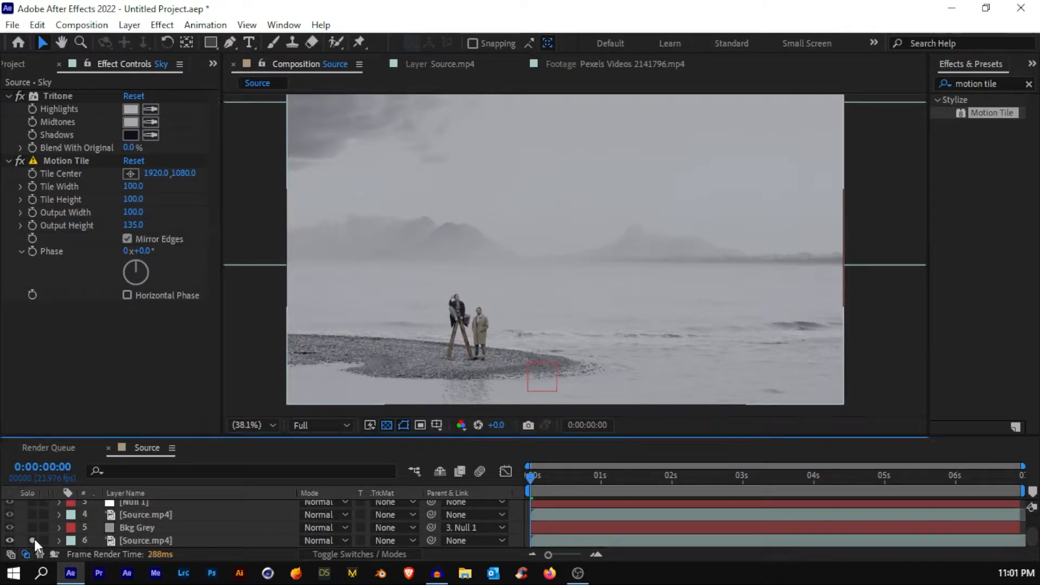
pyautogui.click(33, 537)
pyautogui.click(34, 538)
pyautogui.click(34, 538)
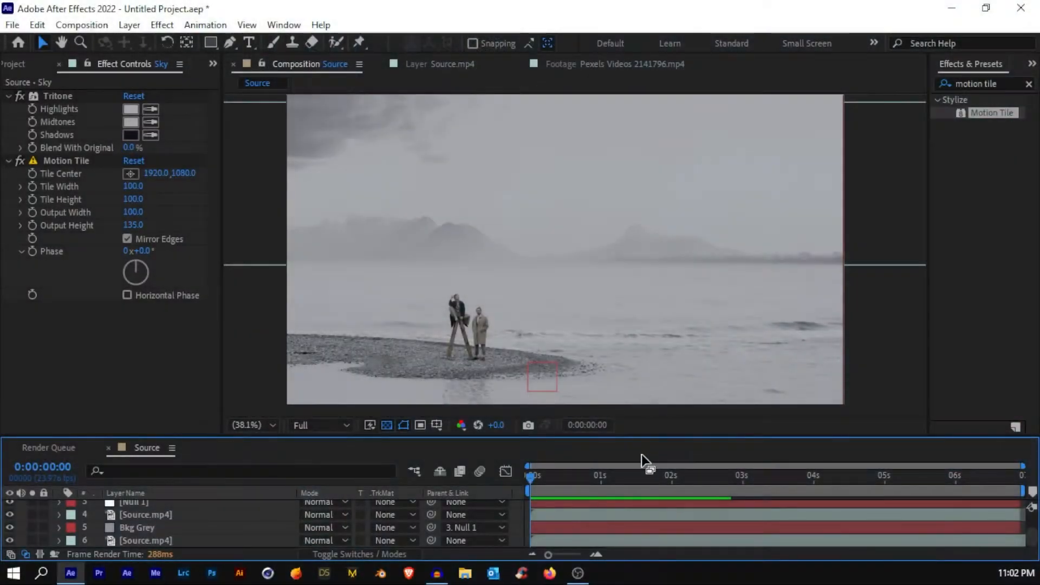
# Add the 1.mov flying saucer clip to the composition between the Haze and Sky layers.
pyautogui.moveTo(618, 437); pyautogui.dragTo(610, 424)
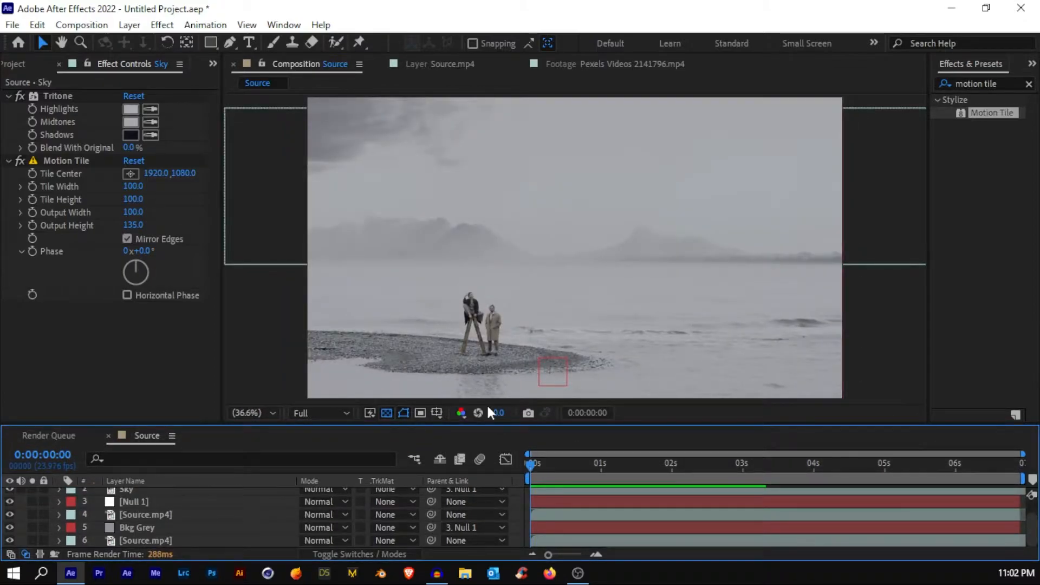
pyautogui.moveTo(519, 432); pyautogui.dragTo(519, 396)
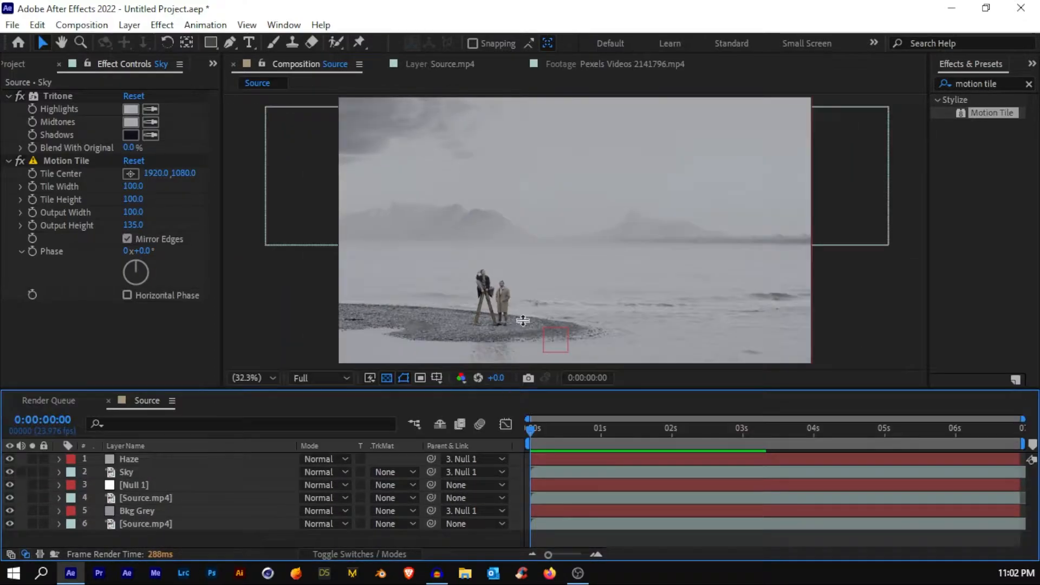
pyautogui.click(22, 64)
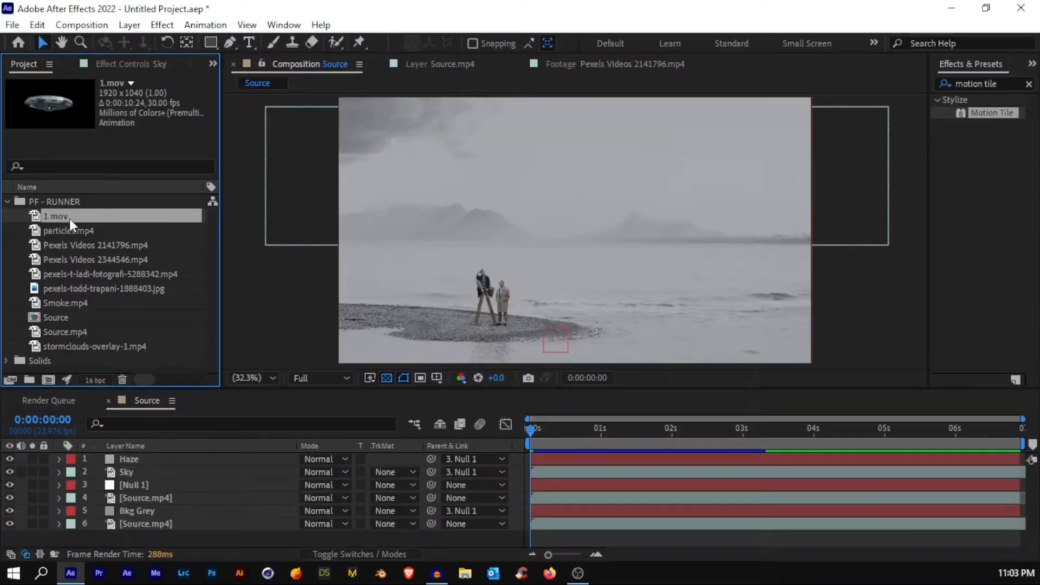
pyautogui.moveTo(67, 218); pyautogui.dragTo(151, 464)
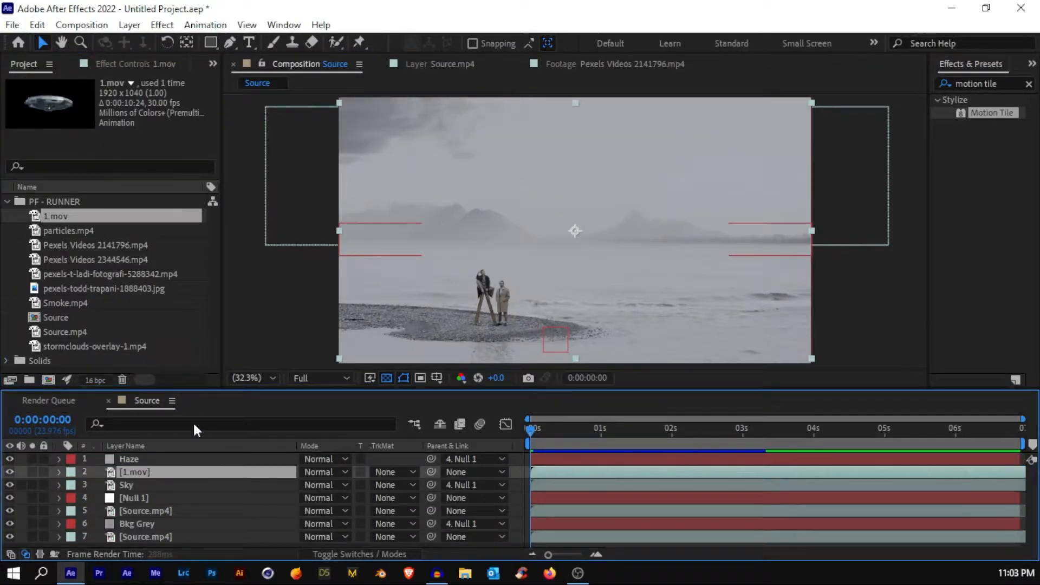
# Scale the flying saucer down to under half its size, place it in the sky above the right-hand mountain, and preview it.
pyautogui.click(812, 232)
pyautogui.moveTo(811, 229); pyautogui.dragTo(692, 240)
pyautogui.moveTo(564, 253); pyautogui.dragTo(703, 185)
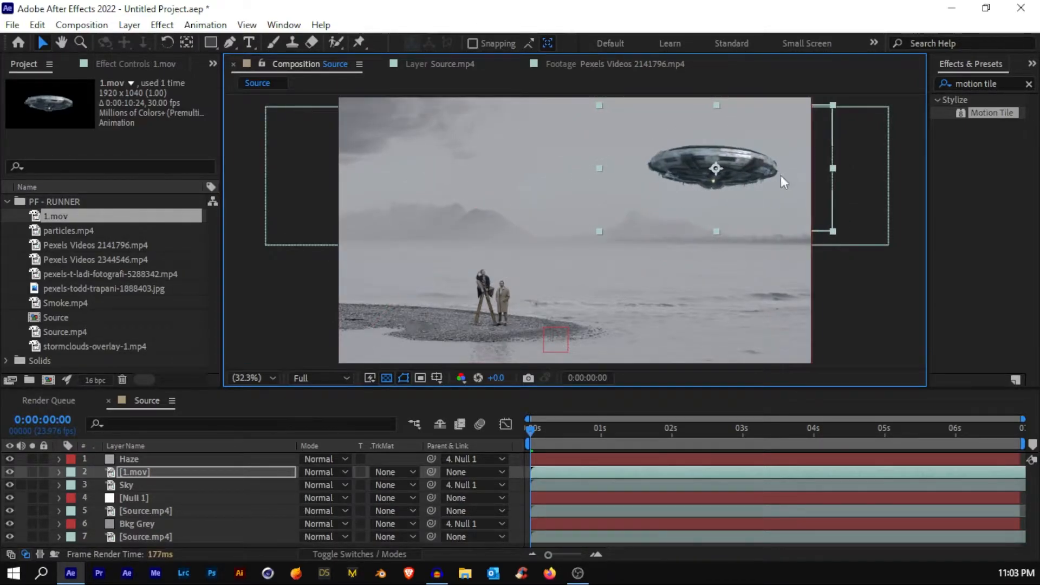
pyautogui.moveTo(825, 170); pyautogui.dragTo(820, 169)
pyautogui.press('space')
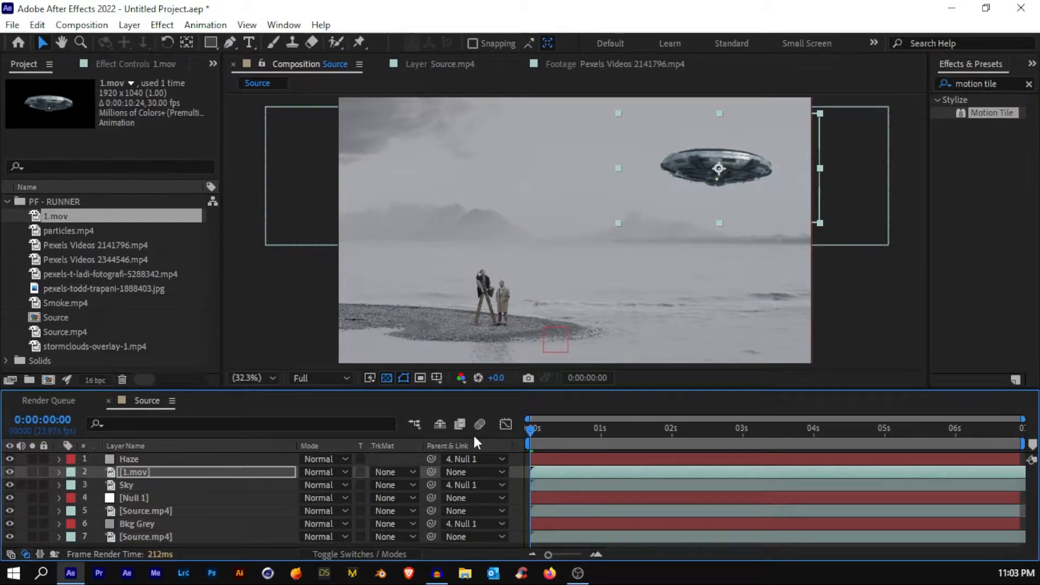
pyautogui.press('`')
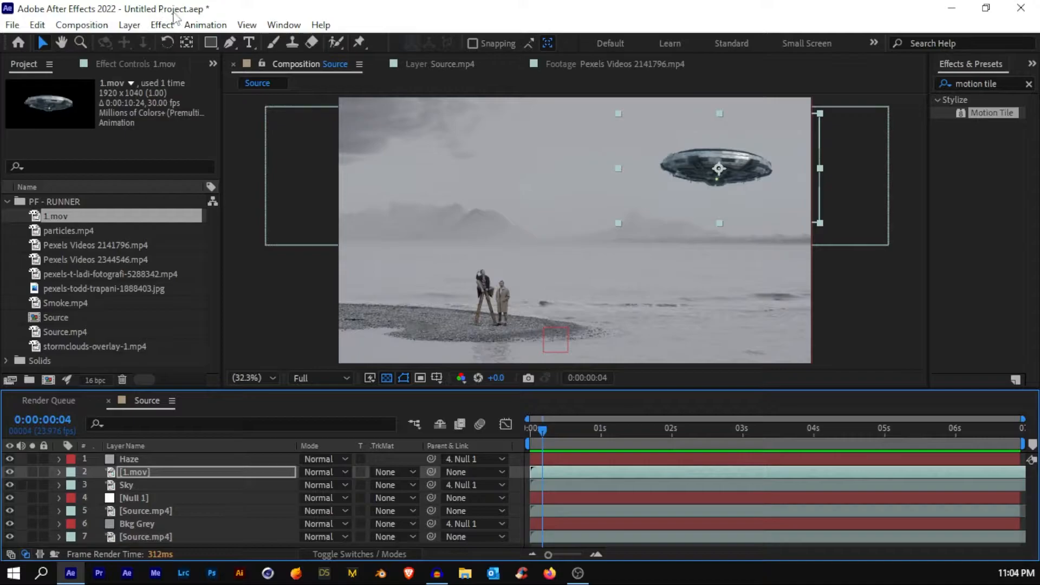
# Save the project as Sky_Test in the PF - RUNNER folder.
pyautogui.click(12, 25)
pyautogui.click(33, 134)
pyautogui.doubleClick(480, 163)
pyautogui.click(471, 394)
pyautogui.write('Sky_Test')
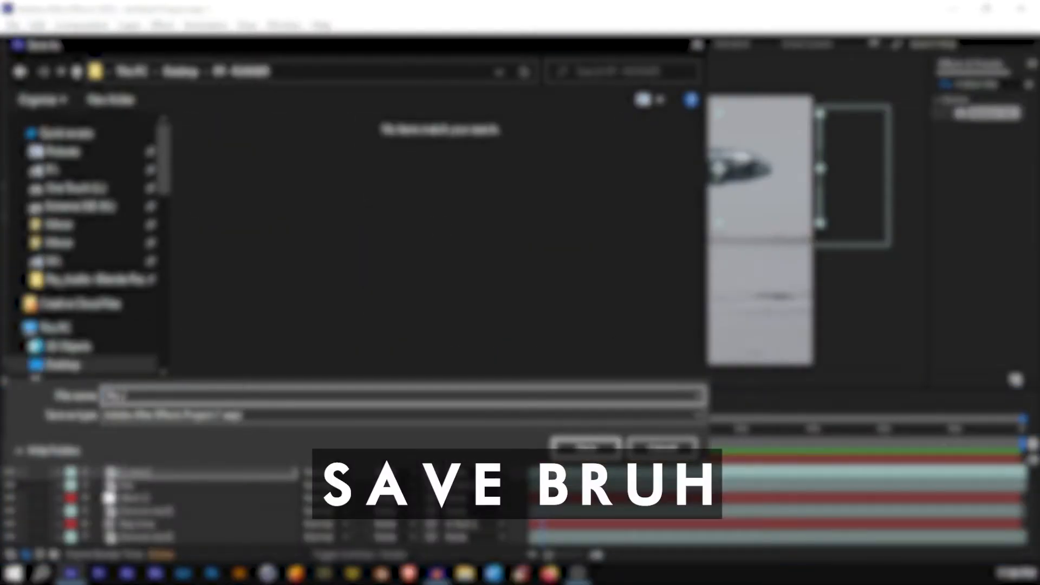
pyautogui.press('Return')
# Apply the Color Correction Tritone effect to the 1.mov layer.
pyautogui.moveTo(446, 389); pyautogui.dragTo(446, 445)
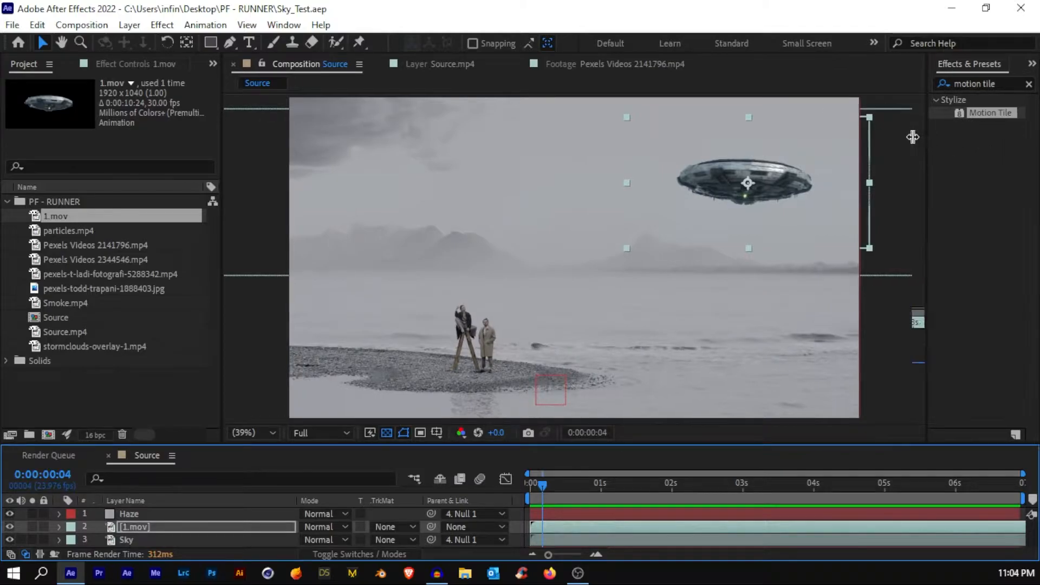
pyautogui.moveTo(930, 138); pyautogui.dragTo(883, 138)
pyautogui.click(1029, 83)
pyautogui.click(971, 86)
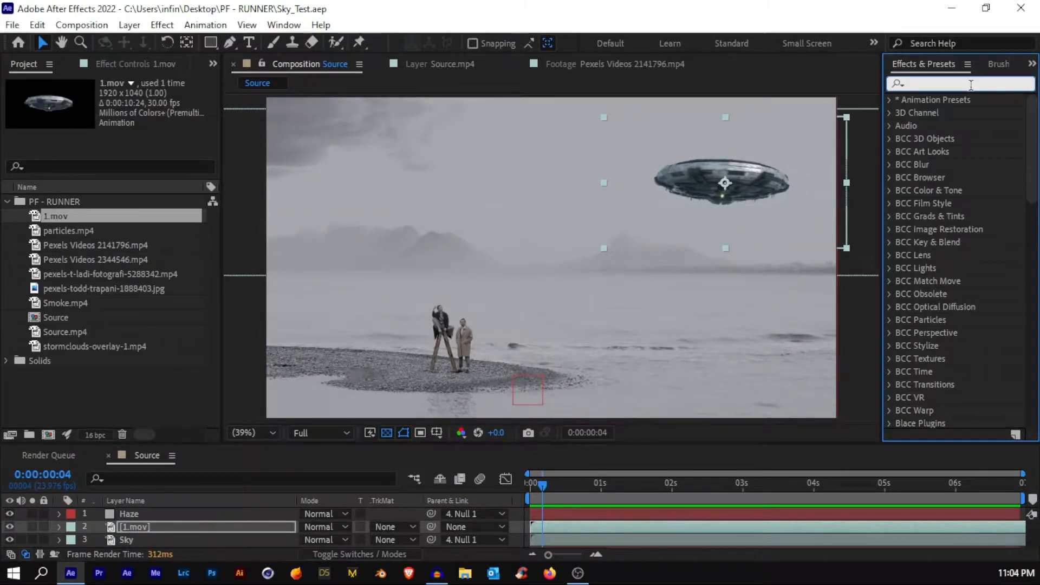
pyautogui.write('tritone')
pyautogui.moveTo(944, 170); pyautogui.dragTo(188, 528)
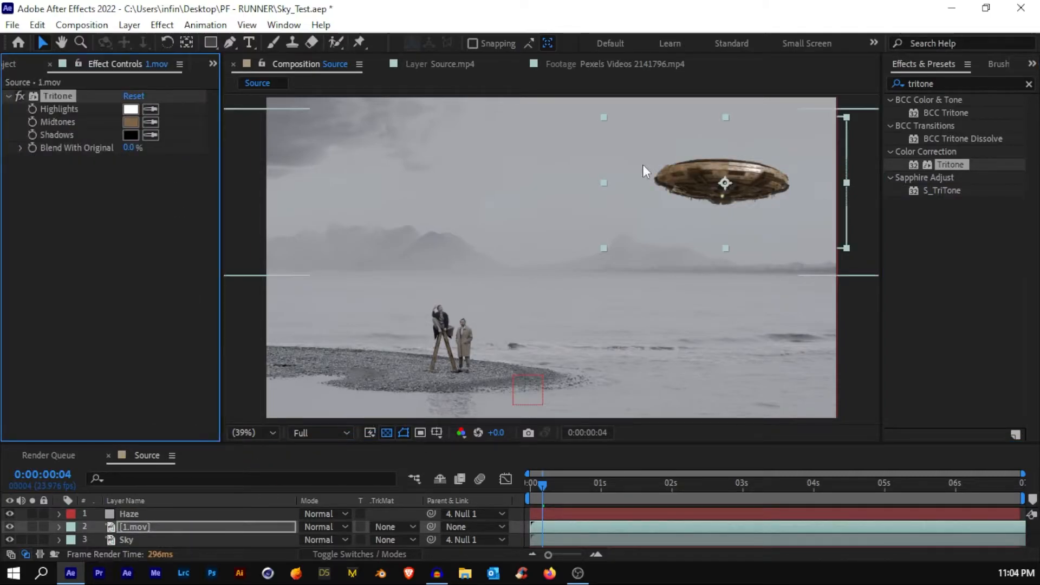
# Sample Tritone highlights from the pale sky, midtones from the left mountain and shadows from the man's dark coat, then compare the effect off and on.
pyautogui.click(540, 137)
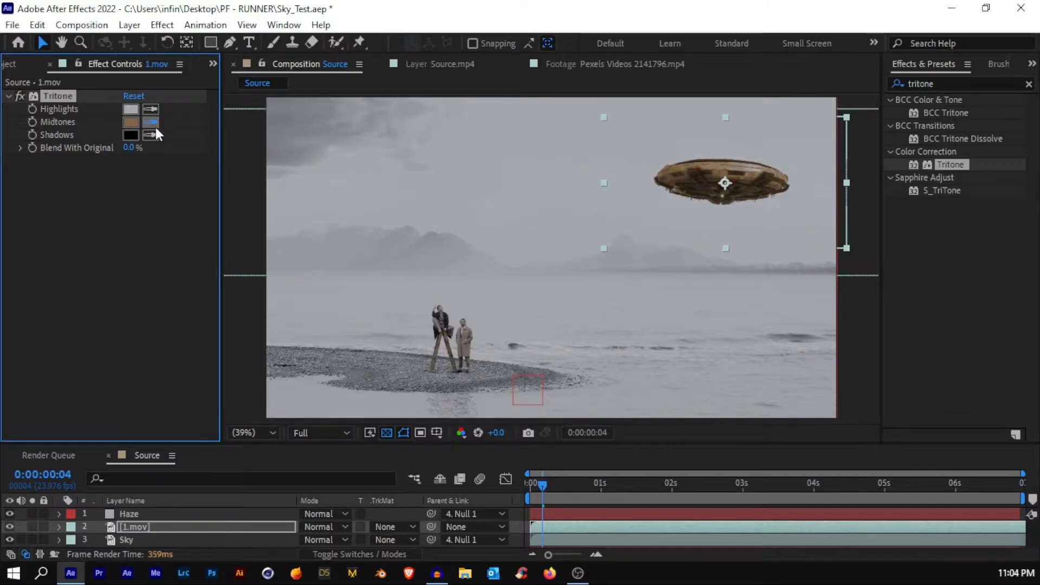
pyautogui.click(434, 239)
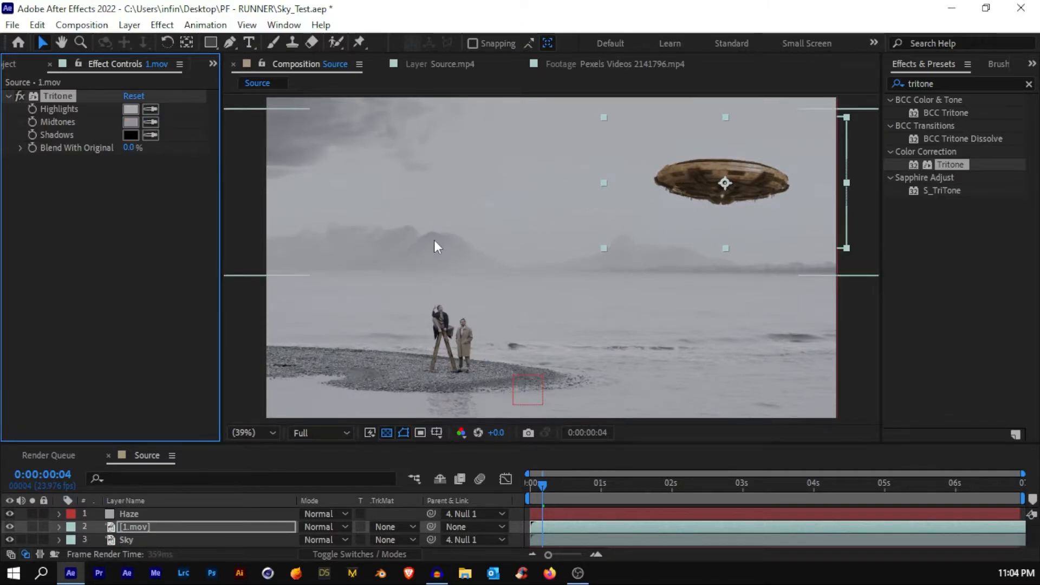
pyautogui.click(151, 135)
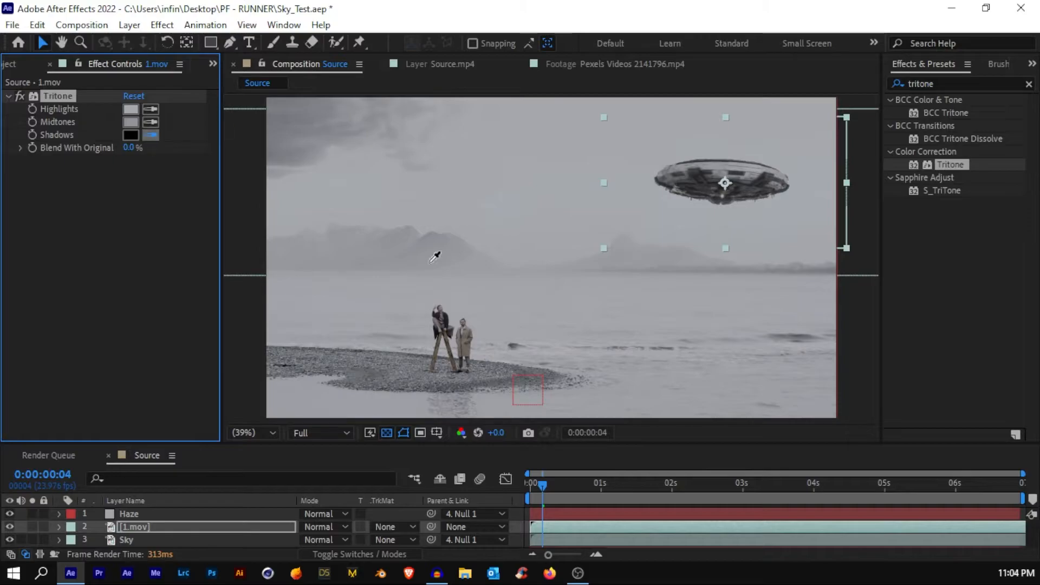
pyautogui.click(446, 314)
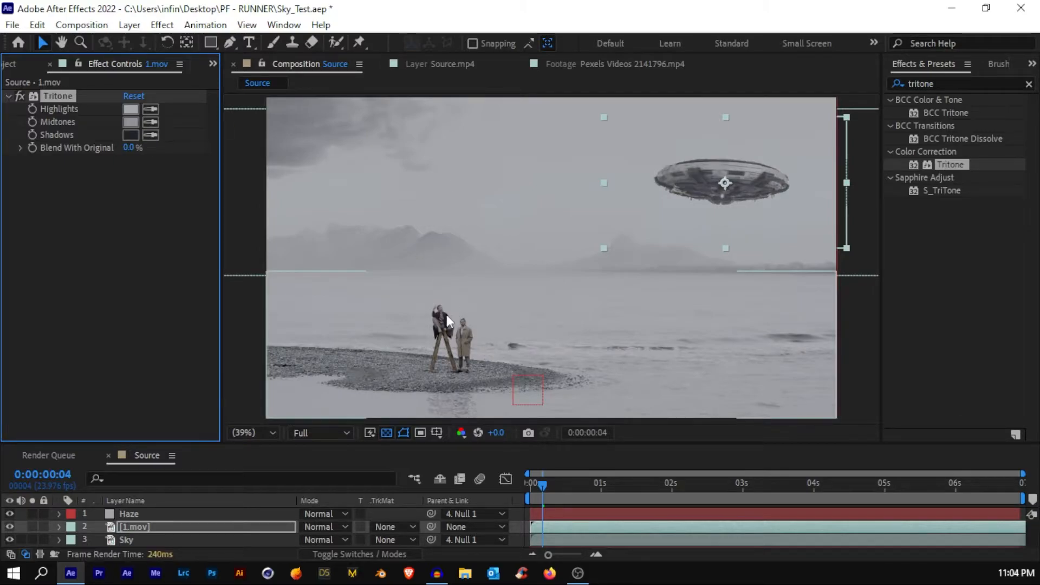
pyautogui.click(846, 309)
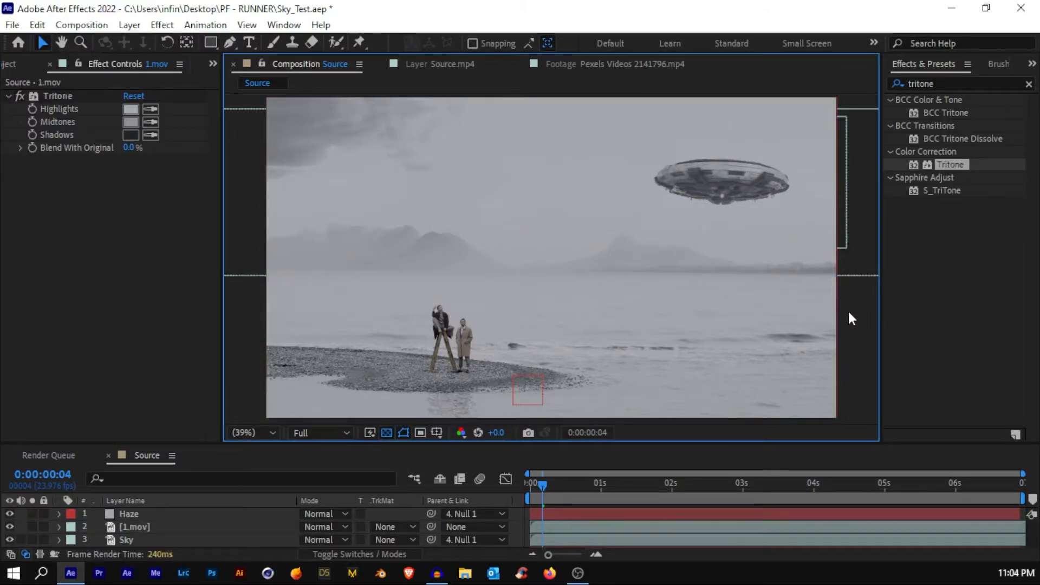
pyautogui.click(20, 95)
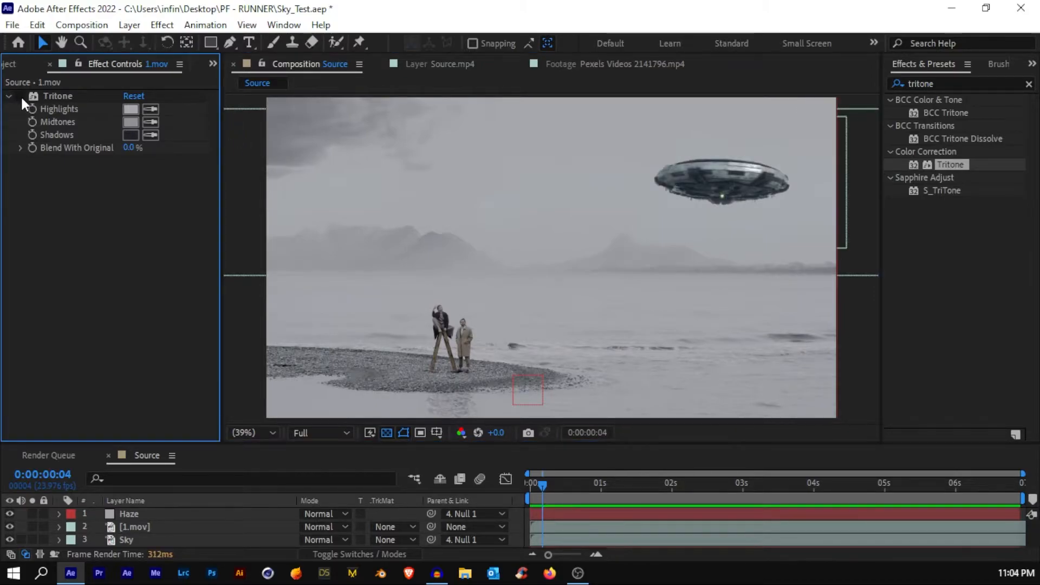
pyautogui.click(20, 95)
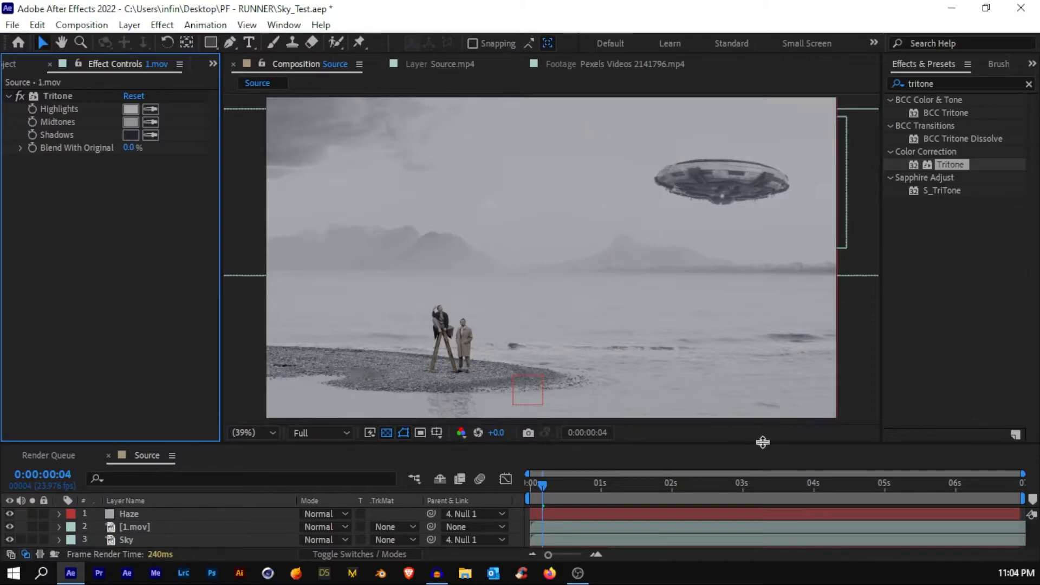
# Return to the first frame and duplicate the Sky layer.
pyautogui.click(535, 485)
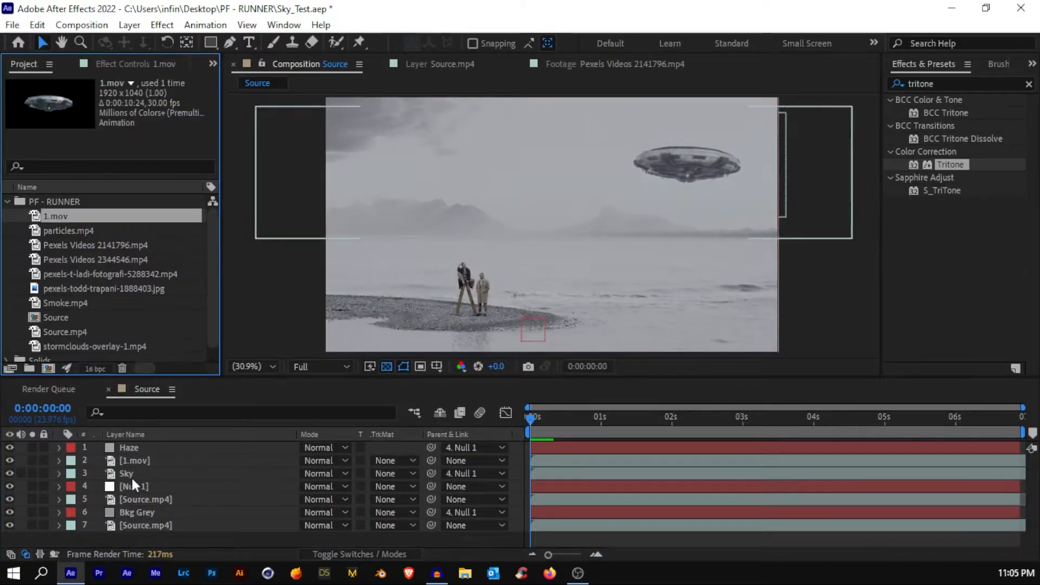
pyautogui.click(133, 476)
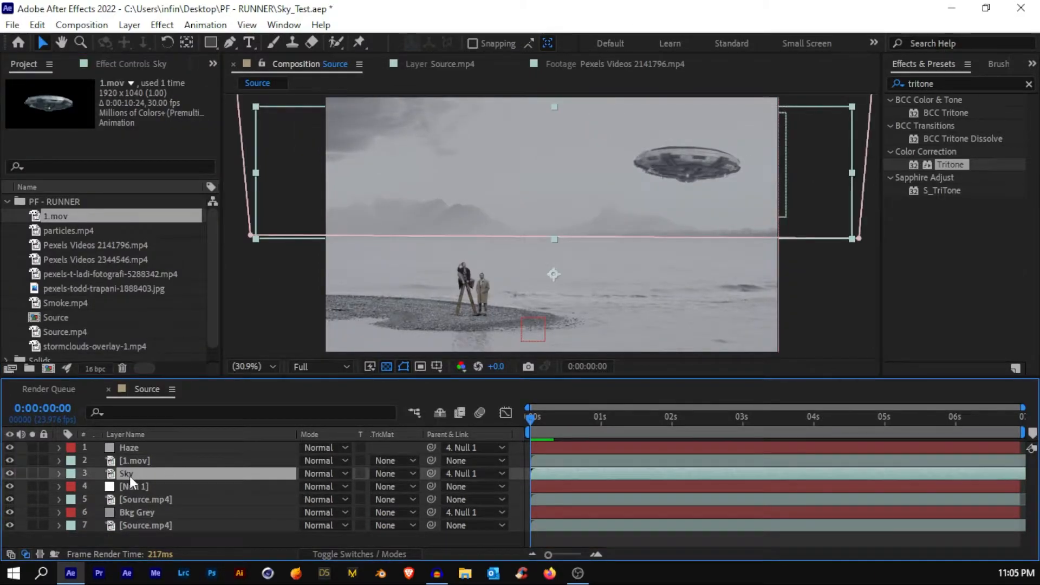
pyautogui.hotkey('ctrl', 'd')
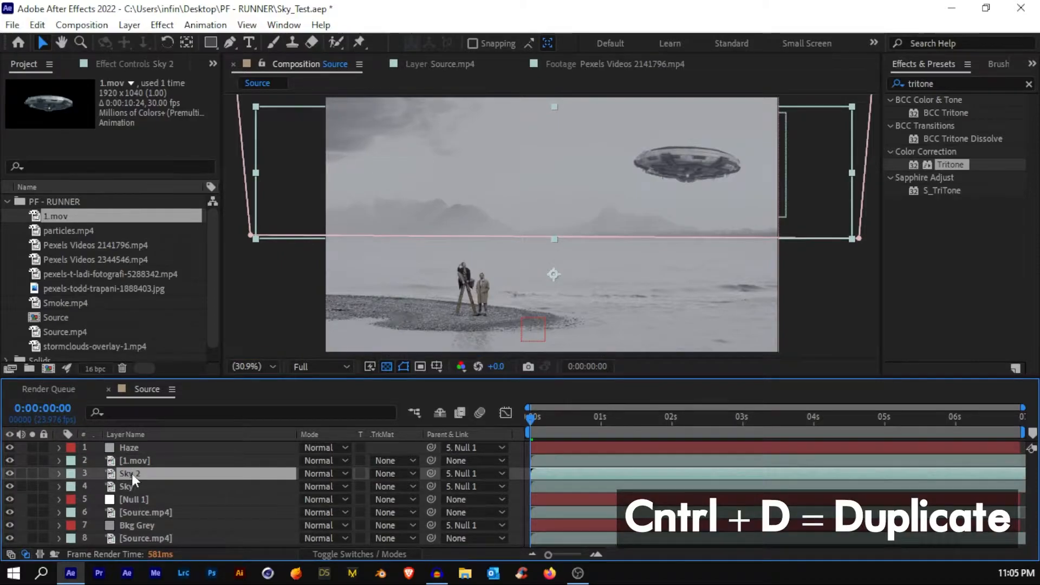
# Rename the 1.mov saucer layer as UFO.
pyautogui.click(133, 464)
pyautogui.press('Return')
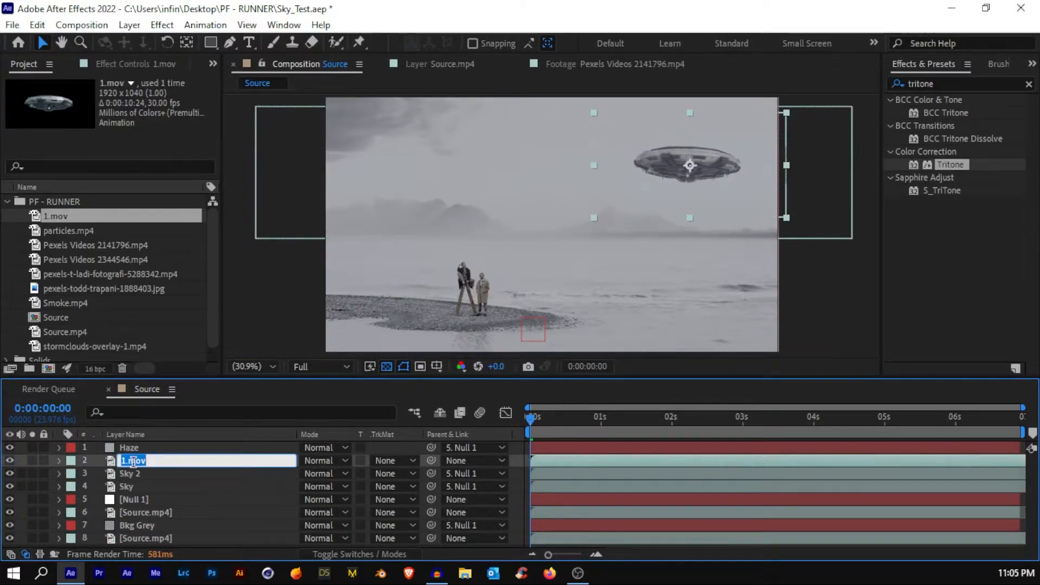
pyautogui.press('Return')
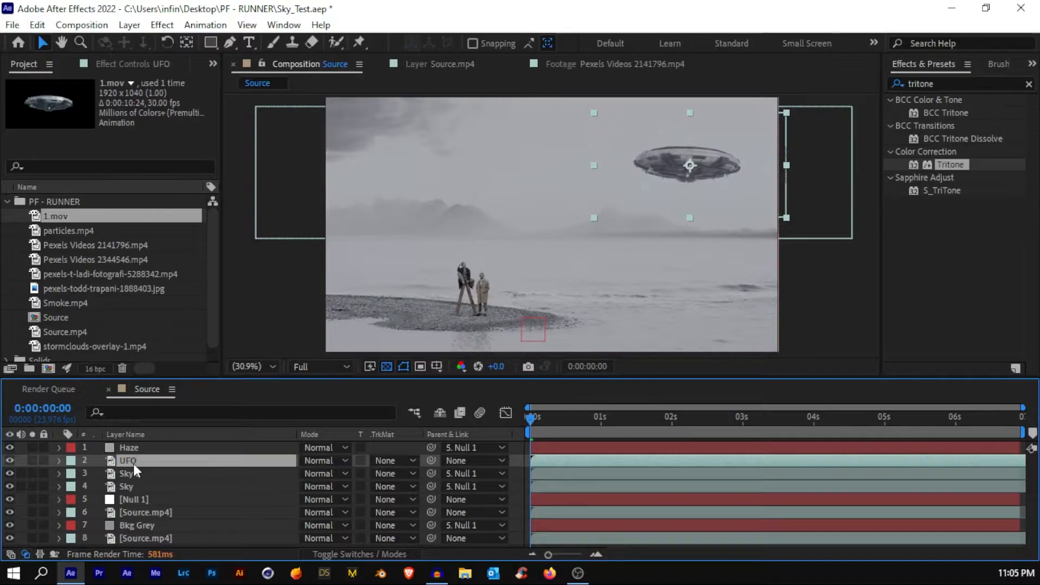
# Move the duplicated sky layer above the UFO layer and rename it Clouds.
pyautogui.click(135, 473)
pyautogui.moveTo(135, 473); pyautogui.dragTo(131, 458)
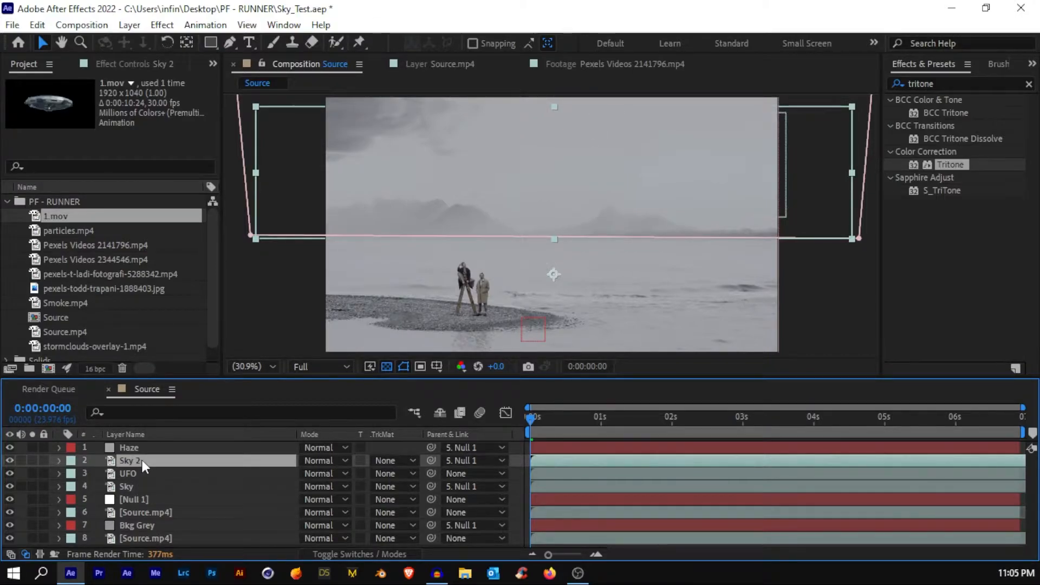
pyautogui.press('Return')
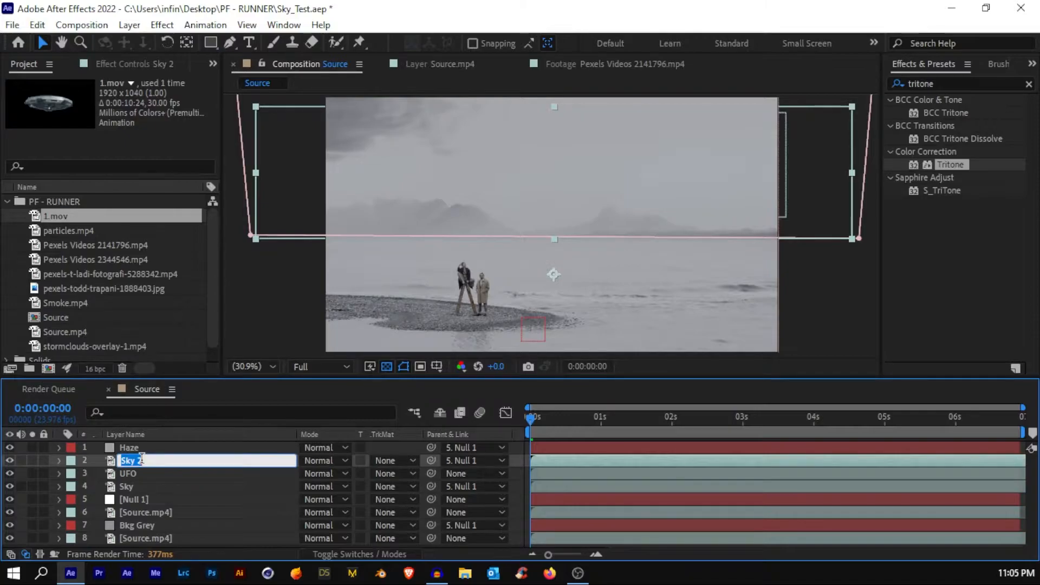
pyautogui.write('Clouds')
pyautogui.press('Return')
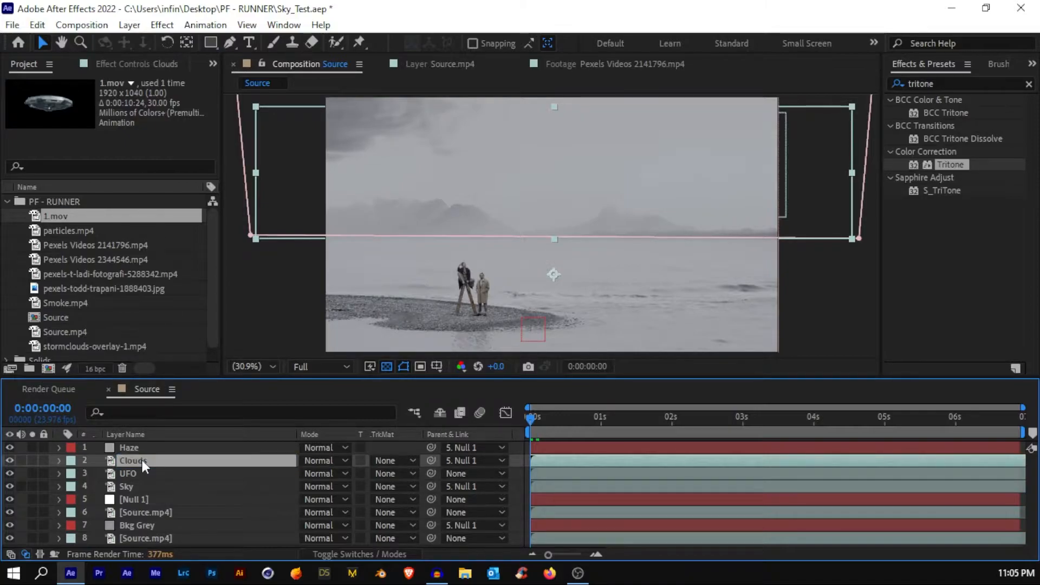
# Remove the existing mask from the Clouds layer, and enlarge and reposition the layer so its sky covers the saucer.
pyautogui.press('e')
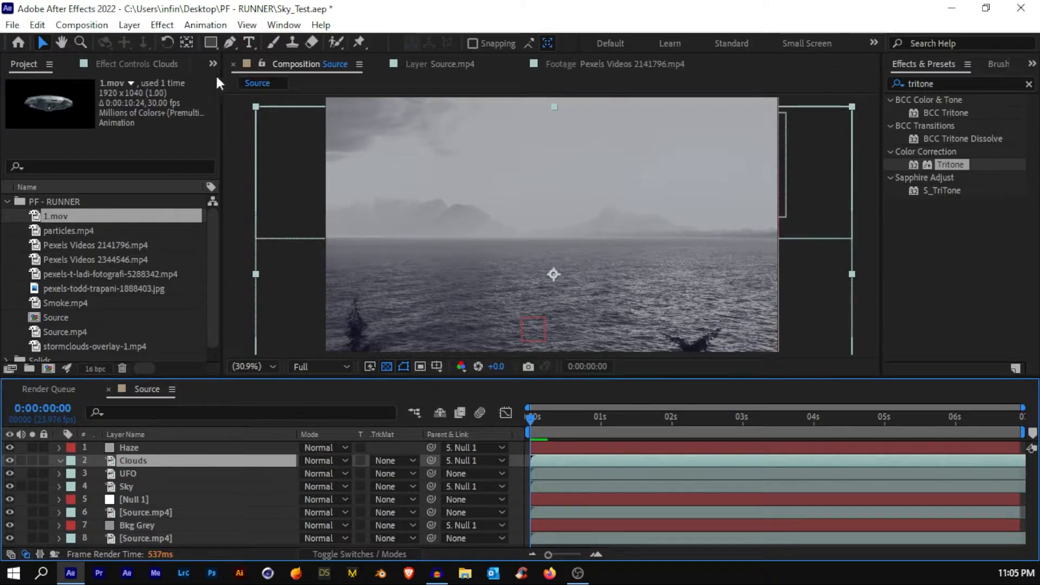
pyautogui.press('g')
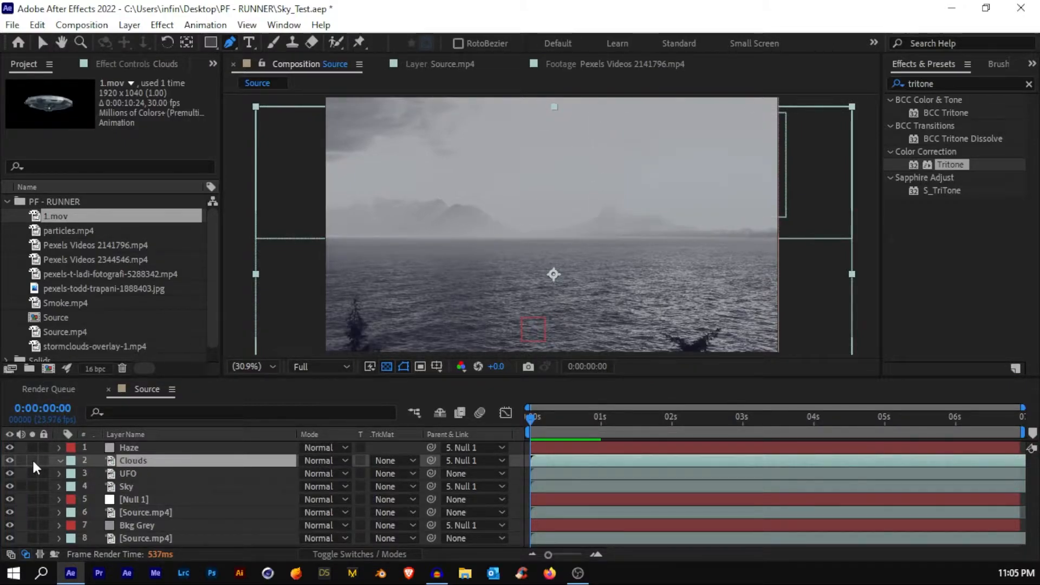
pyautogui.press(',')
pyautogui.press(',')
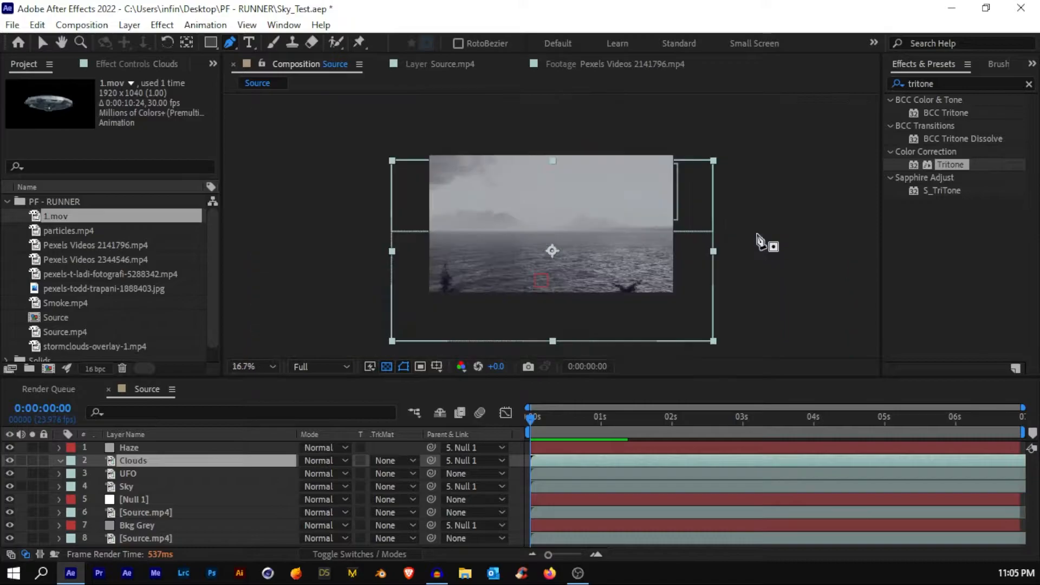
pyautogui.press('v')
pyautogui.moveTo(708, 256); pyautogui.dragTo(751, 252)
pyautogui.press('.')
pyautogui.press('.')
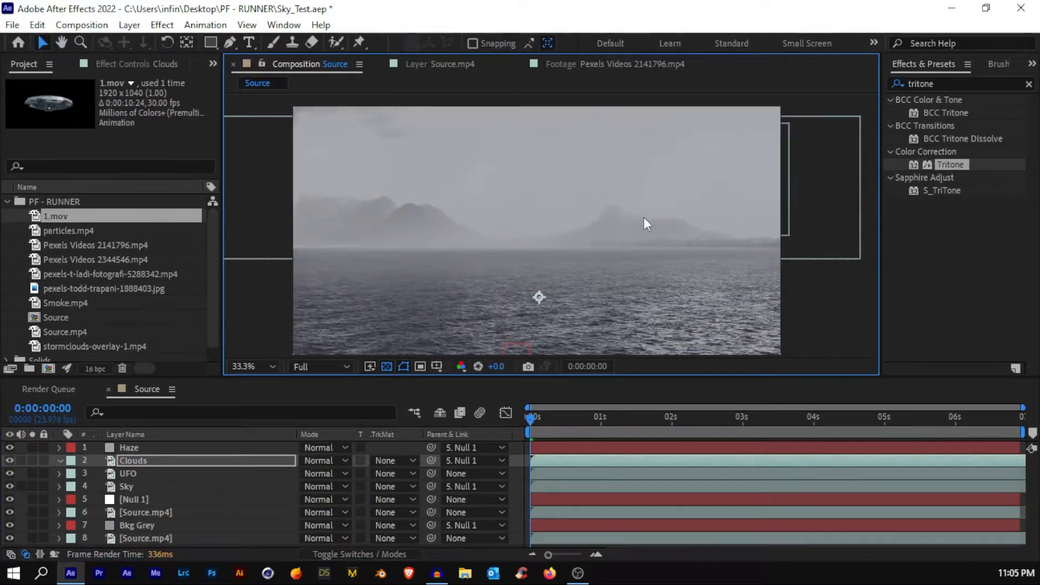
pyautogui.moveTo(678, 241); pyautogui.dragTo(677, 229)
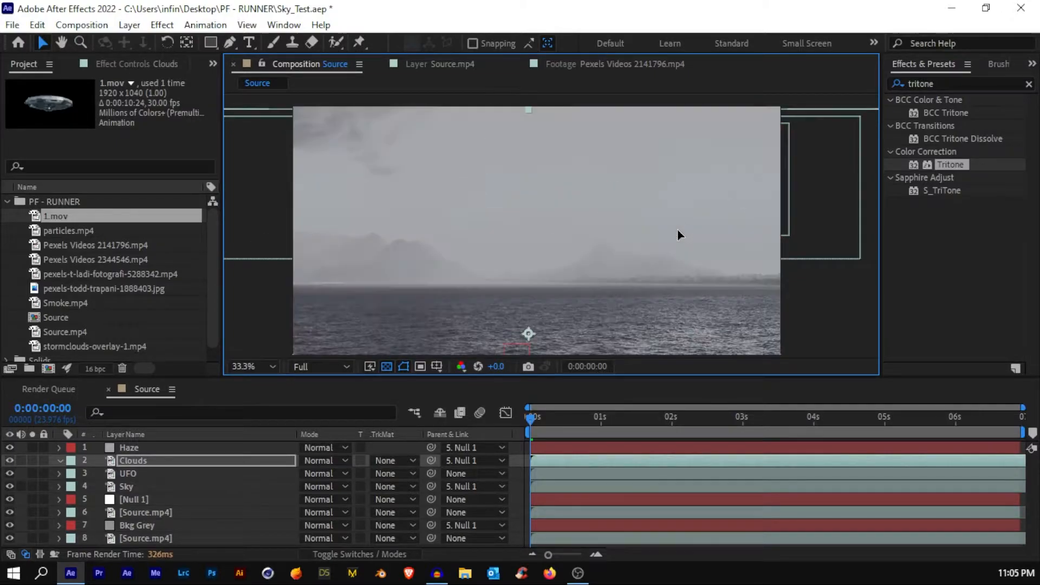
# Hide the Clouds layer and draw a closed, rounded Pen mask on it over the saucer's left end and lower middle, reaching down to the mountain.
pyautogui.click(10, 460)
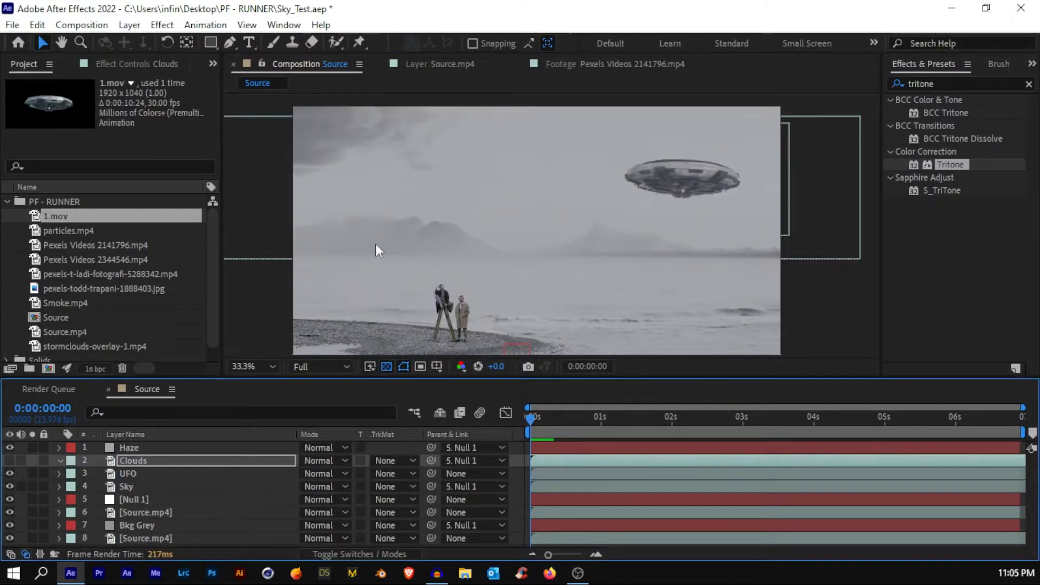
pyautogui.click(229, 43)
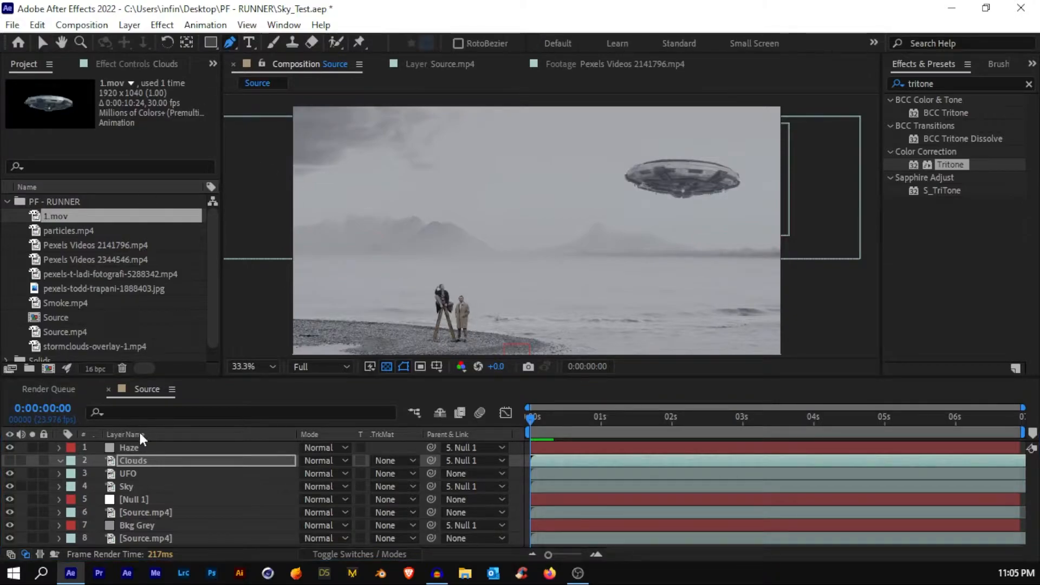
pyautogui.click(142, 461)
pyautogui.press('/')
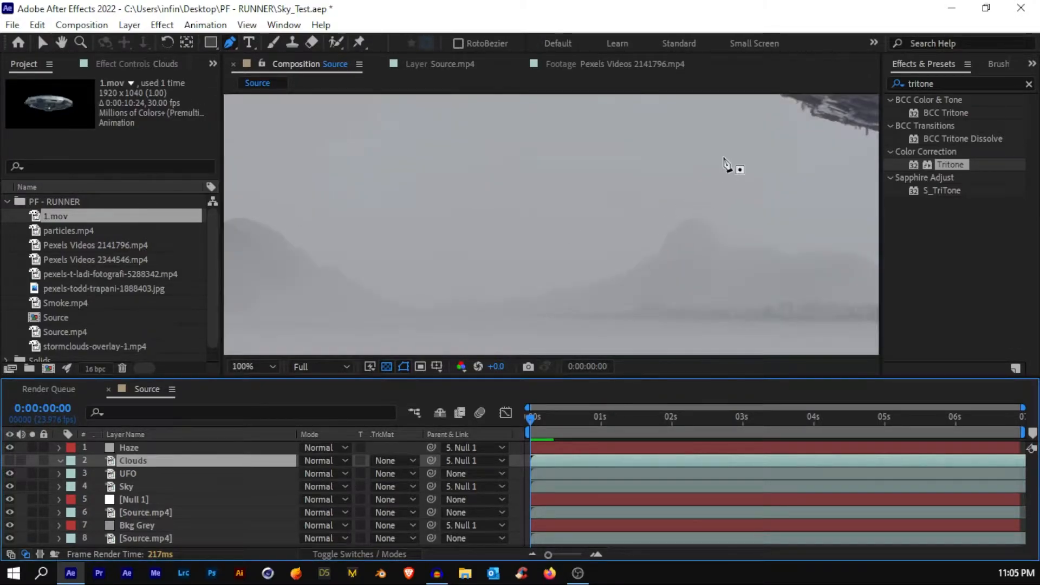
pyautogui.scroll(-2, 490, 244)
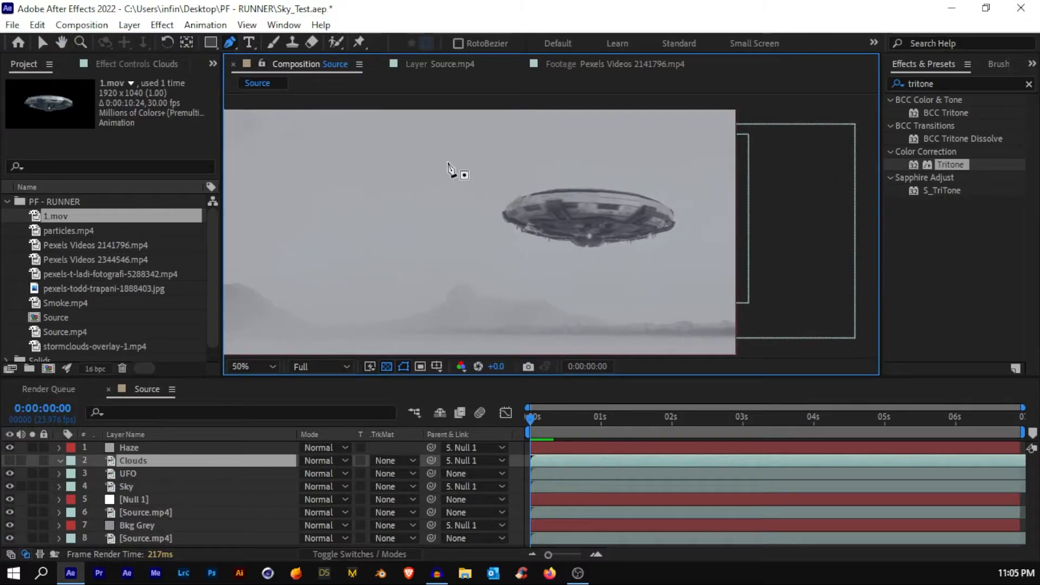
pyautogui.moveTo(446, 188); pyautogui.dragTo(514, 187)
pyautogui.moveTo(559, 218); pyautogui.dragTo(568, 226)
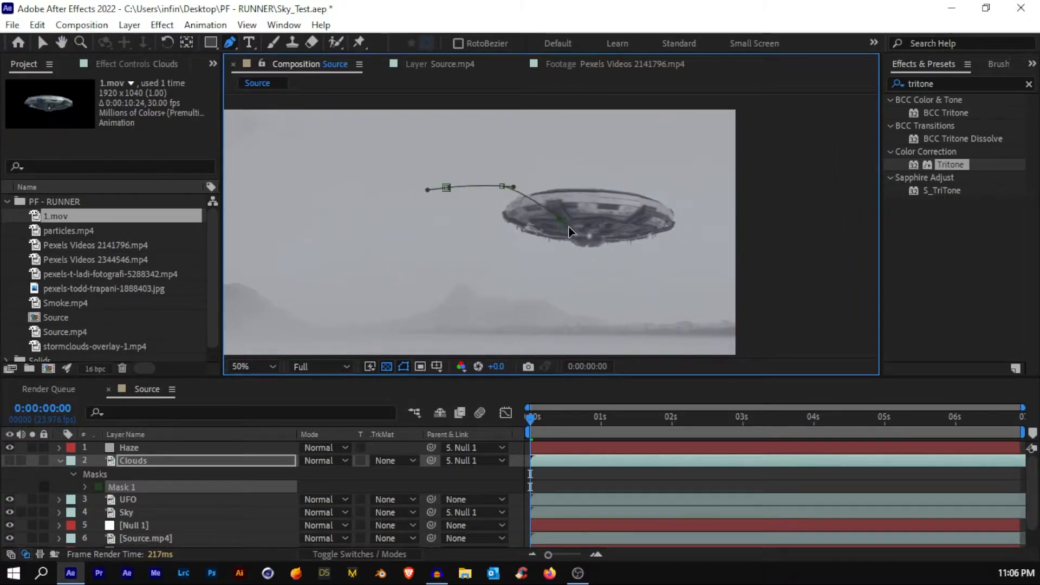
pyautogui.moveTo(593, 294); pyautogui.dragTo(576, 299)
pyautogui.moveTo(521, 294); pyautogui.dragTo(487, 292)
pyautogui.moveTo(429, 283); pyautogui.dragTo(414, 270)
pyautogui.moveTo(404, 235); pyautogui.dragTo(403, 218)
pyautogui.click(446, 187)
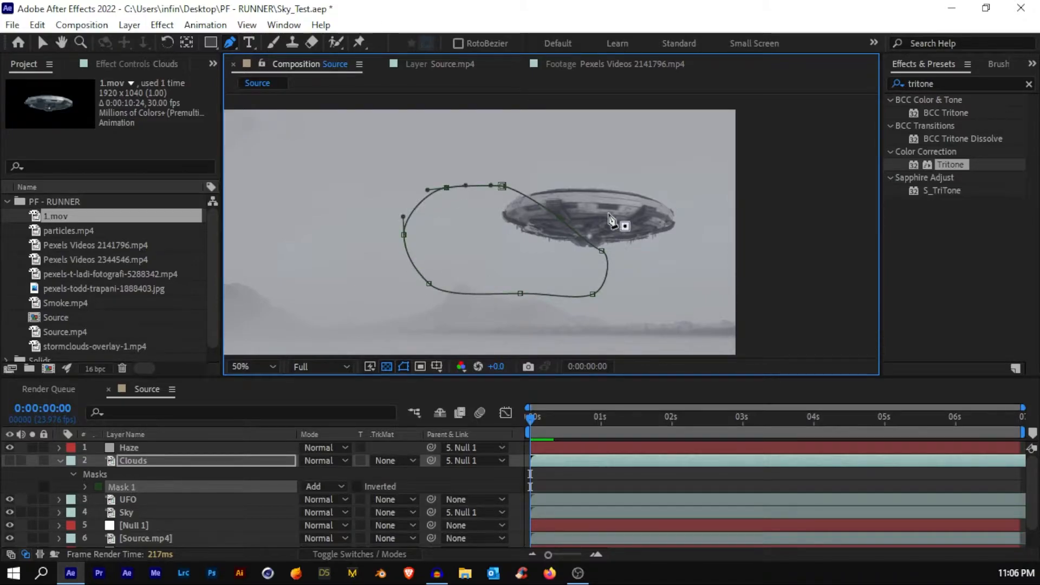
# Draw a second closed, rounded mask on the Clouds layer over the saucer's right end, extending past the frame edge.
pyautogui.moveTo(705, 147); pyautogui.dragTo(697, 153)
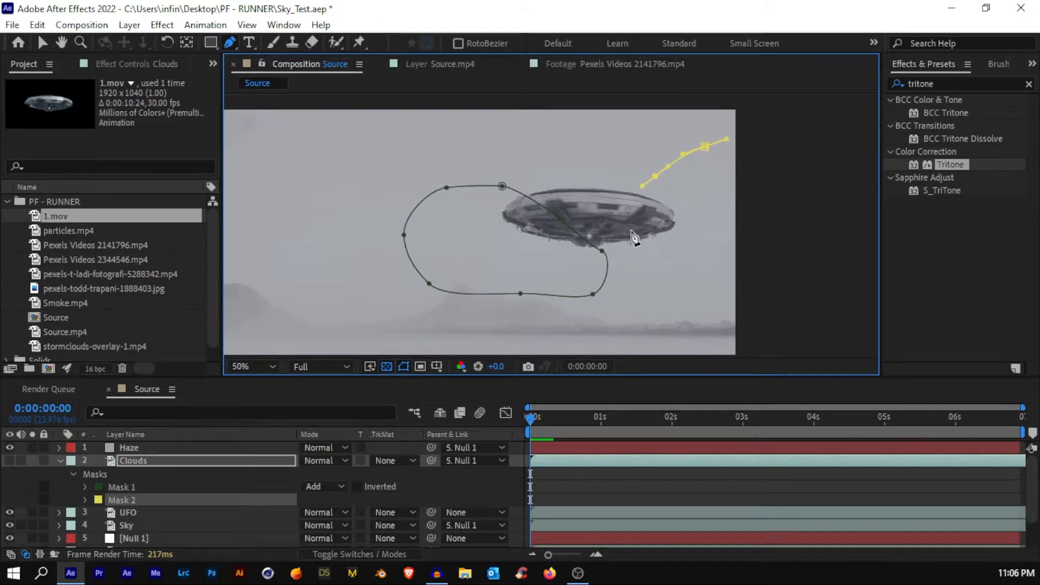
pyautogui.moveTo(631, 232); pyautogui.dragTo(628, 242)
pyautogui.moveTo(680, 302); pyautogui.dragTo(686, 303)
pyautogui.rightClick(688, 303)
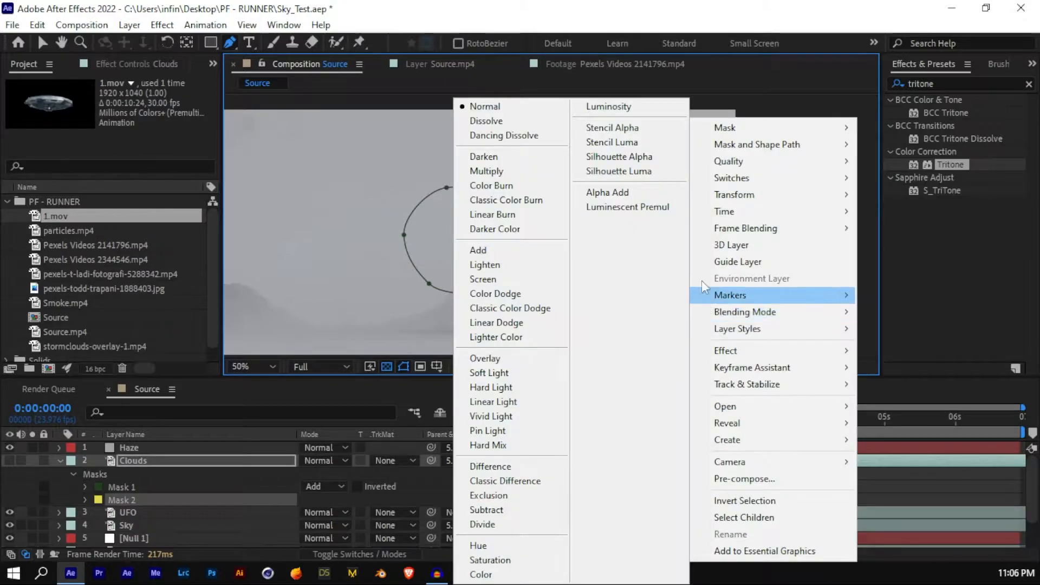
pyautogui.click(732, 22)
pyautogui.click(711, 304)
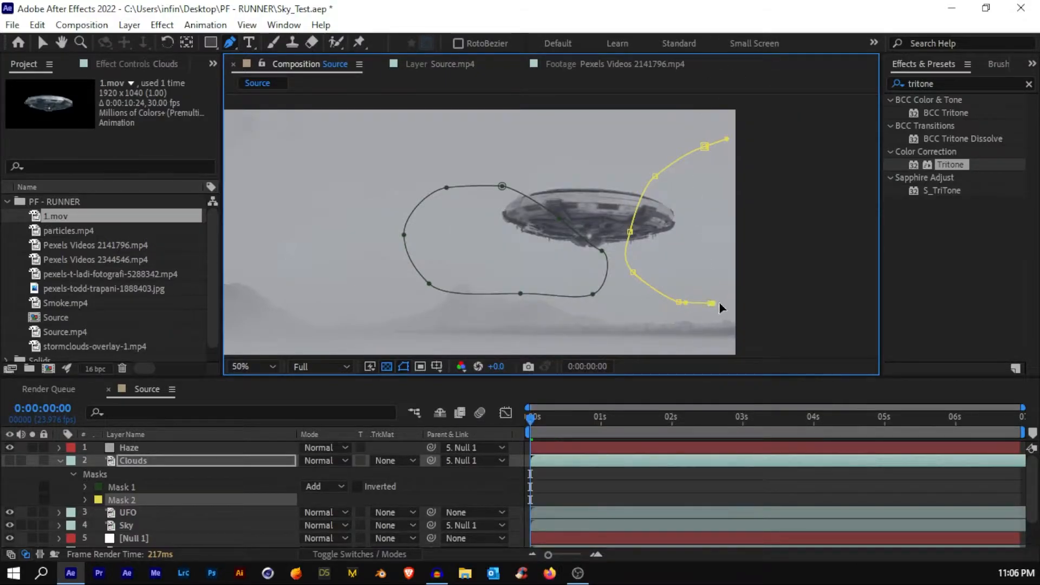
pyautogui.moveTo(755, 295); pyautogui.dragTo(772, 289)
pyautogui.moveTo(792, 253); pyautogui.dragTo(793, 234)
pyautogui.click(797, 184)
pyautogui.moveTo(773, 139); pyautogui.dragTo(753, 133)
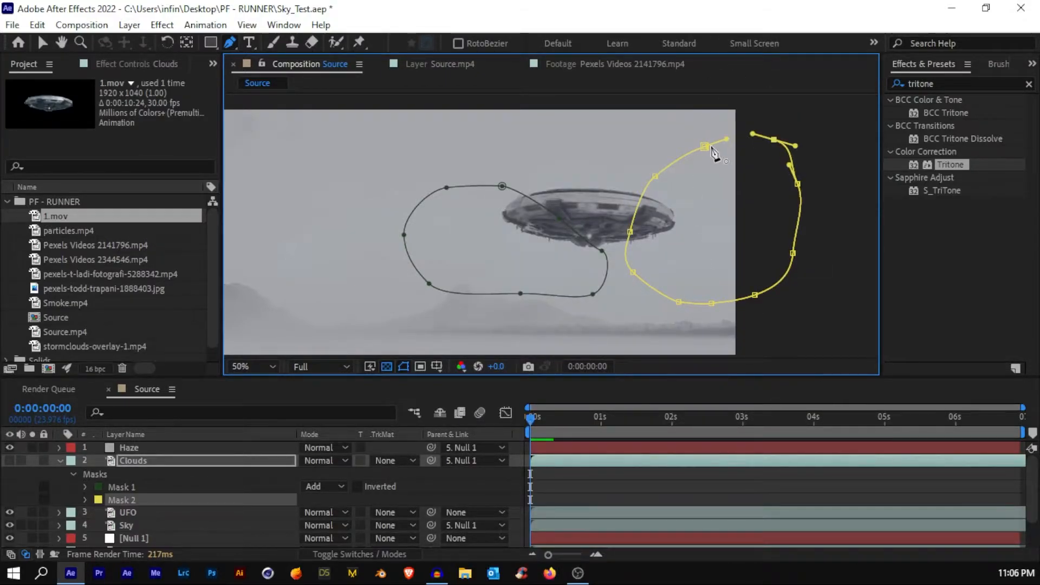
pyautogui.click(727, 140)
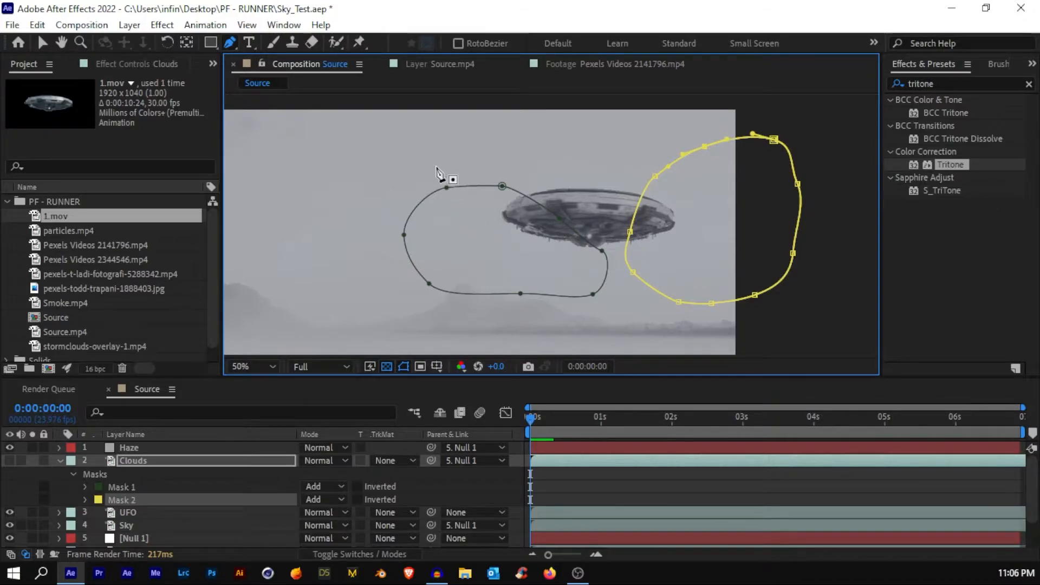
# Draw a third closed mask on the Clouds layer across the saucer's top and body, overlapping the other two, and show the layer again.
pyautogui.moveTo(433, 164); pyautogui.dragTo(504, 215)
pyautogui.moveTo(562, 235); pyautogui.dragTo(568, 237)
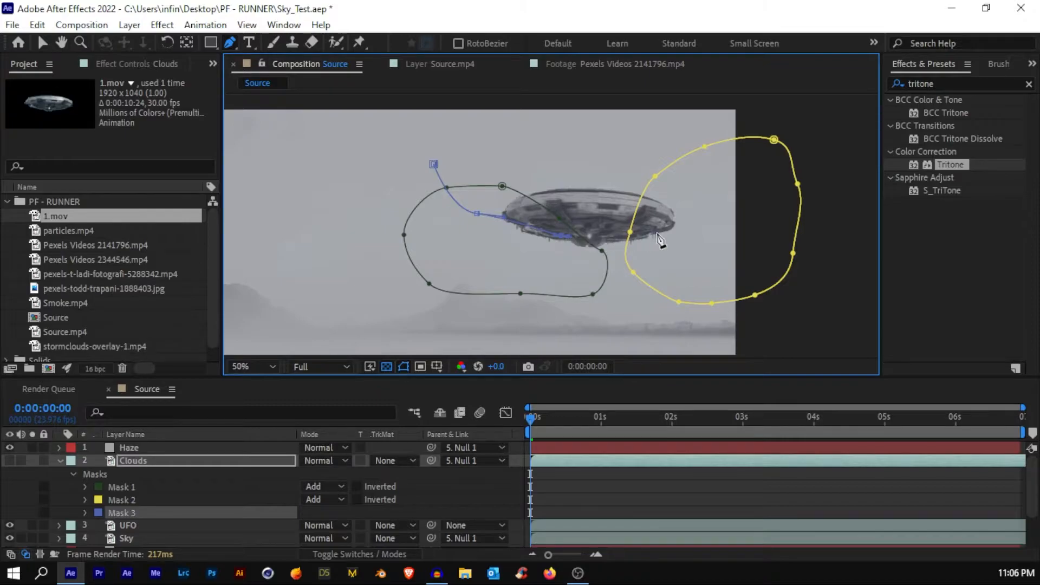
pyautogui.click(631, 168)
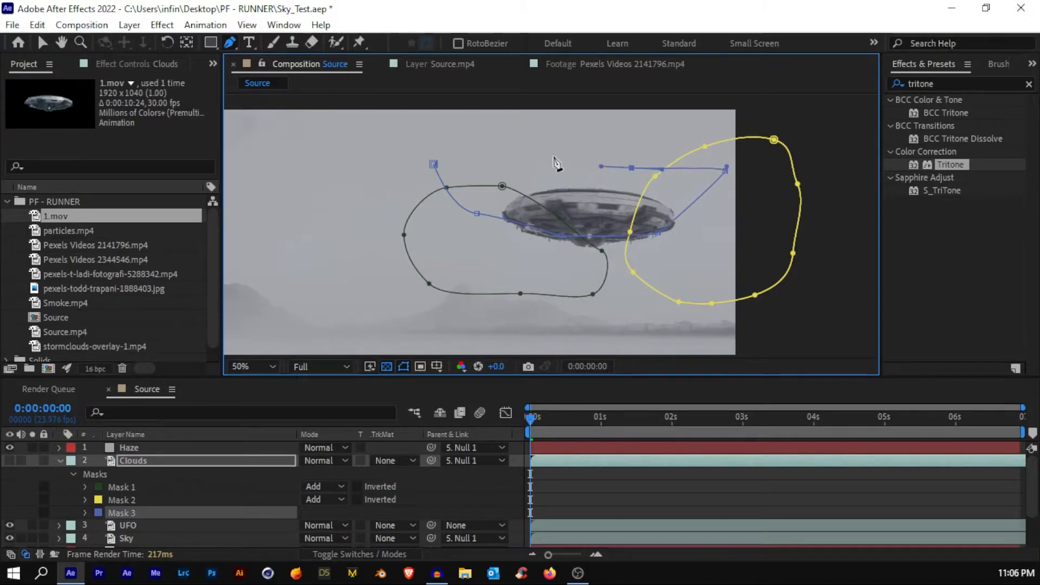
pyautogui.click(528, 150)
pyautogui.moveTo(475, 146); pyautogui.dragTo(490, 142)
pyautogui.click(434, 164)
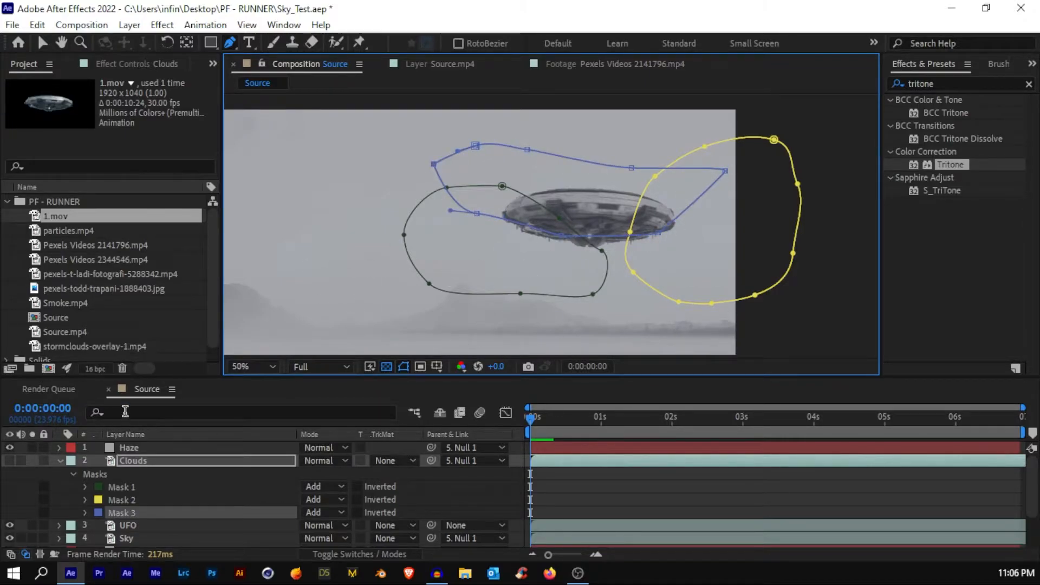
pyautogui.click(11, 460)
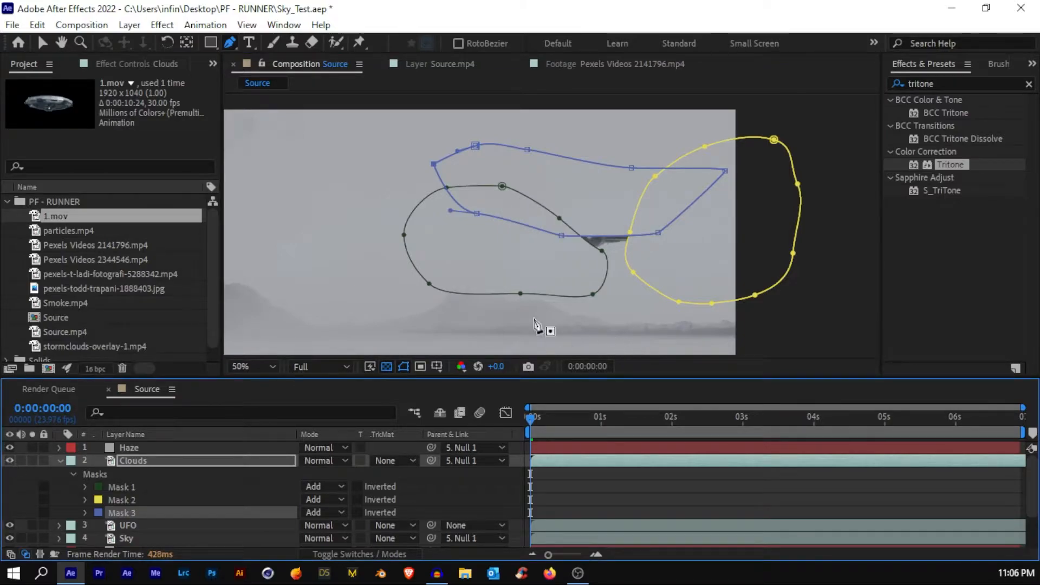
# Feather the three Clouds masks: 296 pixels for Mask 1, 186 pixels for Mask 2 and 228 pixels for Mask 3.
pyautogui.click(149, 460)
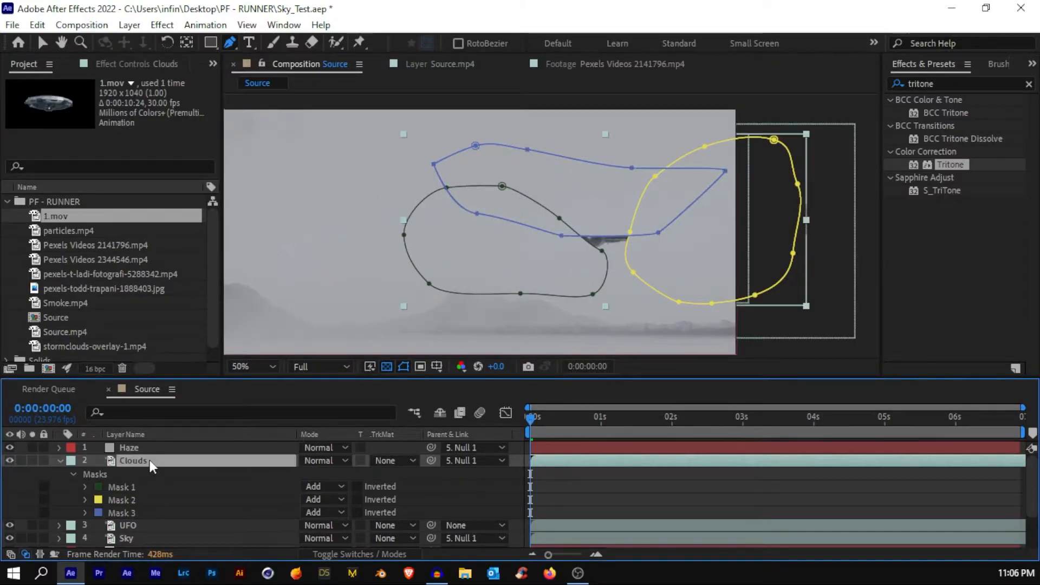
pyautogui.press('f')
pyautogui.moveTo(326, 486); pyautogui.dragTo(564, 469)
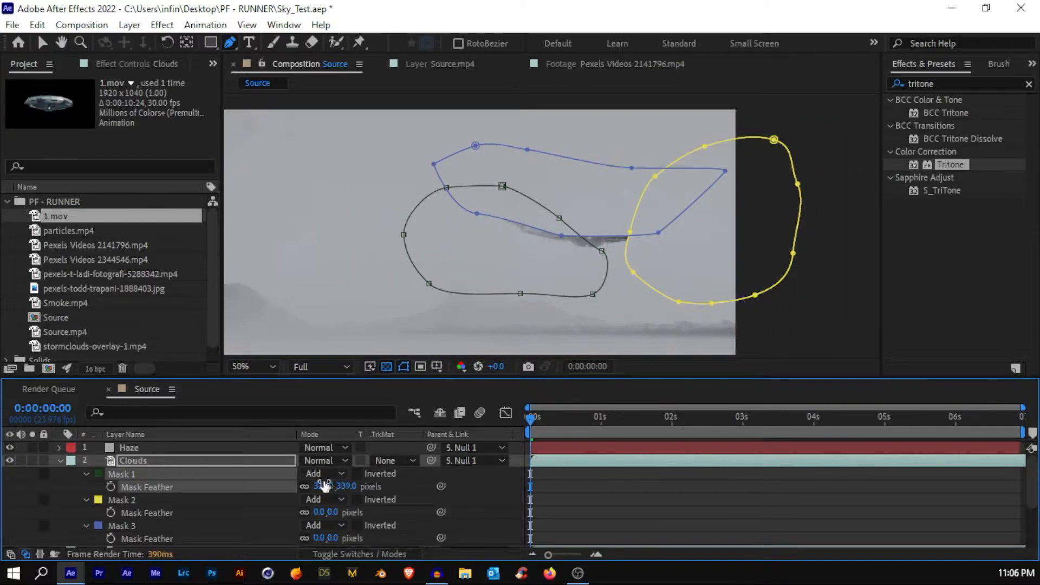
pyautogui.moveTo(325, 486); pyautogui.dragTo(404, 523)
pyautogui.moveTo(328, 512); pyautogui.dragTo(349, 536)
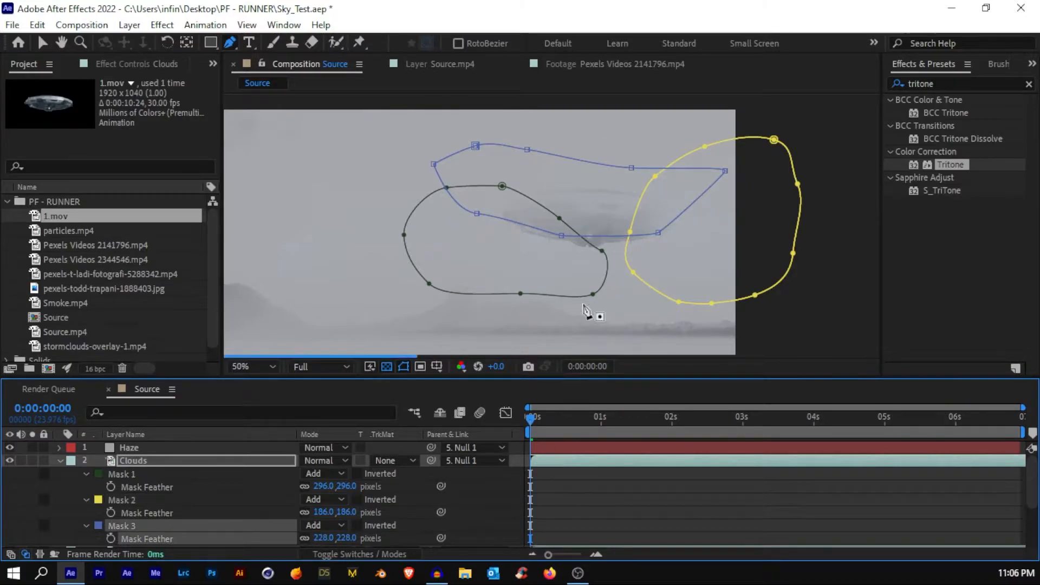
pyautogui.click(645, 530)
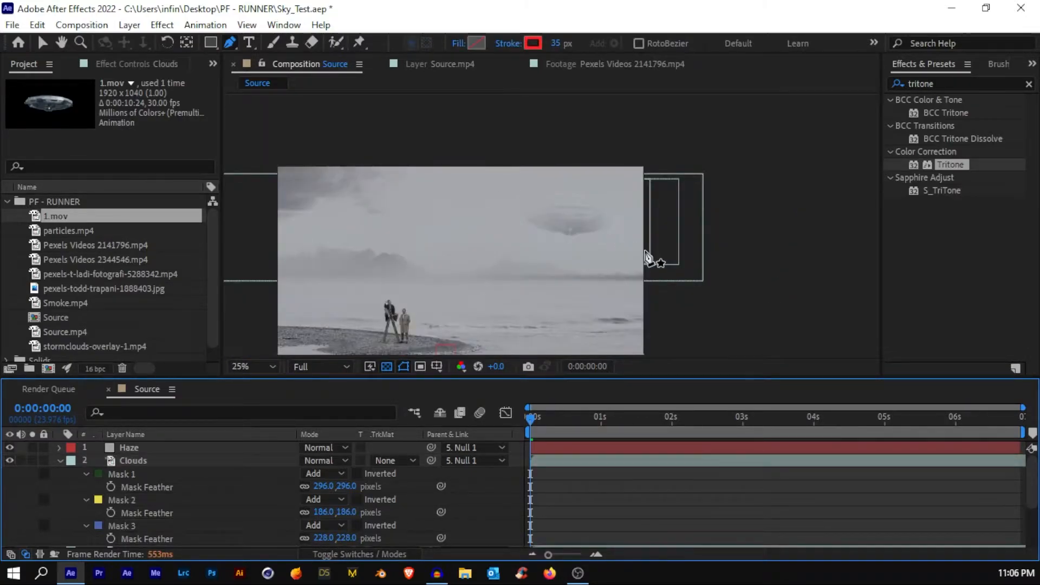
# Fit the composition to the viewer and play it back enlarged to check the feathered clouds over the saucer.
pyautogui.click(264, 363)
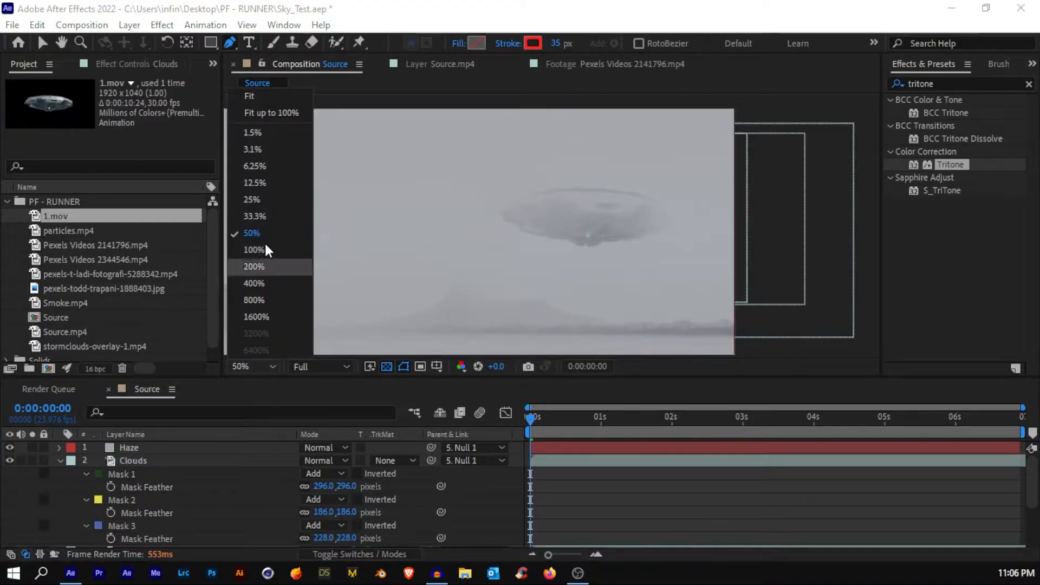
pyautogui.click(275, 96)
pyautogui.click(60, 460)
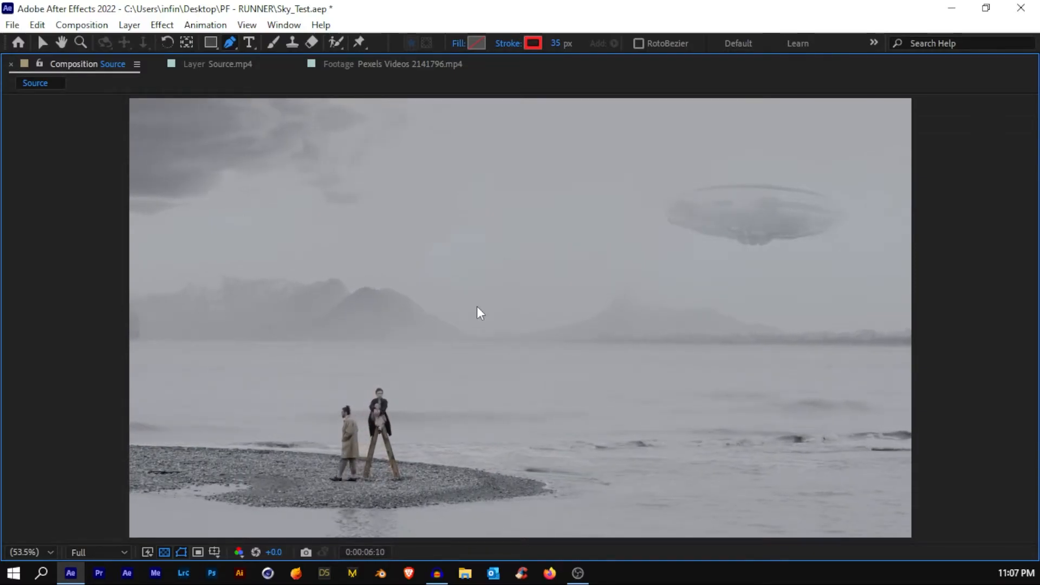
pyautogui.press('`')
# Try adjusting the opacity of the Clouds layer.
pyautogui.click(142, 460)
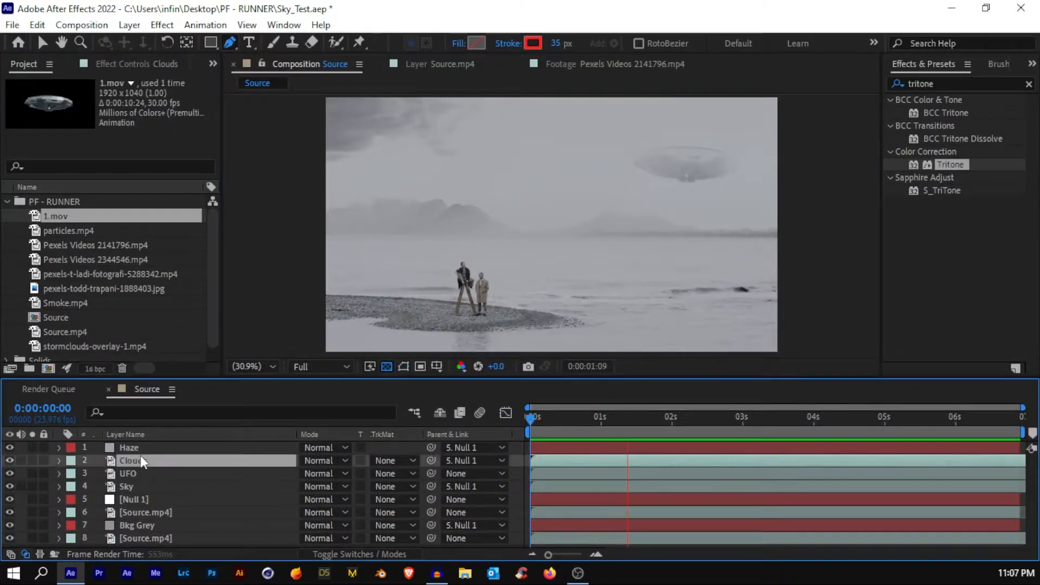
pyautogui.press('t')
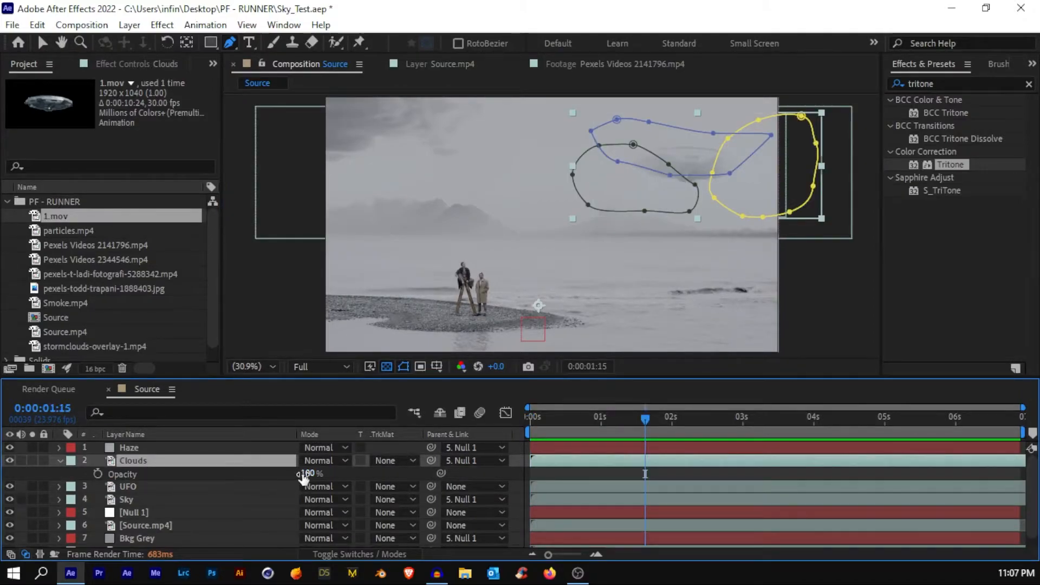
pyautogui.moveTo(303, 476); pyautogui.dragTo(350, 476)
pyautogui.click(559, 474)
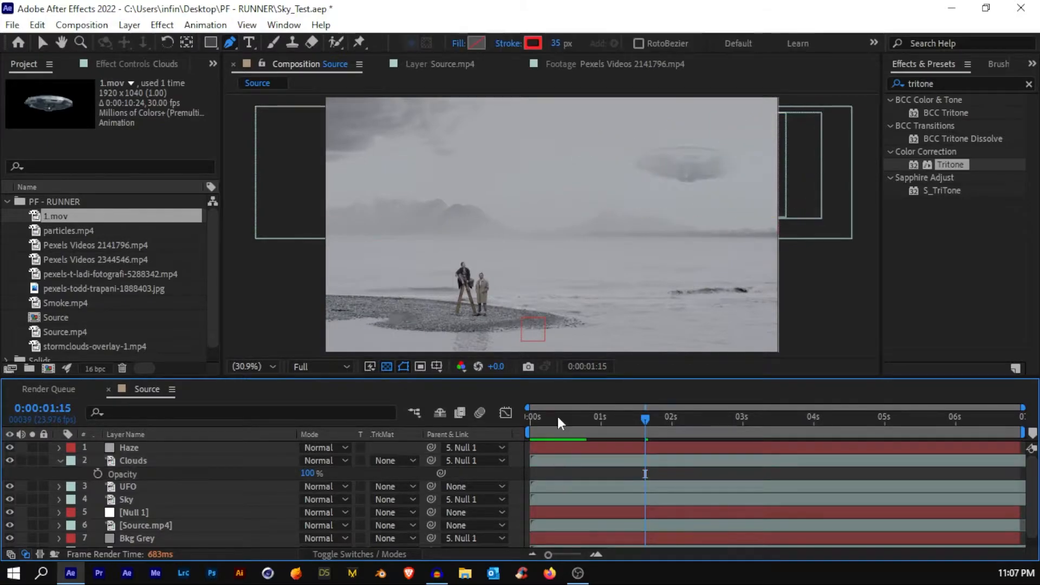
# Inspect the blend of saucer, clouds and haze in the enlarged composition view.
pyautogui.press('`')
pyautogui.press('`')
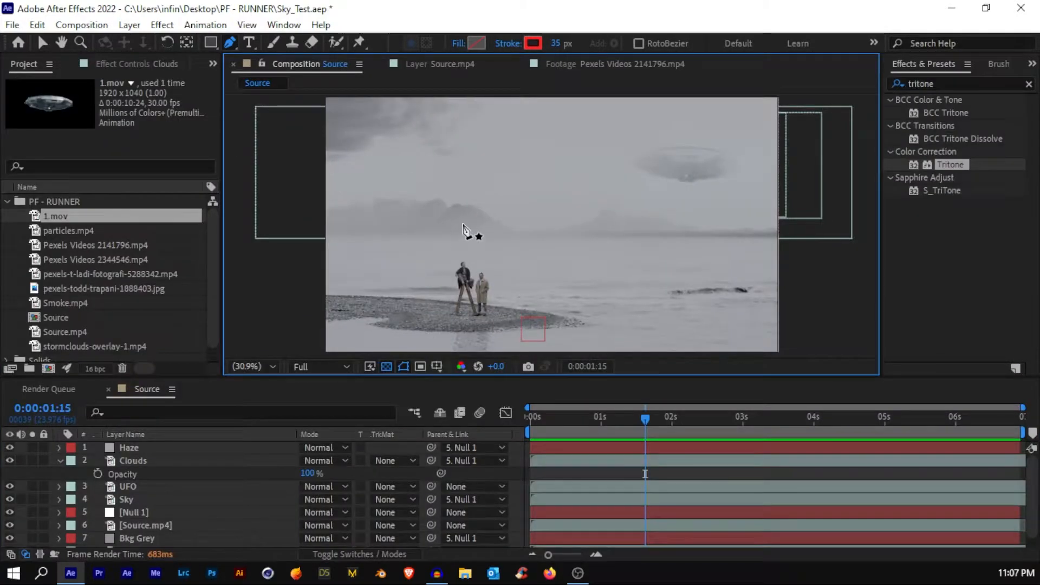
pyautogui.press('`')
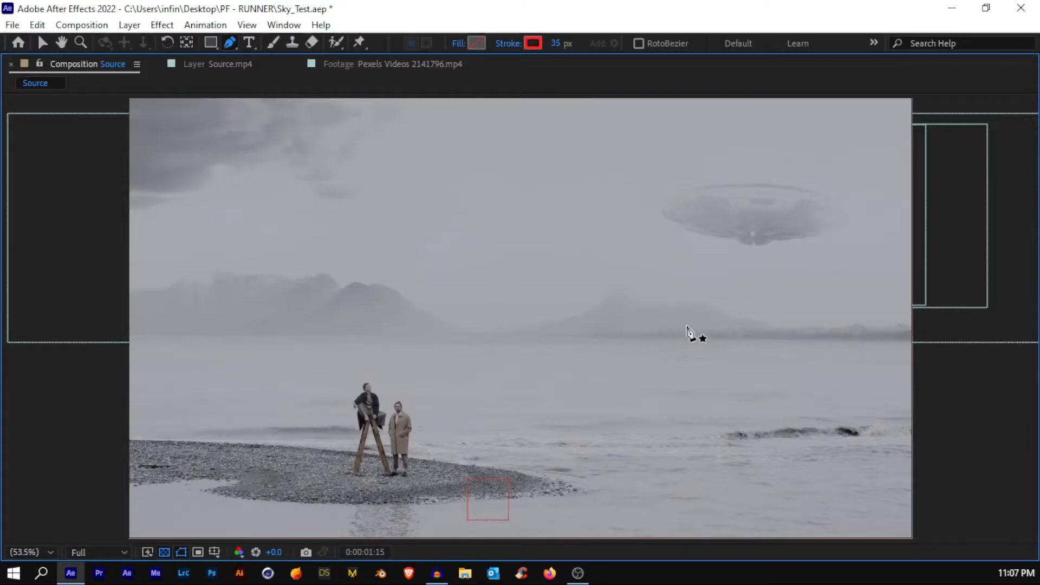
pyautogui.press('`')
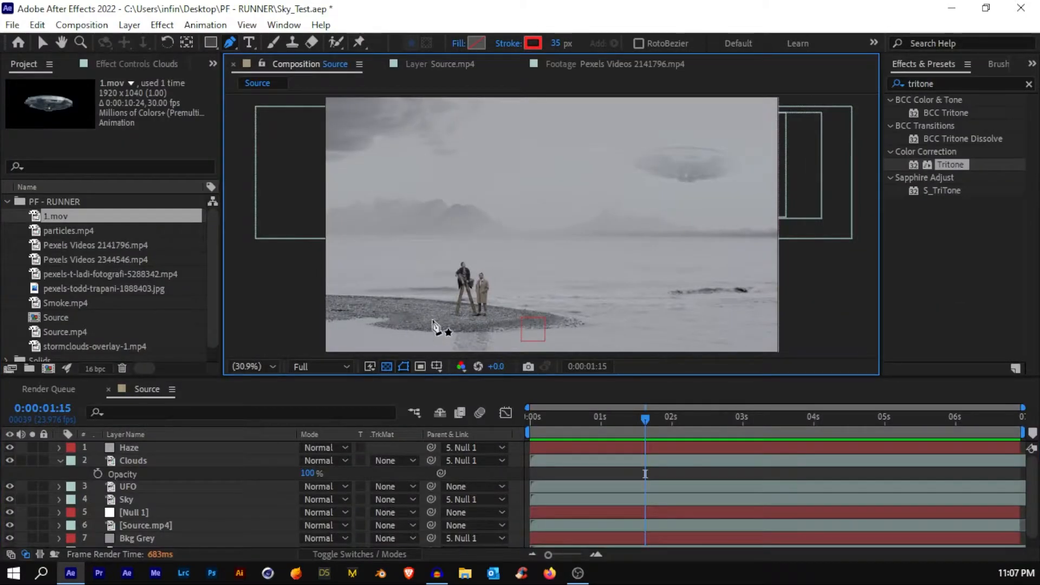
# Create a new composition from the Pexels Videos 2344546.mp4 footage and bring its boat into view.
pyautogui.click(93, 248)
pyautogui.click(80, 259)
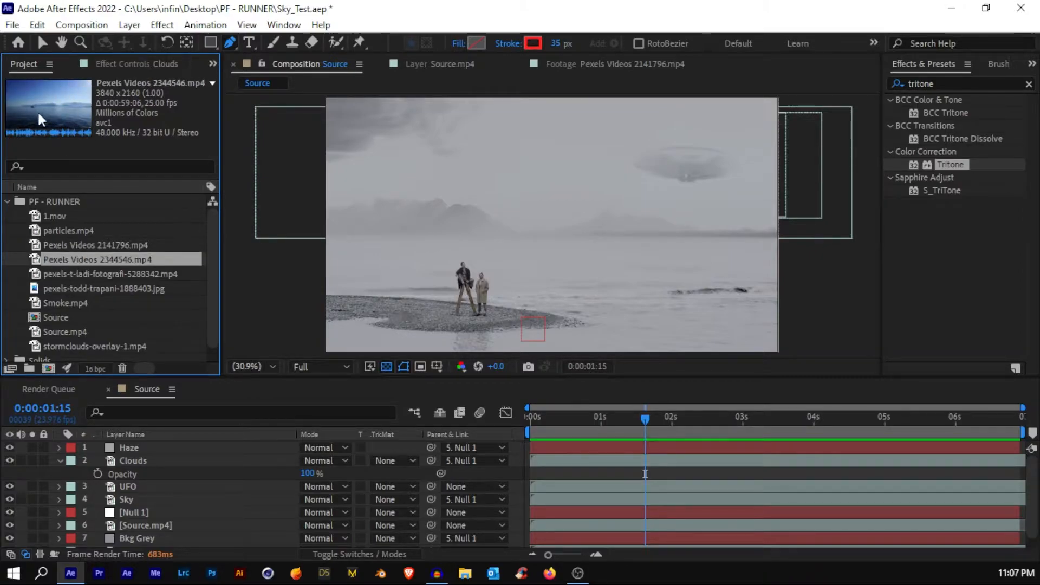
pyautogui.moveTo(87, 258); pyautogui.dragTo(49, 368)
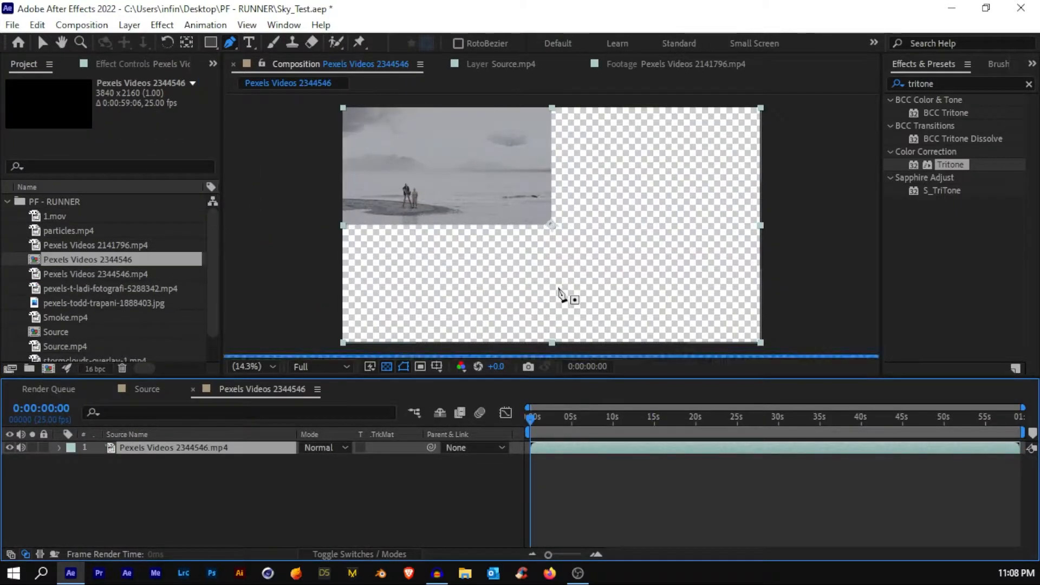
pyautogui.moveTo(359, 287); pyautogui.dragTo(514, 278)
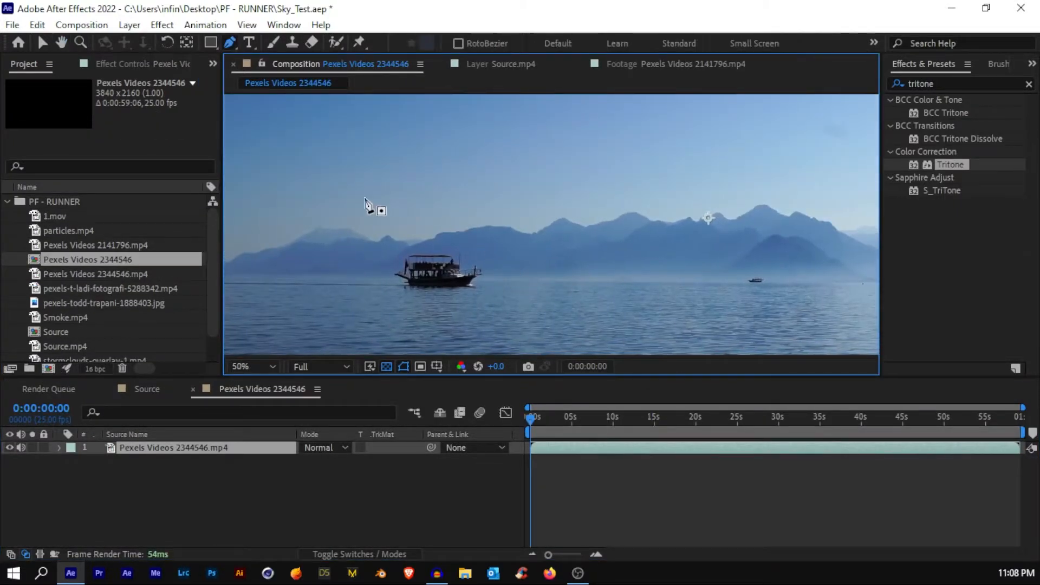
# Find the Extract keying effect and apply it to the Pexels Videos 2344546.mp4 layer.
pyautogui.click(126, 447)
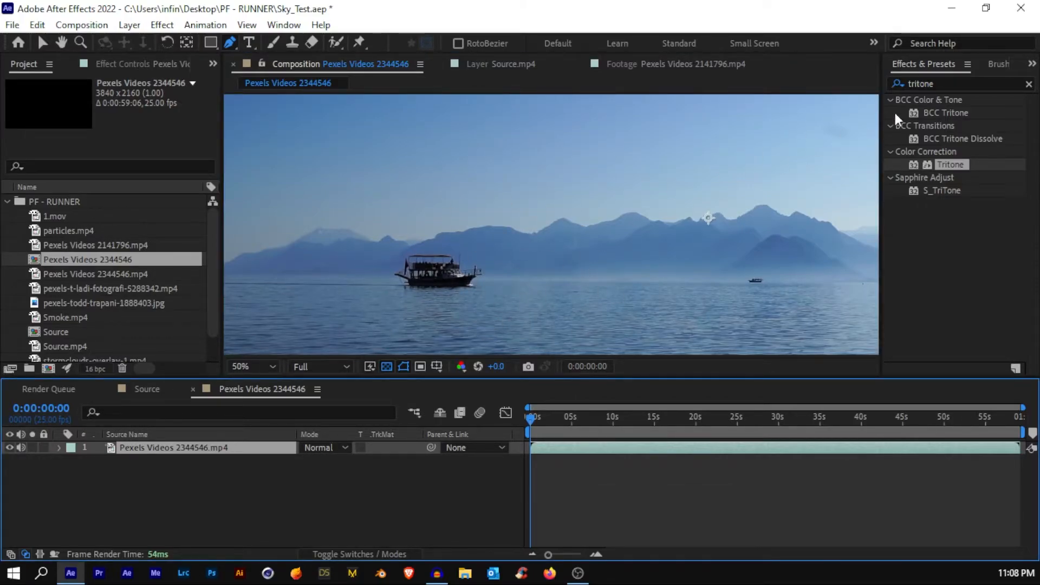
pyautogui.click(940, 84)
pyautogui.write('extra')
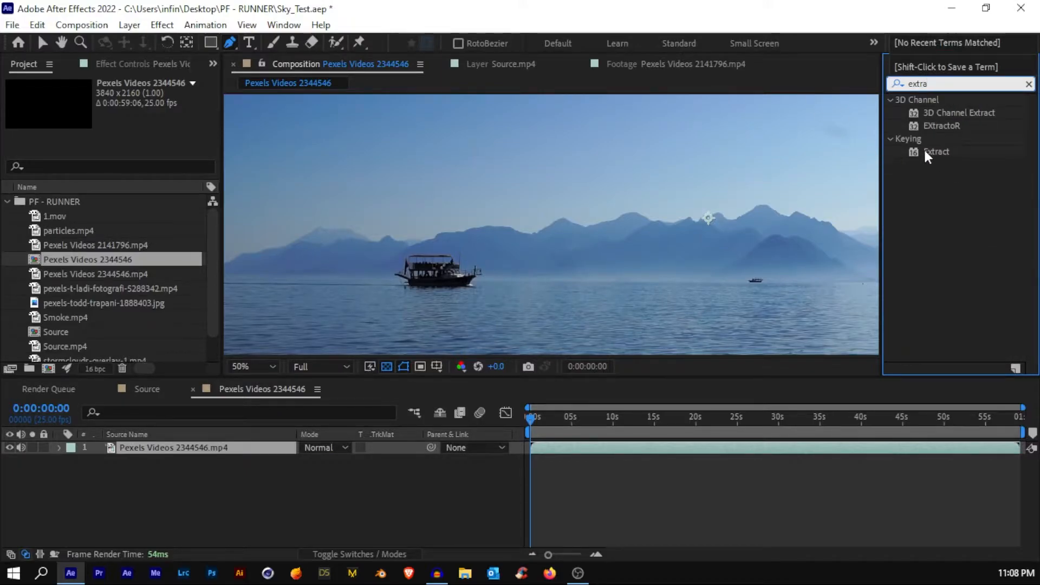
pyautogui.moveTo(924, 151); pyautogui.dragTo(572, 447)
pyautogui.press('v')
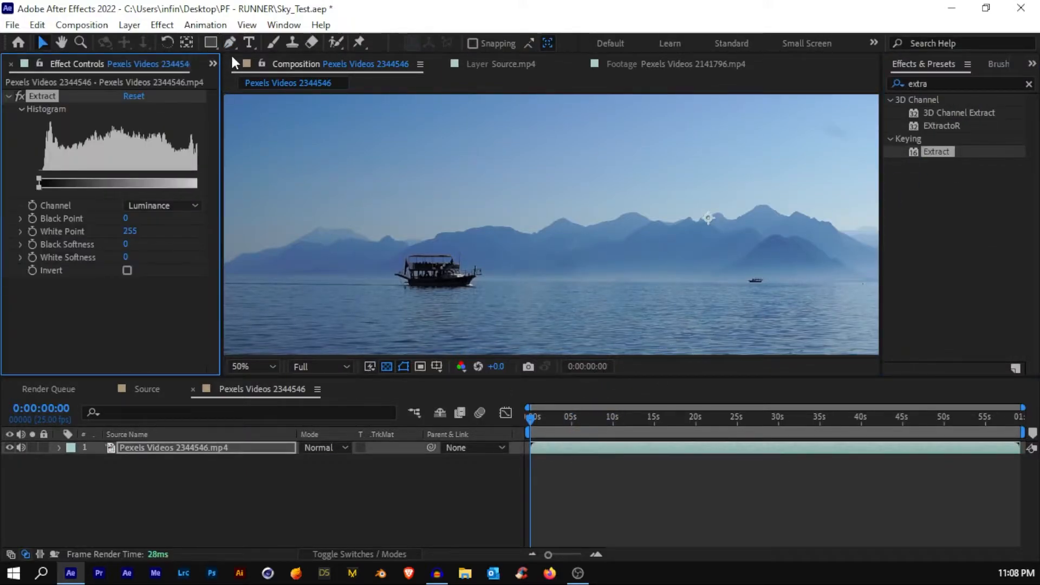
# Scrub through the boat footage and freeze its layer on the first frame, 0:00:00:00.
pyautogui.click(232, 43)
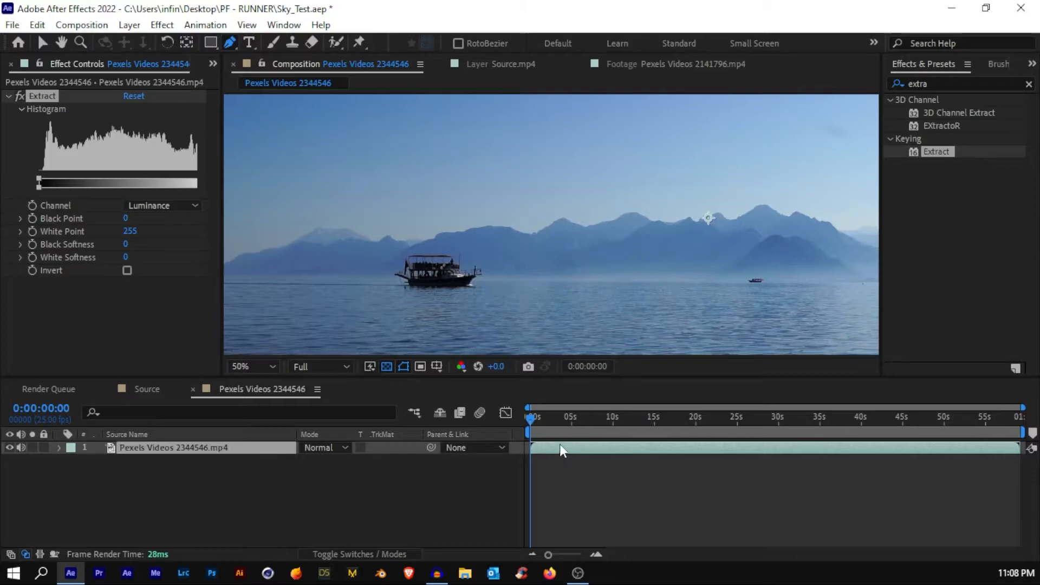
pyautogui.moveTo(551, 417); pyautogui.dragTo(503, 407)
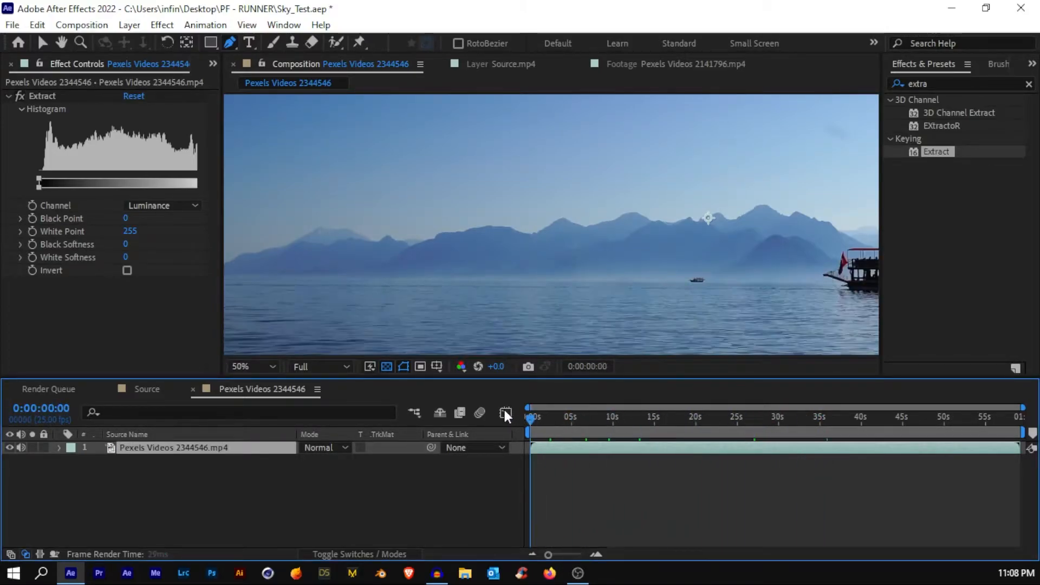
pyautogui.rightClick(560, 451)
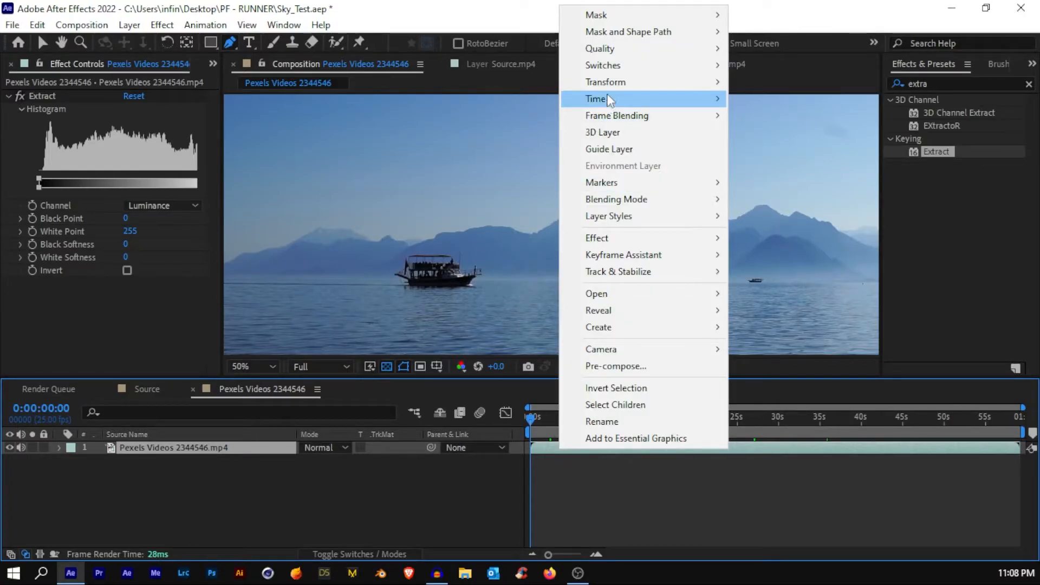
pyautogui.moveTo(611, 100)
pyautogui.click(804, 141)
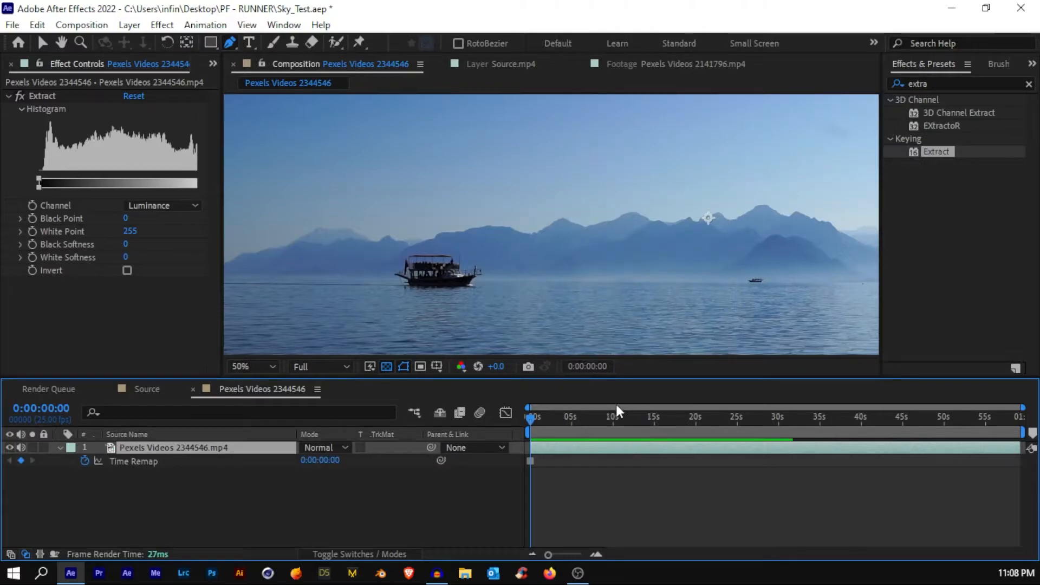
pyautogui.moveTo(553, 417); pyautogui.dragTo(513, 428)
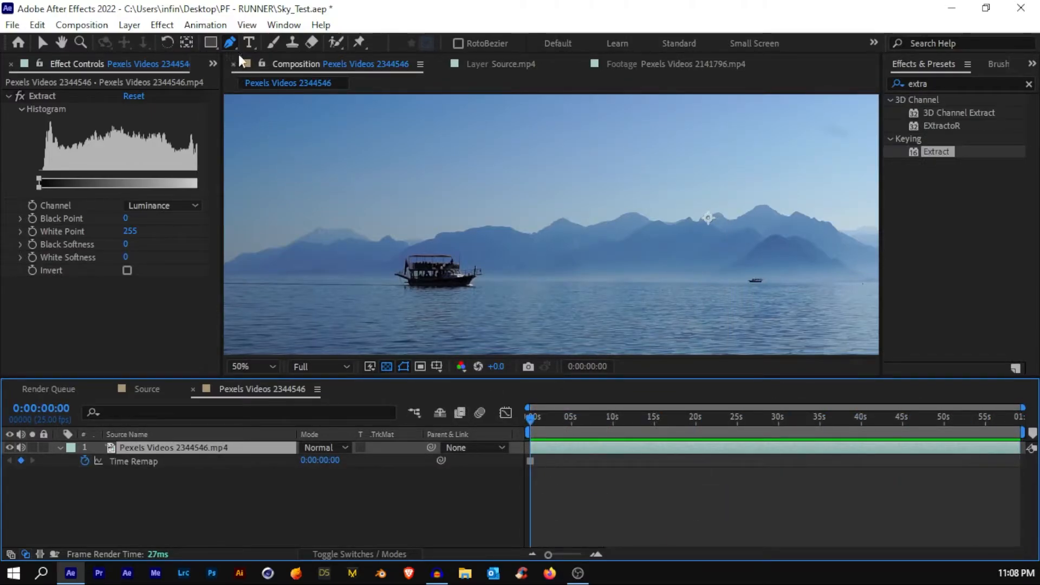
# Draw a closed Pen mask loosely around the large boat on the Pexels Videos 2344546.mp4 layer.
pyautogui.moveTo(409, 245); pyautogui.dragTo(457, 300)
pyautogui.click(505, 289)
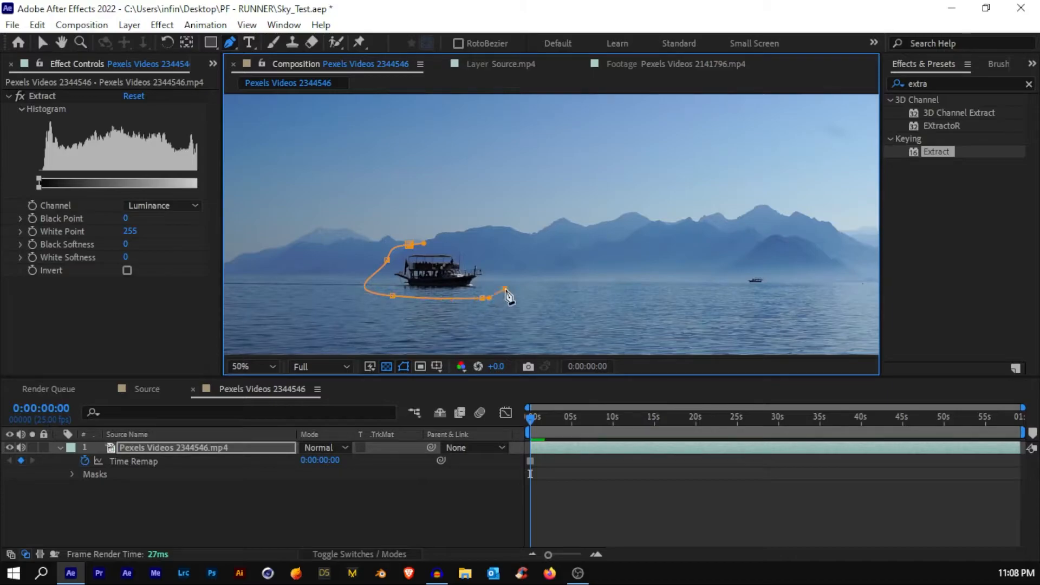
pyautogui.click(495, 253)
pyautogui.click(466, 239)
pyautogui.click(437, 240)
pyautogui.click(410, 246)
pyautogui.click(414, 246)
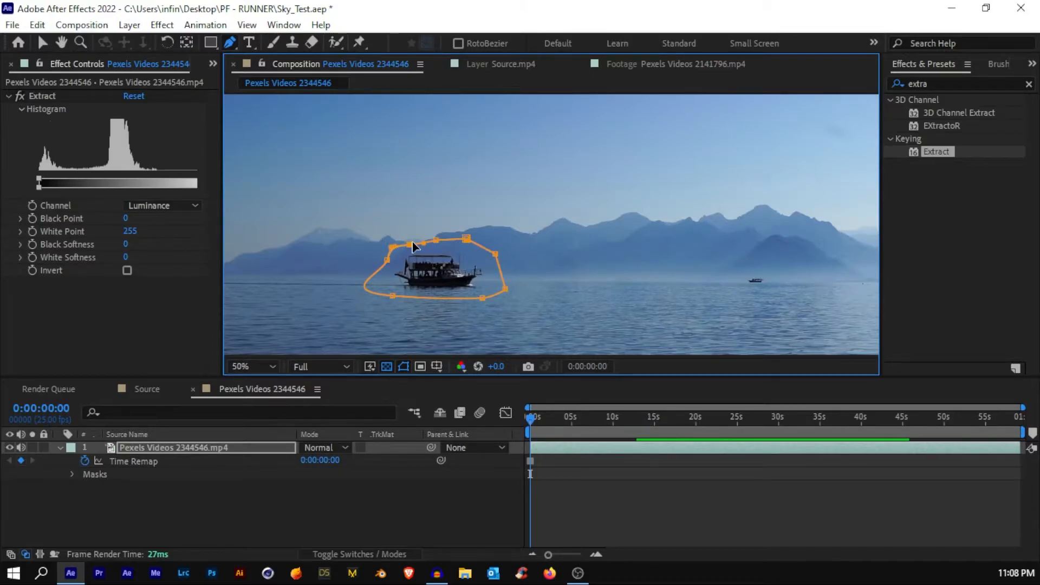
pyautogui.click(433, 477)
# Key out the blue around the boat with Extract, using a White Point of 76 and White Softness of 7, and inspect the edges.
pyautogui.click(560, 447)
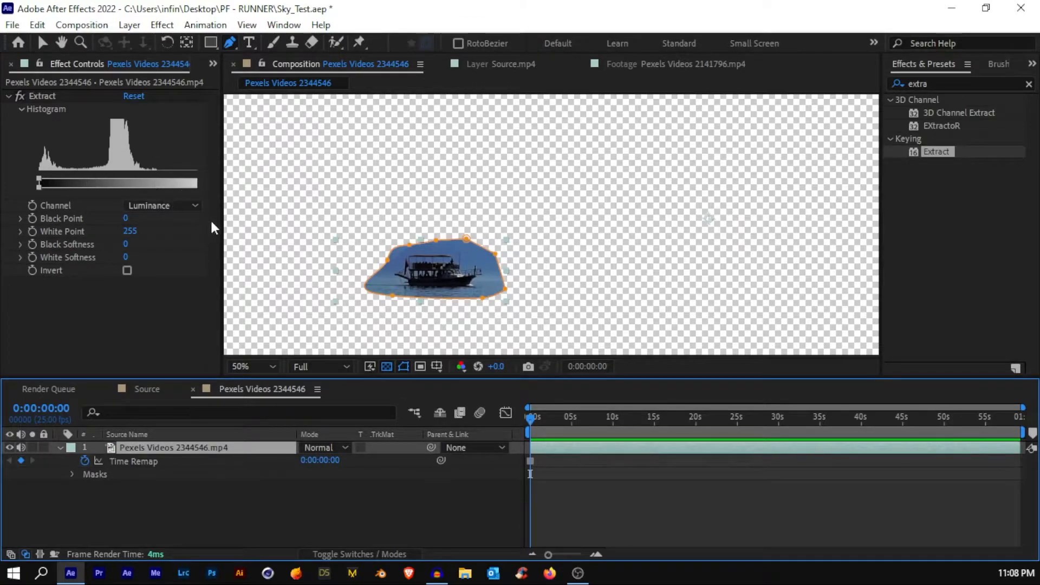
pyautogui.moveTo(221, 226); pyautogui.dragTo(331, 228)
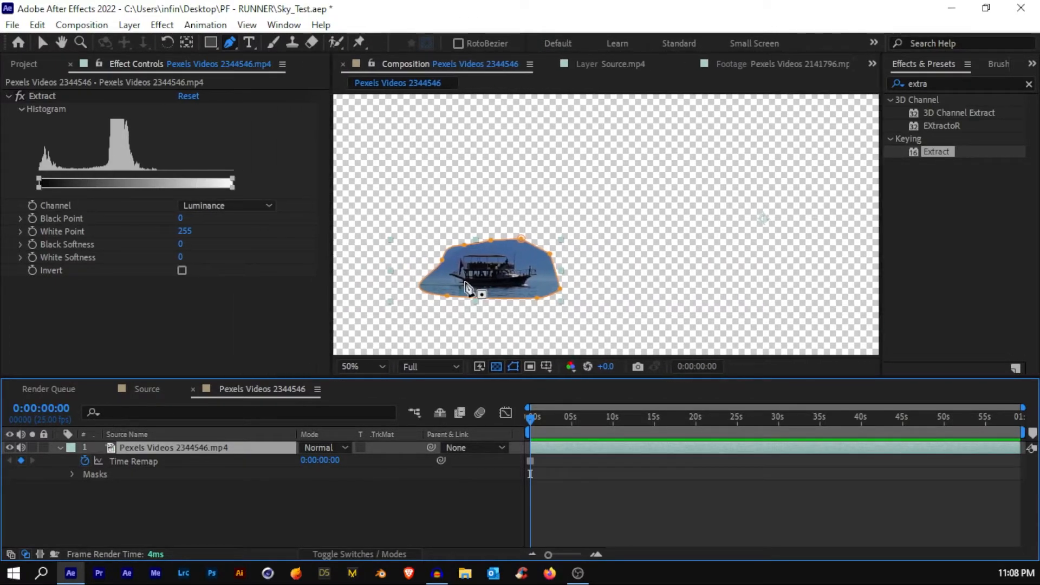
pyautogui.scroll(2, 466, 293)
pyautogui.moveTo(396, 303); pyautogui.dragTo(526, 300)
pyautogui.press('g')
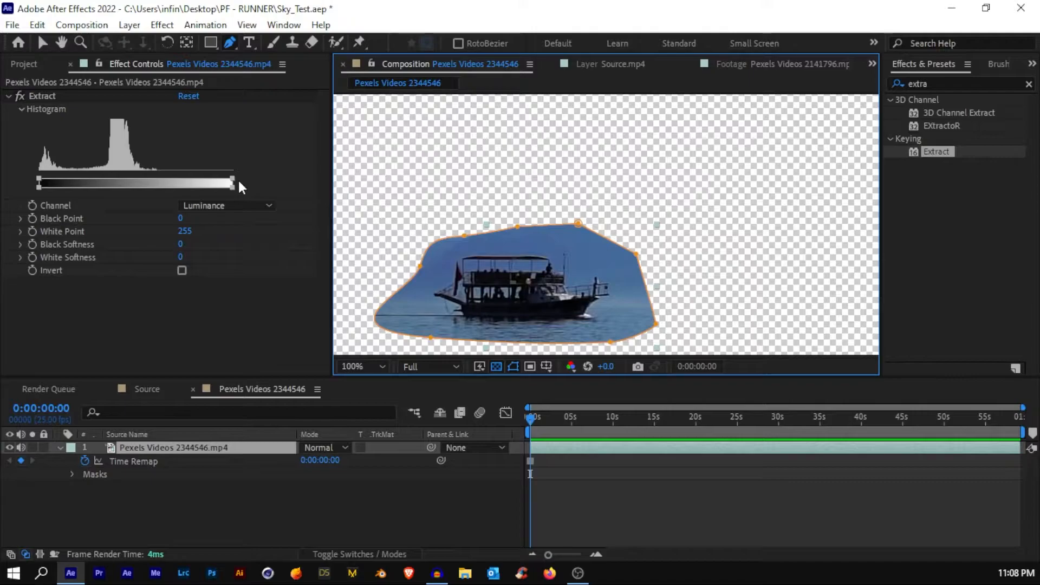
pyautogui.moveTo(232, 180); pyautogui.dragTo(105, 186)
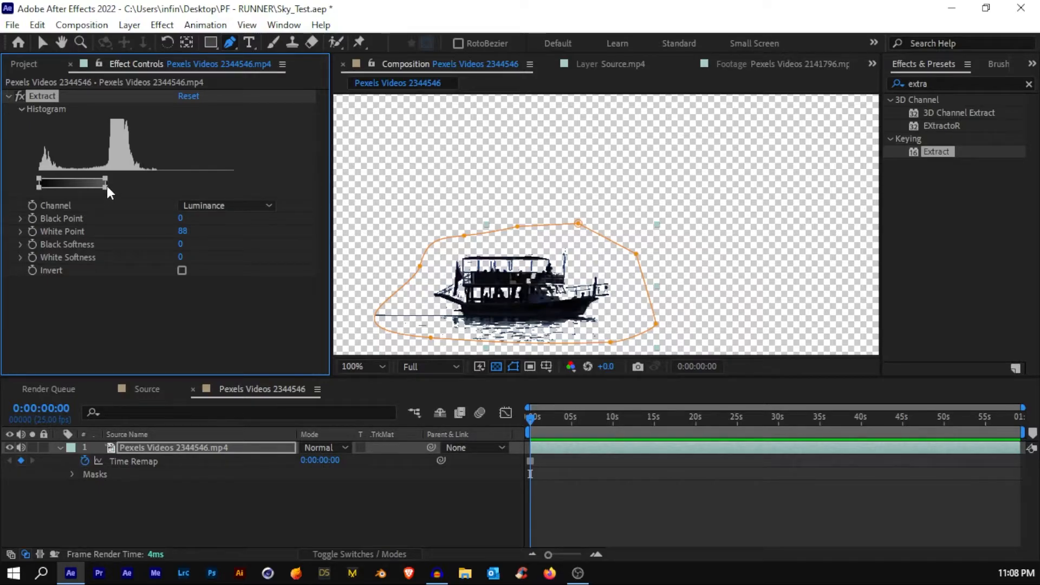
pyautogui.moveTo(109, 186)
pyautogui.mouseDown()
pyautogui.moveTo(120, 187)
pyautogui.moveTo(96, 179)
pyautogui.mouseUp()
pyautogui.moveTo(543, 301); pyautogui.dragTo(552, 267)
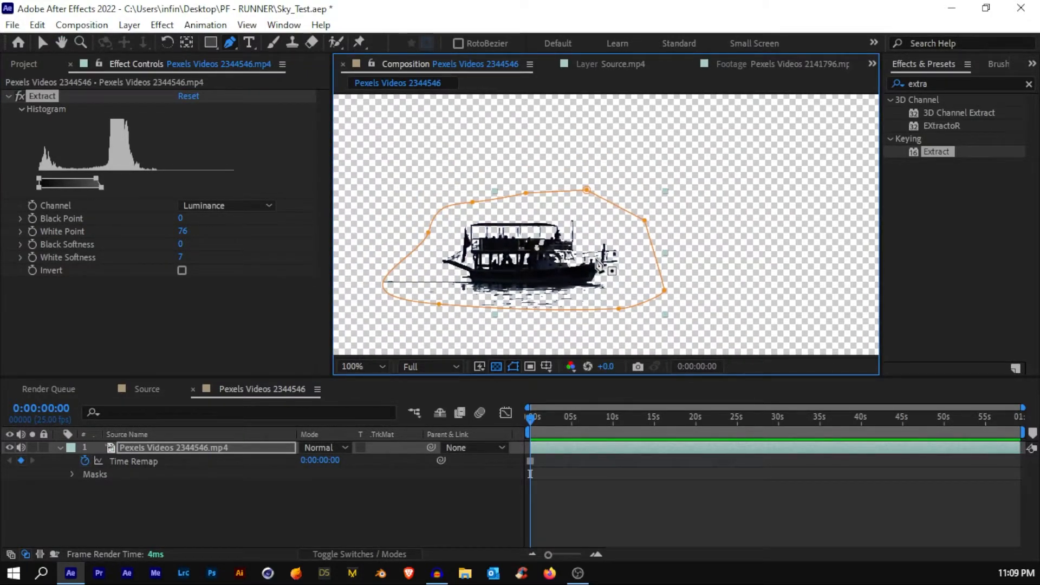
pyautogui.scroll(2, 719, 307)
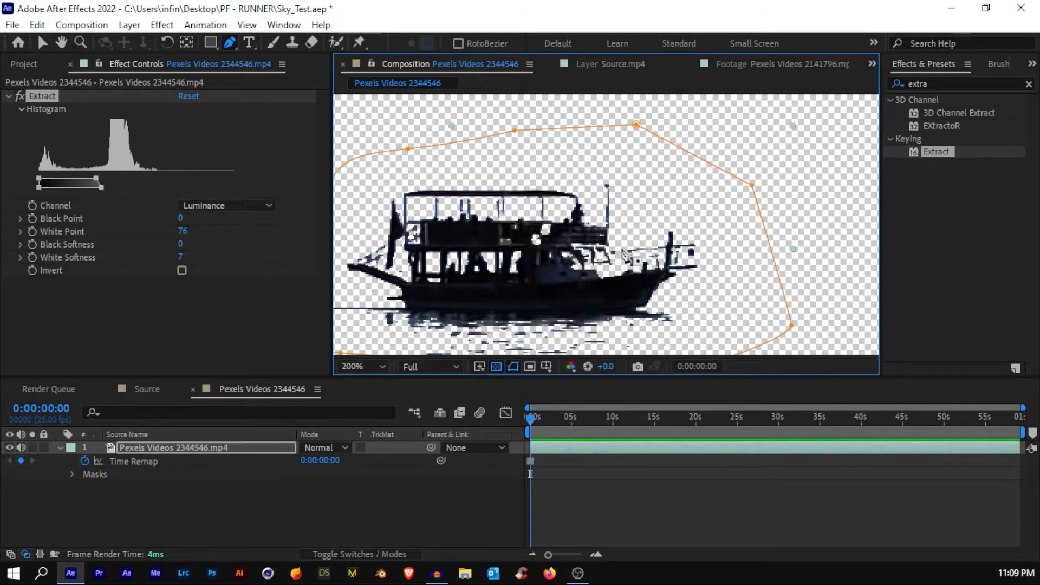
pyautogui.scroll(-3, 623, 254)
pyautogui.scroll(2, 596, 252)
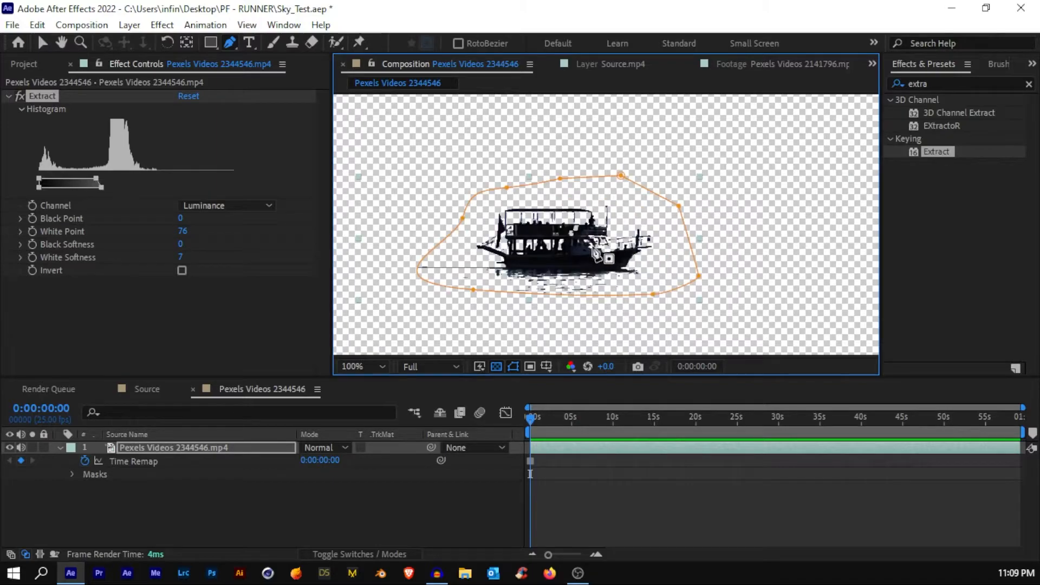
# Feather the boat mask by 74 pixels and bring the whole frame back into view.
pyautogui.press('f')
pyautogui.moveTo(324, 473); pyautogui.dragTo(366, 472)
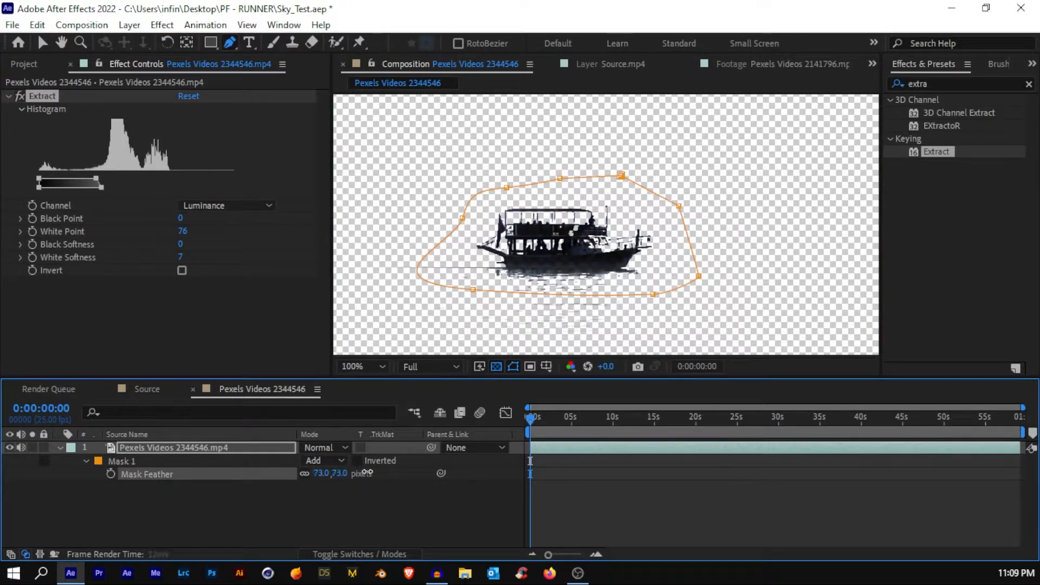
pyautogui.click(325, 515)
pyautogui.click(114, 449)
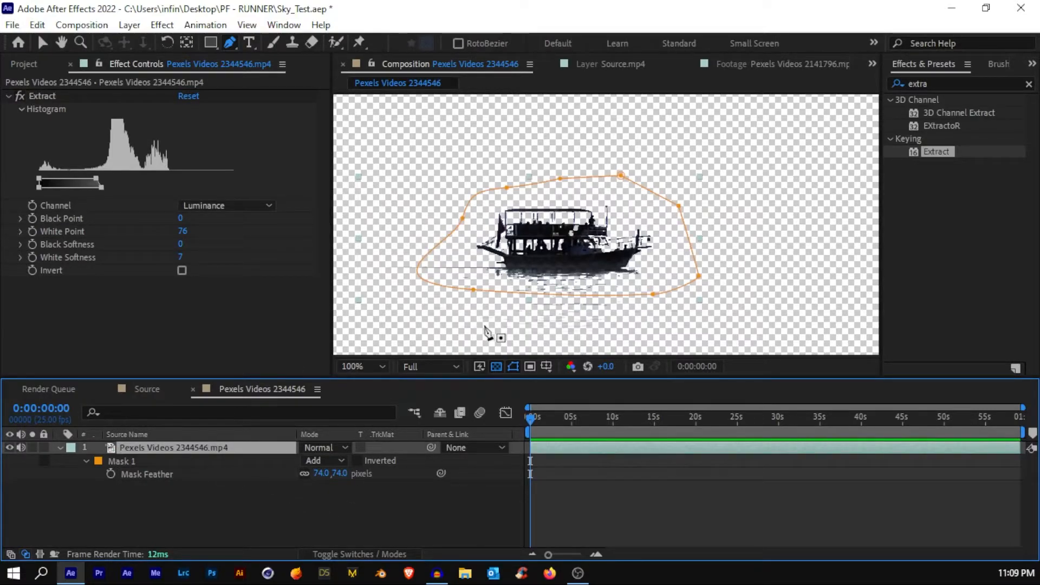
pyautogui.scroll(-4, 491, 335)
pyautogui.scroll(-1, 591, 255)
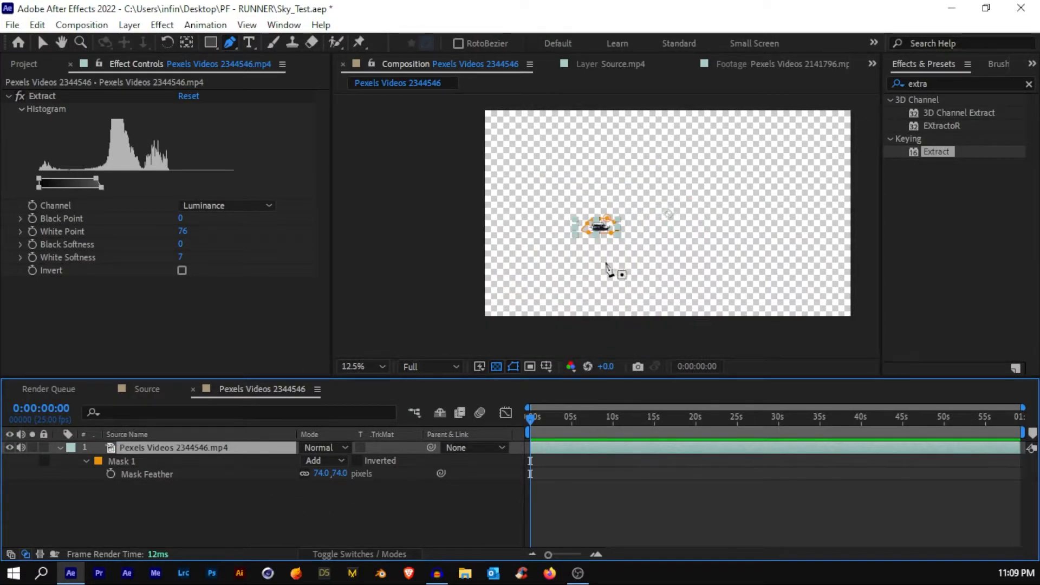
# Frame the boat with a region of interest and crop the Pexels Videos 2344546 composition to it.
pyautogui.scroll(1, 601, 234)
pyautogui.scroll(4, 601, 236)
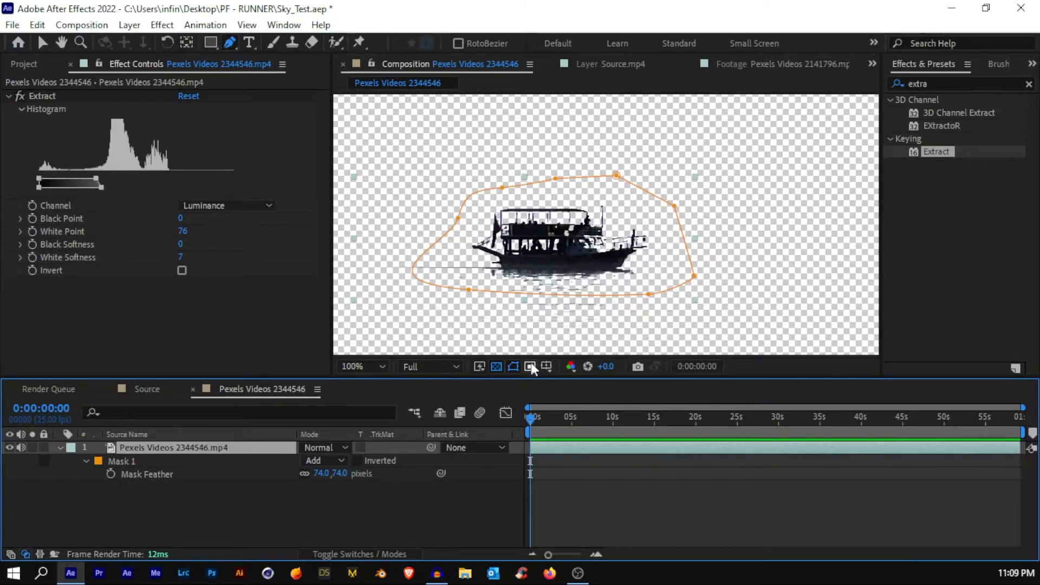
pyautogui.click(531, 367)
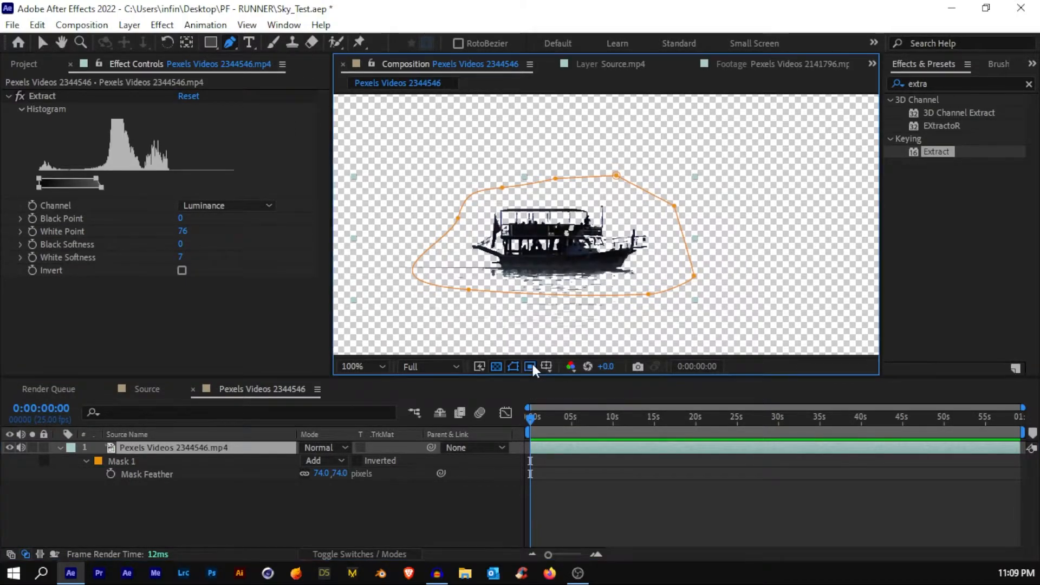
pyautogui.moveTo(443, 169); pyautogui.dragTo(670, 308)
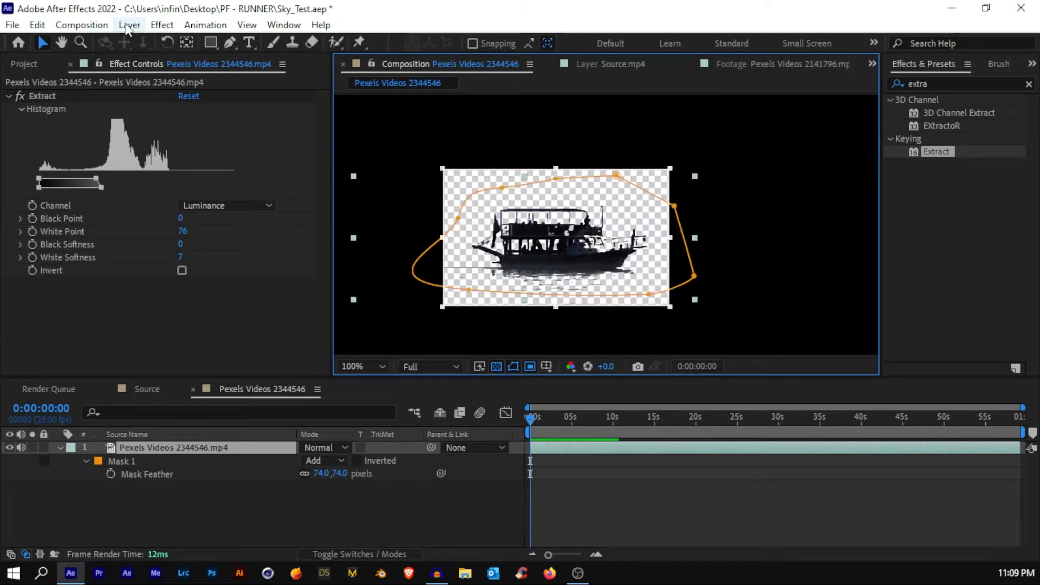
pyautogui.click(86, 25)
pyautogui.click(93, 30)
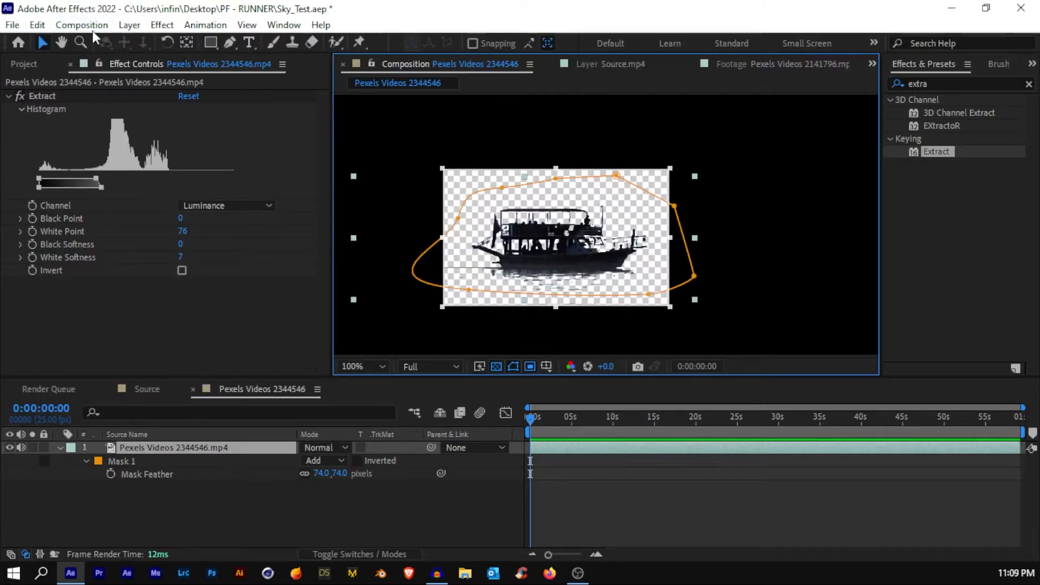
pyautogui.click(92, 30)
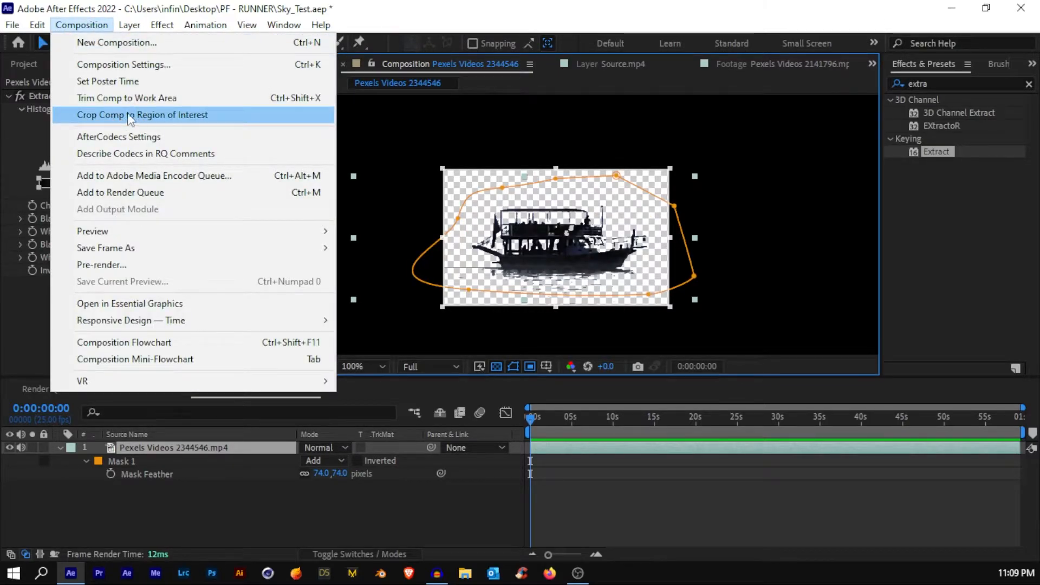
pyautogui.click(176, 116)
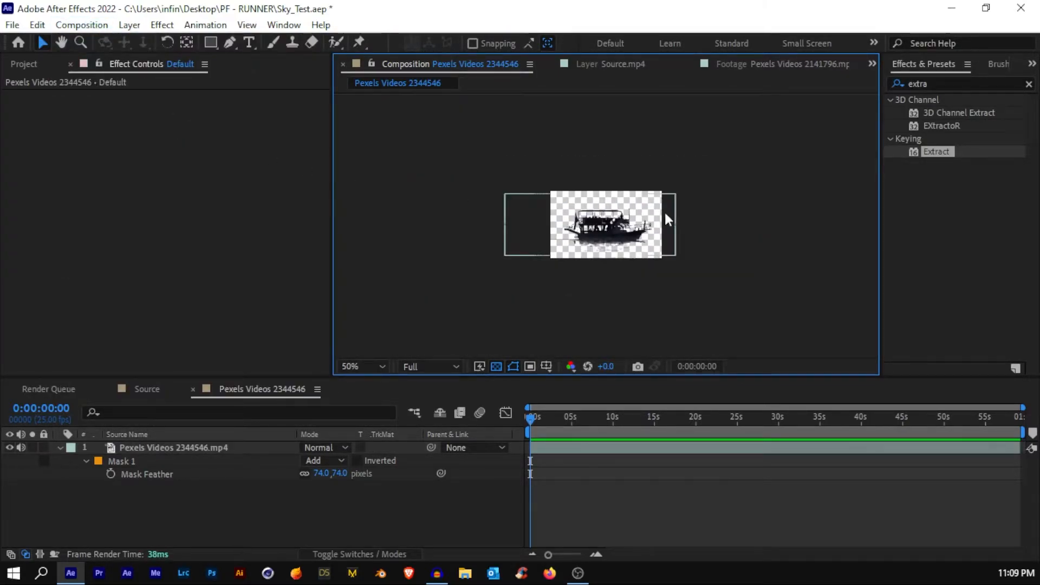
# Pre-compose the masked boat layer as "Ship / Boat", moving all attributes into the new composition.
pyautogui.click(161, 452)
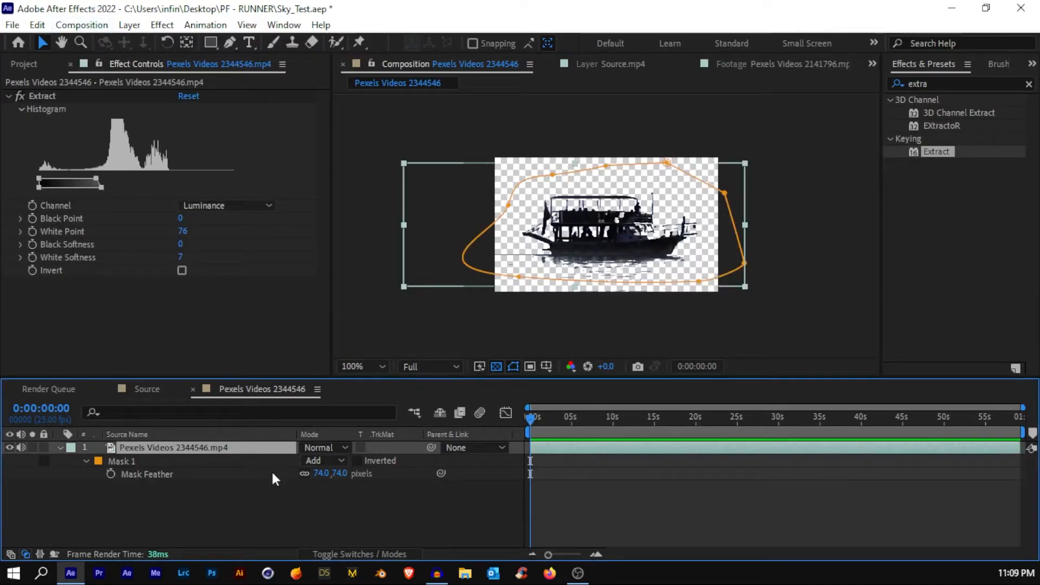
pyautogui.rightClick(181, 449)
pyautogui.click(287, 363)
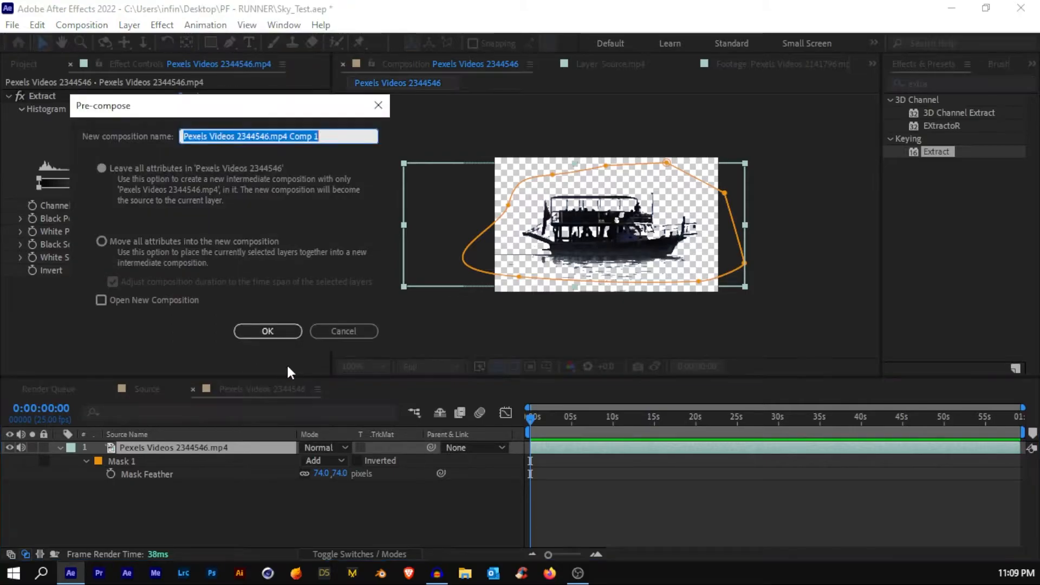
pyautogui.write('Ship /')
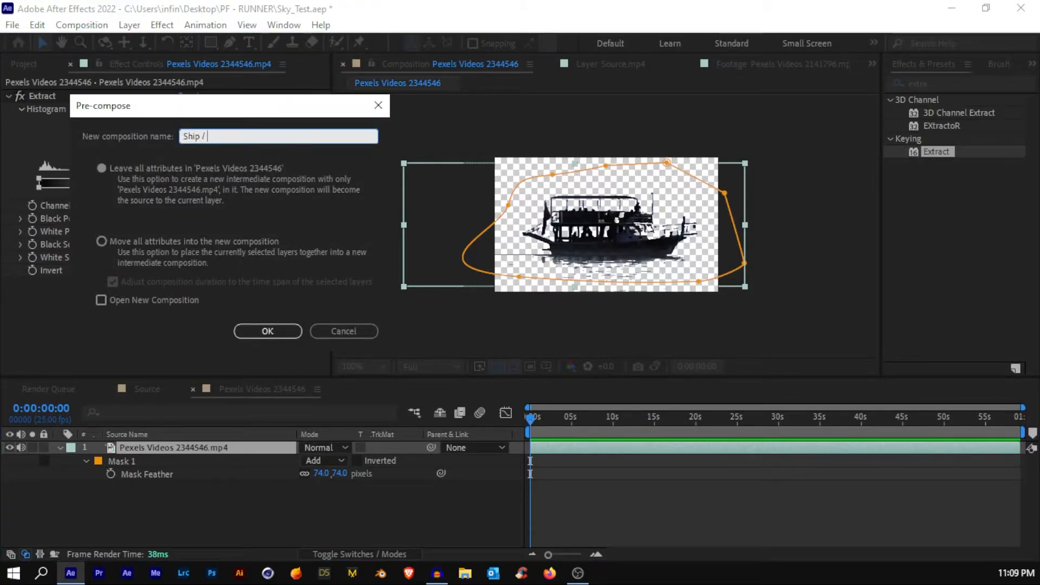
pyautogui.write(' Boat')
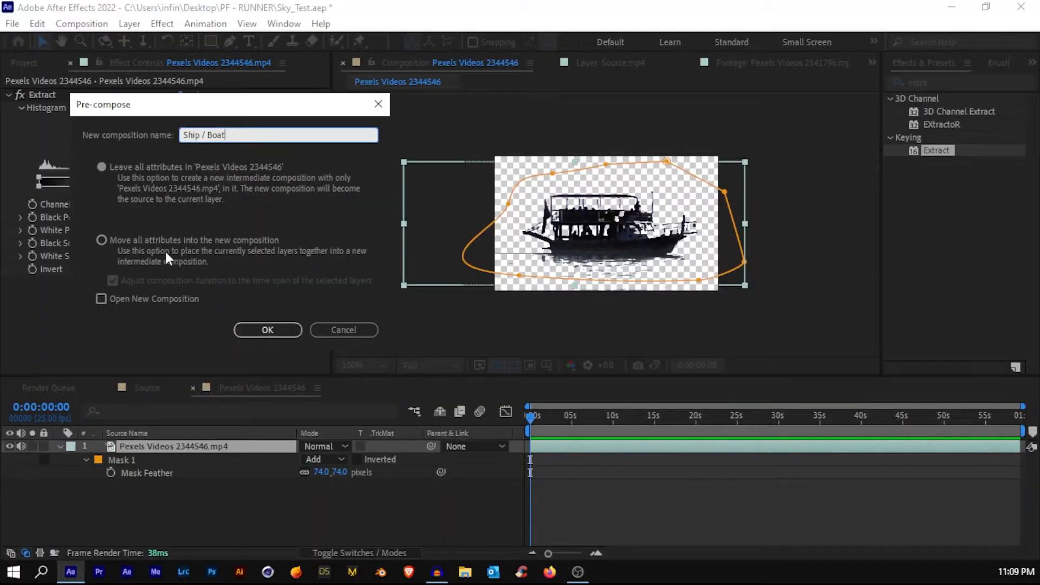
pyautogui.click(174, 239)
pyautogui.click(251, 328)
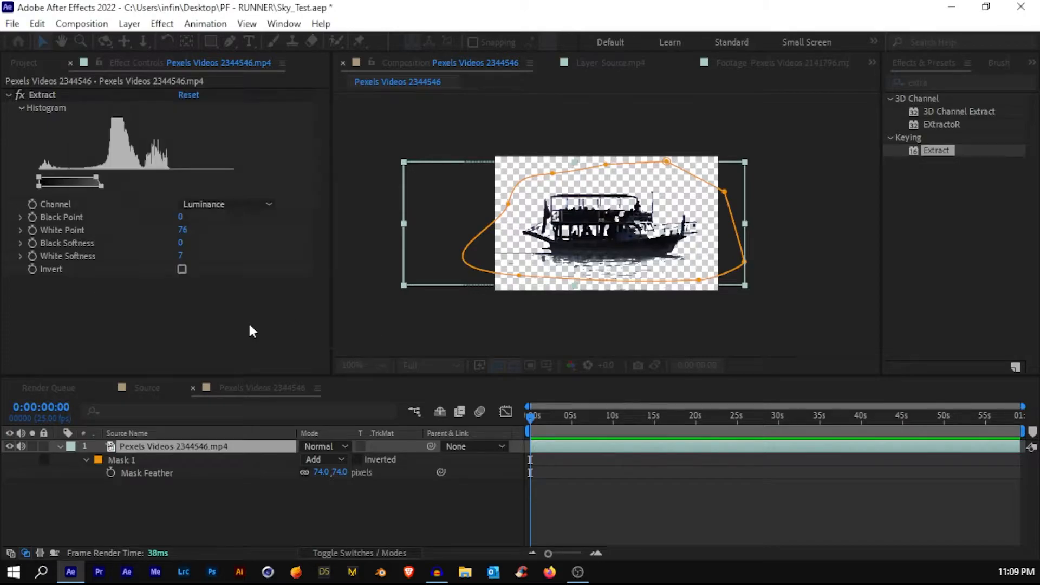
# Add the Ship / Boat composition to the Source timeline between Haze and Clouds, and place the boat on the water beneath the saucer.
pyautogui.click(139, 388)
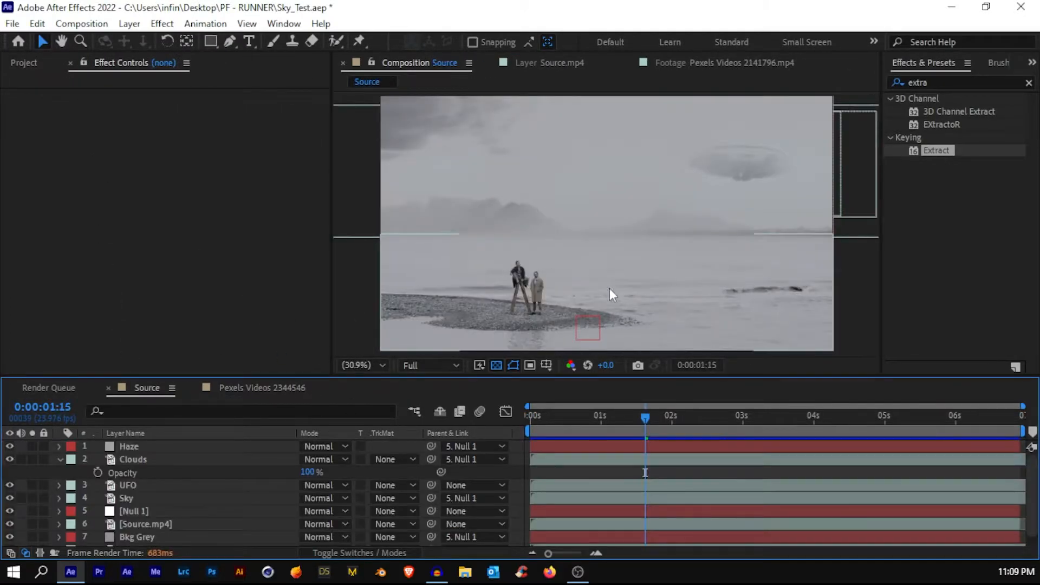
pyautogui.click(23, 62)
pyautogui.scroll(-1, 92, 238)
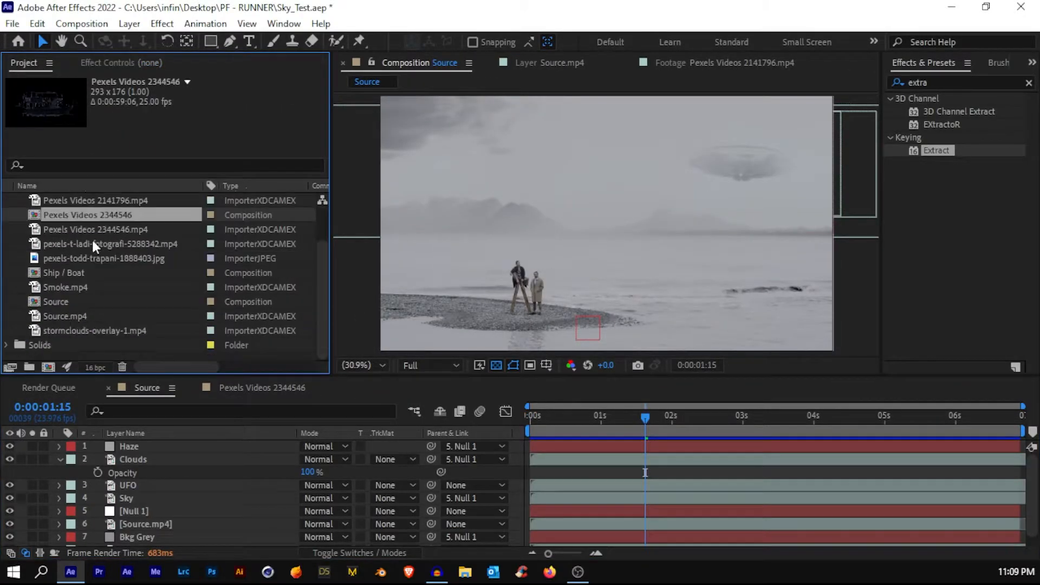
pyautogui.click(54, 273)
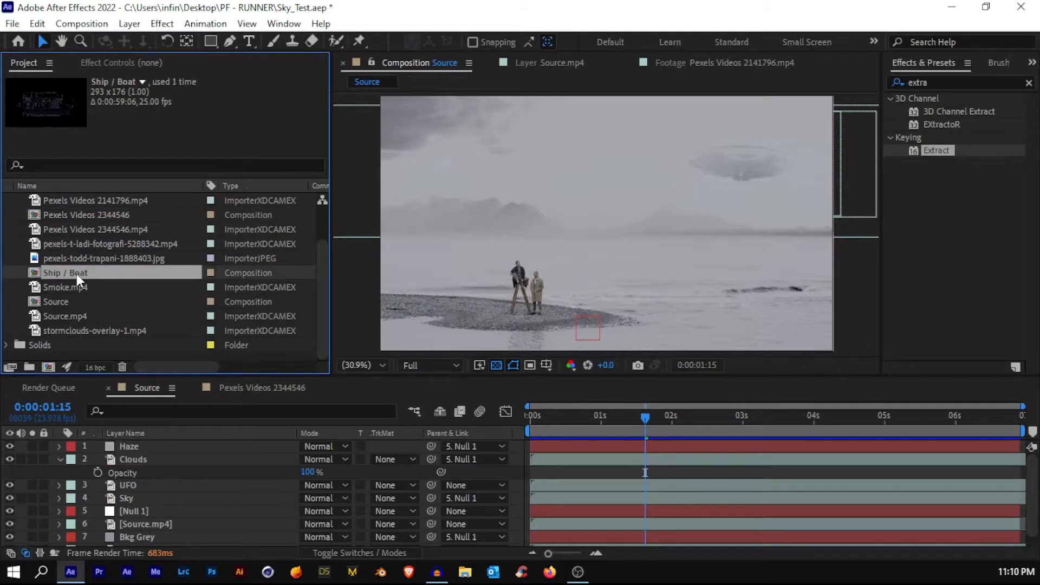
pyautogui.moveTo(76, 273); pyautogui.dragTo(149, 453)
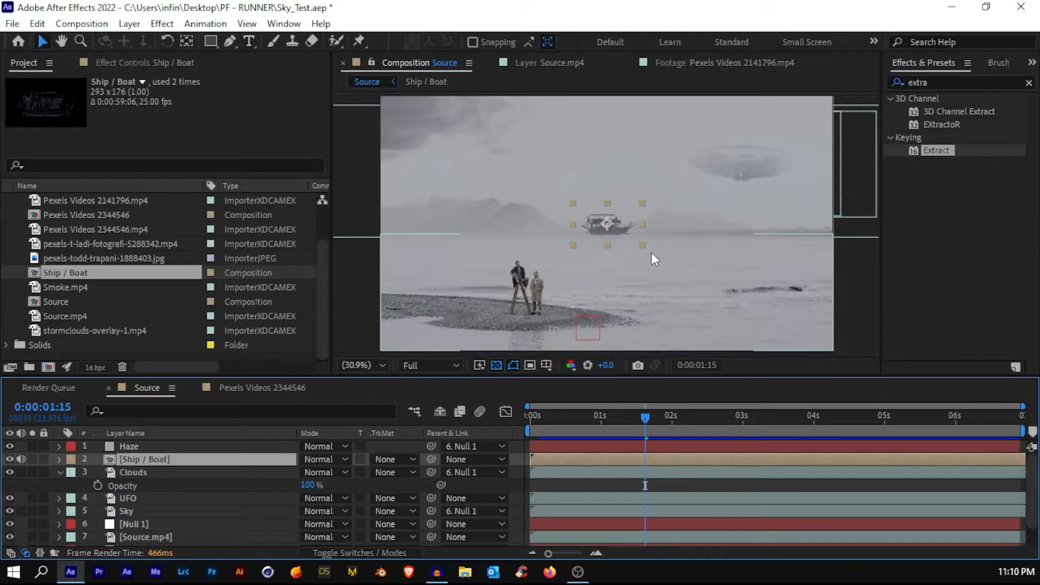
pyautogui.moveTo(616, 236); pyautogui.dragTo(714, 256)
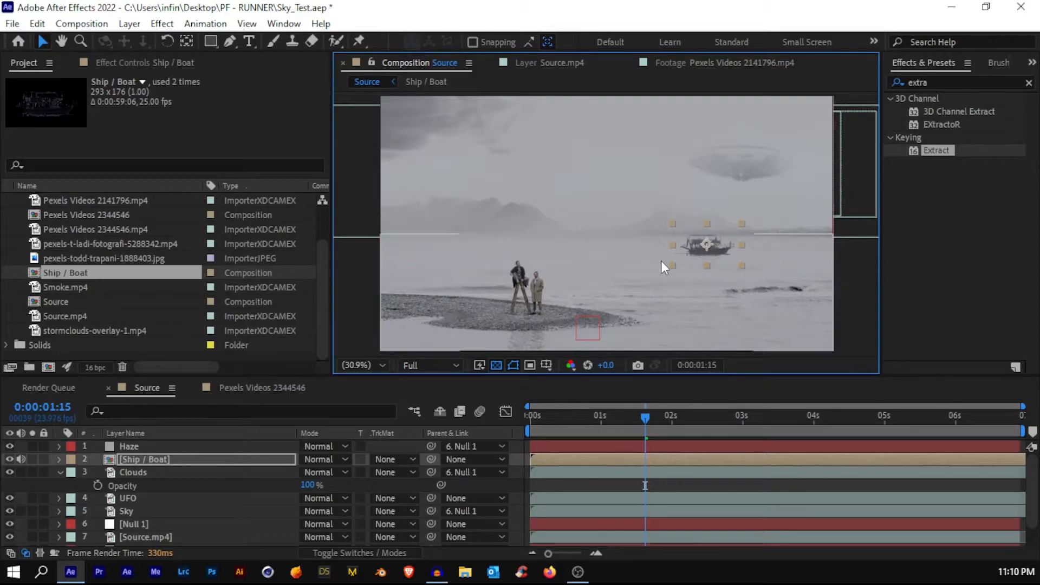
# Flip the Ship / Boat layer horizontally, scale it down by about a quarter and fit the whole frame in view.
pyautogui.rightClick(641, 459)
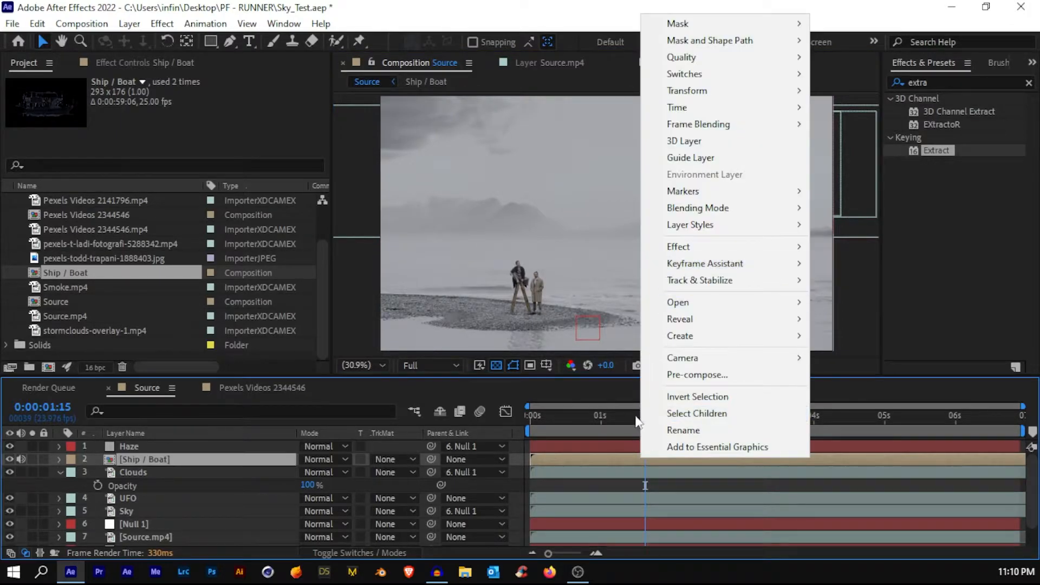
pyautogui.moveTo(696, 92)
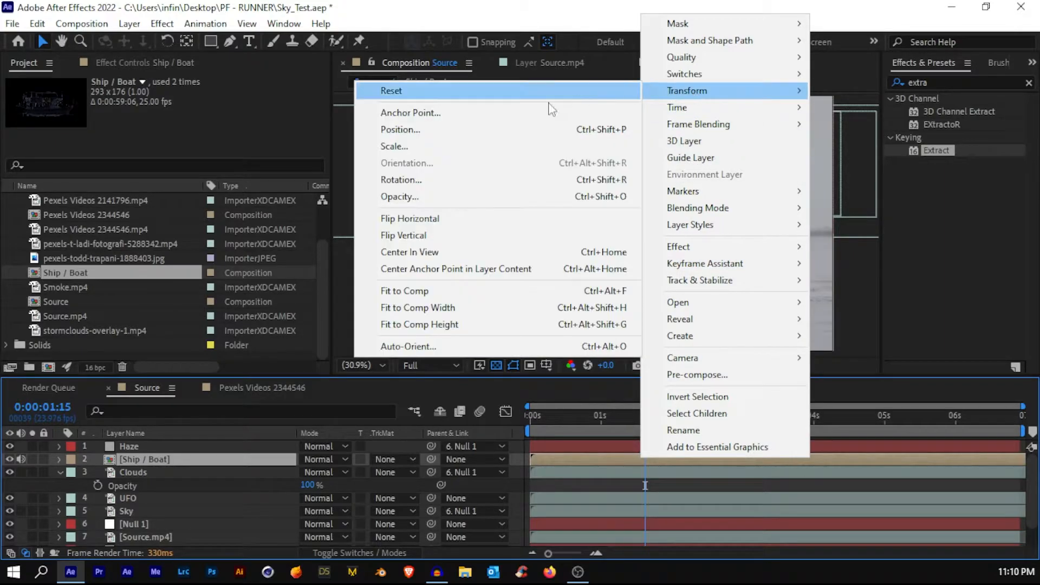
pyautogui.click(439, 219)
pyautogui.scroll(3, 712, 246)
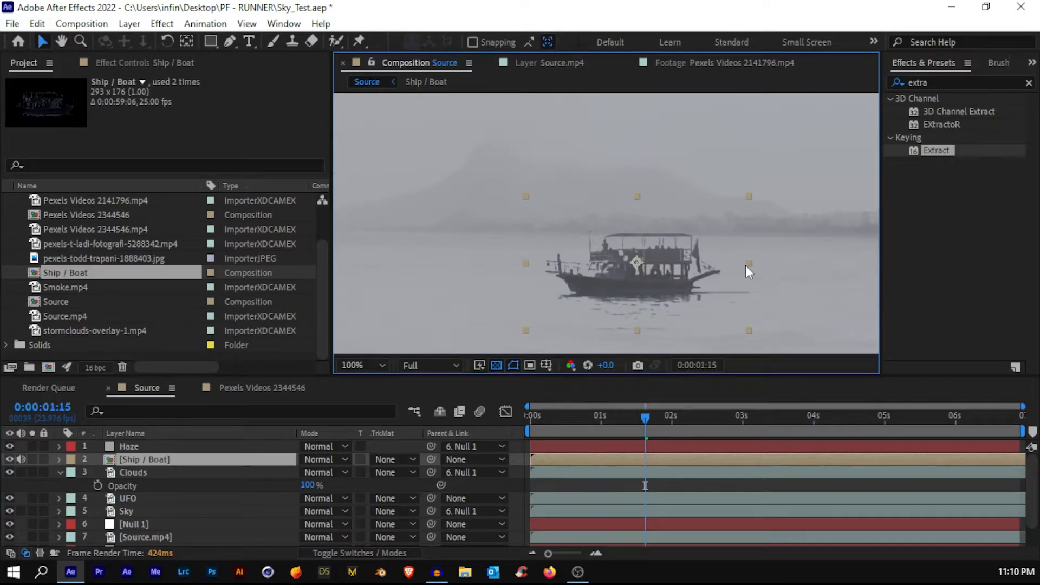
pyautogui.moveTo(742, 265); pyautogui.dragTo(717, 268)
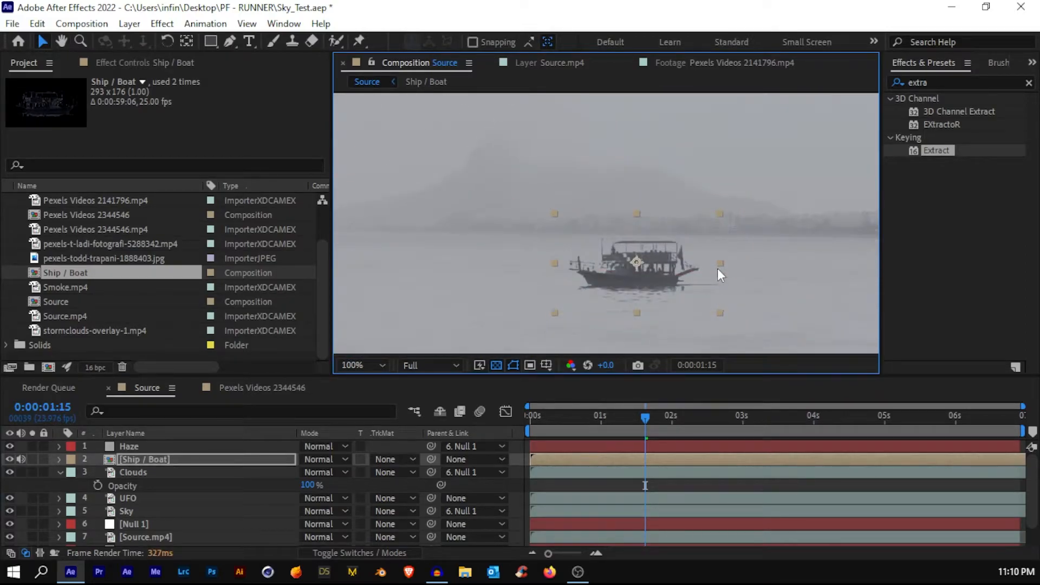
pyautogui.scroll(-4, 717, 268)
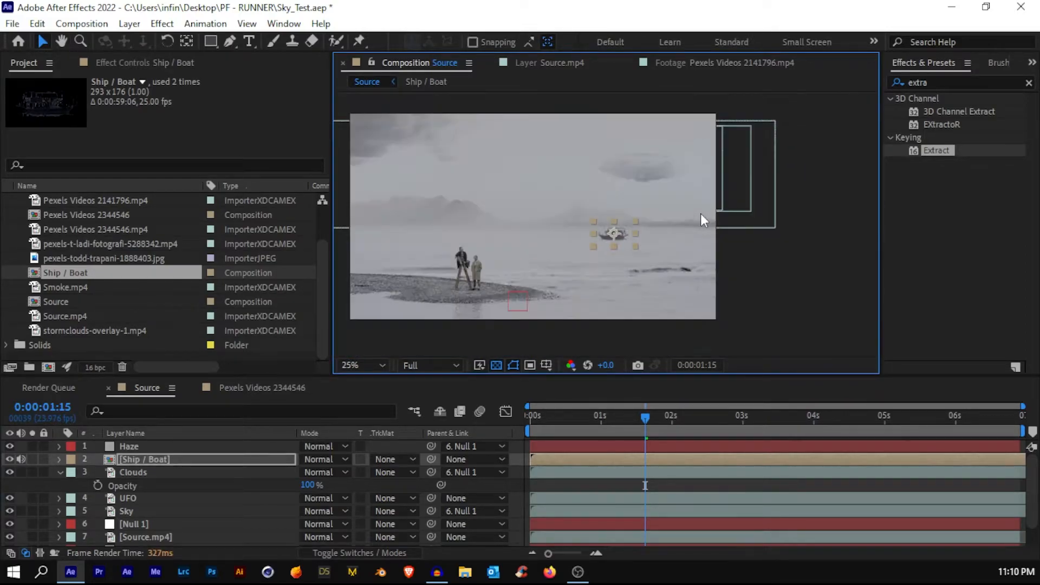
pyautogui.click(382, 363)
pyautogui.click(372, 94)
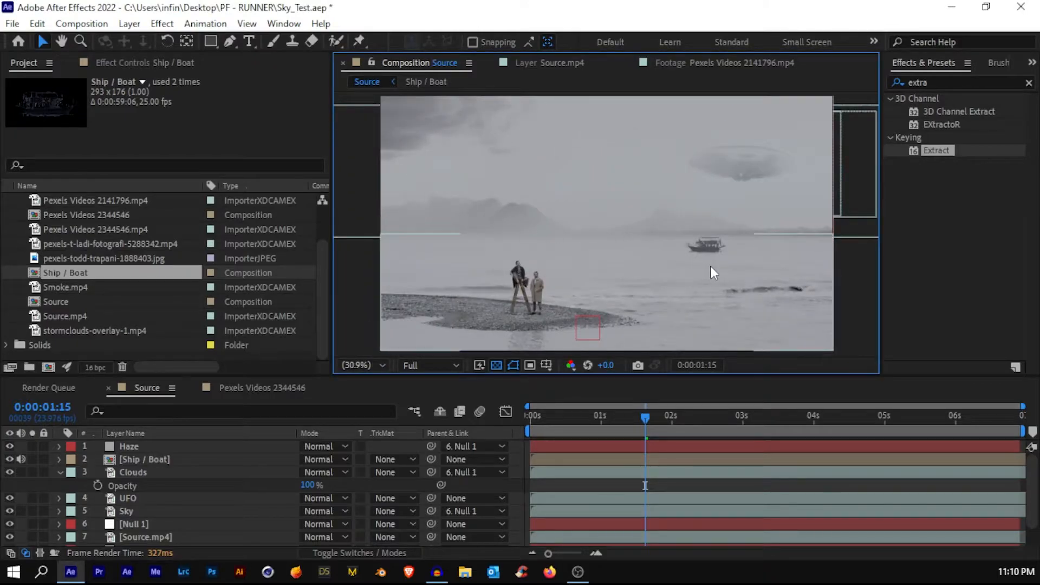
# Soften the boat's key inside the Ship / Boat composition by setting Extract's White Point to 63 and White Softness to 36.
pyautogui.scroll(3, 717, 265)
pyautogui.moveTo(871, 292); pyautogui.dragTo(461, 261)
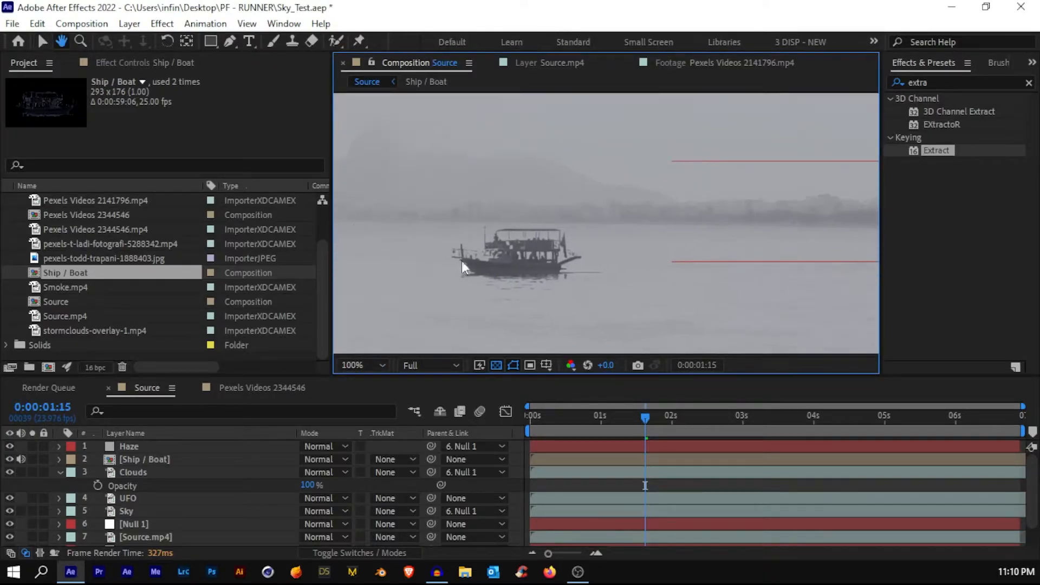
pyautogui.scroll(1, 462, 261)
pyautogui.moveTo(450, 339); pyautogui.dragTo(587, 259)
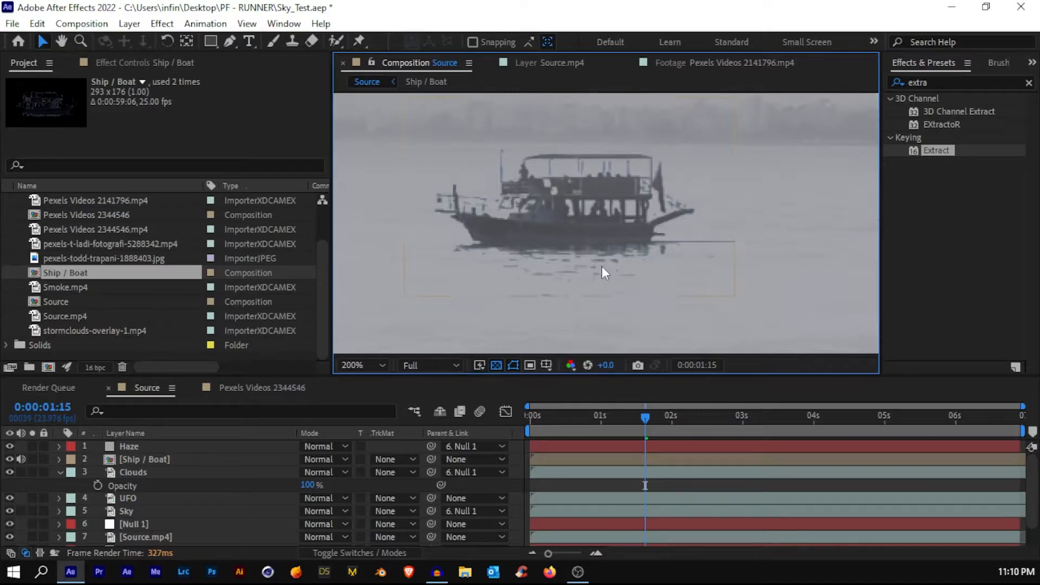
pyautogui.doubleClick(109, 277)
pyautogui.click(211, 446)
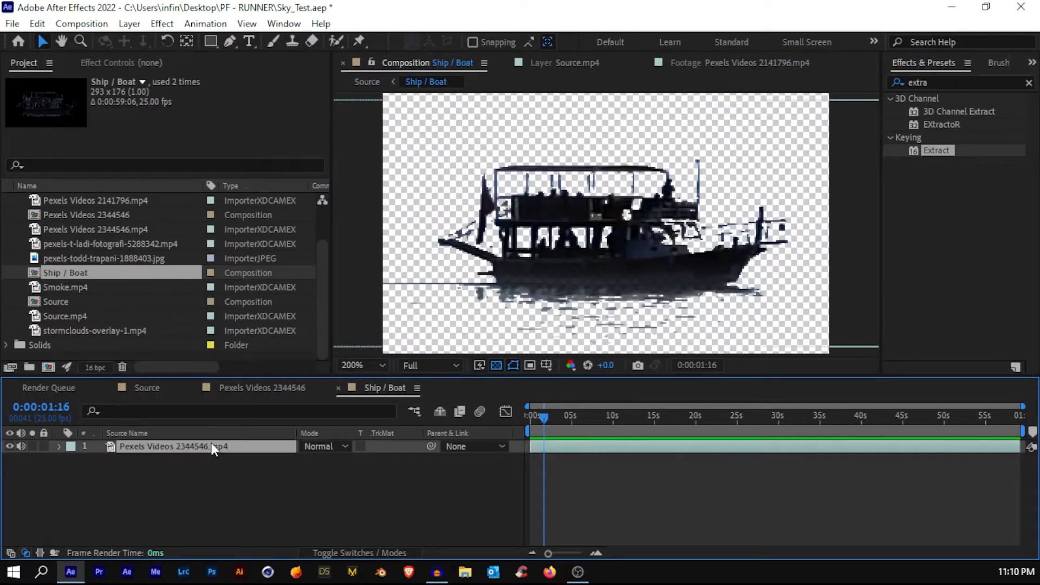
pyautogui.click(179, 63)
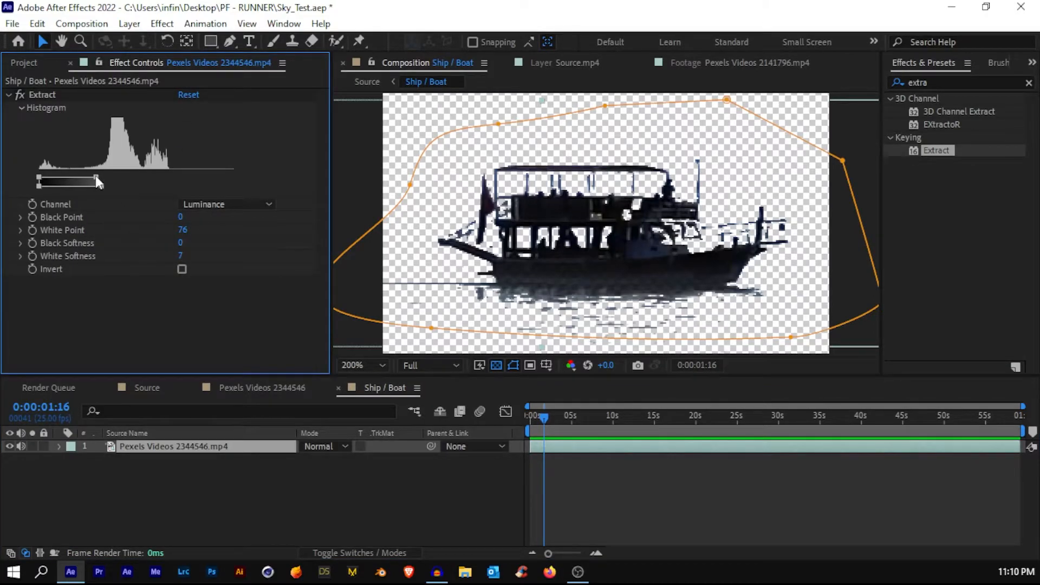
pyautogui.moveTo(96, 176)
pyautogui.mouseDown()
pyautogui.moveTo(84, 178)
pyautogui.moveTo(113, 182)
pyautogui.mouseUp()
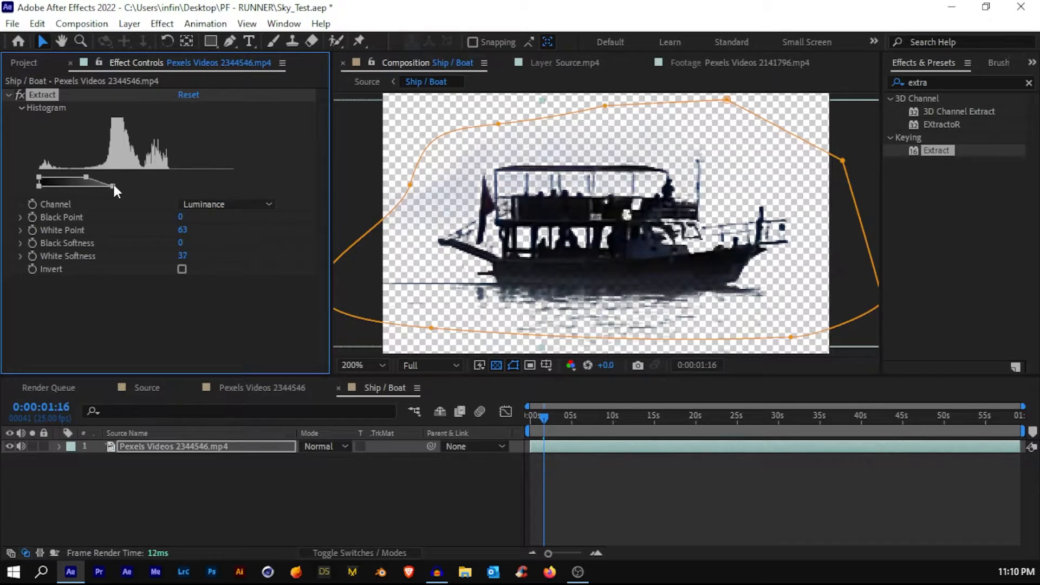
# Return to the Source composition and inspect the boat's softened edges against the water and haze.
pyautogui.click(249, 483)
pyautogui.press('Tab')
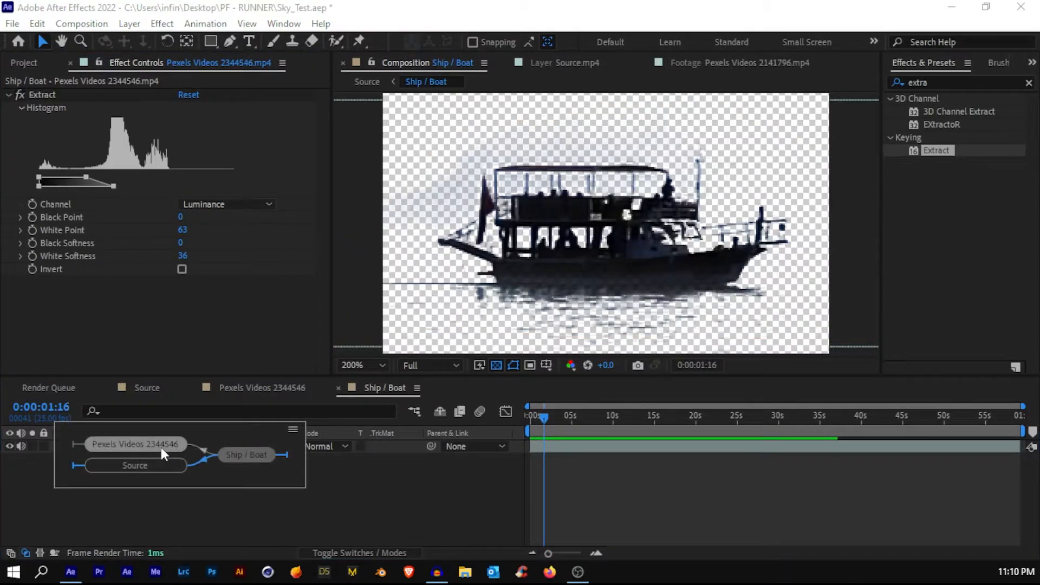
pyautogui.click(138, 464)
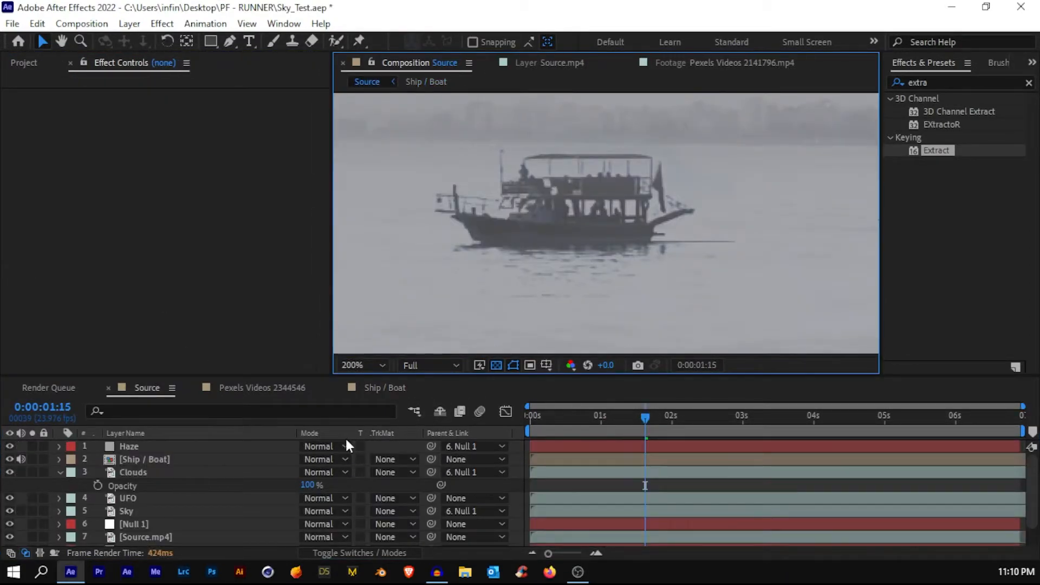
pyautogui.scroll(-6, 510, 273)
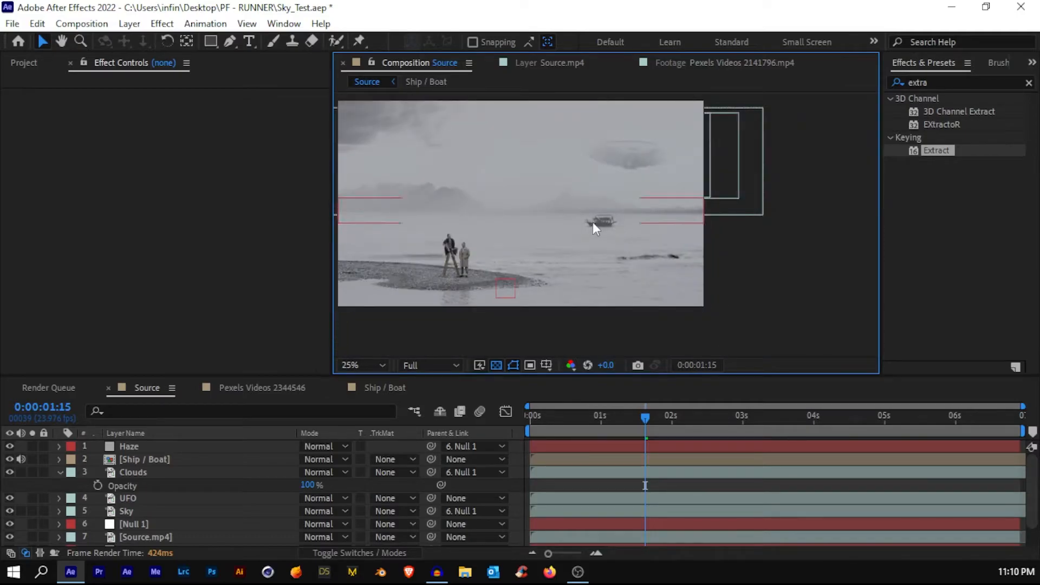
pyautogui.scroll(6, 617, 217)
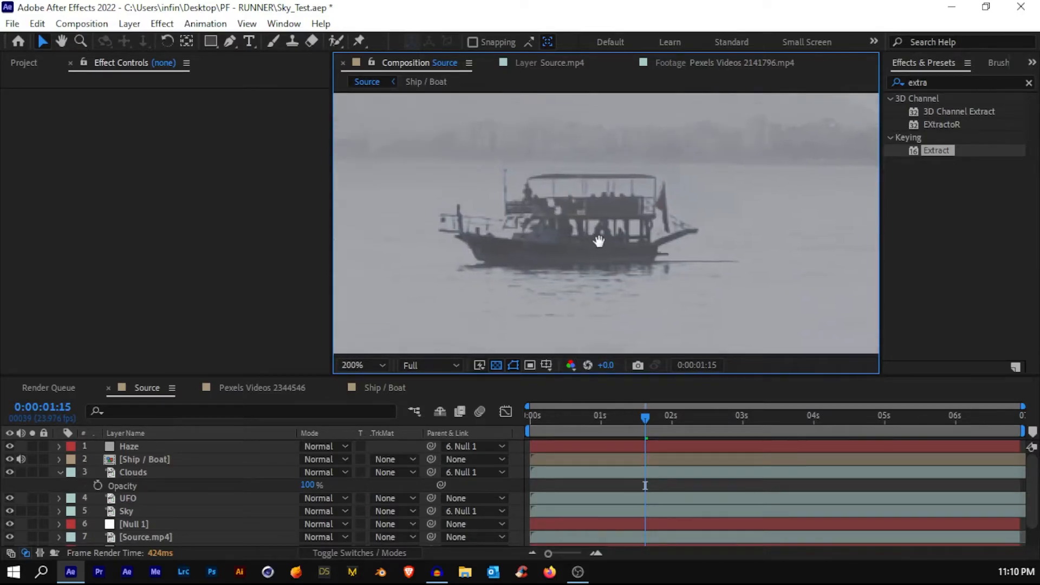
# Find the Tritone effect and apply it to the Ship / Boat layer.
pyautogui.click(941, 82)
pyautogui.write('trit')
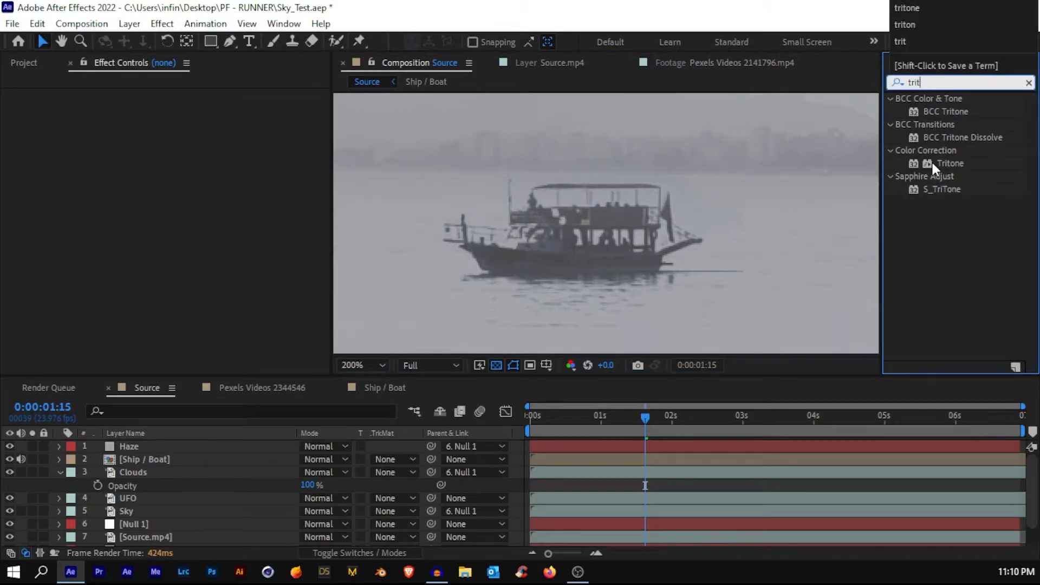
pyautogui.moveTo(932, 160); pyautogui.dragTo(147, 459)
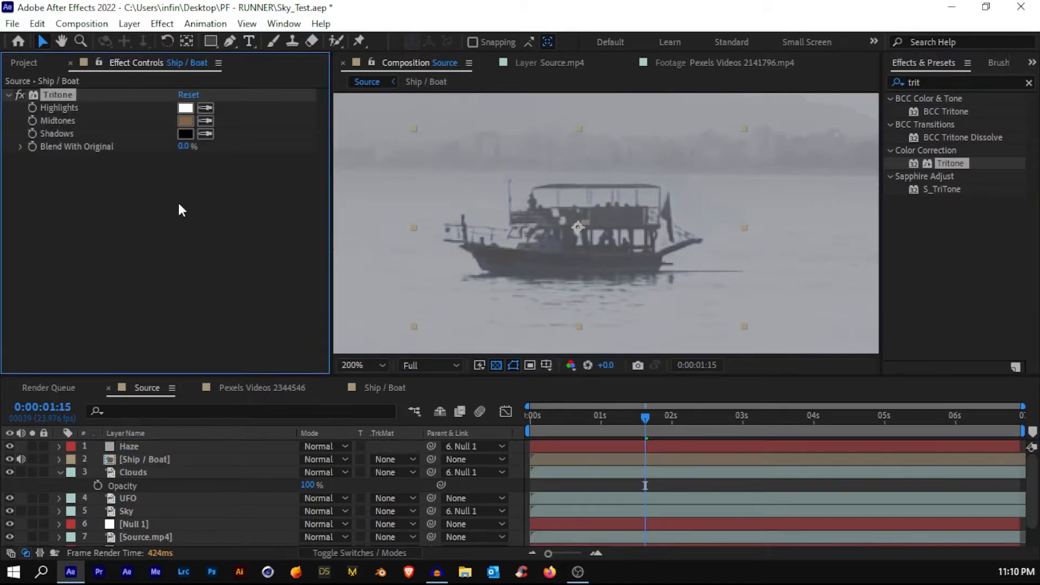
# Sample Tritone's Highlights and Midtones colors for the boat from the surrounding hazy background.
pyautogui.scroll(-2, 552, 264)
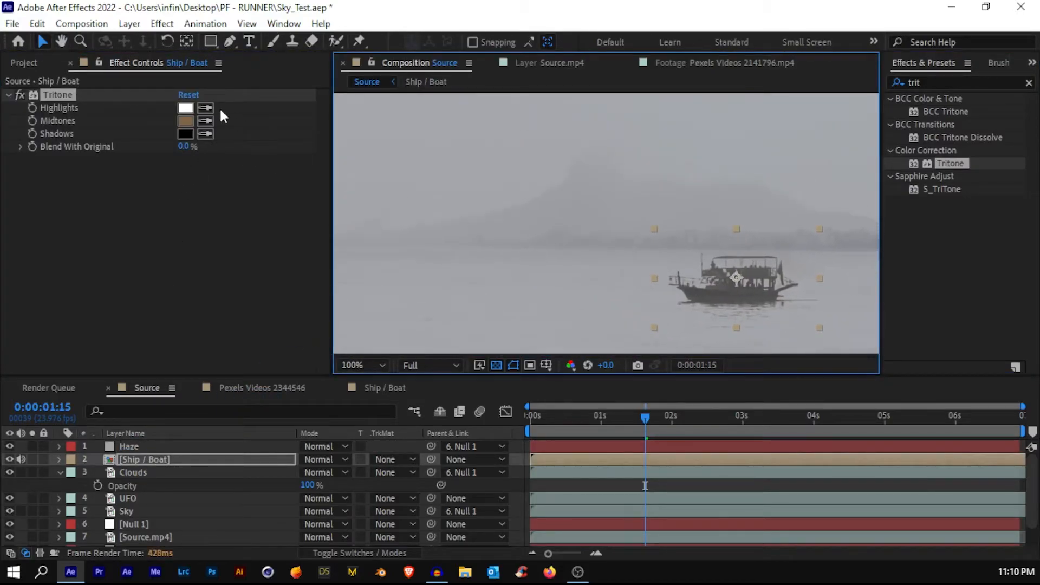
pyautogui.click(205, 108)
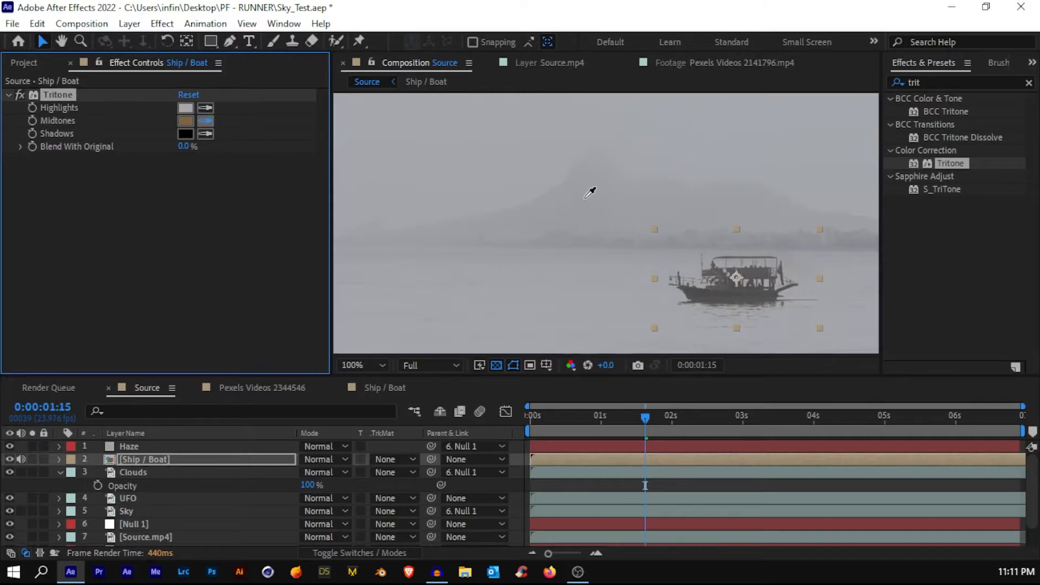
pyautogui.moveTo(737, 281); pyautogui.dragTo(695, 257)
# Sample Tritone's Shadows color from the dark distant shoreline beside the boat.
pyautogui.click(205, 134)
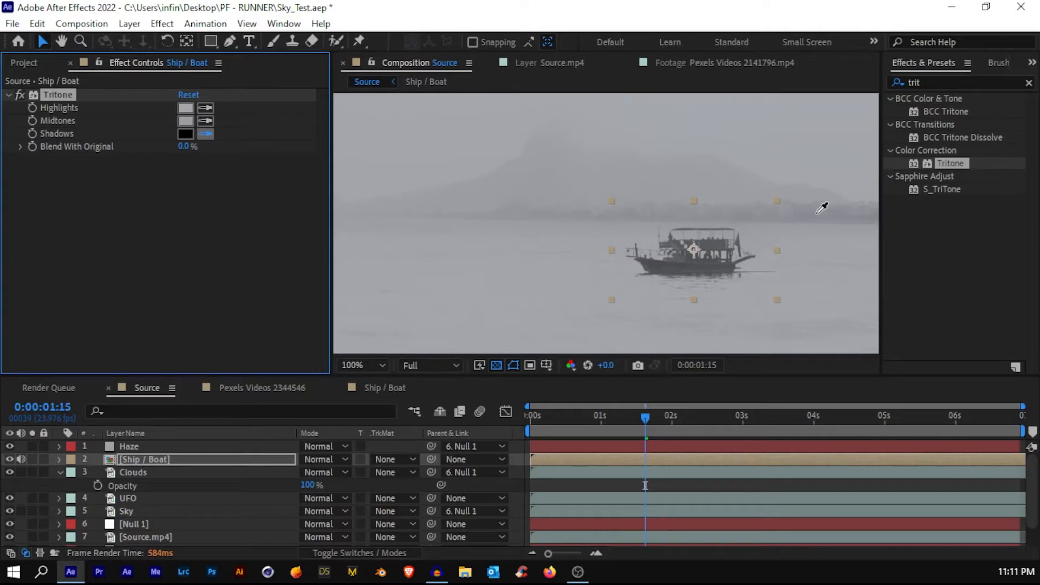
pyautogui.scroll(4, 817, 213)
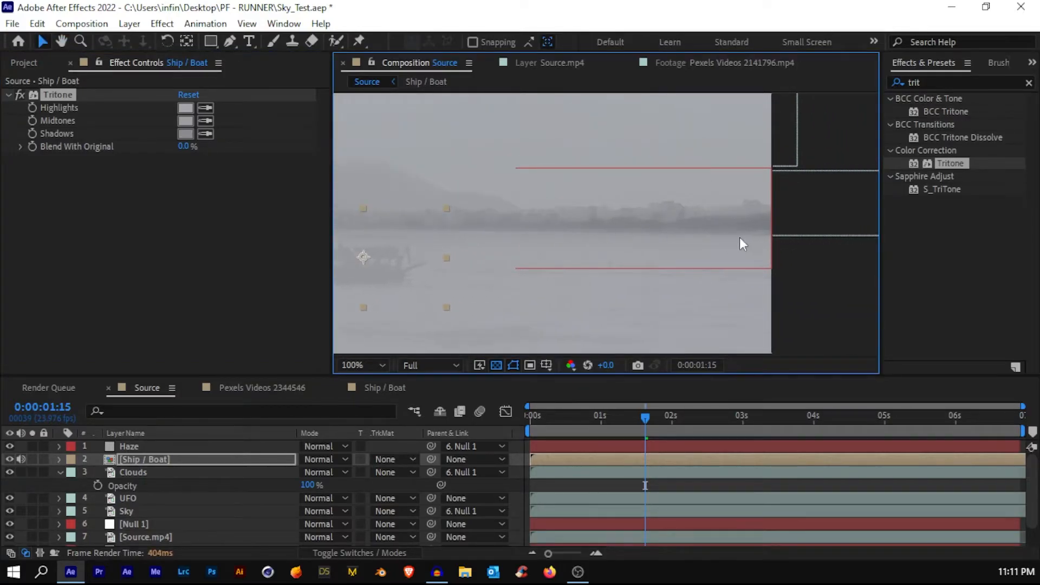
pyautogui.scroll(-2, 691, 247)
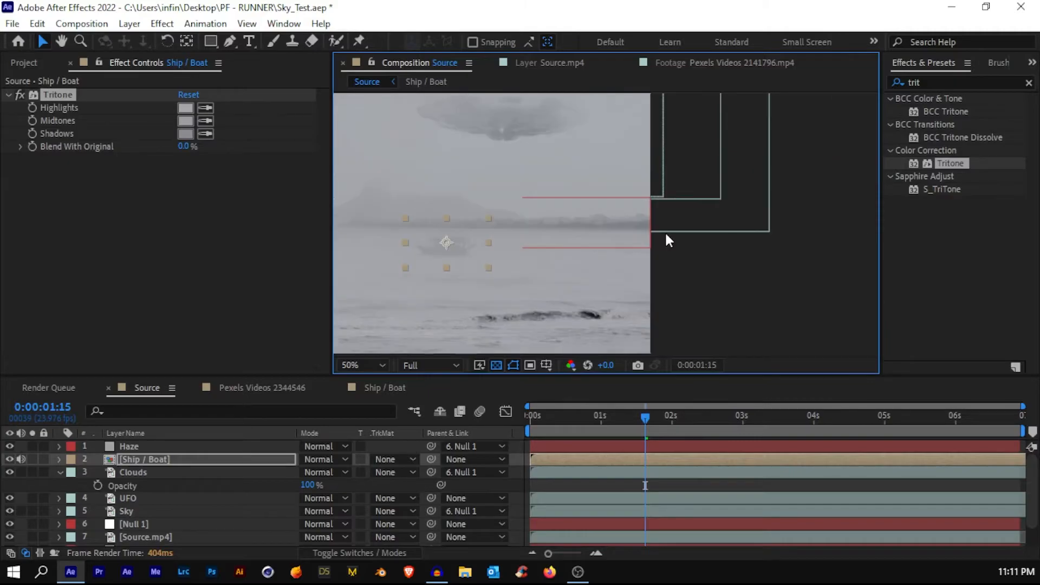
pyautogui.click(206, 134)
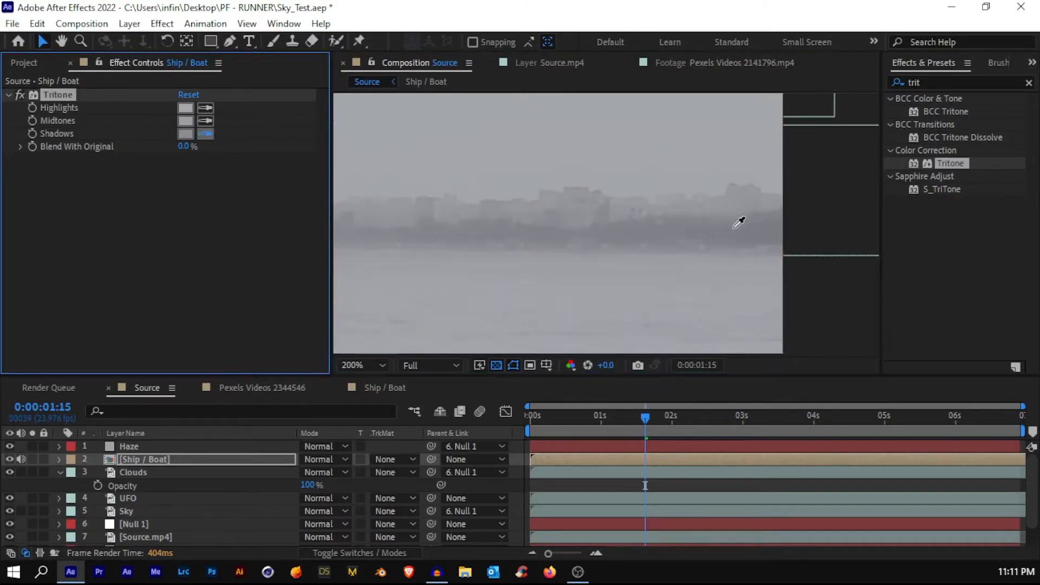
pyautogui.click(628, 224)
pyautogui.scroll(-2, 573, 239)
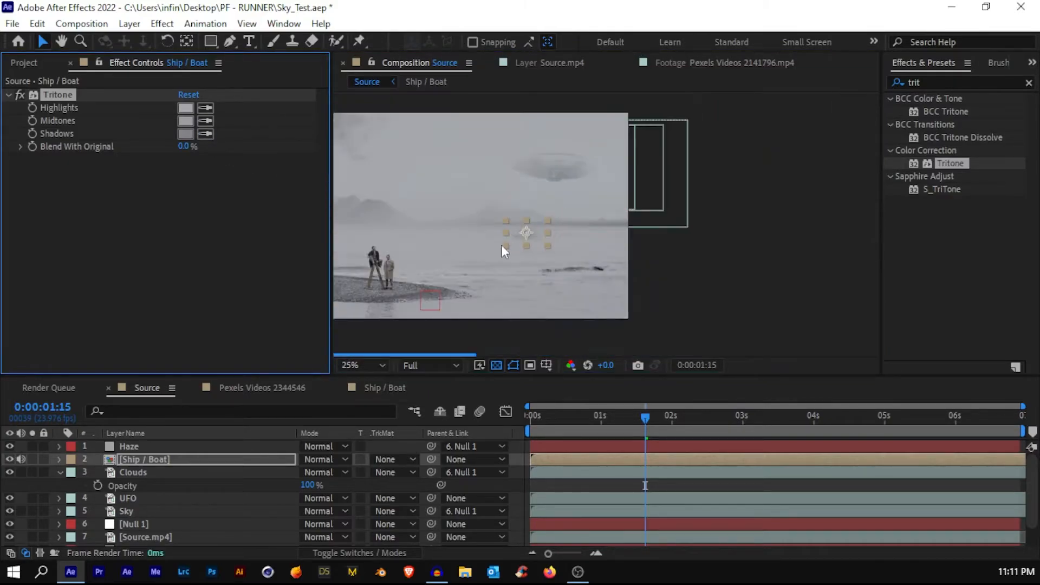
# Darken Tritone's Shadows color to 4E4F54 so the boat stands out from the haze.
pyautogui.click(185, 134)
pyautogui.moveTo(109, 402); pyautogui.dragTo(111, 434)
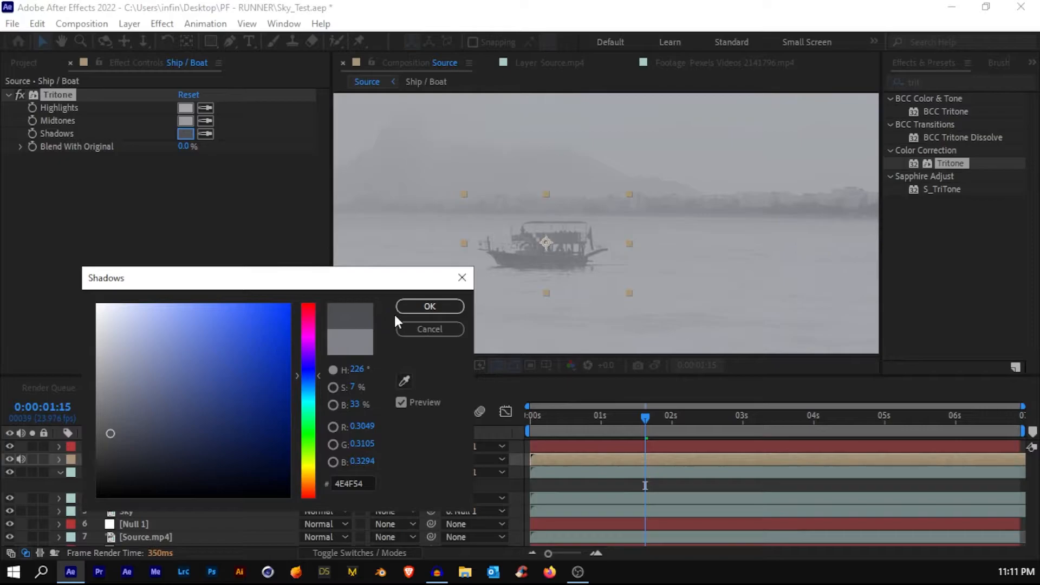
pyautogui.click(425, 307)
# Deselect the boat layer, fit the whole frame in view and widen the composition viewer.
pyautogui.scroll(-3, 630, 284)
pyautogui.click(743, 271)
pyautogui.moveTo(603, 296); pyautogui.dragTo(670, 303)
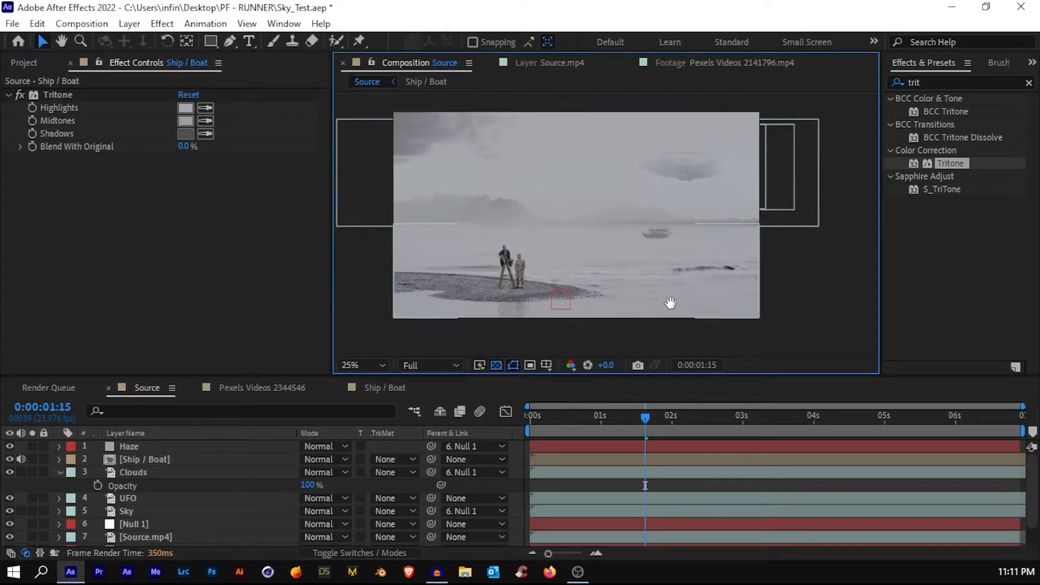
pyautogui.click(381, 366)
pyautogui.click(367, 93)
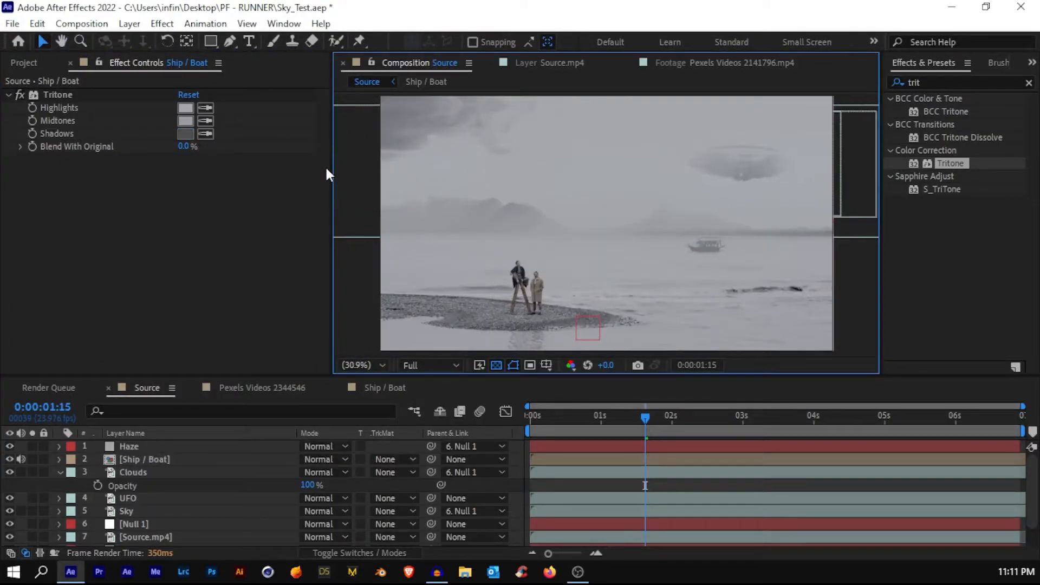
pyautogui.moveTo(332, 176); pyautogui.dragTo(210, 183)
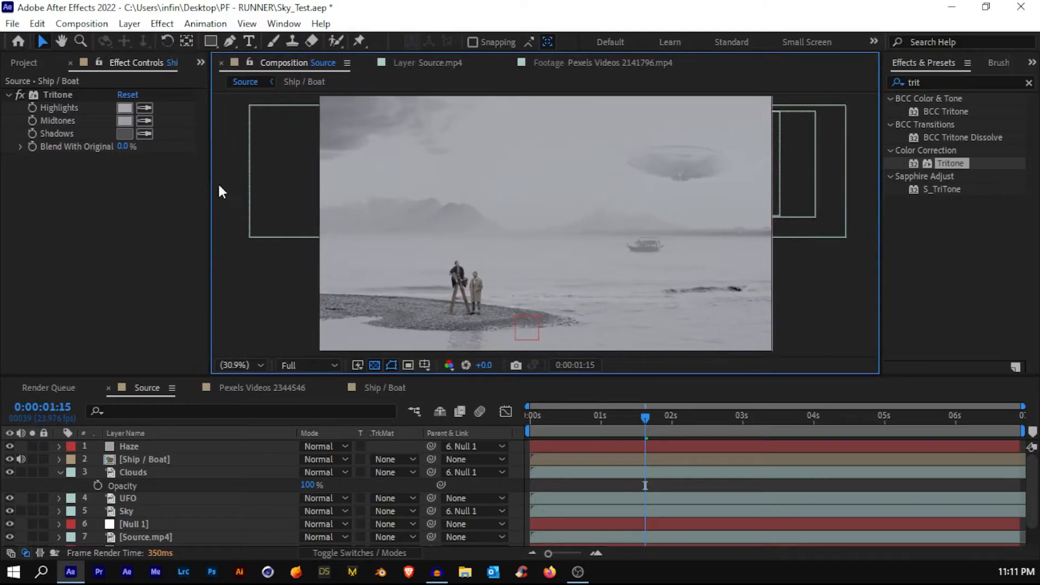
# Save the project and examine the recolored boat close up at the start of the composition.
pyautogui.hotkey('ctrl', 's')
pyautogui.press('Home')
pyautogui.press('.')
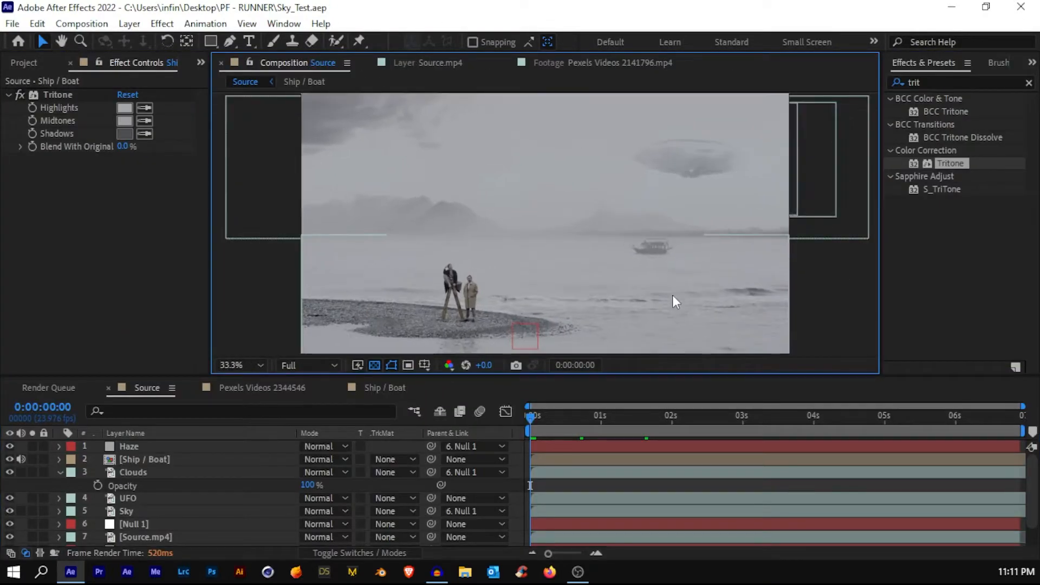
pyautogui.scroll(2, 672, 295)
pyautogui.moveTo(697, 291); pyautogui.dragTo(379, 229)
pyautogui.scroll(1, 520, 268)
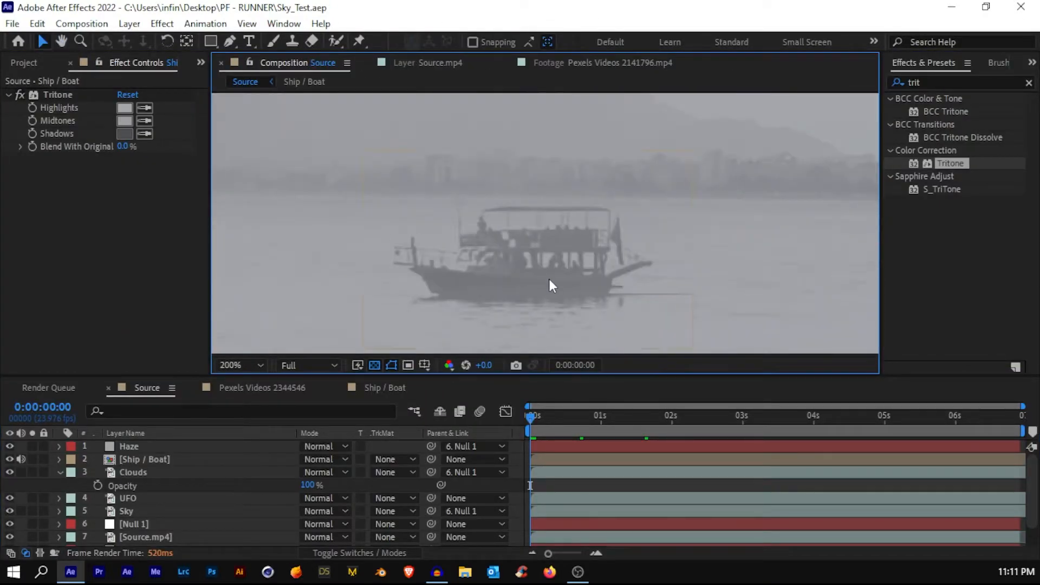
pyautogui.moveTo(553, 248); pyautogui.dragTo(558, 232)
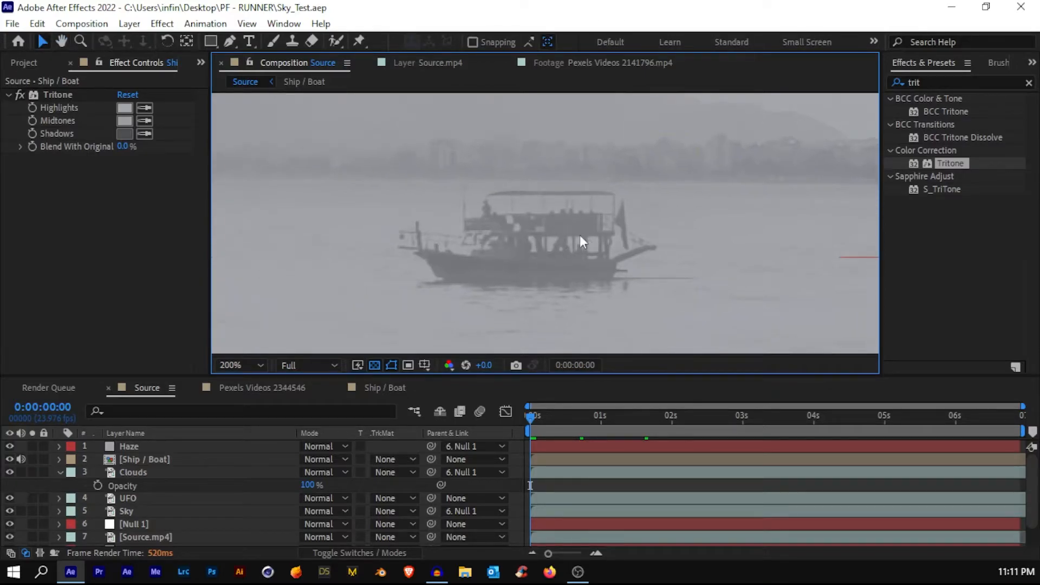
# Apply Fast Box Blur to the Ship / Boat layer with a Blur Radius of 0.2.
pyautogui.moveTo(950, 84); pyautogui.dragTo(869, 84)
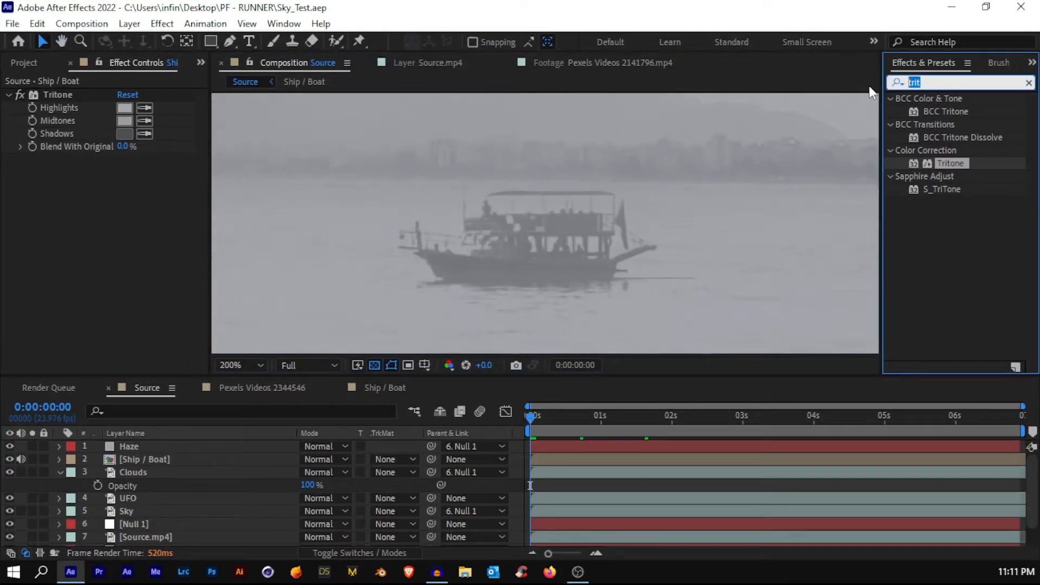
pyautogui.write('fast')
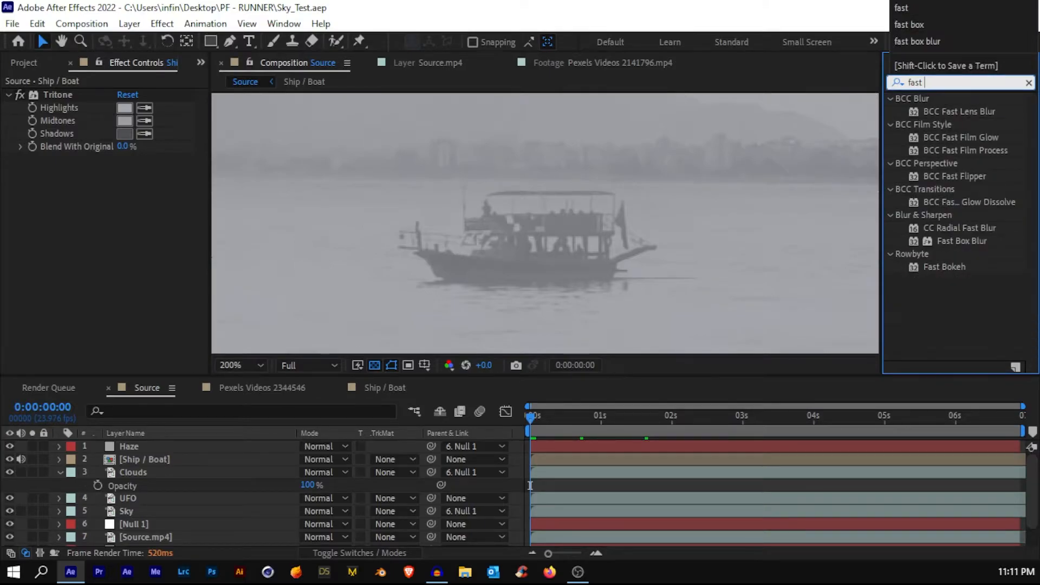
pyautogui.write(' box bl')
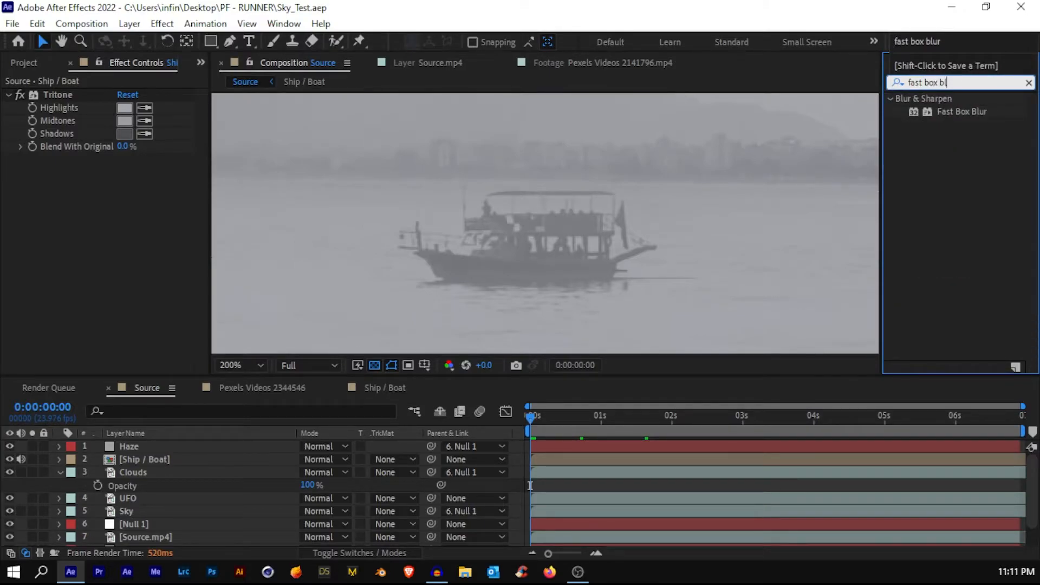
pyautogui.write('ur')
pyautogui.moveTo(961, 112); pyautogui.dragTo(155, 460)
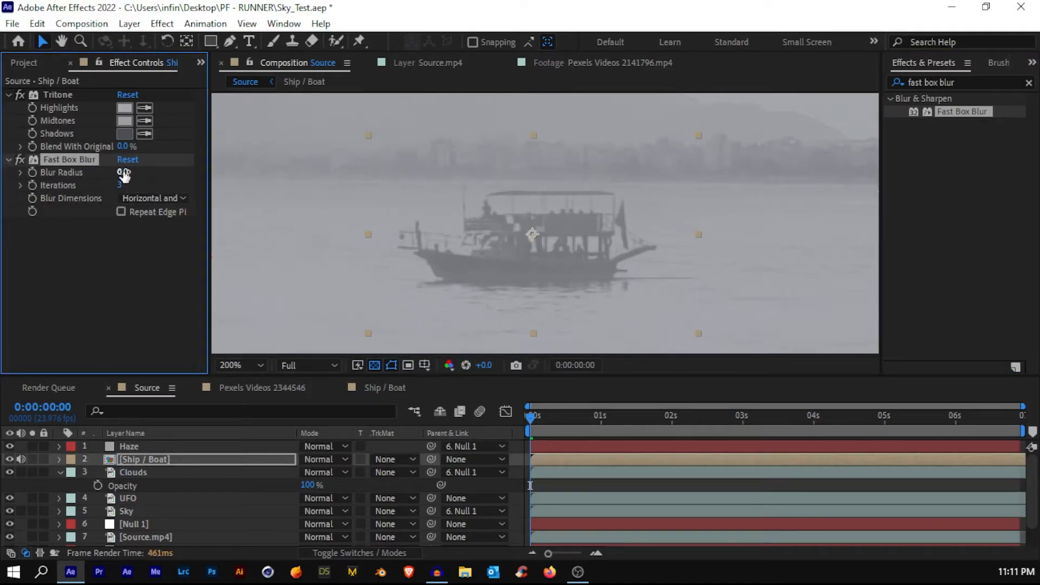
pyautogui.write('.5')
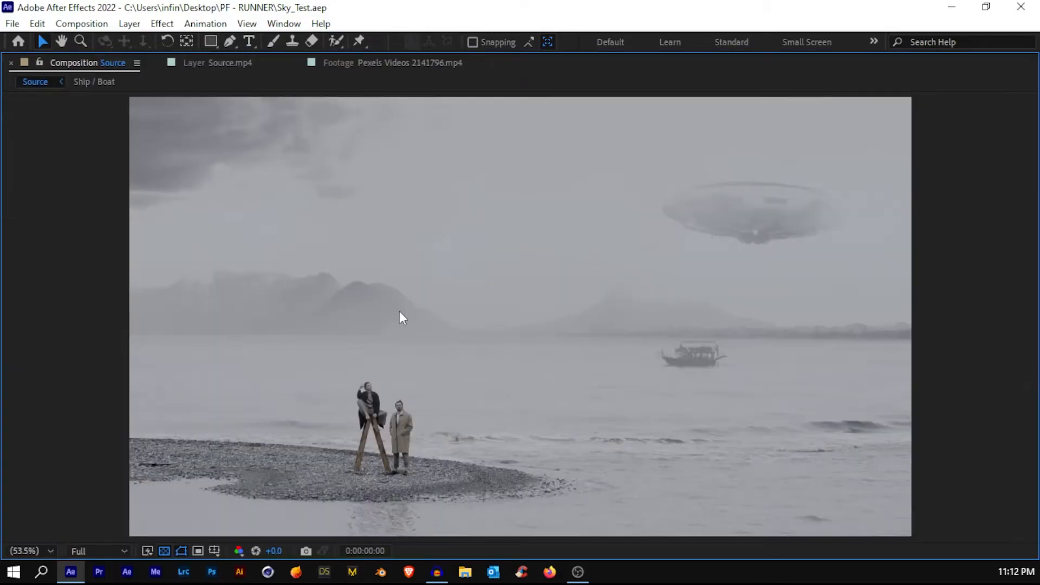
# Play back the enlarged composite and examine how the boat and the two people blend with the haze.
pyautogui.press('space')
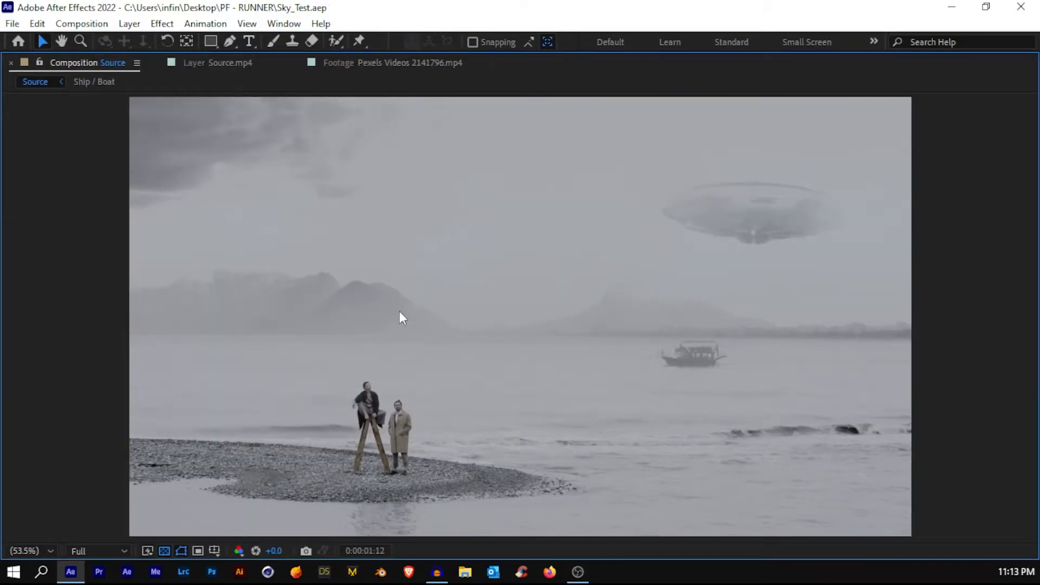
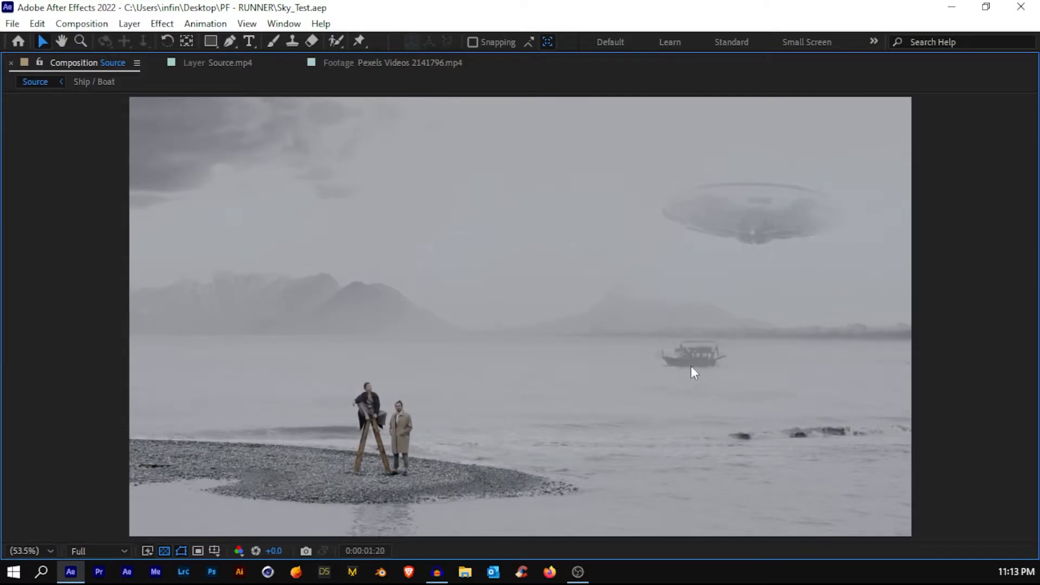
pyautogui.scroll(2, 691, 365)
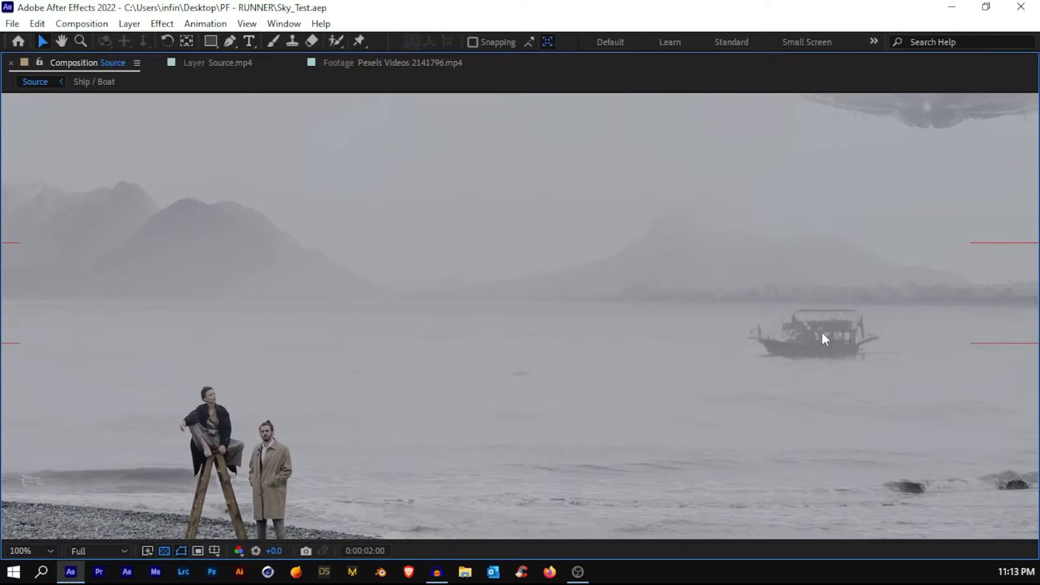
pyautogui.scroll(-2, 704, 346)
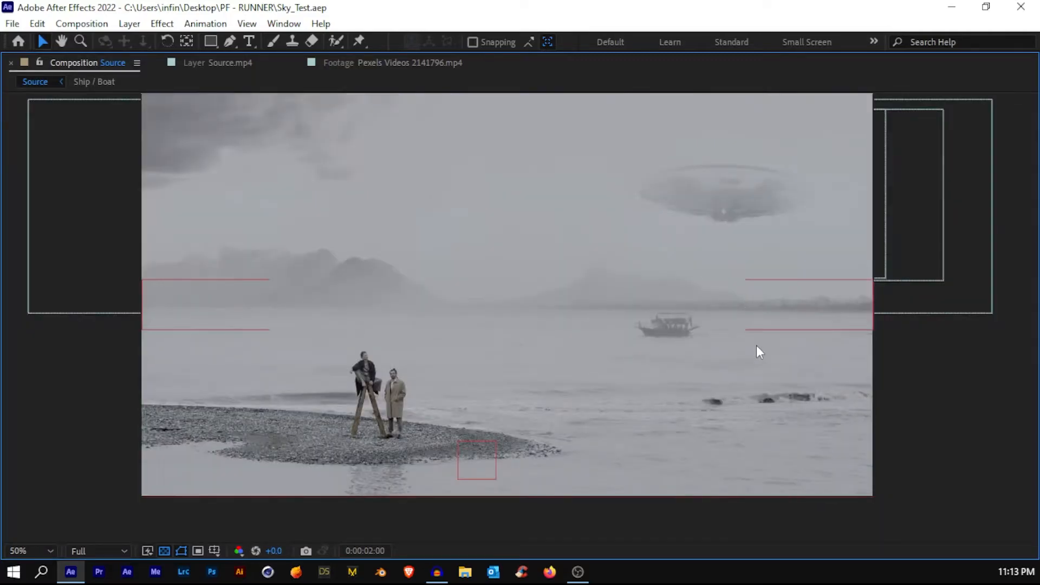
pyautogui.moveTo(545, 341); pyautogui.dragTo(675, 281)
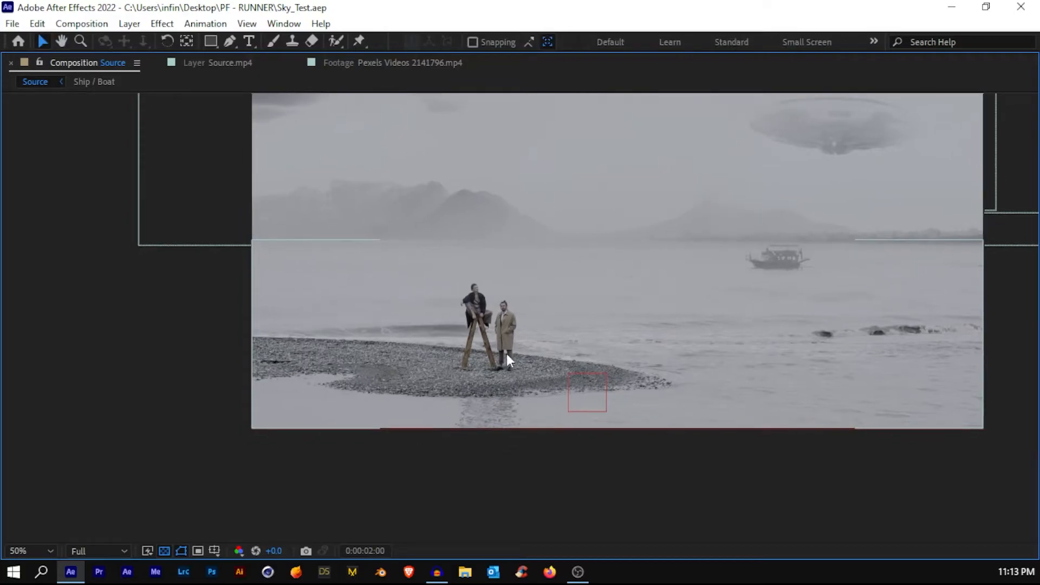
pyautogui.scroll(4, 506, 353)
pyautogui.press('v')
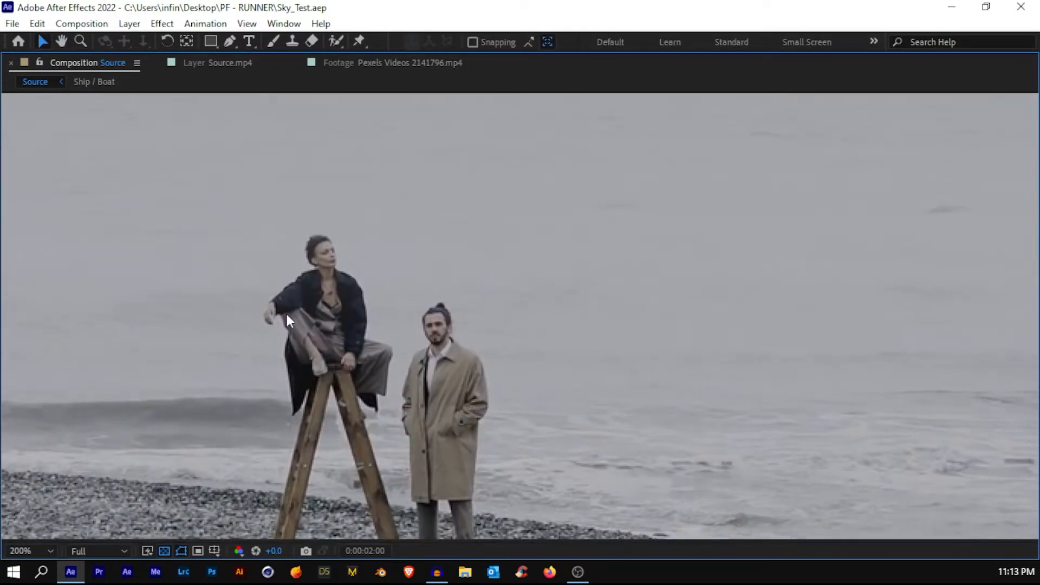
pyautogui.scroll(-4, 540, 314)
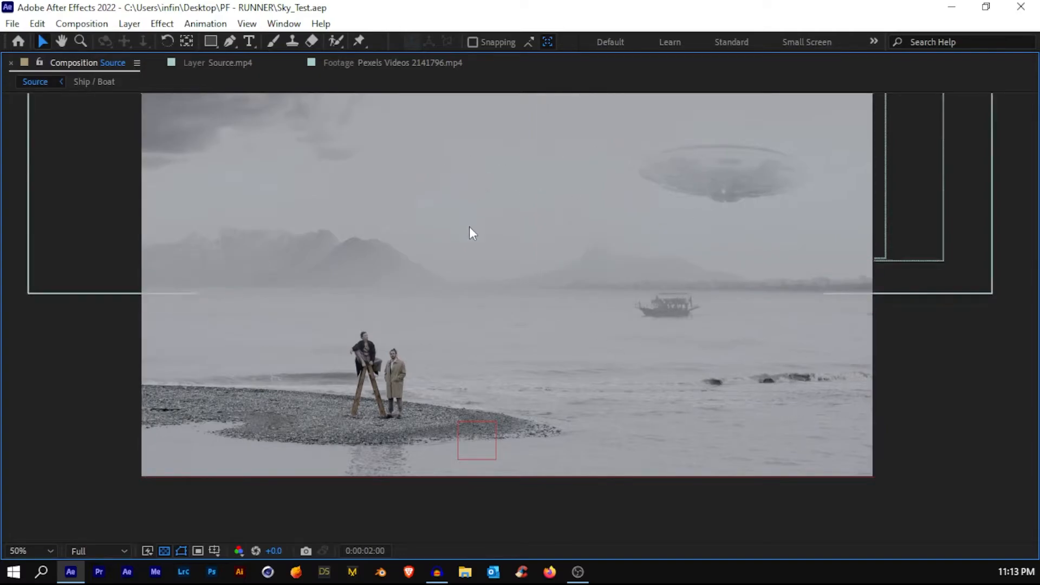
pyautogui.scroll(2, 457, 385)
pyautogui.moveTo(381, 400); pyautogui.dragTo(439, 340)
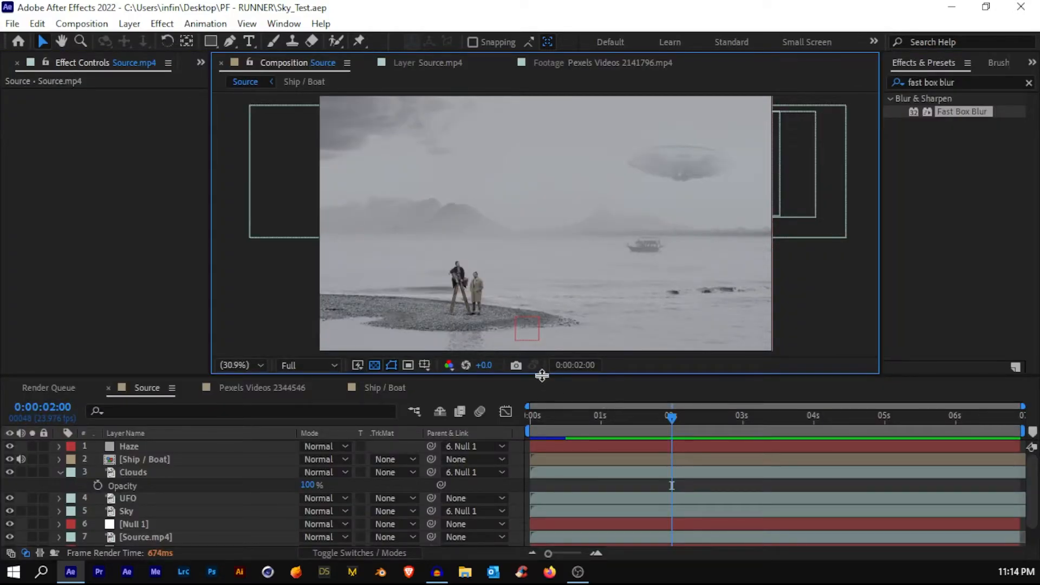
# Collapse the Clouds layer's properties and parent the Ship / Boat layer to Null 1.
pyautogui.moveTo(541, 373); pyautogui.dragTo(542, 405)
pyautogui.click(57, 504)
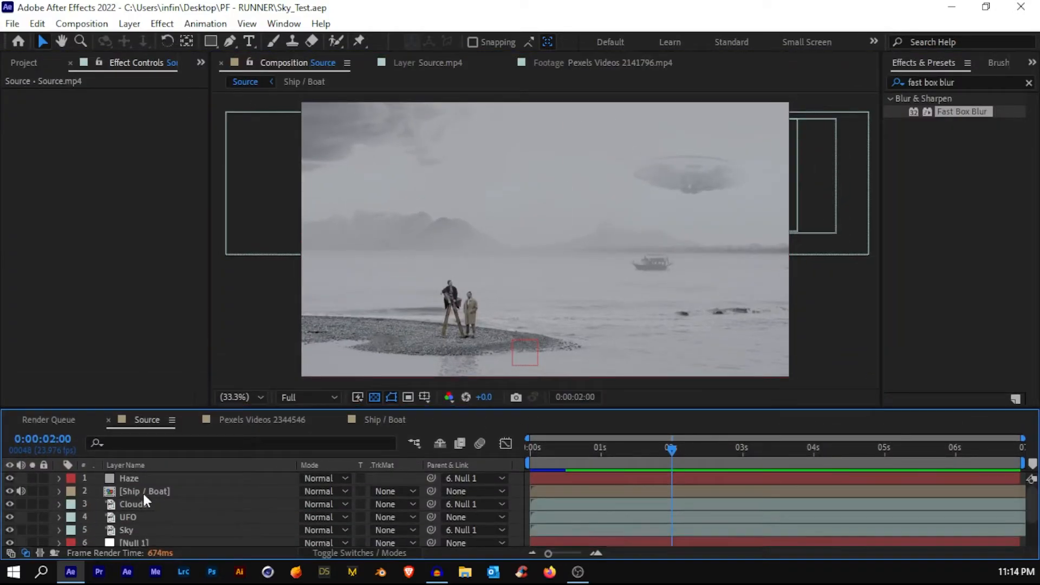
pyautogui.click(142, 492)
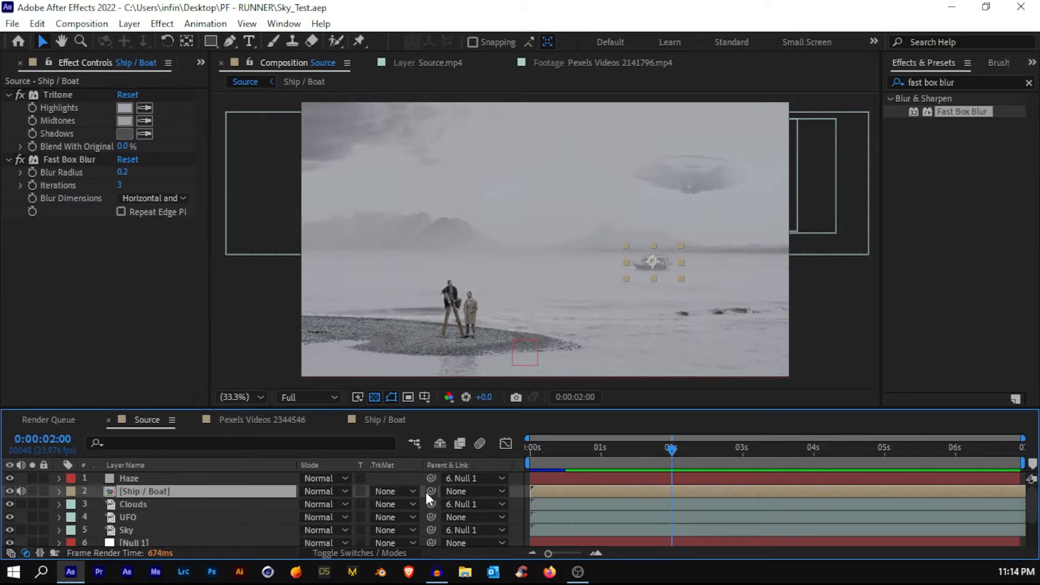
pyautogui.scroll(-2, 156, 537)
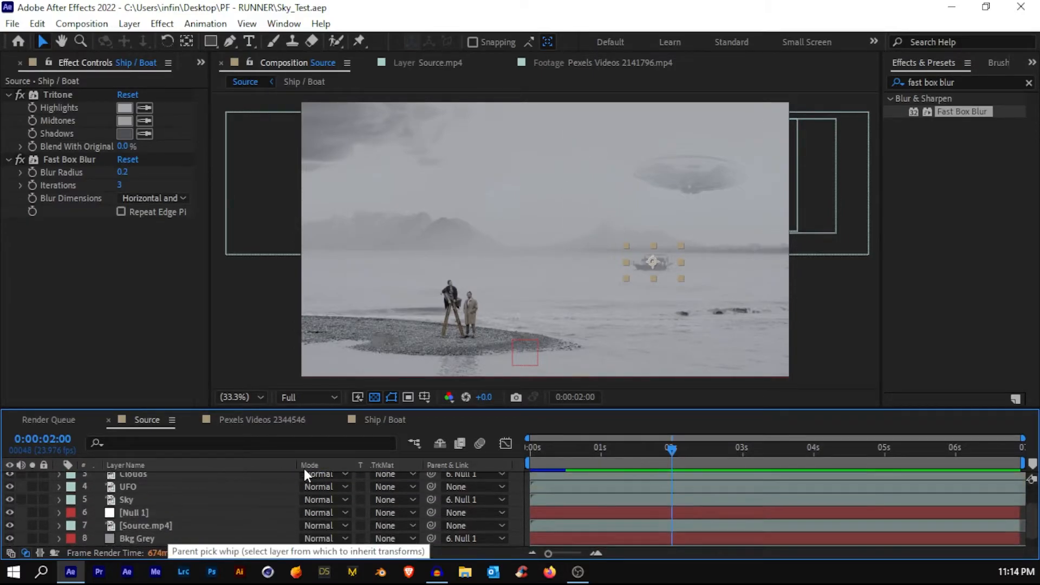
pyautogui.scroll(2, 346, 475)
pyautogui.moveTo(432, 484); pyautogui.dragTo(141, 510)
pyautogui.scroll(2, 430, 487)
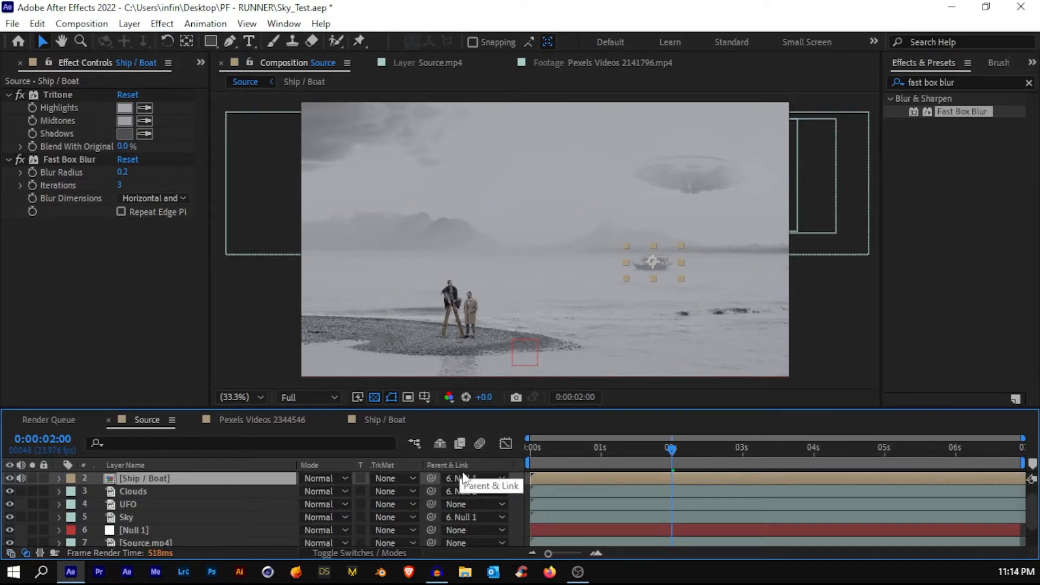
pyautogui.rightClick(282, 466)
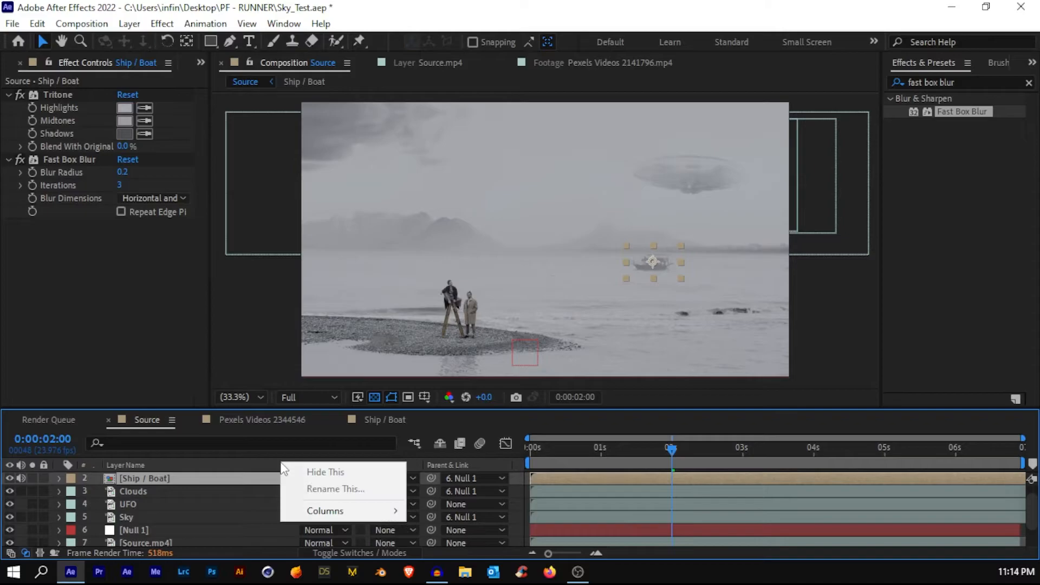
pyautogui.moveTo(302, 505)
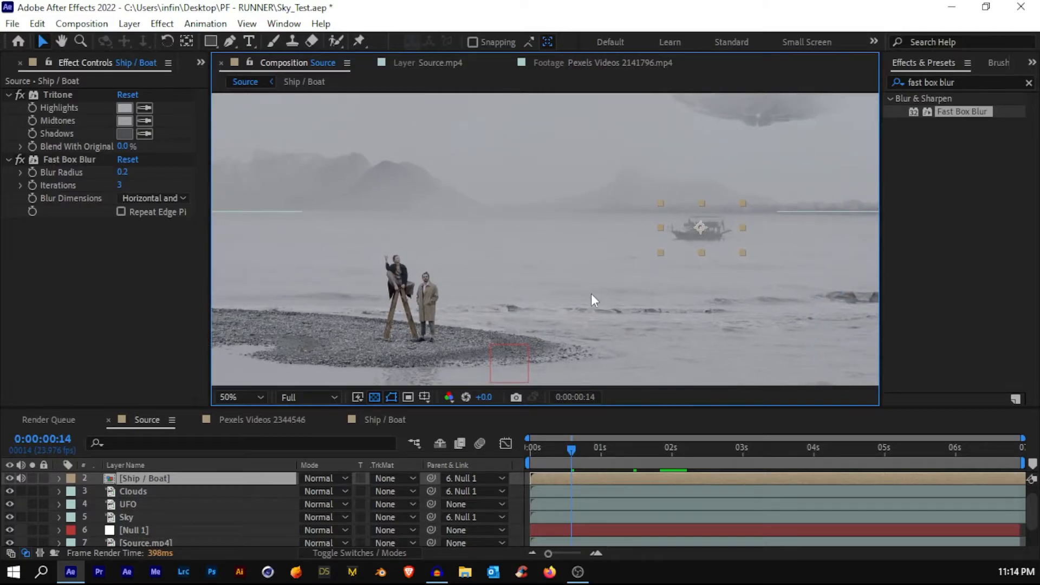
# Select the lowest Source.mp4 layer, beneath Bkg Grey, in the Source timeline.
pyautogui.scroll(-2, 144, 504)
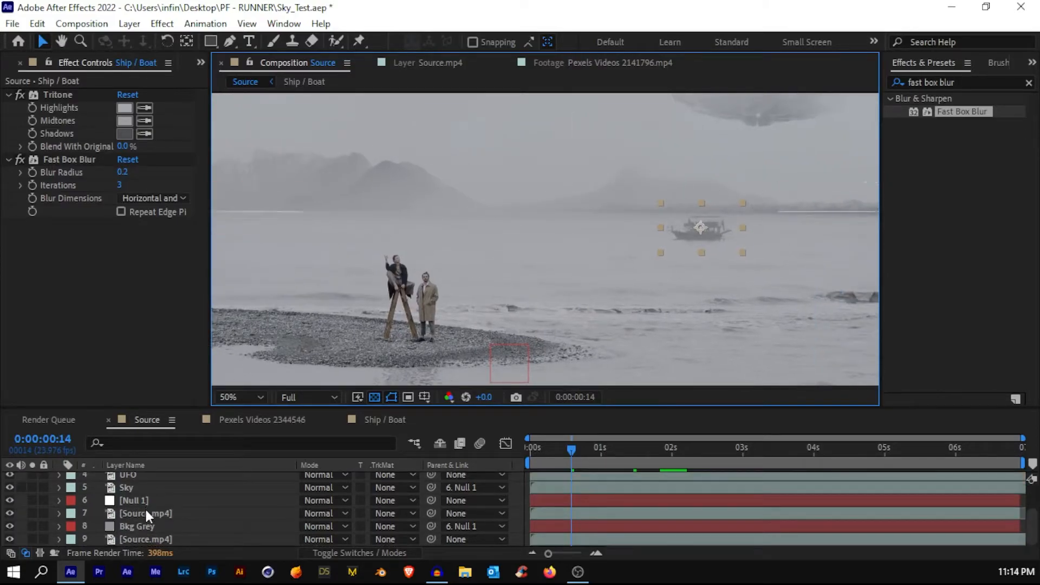
pyautogui.click(143, 538)
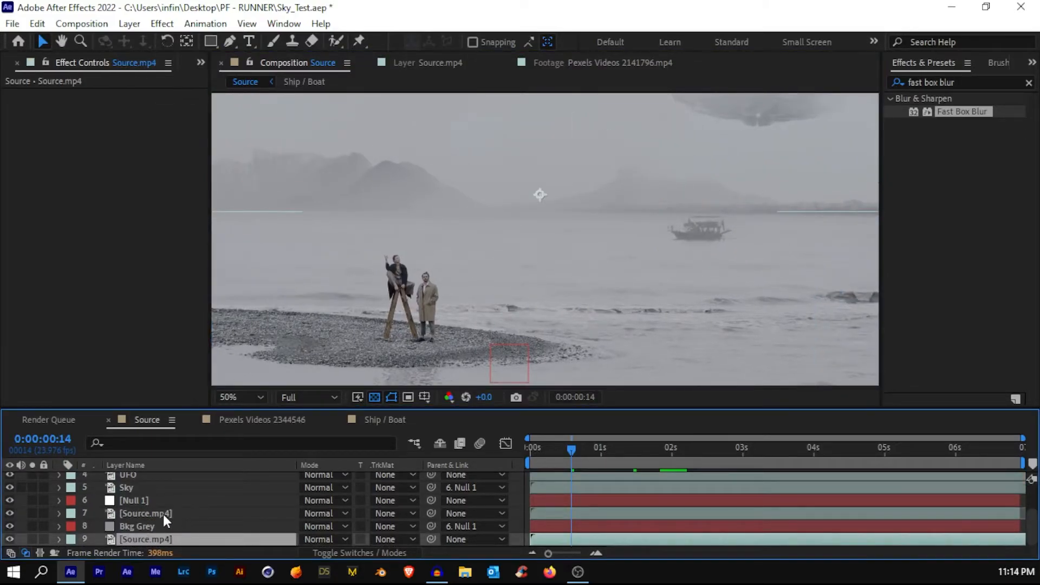
# Apply the Curves effect to the Source.mp4 layer directly below Null 1.
pyautogui.click(158, 514)
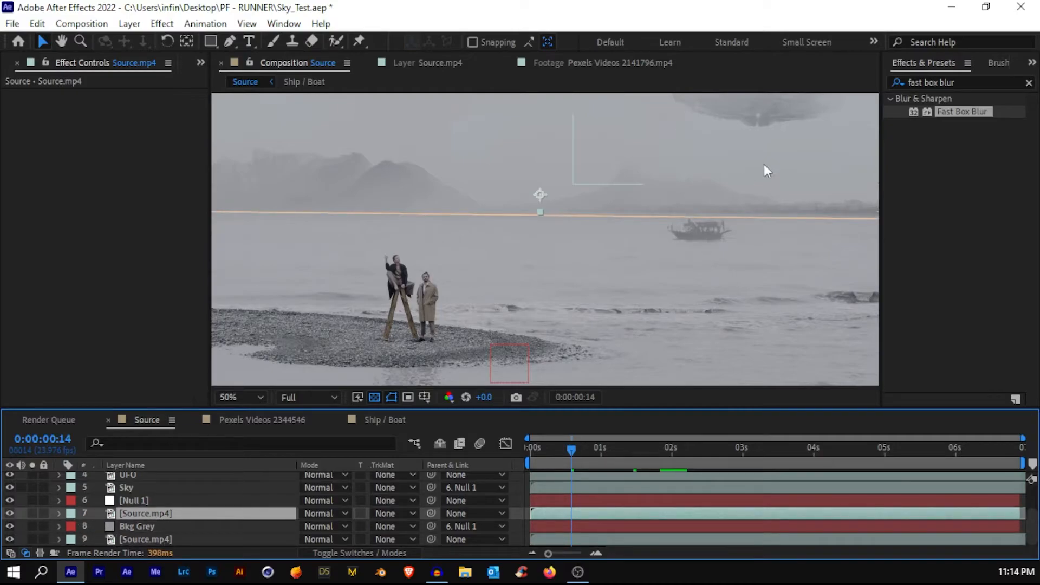
pyautogui.click(975, 82)
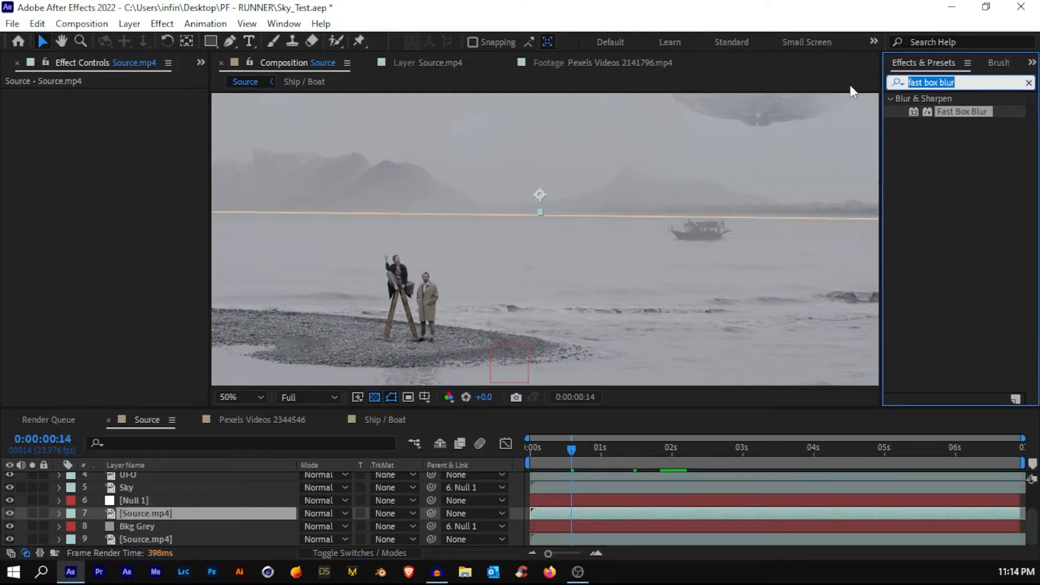
pyautogui.write('curves')
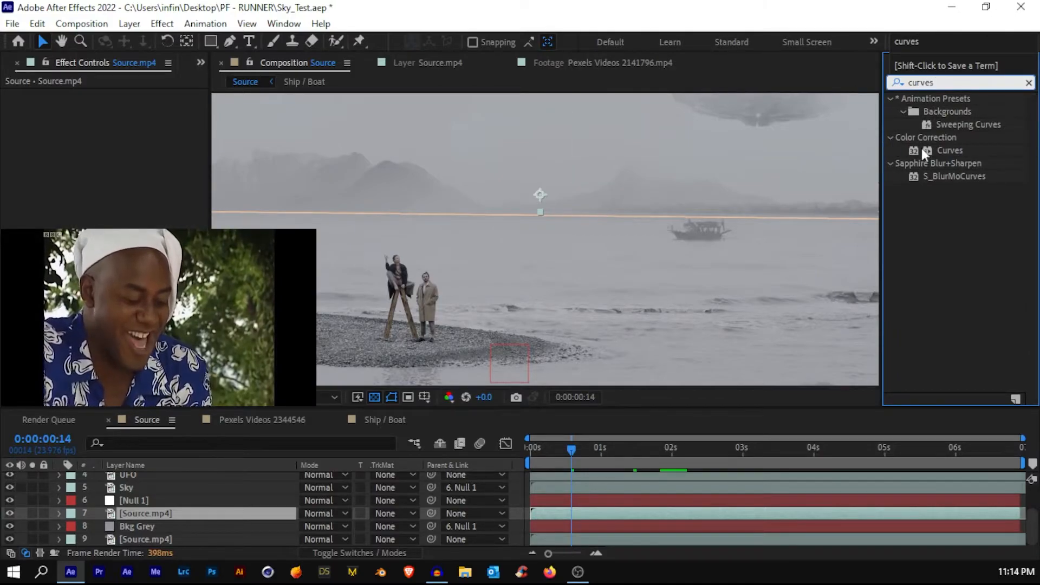
pyautogui.moveTo(921, 150); pyautogui.dragTo(155, 512)
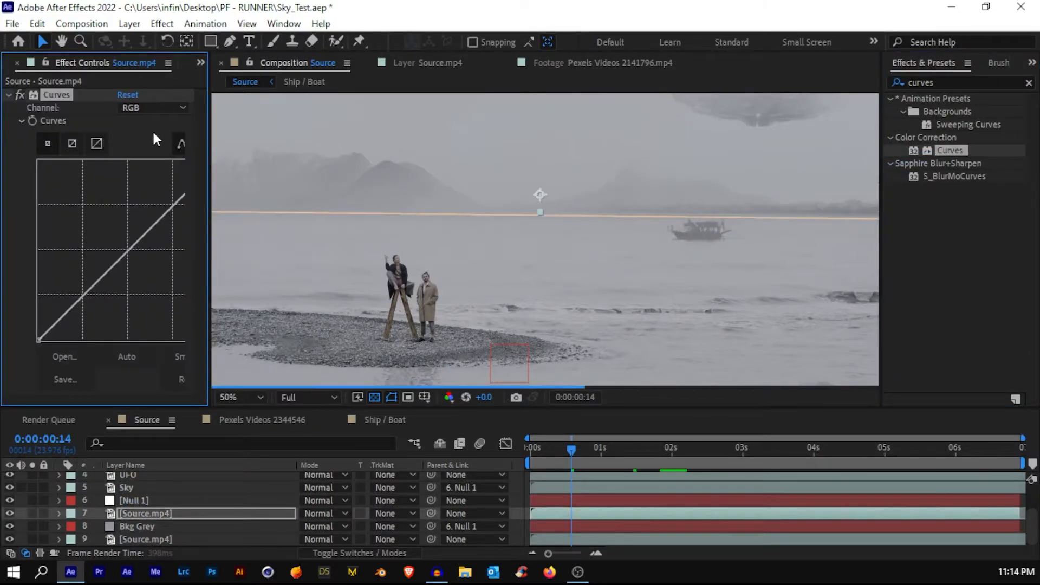
# Raise the black point of the Source.mp4 layer's RGB curve and pull its midpoint slightly down to fade the shadows.
pyautogui.moveTo(208, 210); pyautogui.dragTo(254, 210)
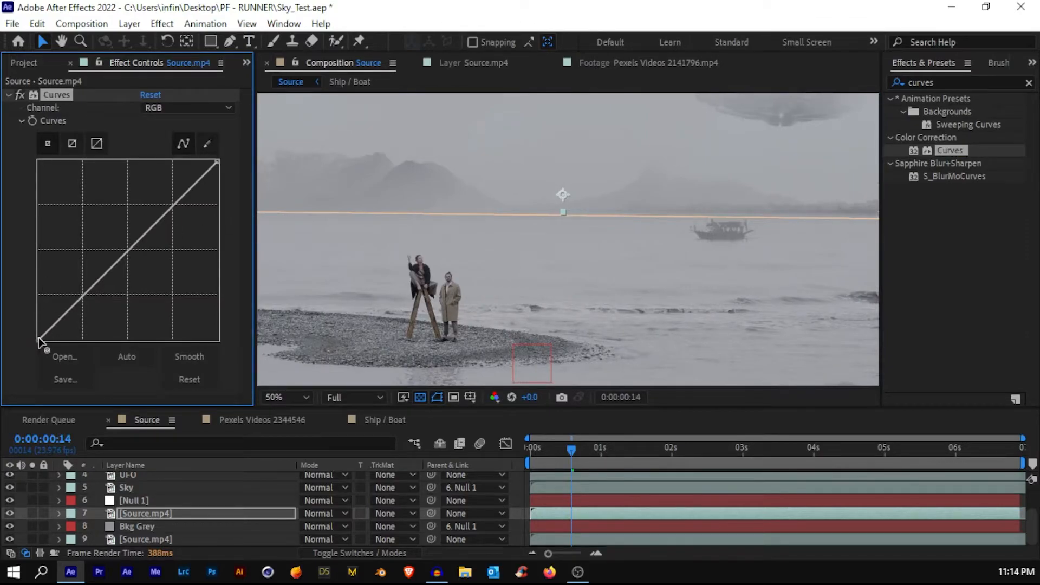
pyautogui.moveTo(39, 341); pyautogui.dragTo(36, 329)
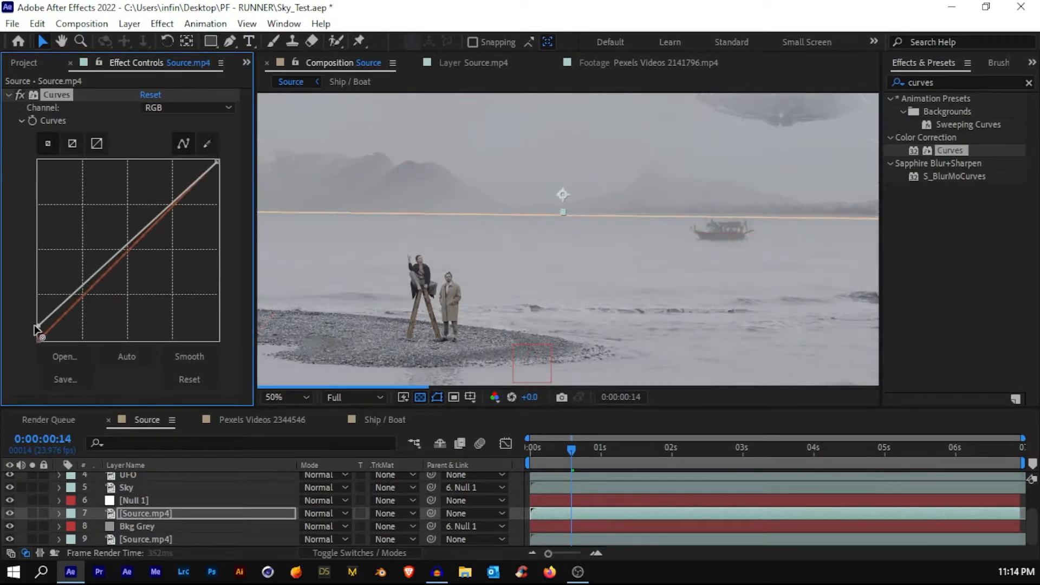
pyautogui.moveTo(125, 247)
pyautogui.mouseDown()
pyautogui.moveTo(134, 260)
pyautogui.moveTo(133, 251)
pyautogui.mouseUp()
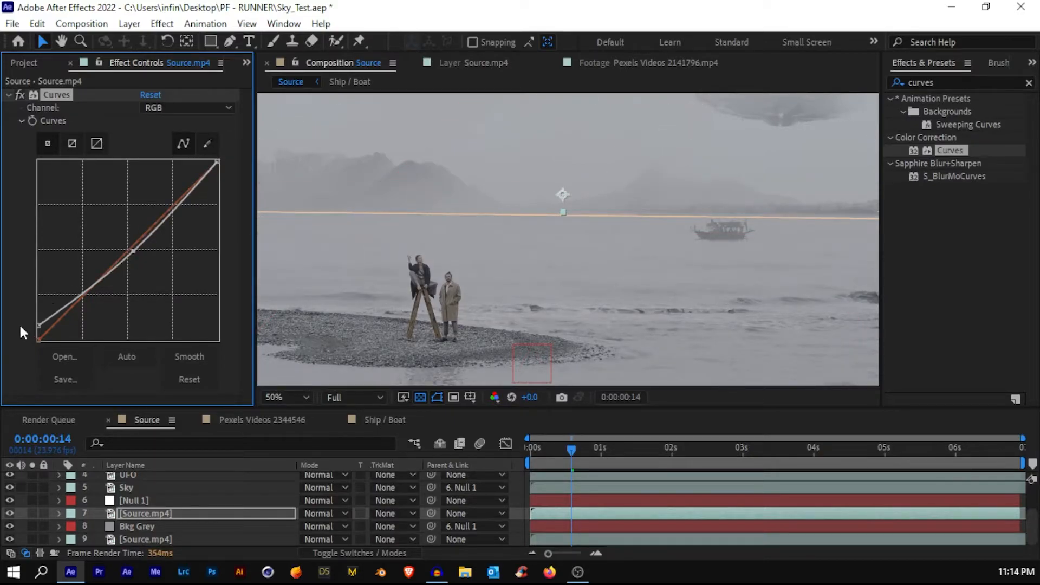
pyautogui.moveTo(38, 323); pyautogui.dragTo(39, 312)
# Compare the two people on the shore with the Curves effect switched off and on.
pyautogui.scroll(2, 366, 304)
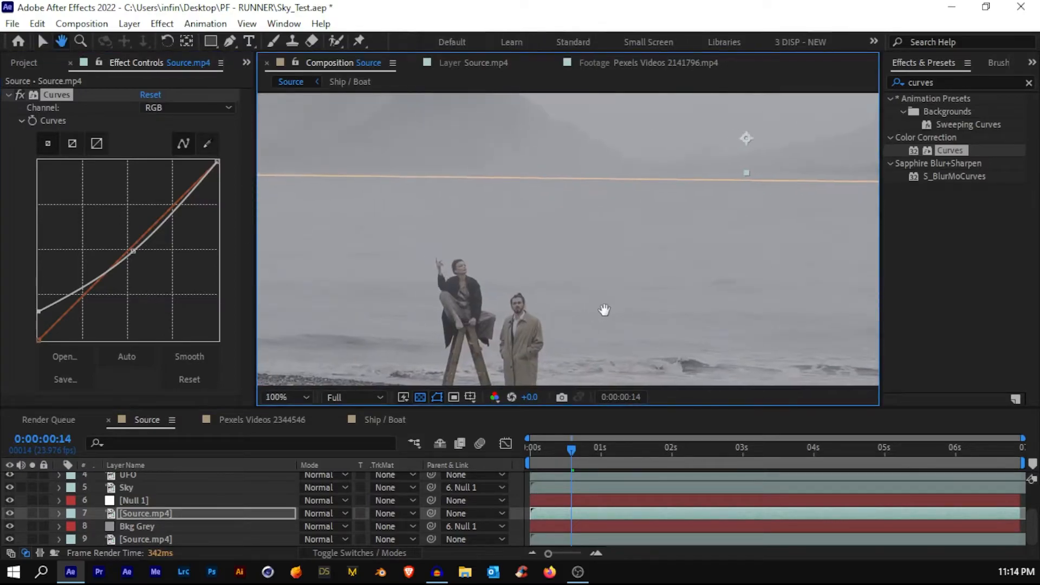
pyautogui.click(20, 94)
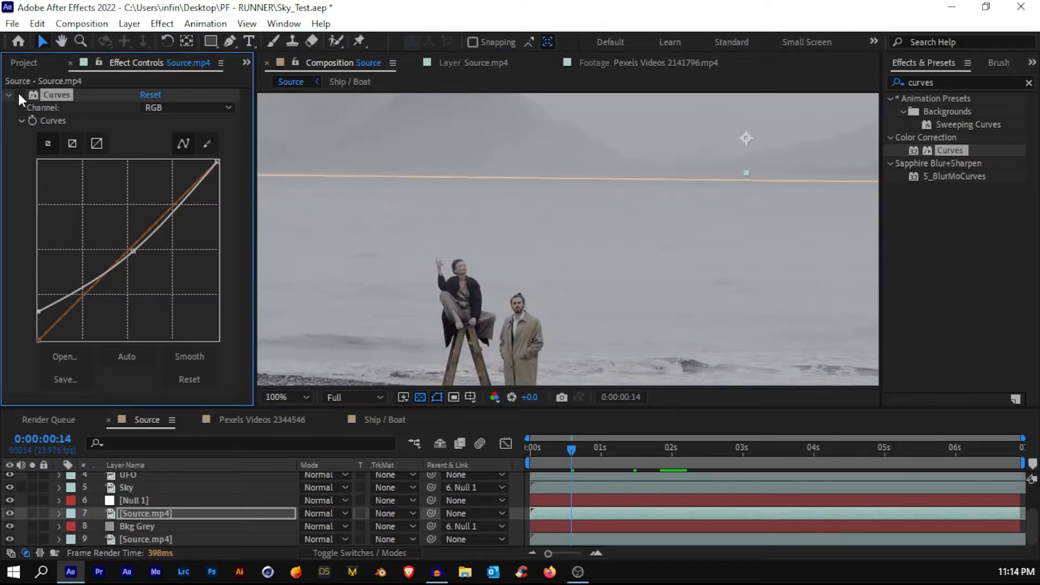
pyautogui.click(20, 94)
pyautogui.click(277, 390)
pyautogui.click(289, 119)
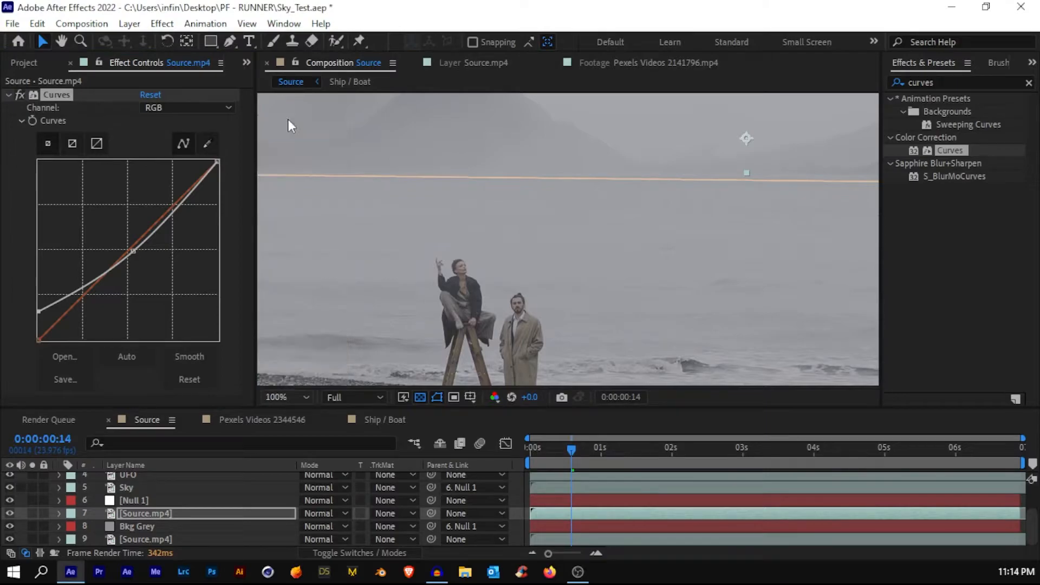
pyautogui.click(872, 298)
# Create a new composition from the Pexels tree photo JPG in the PF - RUNNER folder.
pyautogui.click(24, 63)
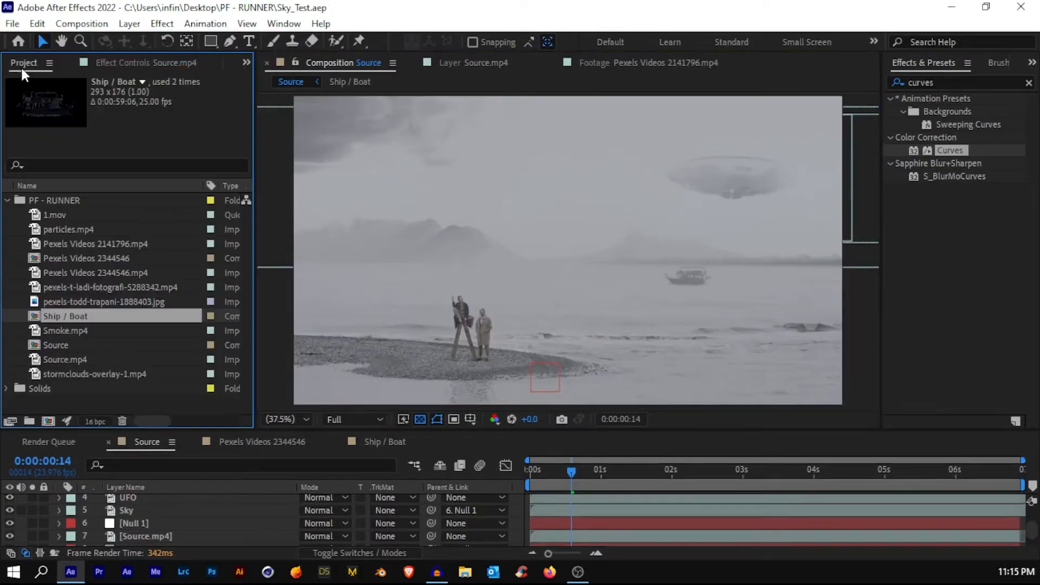
pyautogui.click(82, 243)
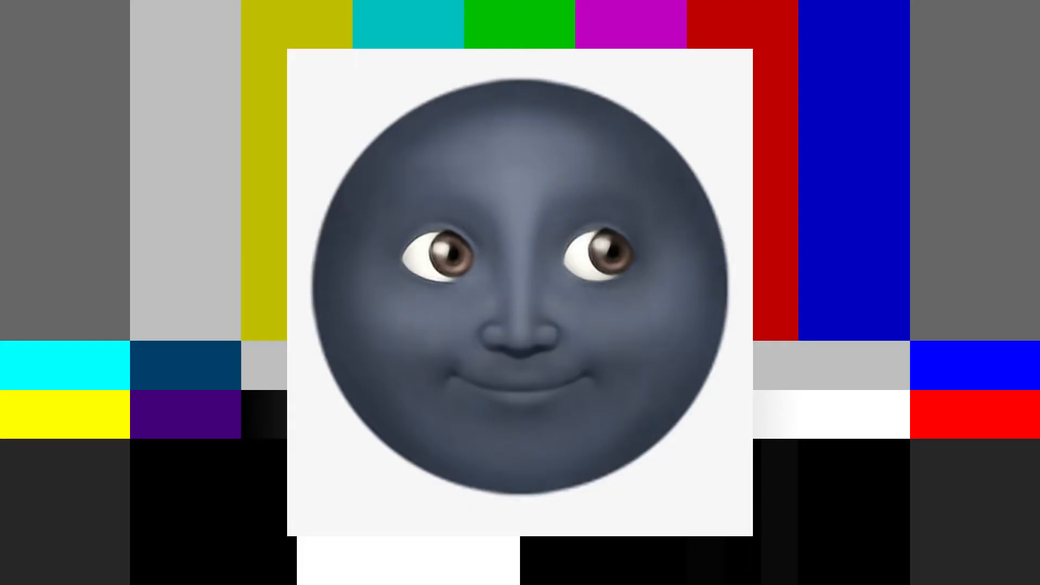
pyautogui.click(141, 287)
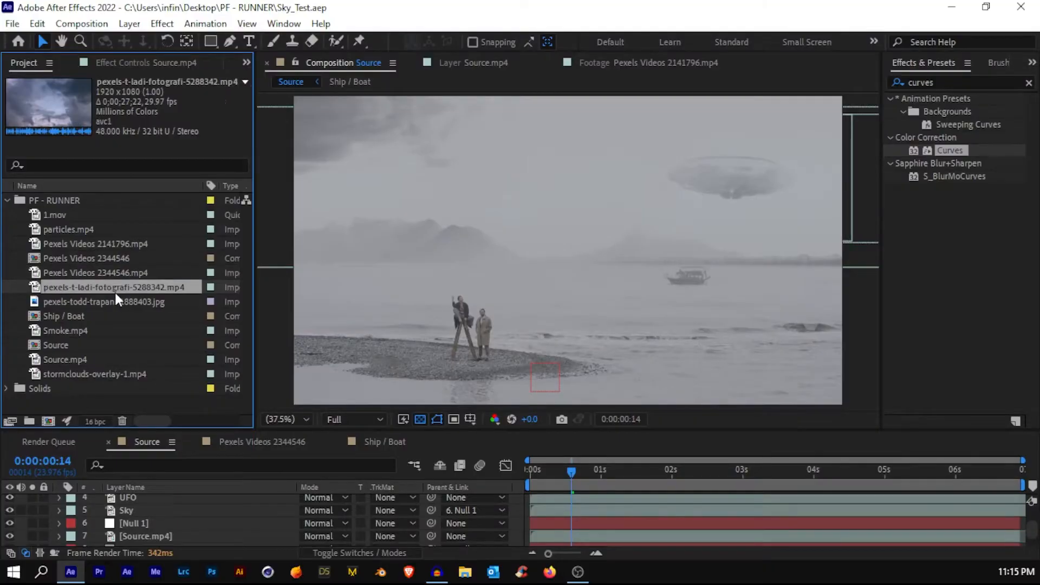
pyautogui.click(77, 243)
pyautogui.click(70, 228)
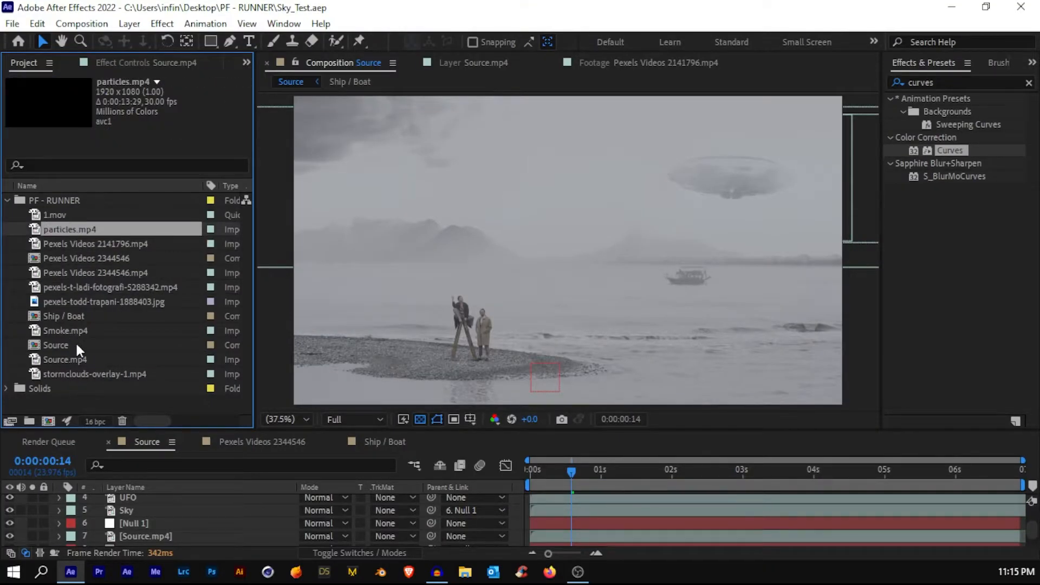
pyautogui.click(75, 301)
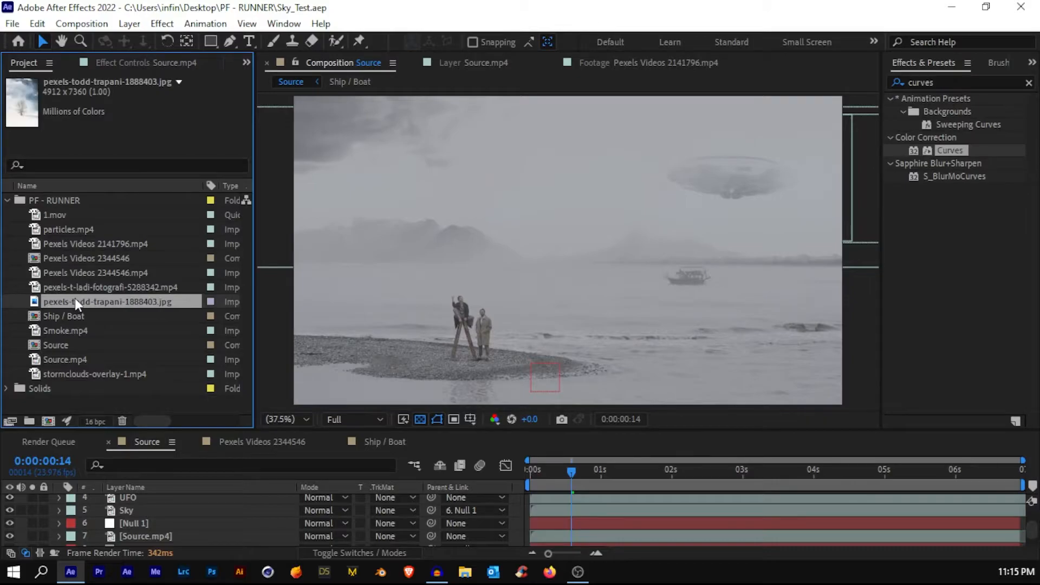
pyautogui.moveTo(83, 301); pyautogui.dragTo(48, 420)
# Find the Extract keying effect and apply it to the tree photo layer.
pyautogui.scroll(3, 574, 285)
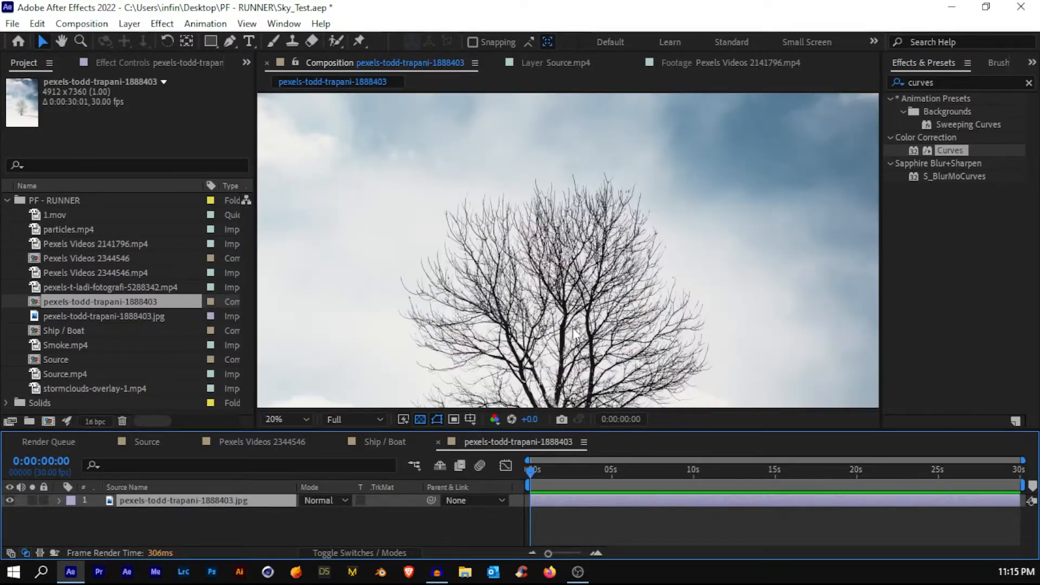
pyautogui.moveTo(943, 83); pyautogui.dragTo(819, 92)
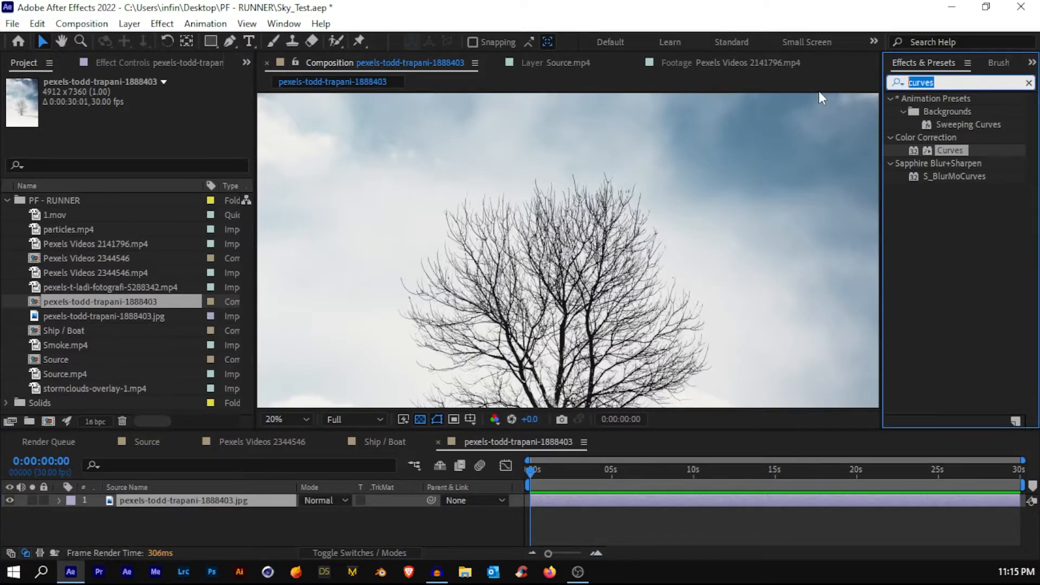
pyautogui.write('extraxt')
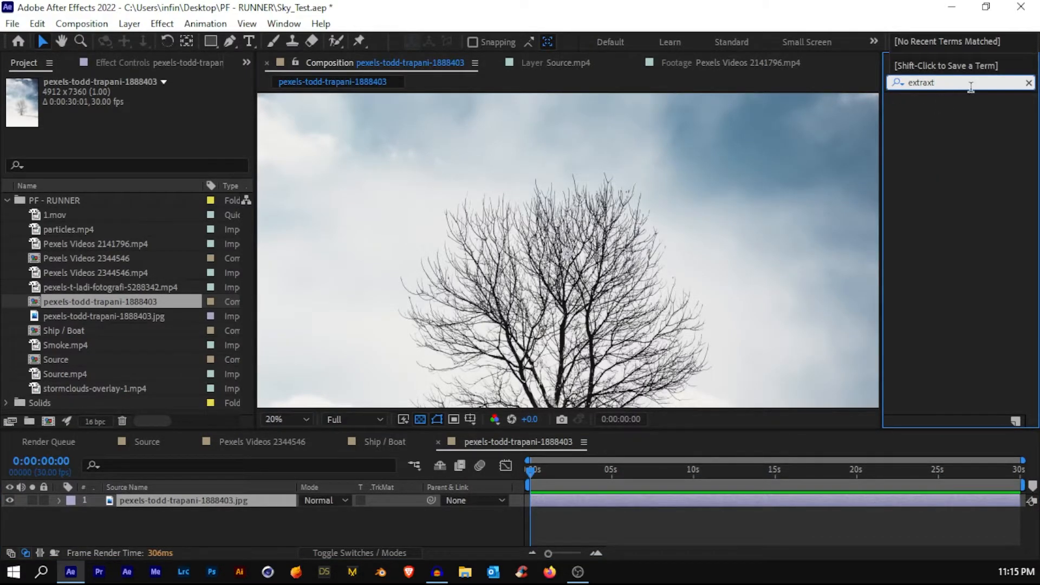
pyautogui.click(963, 84)
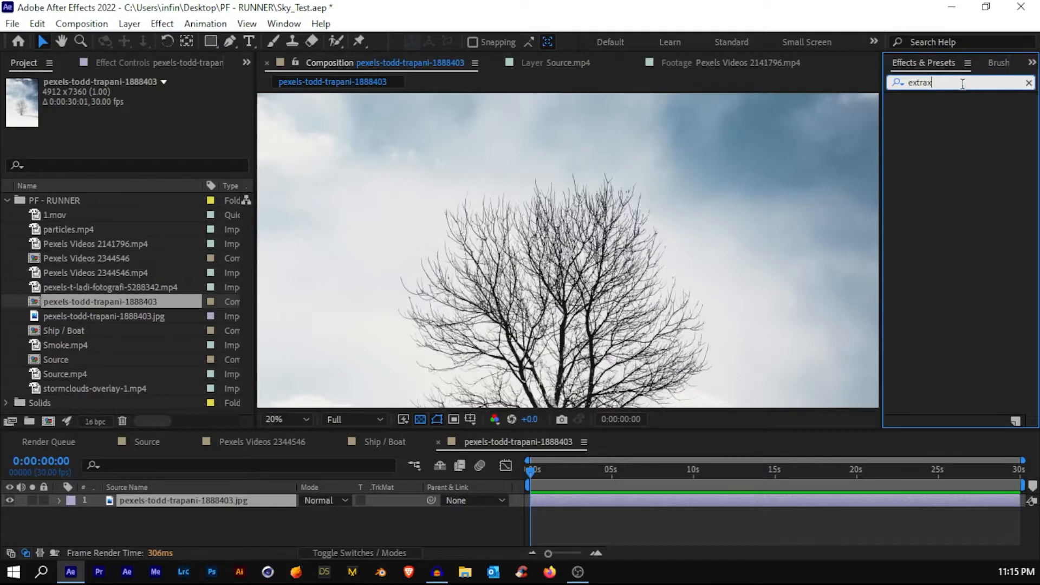
pyautogui.press('BackSpace')
pyautogui.write('ct')
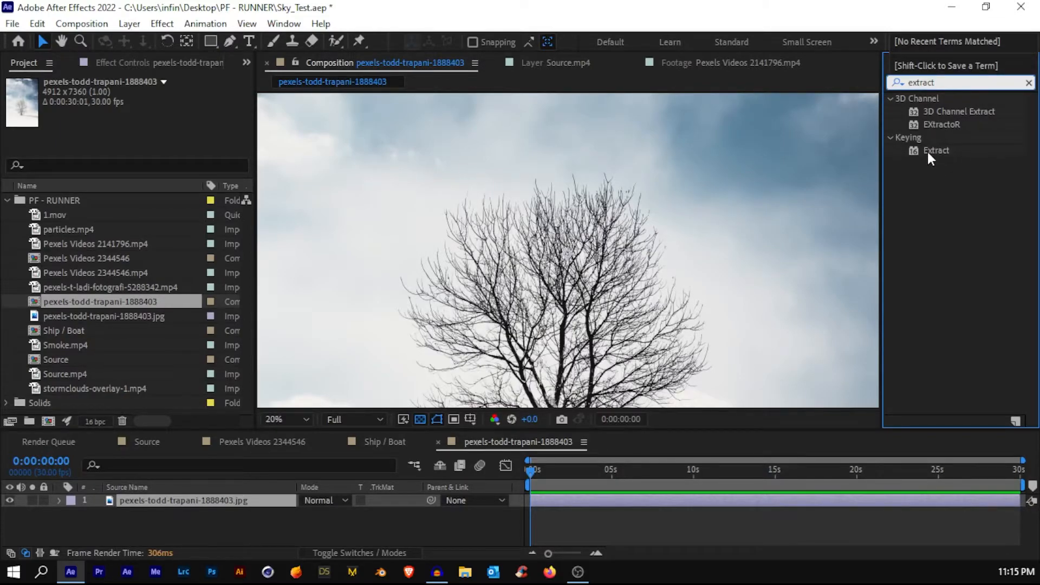
pyautogui.moveTo(928, 150); pyautogui.dragTo(618, 499)
# Lower the Extract White Point to 123 and set White Softness to 14, checking the keyed tree with the transparency grid off and on.
pyautogui.scroll(-1, 592, 279)
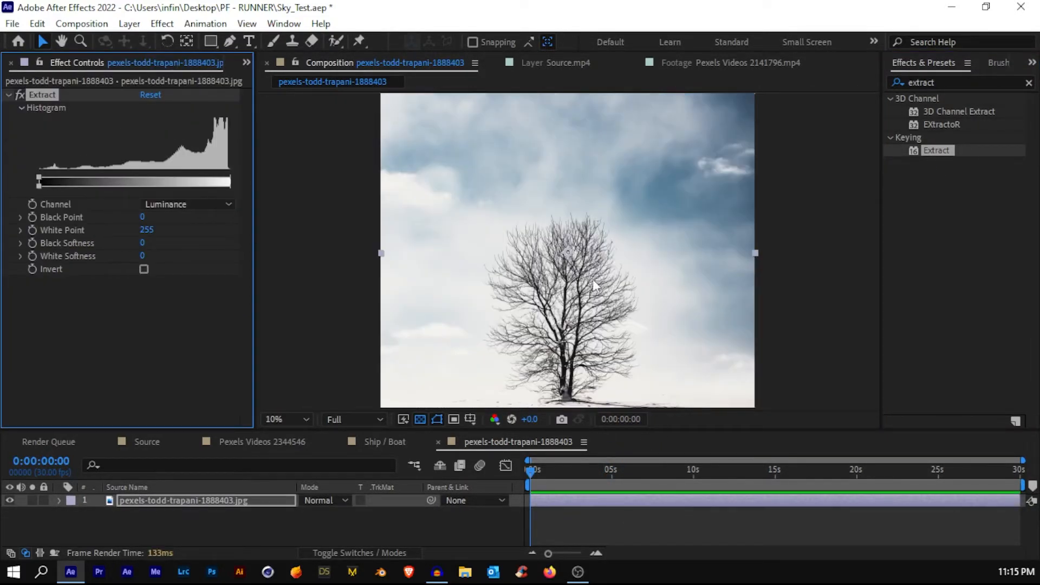
pyautogui.scroll(1, 572, 209)
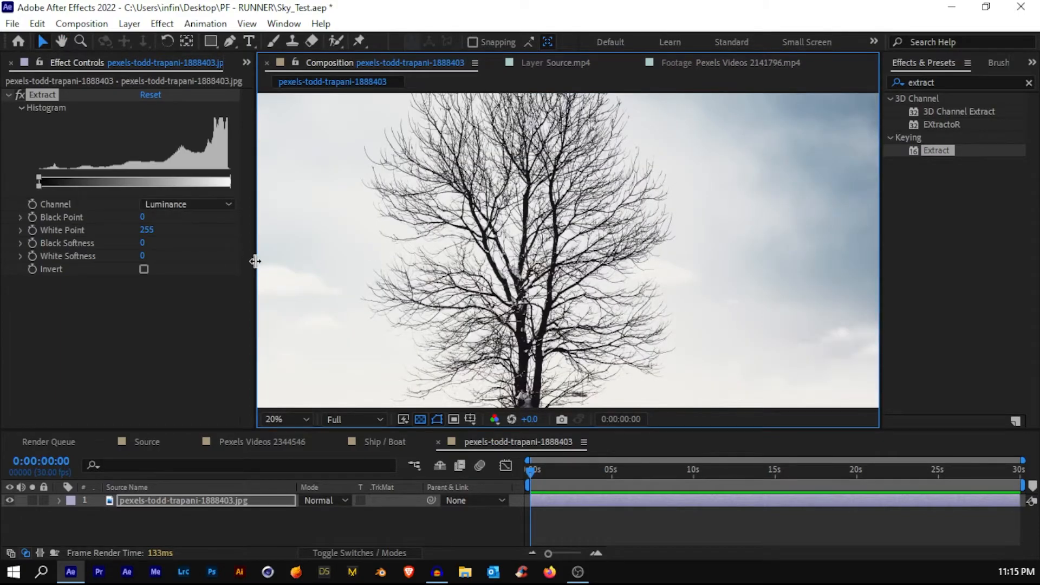
pyautogui.moveTo(256, 261); pyautogui.dragTo(277, 261)
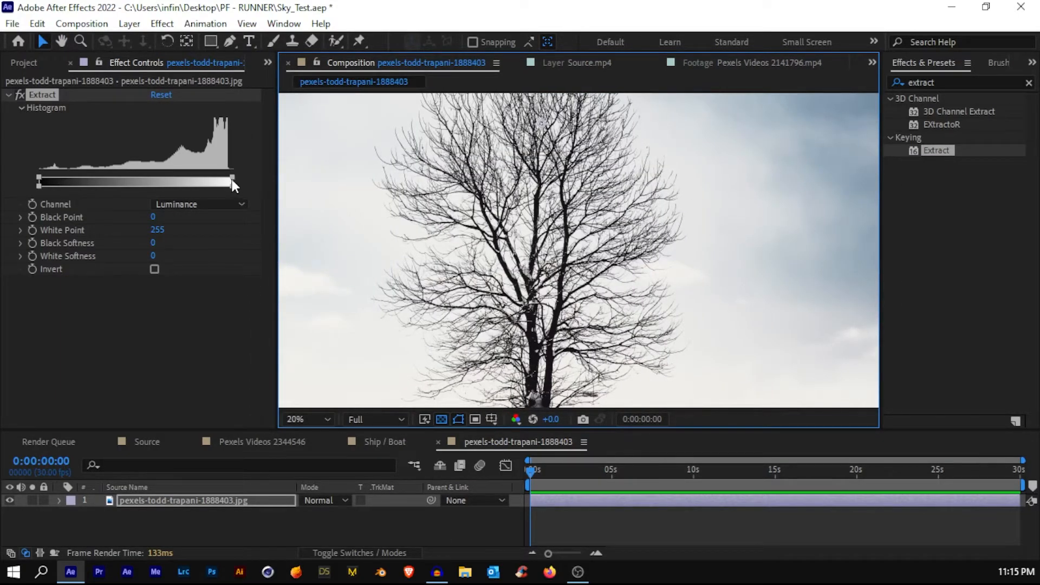
pyautogui.moveTo(232, 180); pyautogui.dragTo(189, 181)
pyautogui.click(442, 419)
pyautogui.scroll(-1, 481, 296)
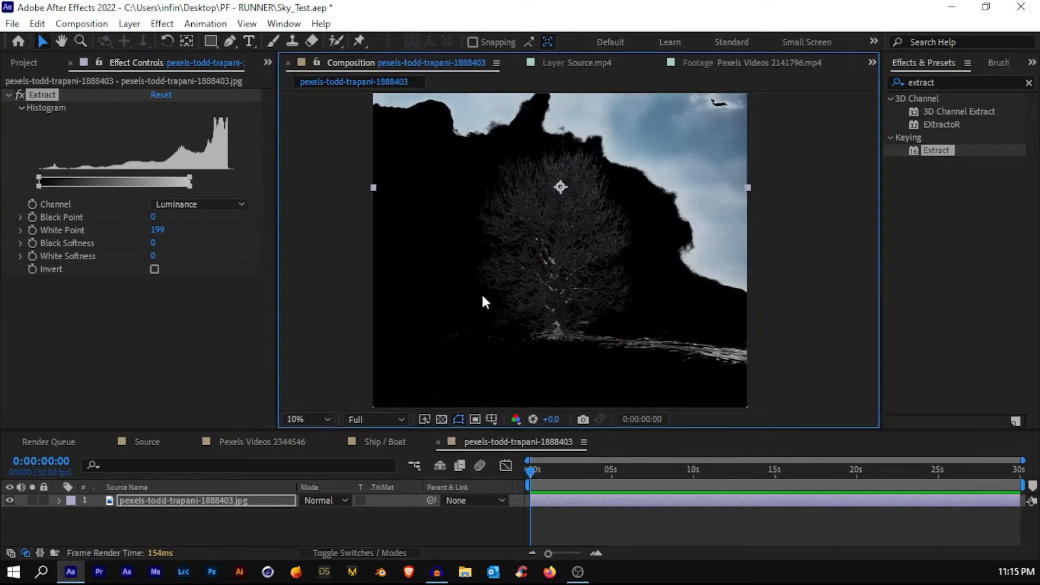
pyautogui.moveTo(189, 180); pyautogui.dragTo(144, 185)
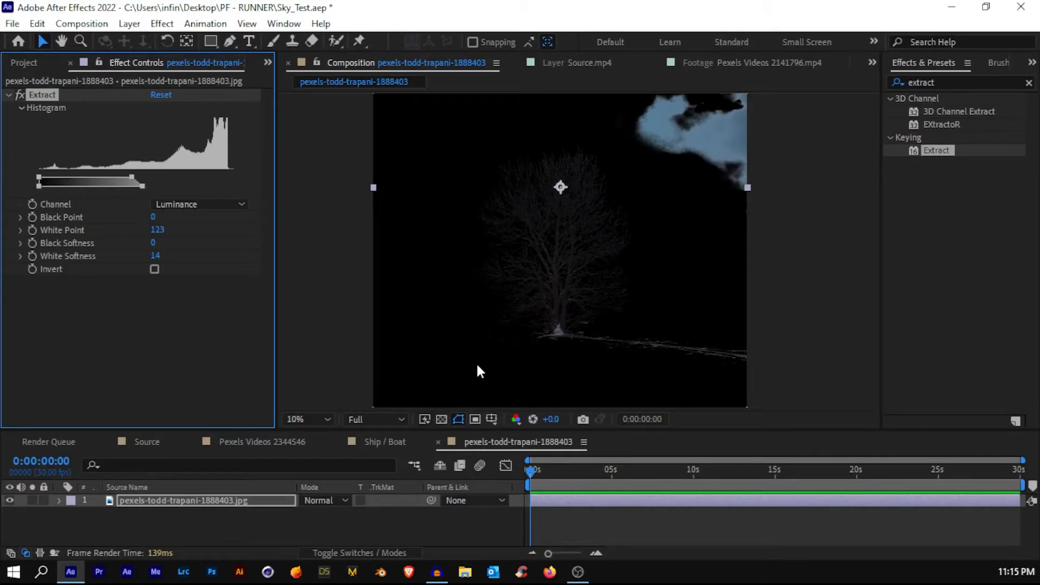
pyautogui.click(441, 419)
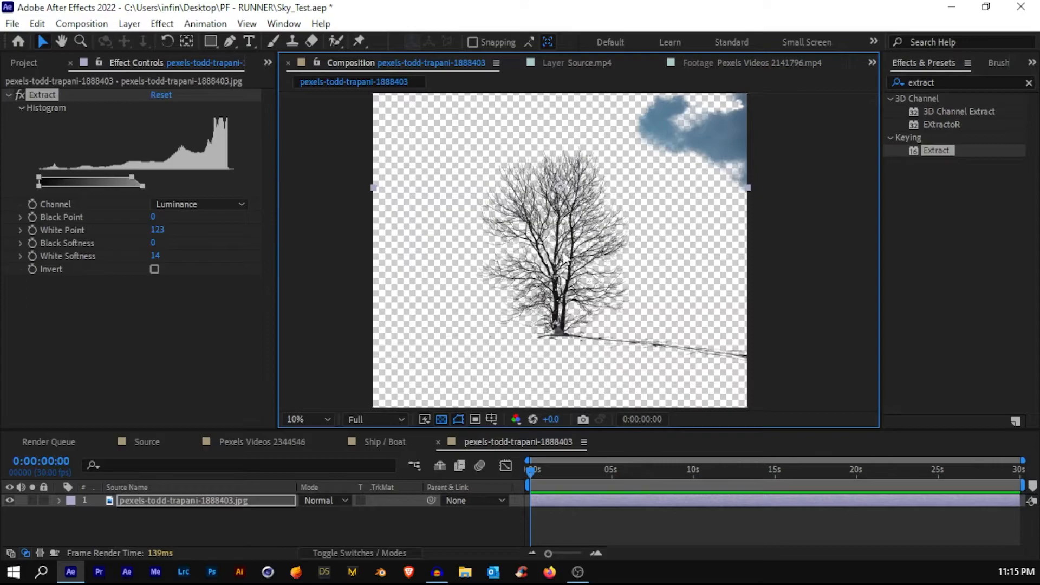
# Raise the Extract White Point to 193 to recover the fine branches.
pyautogui.scroll(2, 563, 261)
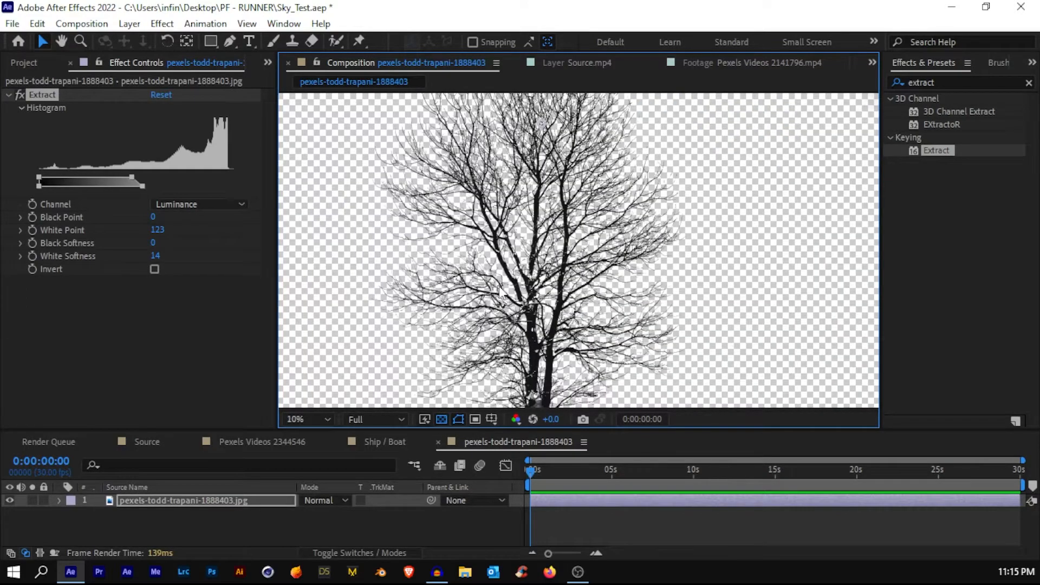
pyautogui.scroll(5, 539, 297)
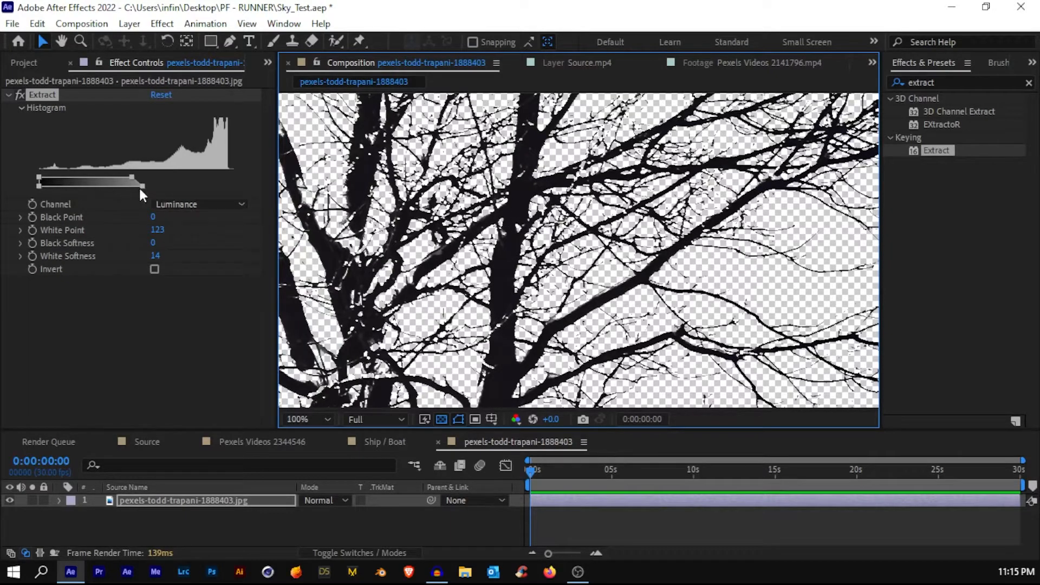
pyautogui.moveTo(132, 180); pyautogui.dragTo(185, 180)
# Draw a closed Pen tool mask loosely around the tree, excluding the remaining blue sky and most of the ground shadow.
pyautogui.scroll(-6, 554, 216)
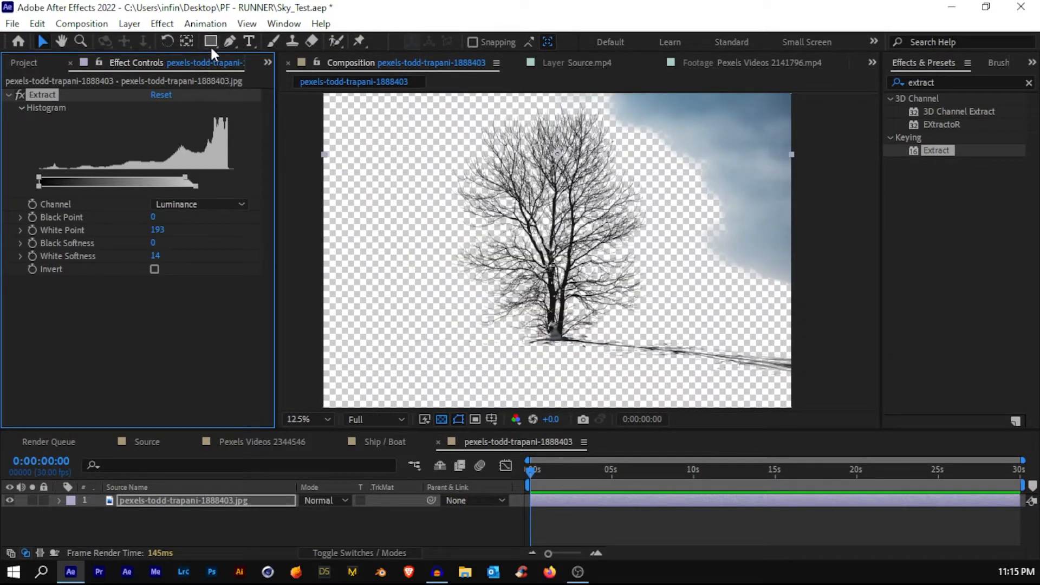
pyautogui.click(226, 40)
pyautogui.click(521, 356)
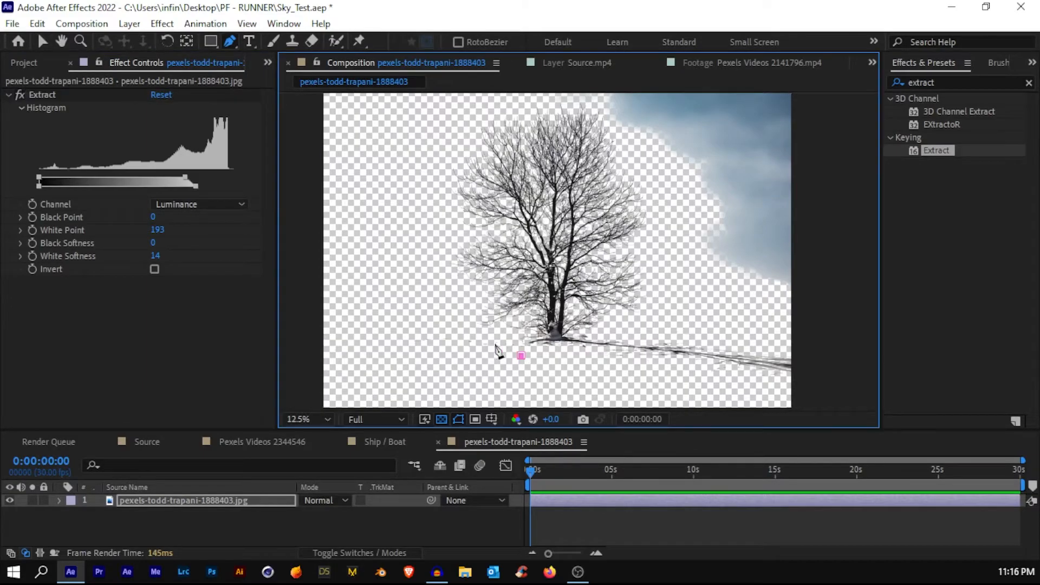
pyautogui.click(449, 322)
pyautogui.click(431, 190)
pyautogui.click(432, 132)
pyautogui.click(496, 110)
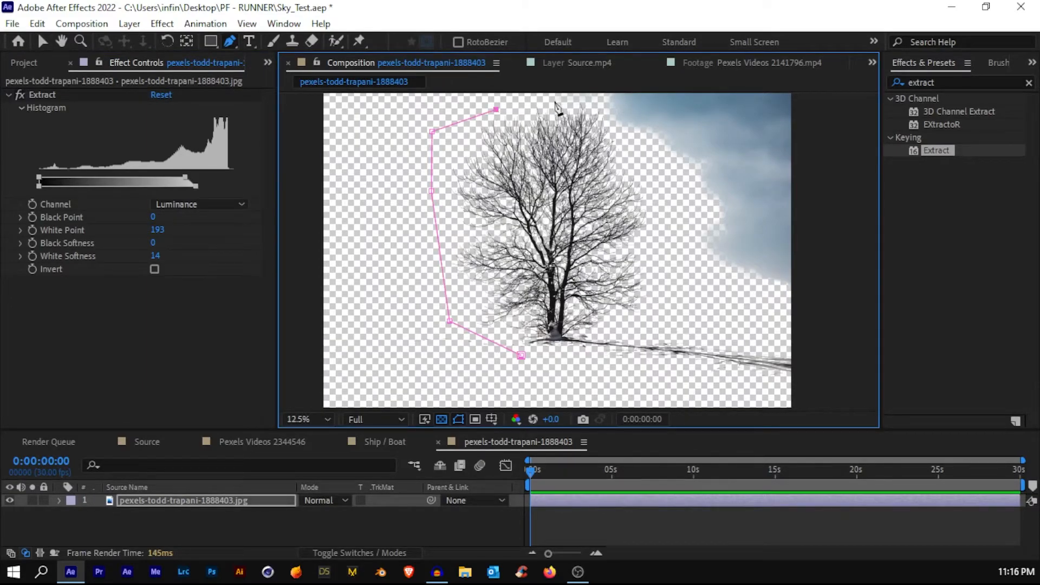
pyautogui.click(559, 100)
pyautogui.click(594, 99)
pyautogui.click(628, 136)
pyautogui.click(659, 195)
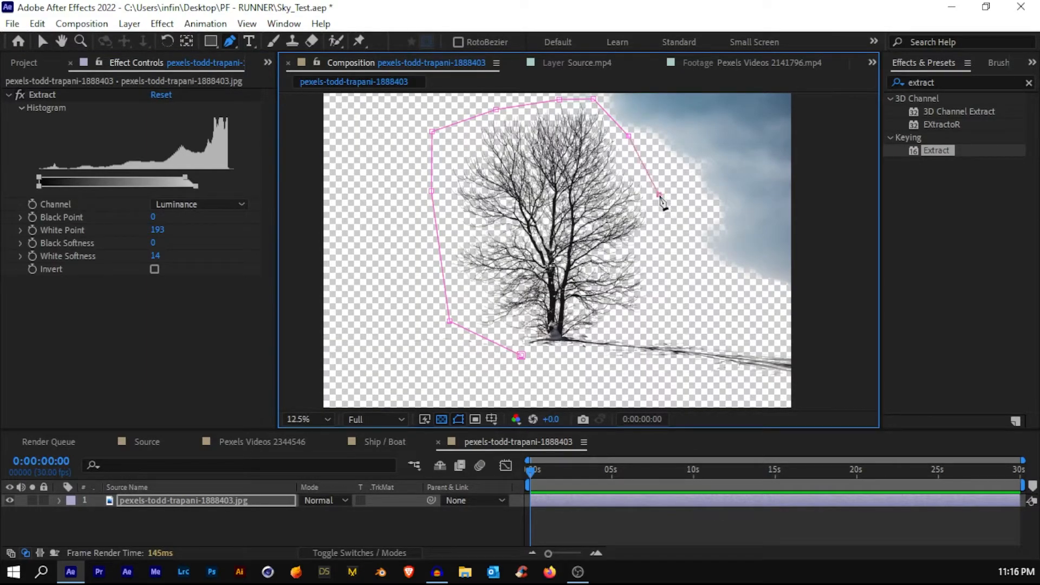
pyautogui.click(651, 279)
pyautogui.click(643, 315)
pyautogui.click(597, 334)
pyautogui.click(586, 354)
pyautogui.click(522, 358)
pyautogui.click(580, 494)
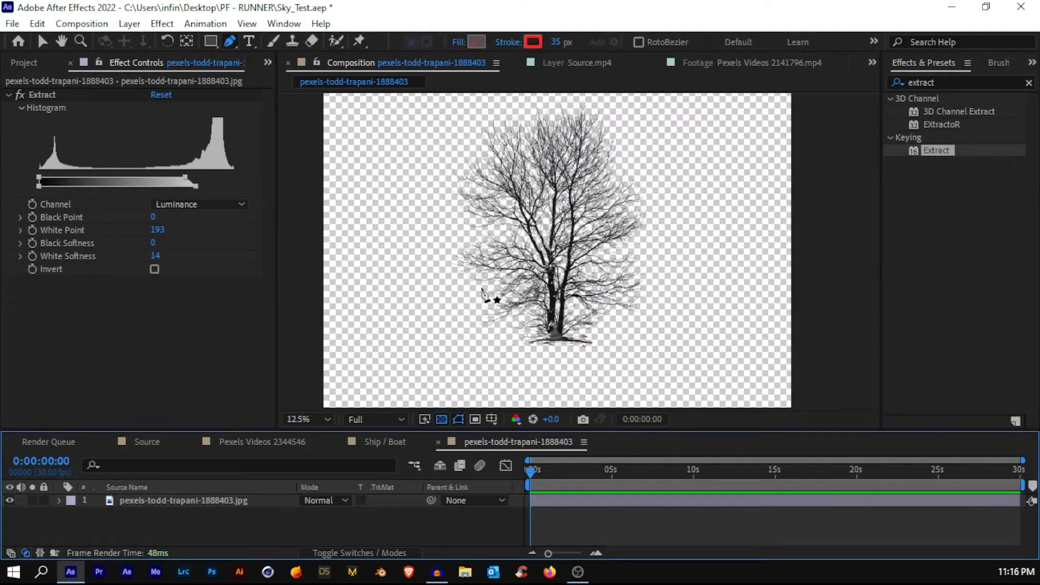
# Define a rectangular region of interest that tightly encloses the masked tree.
pyautogui.click(476, 419)
pyautogui.press('v')
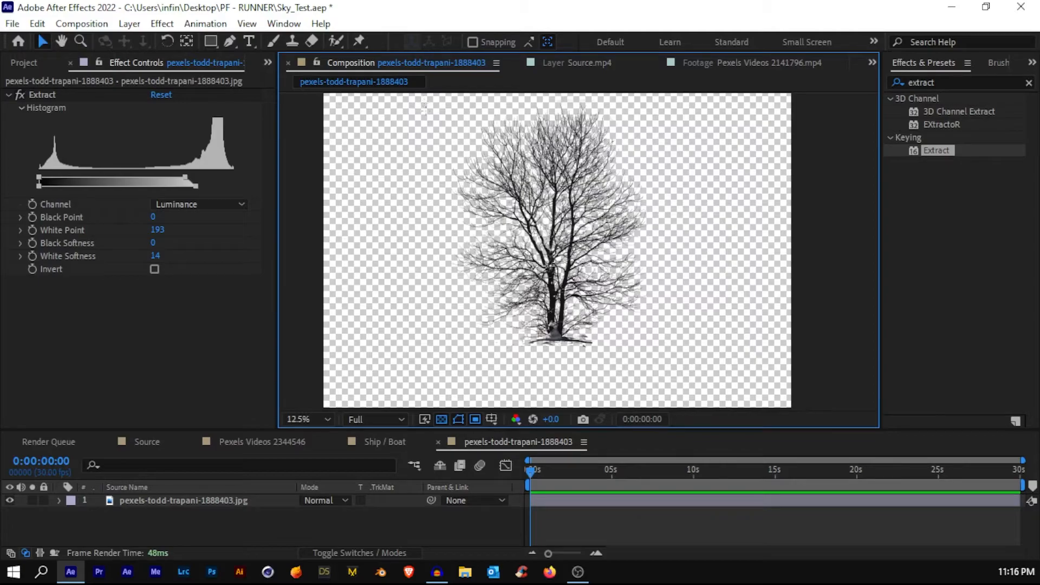
pyautogui.moveTo(430, 103); pyautogui.dragTo(670, 361)
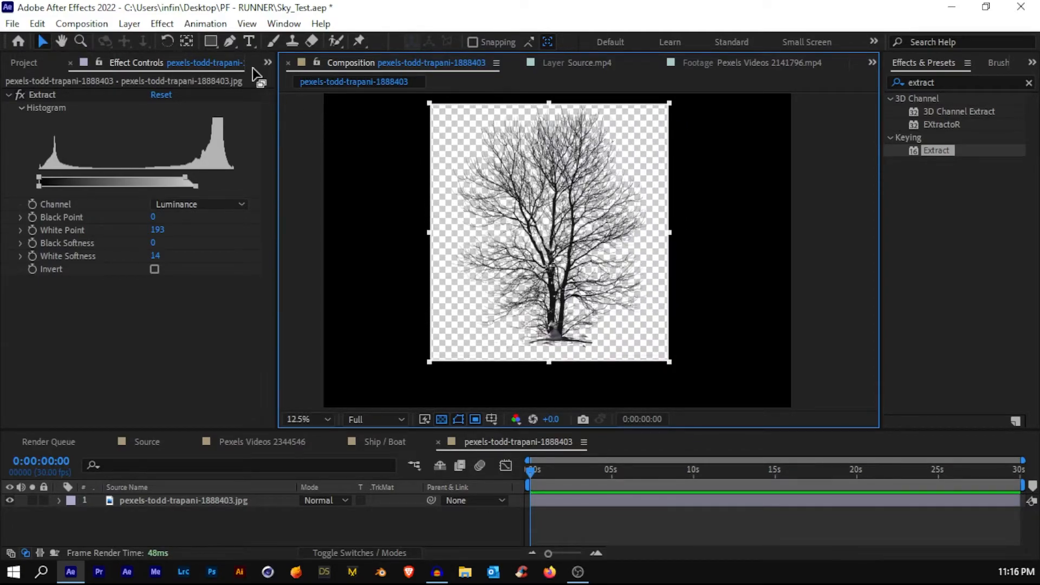
# Crop the composition to the region of interest and pre-compose the tree image layer as "Tree".
pyautogui.click(81, 23)
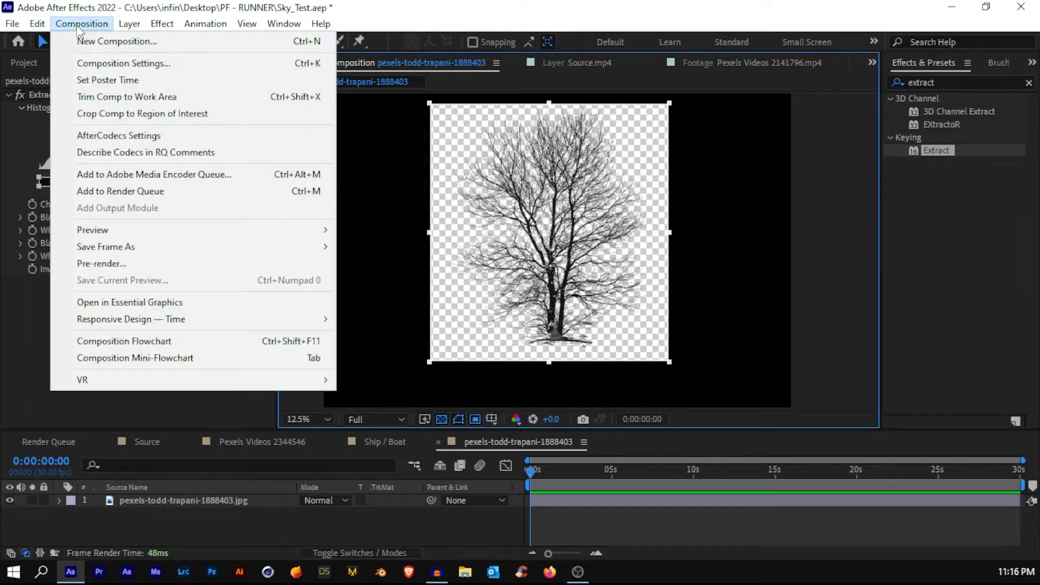
pyautogui.click(114, 115)
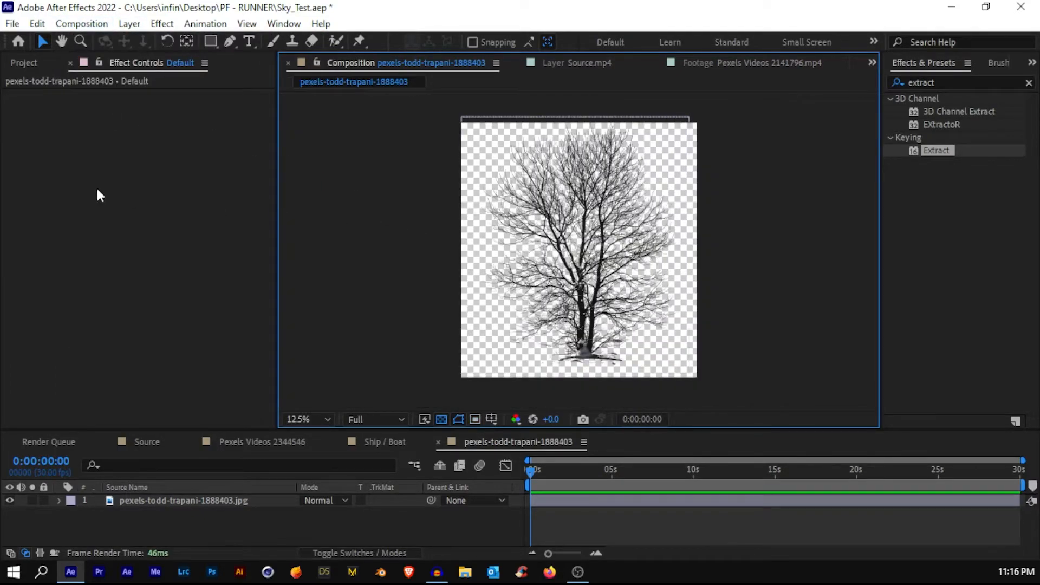
pyautogui.click(154, 499)
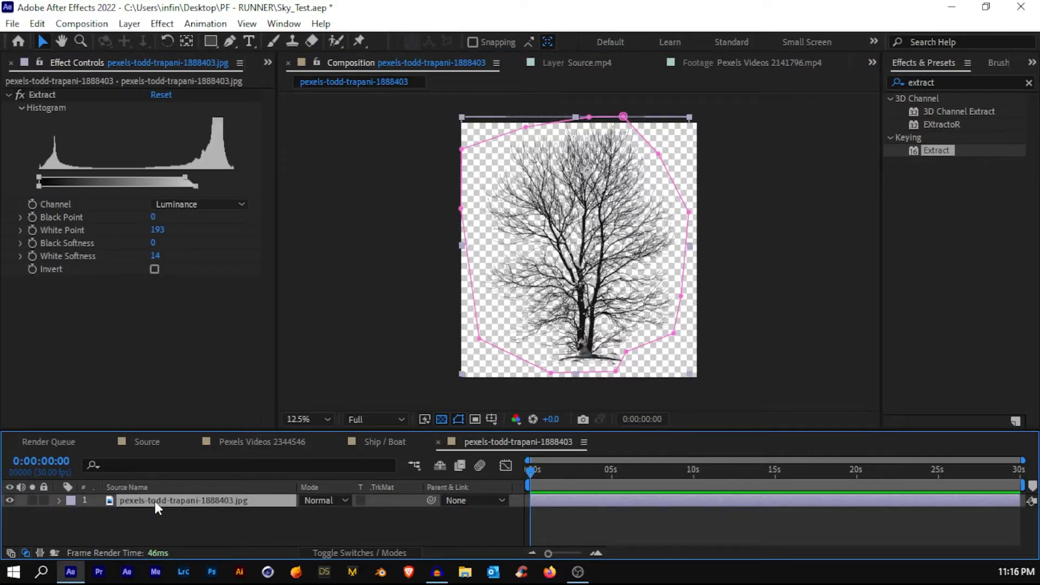
pyautogui.rightClick(153, 499)
pyautogui.click(210, 418)
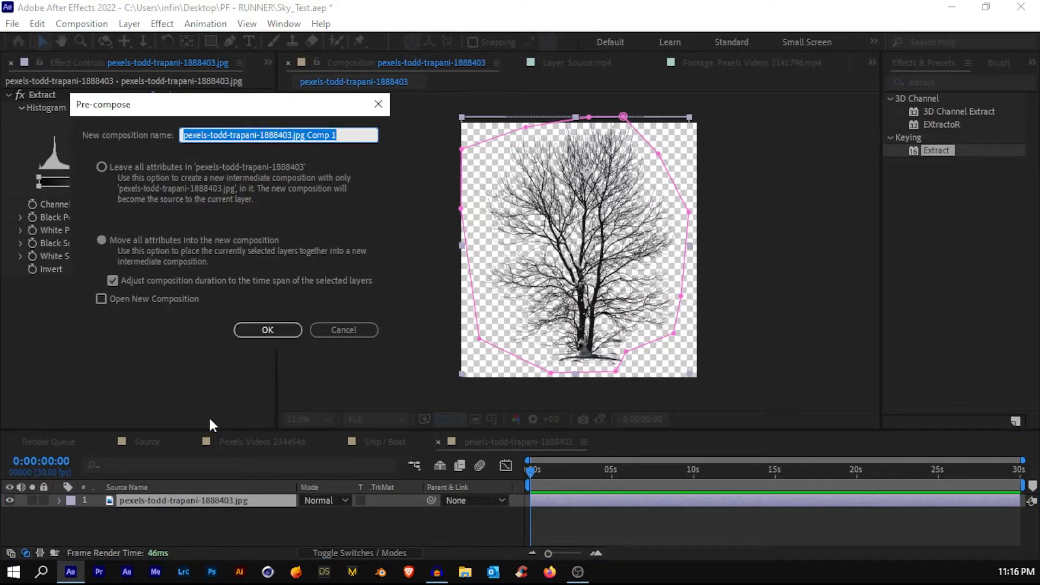
pyautogui.write('Tree')
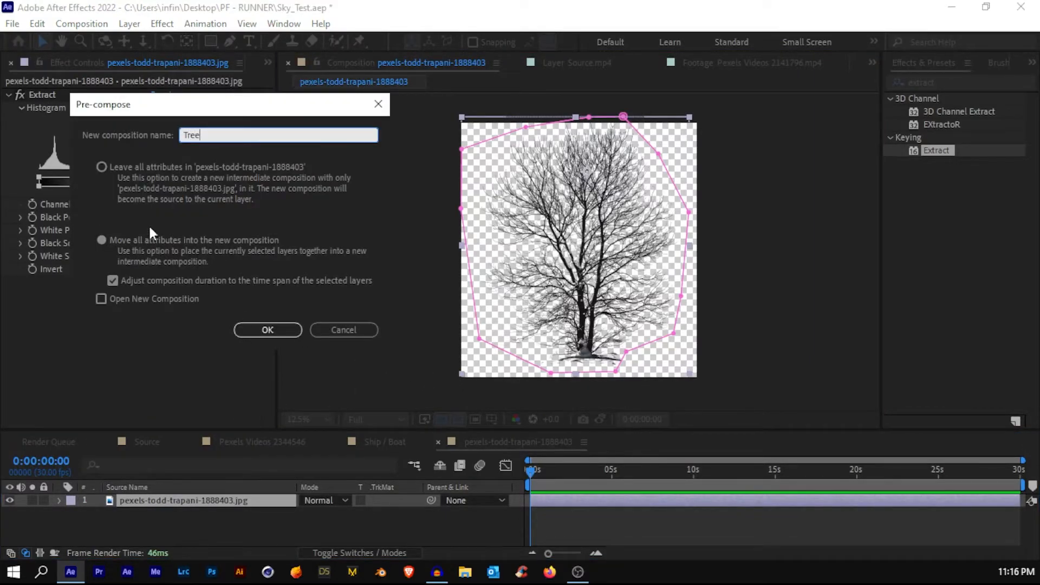
pyautogui.click(267, 330)
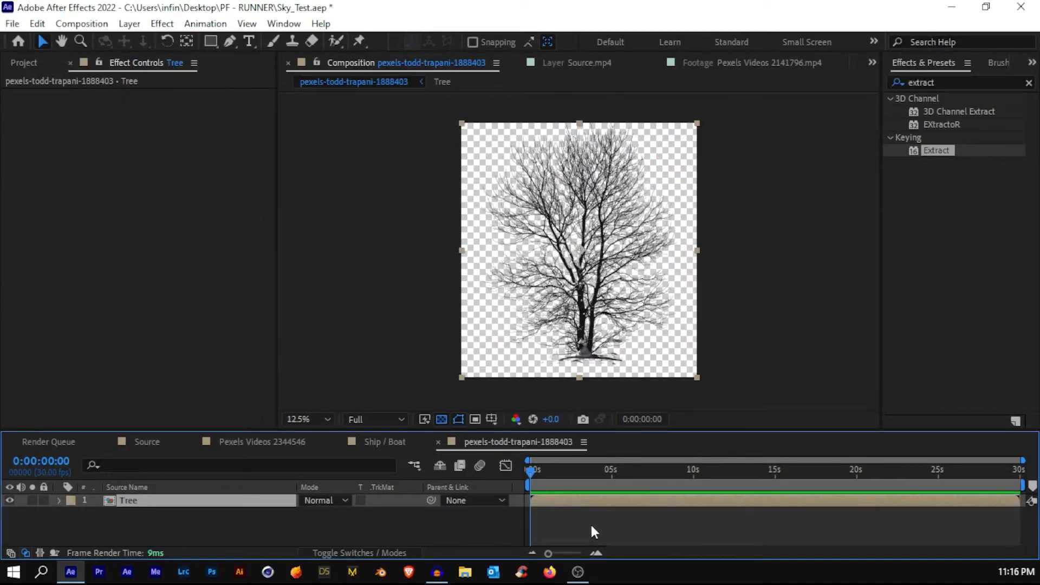
# Add the Tree composition to the Source composition as the topmost layer, above Haze.
pyautogui.click(147, 442)
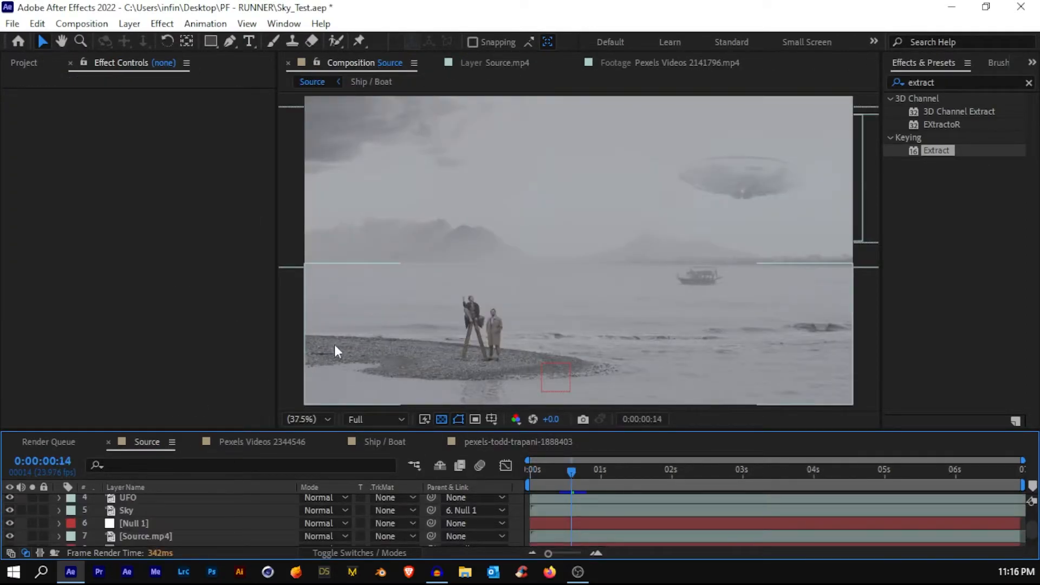
pyautogui.click(39, 63)
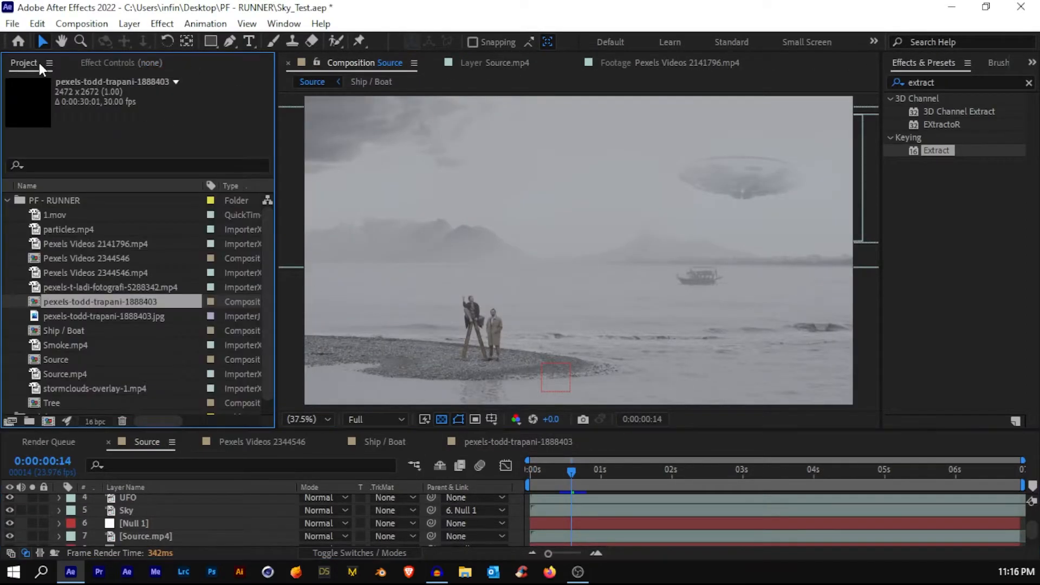
pyautogui.click(66, 257)
pyautogui.click(62, 356)
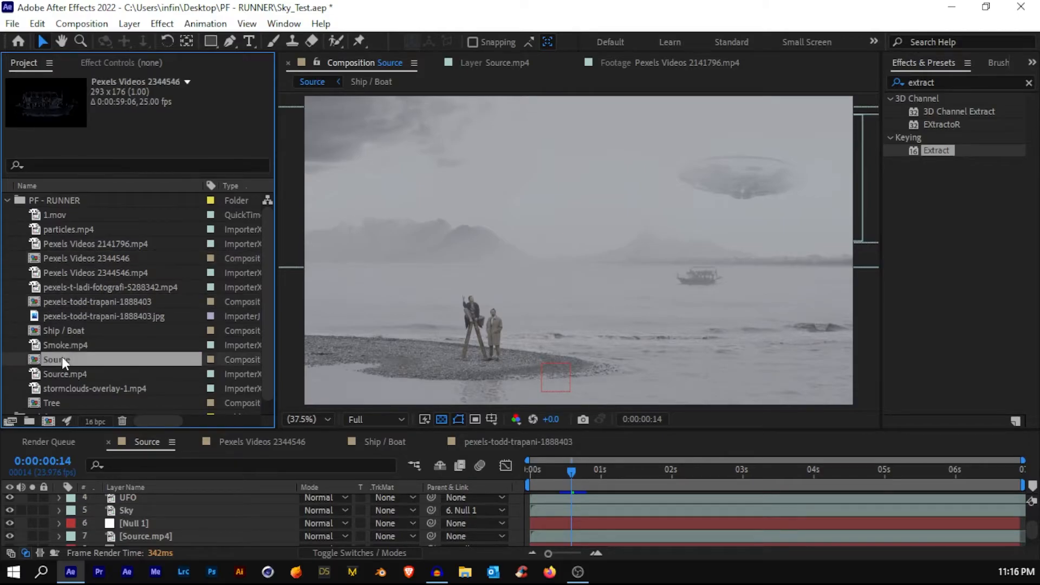
pyautogui.scroll(-1, 74, 305)
pyautogui.click(50, 389)
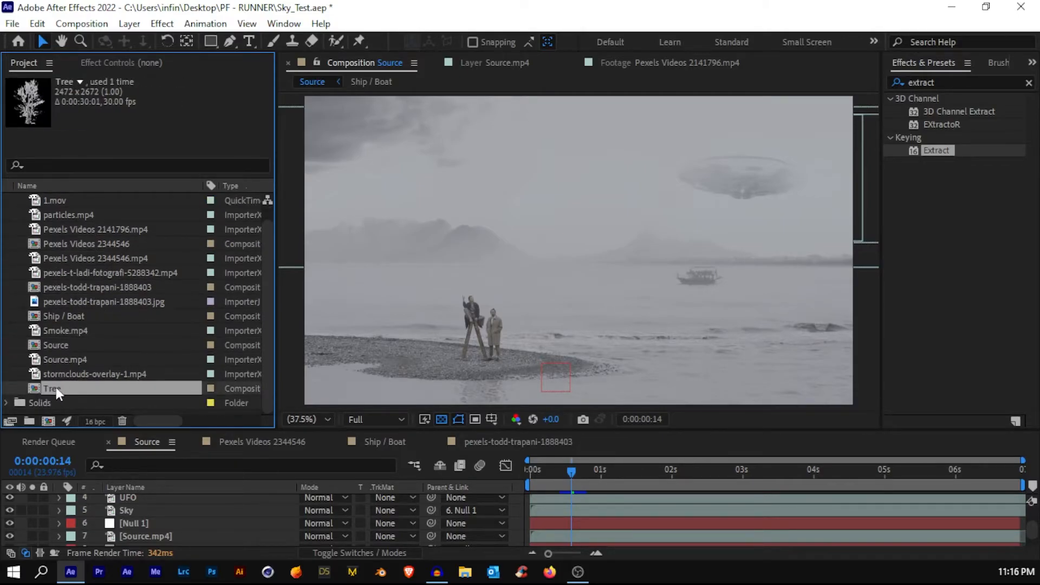
pyautogui.moveTo(54, 388); pyautogui.dragTo(140, 503)
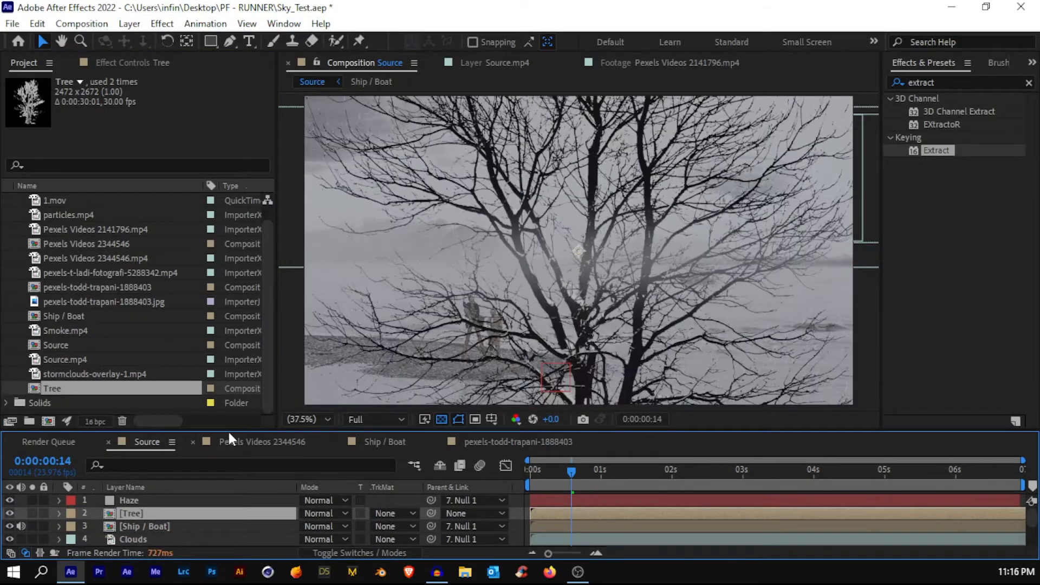
pyautogui.moveTo(228, 430); pyautogui.dragTo(225, 387)
pyautogui.moveTo(154, 466); pyautogui.dragTo(151, 454)
# Scale the Tree layer down proportionally and place it on the pebble shore at the left edge of the scene.
pyautogui.press(',')
pyautogui.press(',')
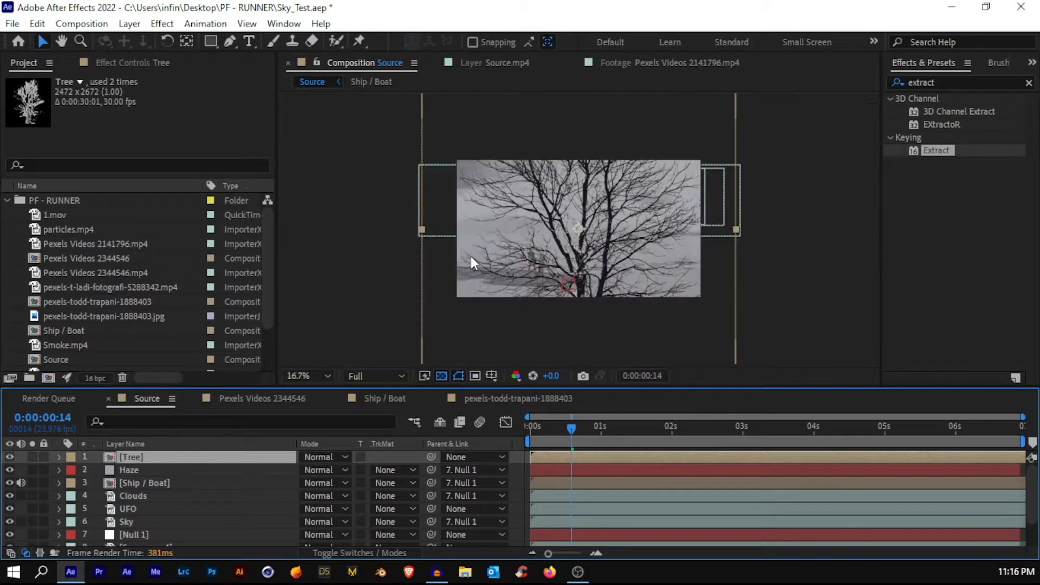
pyautogui.moveTo(737, 230); pyautogui.dragTo(619, 236)
pyautogui.press('.')
pyautogui.press('.')
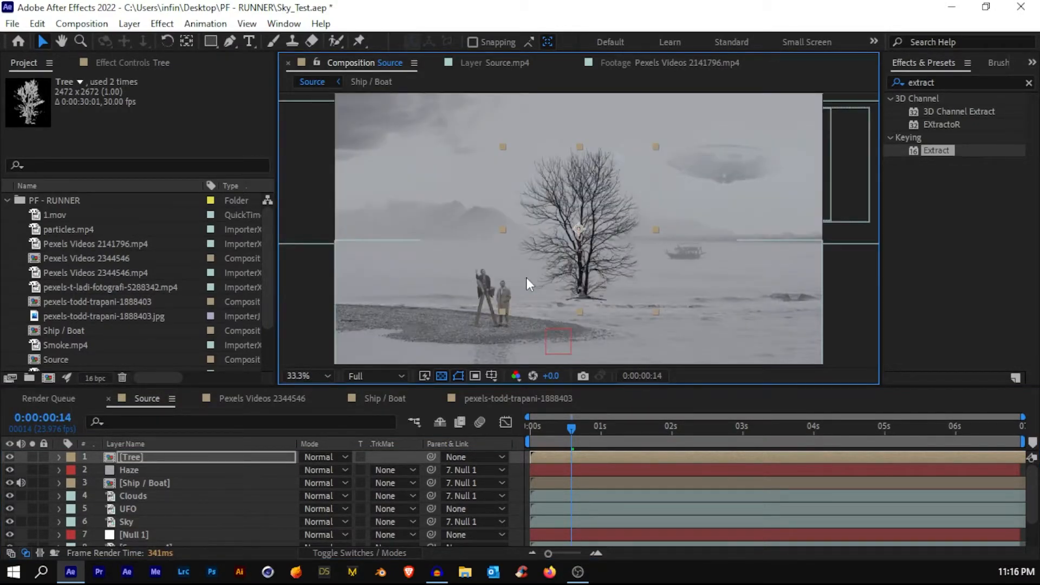
pyautogui.moveTo(424, 281); pyautogui.dragTo(308, 292)
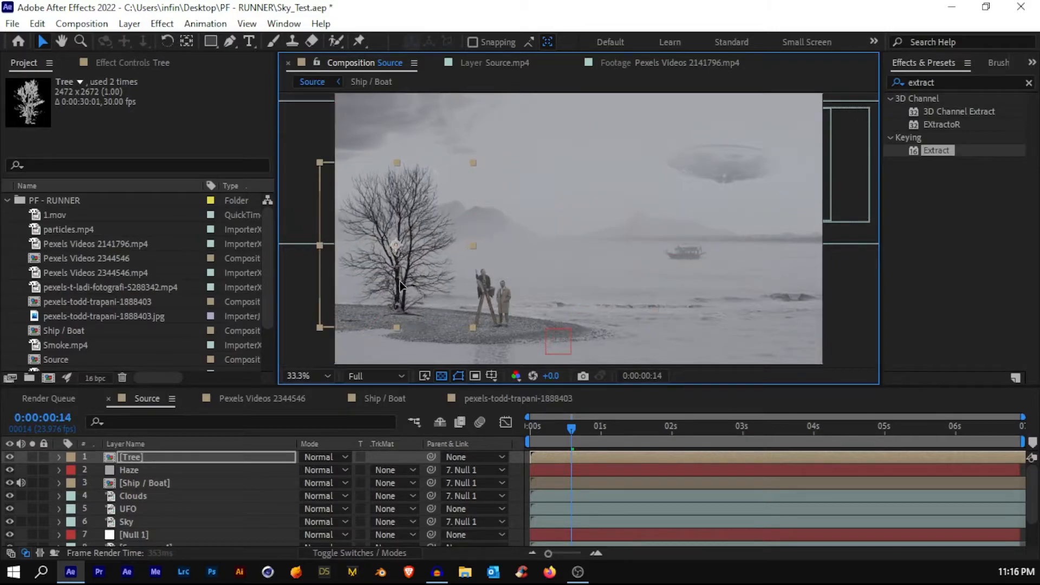
pyautogui.moveTo(383, 286); pyautogui.dragTo(383, 291)
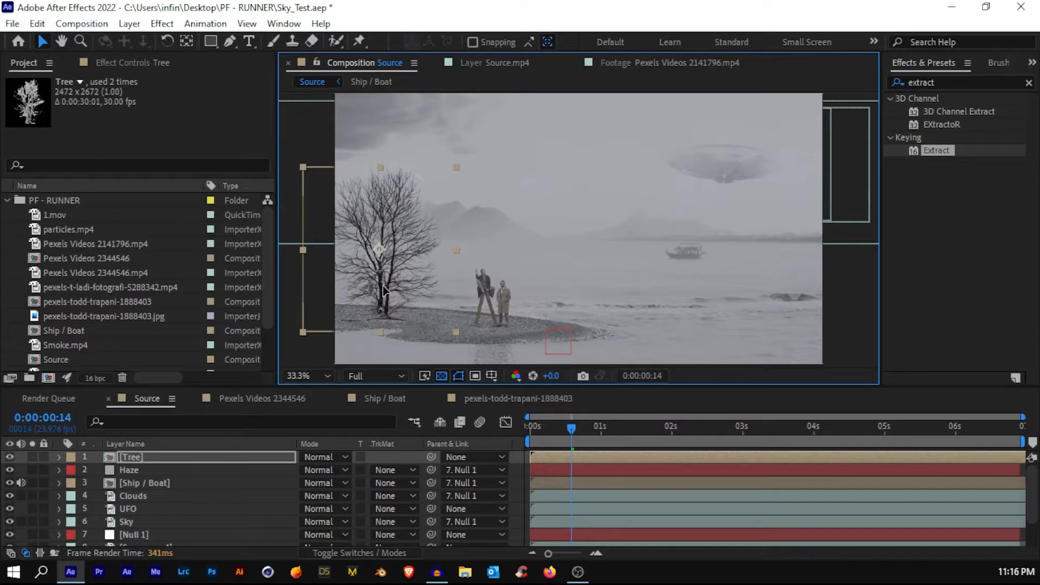
# Apply the Tritone color correction effect to the Tree layer.
pyautogui.click(948, 84)
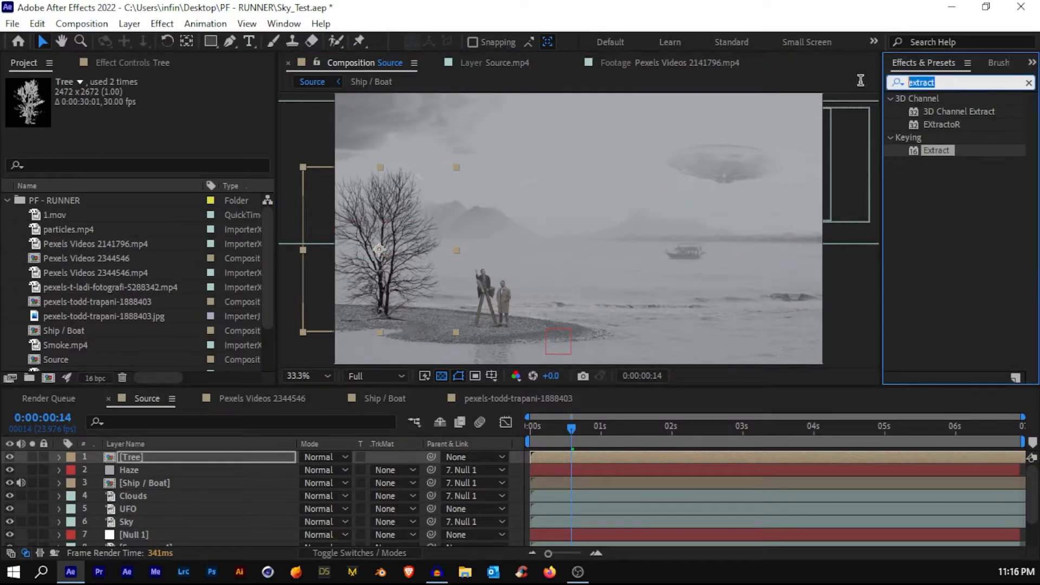
pyautogui.write('trit')
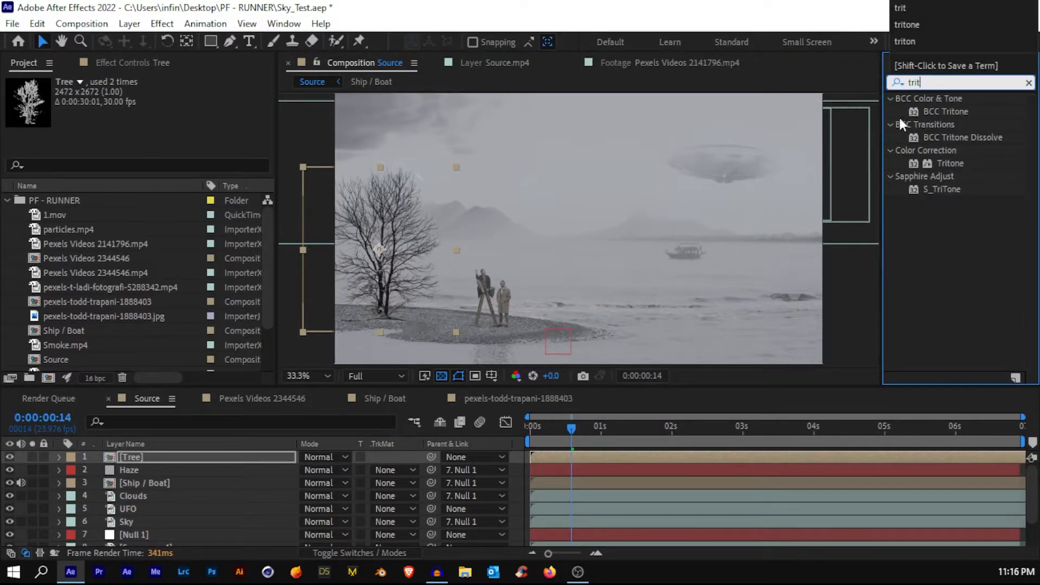
pyautogui.moveTo(944, 163); pyautogui.dragTo(205, 452)
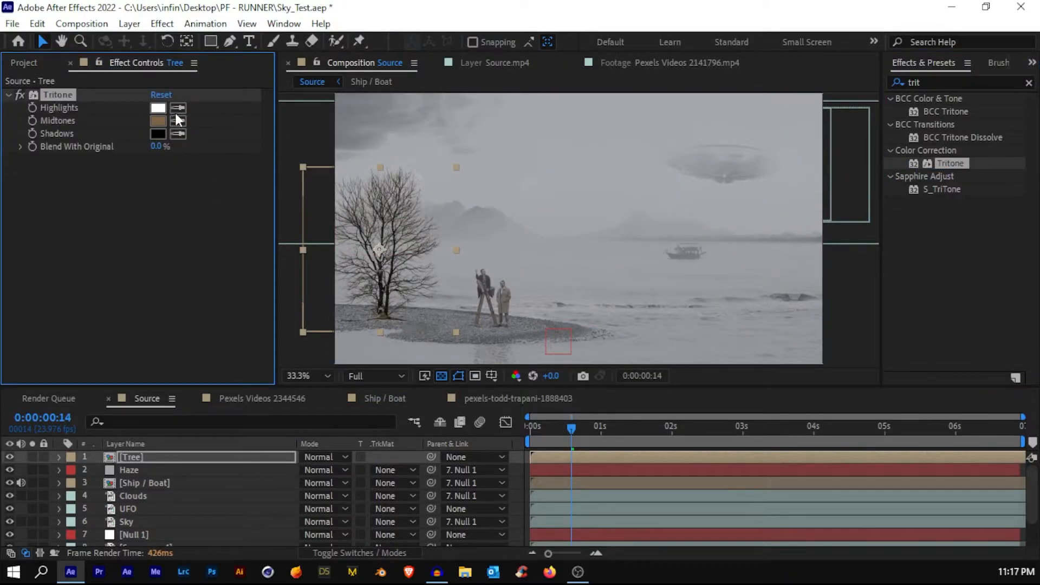
# Sample the Tritone highlights from the hazy sky, the midtones from the waterline and the shadows from the seated figure's dark coat.
pyautogui.click(585, 161)
pyautogui.click(177, 120)
pyautogui.click(630, 305)
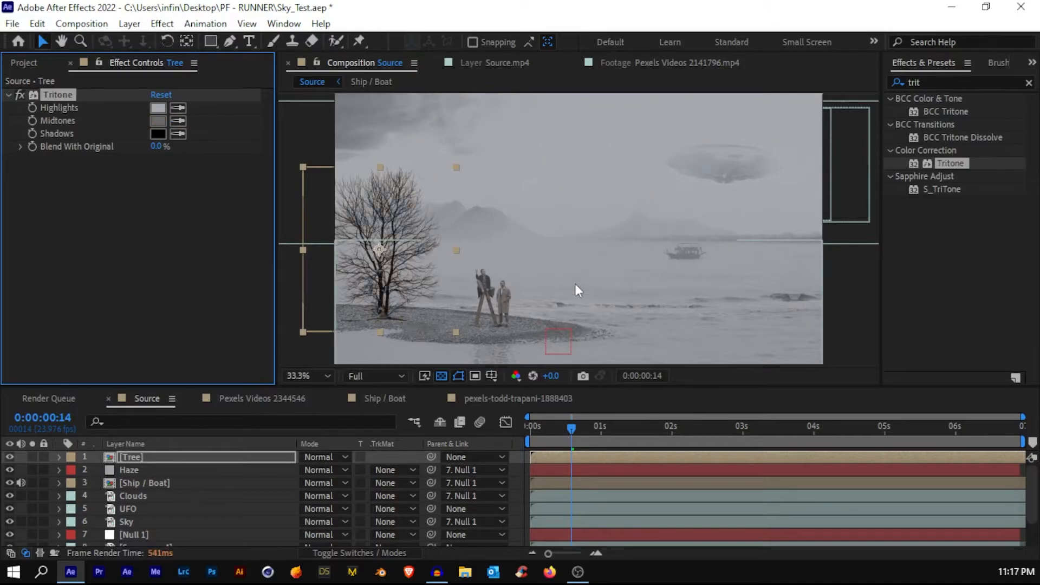
pyautogui.click(345, 211)
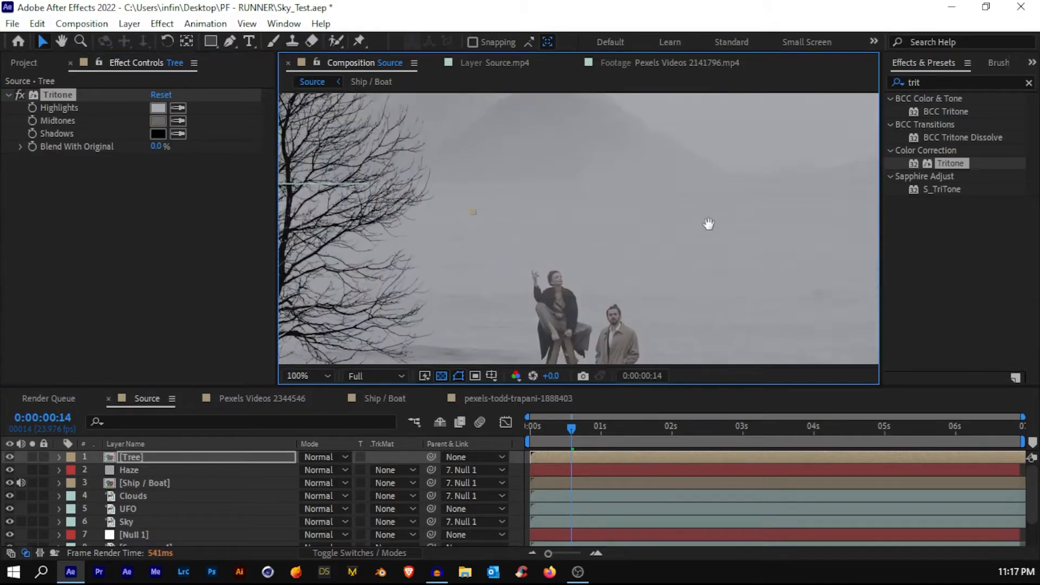
pyautogui.click(178, 133)
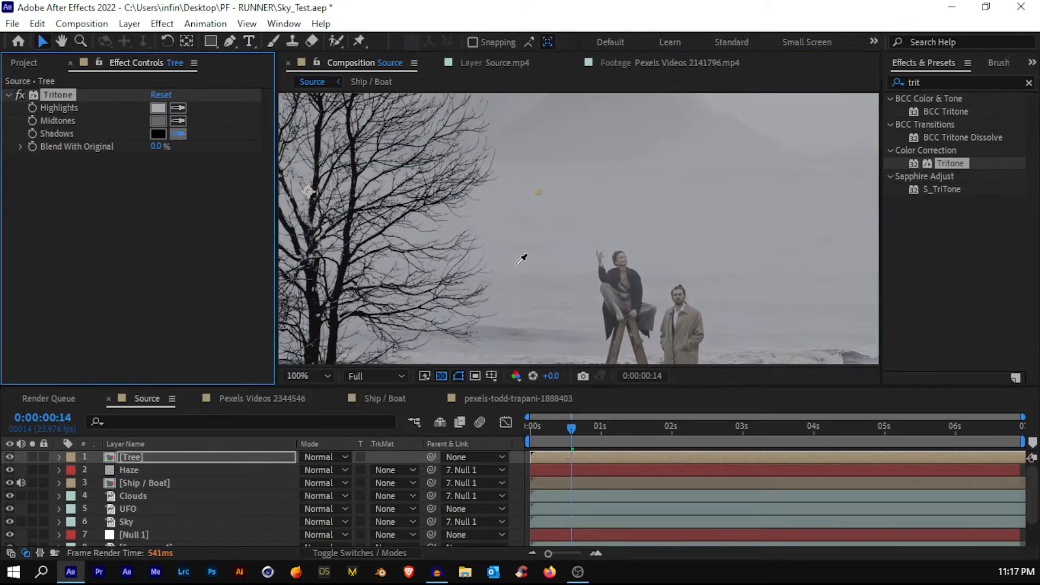
pyautogui.click(636, 278)
pyautogui.scroll(-3, 434, 205)
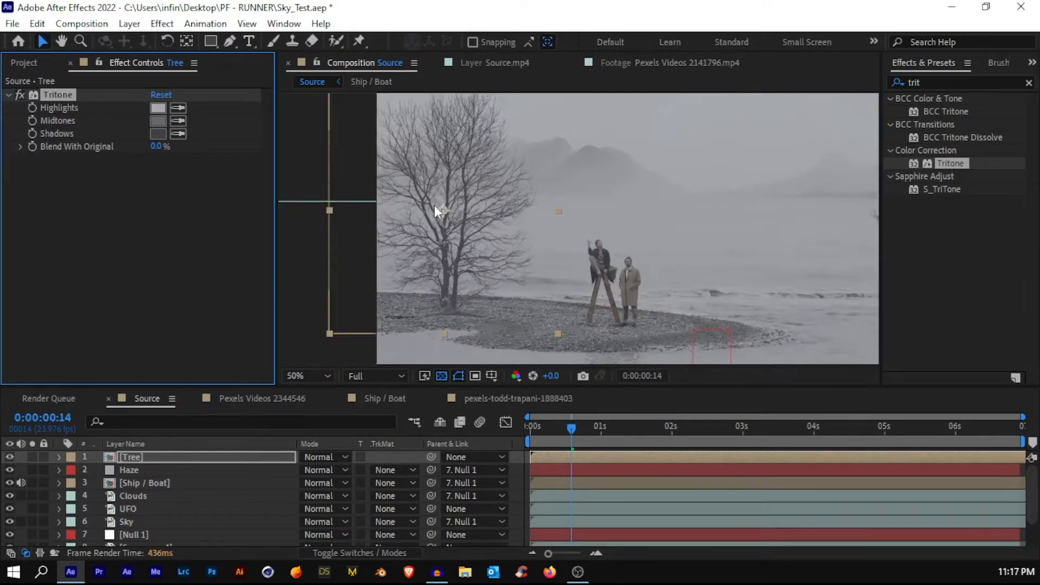
# Parent the Tree layer to Null 1 and return to the first frame.
pyautogui.moveTo(524, 264); pyautogui.dragTo(428, 275)
pyautogui.scroll(2, 413, 291)
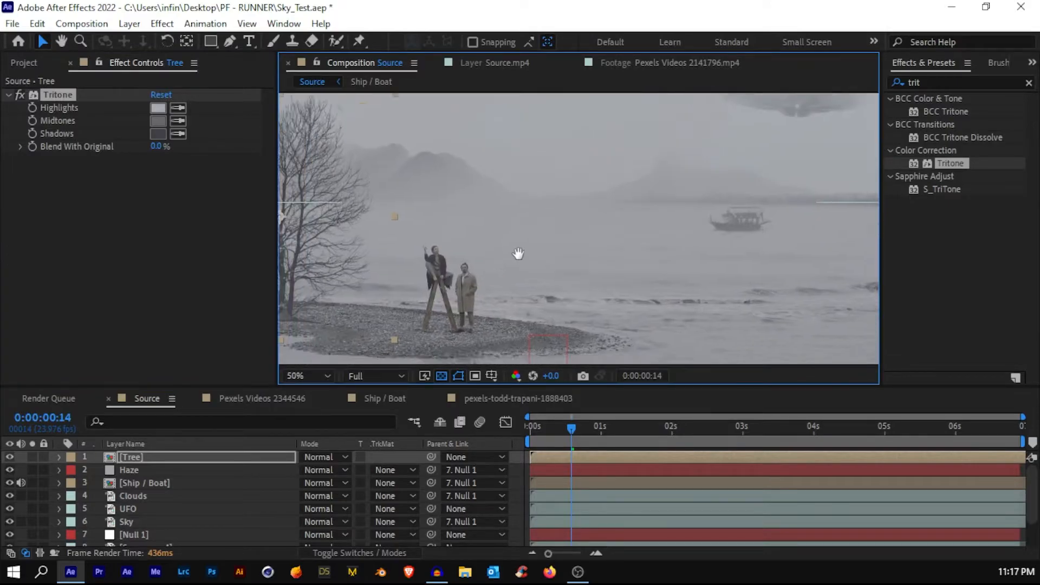
pyautogui.moveTo(428, 457); pyautogui.dragTo(163, 535)
pyautogui.press('Home')
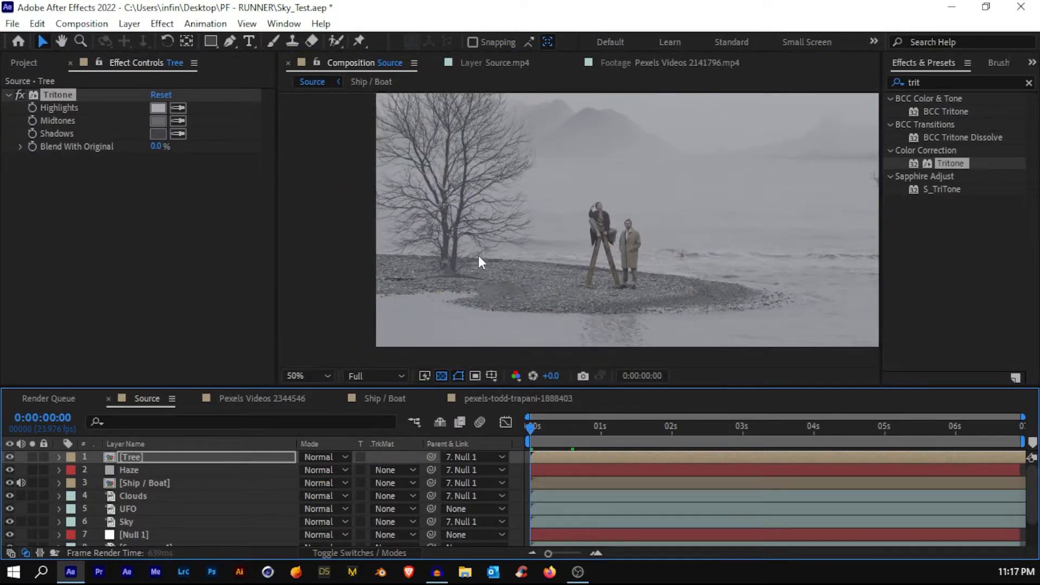
# Examine how the tree's base meets the pebble shore compared with the ladder and the standing figure's feet.
pyautogui.scroll(4, 479, 255)
pyautogui.moveTo(501, 305); pyautogui.dragTo(550, 279)
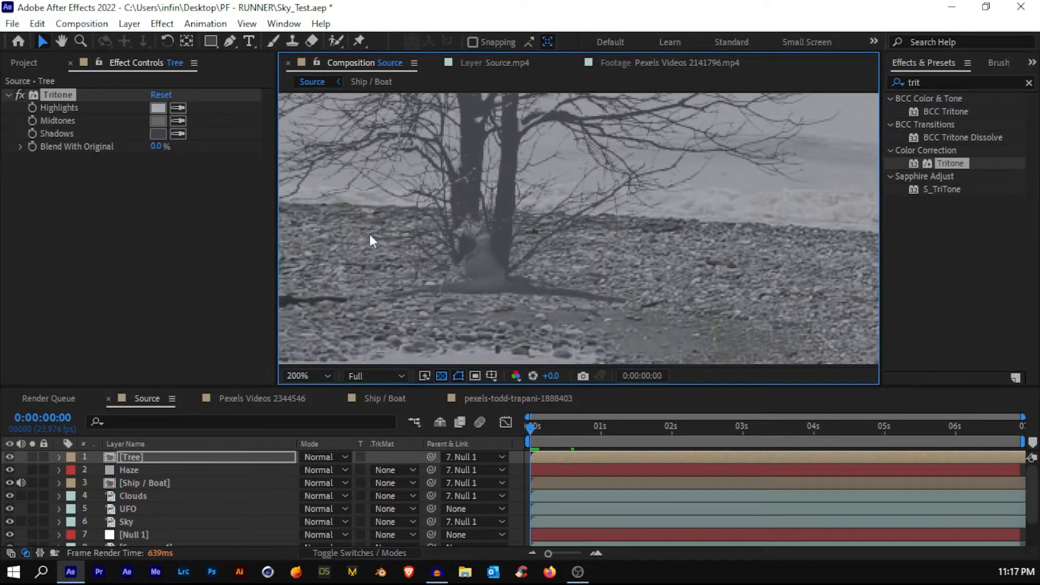
pyautogui.hscroll(5, 380, 331)
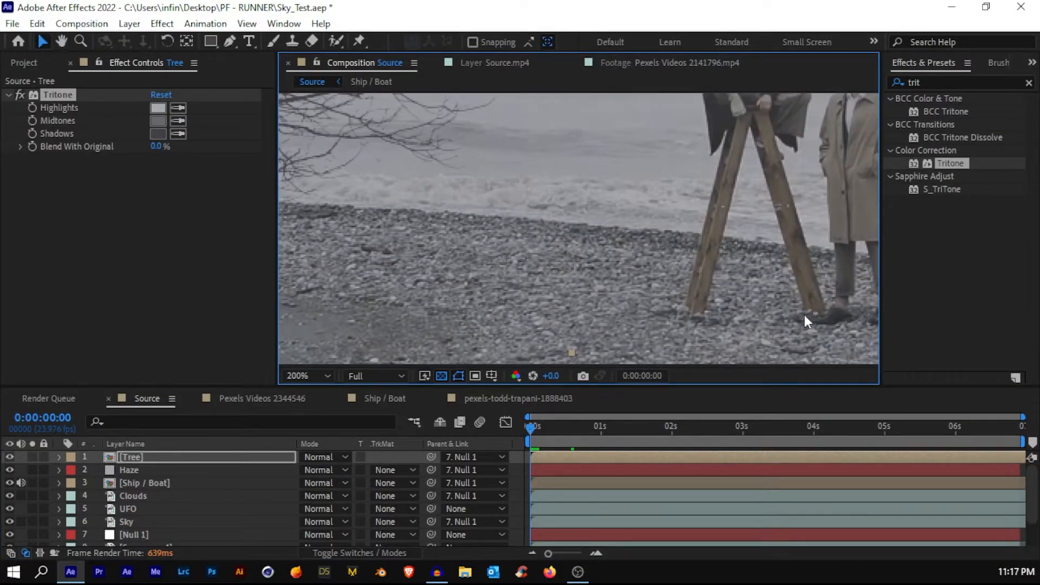
pyautogui.moveTo(804, 313); pyautogui.dragTo(809, 271)
pyautogui.hscroll(-6, 485, 277)
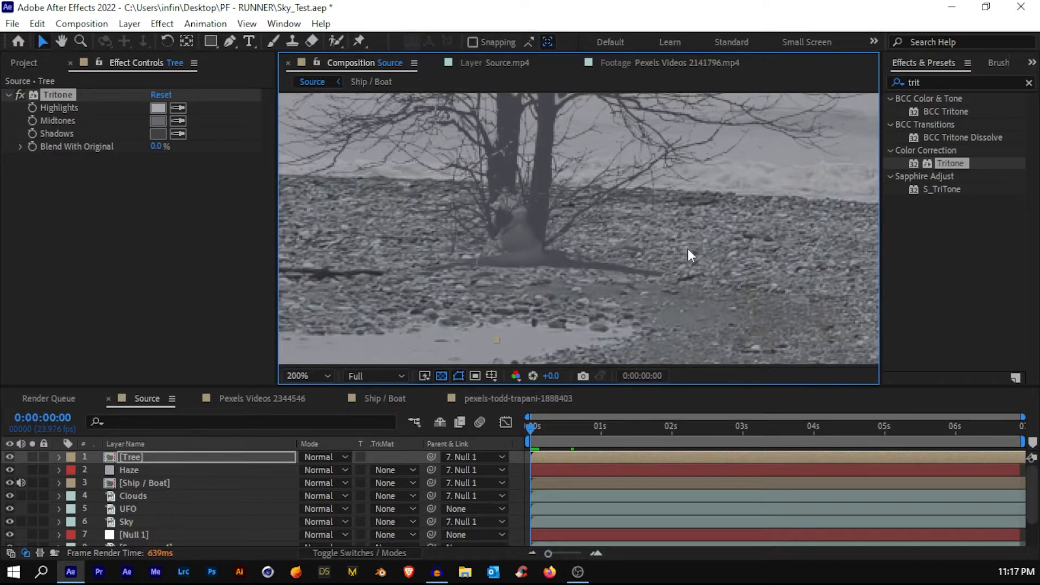
pyautogui.scroll(-1, 597, 295)
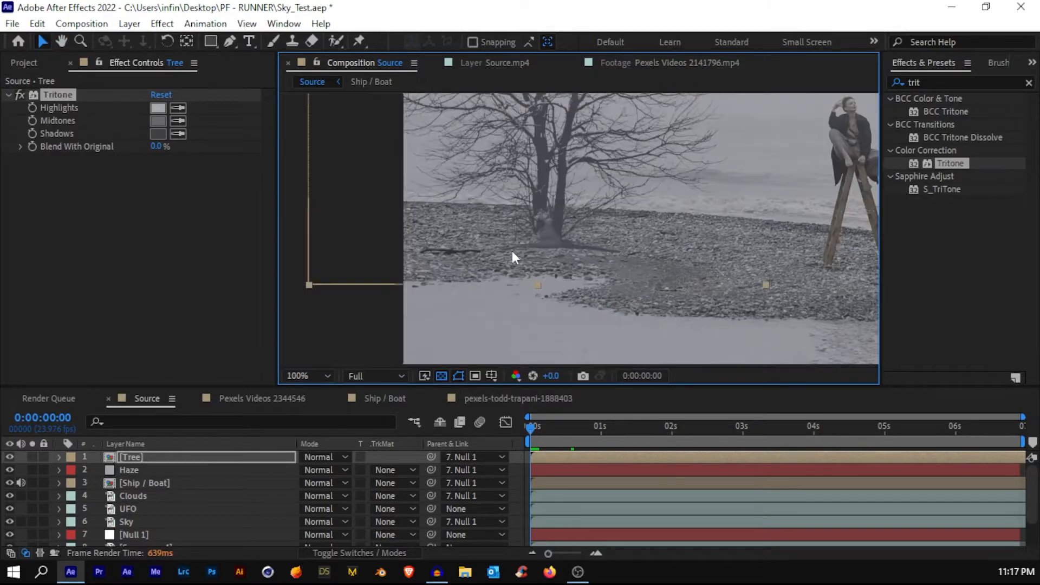
pyautogui.moveTo(567, 242); pyautogui.dragTo(467, 310)
pyautogui.scroll(-1, 468, 310)
pyautogui.moveTo(550, 272); pyautogui.dragTo(460, 318)
pyautogui.scroll(-1, 459, 318)
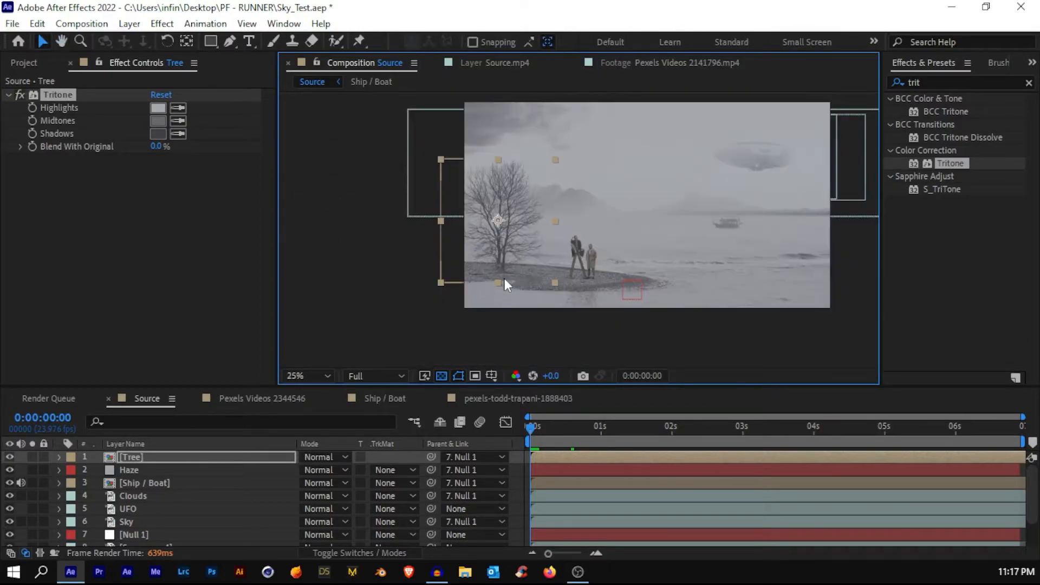
pyautogui.hscroll(2, 551, 284)
# Shift the tree slightly left and enlarge it a little, keeping the base of its trunk on the shore.
pyautogui.click(309, 375)
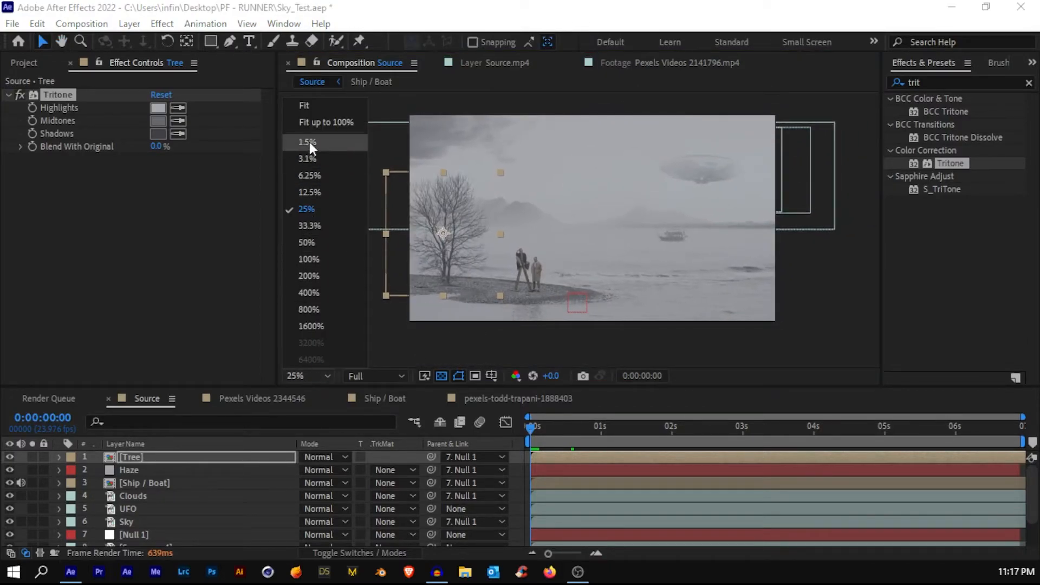
pyautogui.click(305, 106)
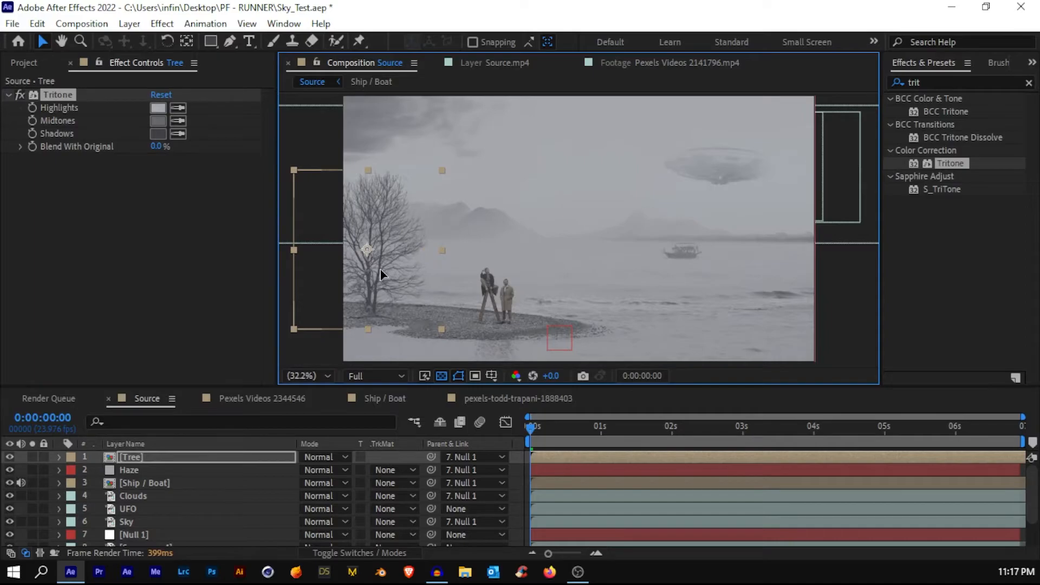
pyautogui.moveTo(380, 269); pyautogui.dragTo(378, 268)
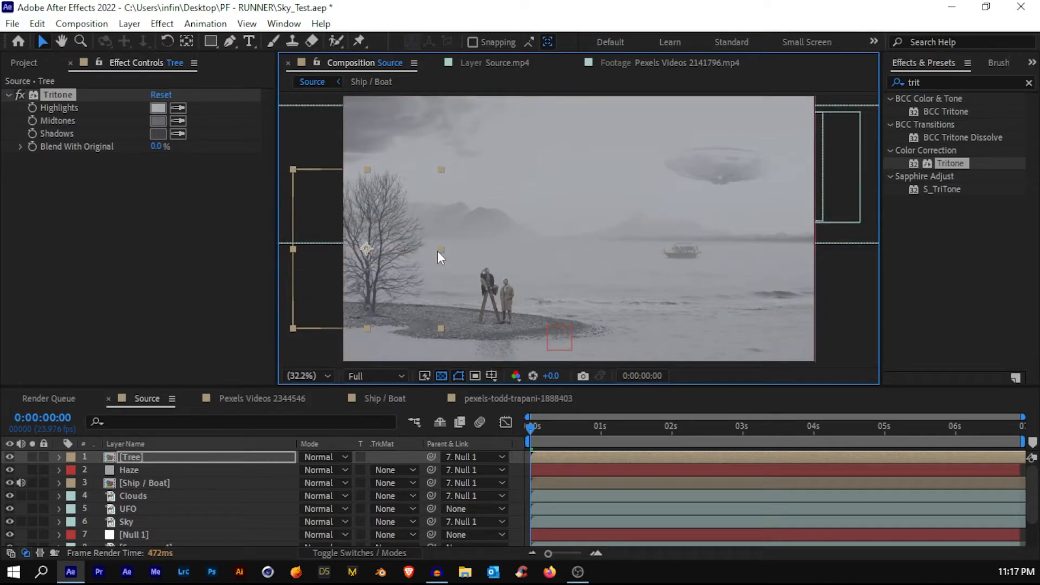
pyautogui.moveTo(438, 252); pyautogui.dragTo(443, 249)
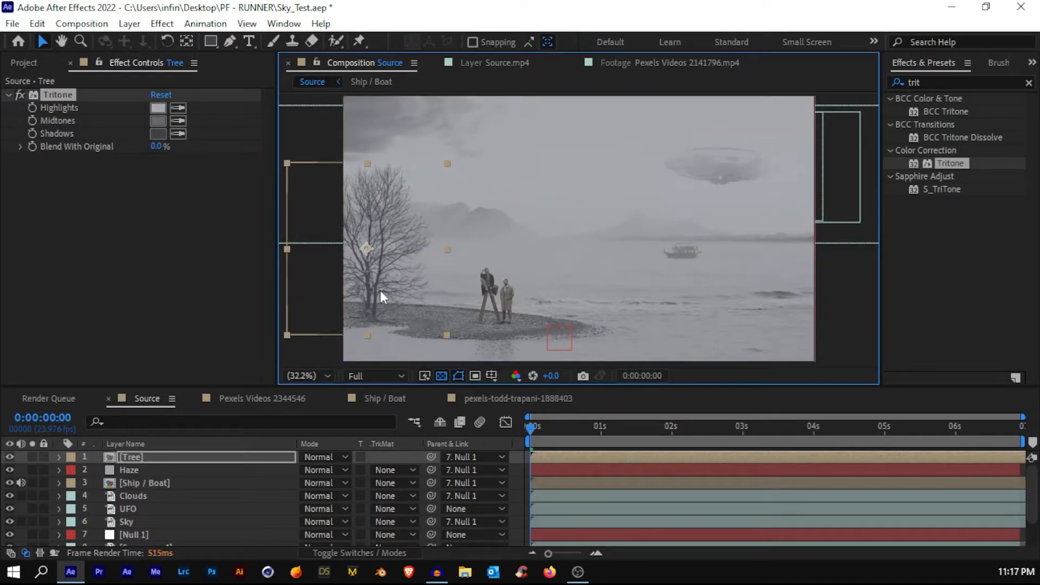
pyautogui.moveTo(372, 291); pyautogui.dragTo(371, 285)
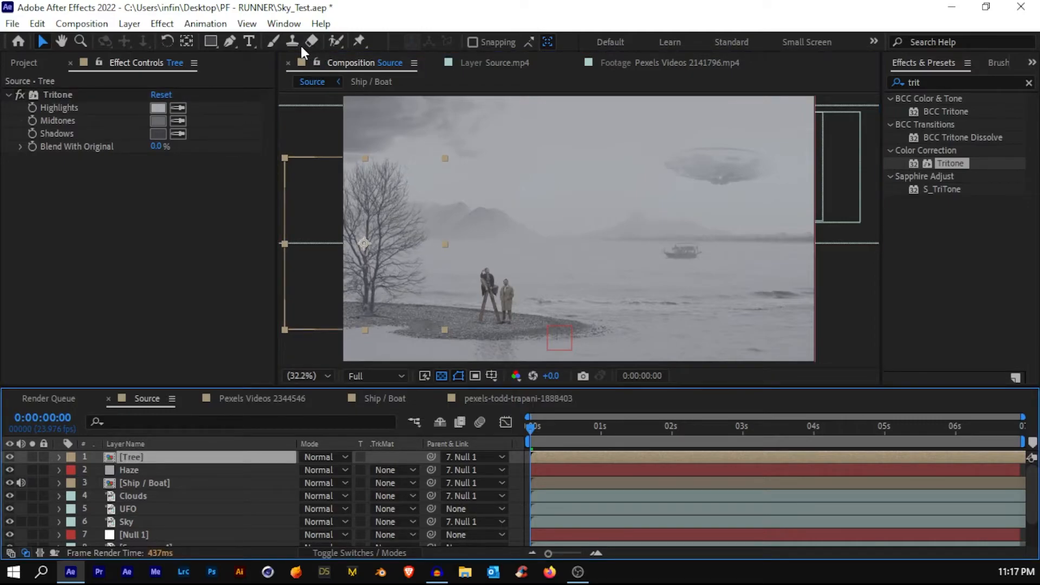
# Place a Puppet Pin at the base of the tree's trunk to anchor it to the shore.
pyautogui.click(353, 42)
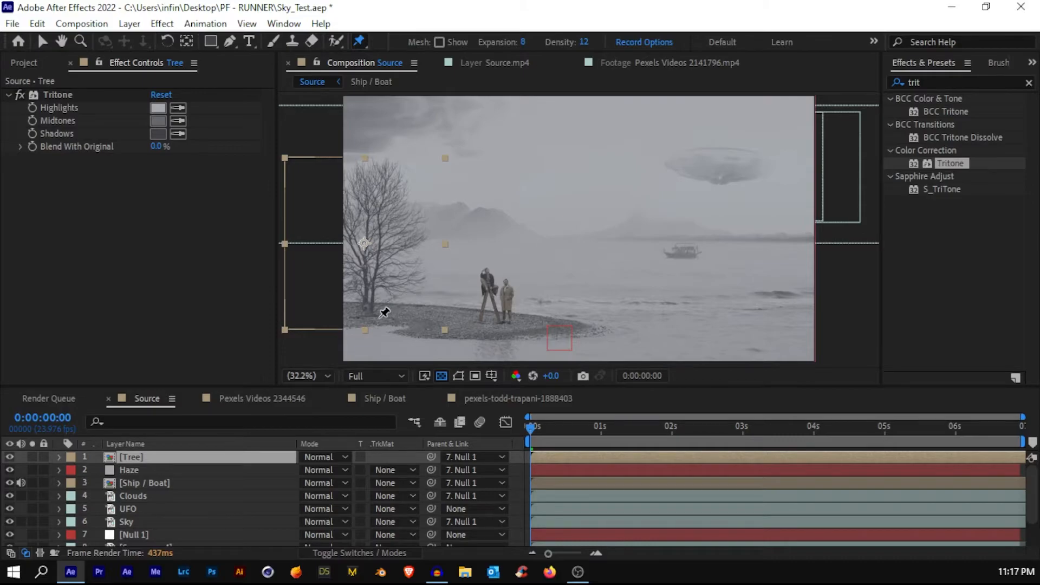
pyautogui.press('`')
pyautogui.scroll(4, 267, 360)
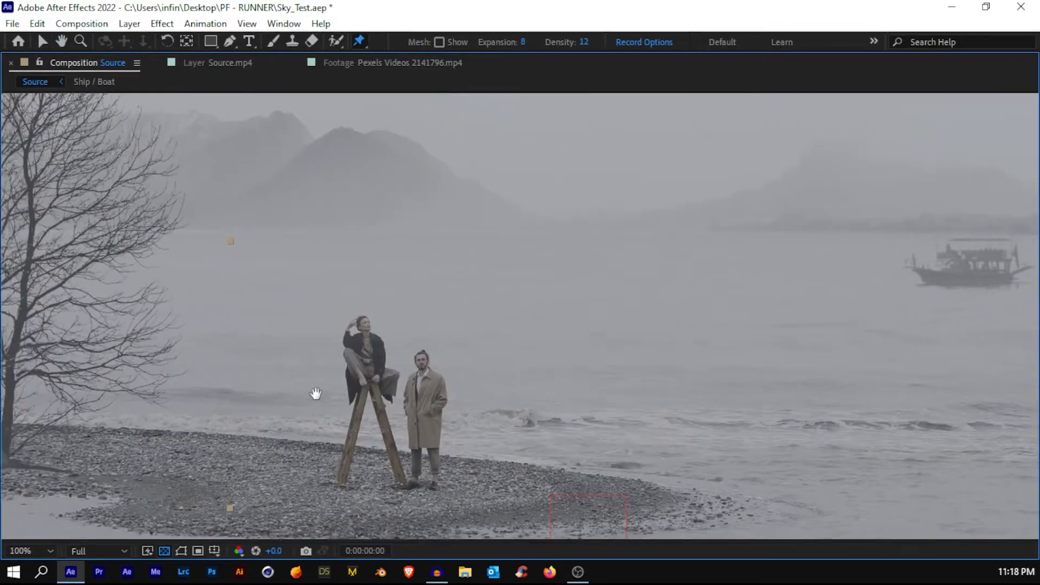
pyautogui.moveTo(316, 394); pyautogui.dragTo(592, 344)
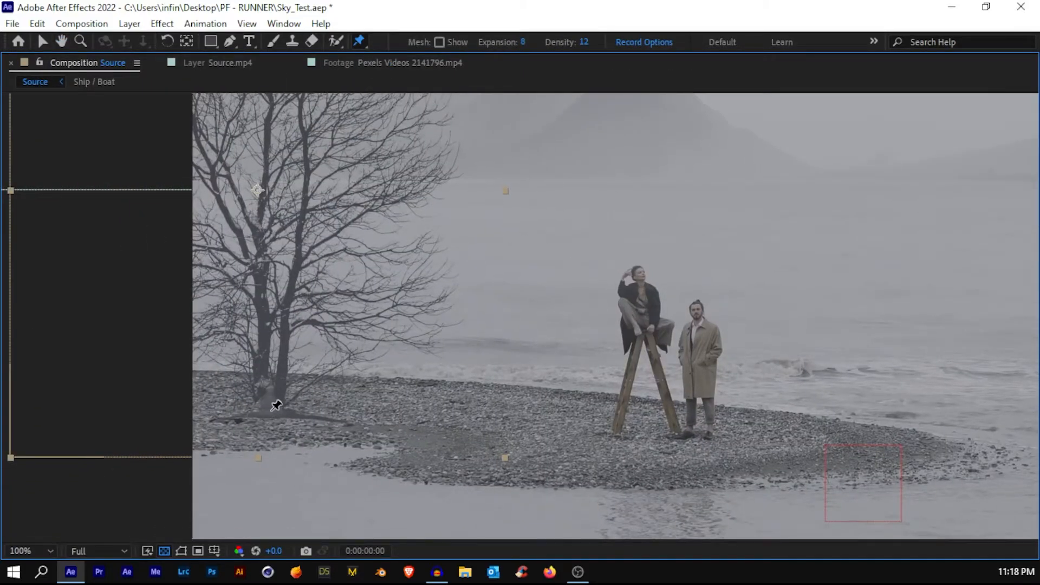
pyautogui.click(273, 409)
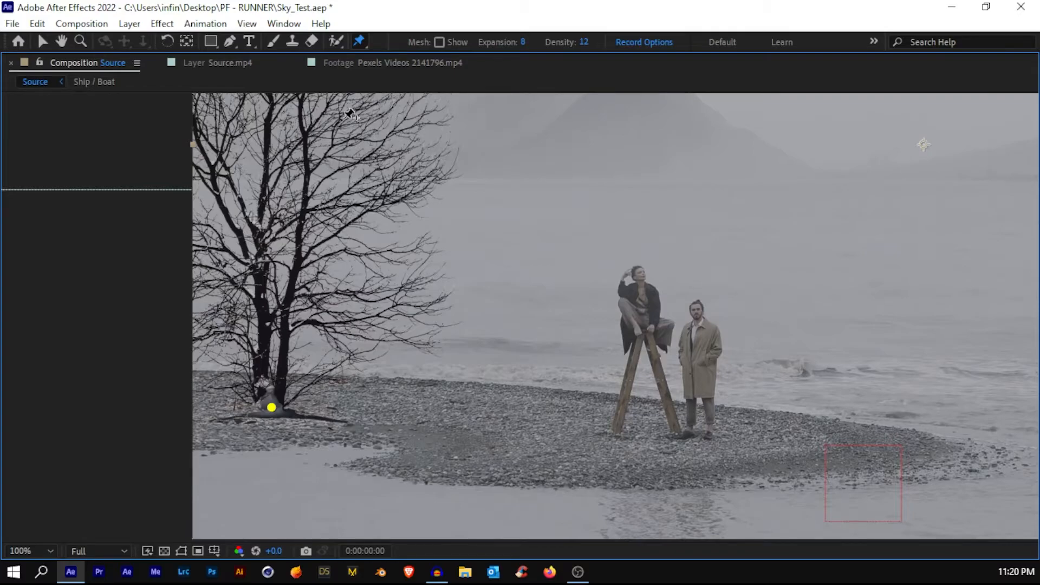
# Add Puppet Pins to the tree's middle trunk, lower and upper outer branches, and upper trunk.
pyautogui.press('`')
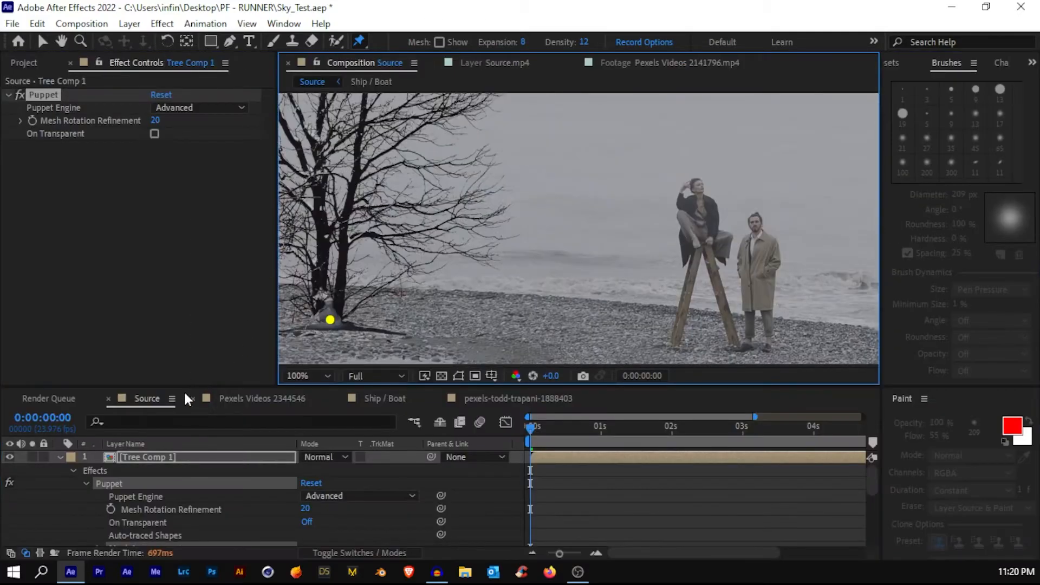
pyautogui.click(63, 458)
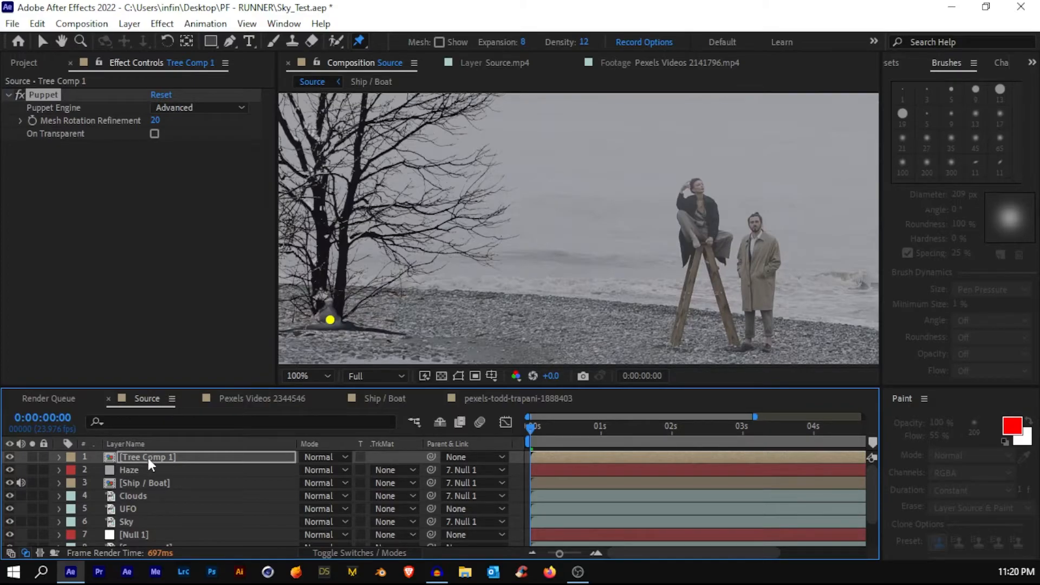
pyautogui.press('`')
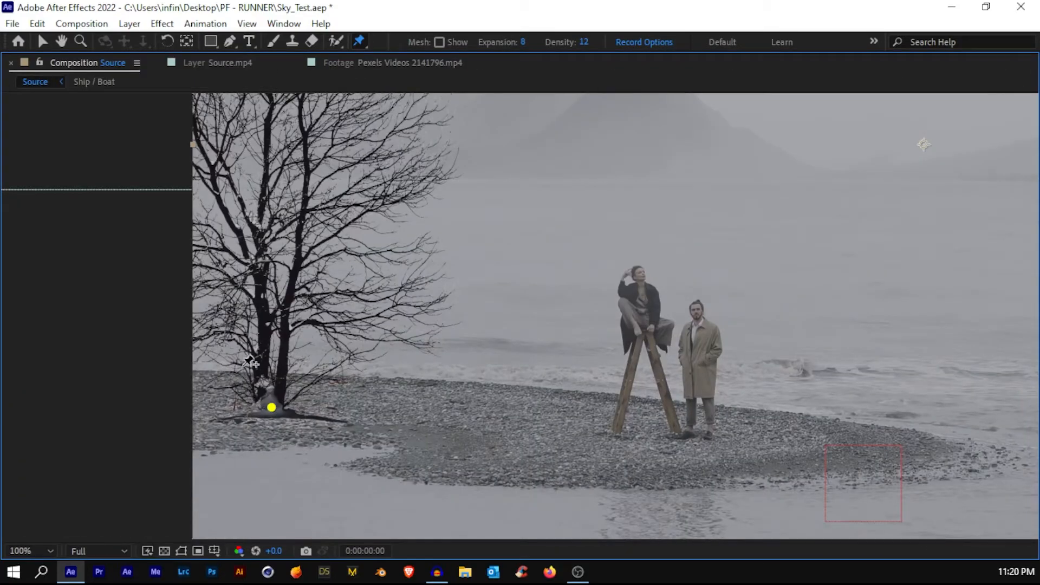
pyautogui.scroll(2, 260, 401)
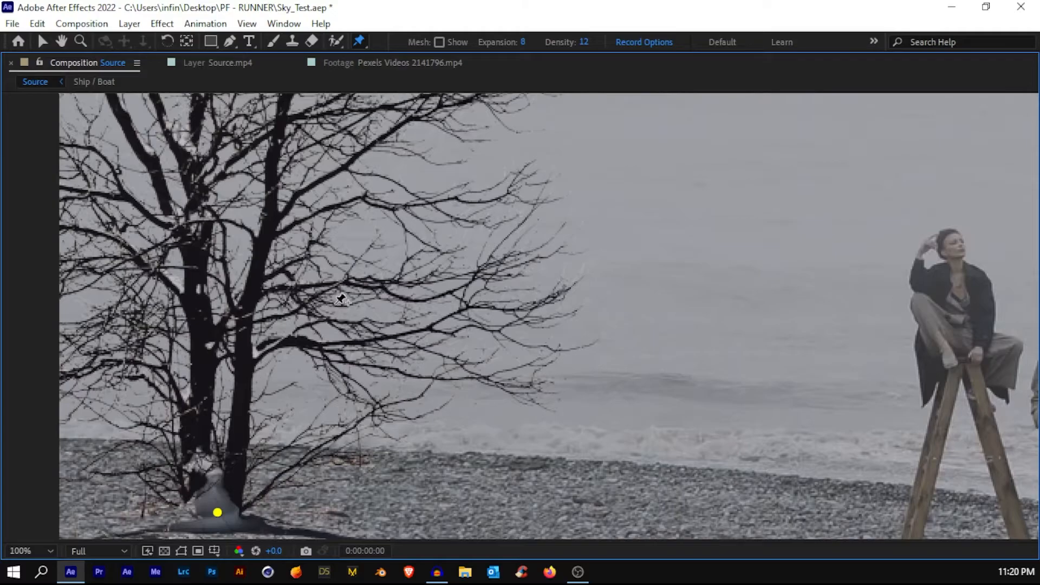
pyautogui.press(',')
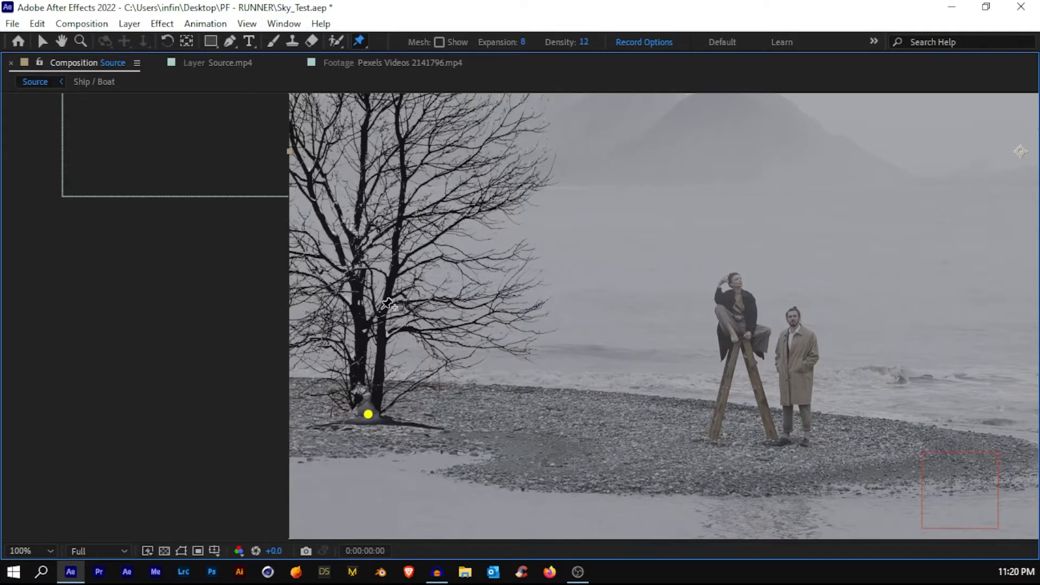
pyautogui.press('`')
pyautogui.press('`')
pyautogui.click(361, 279)
pyautogui.click(508, 309)
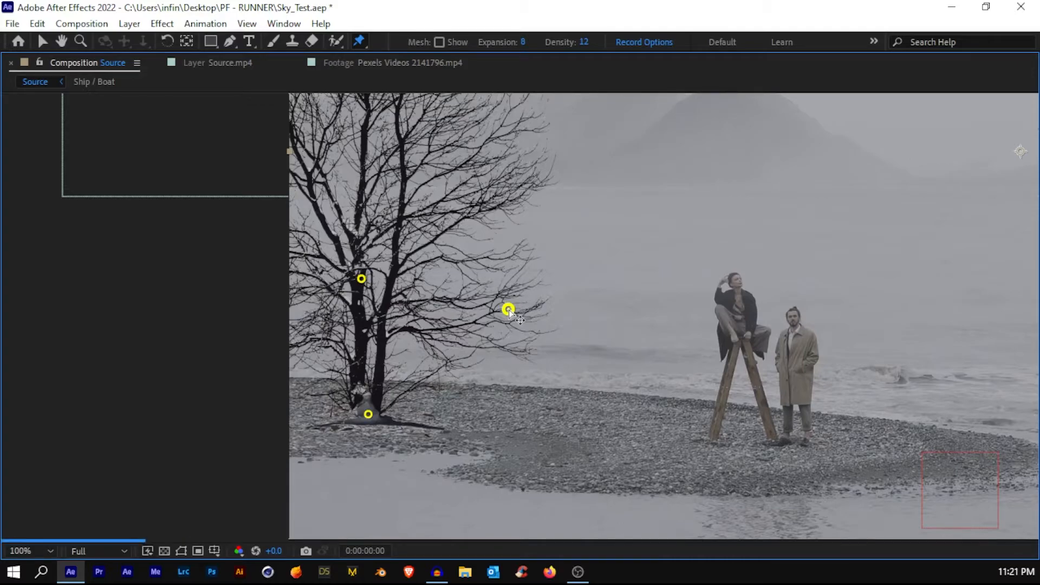
pyautogui.click(513, 183)
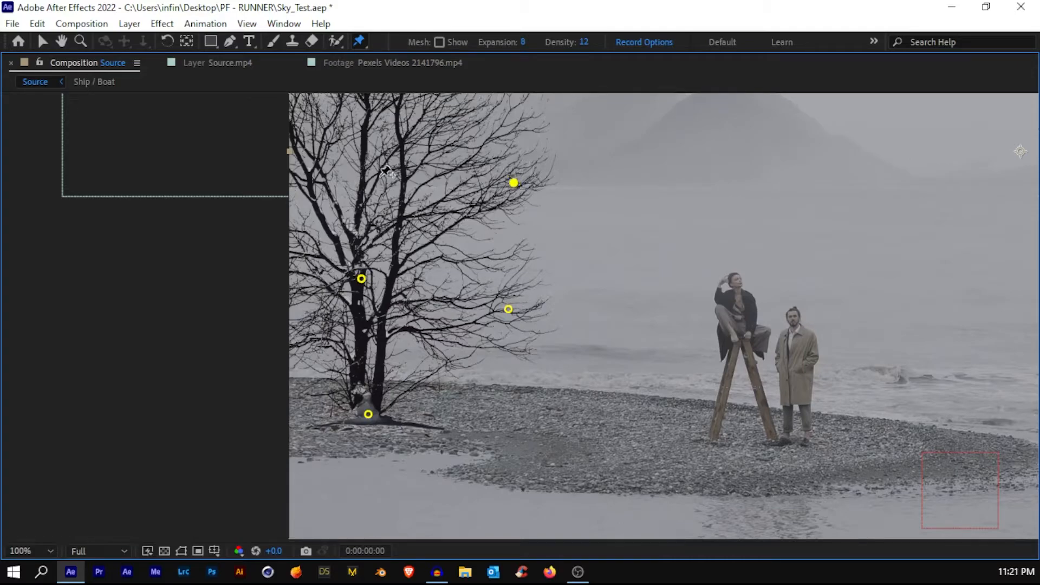
pyautogui.click(363, 168)
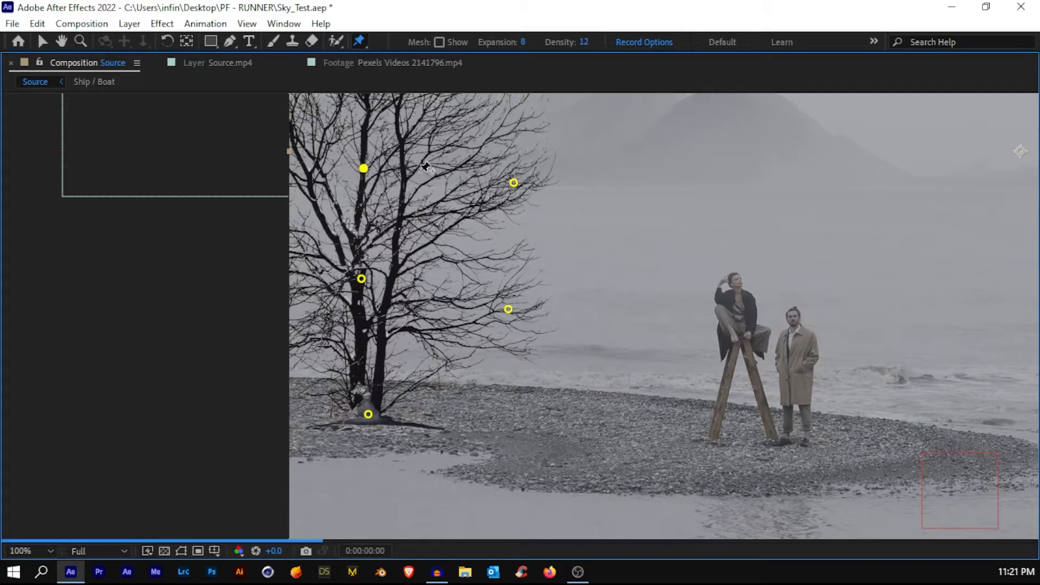
# Close the Paint panel and solo the Tree Comp 1 layer over the transparency grid.
pyautogui.press('`')
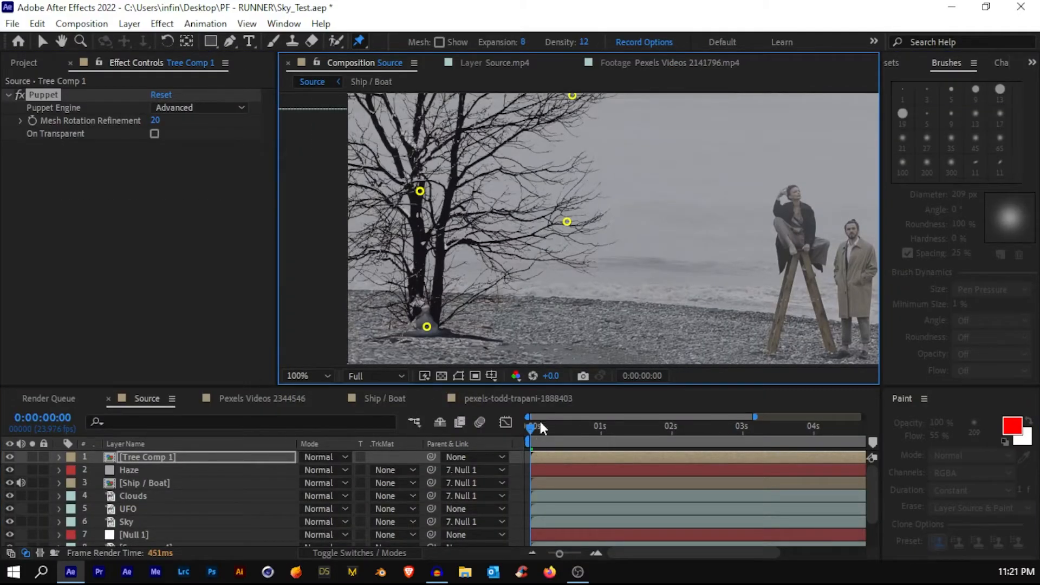
pyautogui.rightClick(902, 397)
pyautogui.click(914, 409)
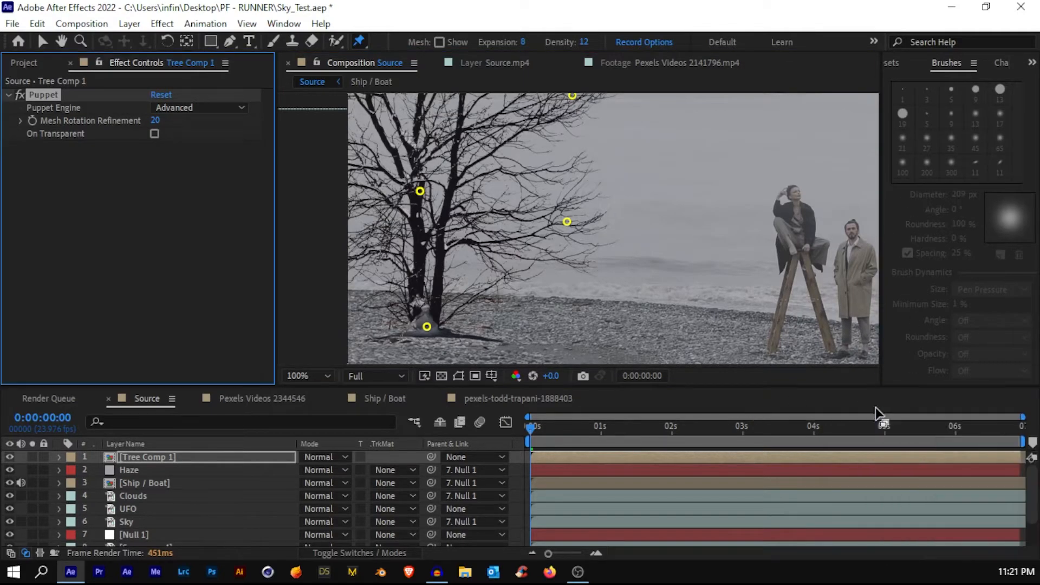
pyautogui.click(32, 457)
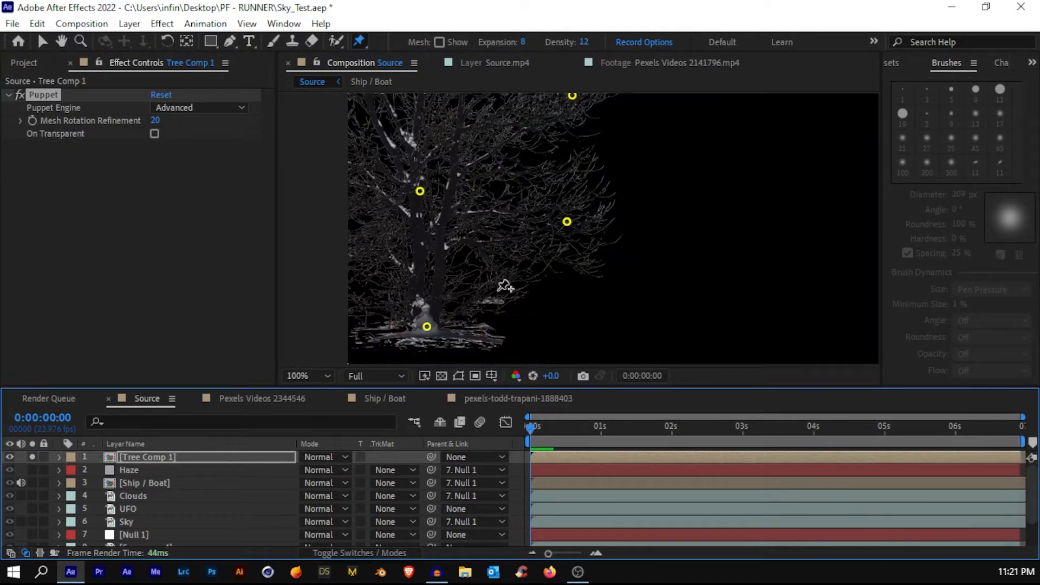
pyautogui.click(442, 375)
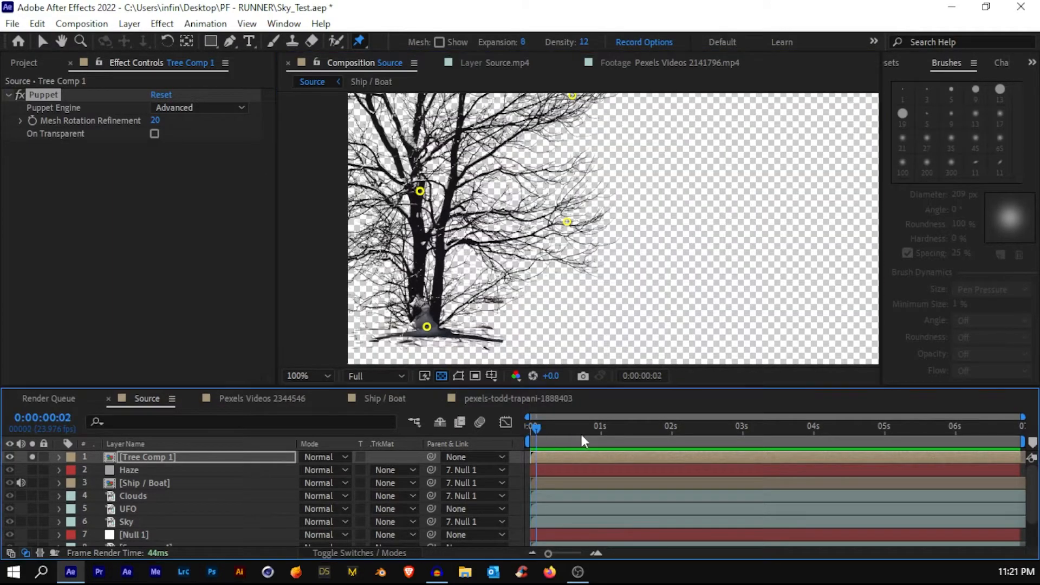
# At 0:00:06:21, nudge the two branch pins and the upper trunk pin slightly to make the tree sway gently.
pyautogui.moveTo(581, 436); pyautogui.dragTo(1019, 436)
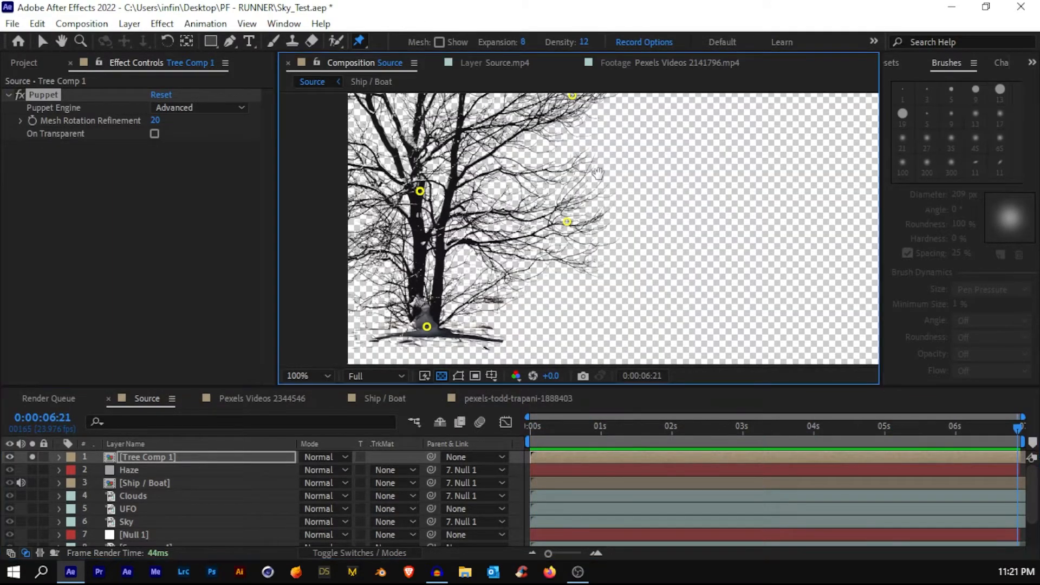
pyautogui.moveTo(598, 170); pyautogui.dragTo(601, 188)
pyautogui.press('`')
pyautogui.moveTo(512, 202); pyautogui.dragTo(520, 203)
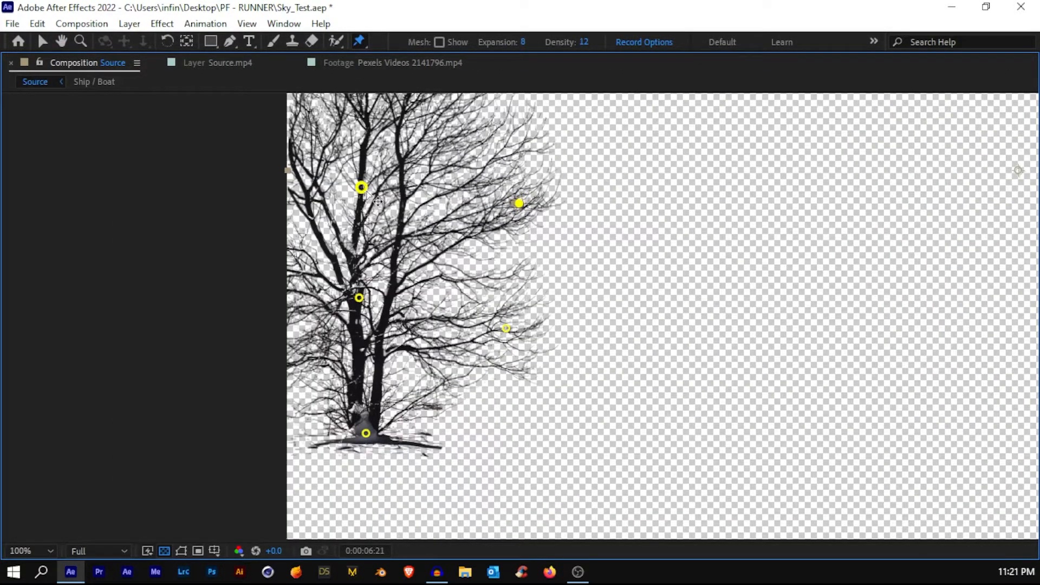
pyautogui.moveTo(365, 191); pyautogui.dragTo(363, 189)
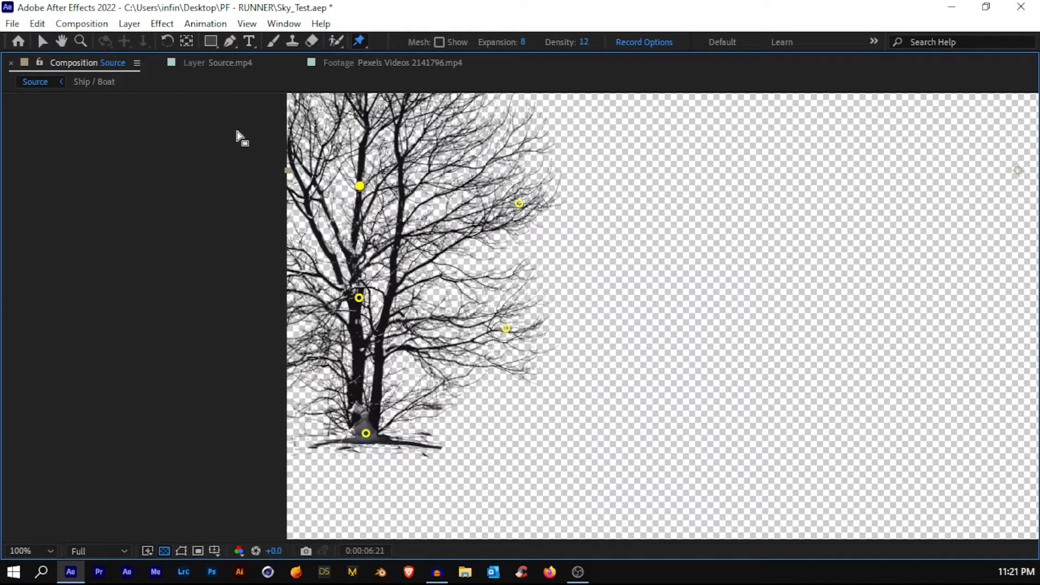
pyautogui.moveTo(512, 334); pyautogui.dragTo(512, 335)
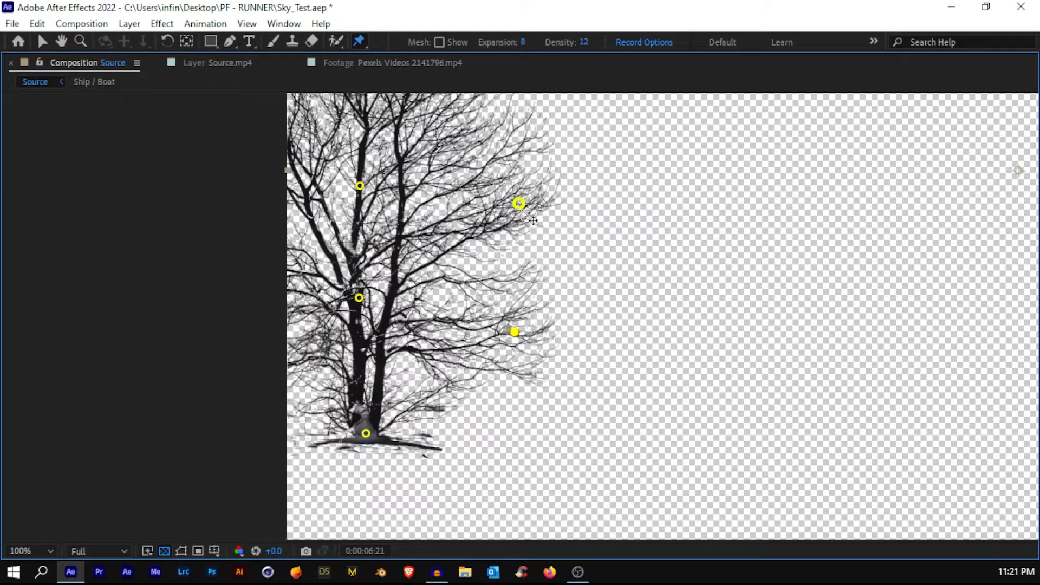
pyautogui.moveTo(521, 207); pyautogui.dragTo(522, 203)
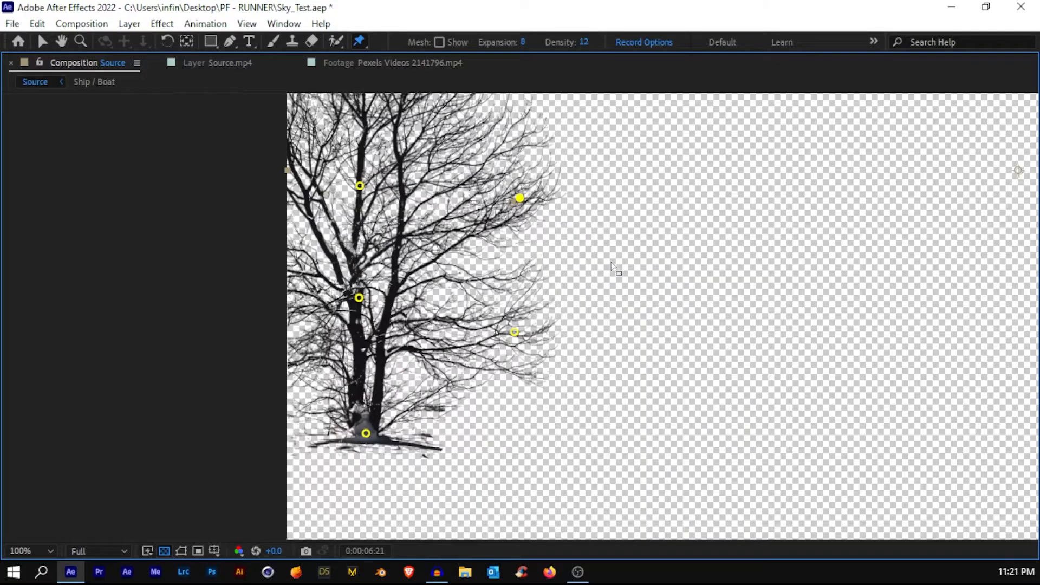
# Preview the tree's sway and compare the pin positions at the last and first frames.
pyautogui.press('space')
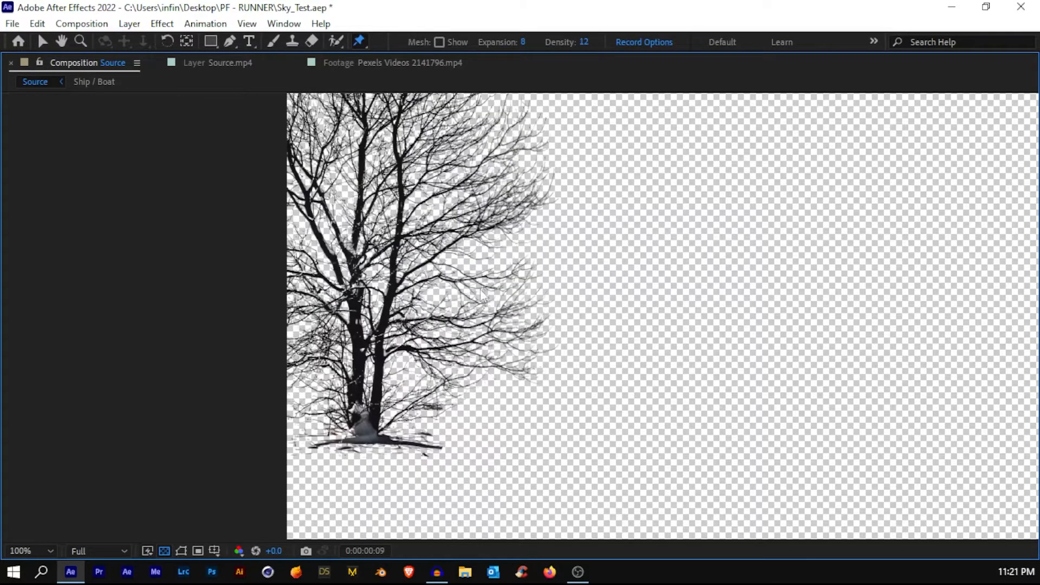
pyautogui.press('`')
pyautogui.moveTo(581, 432); pyautogui.dragTo(1018, 428)
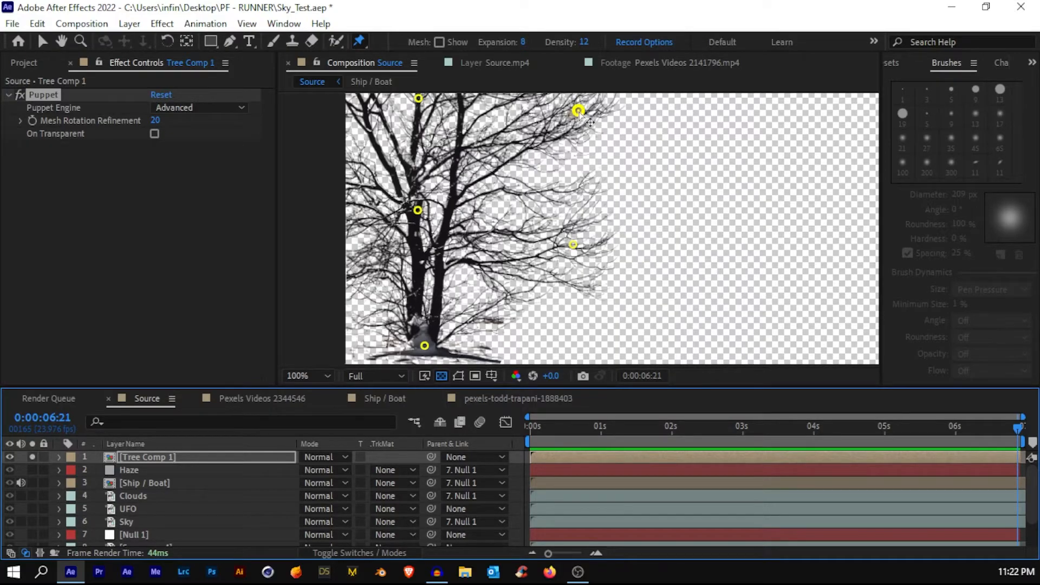
pyautogui.moveTo(898, 420); pyautogui.dragTo(392, 421)
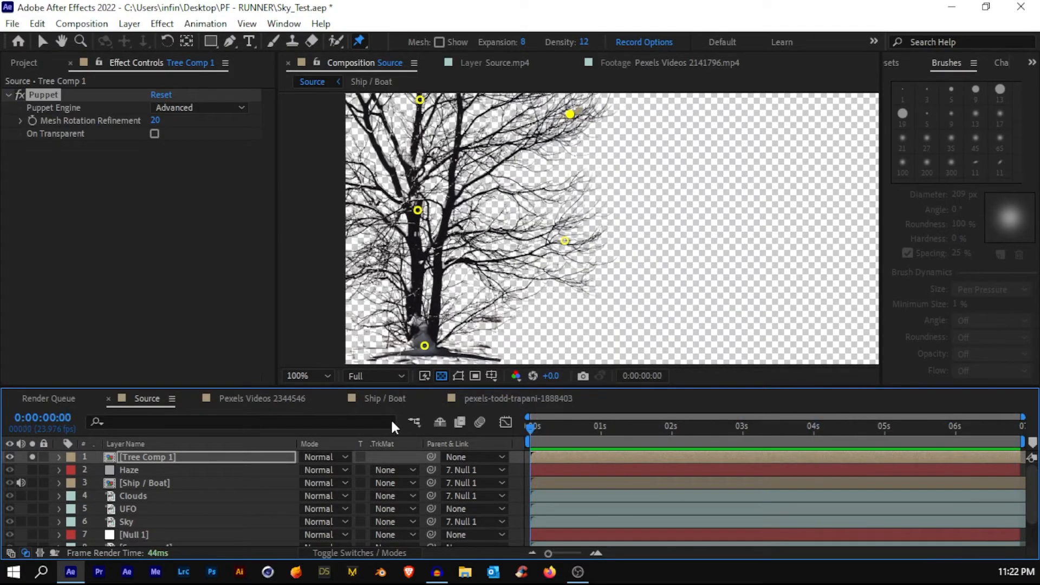
# Unsolo the Tree Comp 1 layer and apply the Tritone effect to it.
pyautogui.click(32, 456)
pyautogui.hotkey('ctrl', 'space')
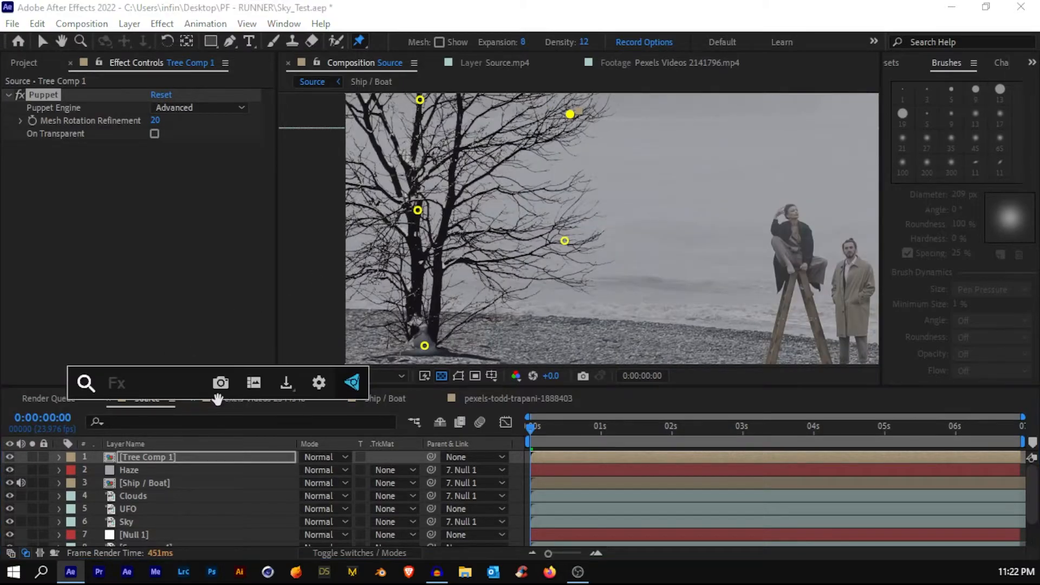
pyautogui.write('tri')
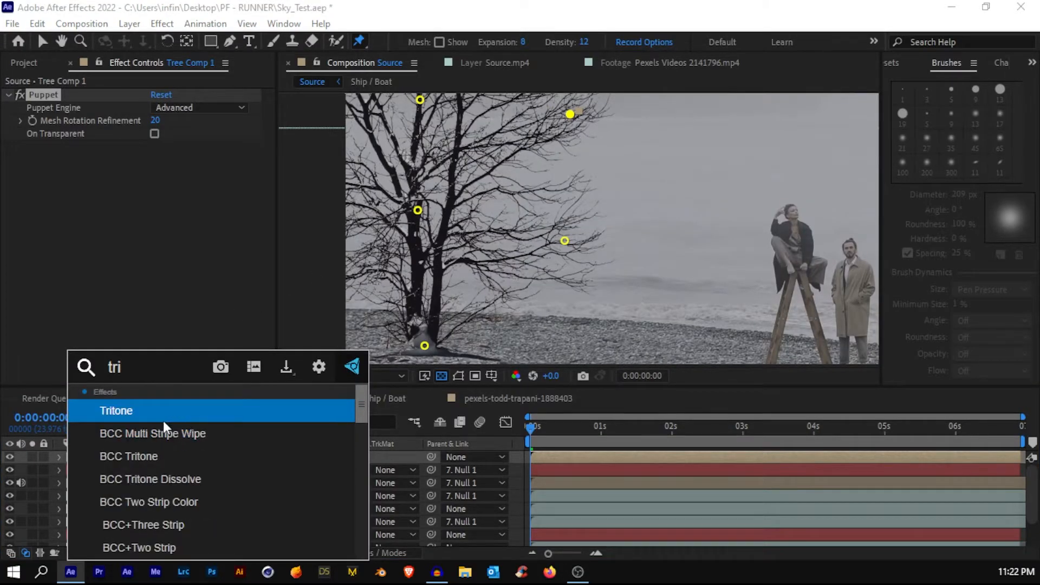
pyautogui.click(161, 414)
# Sample the Tritone highlights from the haze beside the mountains, the midtones from the misty mountain and the shadows from the seated figure's dark coat.
pyautogui.moveTo(554, 209); pyautogui.dragTo(408, 287)
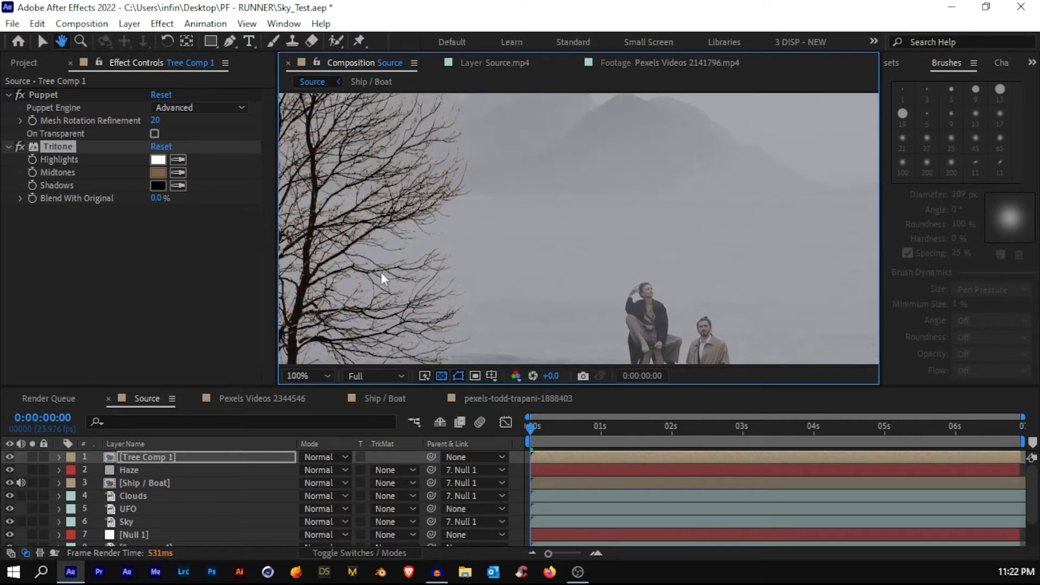
pyautogui.click(177, 159)
pyautogui.click(530, 102)
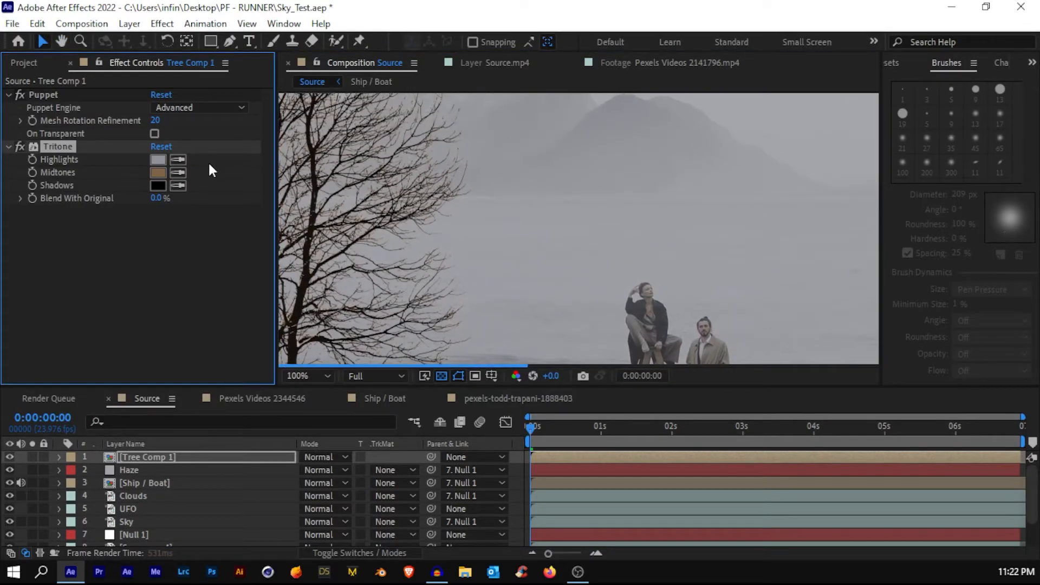
pyautogui.click(177, 173)
pyautogui.click(680, 117)
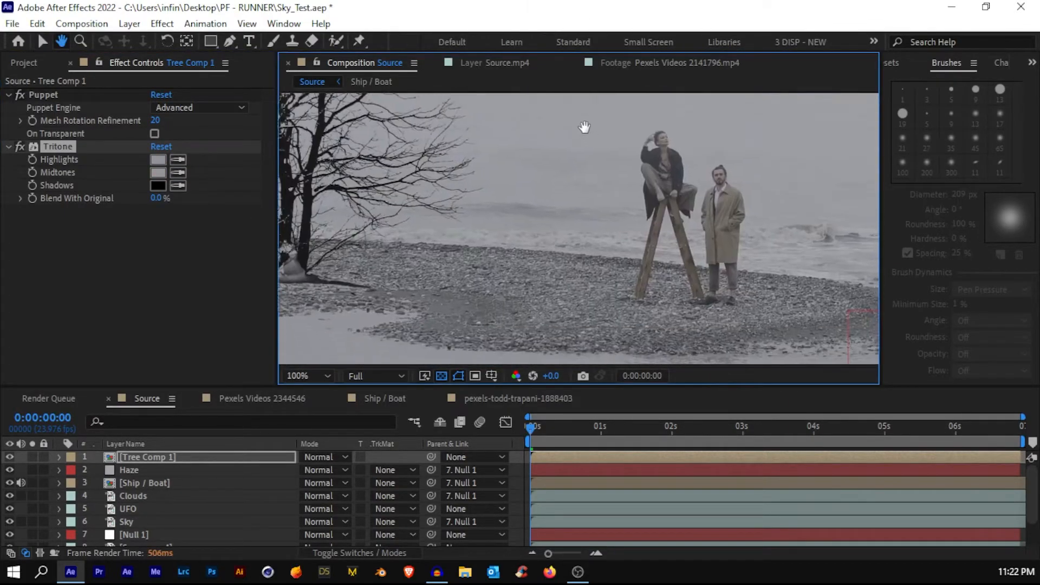
pyautogui.click(179, 185)
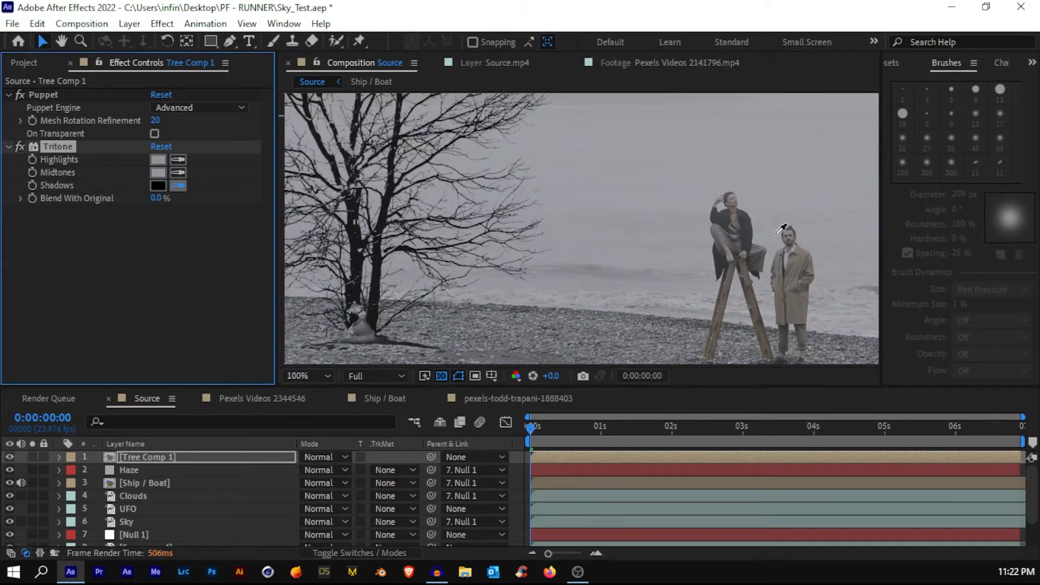
pyautogui.click(747, 224)
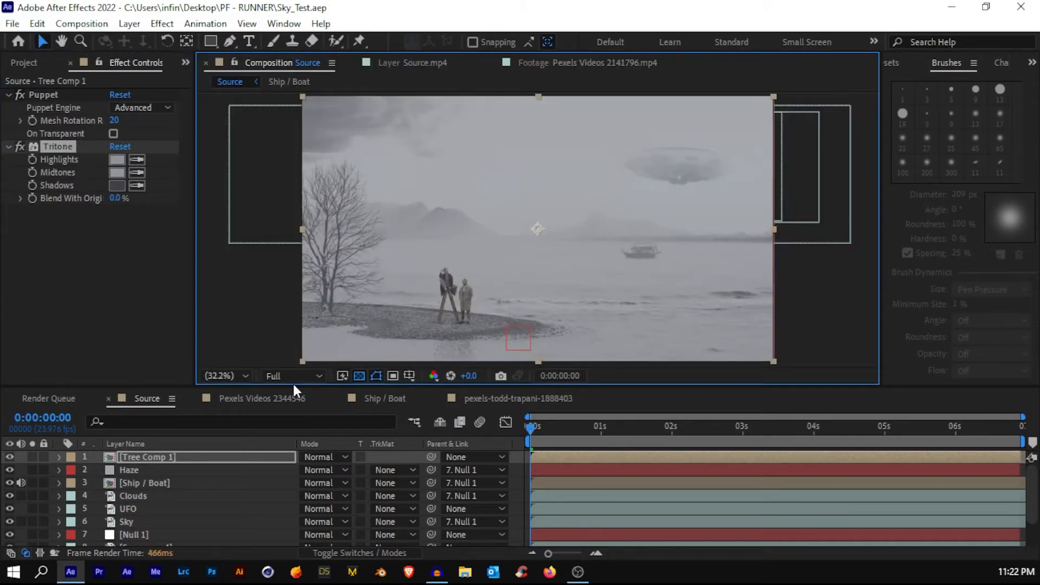
# Inspect the tree's base and the two figures up close to check the tree's colour match, and fit the whole frame back in view.
pyautogui.scroll(1, 325, 331)
pyautogui.scroll(3, 324, 327)
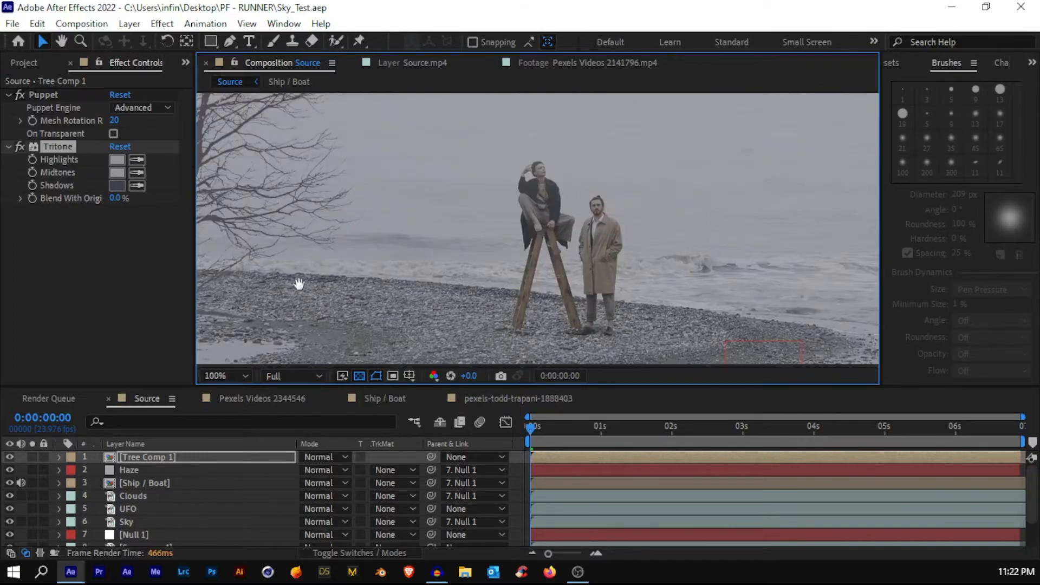
pyautogui.scroll(-1, 317, 311)
pyautogui.scroll(1, 307, 310)
pyautogui.moveTo(342, 319); pyautogui.dragTo(455, 286)
pyautogui.scroll(1, 380, 324)
pyautogui.moveTo(326, 295); pyautogui.dragTo(386, 203)
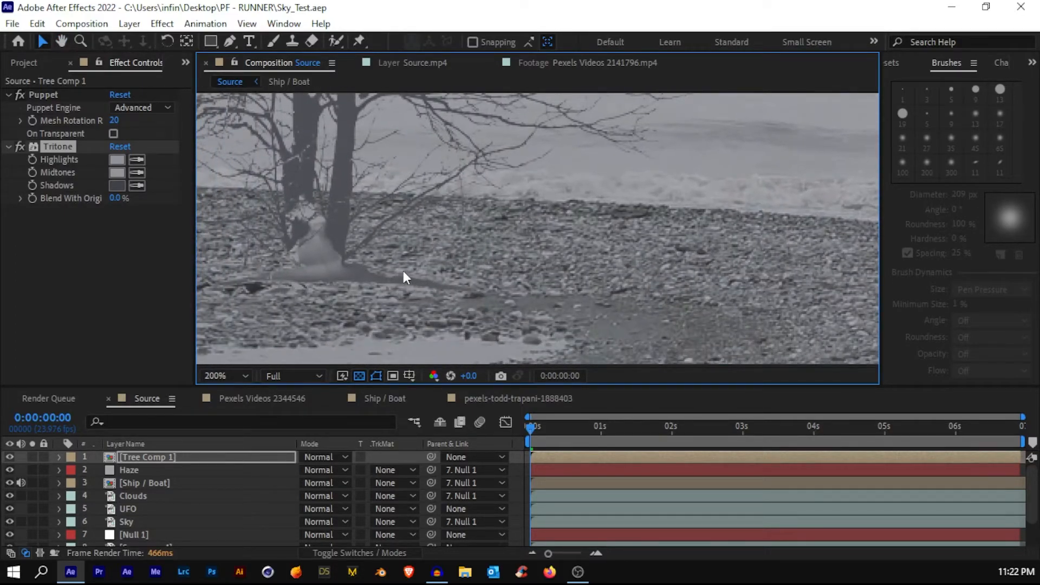
pyautogui.scroll(-2, 403, 271)
pyautogui.moveTo(627, 223); pyautogui.dragTo(499, 269)
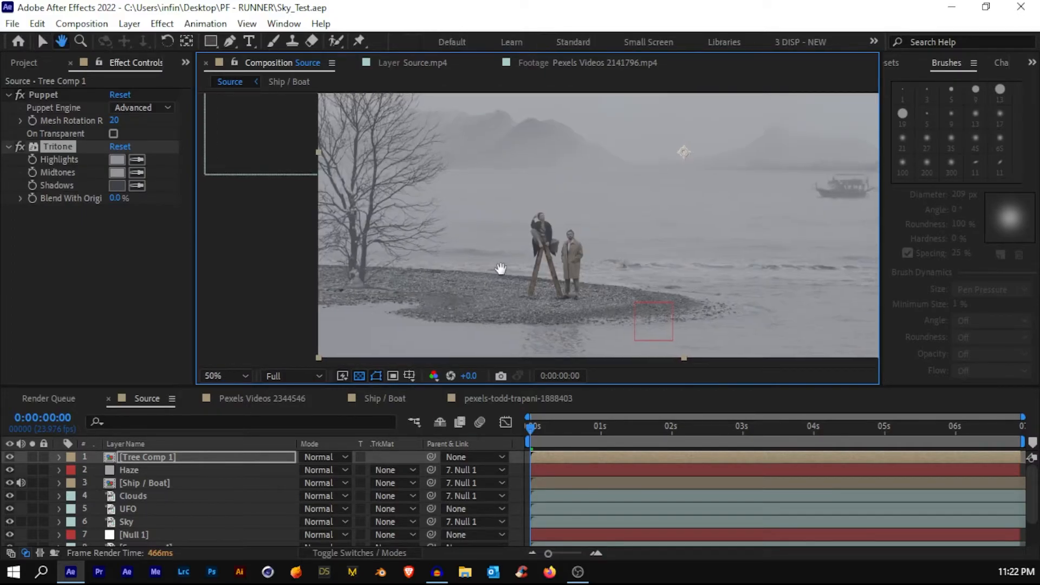
pyautogui.click(226, 377)
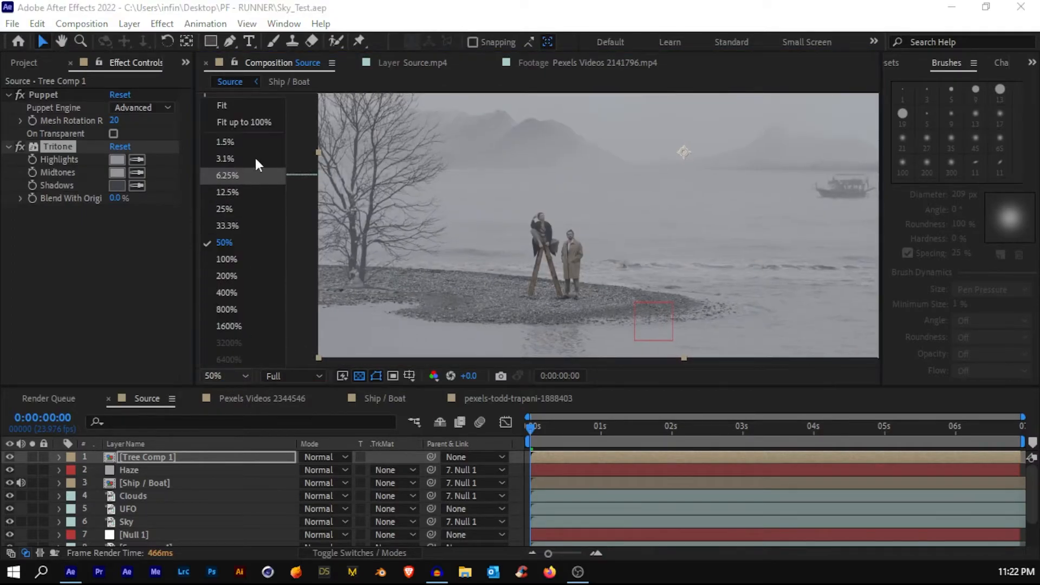
pyautogui.click(236, 107)
# Add the Smoke.mp4 footage to the Source composition above the Tree Comp 1 layer.
pyautogui.click(23, 62)
pyautogui.scroll(-2, 133, 210)
pyautogui.scroll(2, 75, 258)
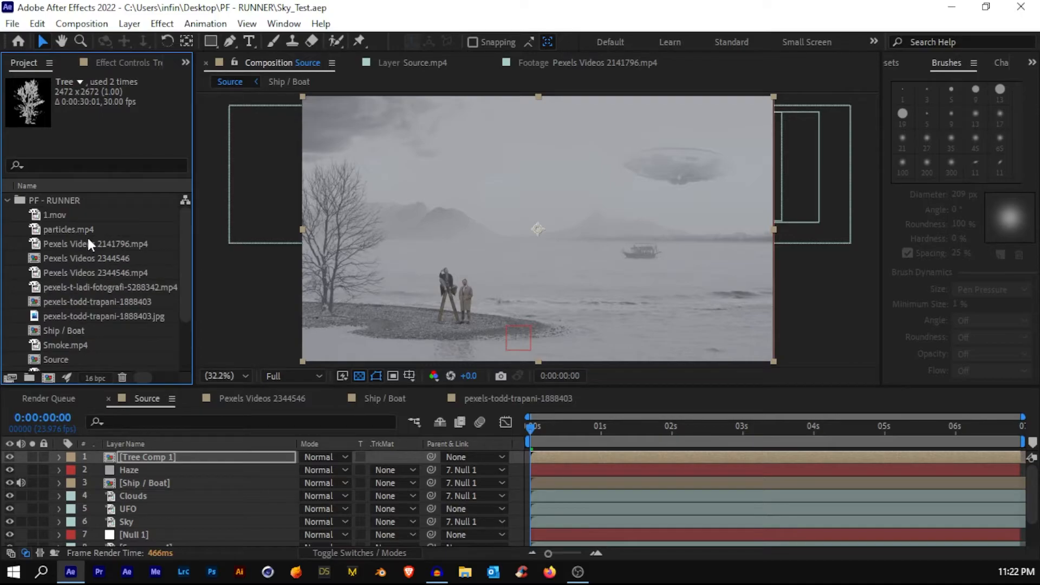
pyautogui.scroll(-3, 85, 281)
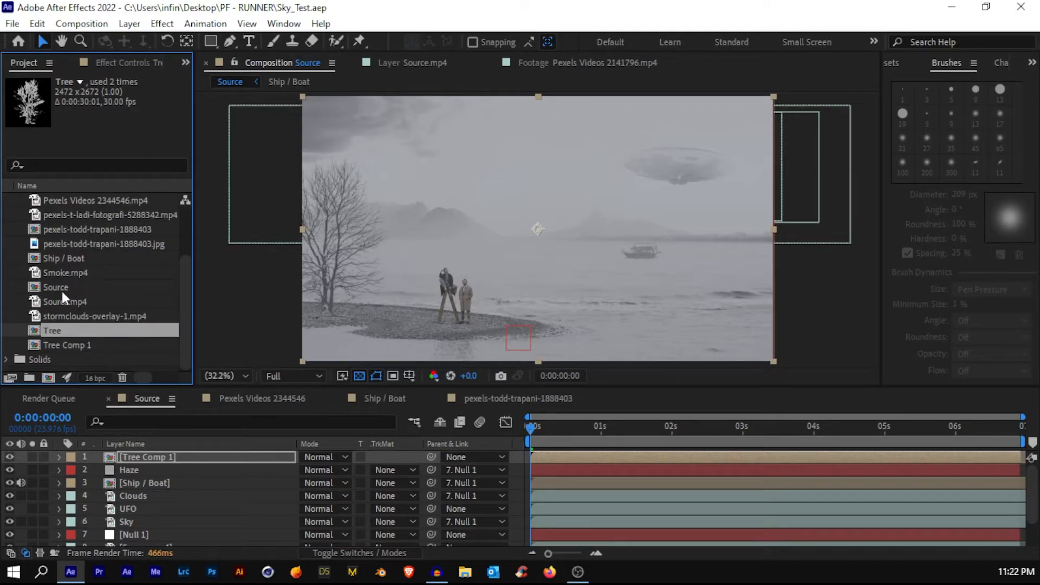
pyautogui.moveTo(56, 272); pyautogui.dragTo(144, 457)
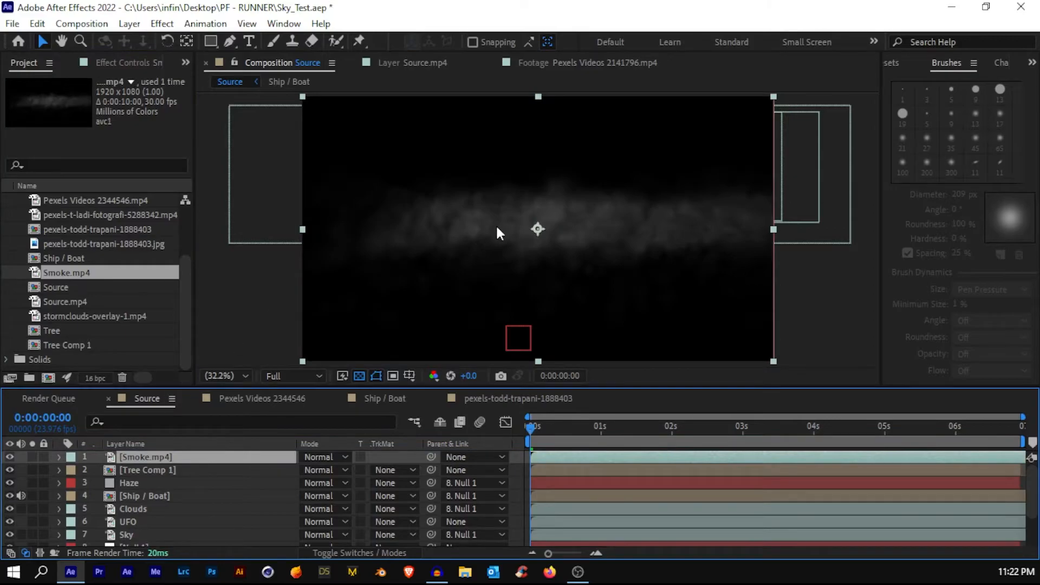
# Set the Smoke.mp4 layer to Screen blending and shift the smoke down over the water and shore.
pyautogui.click(325, 458)
pyautogui.click(364, 255)
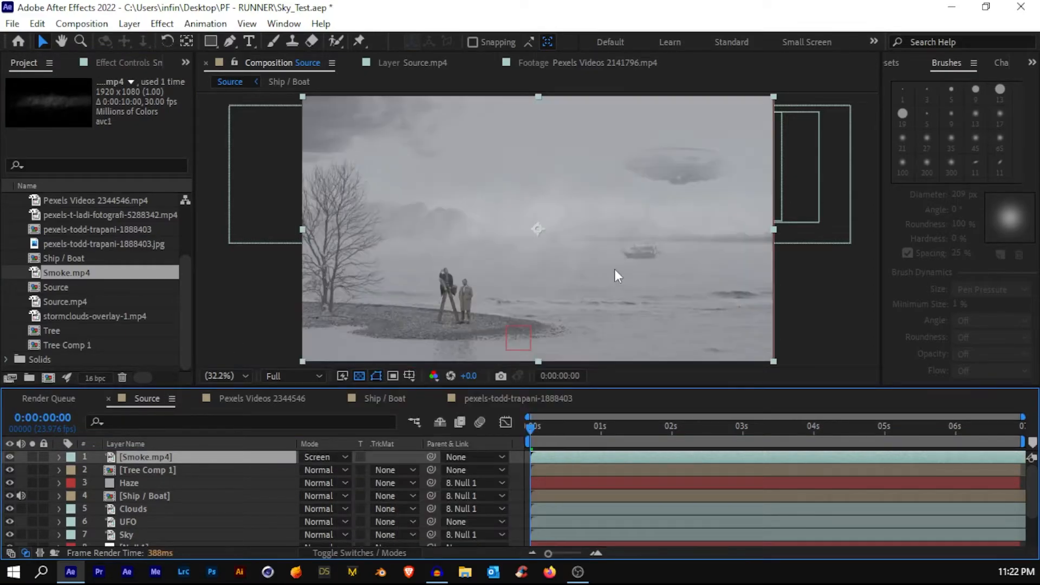
pyautogui.moveTo(634, 237); pyautogui.dragTo(571, 302)
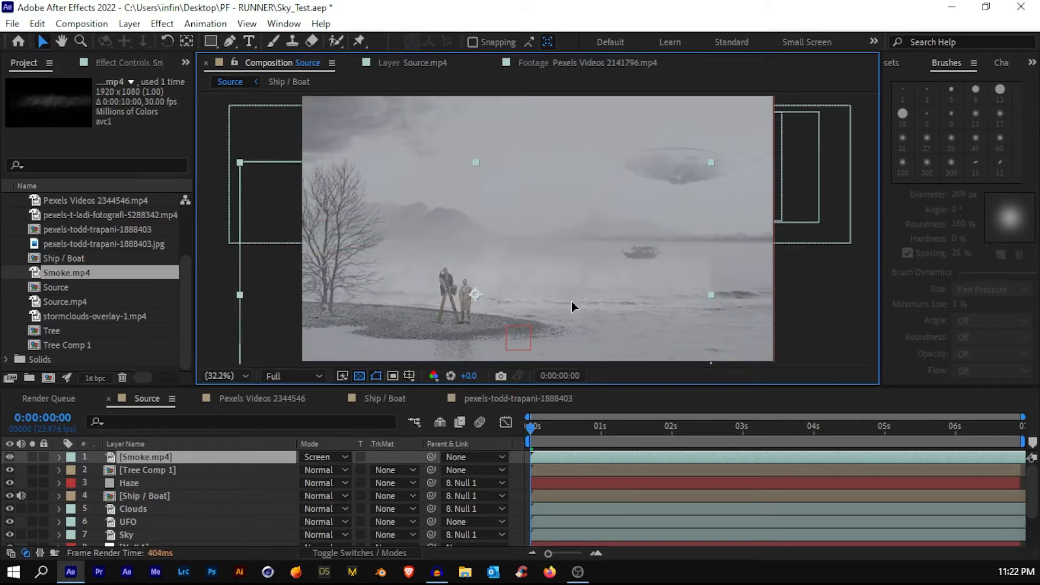
# Return the Smoke.mp4 layer to Normal blending and apply the Alpha from Lightness (Unmult) preset to it.
pyautogui.press('t')
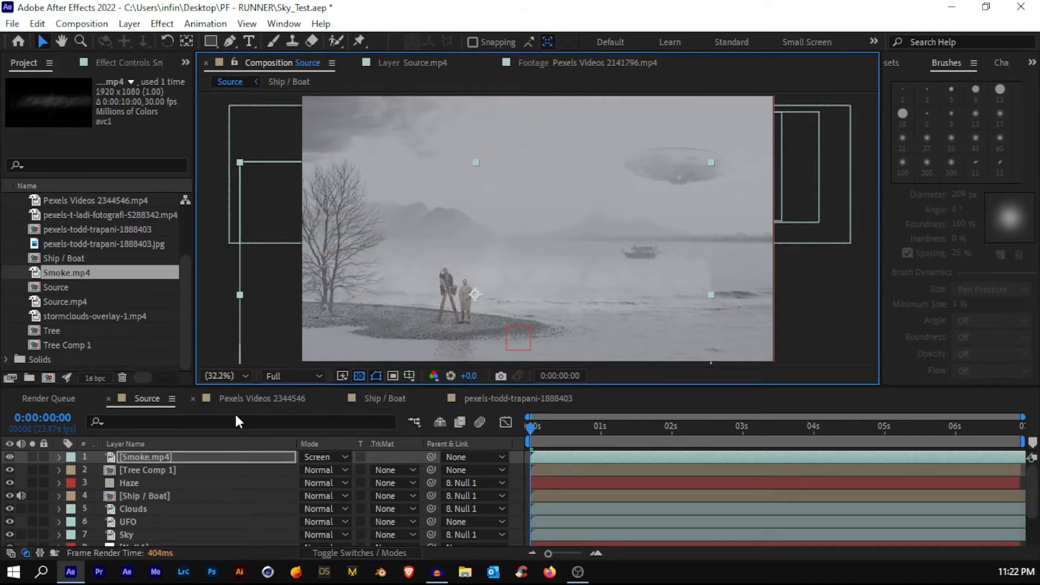
pyautogui.click(317, 458)
pyautogui.click(363, 81)
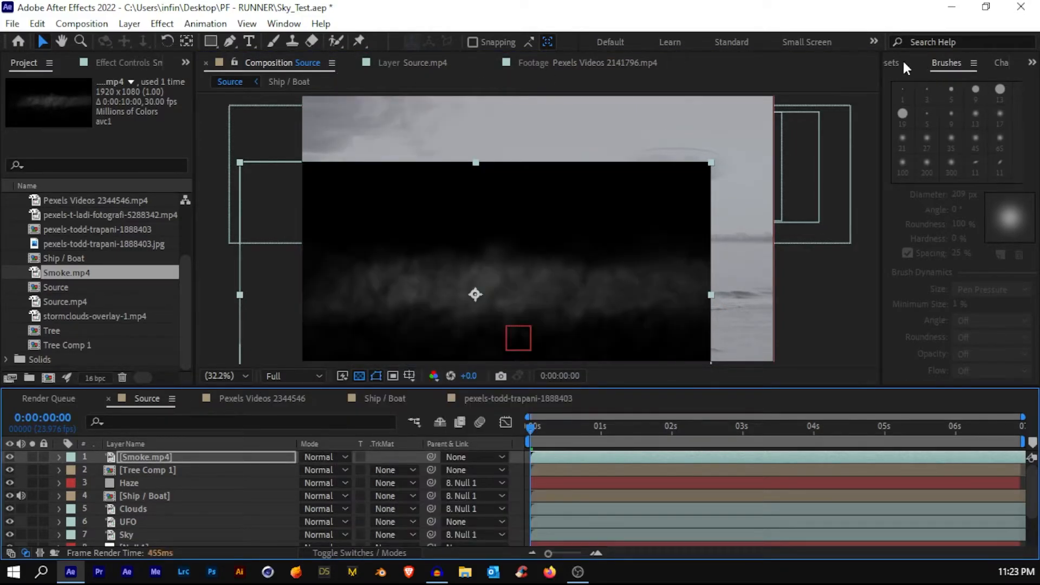
pyautogui.click(902, 61)
pyautogui.write('u')
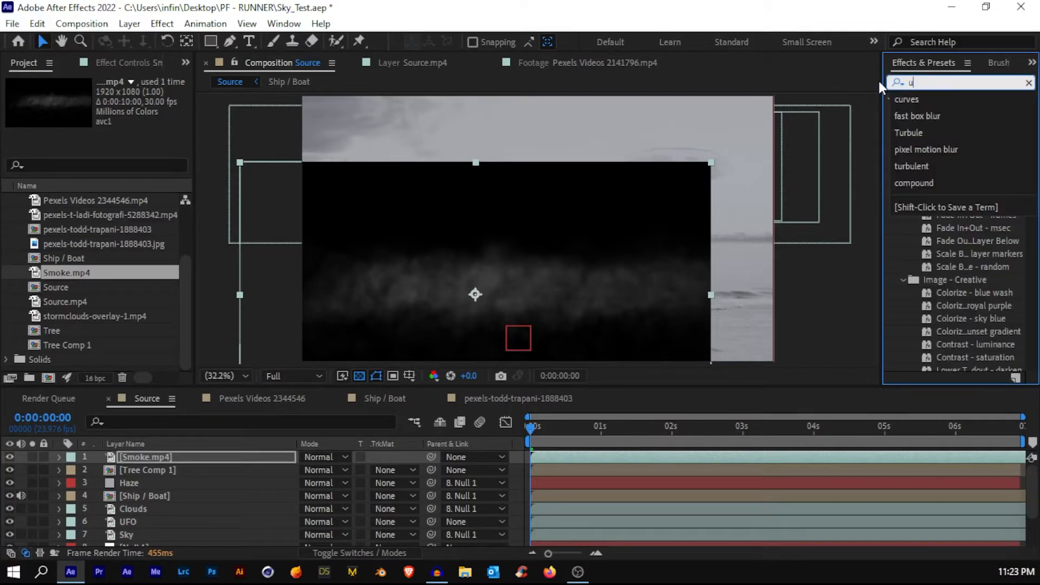
pyautogui.write('nemul')
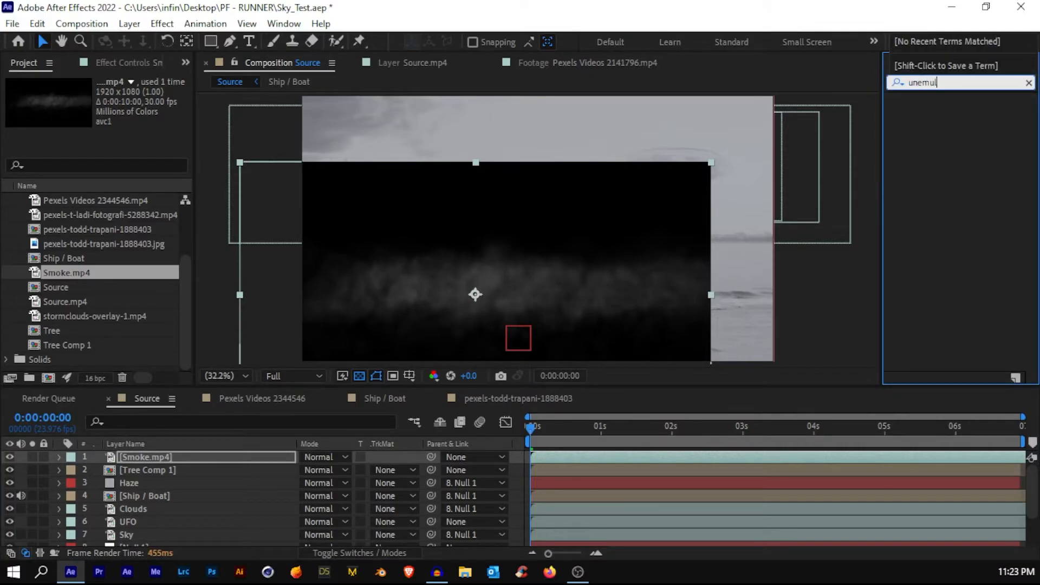
pyautogui.write('t')
pyautogui.press('Return')
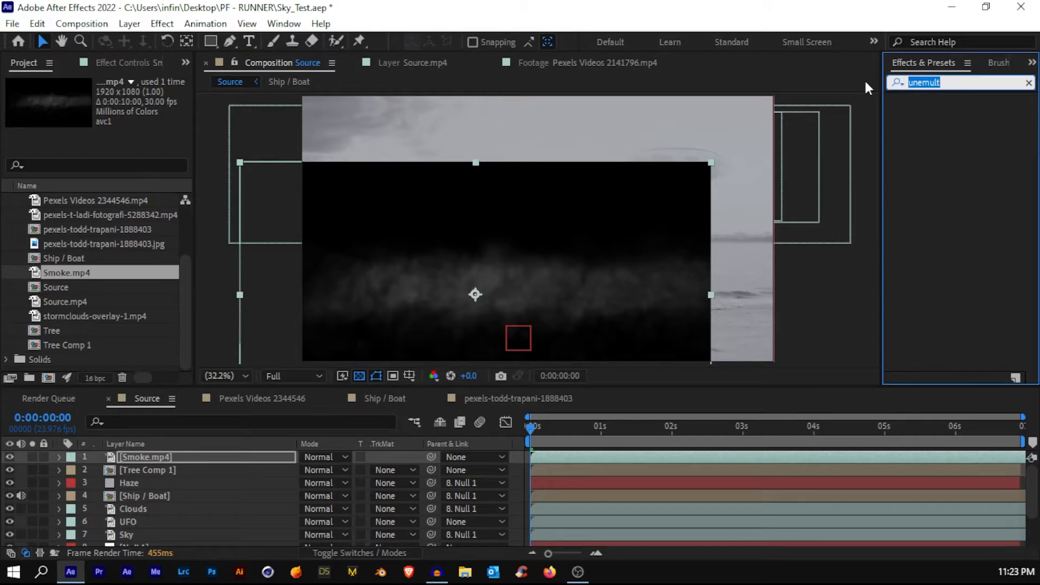
pyautogui.write('unmul')
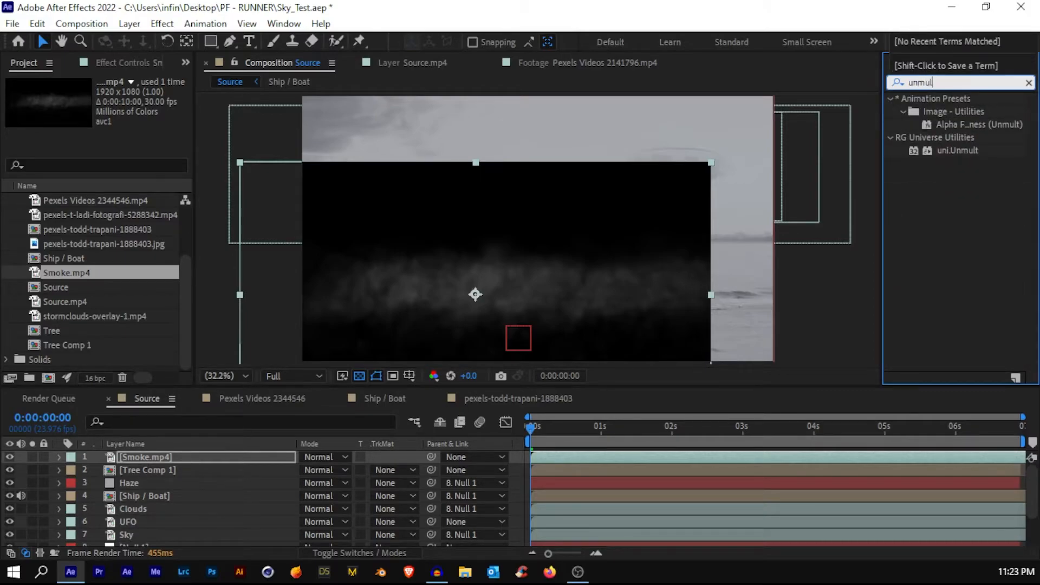
pyautogui.write('t')
pyautogui.click(931, 123)
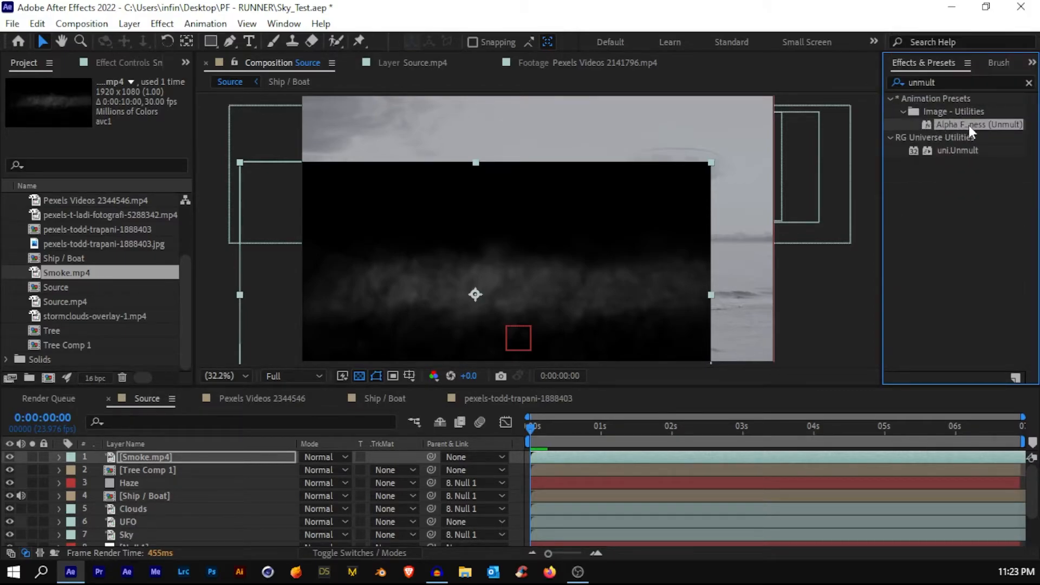
pyautogui.moveTo(980, 124); pyautogui.dragTo(207, 462)
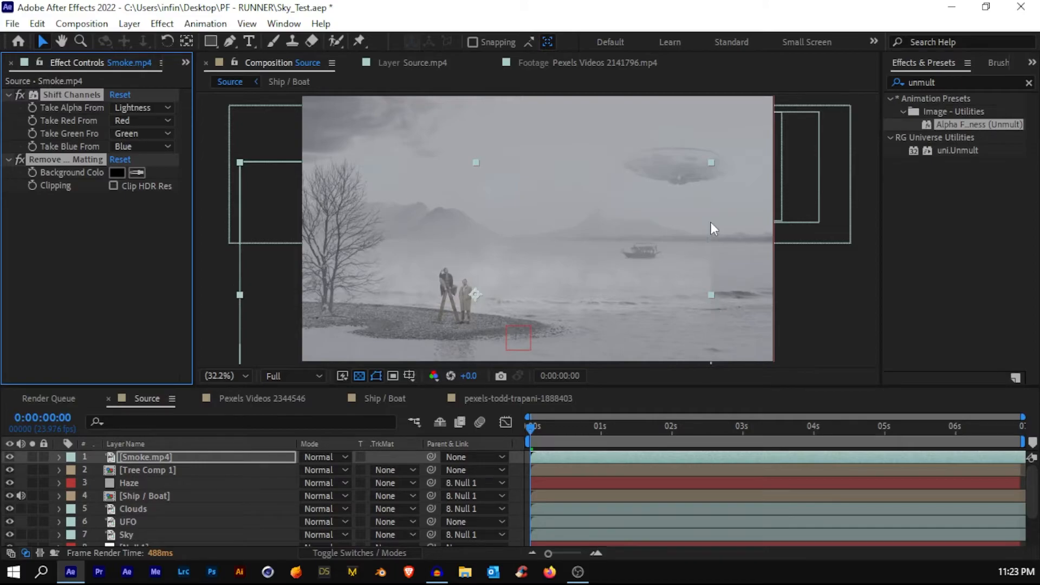
# Enlarge the smoke layer past both sides of the frame, position it over the lake and shore, and save the project.
pyautogui.moveTo(711, 296)
pyautogui.mouseDown()
pyautogui.moveTo(765, 295)
pyautogui.moveTo(724, 300)
pyautogui.mouseUp()
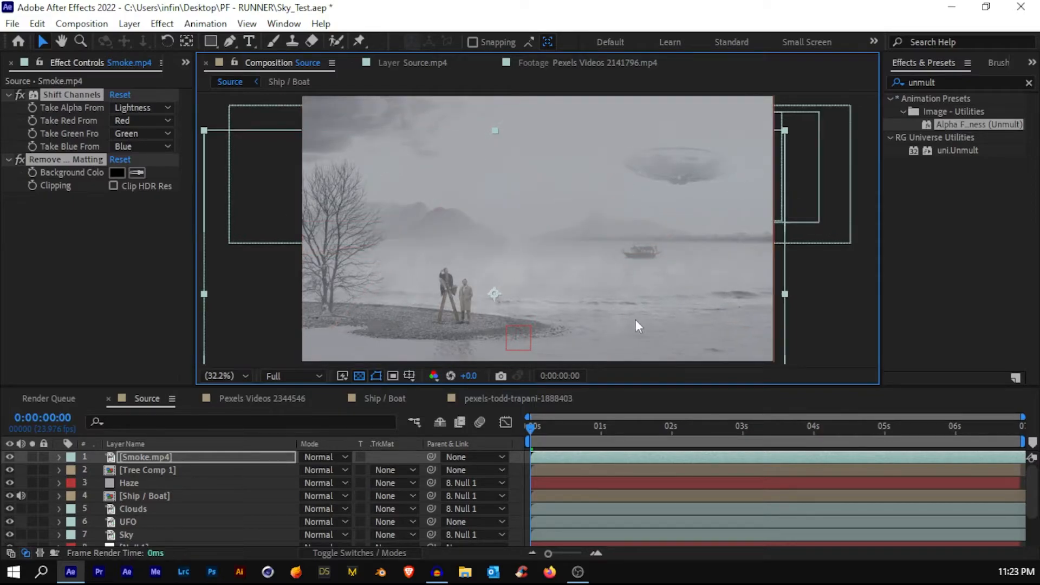
pyautogui.hotkey('ctrl', 's')
pyautogui.moveTo(413, 386); pyautogui.dragTo(413, 410)
pyautogui.moveTo(796, 311); pyautogui.dragTo(810, 306)
pyautogui.moveTo(688, 315); pyautogui.dragTo(691, 316)
pyautogui.hotkey('ctrl', 's')
# Hide the layer controls and preview the drifting smoke from the first frame.
pyautogui.hotkey('ctrl', 'shift', 'h')
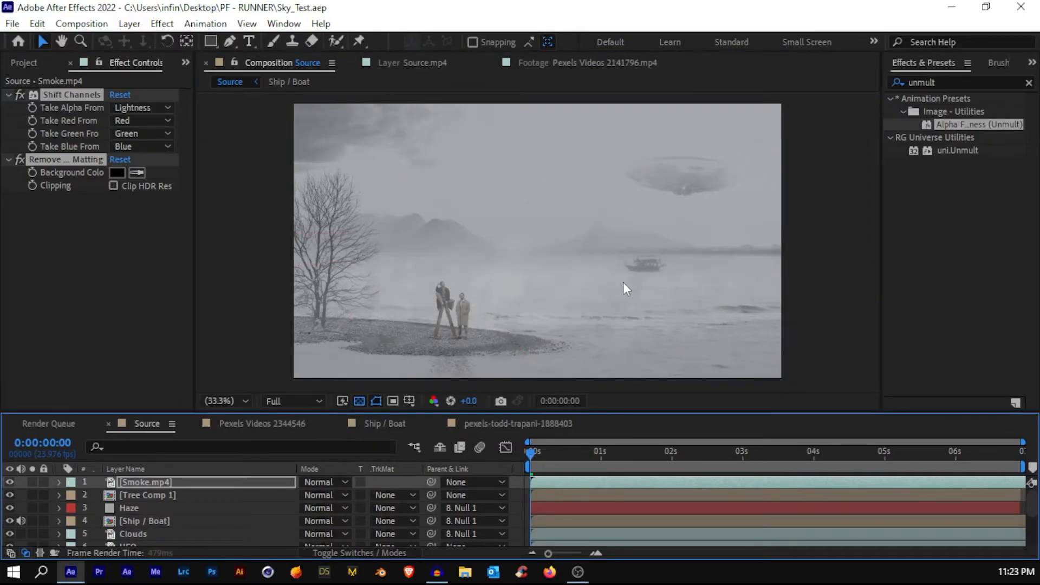
pyautogui.press('space')
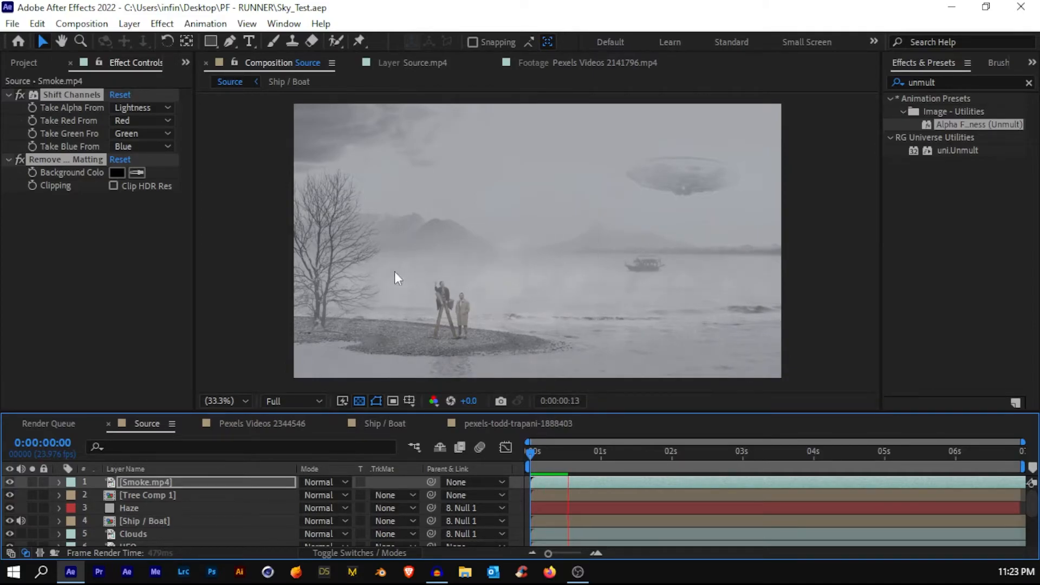
pyautogui.press('space')
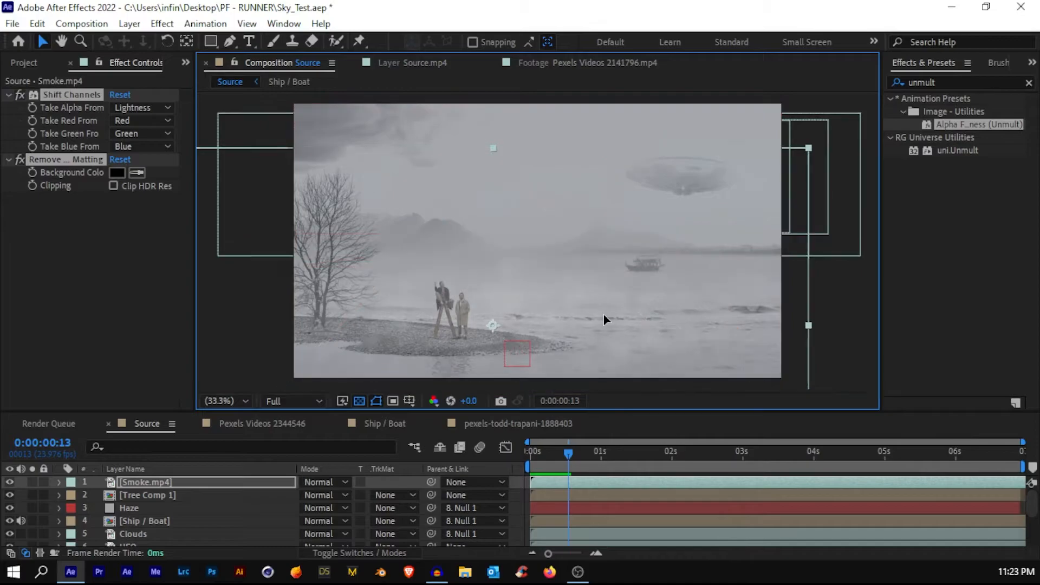
# Add stormclouds-overlay-1.mp4 between the Null 1 and Source.mp4 layers and set its blending mode to Screen.
pyautogui.click(24, 63)
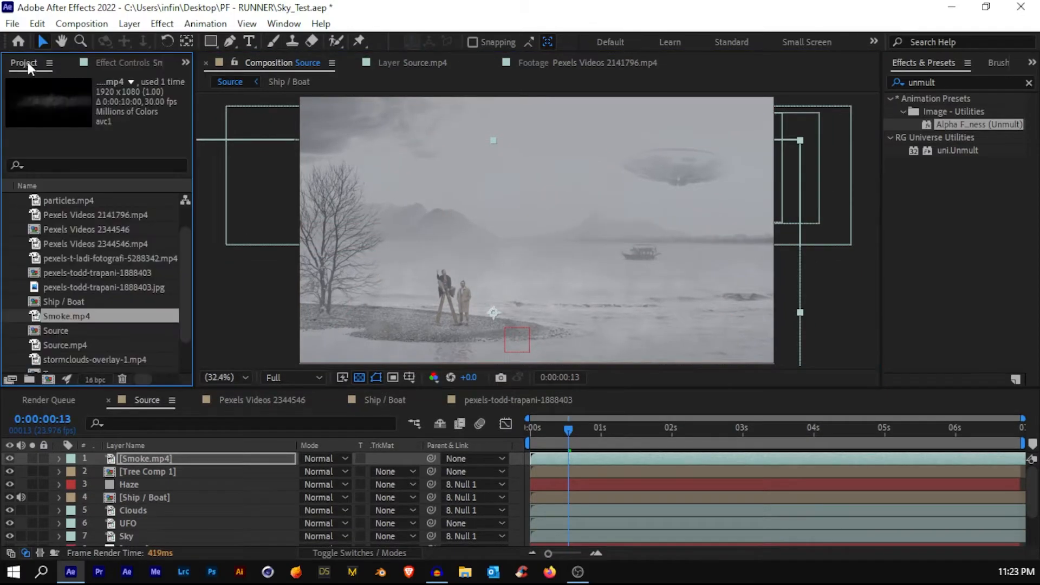
pyautogui.scroll(2, 92, 266)
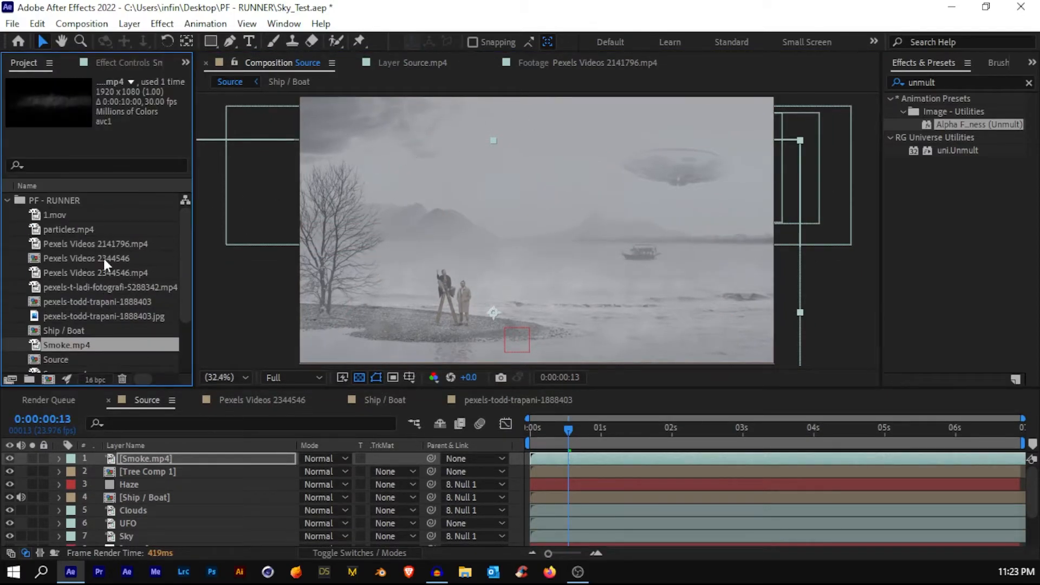
pyautogui.scroll(-5, 85, 292)
pyautogui.moveTo(67, 316); pyautogui.dragTo(158, 509)
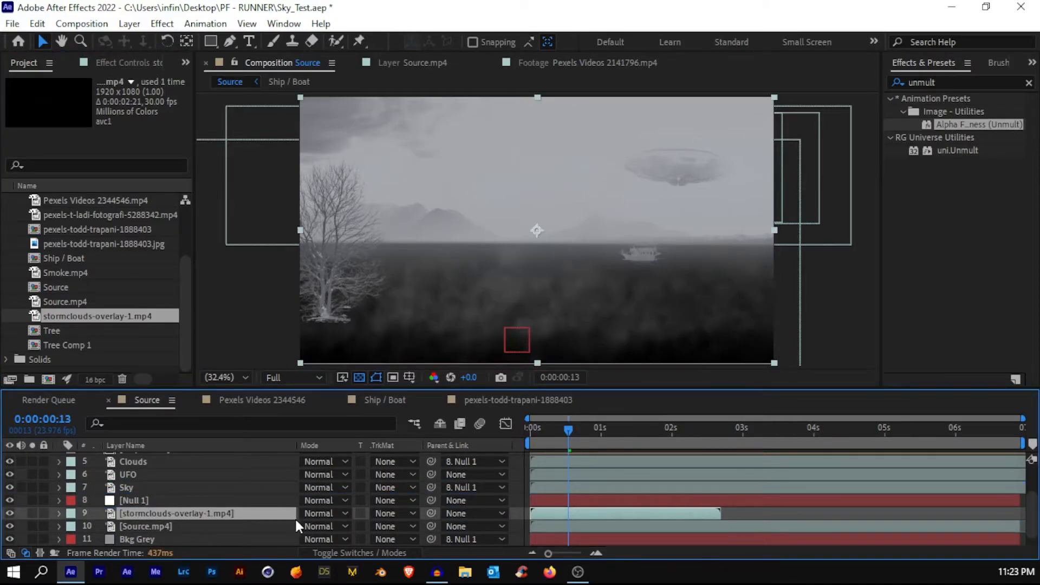
pyautogui.click(320, 513)
pyautogui.click(336, 205)
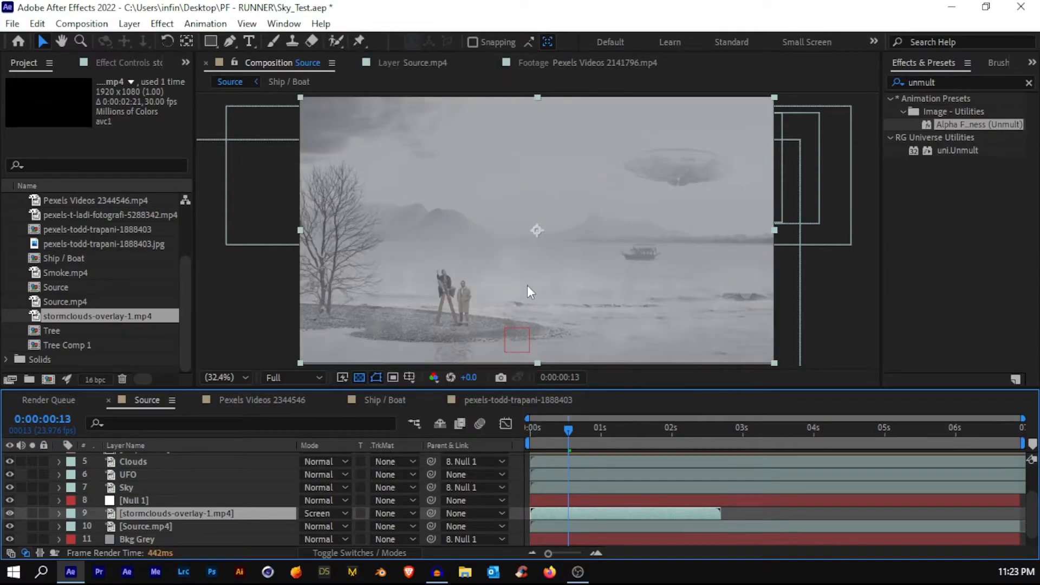
# Solo the storm clouds layer, shrink it into the upper-left sky, rotate it slightly counterclockwise, and unsolo it.
pyautogui.click(32, 513)
pyautogui.moveTo(676, 183); pyautogui.dragTo(631, 185)
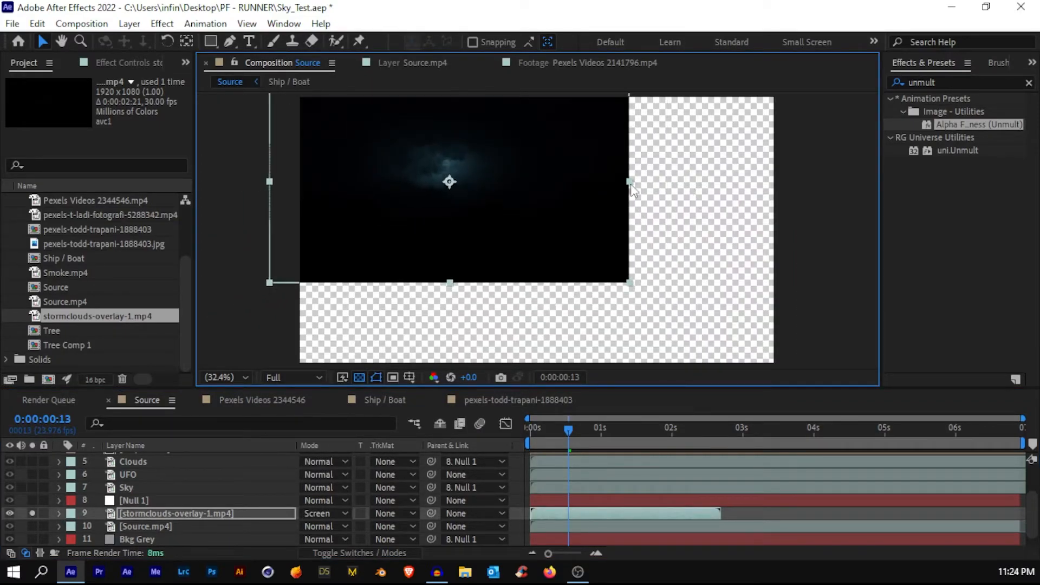
pyautogui.press('w')
pyautogui.moveTo(551, 221); pyautogui.dragTo(523, 198)
pyautogui.press('v')
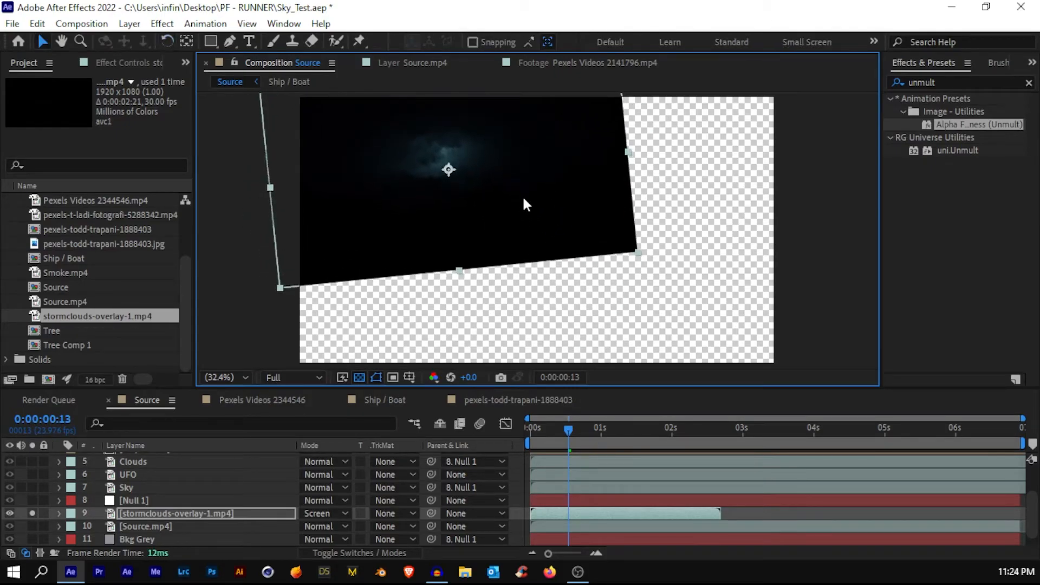
pyautogui.click(32, 514)
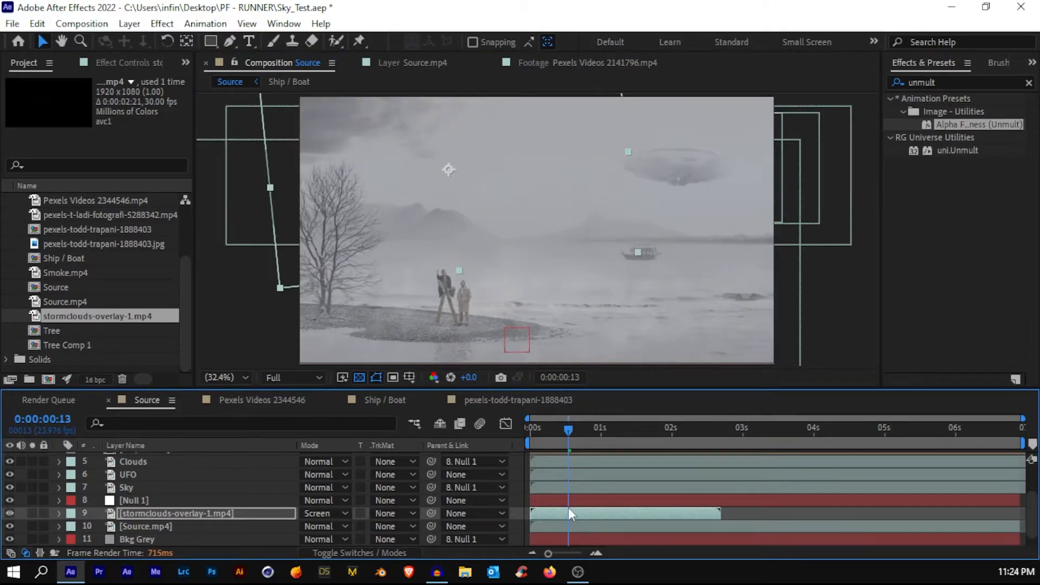
# Duplicate the storm clouds layer, shift the copy to start at about 1 second, and go to 0:00:01:09.
pyautogui.hotkey('ctrl', 'd')
pyautogui.moveTo(567, 511); pyautogui.dragTo(635, 512)
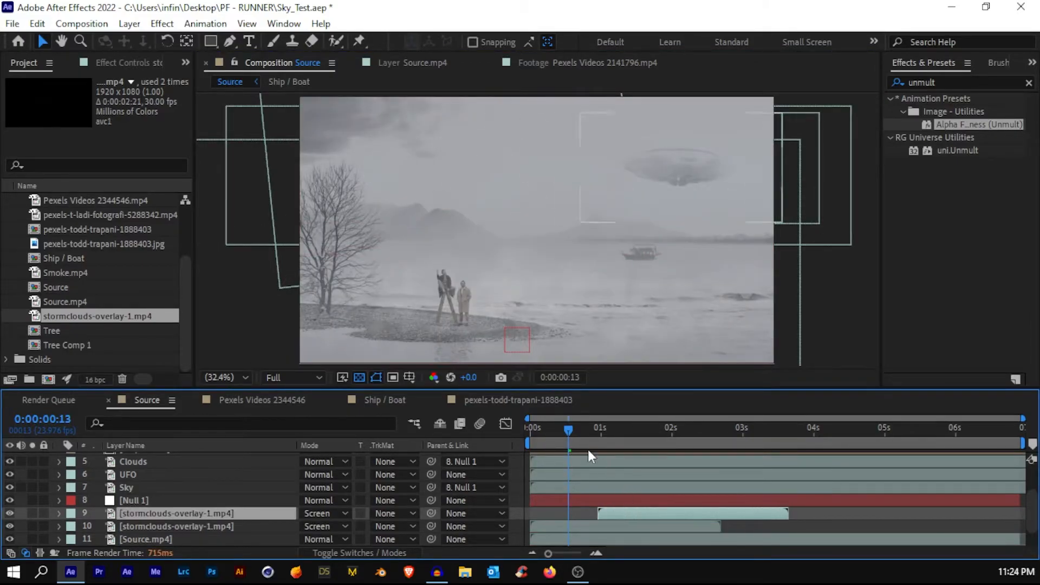
pyautogui.click(628, 432)
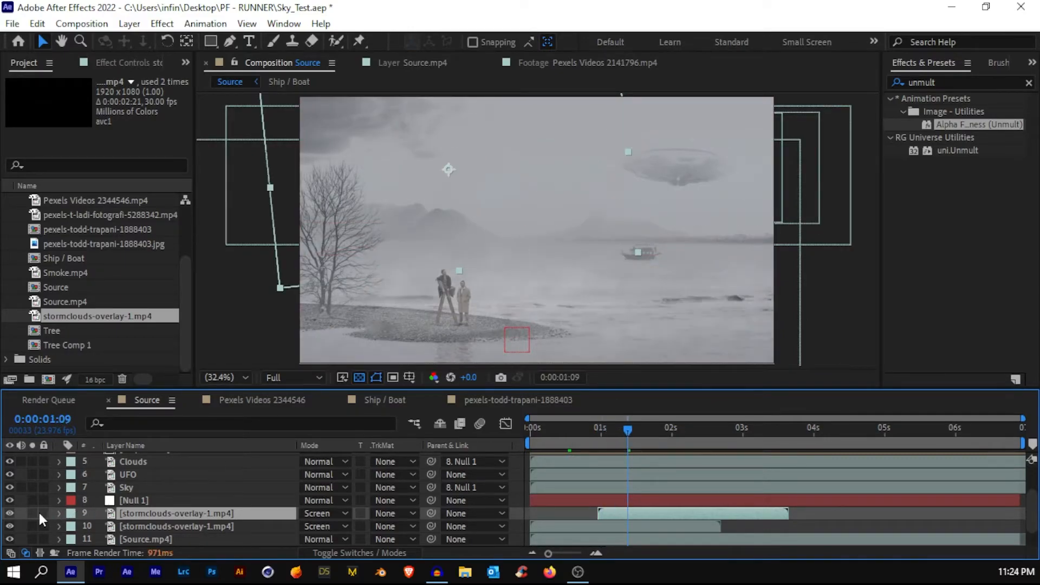
# Solo both storm clouds layers, then move the copy to the upper-right sky, rotate it clockwise and enlarge it.
pyautogui.moveTo(36, 514); pyautogui.dragTo(36, 525)
pyautogui.moveTo(485, 203); pyautogui.dragTo(729, 267)
pyautogui.press('w')
pyautogui.press('v')
pyautogui.moveTo(819, 271); pyautogui.dragTo(883, 289)
pyautogui.moveTo(720, 209); pyautogui.dragTo(778, 198)
# Duplicate the second storm clouds layer, shift the new copy to start just before 3 seconds, and go to 0:00:03:13.
pyautogui.hotkey('ctrl', 'd')
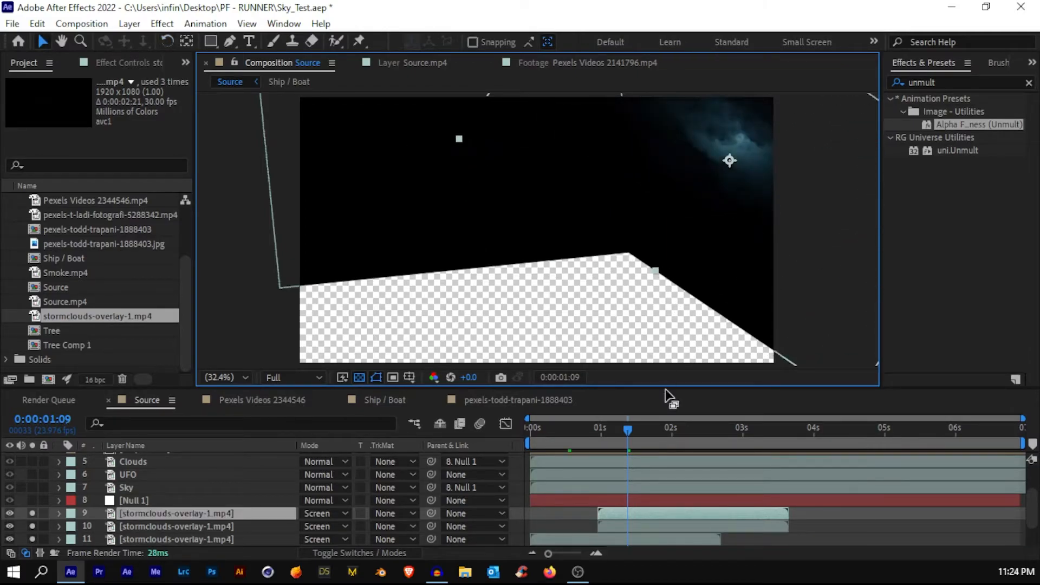
pyautogui.moveTo(665, 518); pyautogui.dragTo(794, 515)
pyautogui.click(782, 431)
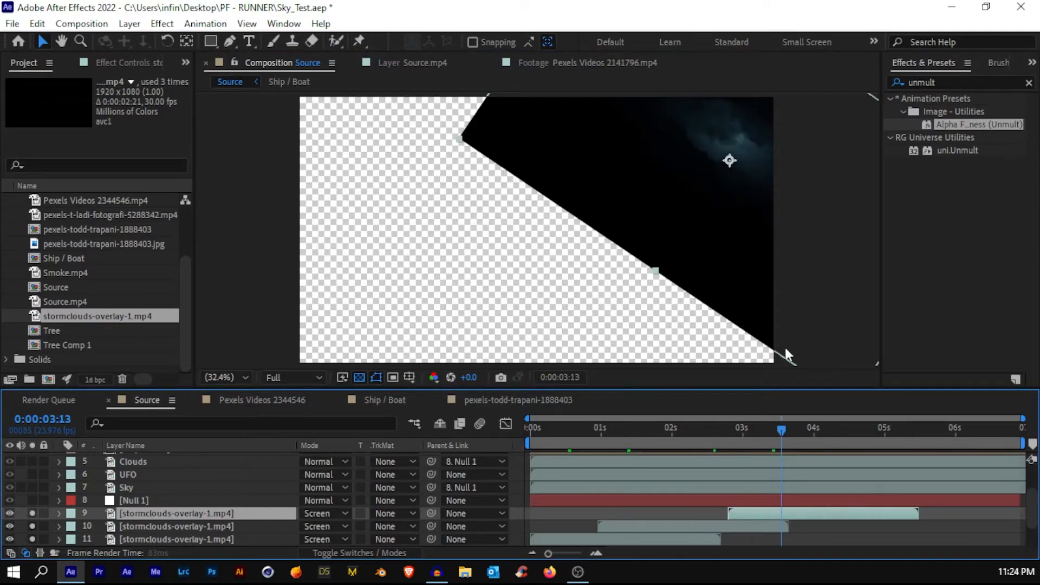
# Move the third storm clouds layer to the middle of the sky, rotate it nearly level and scale it down.
pyautogui.moveTo(612, 208); pyautogui.dragTo(574, 224)
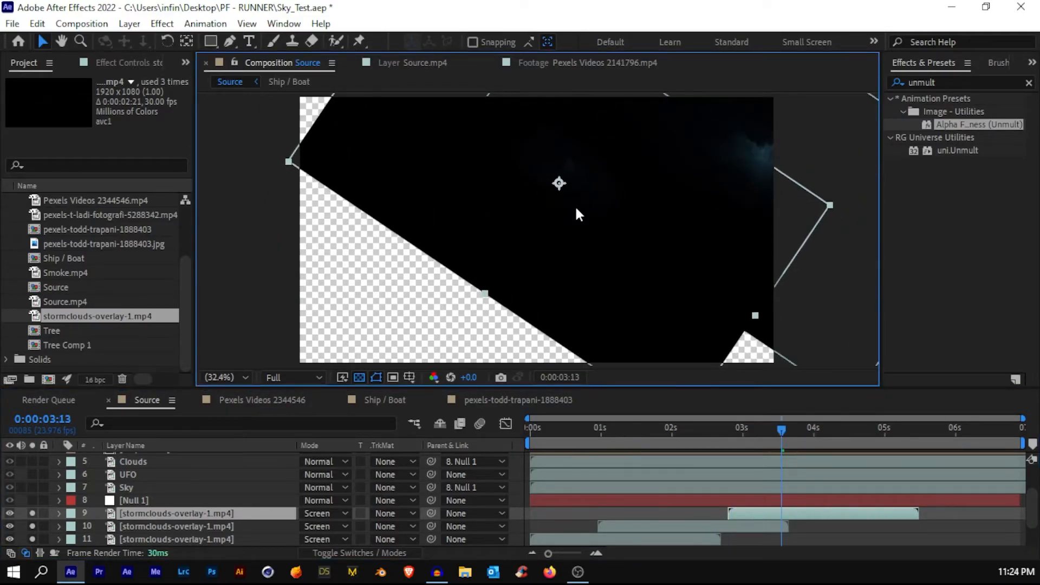
pyautogui.press('w')
pyautogui.moveTo(564, 272); pyautogui.dragTo(776, 200)
pyautogui.press('v')
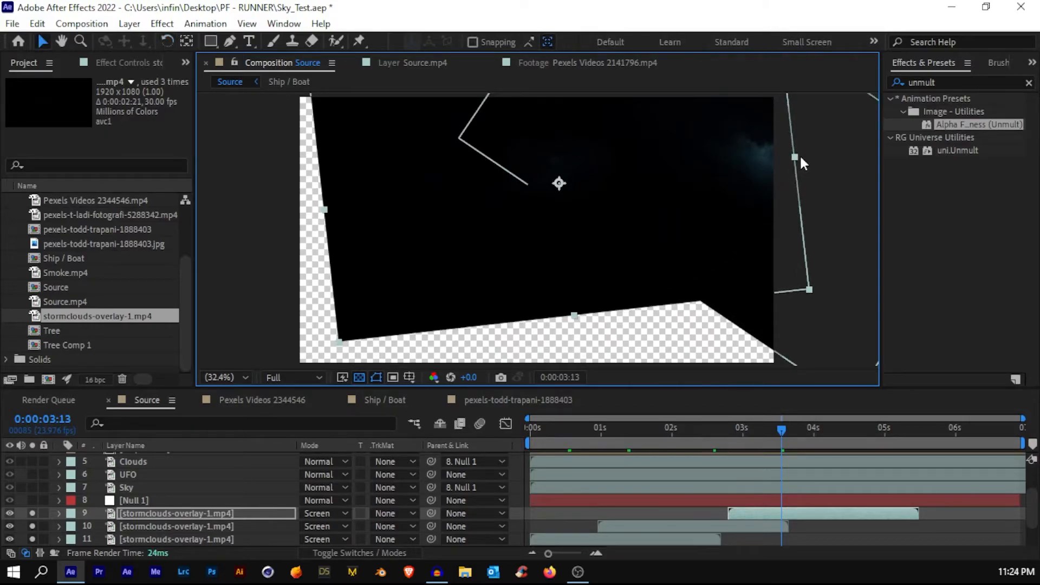
pyautogui.moveTo(799, 154); pyautogui.dragTo(735, 176)
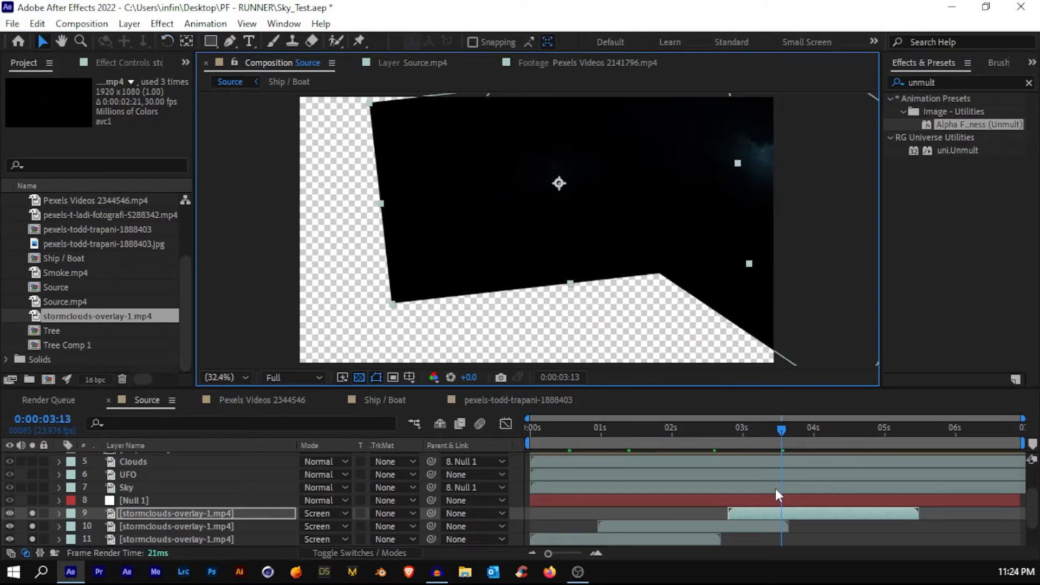
# Duplicate the third storm clouds layer, shift the copy to start just after 4 seconds, and trim its end to before 6 seconds.
pyautogui.hotkey('ctrl', 'd')
pyautogui.moveTo(783, 514); pyautogui.dragTo(878, 512)
pyautogui.moveTo(802, 430); pyautogui.dragTo(851, 444)
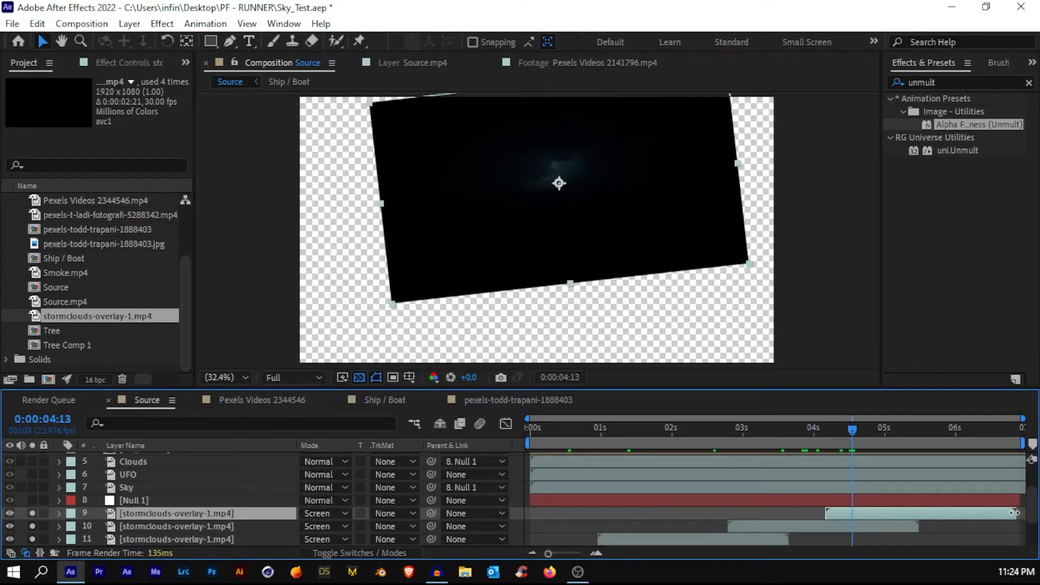
pyautogui.moveTo(1011, 513); pyautogui.dragTo(905, 513)
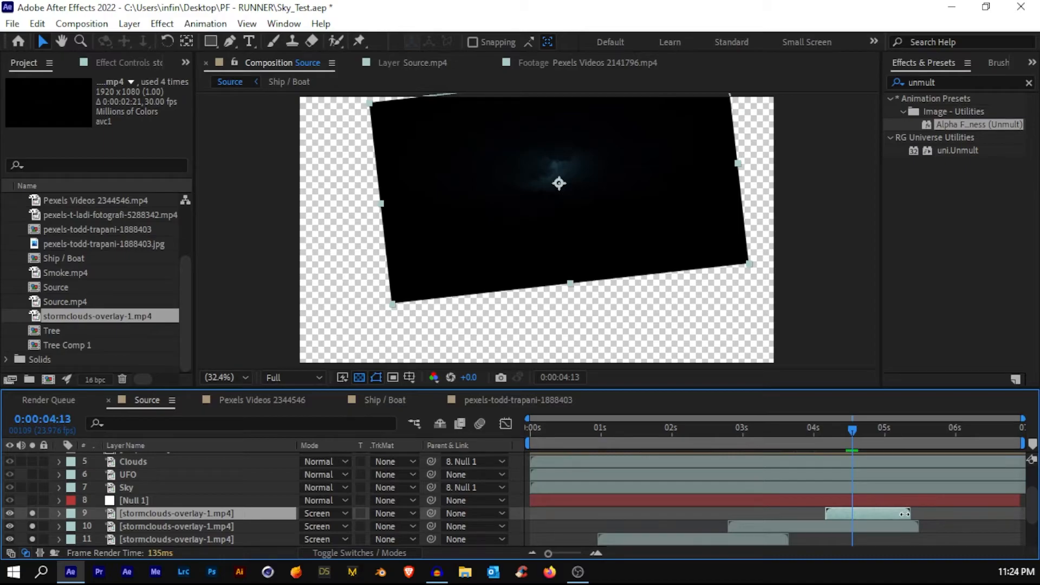
pyautogui.moveTo(850, 436); pyautogui.dragTo(804, 437)
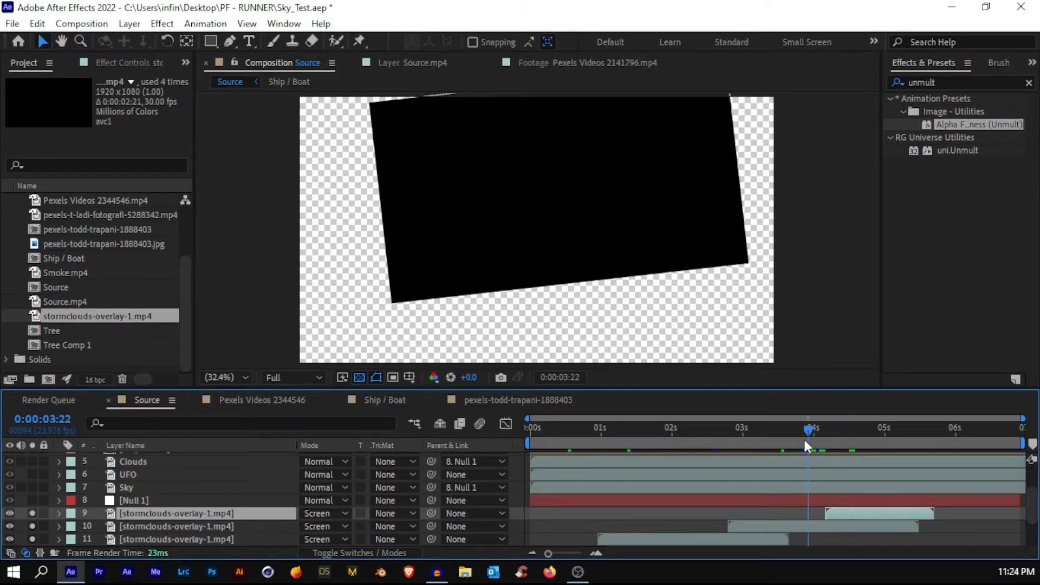
pyautogui.click(877, 438)
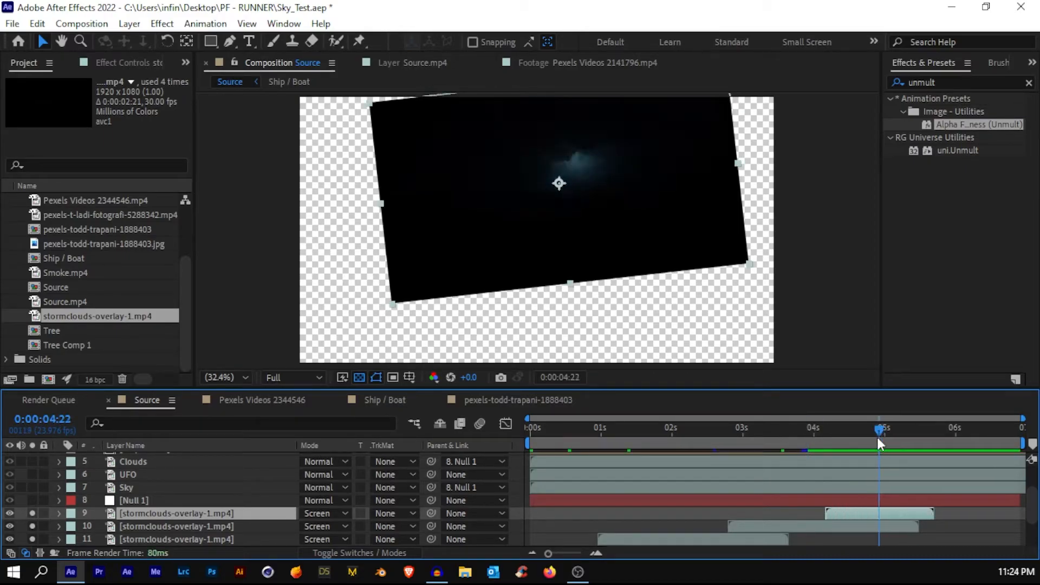
# Move the fourth storm clouds layer to the right side of the sky, rotate it clockwise, and preview the full composite.
pyautogui.moveTo(590, 214); pyautogui.dragTo(753, 213)
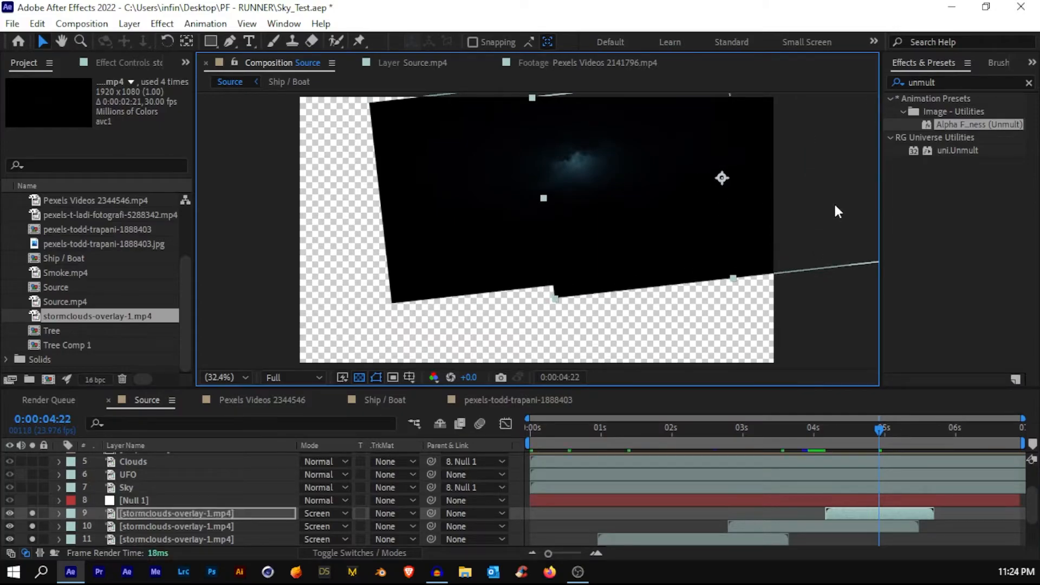
pyautogui.press('w')
pyautogui.moveTo(862, 219); pyautogui.dragTo(814, 285)
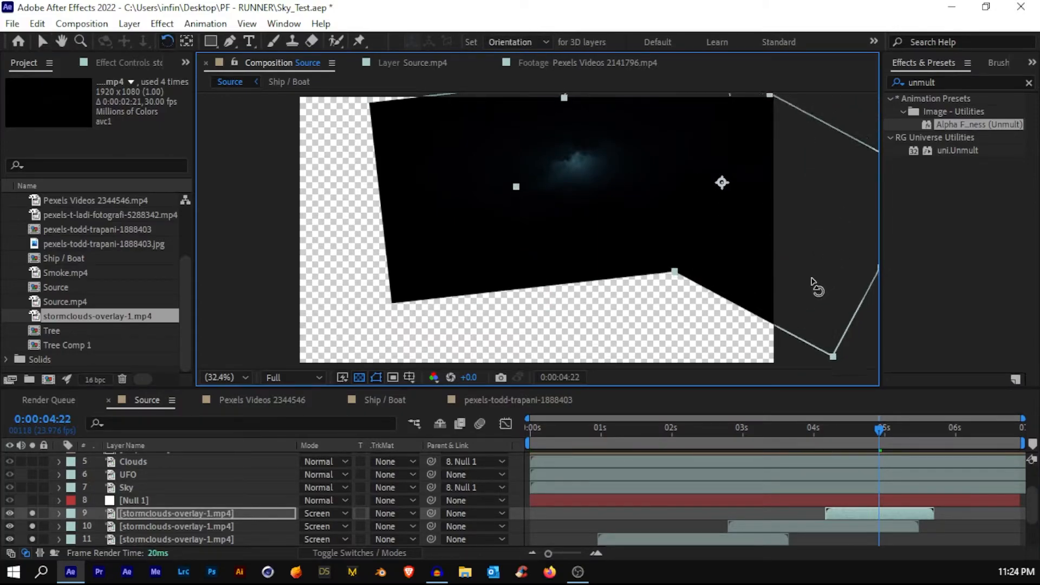
pyautogui.scroll(-3, 56, 512)
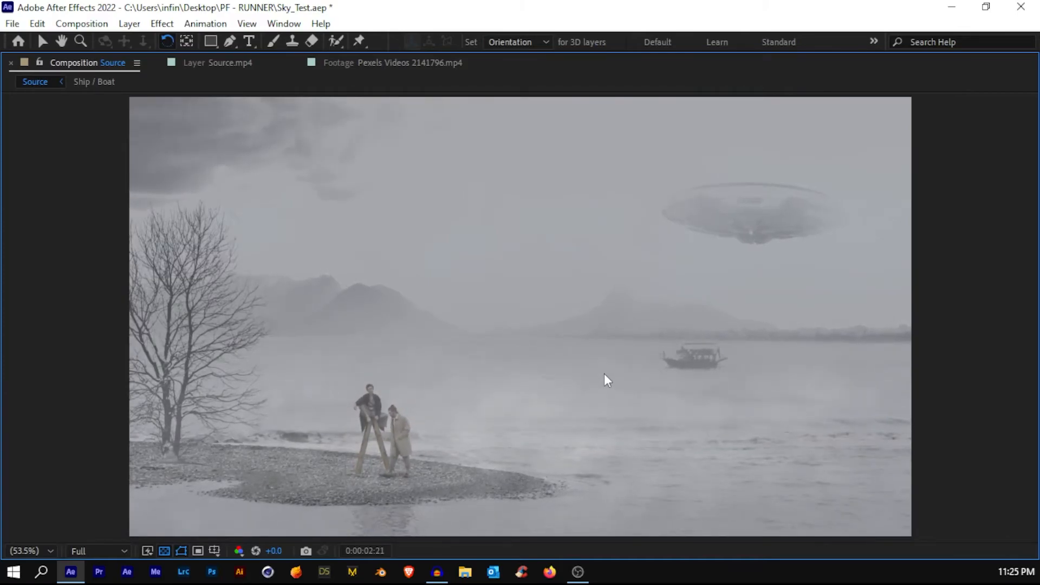
pyautogui.press('space')
pyautogui.press('`')
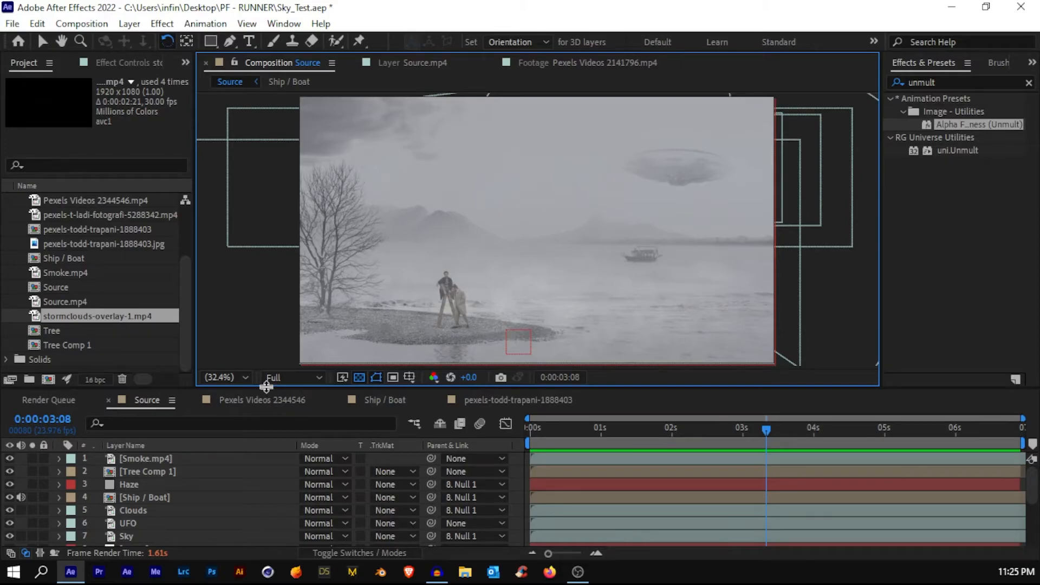
# Parent the Tree Comp 1 layer to Null 1 with the time set to 0:00:00:00.
pyautogui.moveTo(265, 387); pyautogui.dragTo(265, 417)
pyautogui.scroll(3, 400, 302)
pyautogui.moveTo(334, 325); pyautogui.dragTo(534, 312)
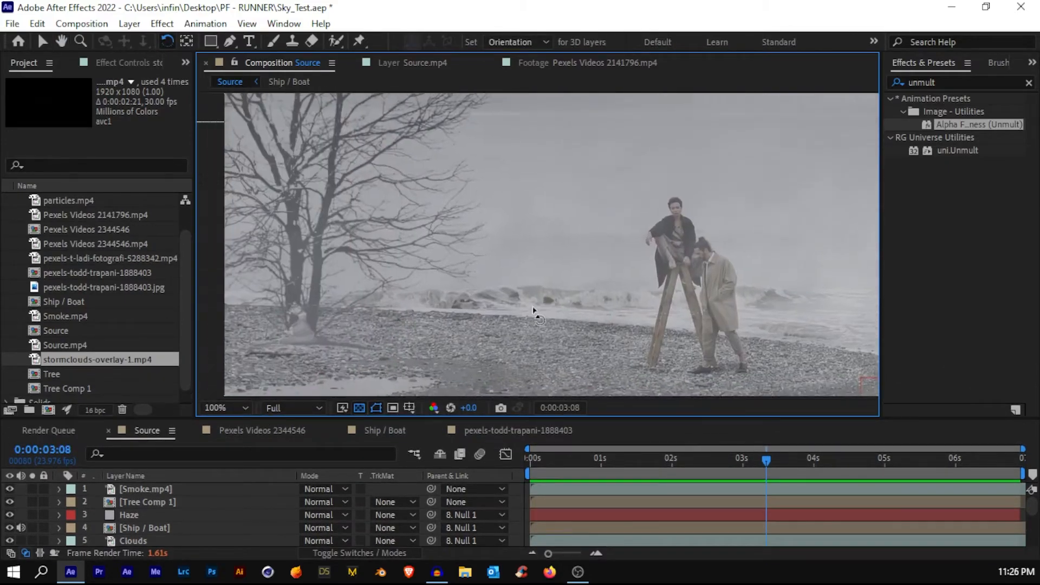
pyautogui.moveTo(740, 459); pyautogui.dragTo(453, 460)
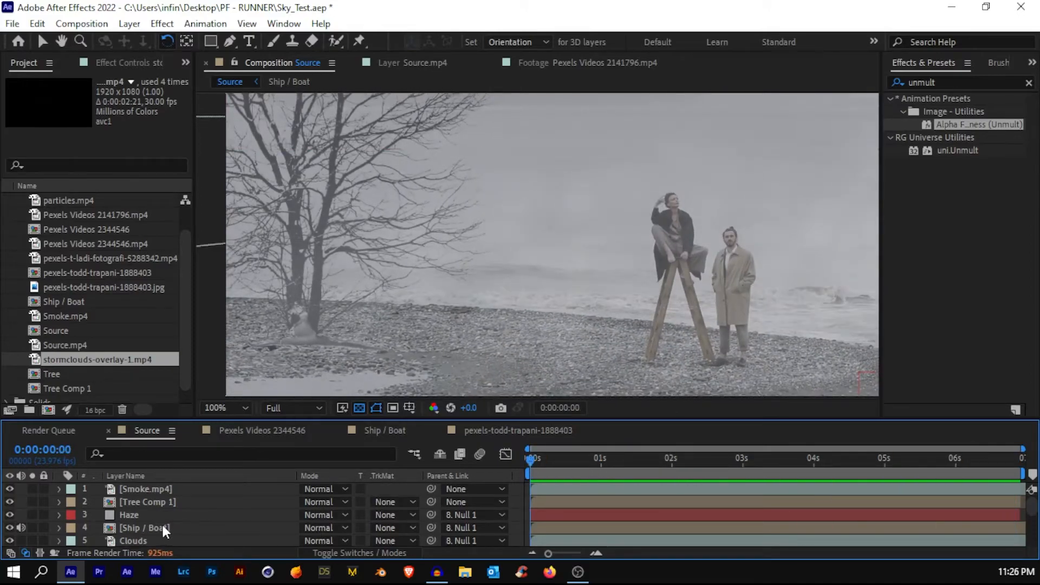
pyautogui.click(151, 502)
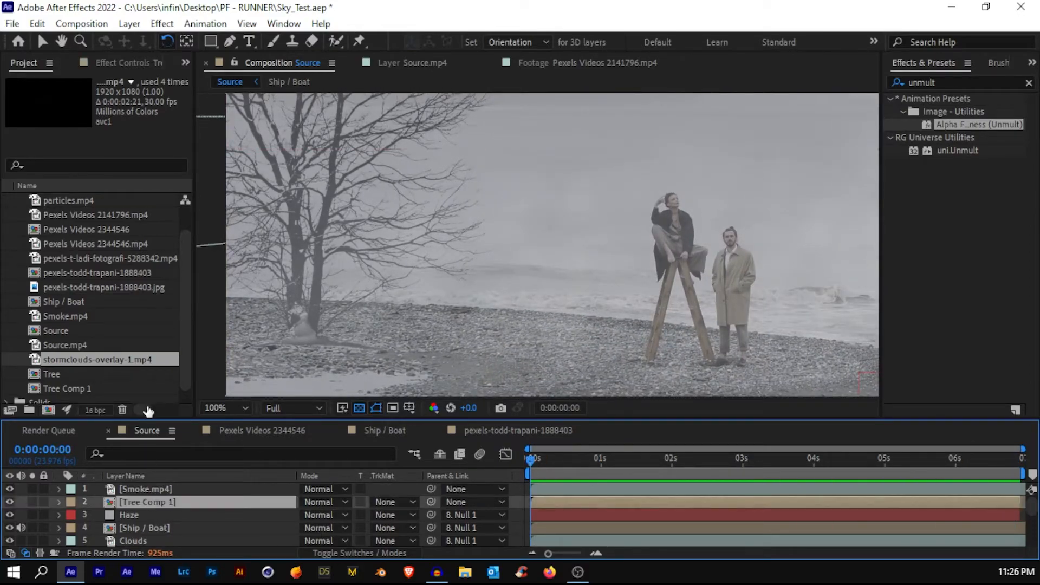
pyautogui.click(124, 64)
pyautogui.moveTo(431, 503); pyautogui.dragTo(132, 516)
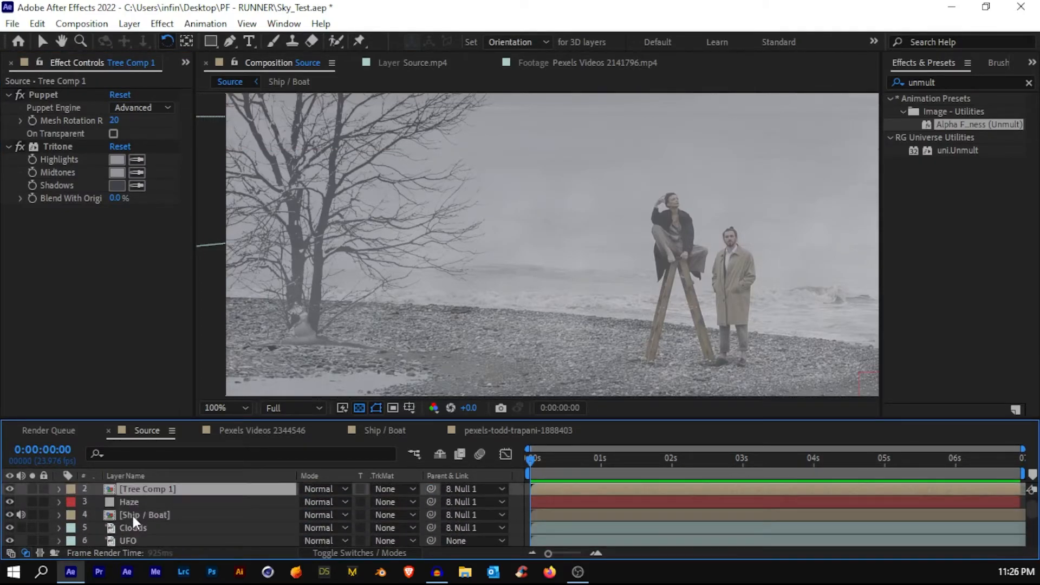
pyautogui.click(567, 458)
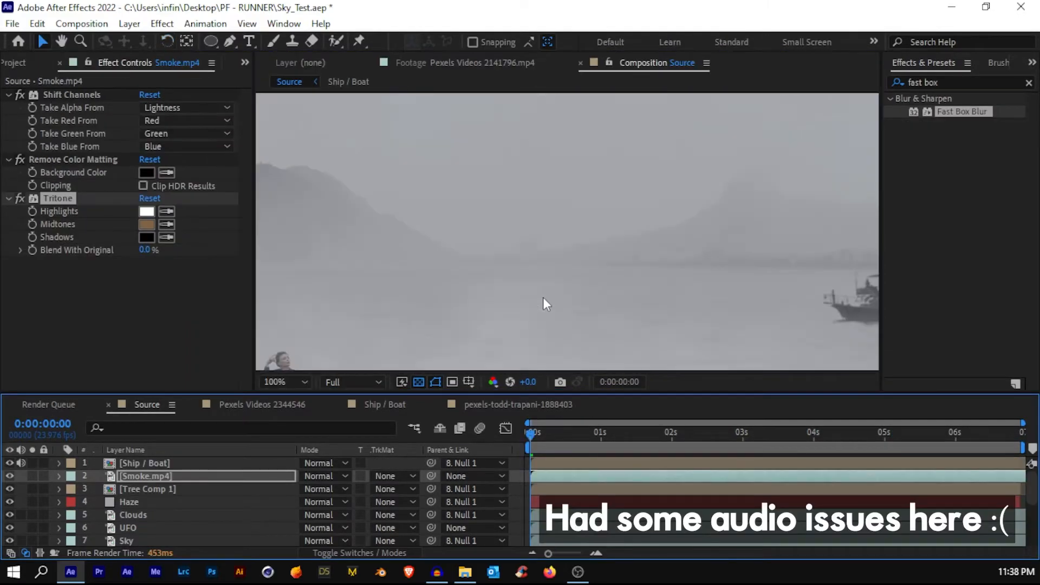
# Replace the Tritone effect on the Smoke.mp4 layer with a fresh Tritone, viewing the scene at 0:00:01:02.
pyautogui.moveTo(616, 180); pyautogui.dragTo(652, 117)
pyautogui.moveTo(522, 255); pyautogui.dragTo(635, 234)
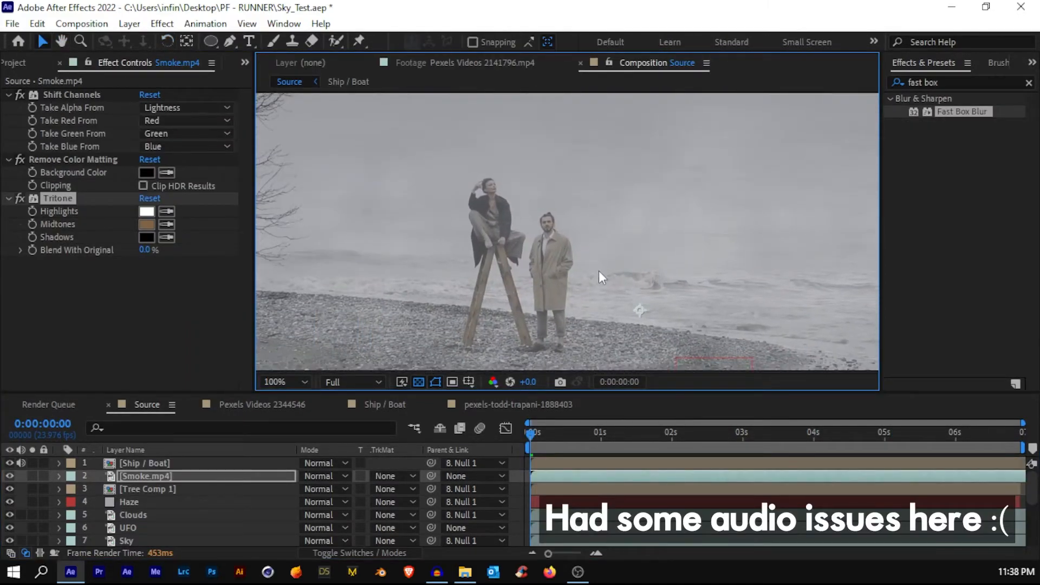
pyautogui.click(607, 435)
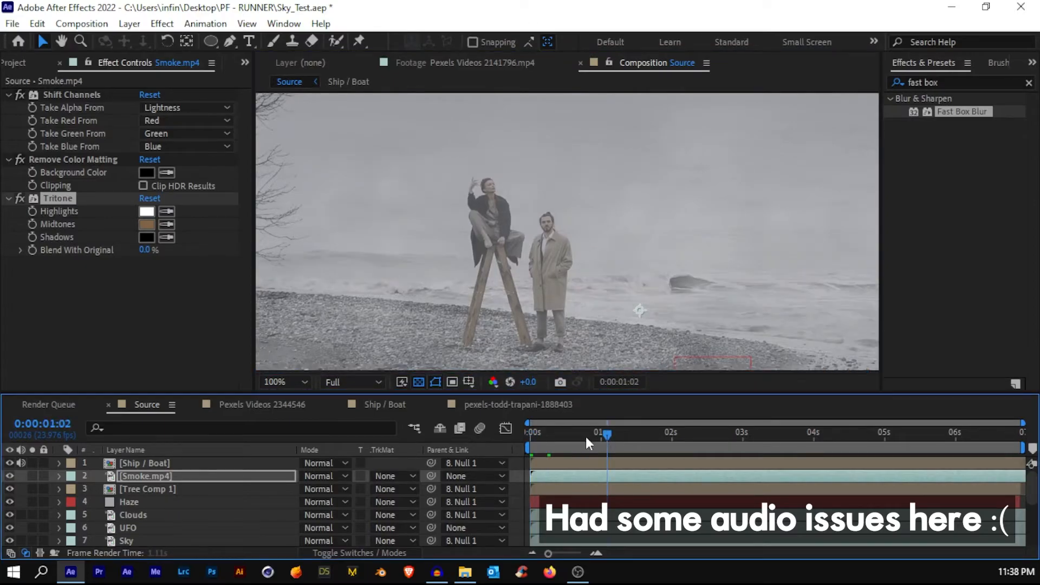
pyautogui.scroll(-2, 541, 232)
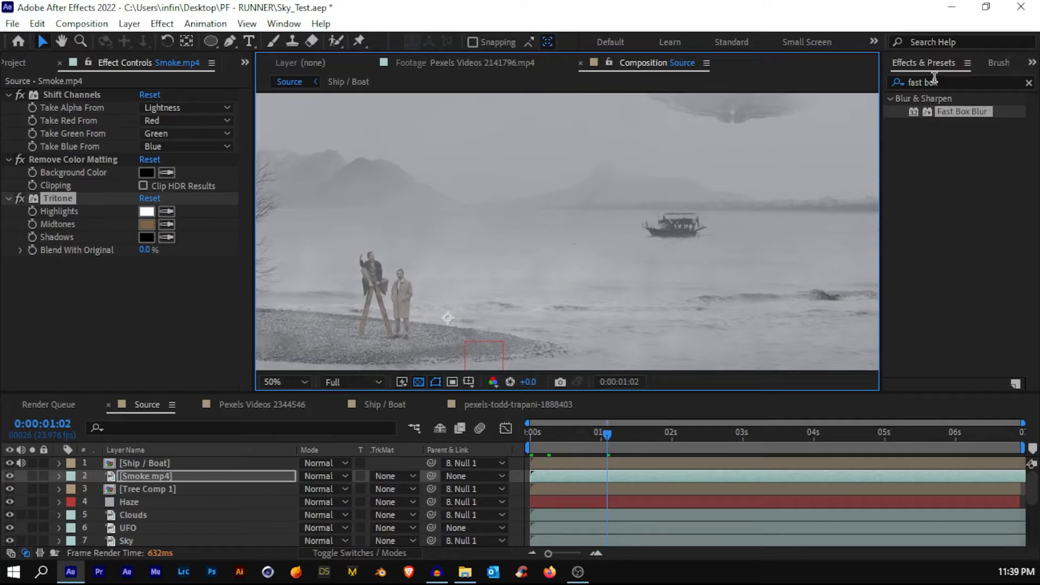
pyautogui.click(58, 199)
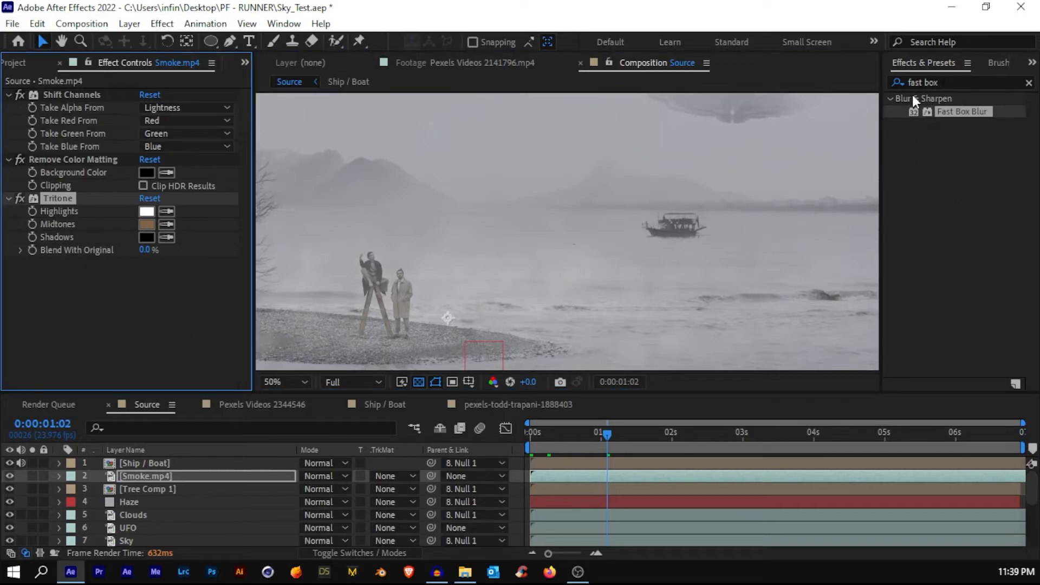
pyautogui.click(940, 82)
pyautogui.write('tri')
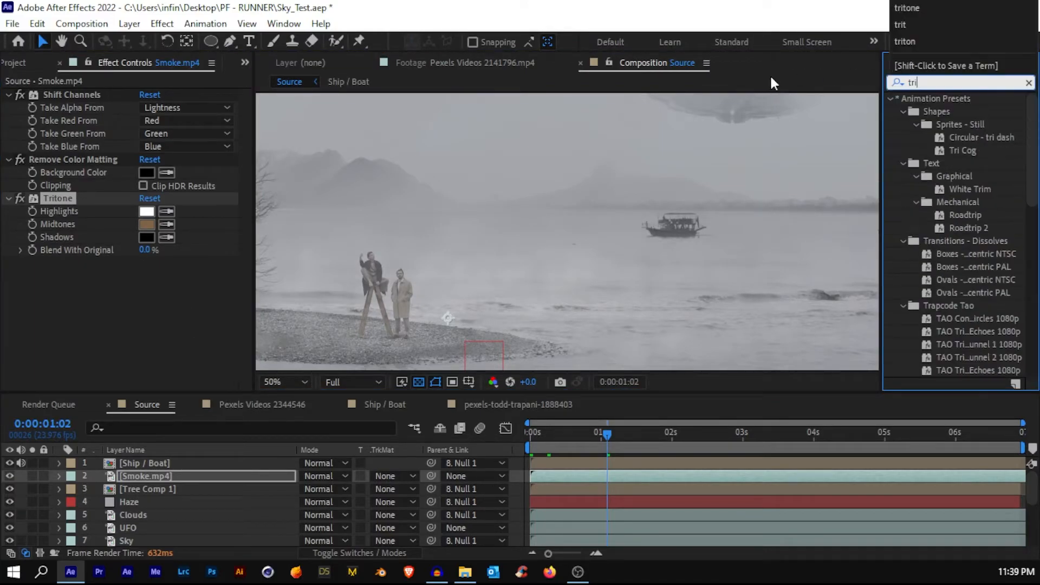
pyautogui.write('ton')
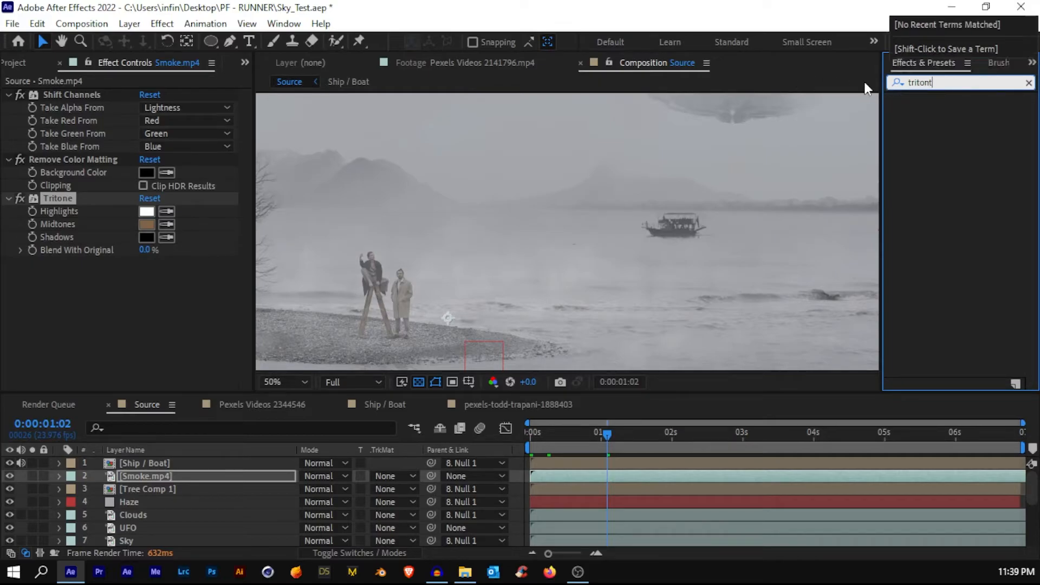
pyautogui.moveTo(992, 159); pyautogui.dragTo(59, 196)
pyautogui.click(50, 261)
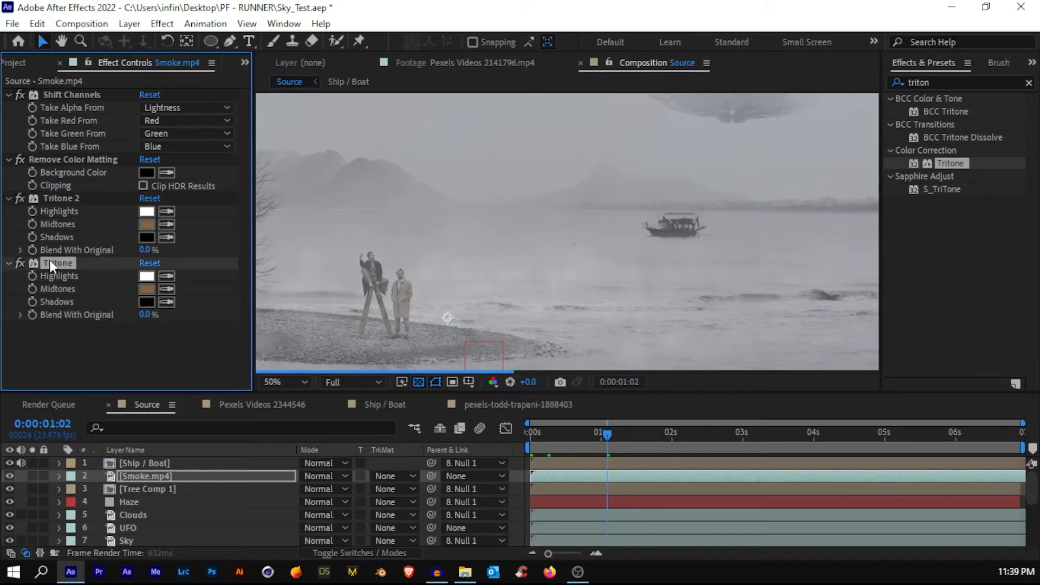
pyautogui.press('Delete')
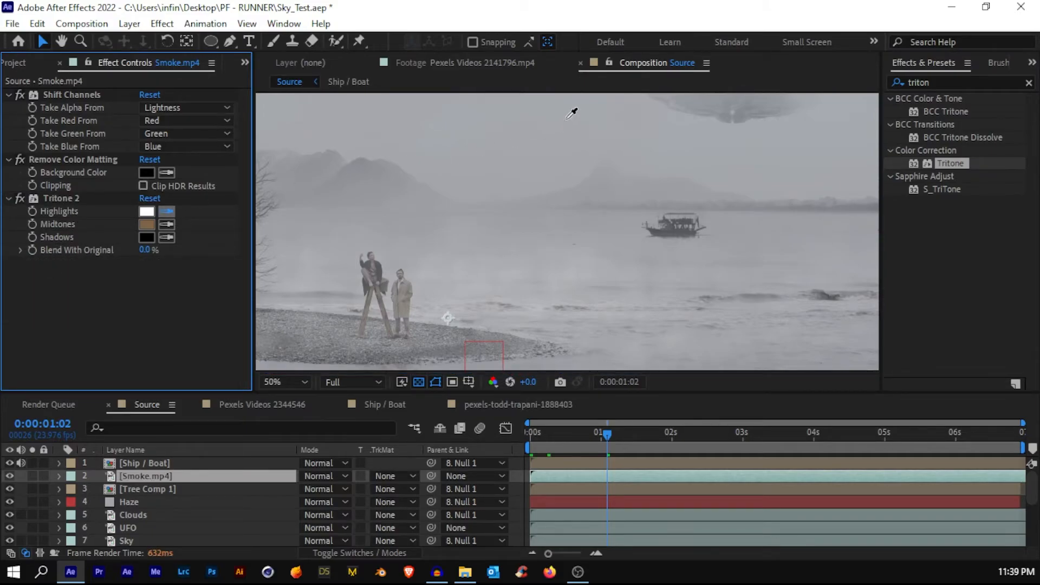
# Sample the smoke's Tritone highlights from the sky, midtones from the lake and shadows from the dark jacket, and compare with the effect off.
pyautogui.click(573, 109)
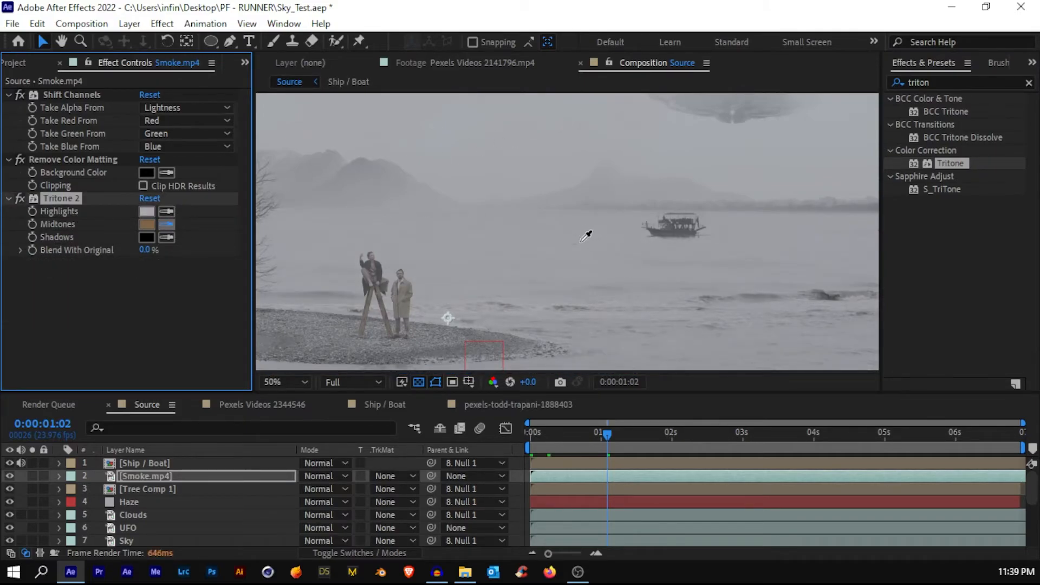
pyautogui.click(581, 241)
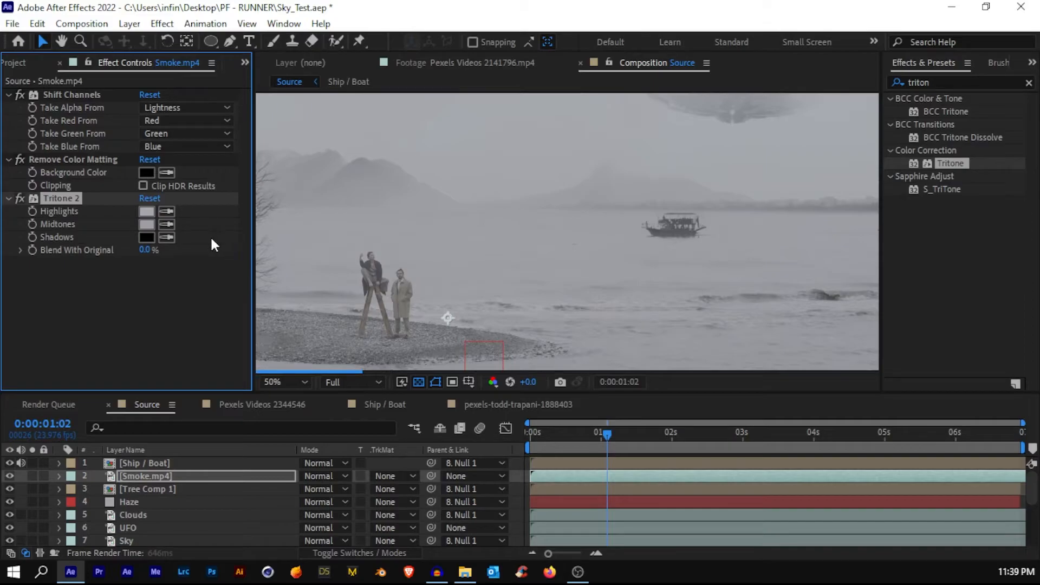
pyautogui.click(380, 268)
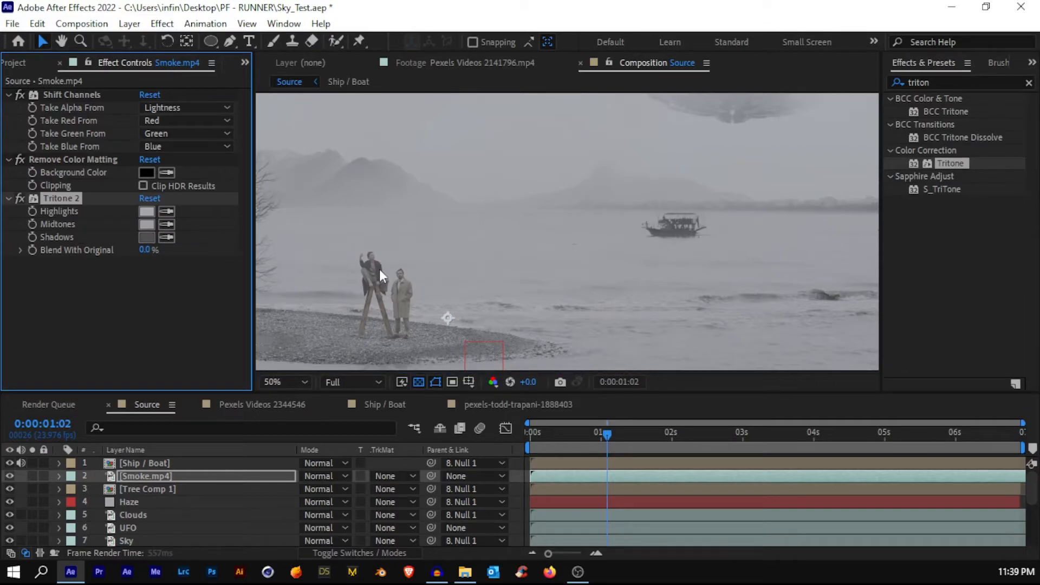
pyautogui.click(21, 198)
pyautogui.click(21, 198)
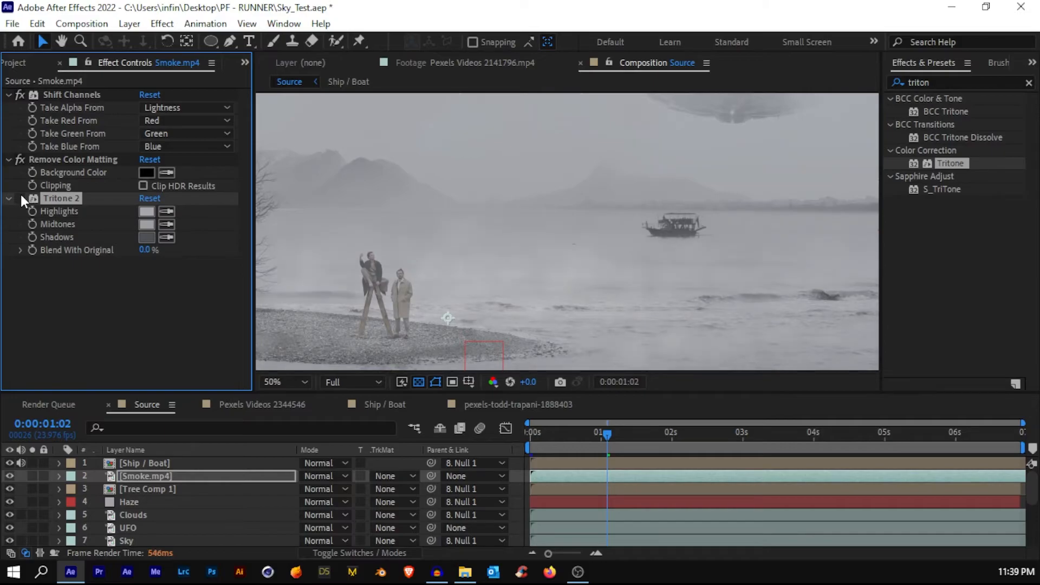
pyautogui.scroll(-2, 446, 278)
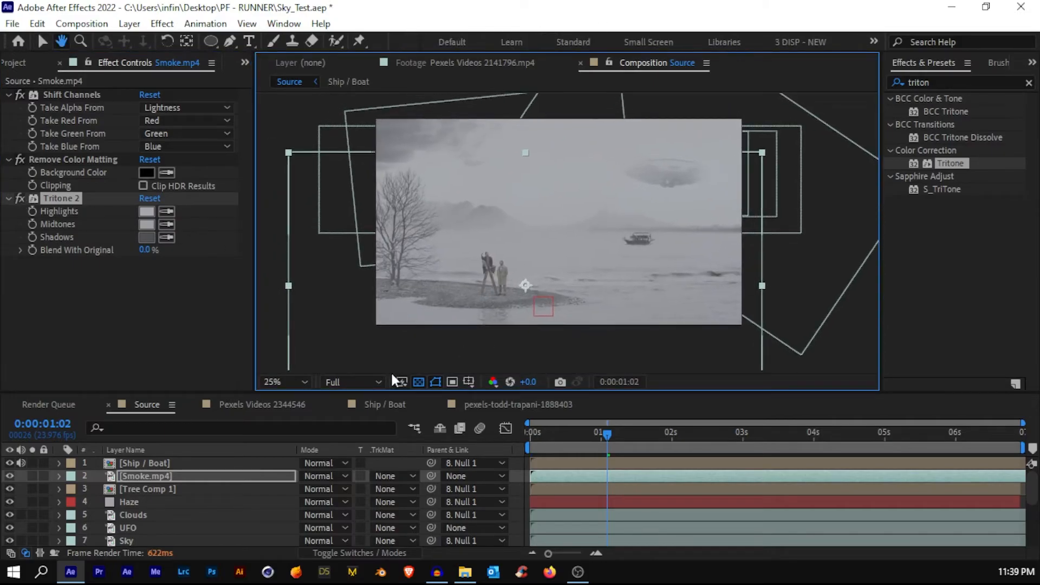
pyautogui.click(286, 382)
pyautogui.click(288, 112)
pyautogui.scroll(4, 530, 243)
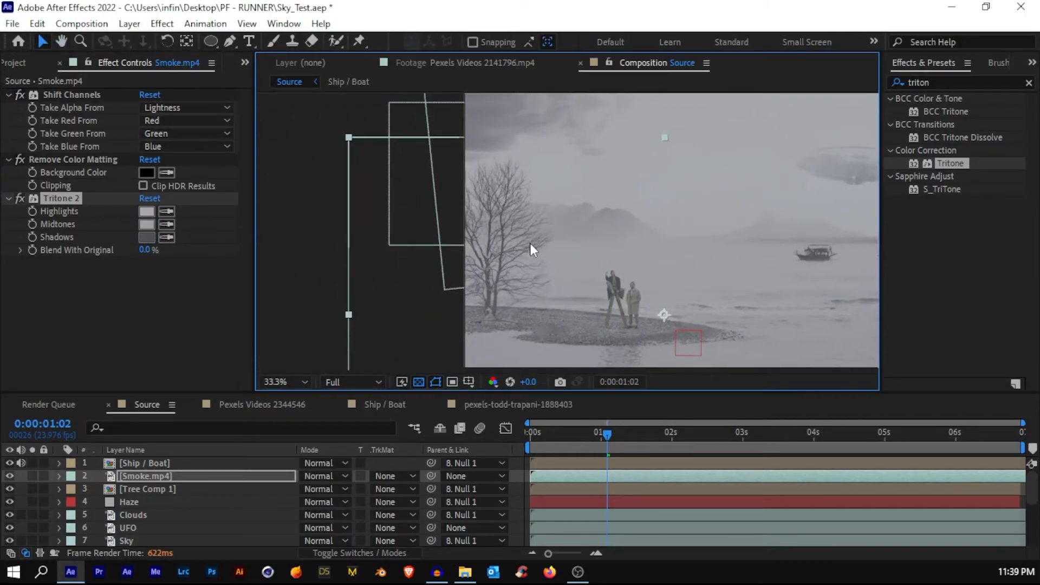
# Find the Fast Box Blur effect and apply it to the Tree Comp 1 layer.
pyautogui.scroll(2, 441, 239)
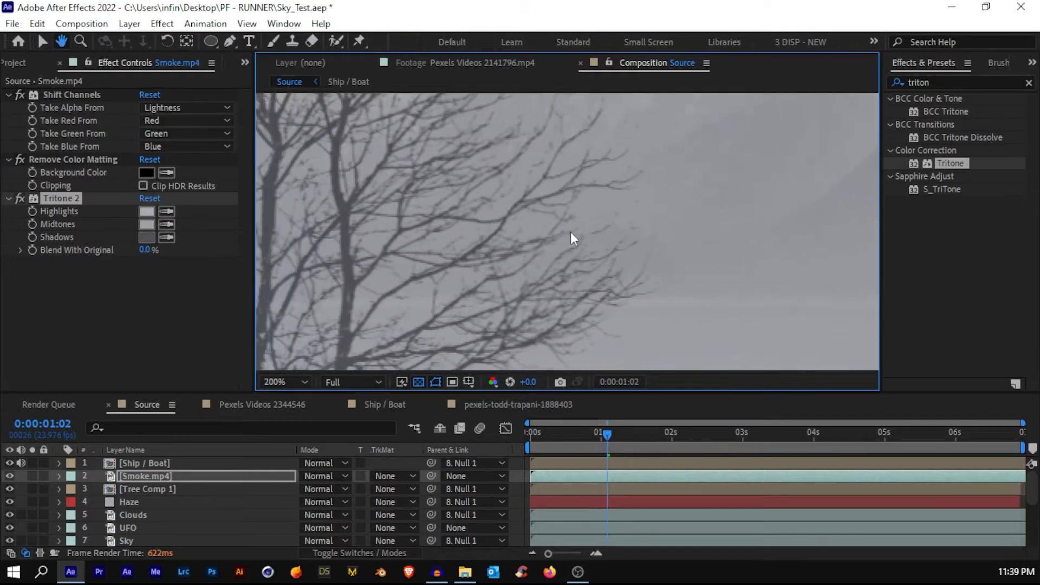
pyautogui.click(148, 489)
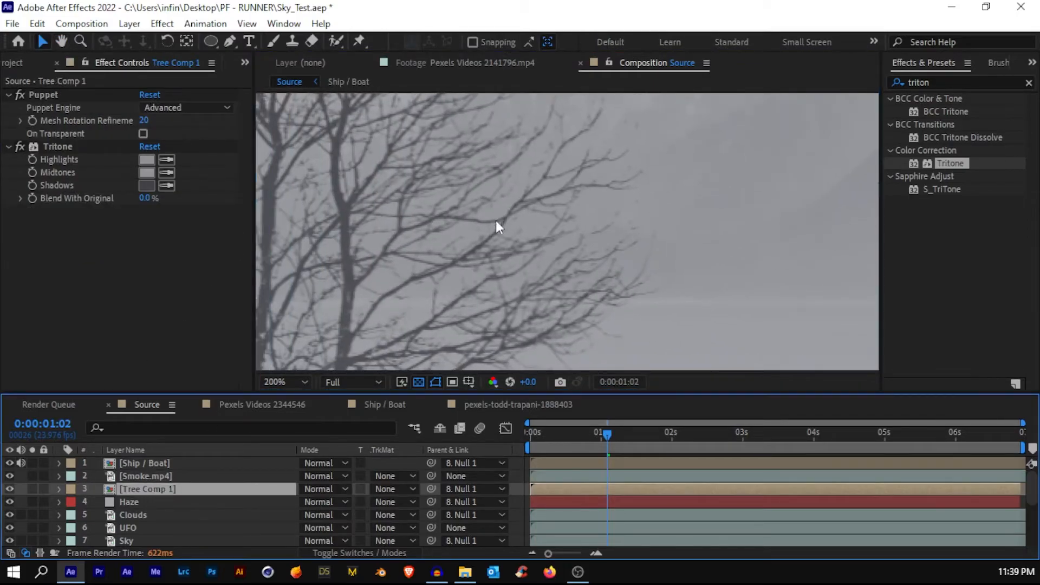
pyautogui.scroll(-2, 748, 142)
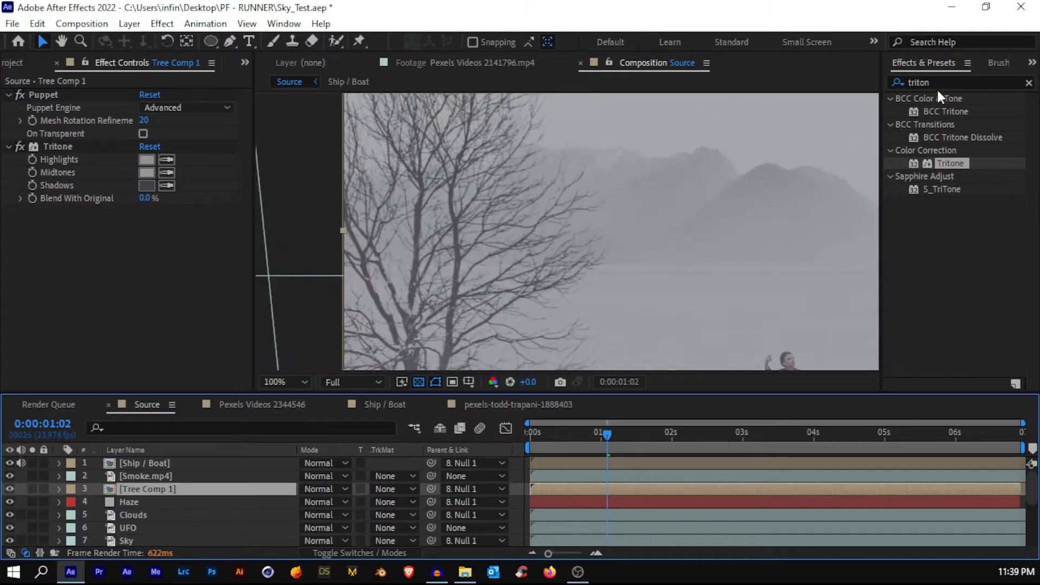
pyautogui.click(884, 82)
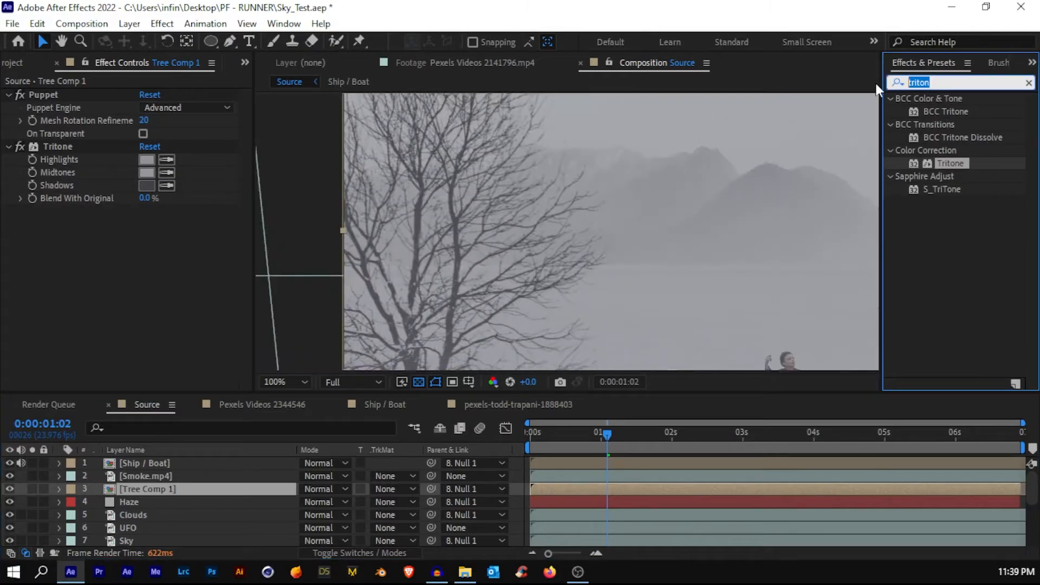
pyautogui.write('fast ')
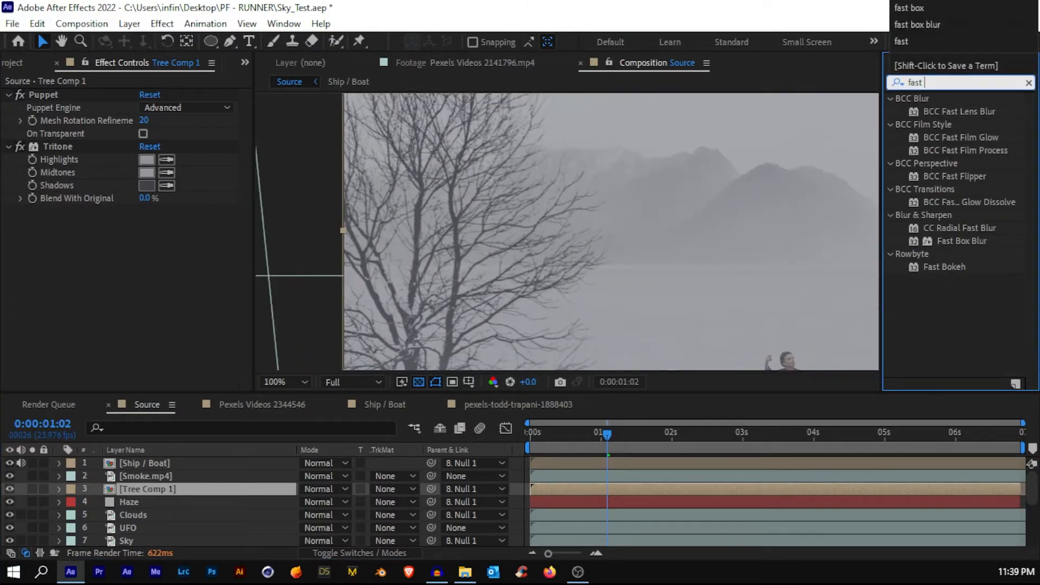
pyautogui.write('boc')
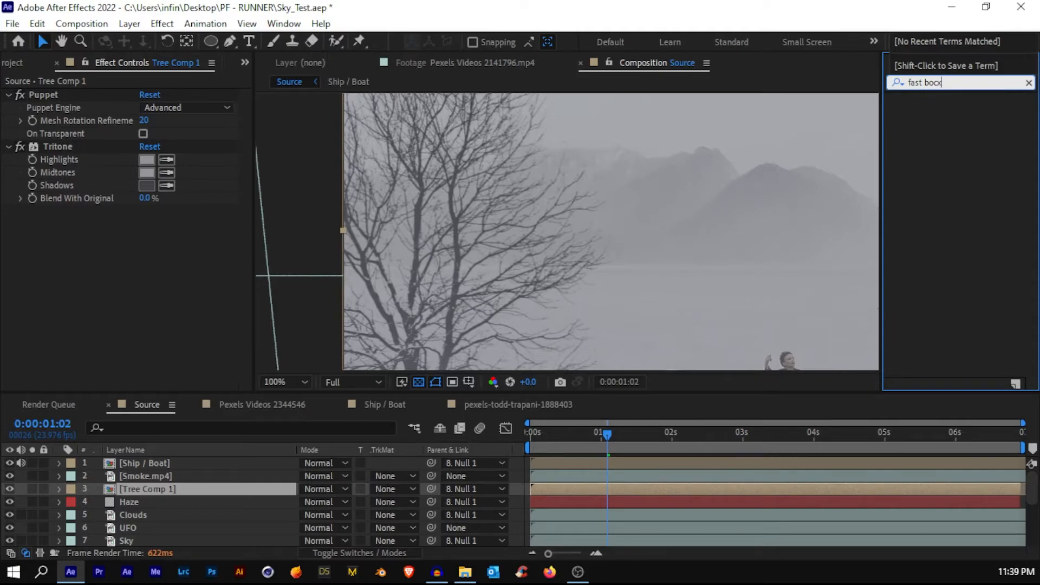
pyautogui.press('BackSpace')
pyautogui.write('x')
pyautogui.moveTo(970, 112); pyautogui.dragTo(193, 486)
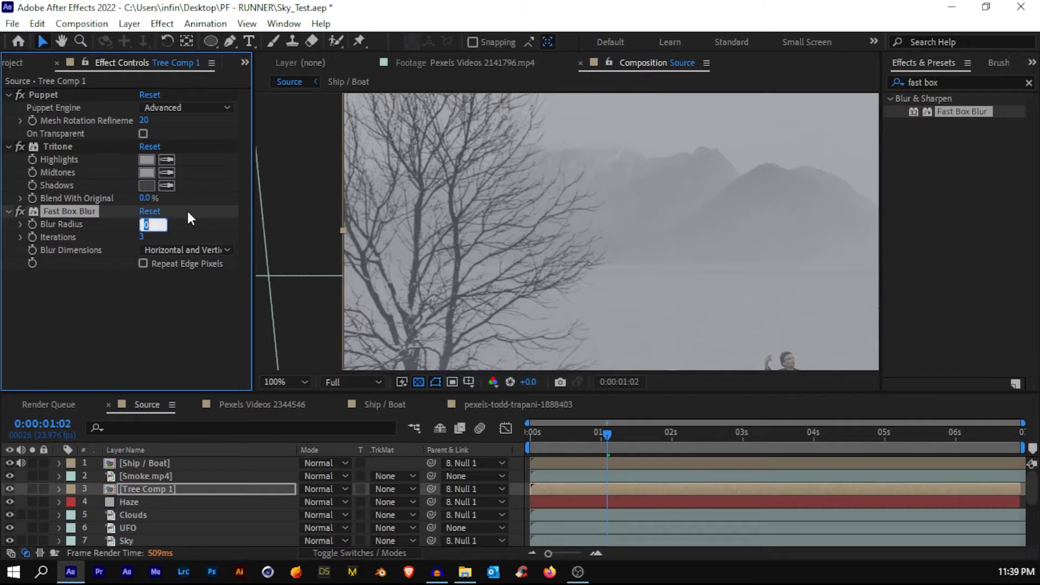
# Set the tree's Fast Box Blur radius to 0.2 and check the branches up close.
pyautogui.write('0.2')
pyautogui.press('Return')
pyautogui.scroll(1, 495, 213)
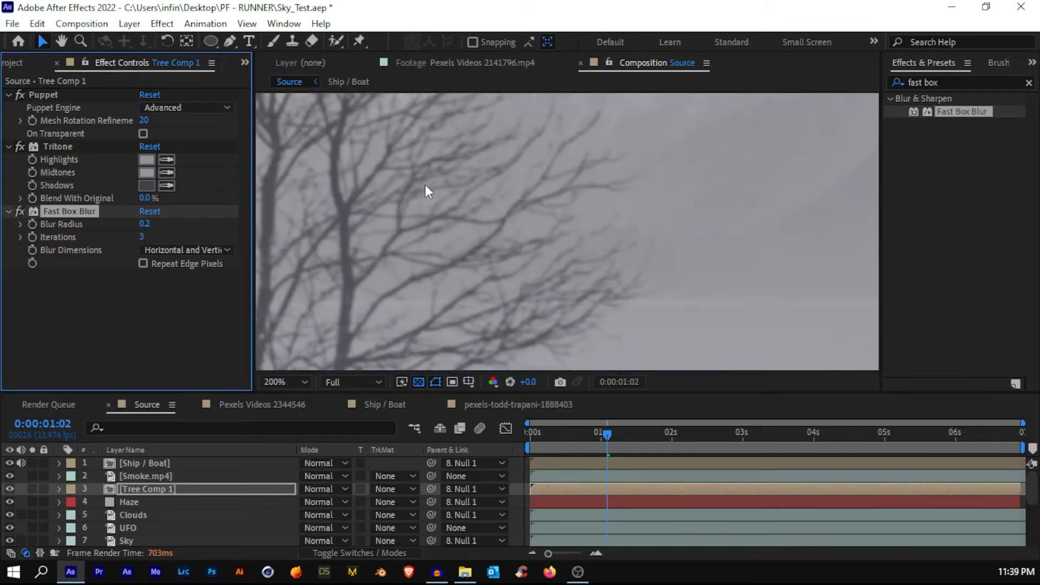
# Pre-compose all layers of the Source composition into a new composition named Main, moving all attributes into it.
pyautogui.scroll(-4, 422, 228)
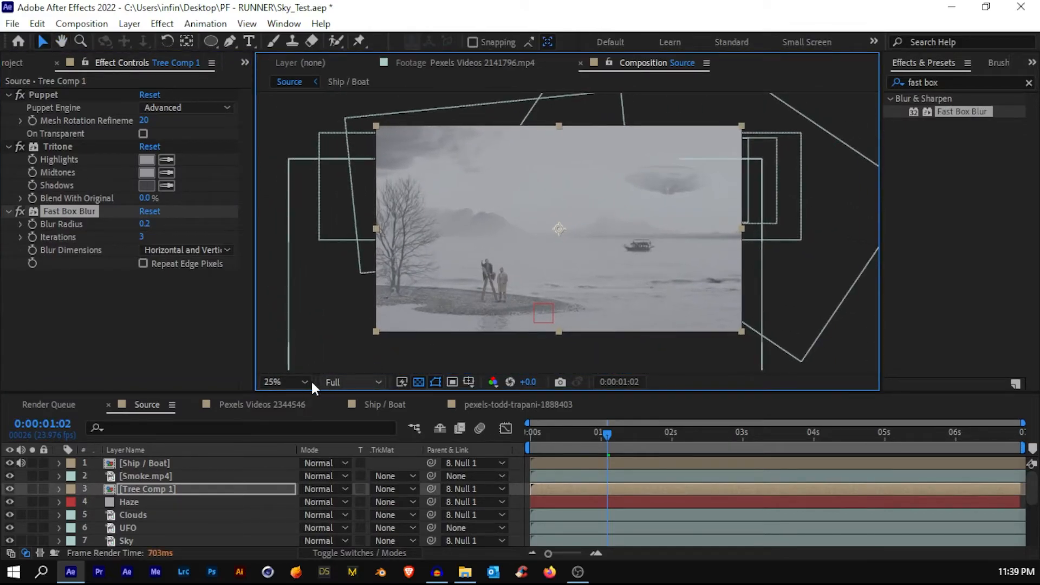
pyautogui.click(308, 382)
pyautogui.click(298, 120)
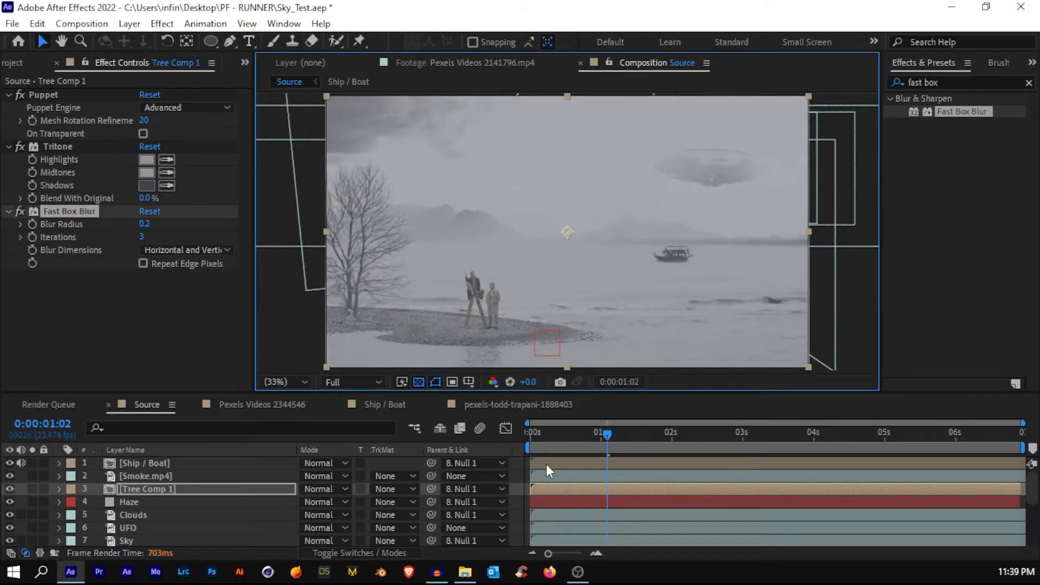
pyautogui.click(154, 475)
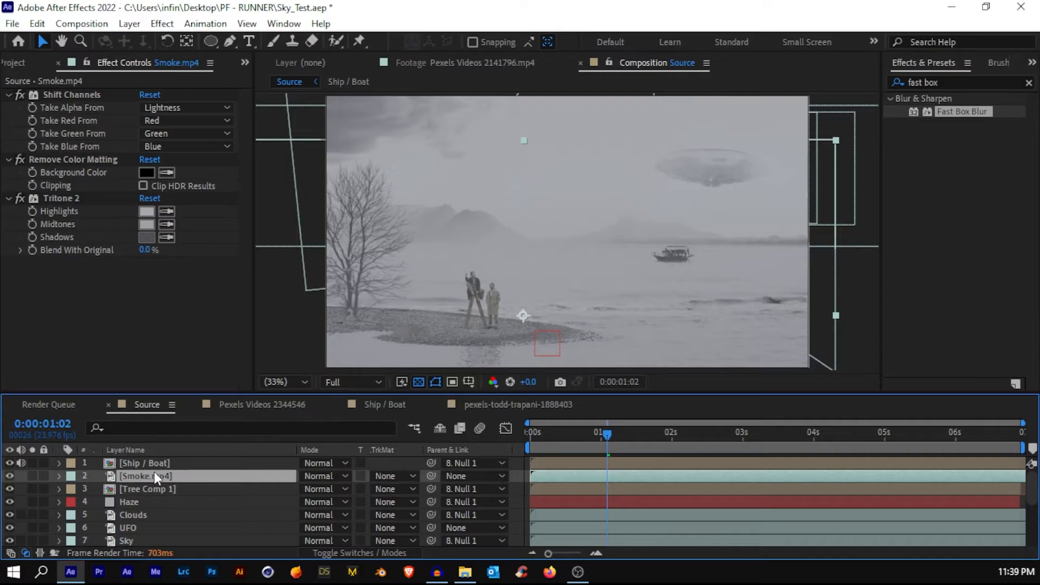
pyautogui.hotkey('ctrl', 'a')
pyautogui.rightClick(179, 480)
pyautogui.click(232, 394)
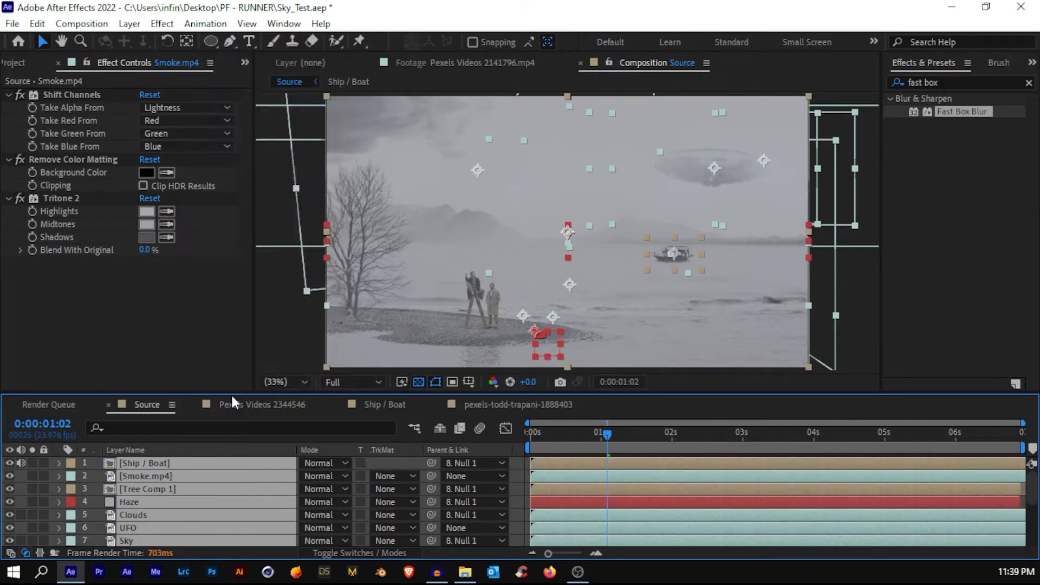
pyautogui.write('mkai')
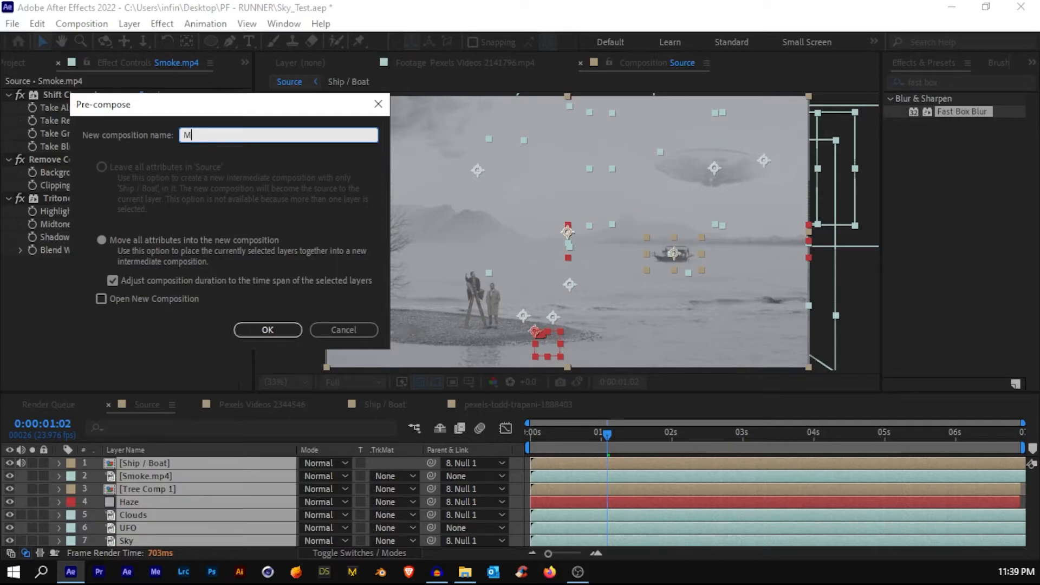
pyautogui.press('Return')
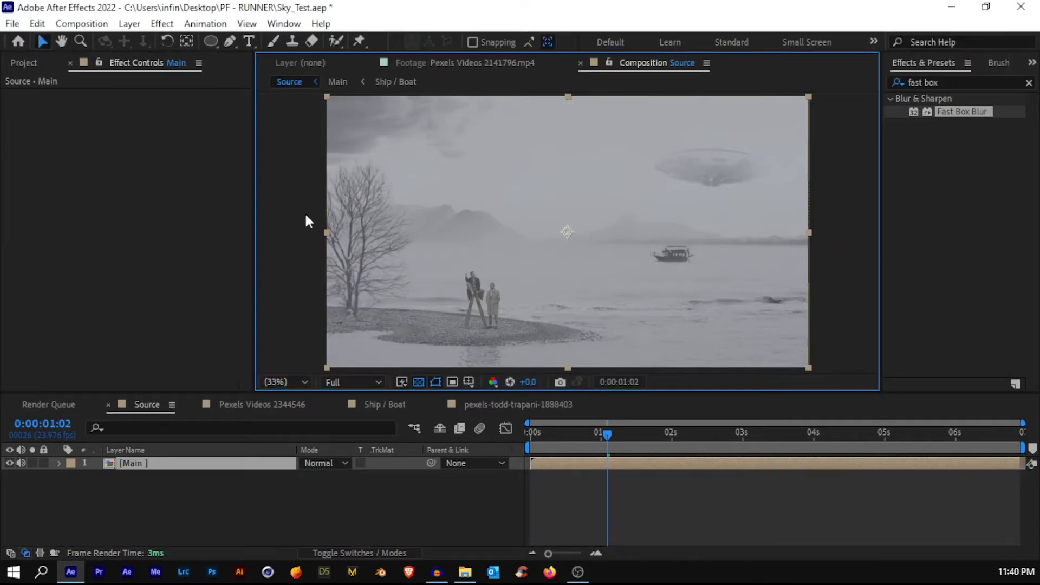
# Add an adjustment layer above the Main layer and rename it Curves.
pyautogui.rightClick(571, 475)
pyautogui.moveTo(736, 290)
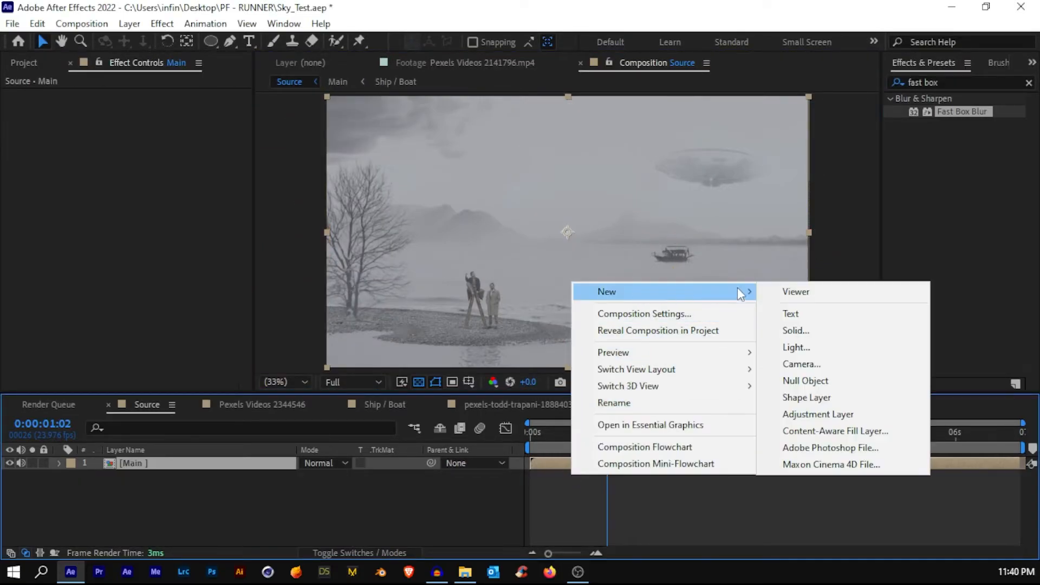
pyautogui.click(815, 412)
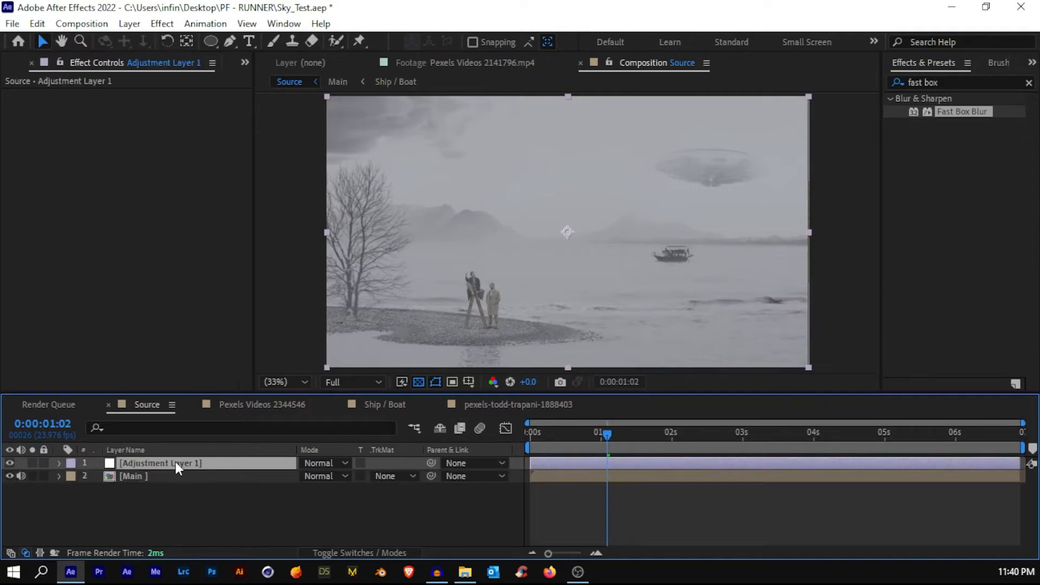
pyautogui.press('Return')
pyautogui.write('Curves')
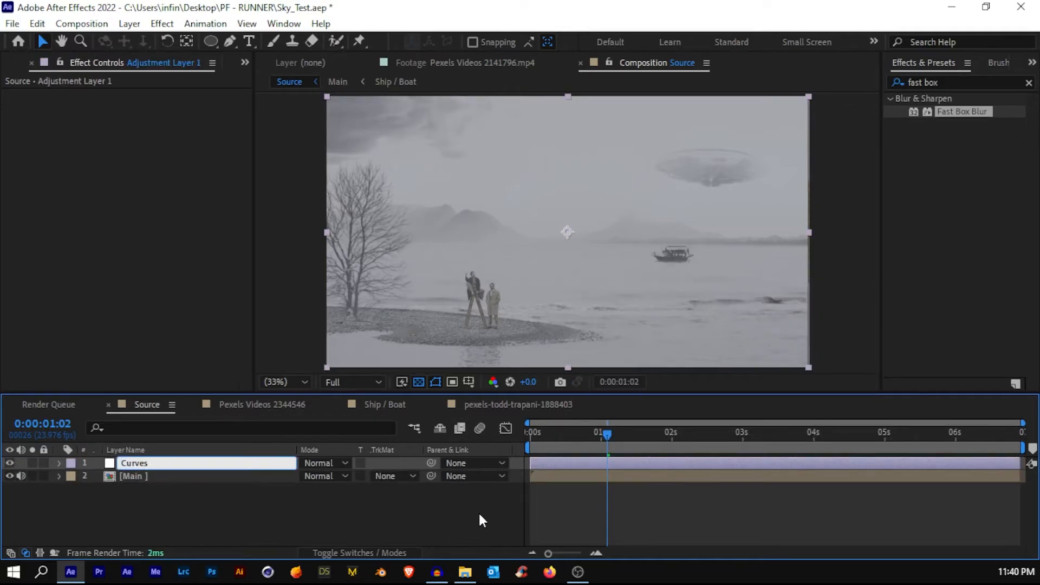
pyautogui.press('Return')
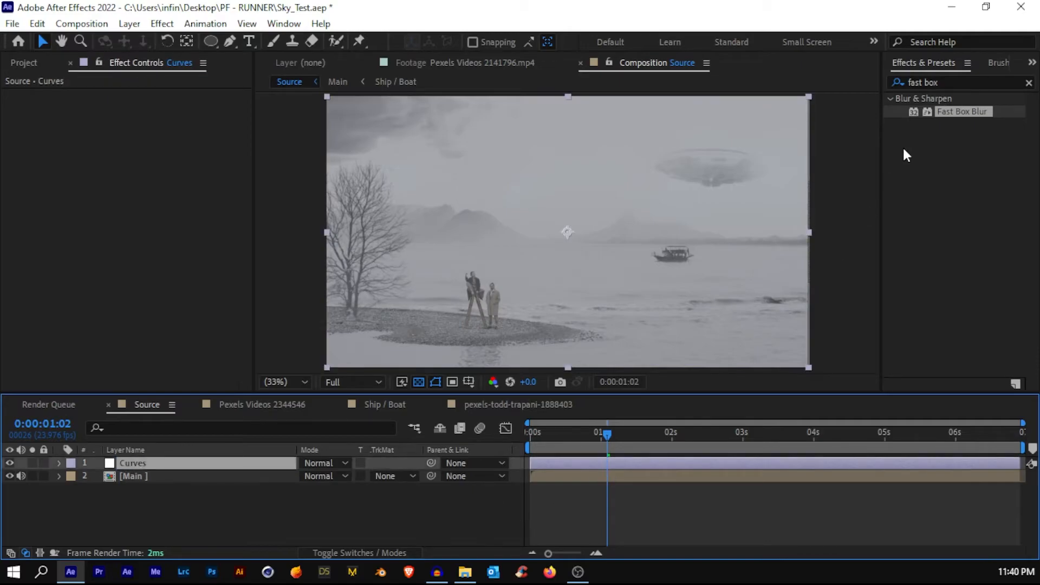
# Find the Curves colour correction effect and apply it to the Curves adjustment layer.
pyautogui.click(952, 81)
pyautogui.write('curves')
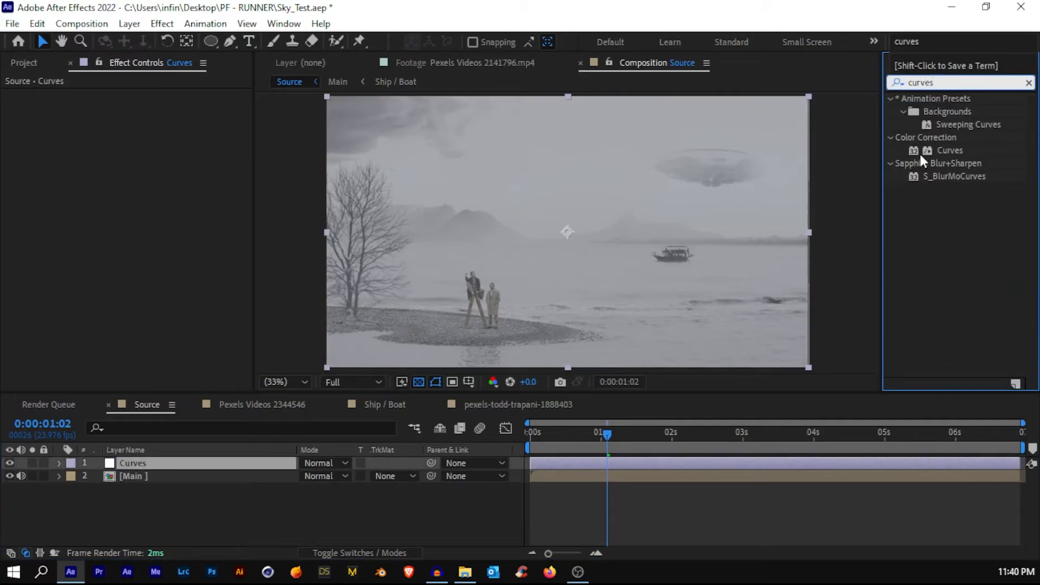
pyautogui.moveTo(920, 154); pyautogui.dragTo(559, 464)
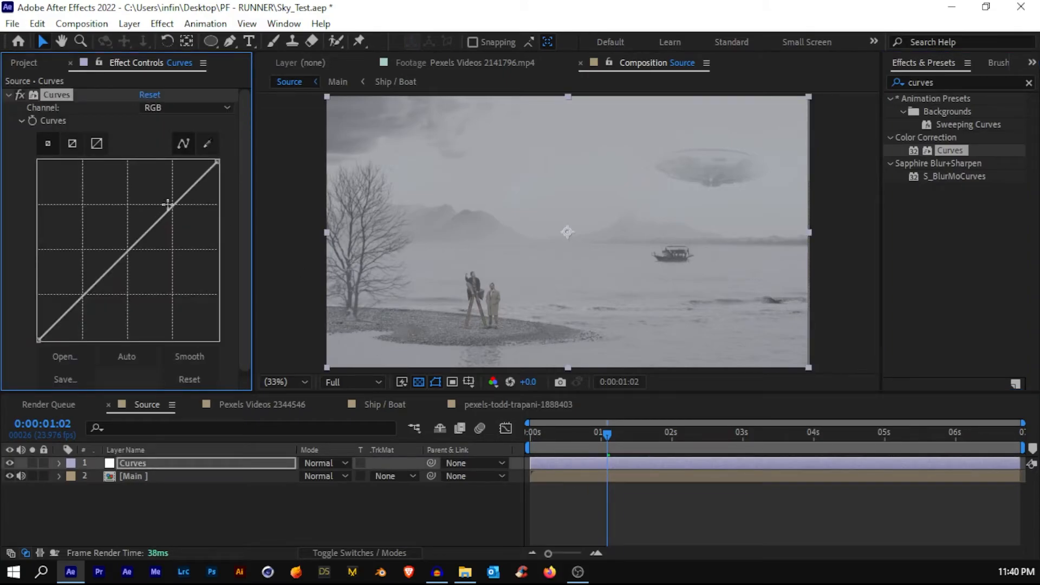
# Shape the RGB curve into a gentle S by raising the highlights and lowering the shadows, and check the boat up close.
pyautogui.moveTo(168, 205); pyautogui.dragTo(170, 203)
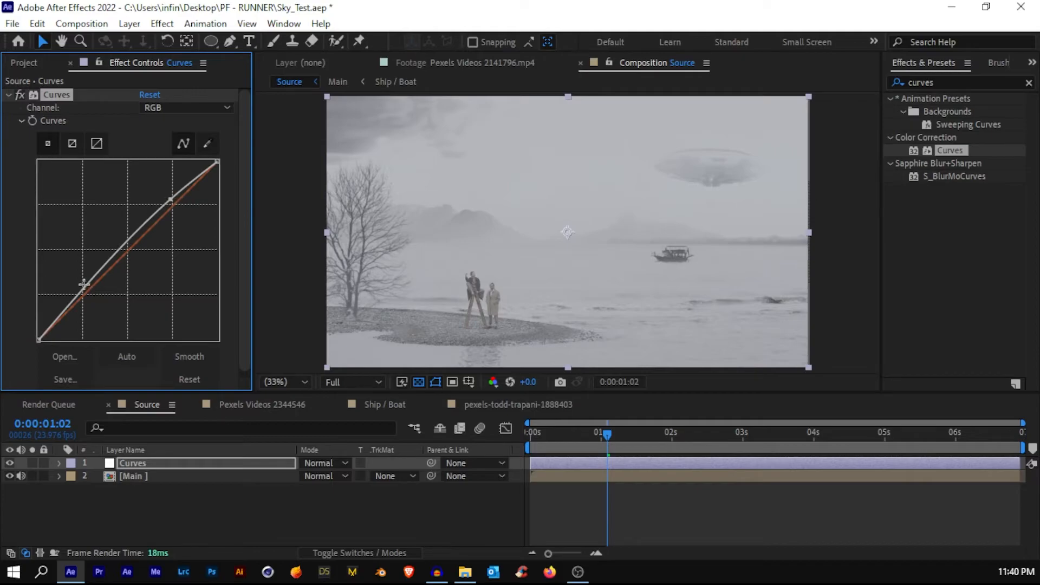
pyautogui.moveTo(84, 285); pyautogui.dragTo(92, 301)
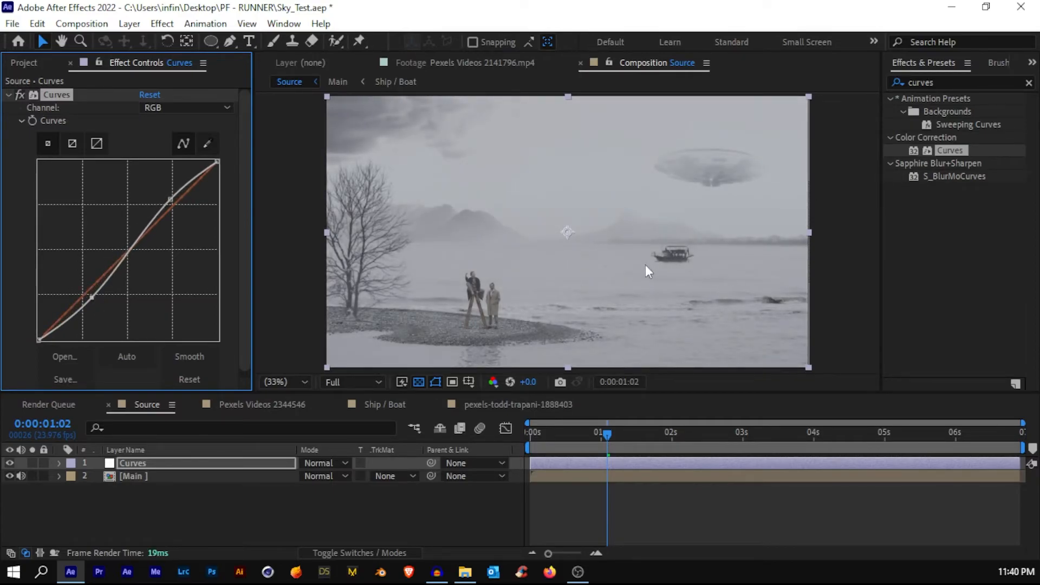
pyautogui.scroll(3, 674, 268)
pyautogui.moveTo(637, 250); pyautogui.dragTo(442, 234)
pyautogui.scroll(-4, 550, 275)
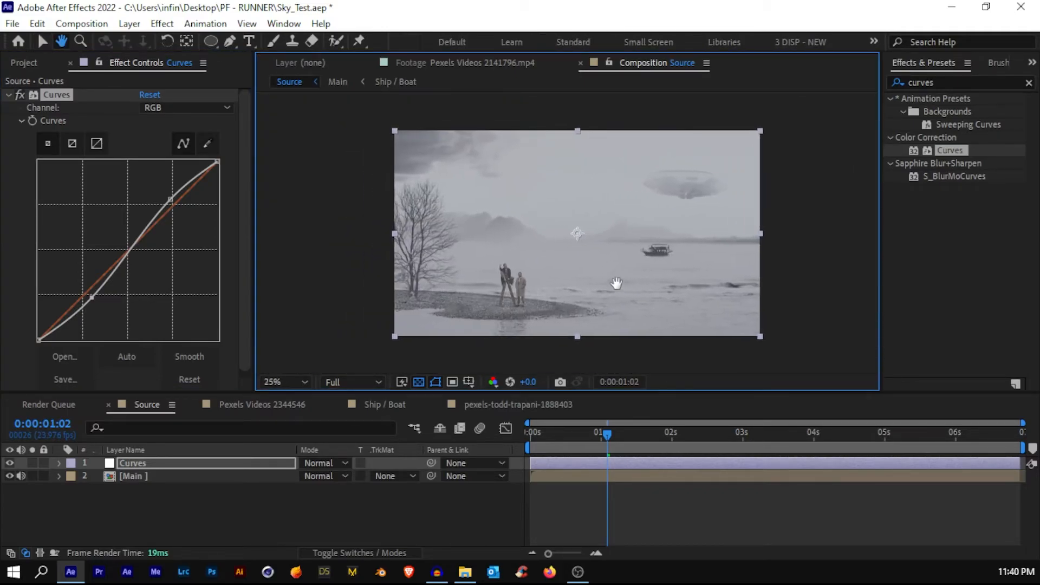
pyautogui.click(285, 380)
pyautogui.click(287, 109)
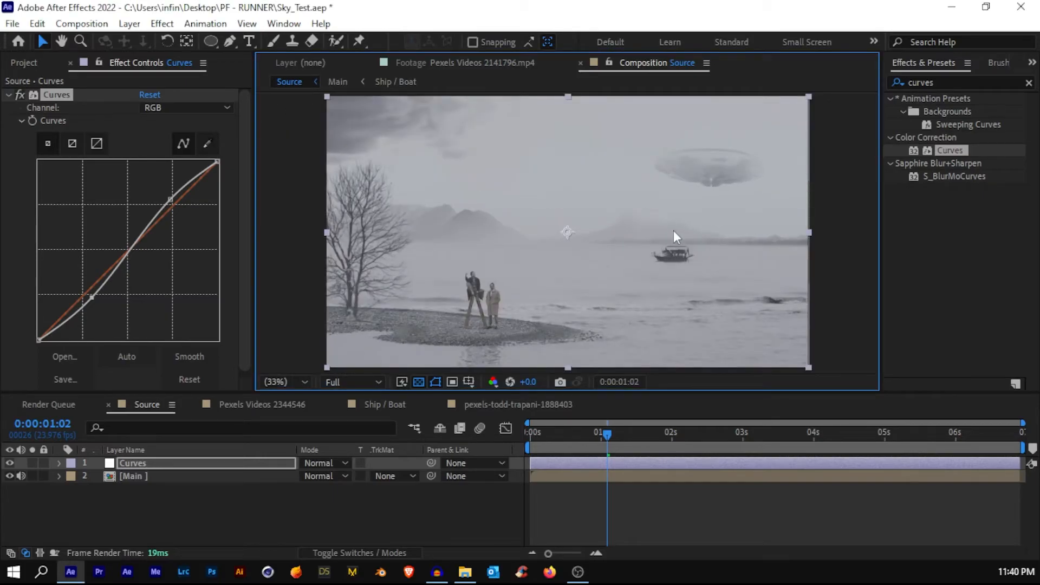
# Open the Main composition and add a 1920 x 1080 px solid coloured by sampling the haze near the distant mountains.
pyautogui.doubleClick(141, 475)
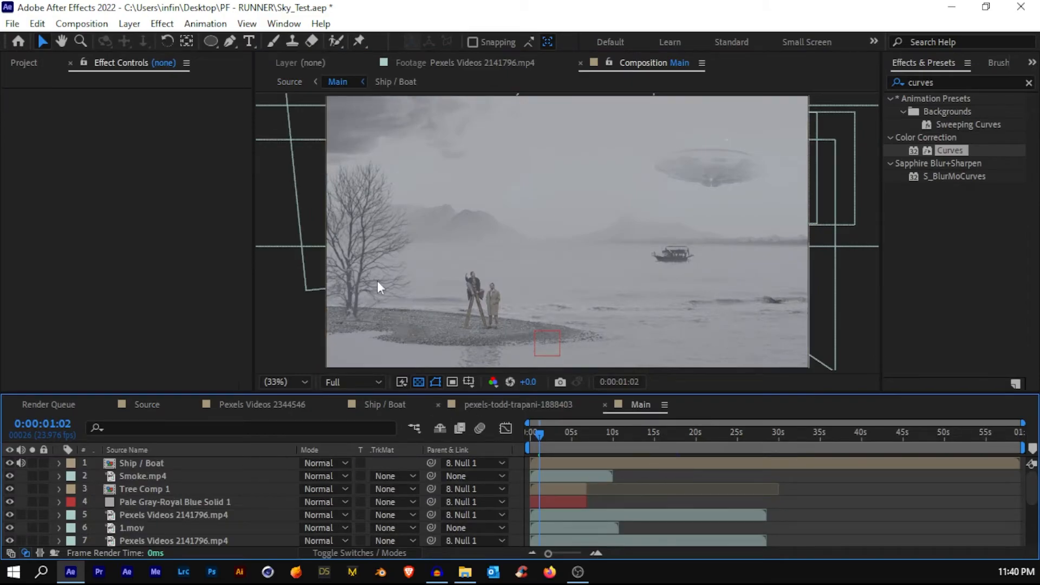
pyautogui.click(129, 23)
pyautogui.moveTo(152, 39)
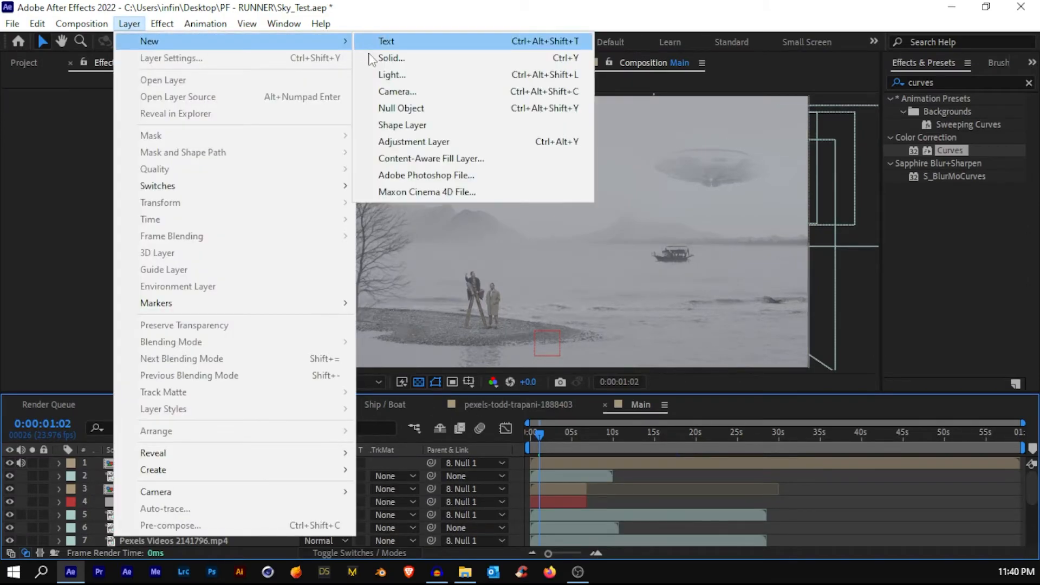
pyautogui.click(390, 58)
pyautogui.click(856, 422)
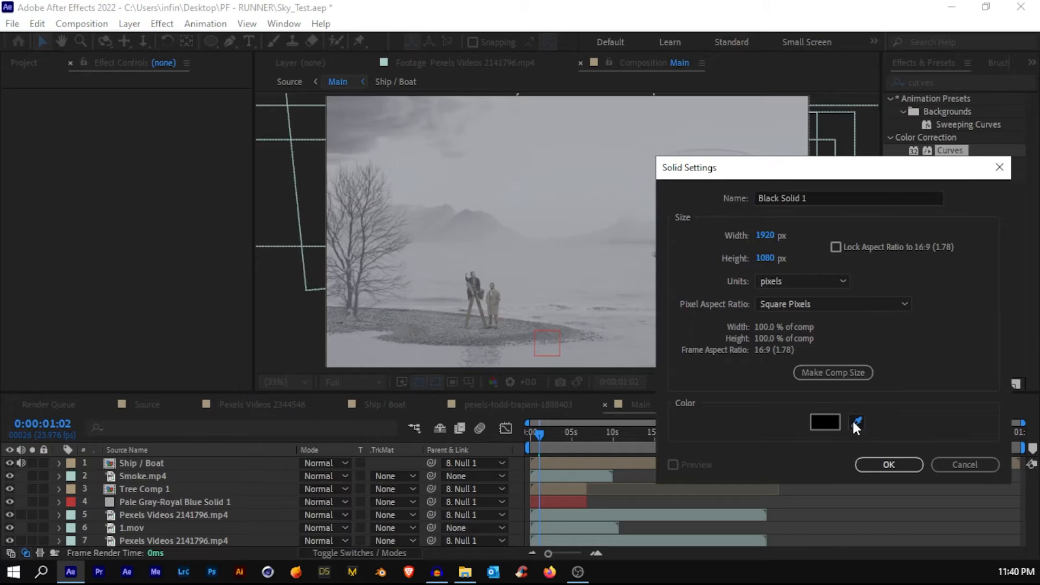
pyautogui.click(595, 226)
pyautogui.click(888, 464)
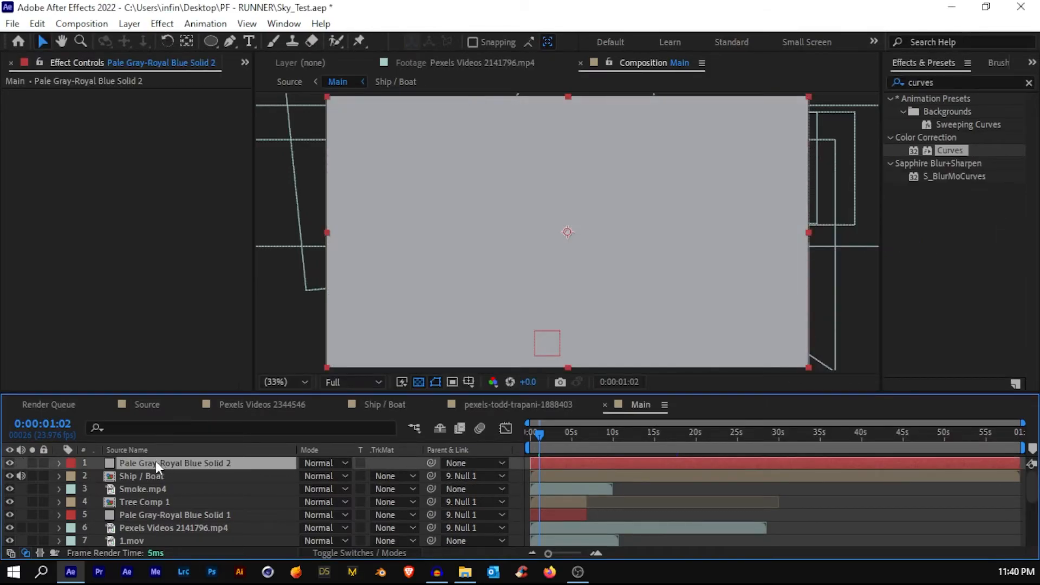
# Hide the new solid, draw an elliptical mask on it around the boat, and show the solid again.
pyautogui.click(9, 464)
pyautogui.click(210, 41)
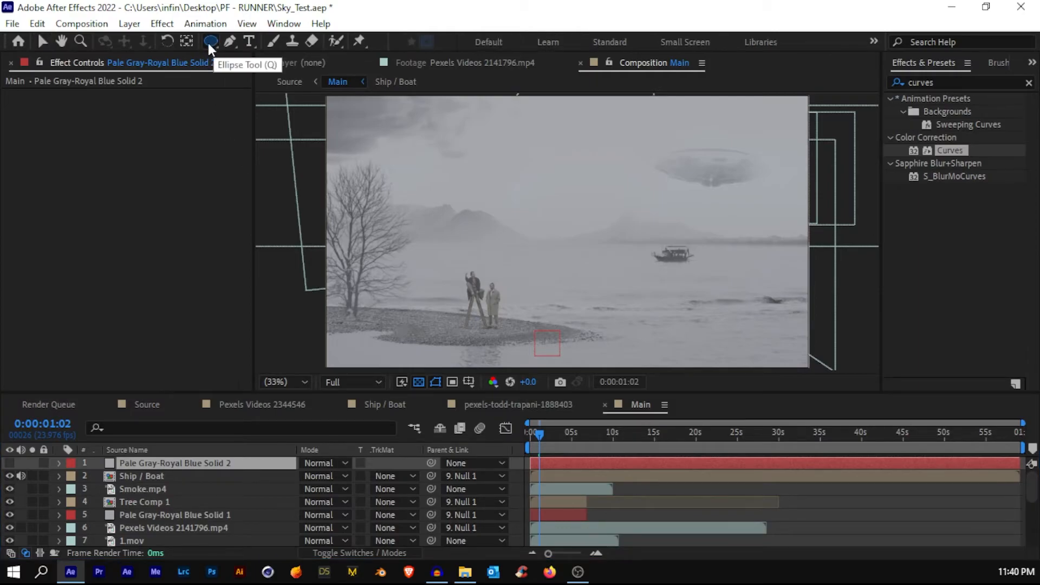
pyautogui.moveTo(208, 42); pyautogui.dragTo(257, 74)
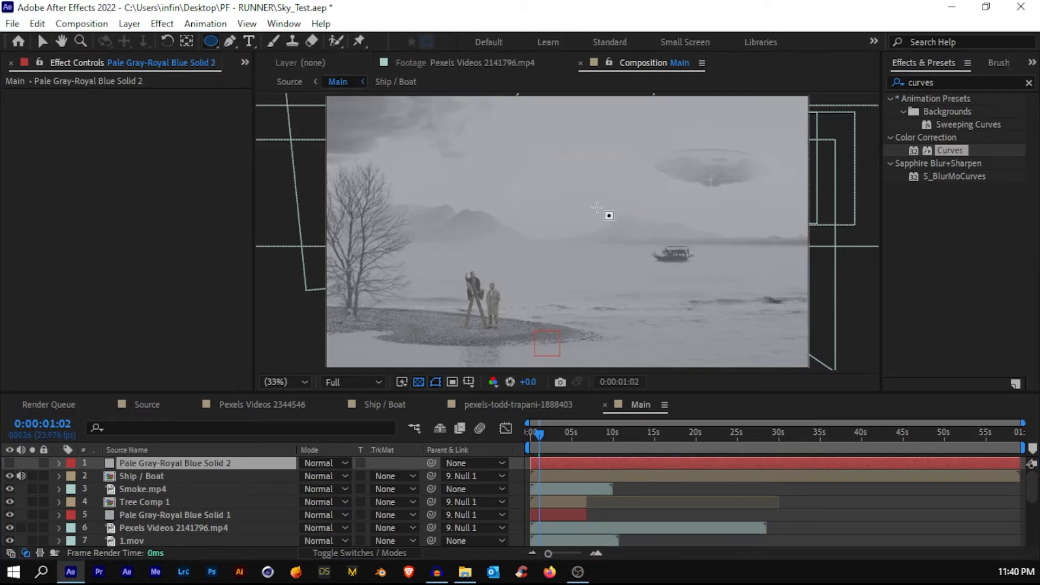
pyautogui.moveTo(593, 203); pyautogui.dragTo(749, 300)
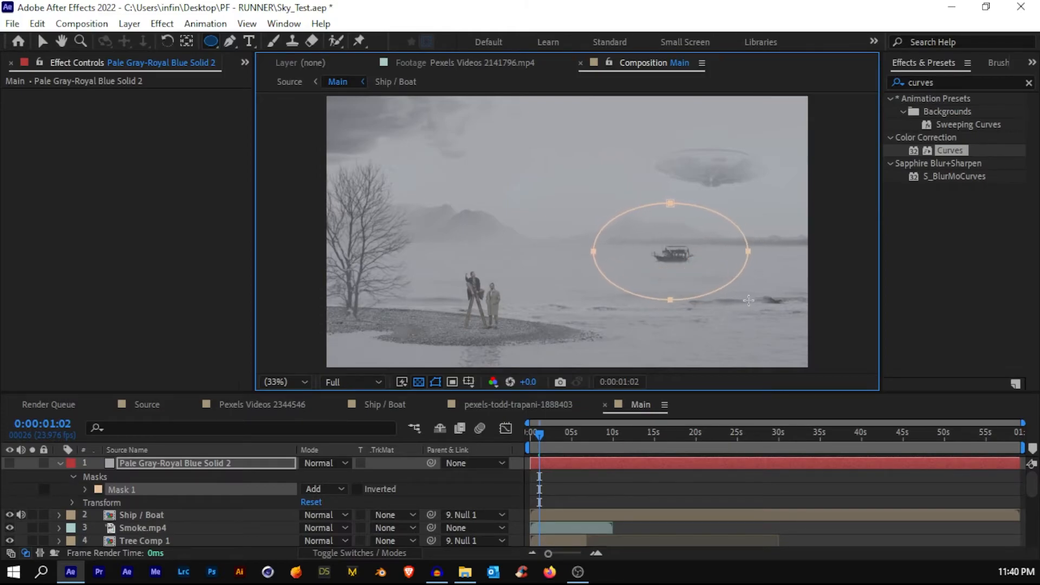
pyautogui.click(9, 463)
# Set the Mask Feather of the solid's elliptical mask to 492 pixels to blend the fog over the boat.
pyautogui.click(225, 463)
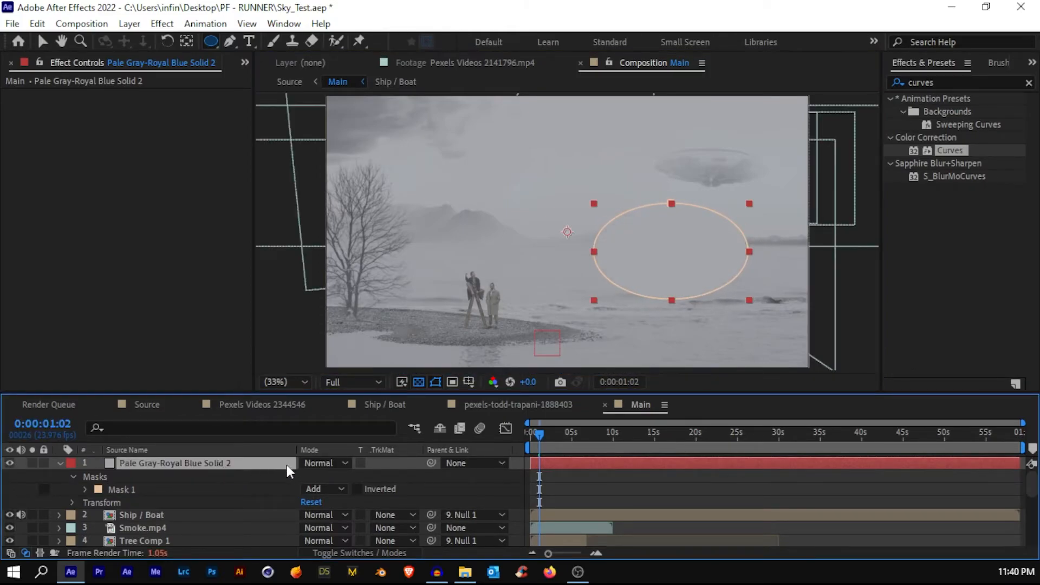
pyautogui.press('f')
pyautogui.moveTo(325, 489); pyautogui.dragTo(469, 486)
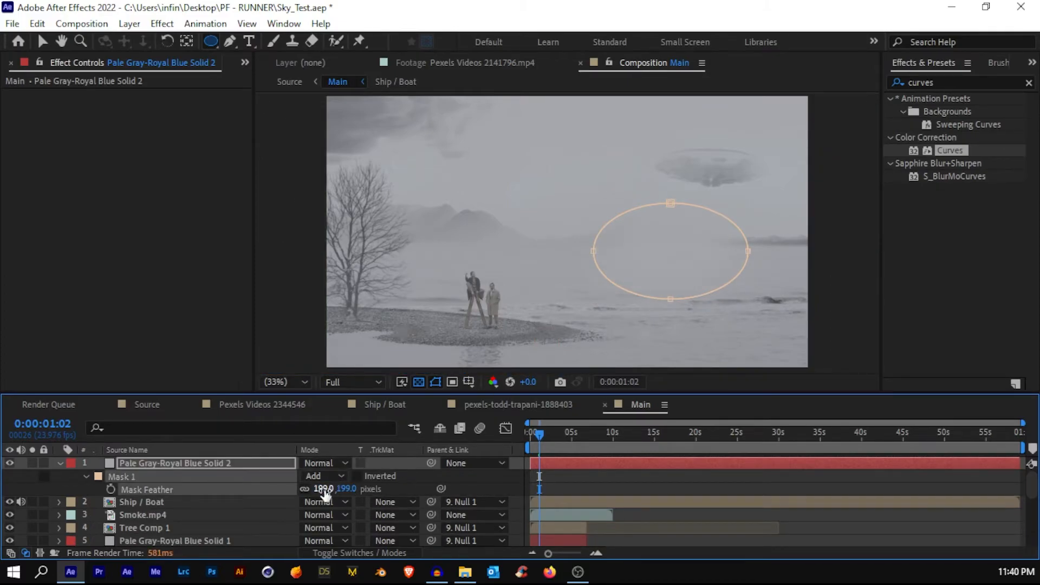
pyautogui.moveTo(321, 489); pyautogui.dragTo(388, 479)
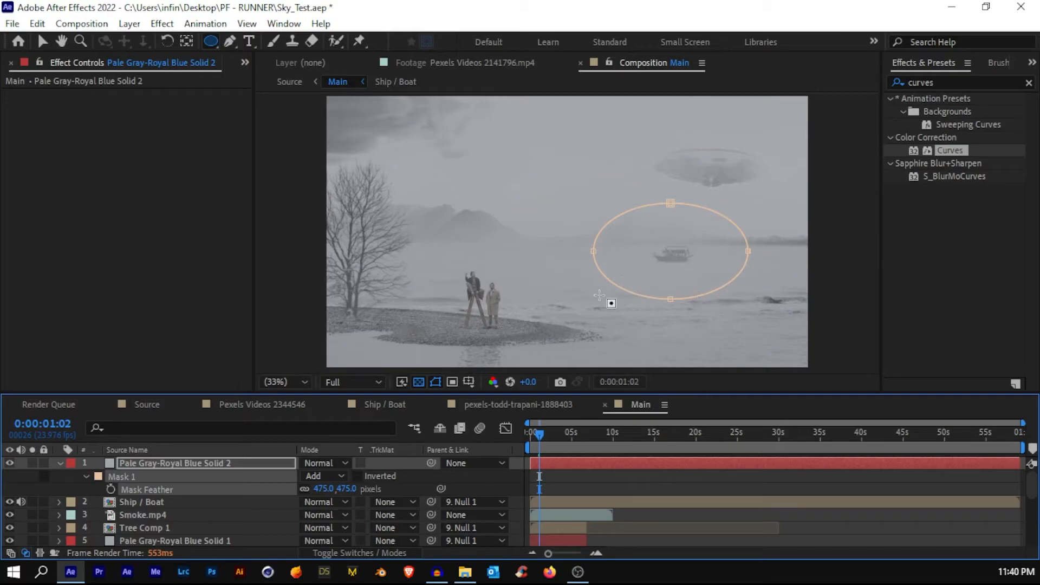
pyautogui.moveTo(325, 489); pyautogui.dragTo(330, 489)
pyautogui.click(698, 485)
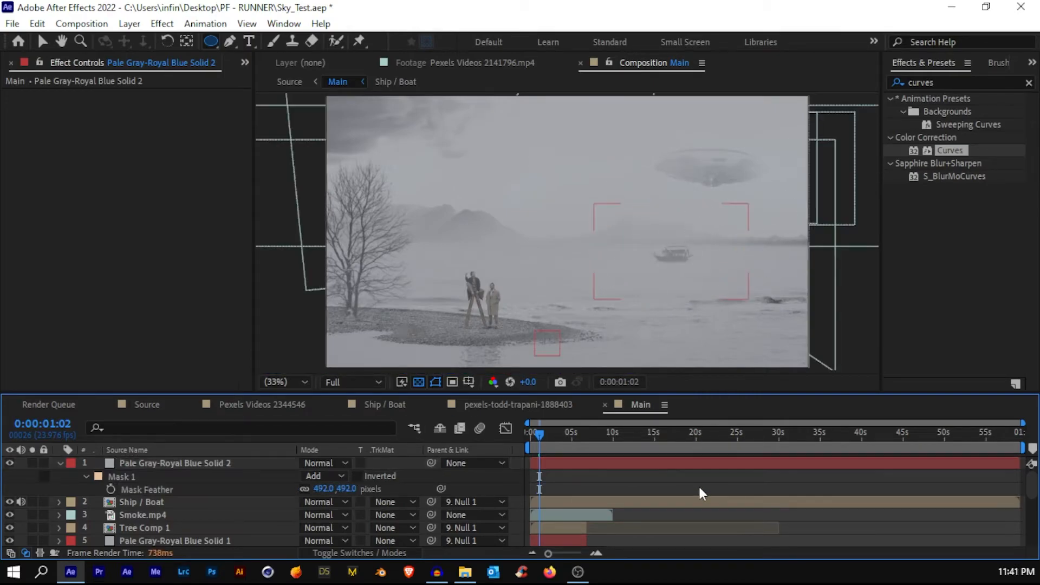
# Go back to the Source composition to examine the fogged boat up close, and reopen the Main composition.
pyautogui.press('Tab')
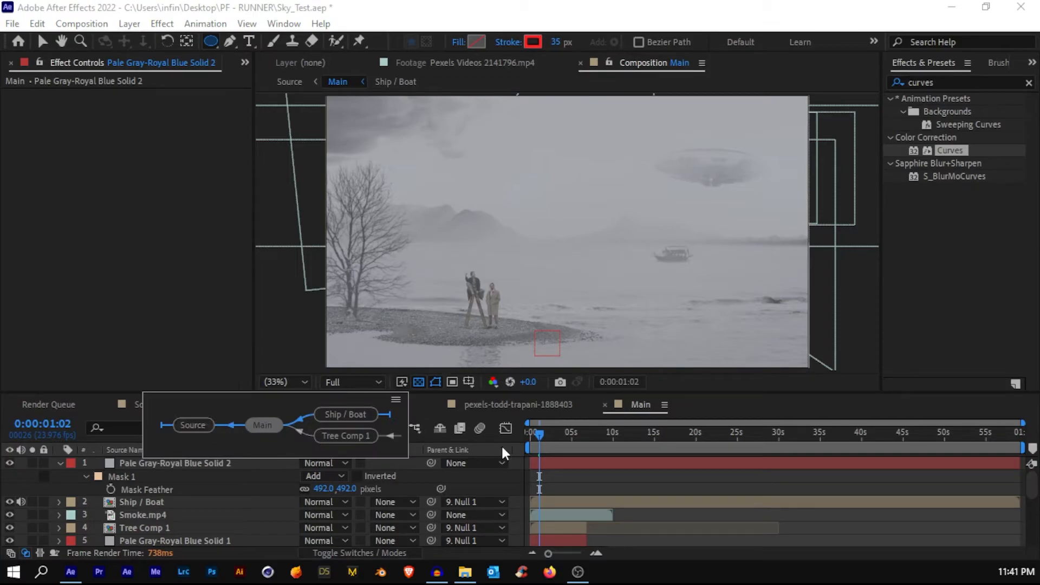
pyautogui.click(658, 469)
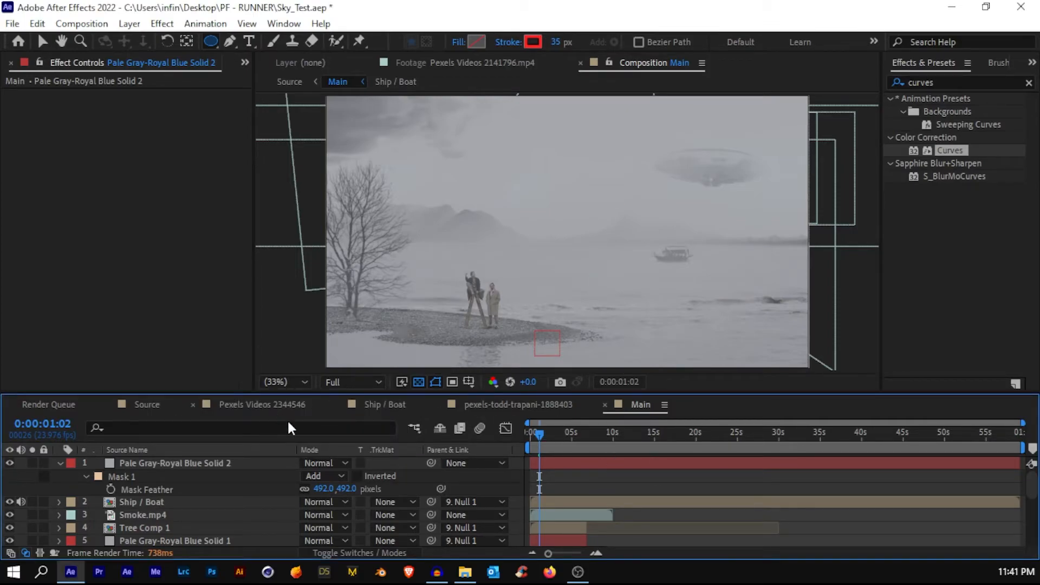
pyautogui.press('Tab')
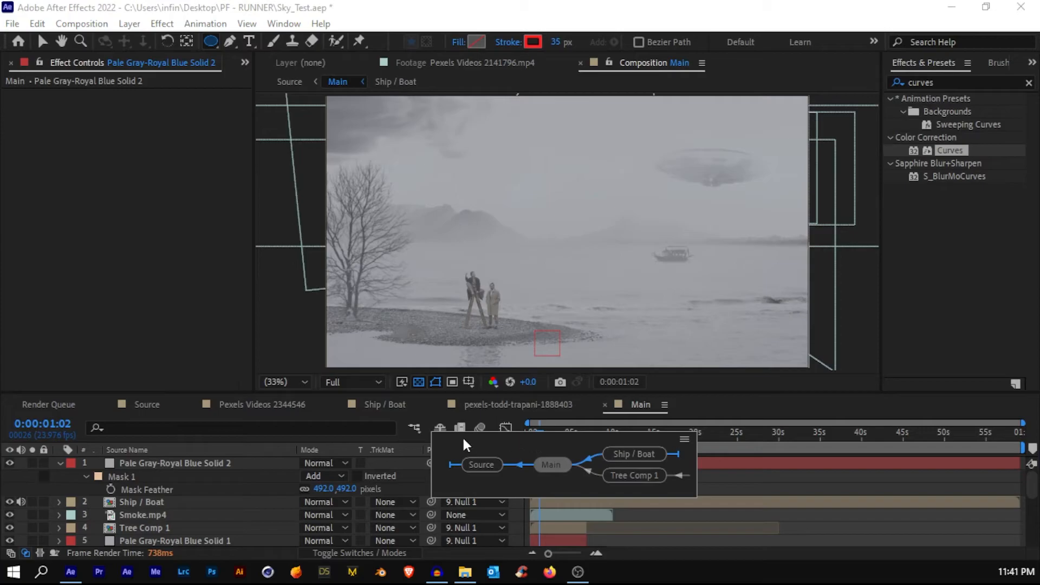
pyautogui.click(483, 465)
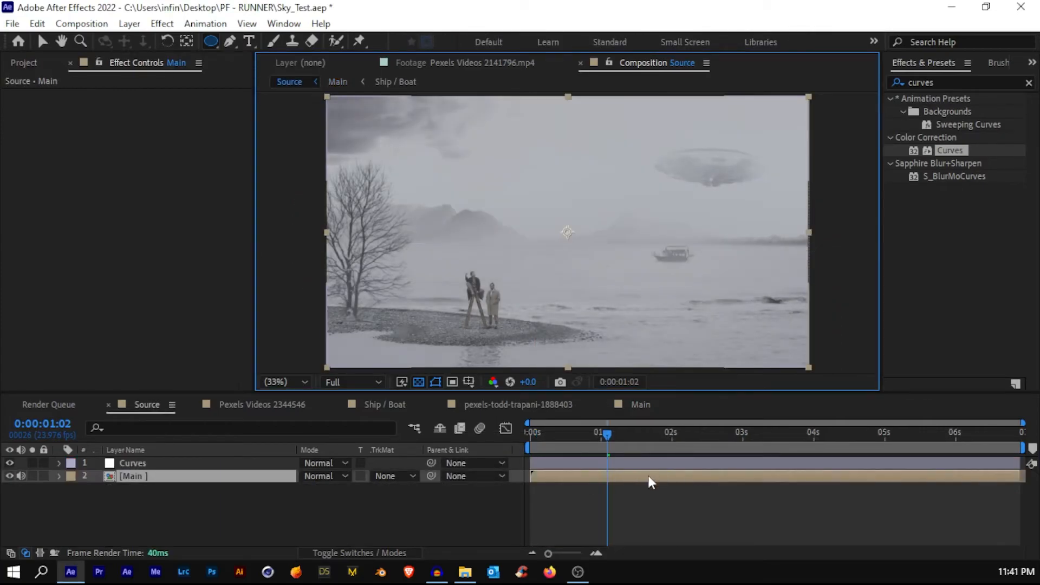
pyautogui.scroll(3, 669, 351)
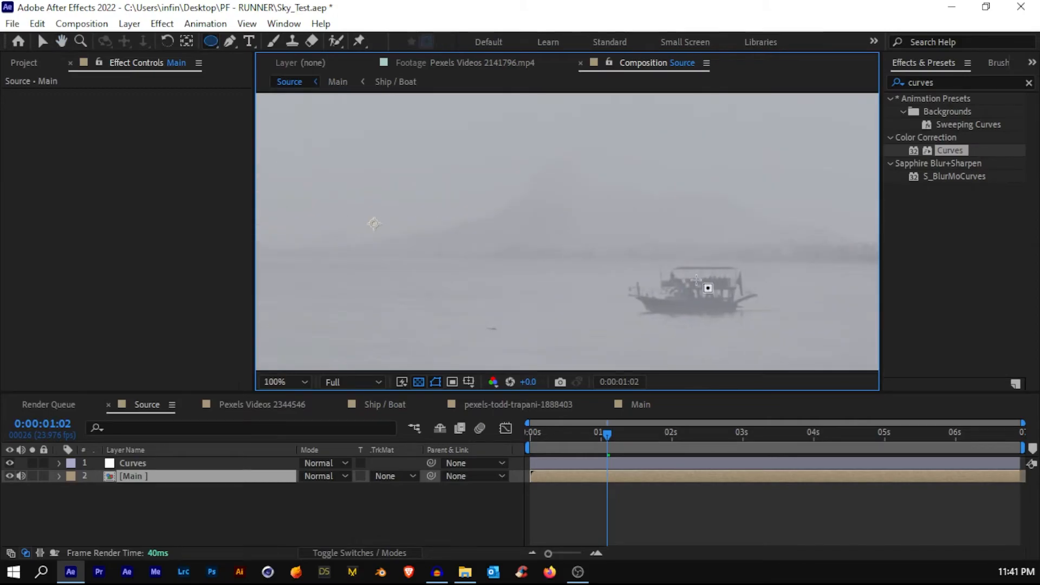
pyautogui.scroll(-3, 697, 280)
pyautogui.click(285, 382)
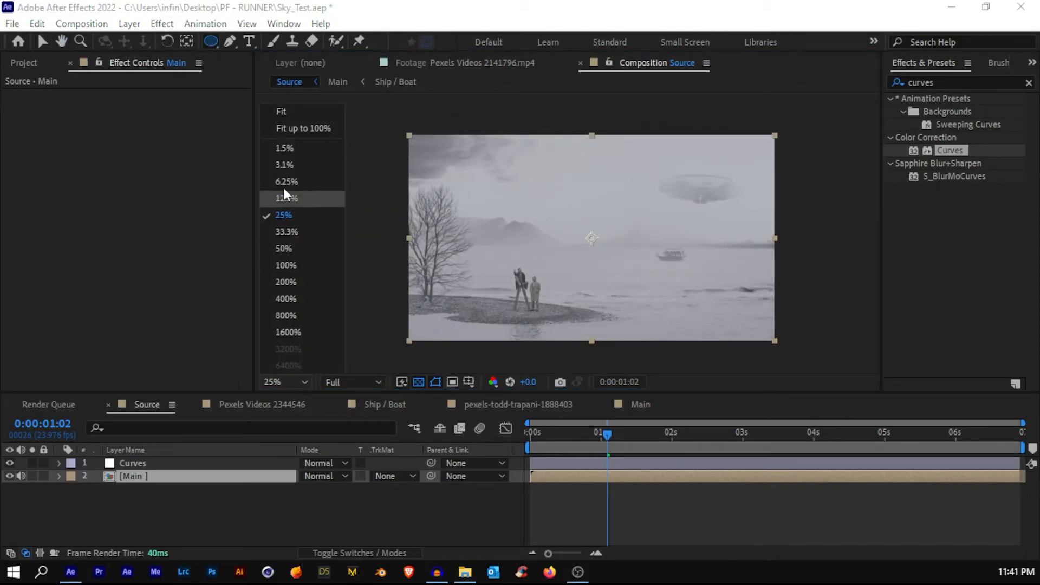
pyautogui.click(281, 112)
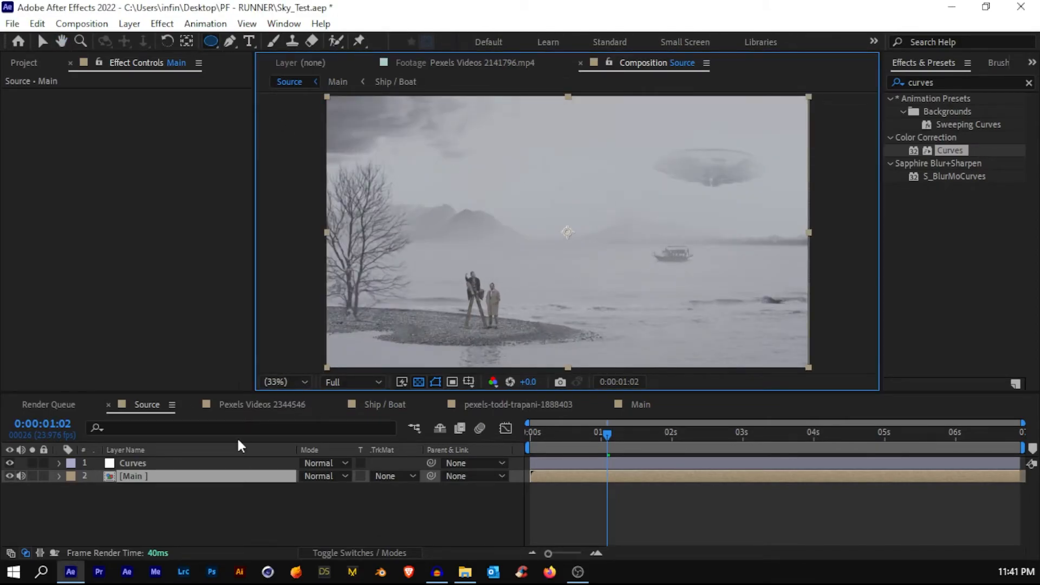
pyautogui.doubleClick(217, 474)
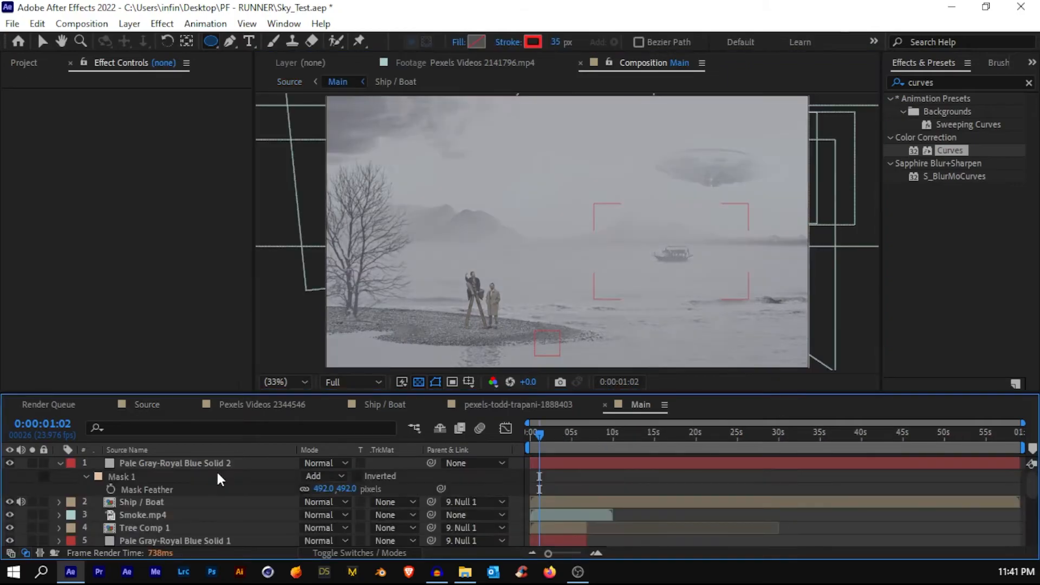
# Solo the Ship / Boat layer in the Main composition and set a Position keyframe for it at 0:00.
pyautogui.click(62, 464)
pyautogui.press('Home')
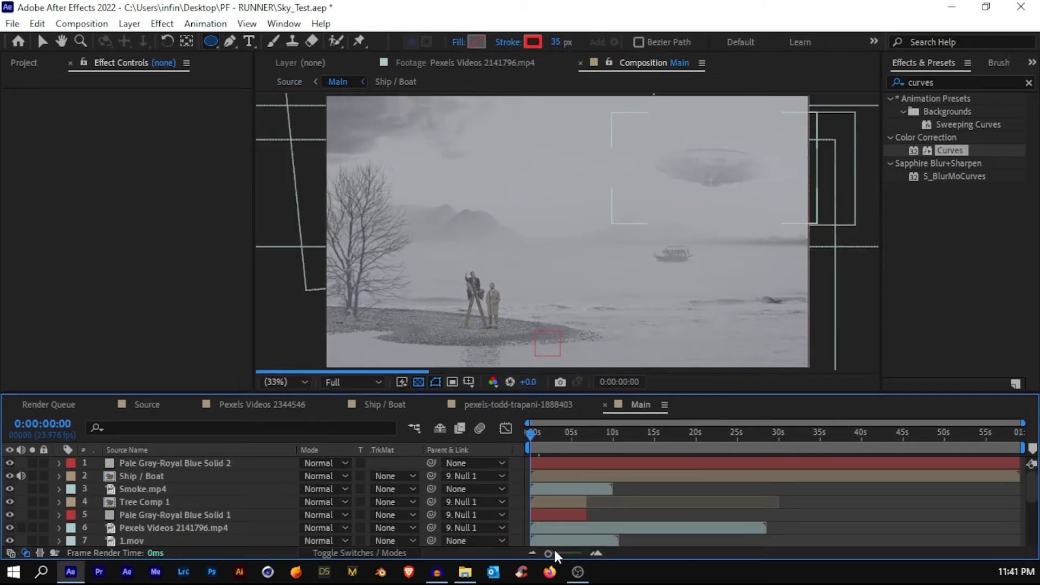
pyautogui.click(595, 553)
pyautogui.scroll(-2, 135, 498)
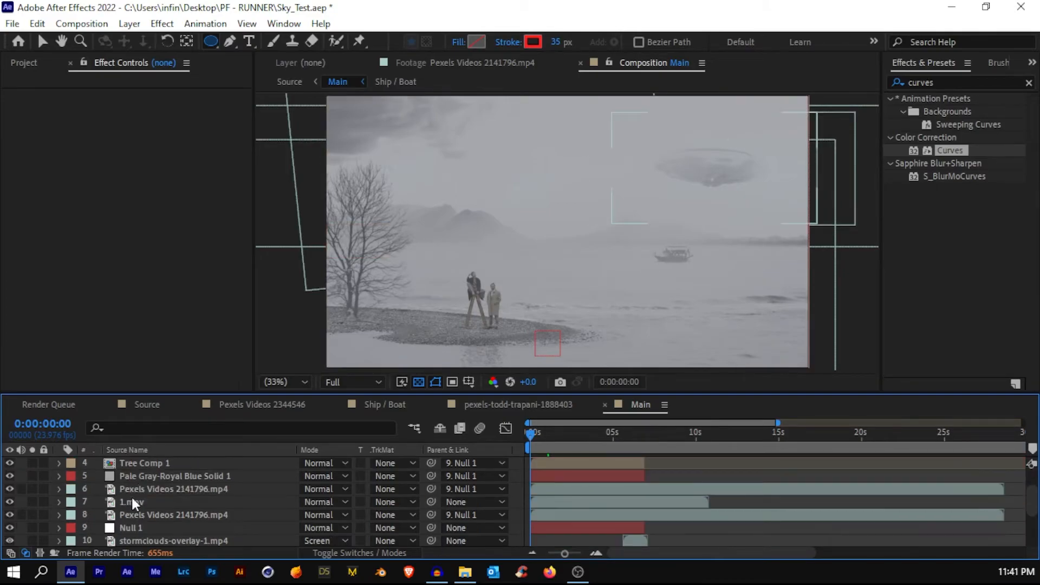
pyautogui.scroll(2, 134, 487)
pyautogui.click(135, 477)
pyautogui.click(32, 475)
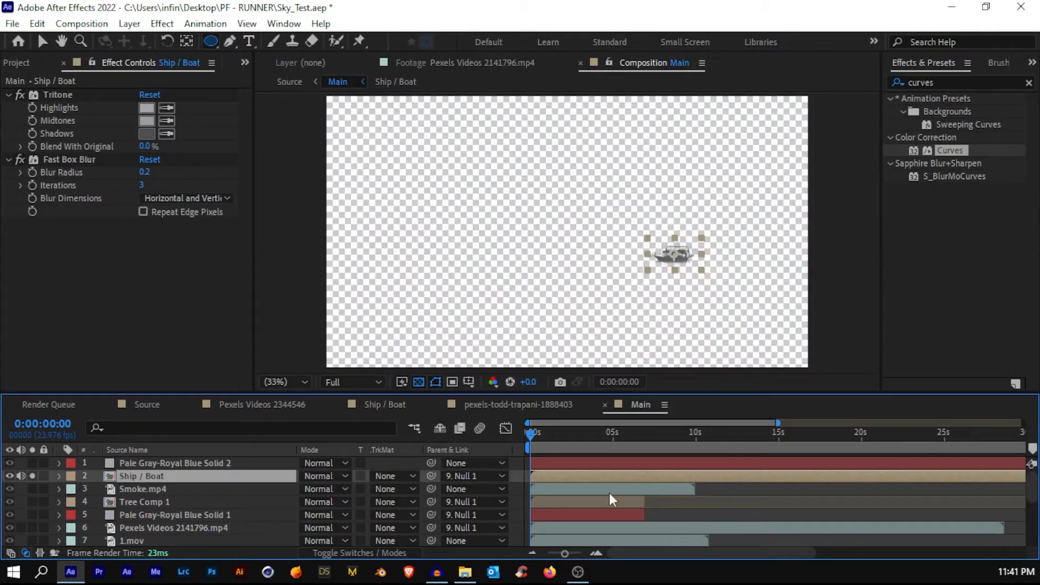
pyautogui.press('p')
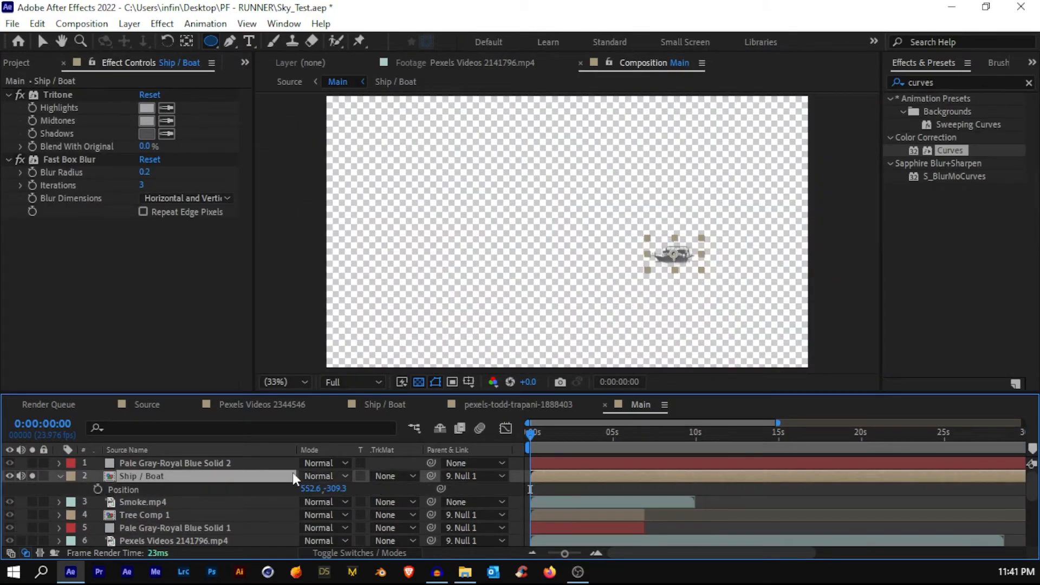
pyautogui.click(97, 489)
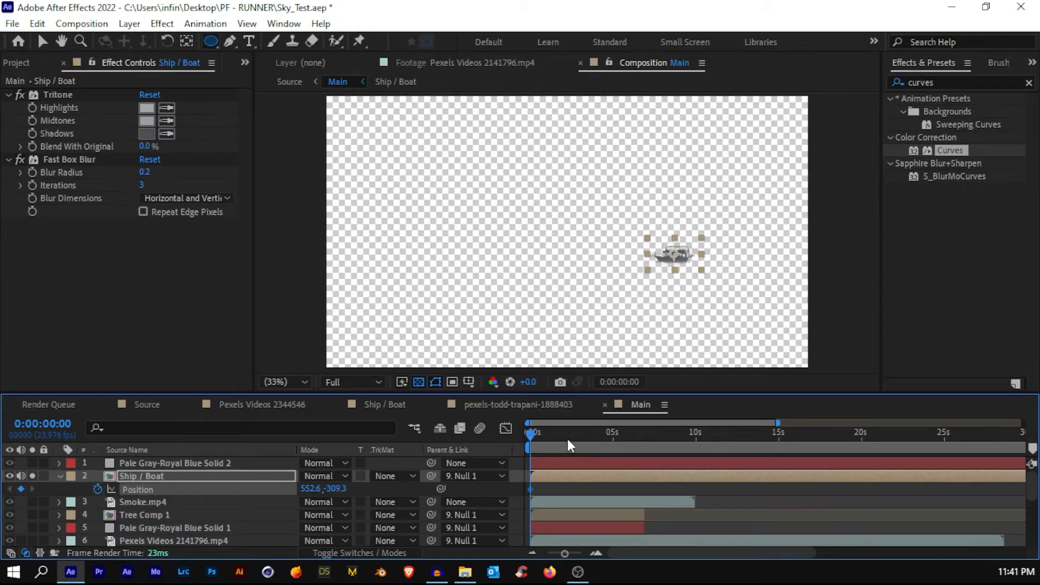
# At about 10 seconds, move the boat leftward across the lake to animate its drift over the water.
pyautogui.moveTo(568, 440); pyautogui.dragTo(696, 439)
pyautogui.press('v')
pyautogui.moveTo(692, 295); pyautogui.dragTo(522, 263)
pyautogui.scroll(1, 687, 277)
pyautogui.scroll(2, 688, 277)
pyautogui.moveTo(700, 288); pyautogui.dragTo(648, 291)
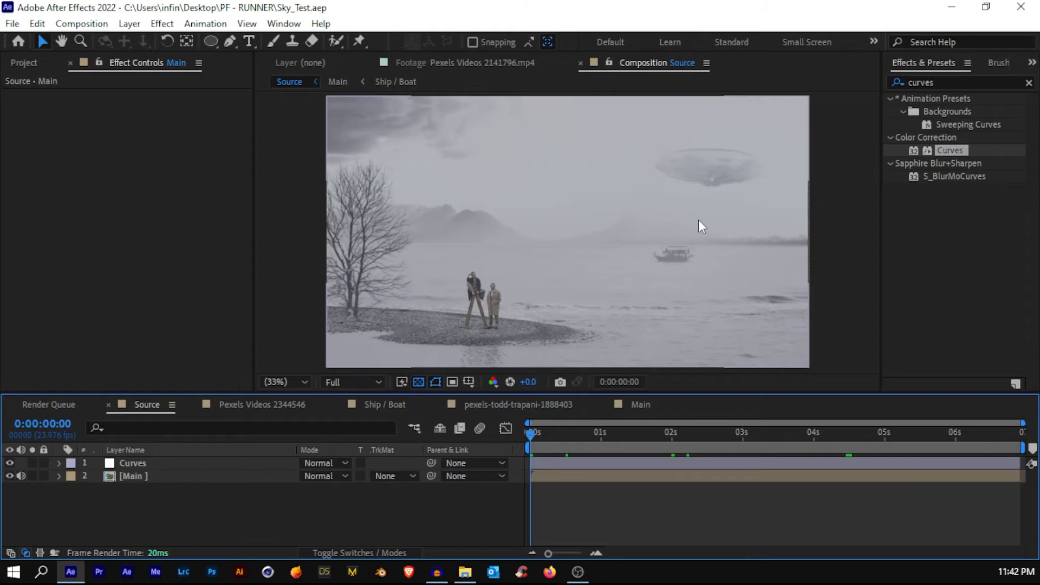
# Add an adjustment layer above Curves in the Source composition and name it Looks.
pyautogui.rightClick(195, 499)
pyautogui.moveTo(265, 320)
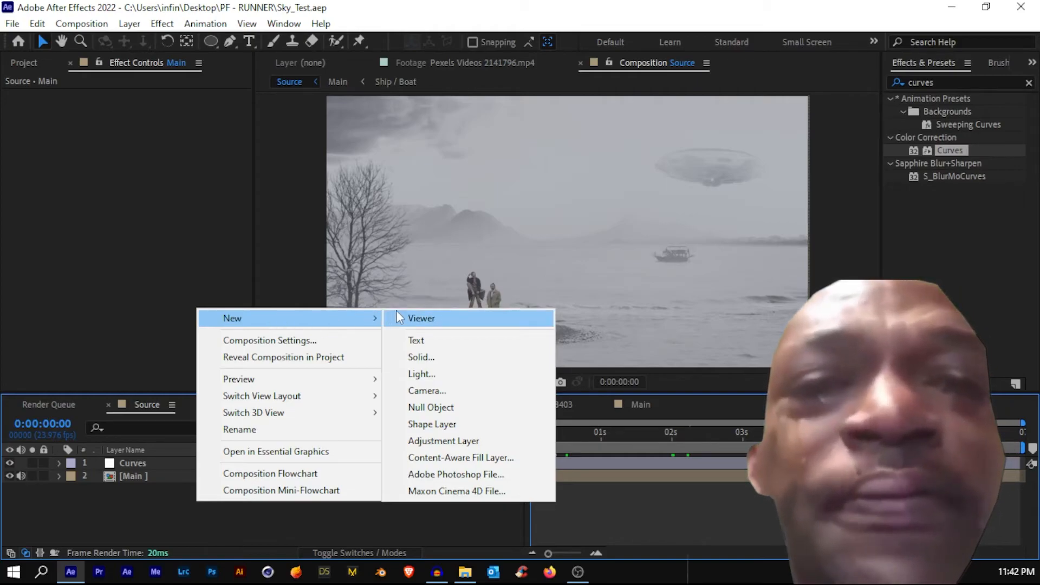
pyautogui.click(445, 438)
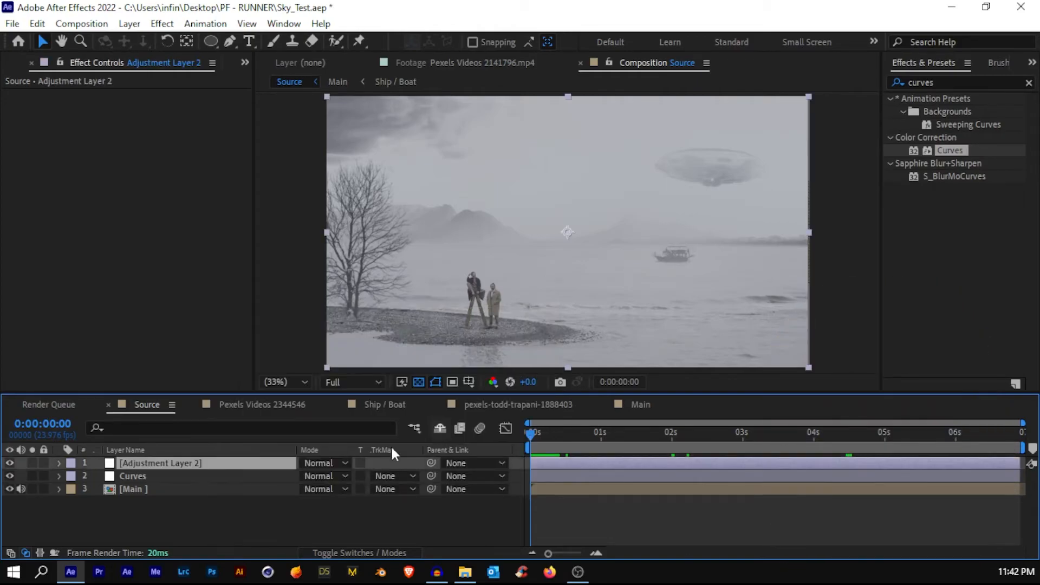
pyautogui.press('Return')
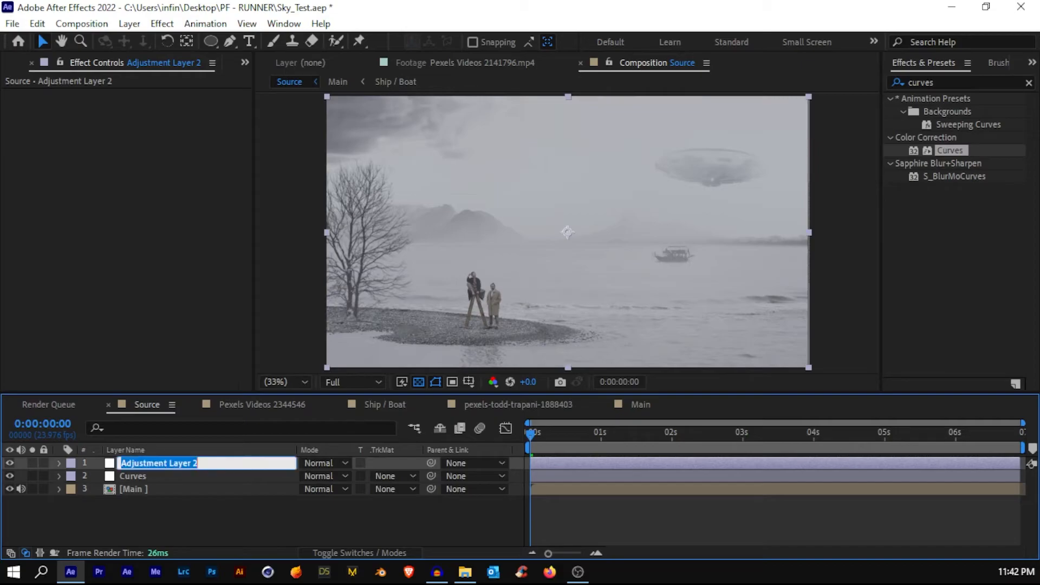
pyautogui.write('Looks')
pyautogui.press('Return')
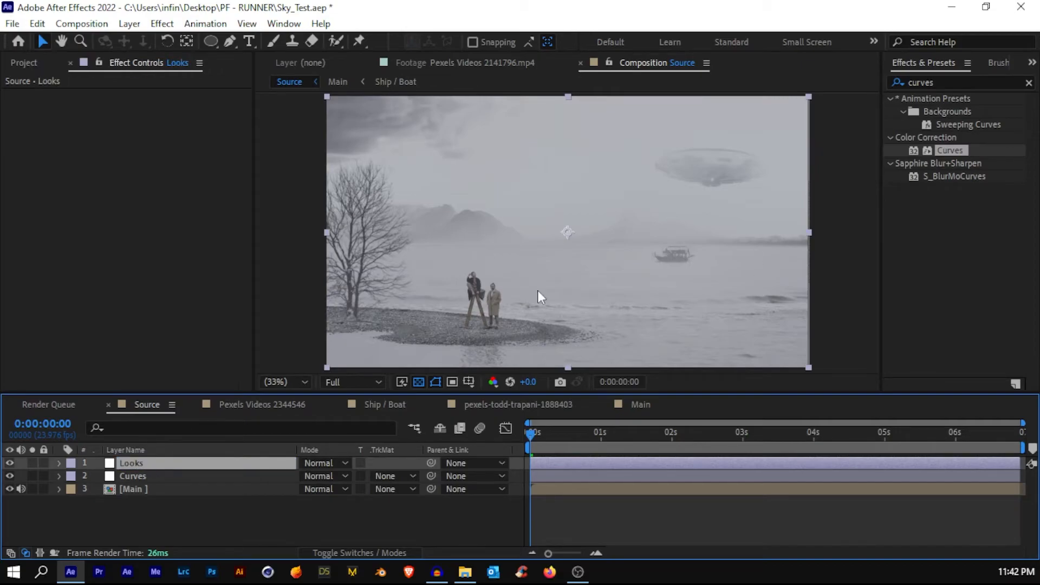
# Apply the Magic Bullet Looks effect to the Looks adjustment layer and open its look editor.
pyautogui.doubleClick(938, 82)
pyautogui.write('looks')
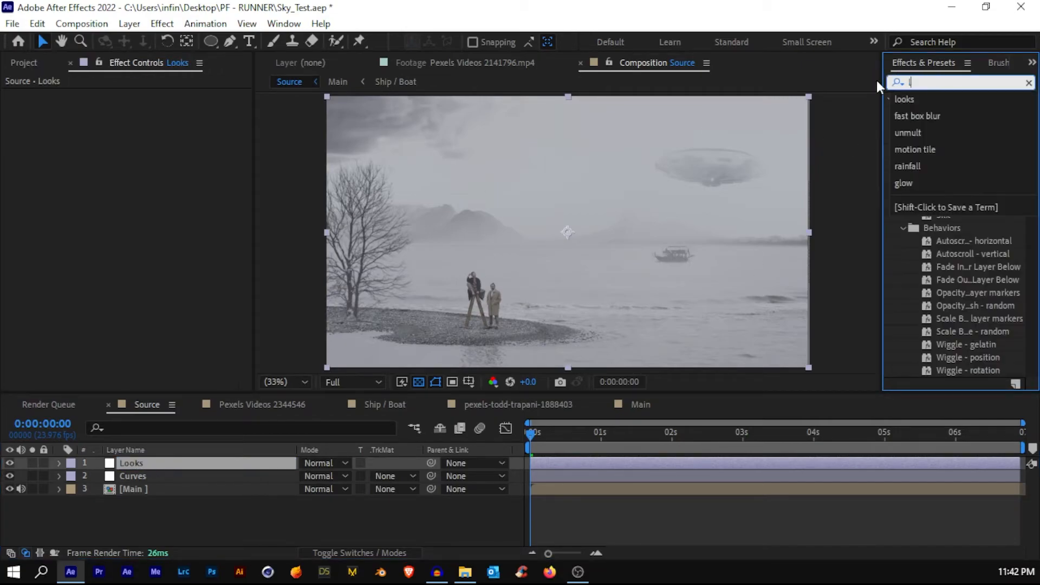
pyautogui.moveTo(926, 138); pyautogui.dragTo(107, 210)
pyautogui.click(55, 184)
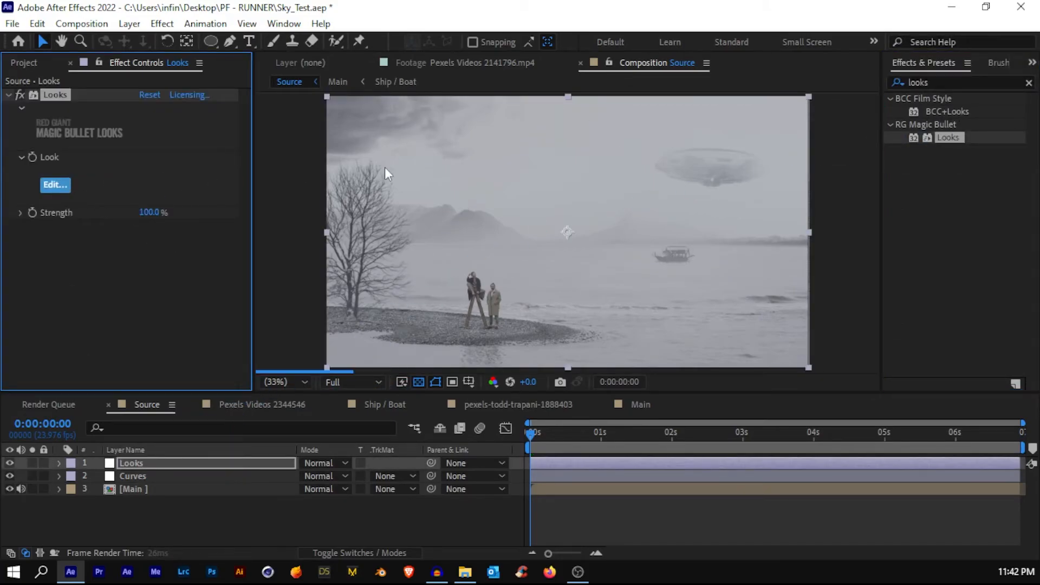
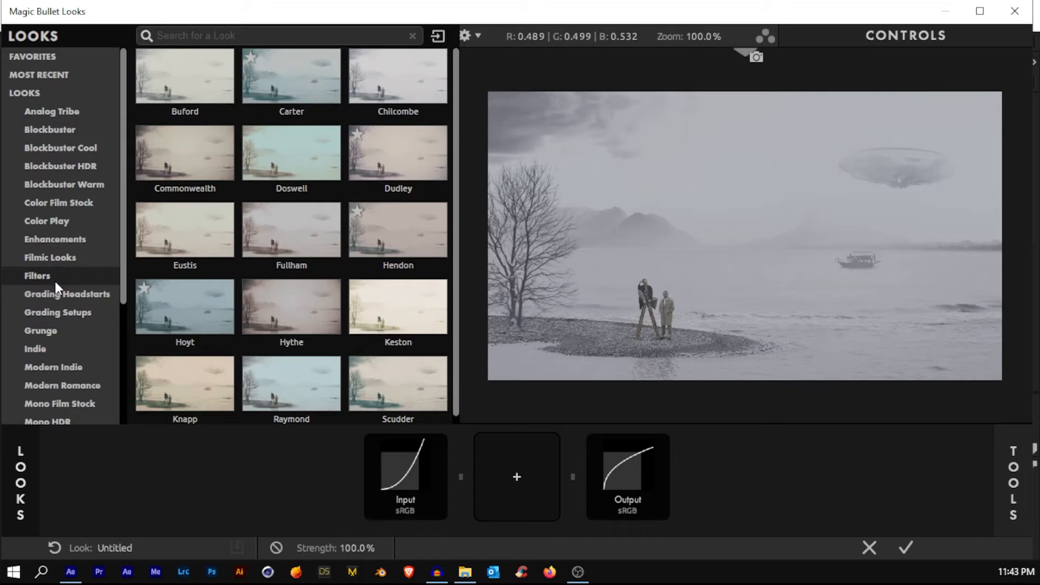
# Choose the Hoyt preset from the Neighborhood looks and apply it to the shot.
pyautogui.click(37, 276)
pyautogui.click(41, 330)
pyautogui.scroll(-3, 40, 331)
pyautogui.click(56, 327)
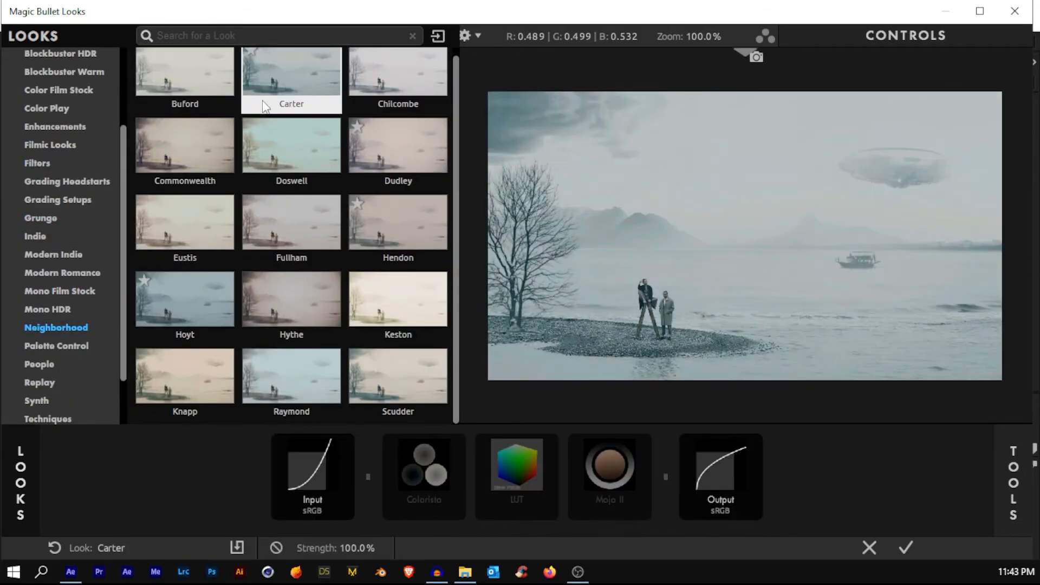
pyautogui.click(184, 304)
pyautogui.click(905, 548)
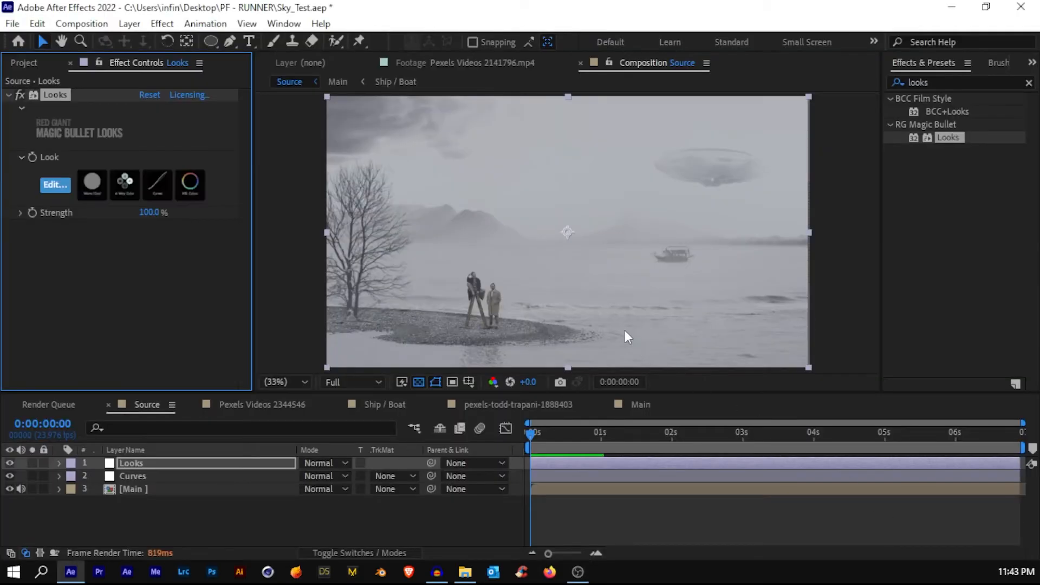
# Check the graded image up close and reduce the Looks effect's Strength to 81%.
pyautogui.scroll(3, 409, 269)
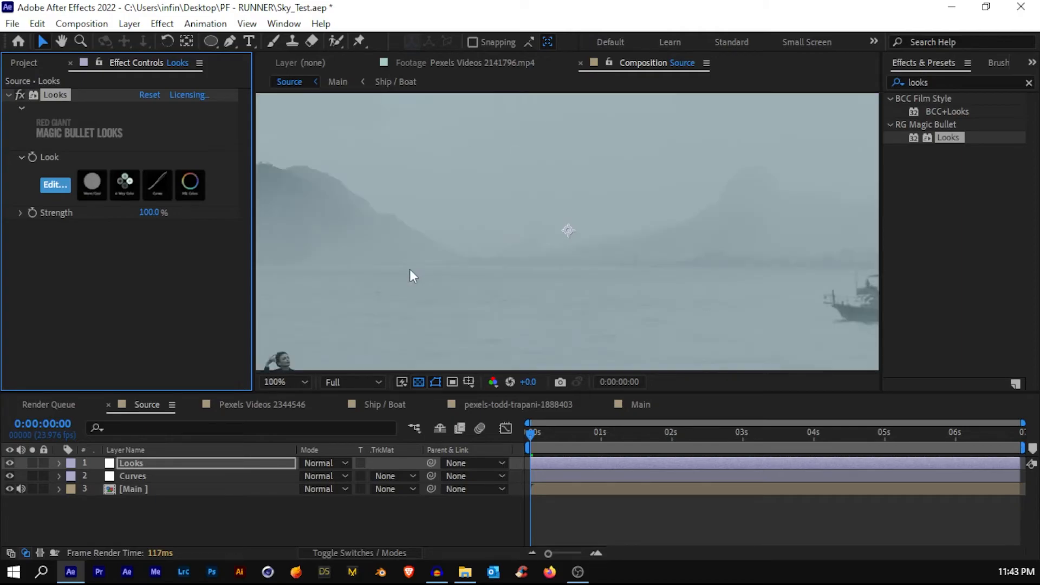
pyautogui.scroll(-2, 497, 275)
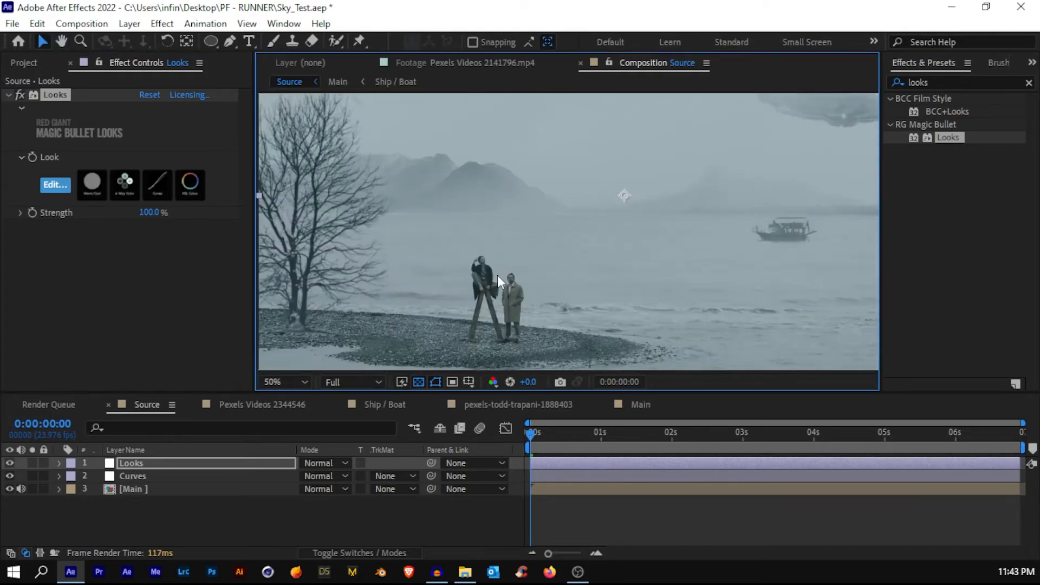
pyautogui.click(301, 381)
pyautogui.click(295, 112)
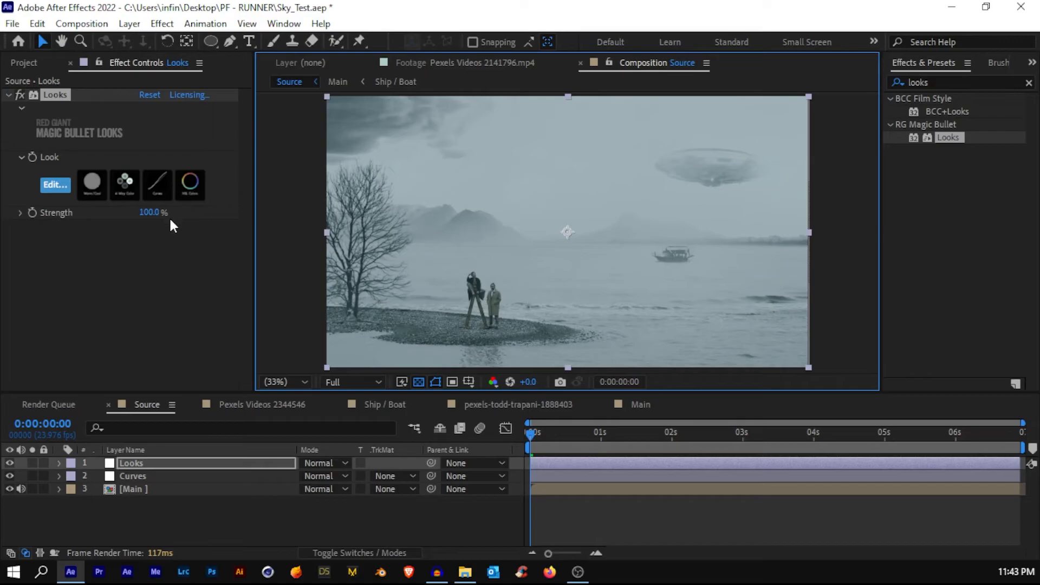
pyautogui.moveTo(150, 212)
pyautogui.mouseDown()
pyautogui.moveTo(120, 221)
pyautogui.moveTo(134, 221)
pyautogui.mouseUp()
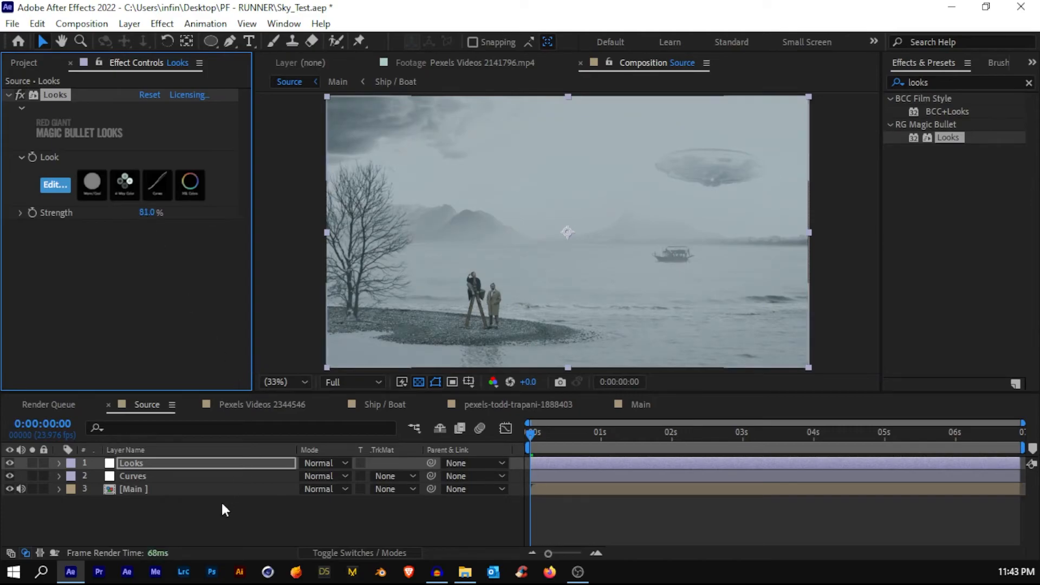
pyautogui.click(190, 499)
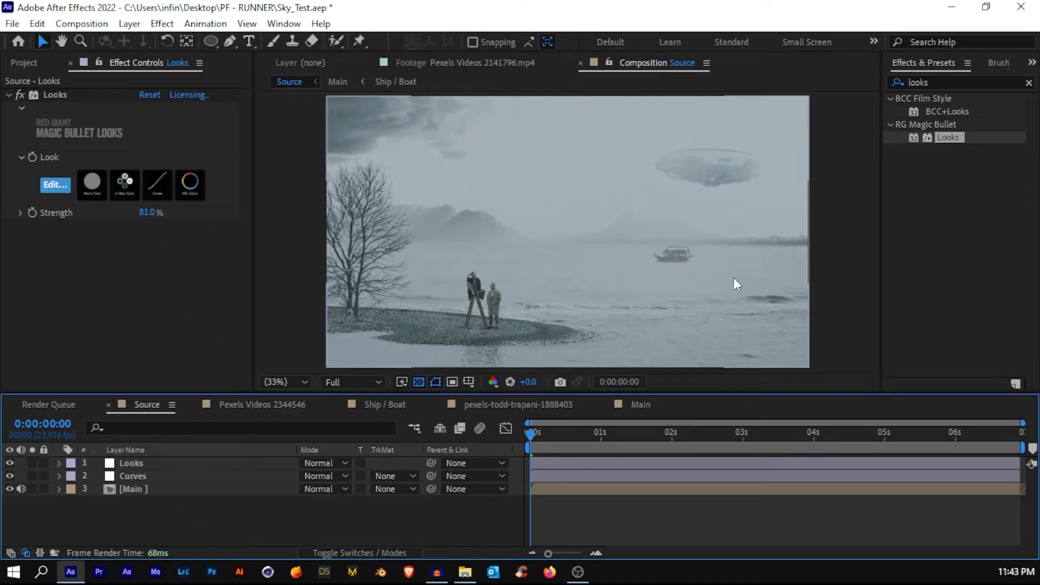
pyautogui.rightClick(565, 500)
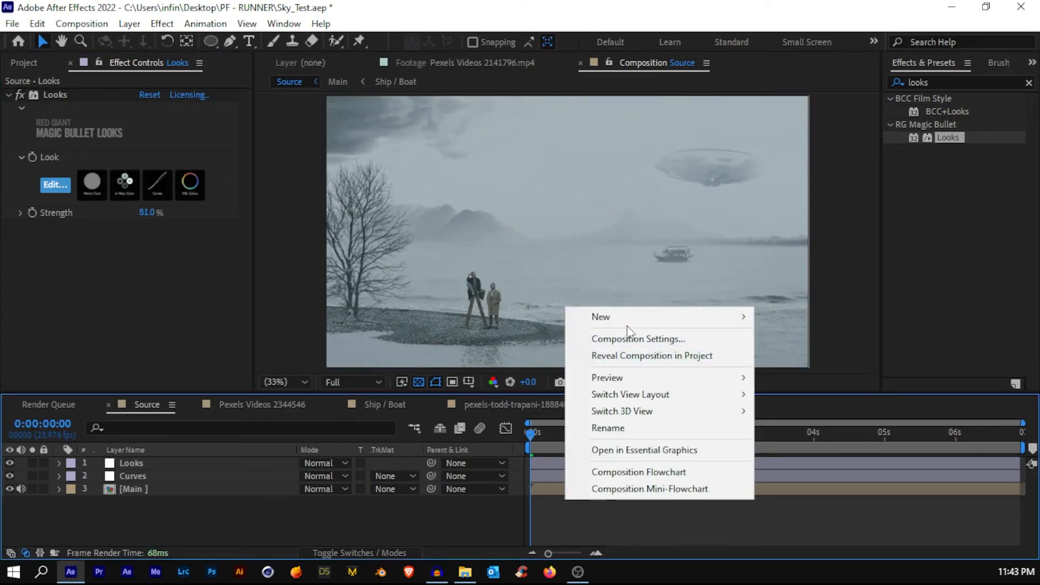
pyautogui.moveTo(641, 321)
pyautogui.click(790, 355)
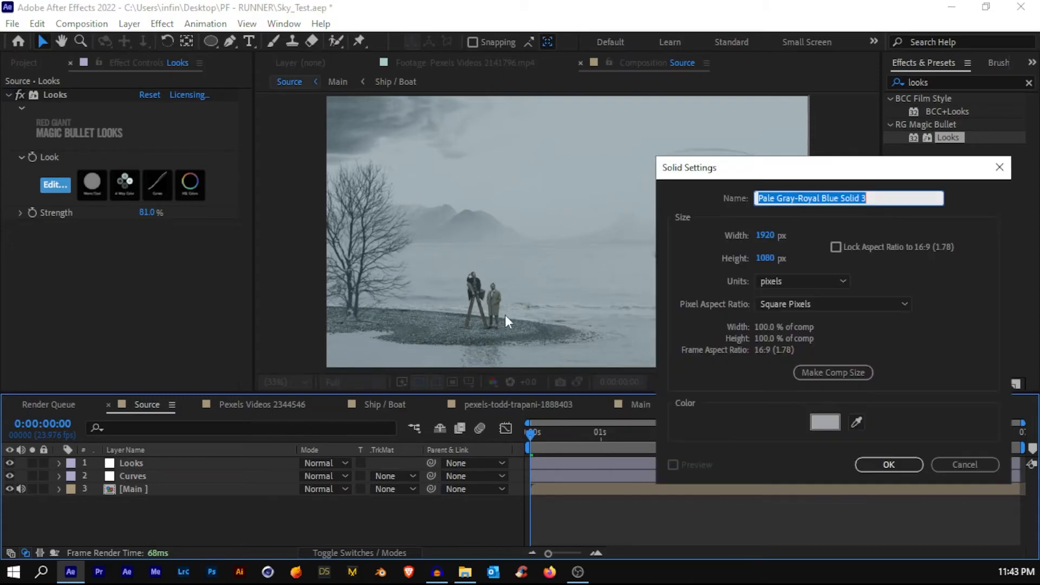
pyautogui.click(826, 421)
pyautogui.moveTo(274, 364); pyautogui.dragTo(369, 499)
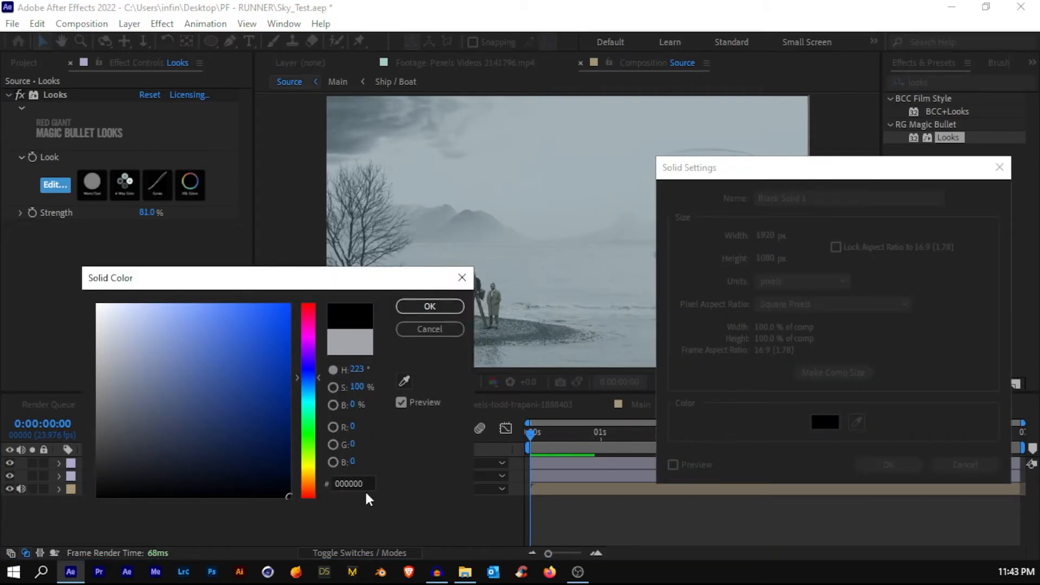
pyautogui.click(430, 306)
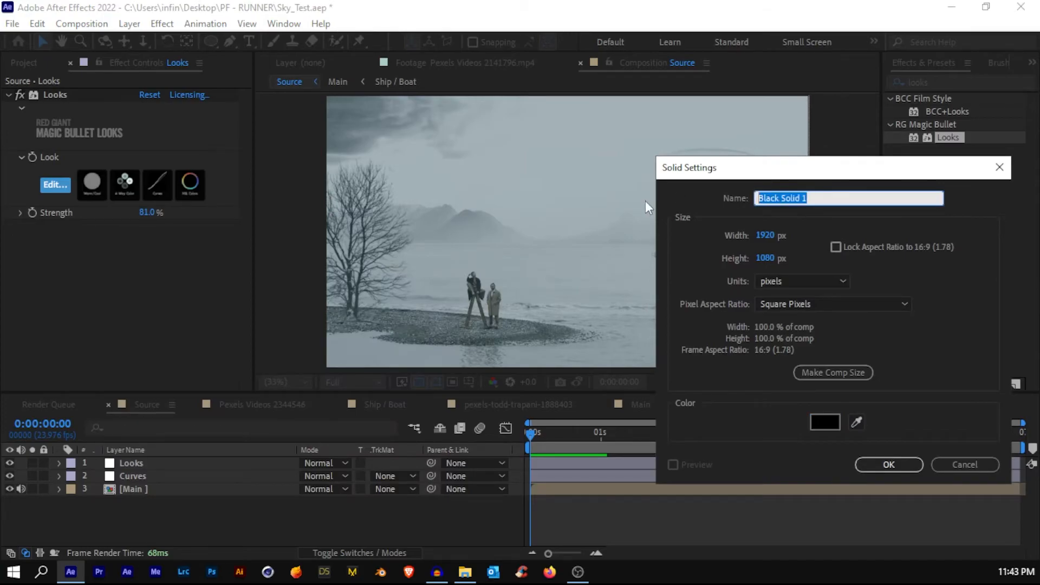
pyautogui.write('CC ')
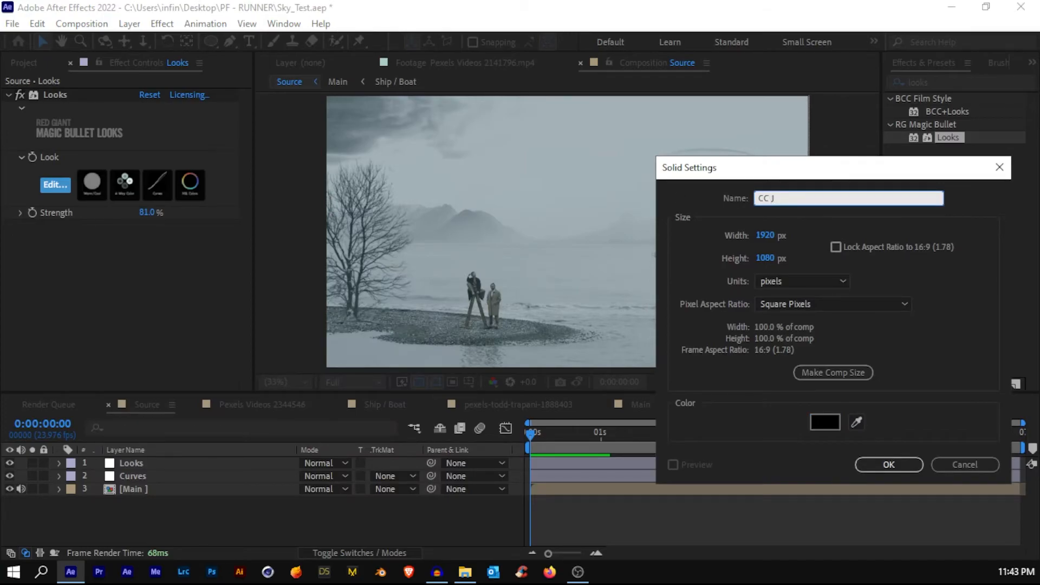
pyautogui.write('JAWS')
pyautogui.press('Return')
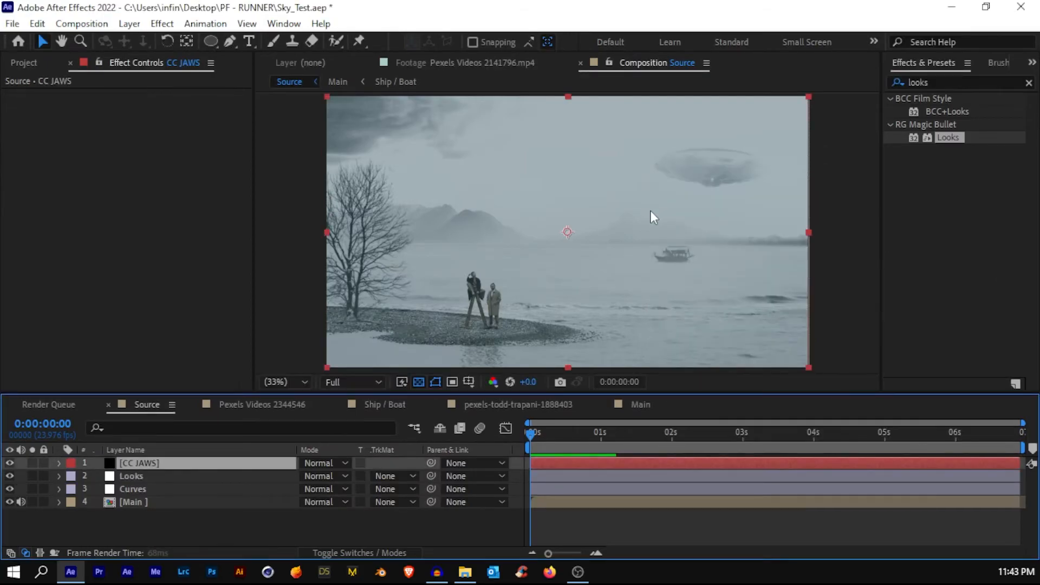
# Apply CC Jaws to the black solid with Completion 75.8% and Height 0% to form straight letterbox bars.
pyautogui.doubleClick(922, 79)
pyautogui.write('cc jaws')
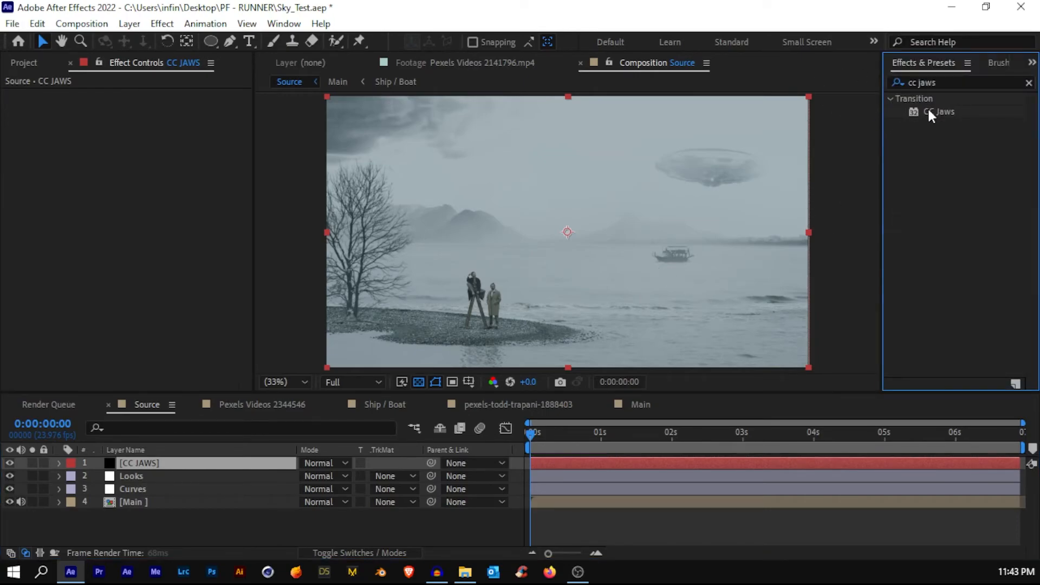
pyautogui.moveTo(928, 108); pyautogui.dragTo(179, 462)
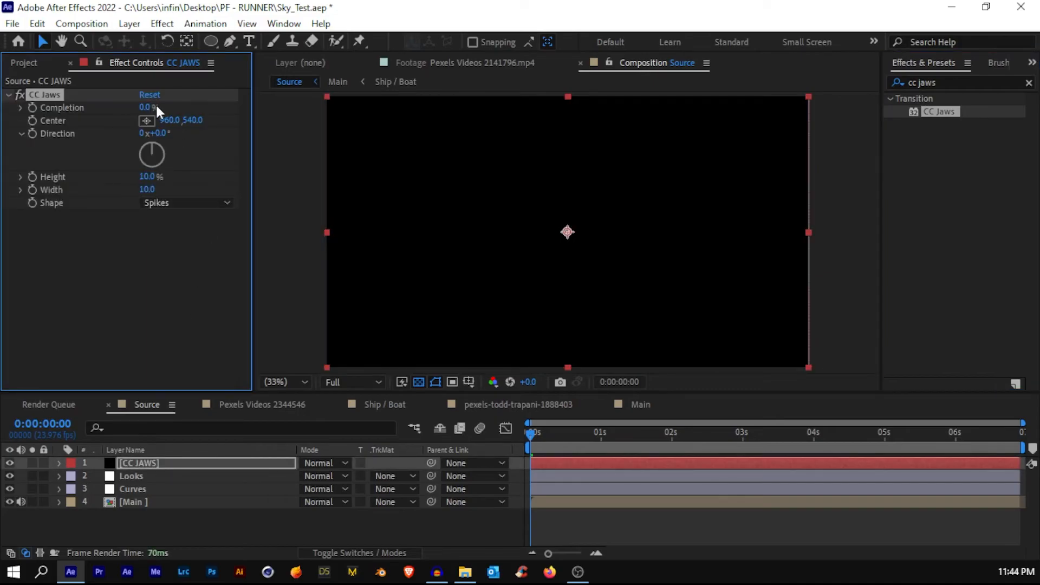
pyautogui.write('75.8')
pyautogui.press('Return')
pyautogui.moveTo(145, 183); pyautogui.dragTo(87, 178)
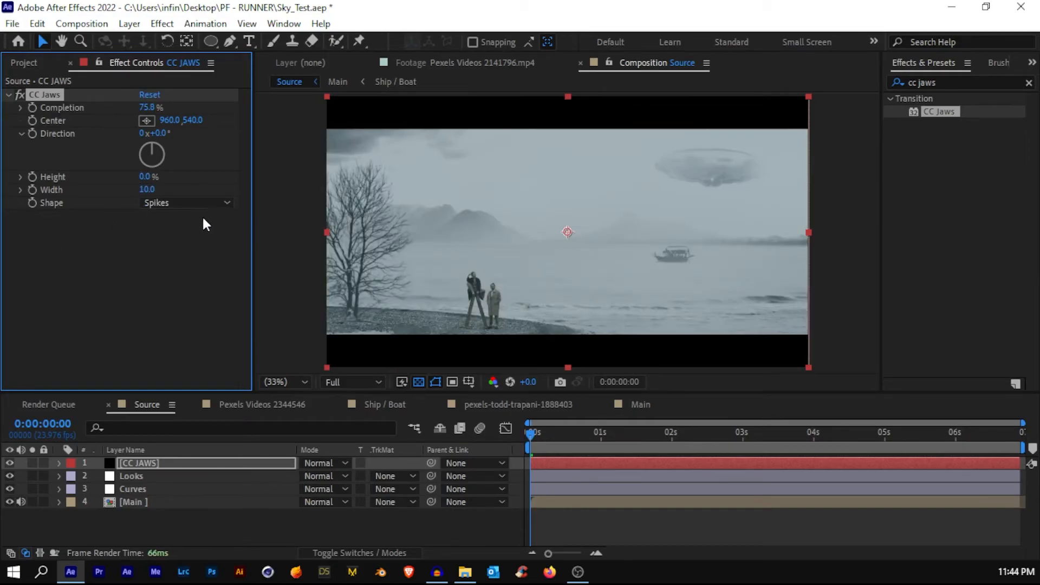
pyautogui.click(152, 178)
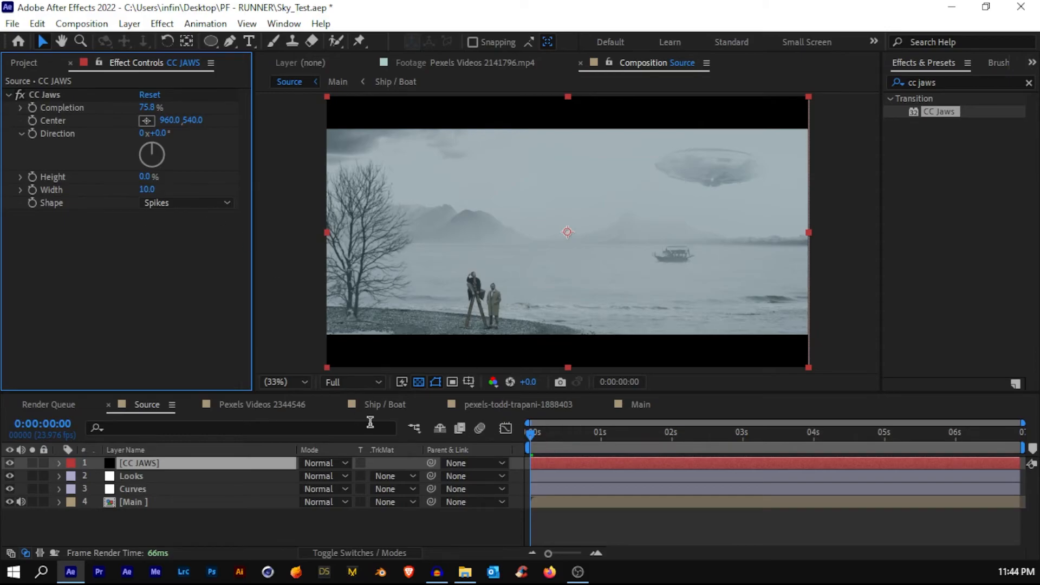
# Shift the Main layer slightly upward, scale it up a little to reframe the scene within the letterbox, and save the project.
pyautogui.click(161, 502)
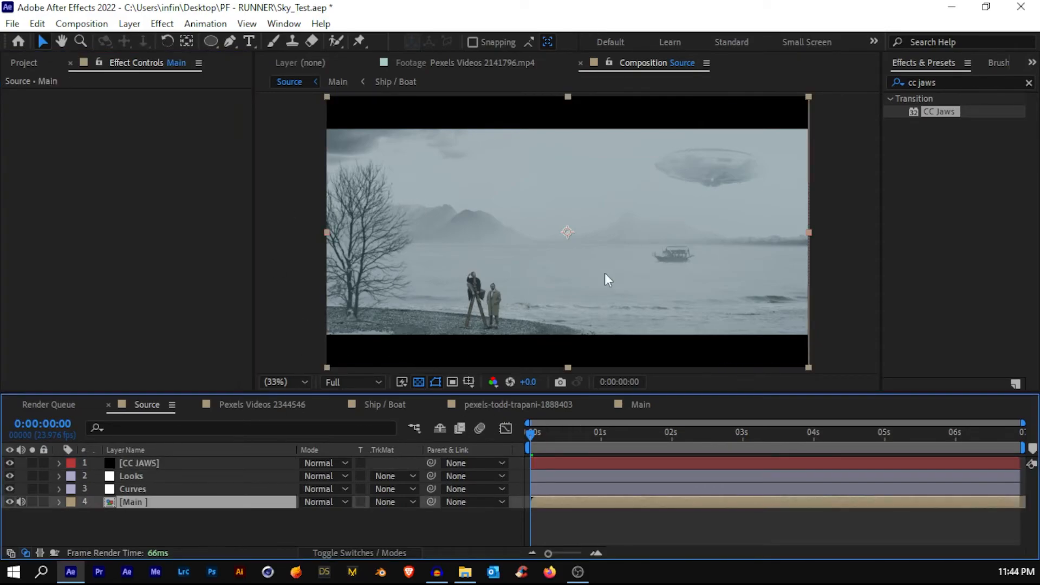
pyautogui.moveTo(646, 219); pyautogui.dragTo(646, 217)
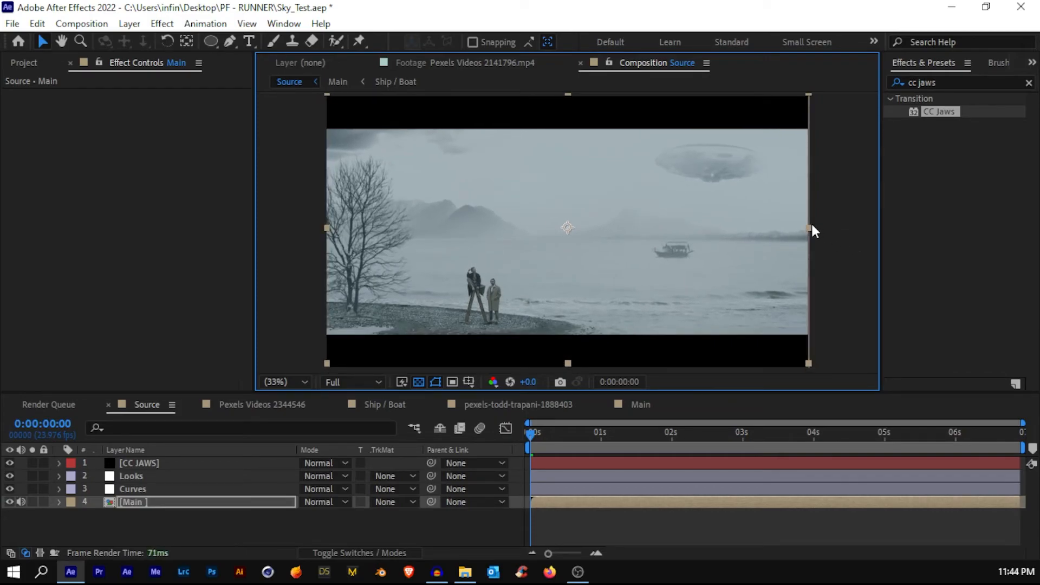
pyautogui.moveTo(814, 227); pyautogui.dragTo(772, 230)
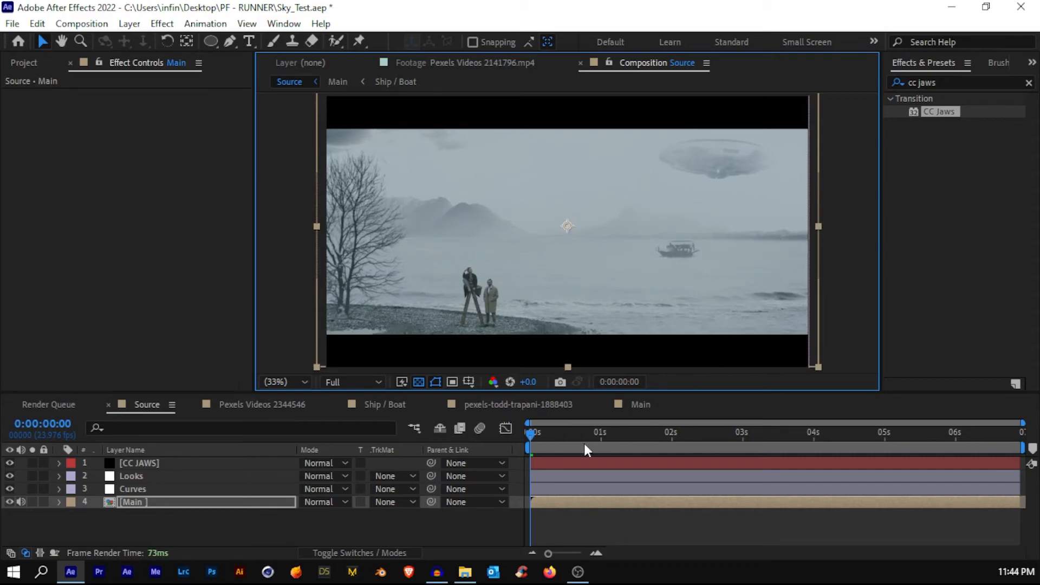
pyautogui.click(569, 518)
pyautogui.hotkey('ctrl', 's')
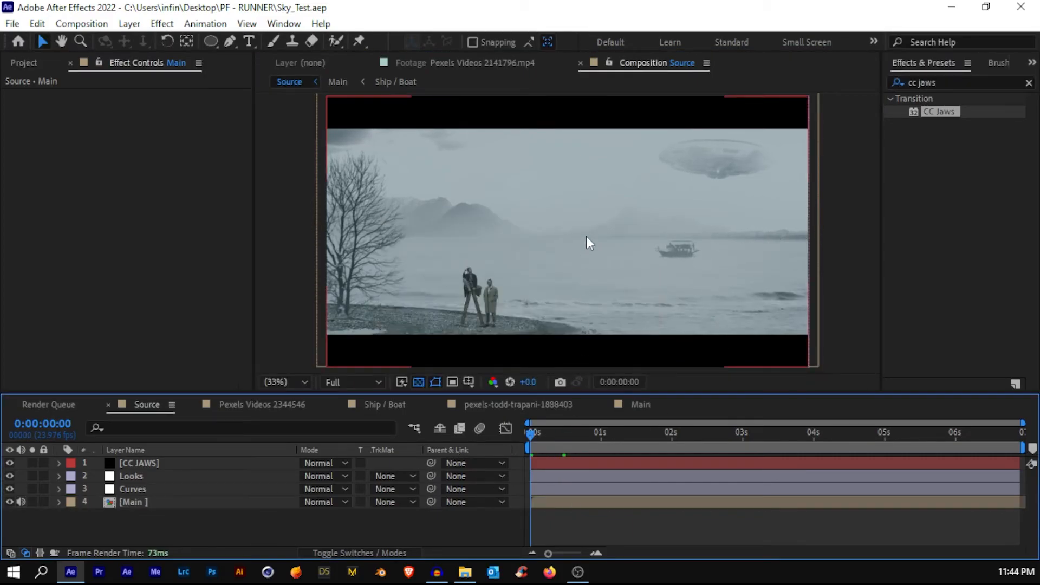
# Play back the Source composition in an enlarged viewer to review the letterboxed shot.
pyautogui.press('space')
pyautogui.press('`')
pyautogui.press('`')
pyautogui.press('`')
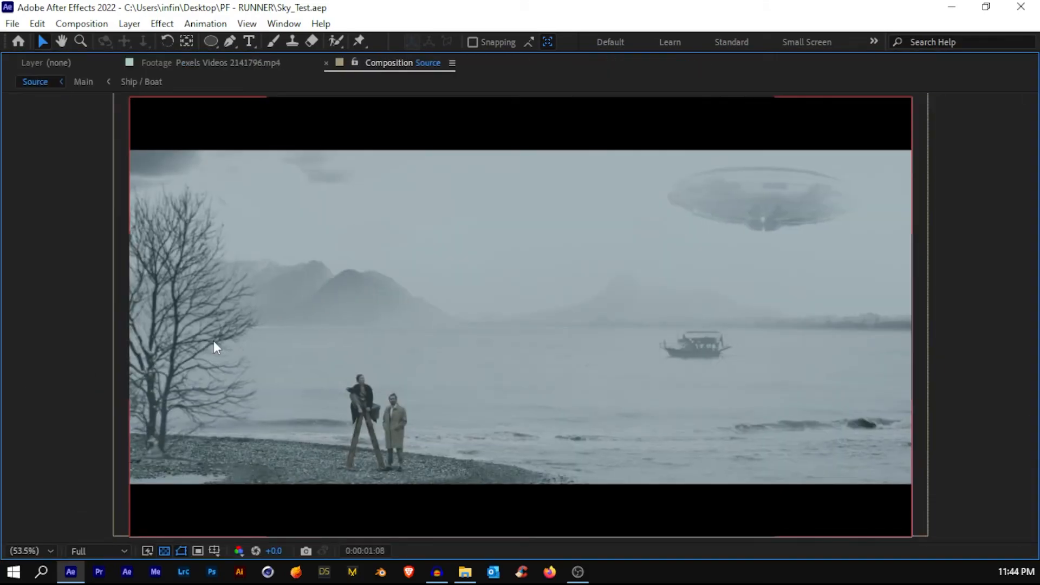
# Inspect the tree and figures up close, opening the Main composition from the Source timeline to view them there.
pyautogui.scroll(3, 172, 434)
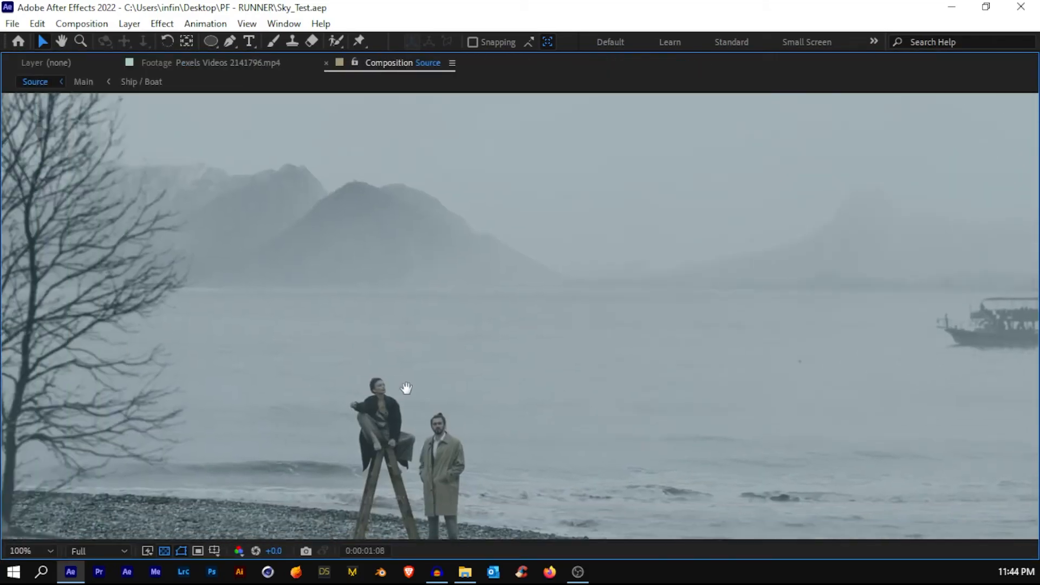
pyautogui.scroll(-2, 405, 326)
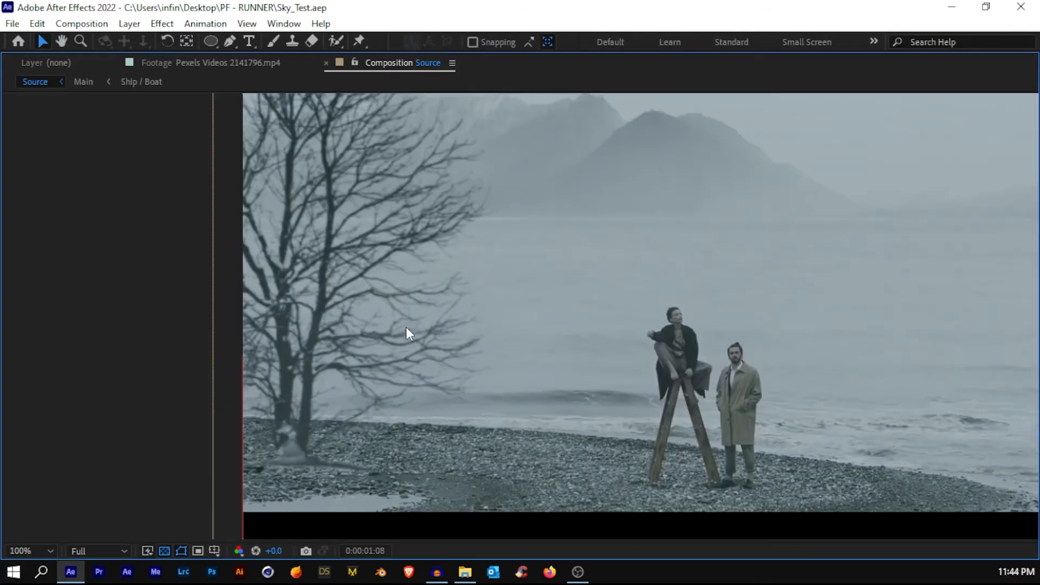
pyautogui.press('`')
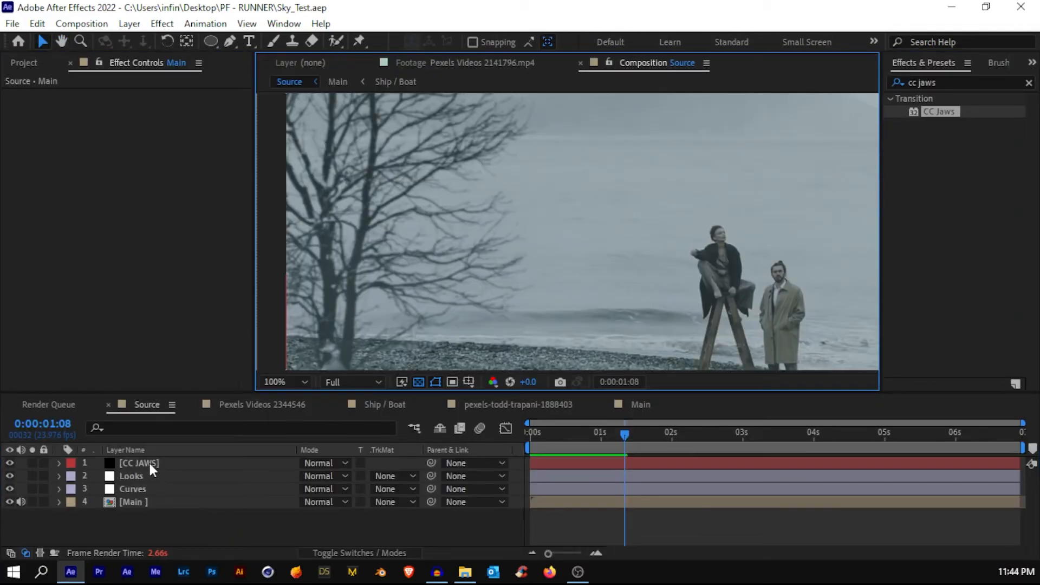
pyautogui.doubleClick(139, 497)
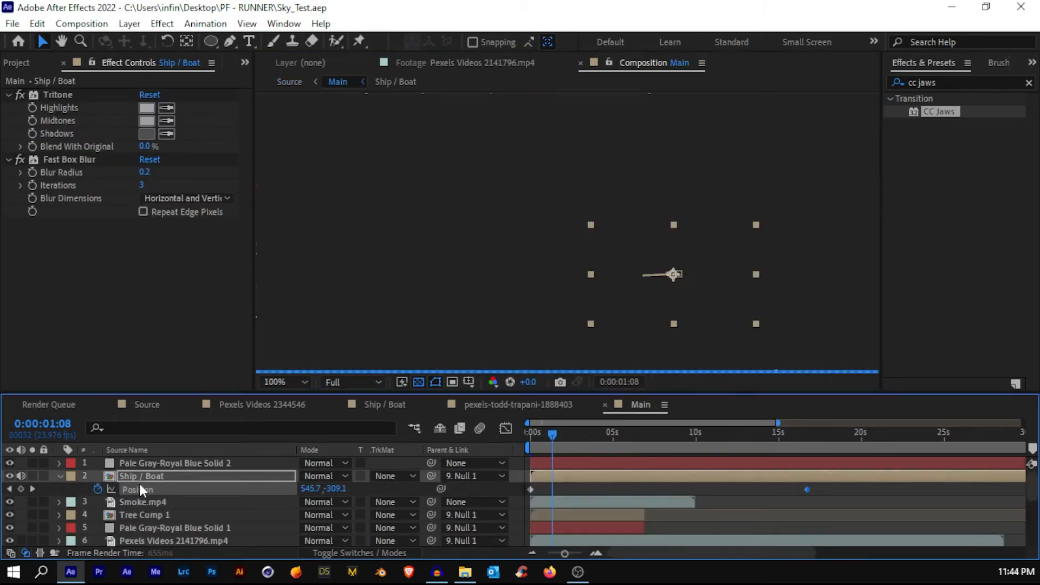
pyautogui.click(142, 465)
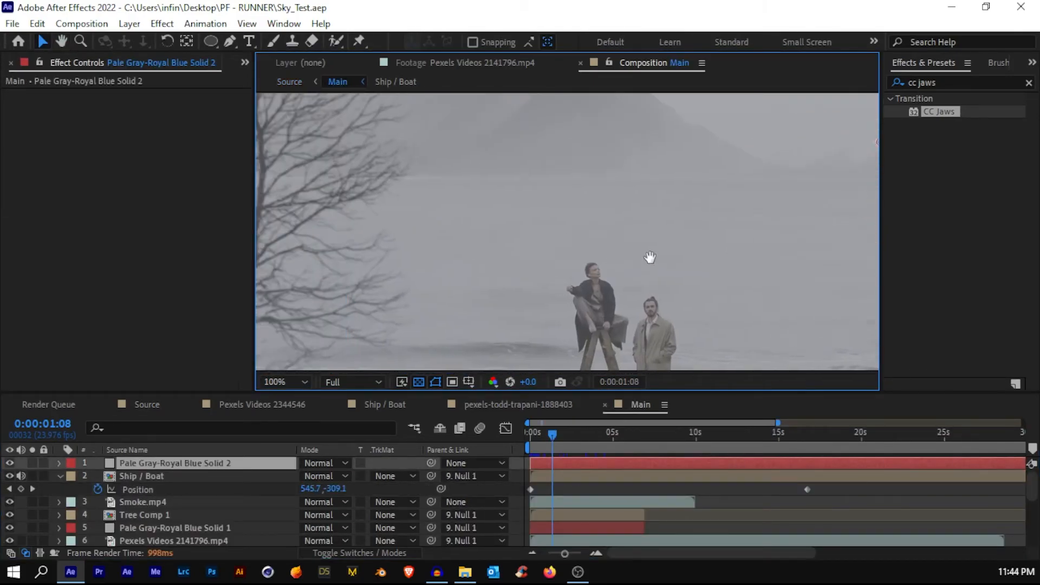
pyautogui.moveTo(650, 257); pyautogui.dragTo(866, 250)
# Remove the Fast Box Blur effect from the Tree Comp 1 layer in the Main composition.
pyautogui.click(151, 515)
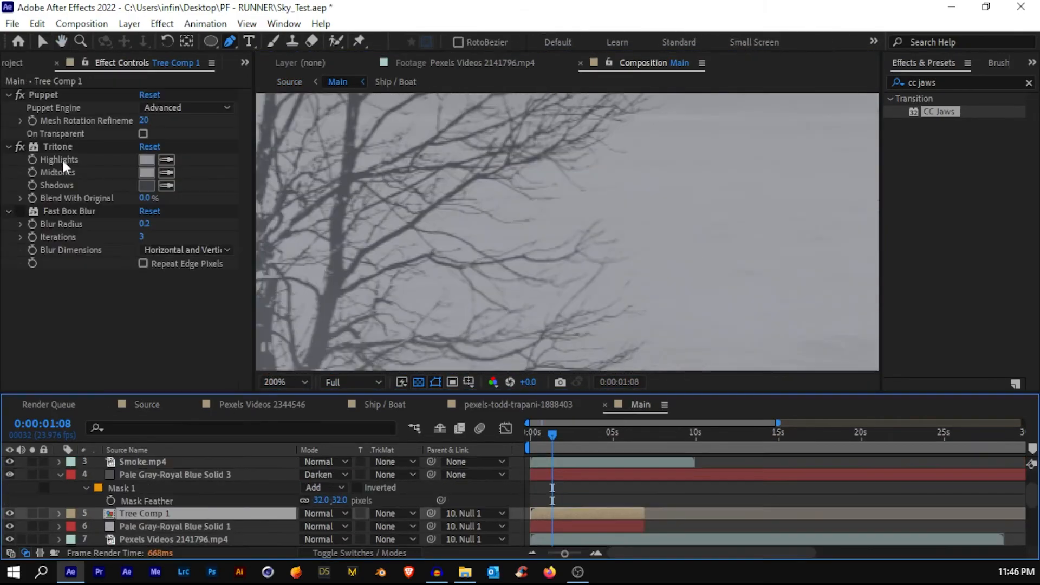
pyautogui.click(61, 211)
pyautogui.press('Delete')
pyautogui.scroll(-2, 477, 225)
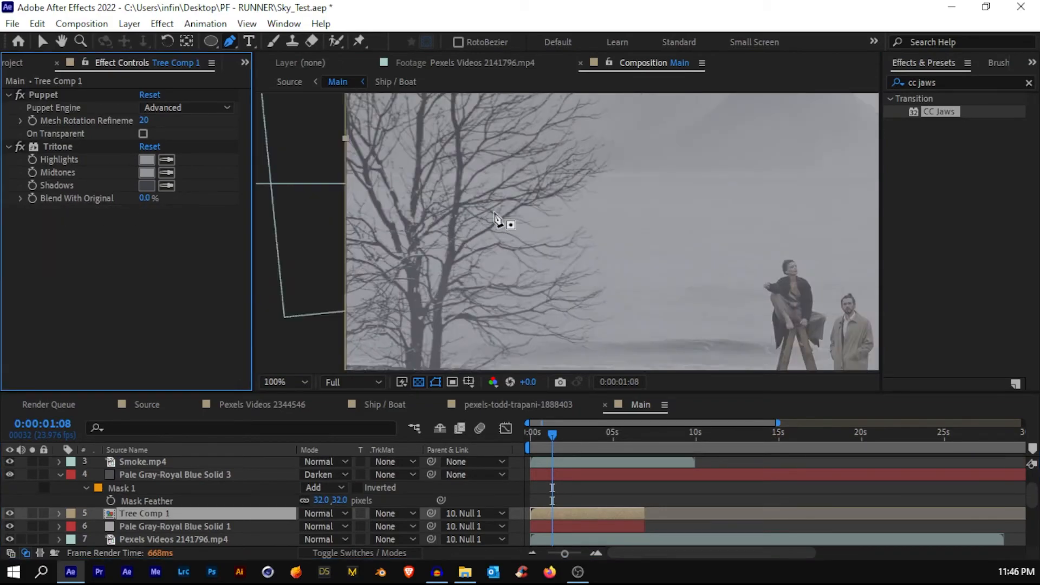
pyautogui.scroll(2, 355, 237)
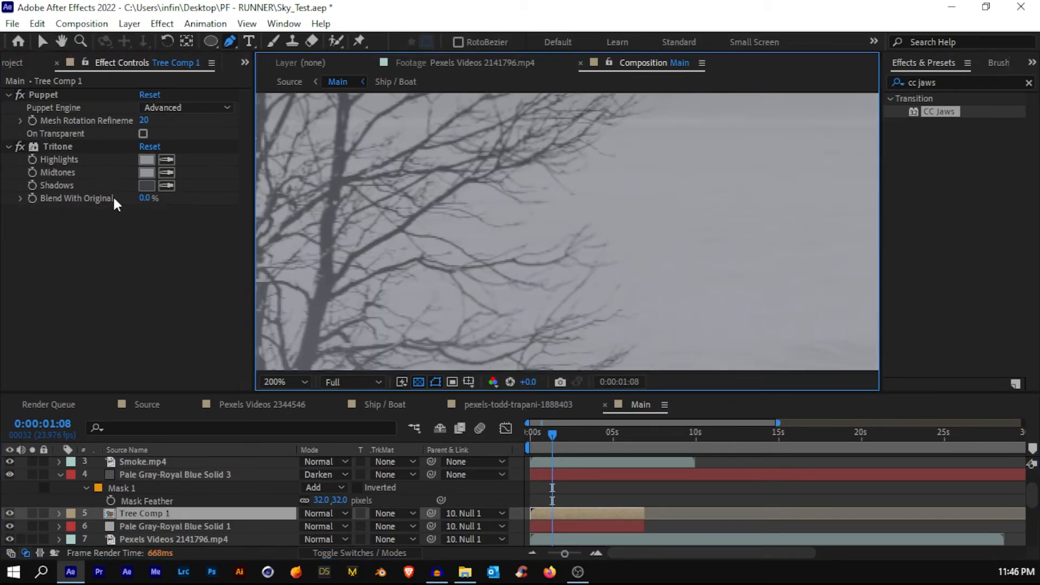
pyautogui.scroll(-2, 457, 214)
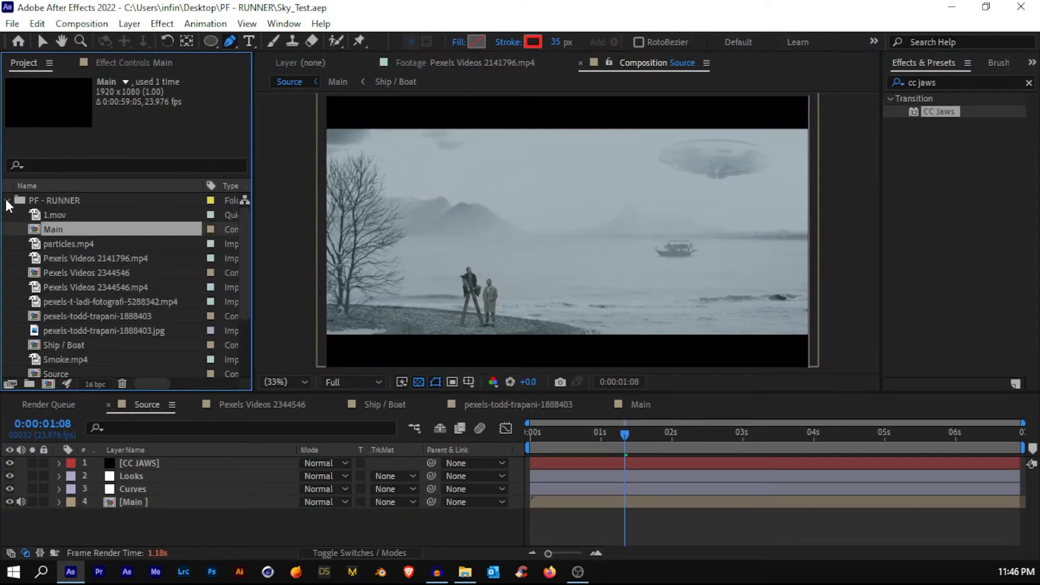
pyautogui.click(6, 201)
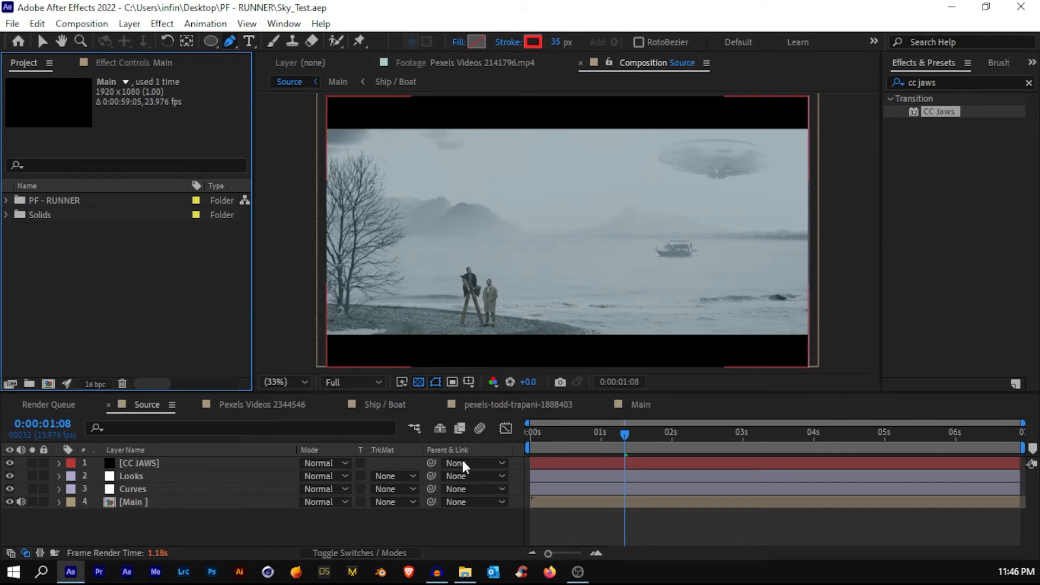
pyautogui.rightClick(158, 516)
pyautogui.moveTo(218, 341)
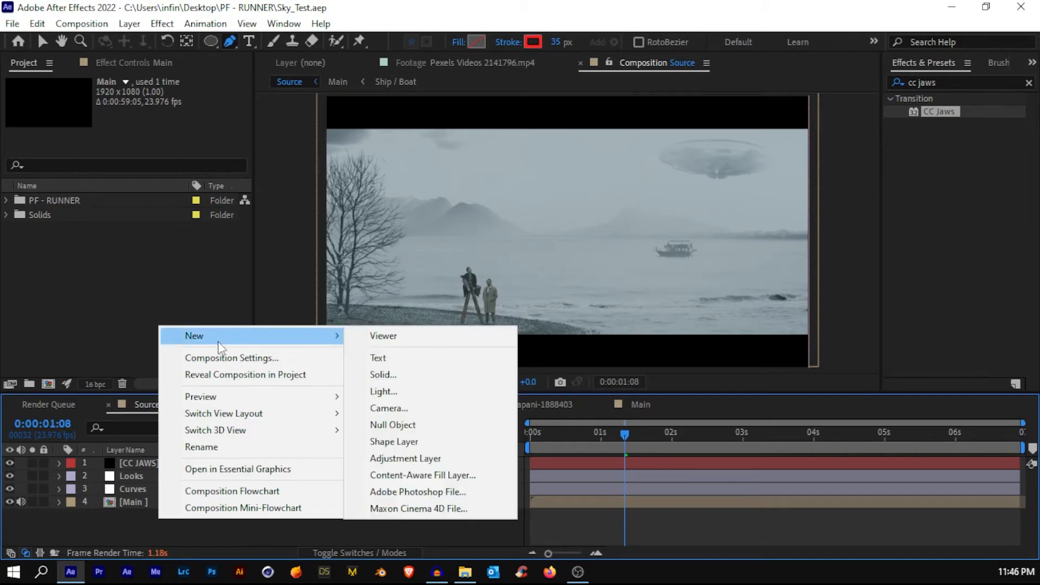
pyautogui.click(392, 376)
pyautogui.click(966, 465)
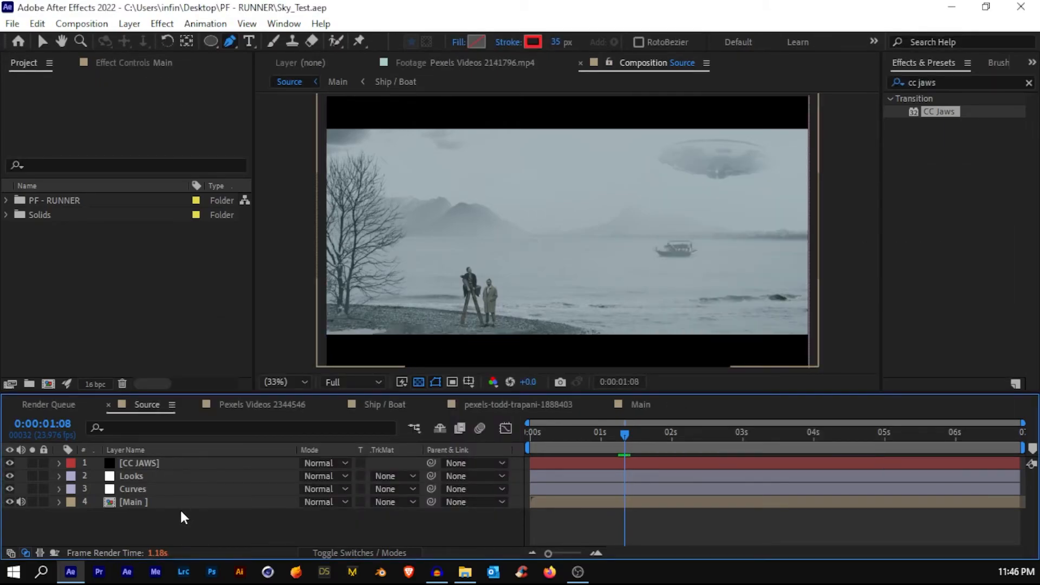
# Add an adjustment layer to the Source composition and apply the Camera Lens Blur effect to it.
pyautogui.rightClick(174, 513)
pyautogui.moveTo(271, 331)
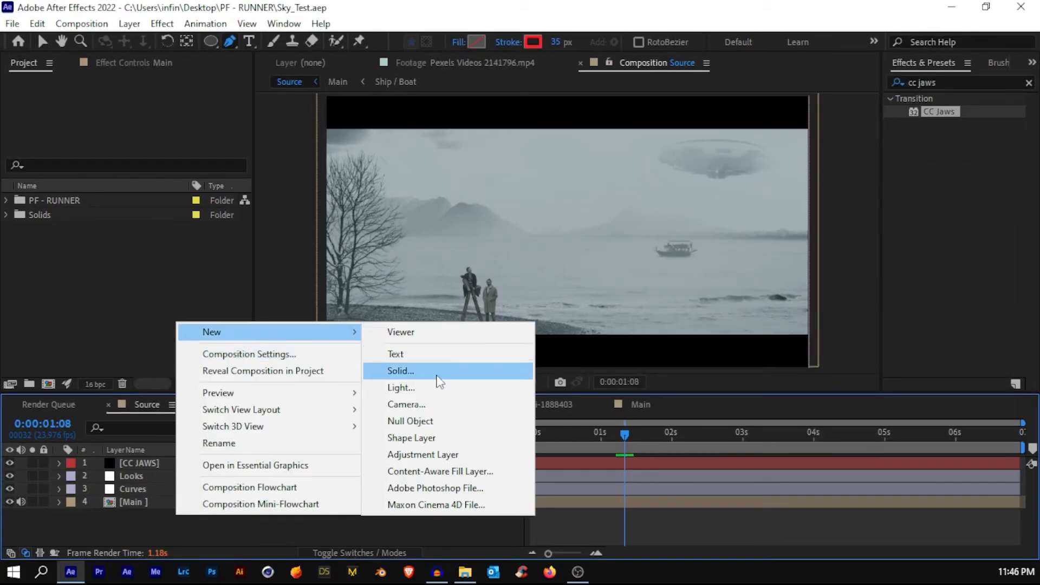
pyautogui.click(422, 454)
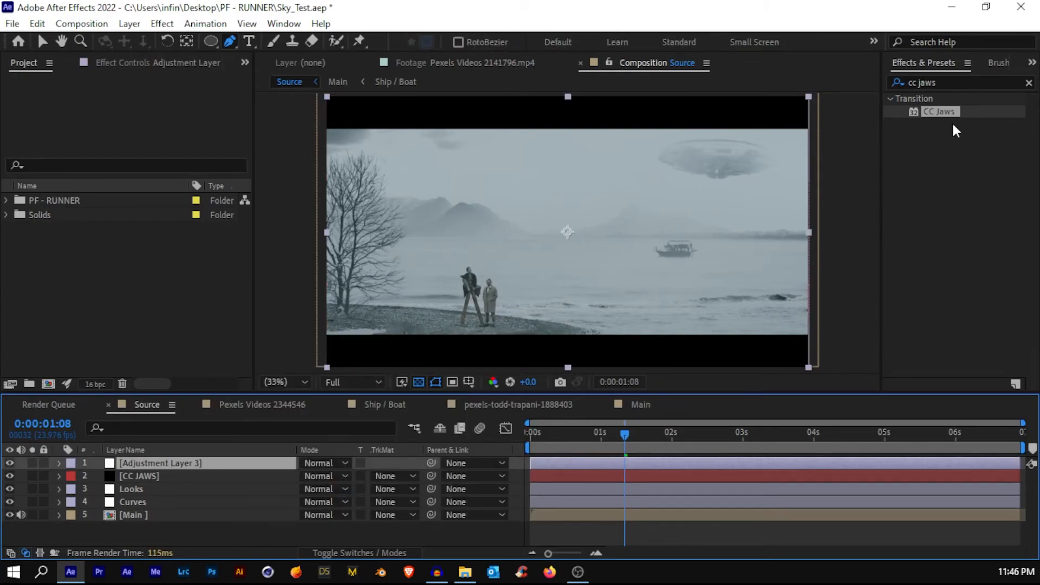
pyautogui.click(956, 82)
pyautogui.write('camera')
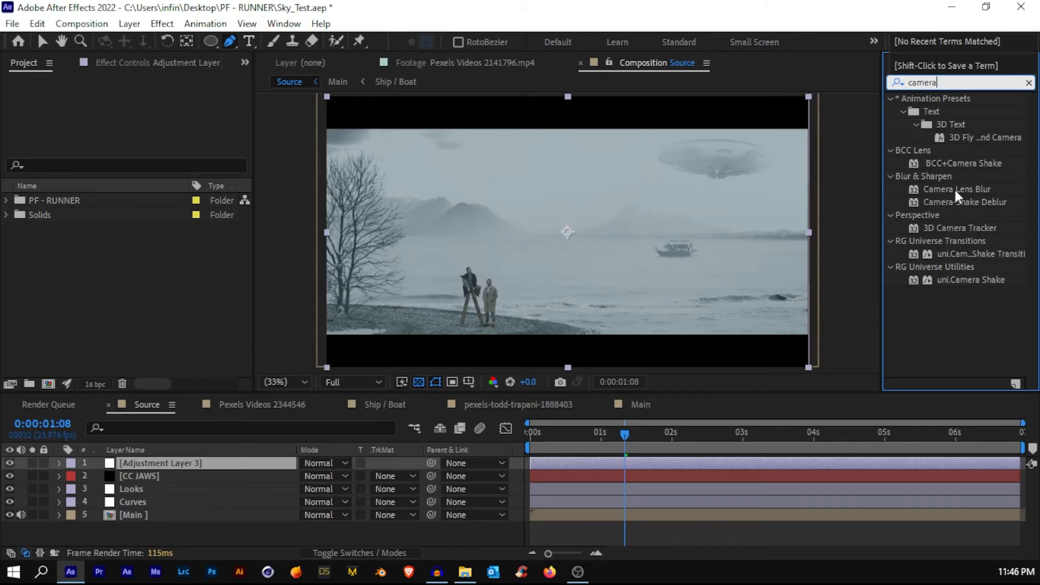
pyautogui.moveTo(955, 187); pyautogui.dragTo(195, 463)
# Set the Camera Lens Blur iris shape to Octagon, with highlight Gain 100 and Threshold 0.33.
pyautogui.click(173, 133)
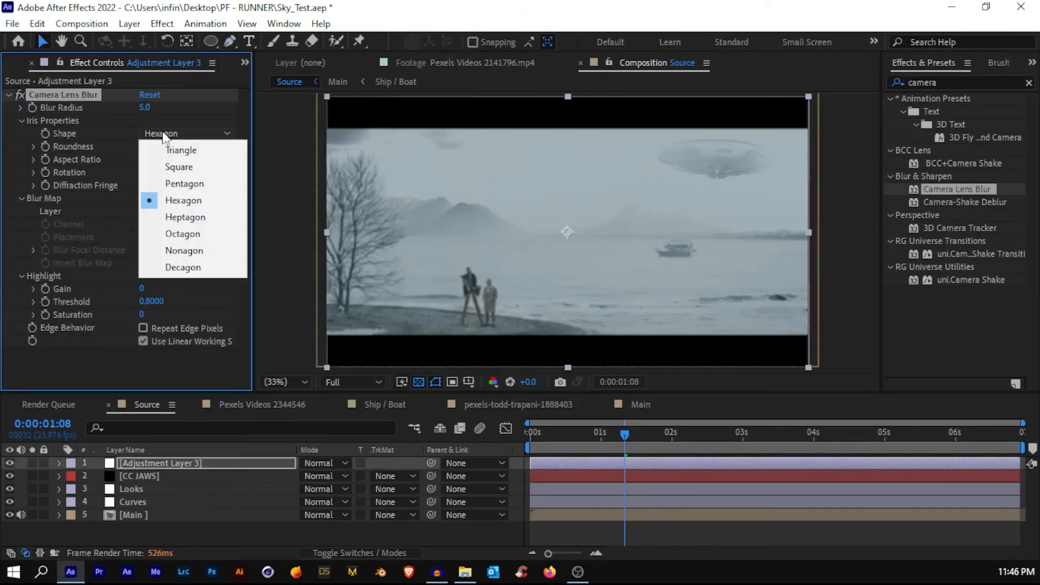
pyautogui.click(181, 251)
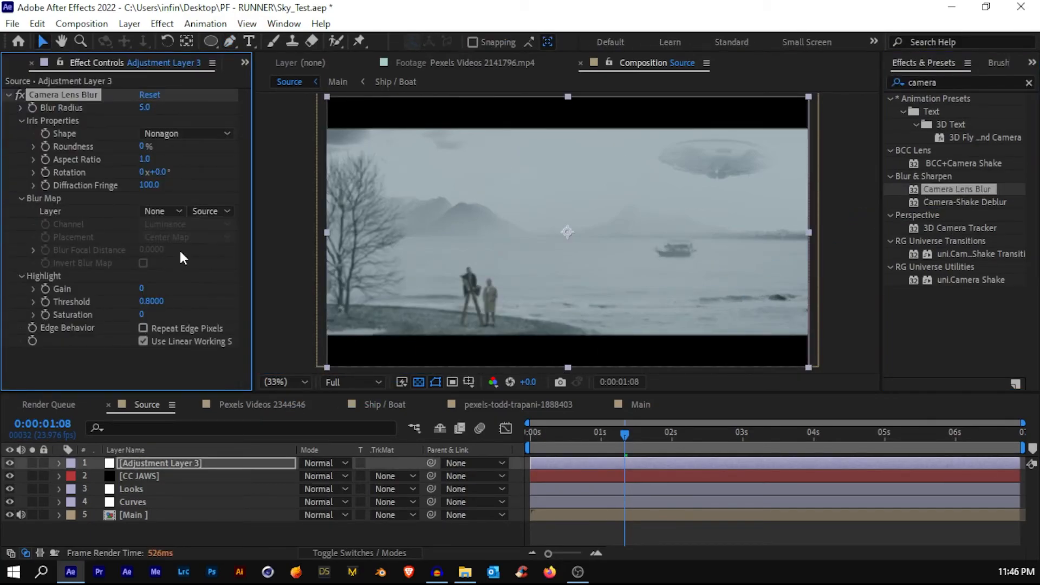
pyautogui.click(177, 136)
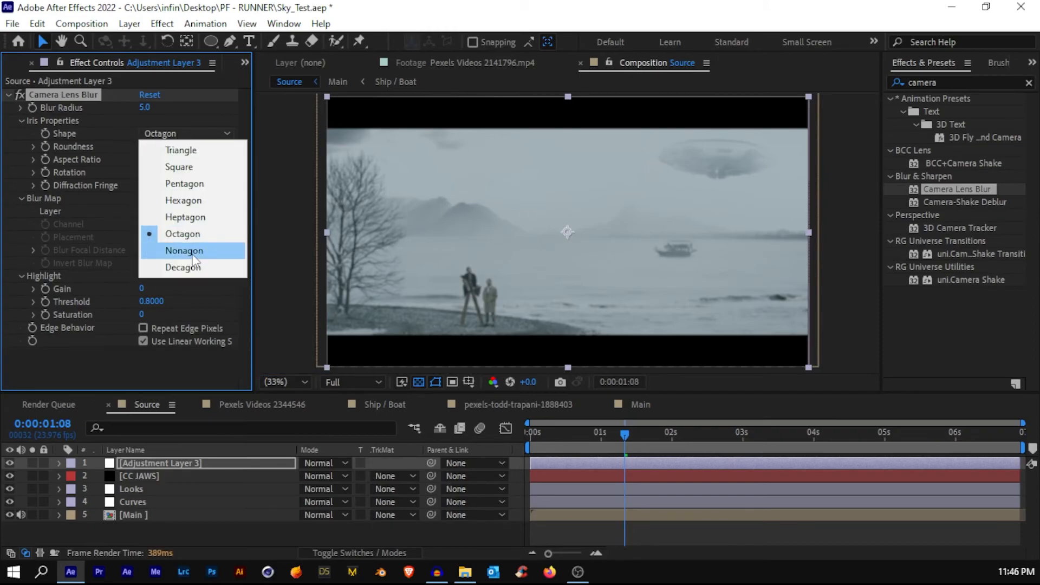
pyautogui.click(184, 234)
pyautogui.moveTo(141, 289); pyautogui.dragTo(234, 295)
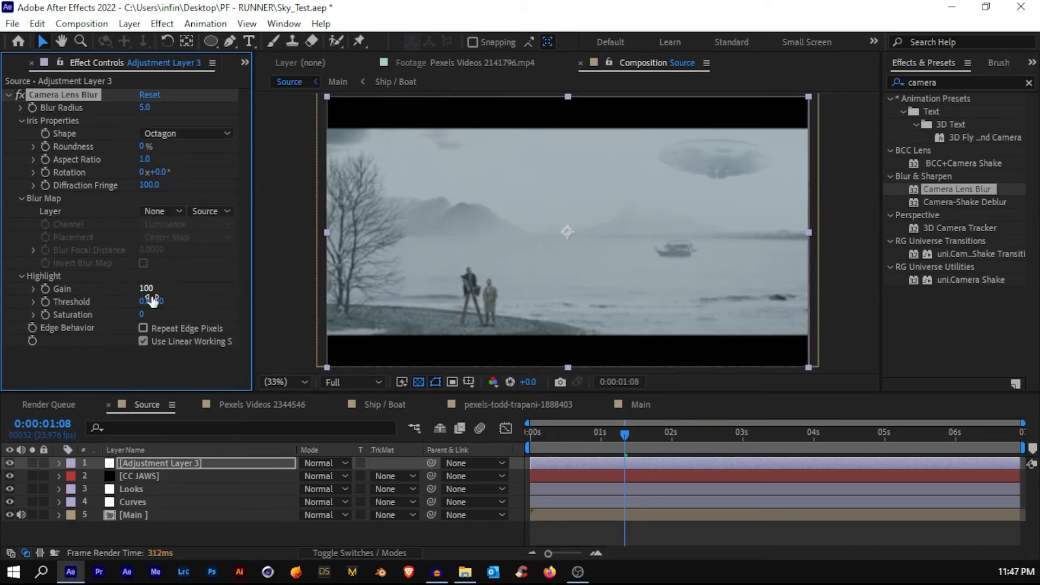
pyautogui.moveTo(154, 301); pyautogui.dragTo(119, 299)
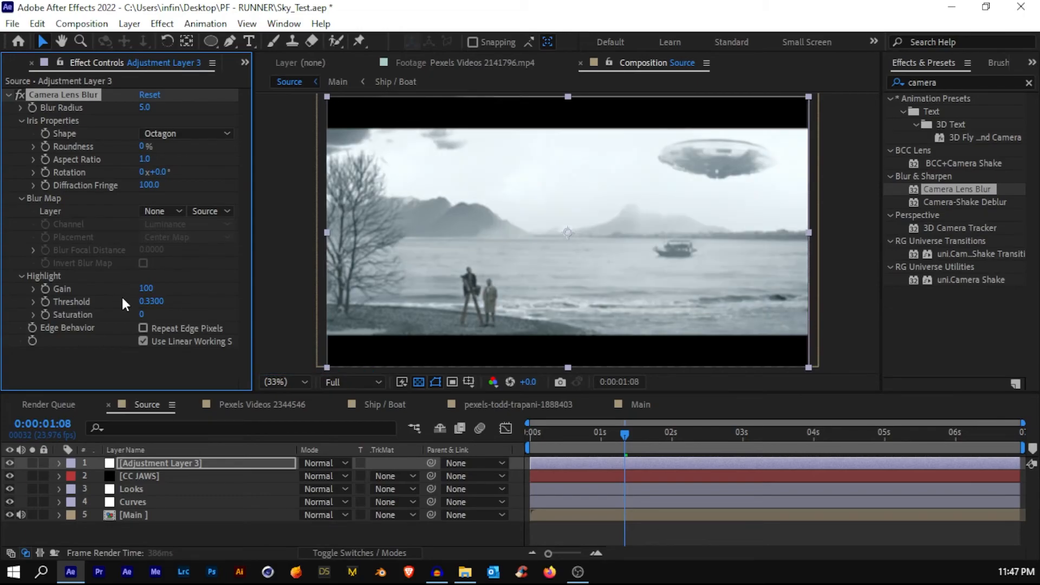
# Keyframe the Camera Lens Blur radius at 38 on the first frame of the Source composition.
pyautogui.moveTo(617, 431); pyautogui.dragTo(479, 438)
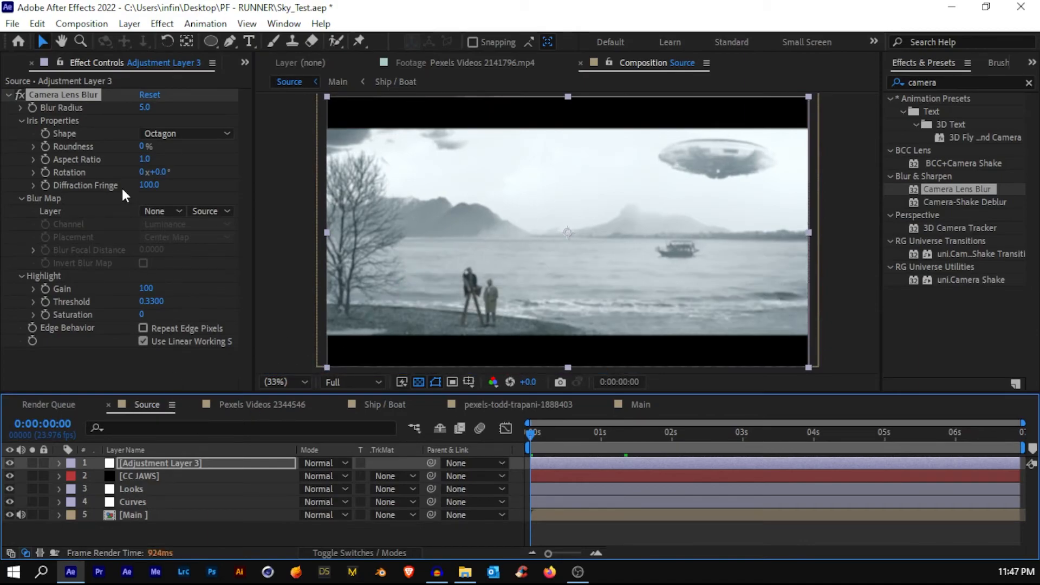
pyautogui.click(145, 107)
pyautogui.write('38')
pyautogui.press('Return')
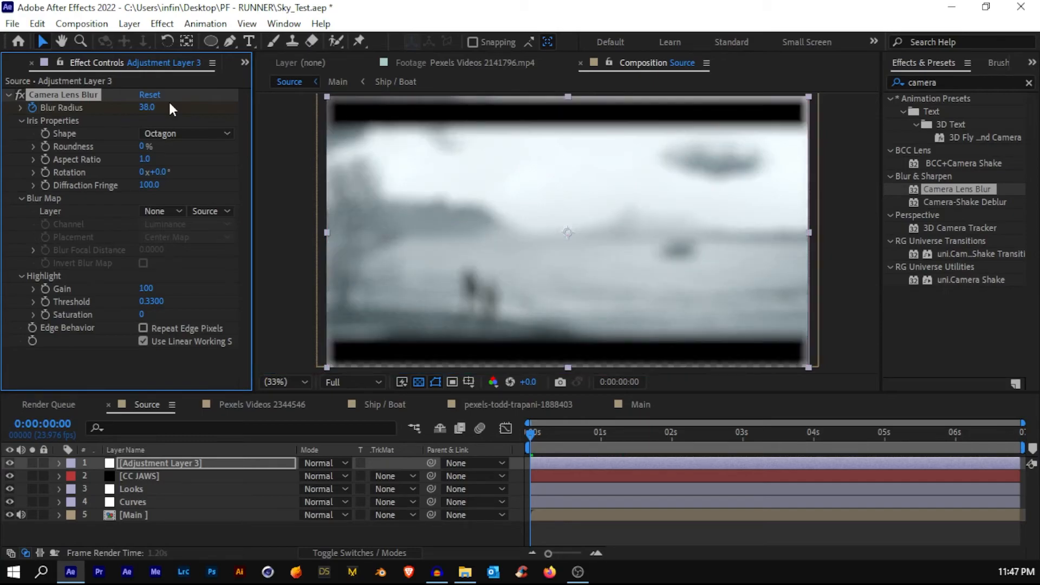
# Turn on Repeat Edge Pixels for the lens blur and move its adjustment layer below CC JAWS.
pyautogui.click(143, 328)
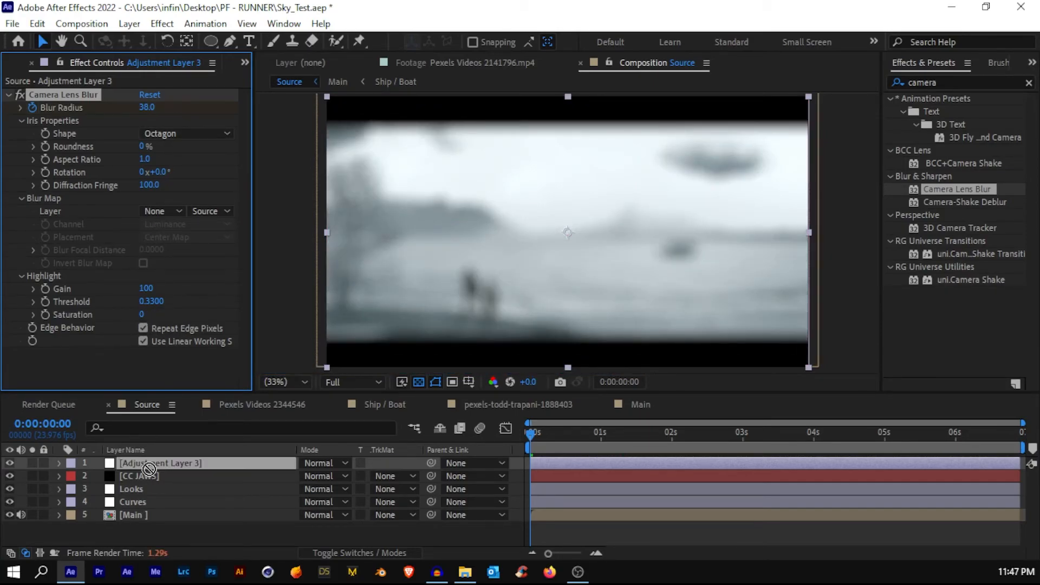
pyautogui.moveTo(147, 459); pyautogui.dragTo(151, 479)
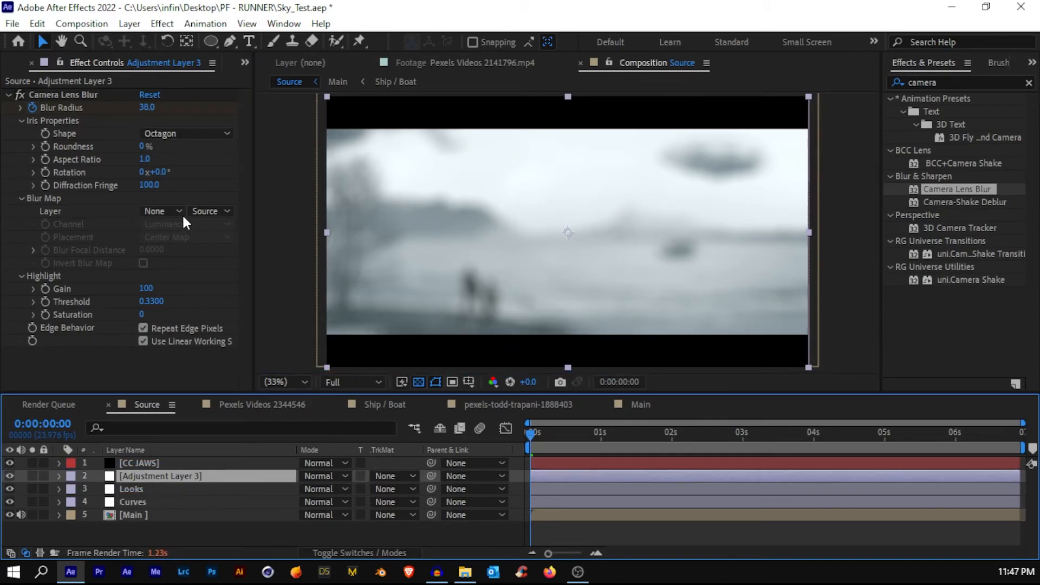
# Lower the starting Blur Radius to 8, set Threshold to 0.42, and keyframe Blur Radius at 0 at 0:00:02:00.
pyautogui.moveTo(144, 107)
pyautogui.mouseDown()
pyautogui.moveTo(124, 110)
pyautogui.moveTo(130, 118)
pyautogui.mouseUp()
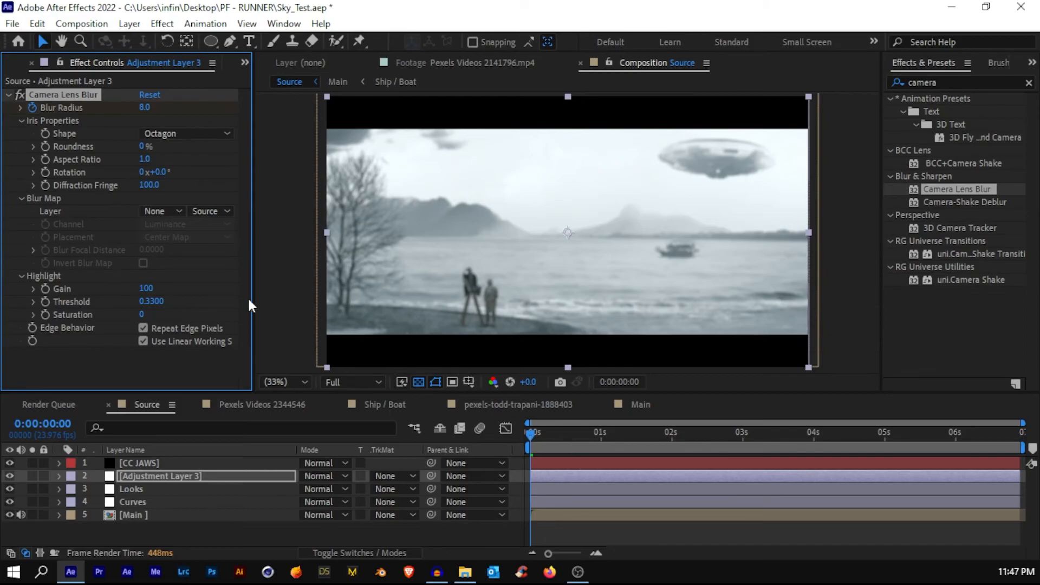
pyautogui.moveTo(152, 301); pyautogui.dragTo(159, 301)
pyautogui.moveTo(571, 434); pyautogui.dragTo(672, 434)
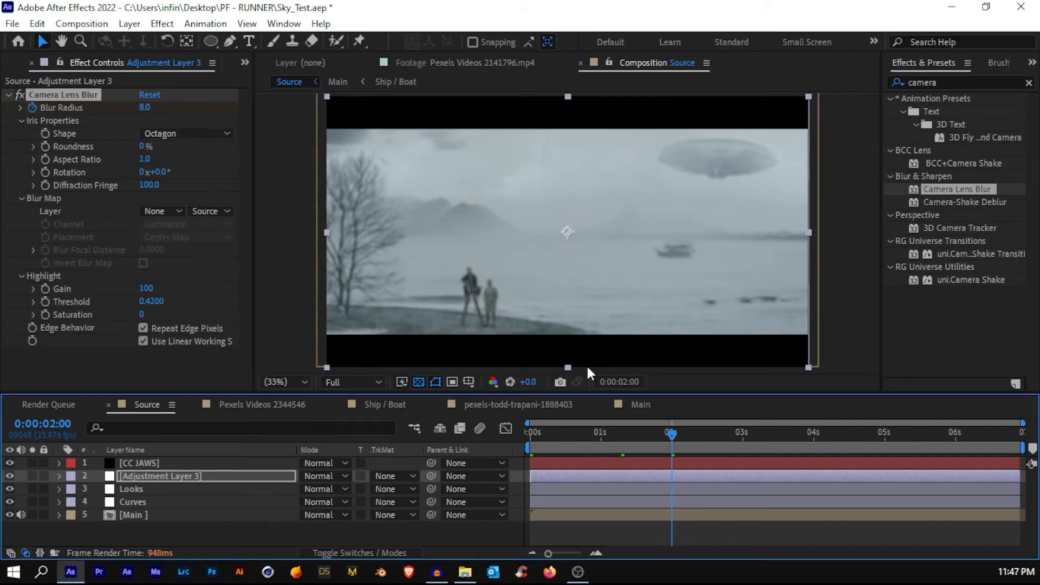
pyautogui.moveTo(145, 108); pyautogui.dragTo(135, 110)
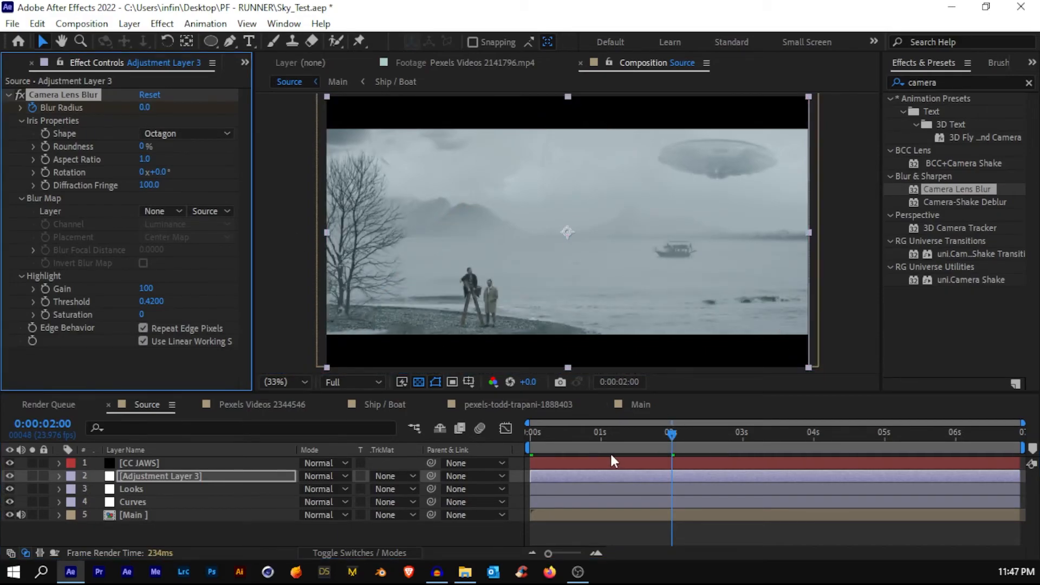
# Set the lens blur's Threshold to 0.361 and its first-frame Blur Radius to 12.9.
pyautogui.moveTo(596, 435); pyautogui.dragTo(274, 412)
pyautogui.moveTo(152, 302); pyautogui.dragTo(103, 300)
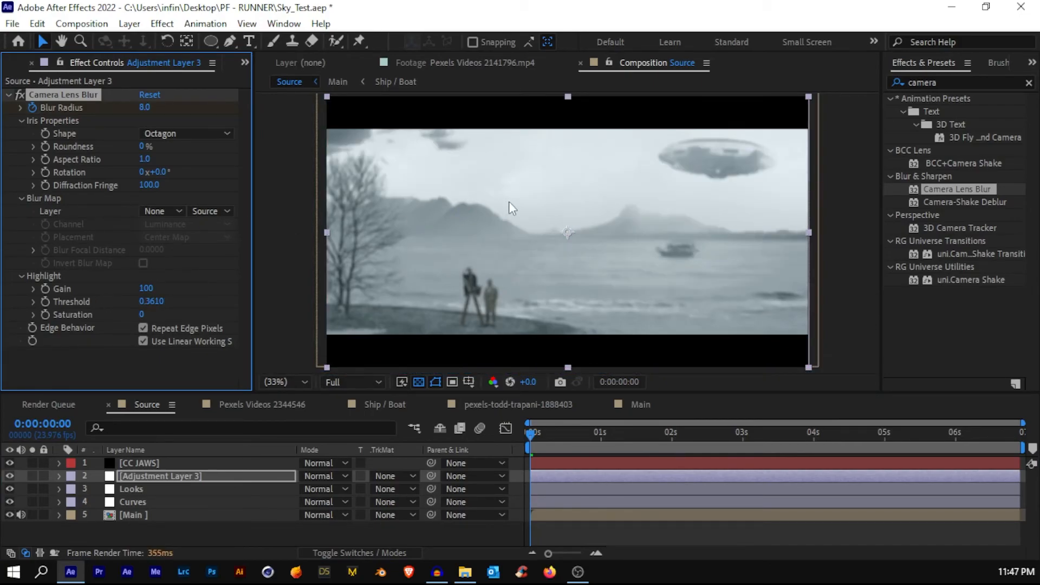
pyautogui.moveTo(151, 106); pyautogui.dragTo(184, 107)
# Apply Easy Ease to both Blur Radius keyframes on the adjustment layer and save the project.
pyautogui.press('u')
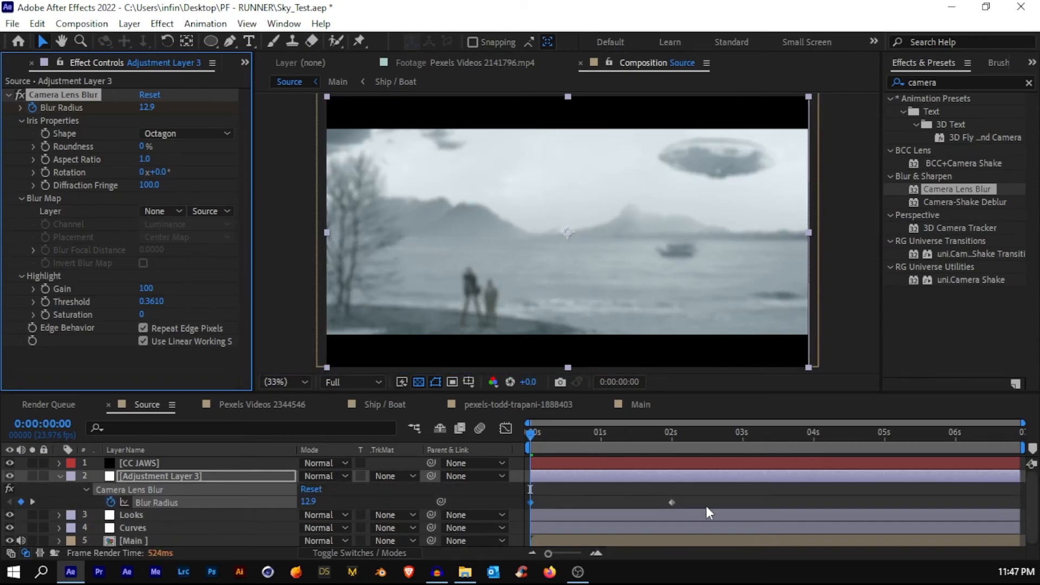
pyautogui.moveTo(707, 496); pyautogui.dragTo(490, 512)
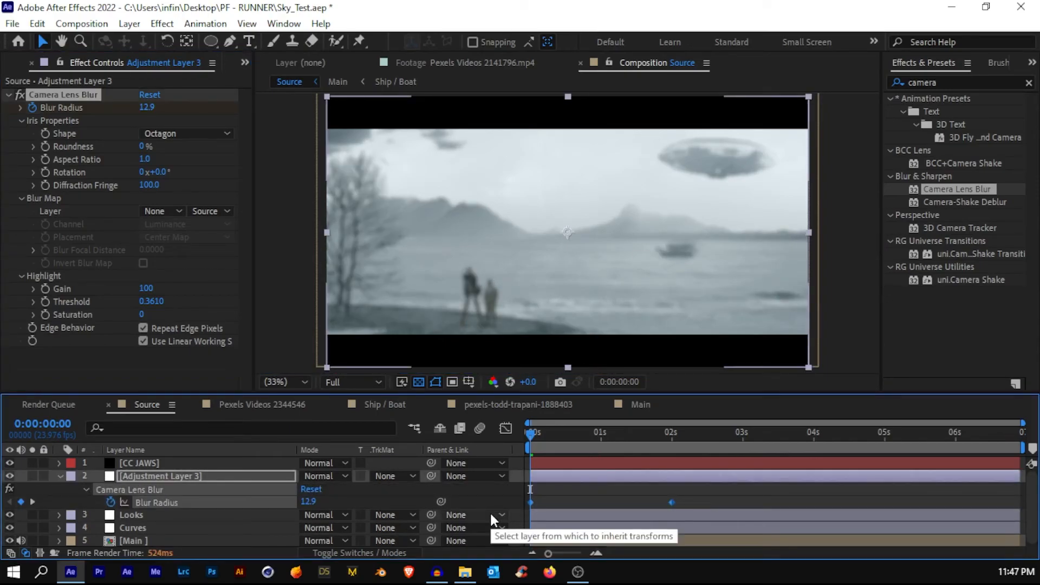
pyautogui.hotkey('ctrl', 's')
pyautogui.click(567, 482)
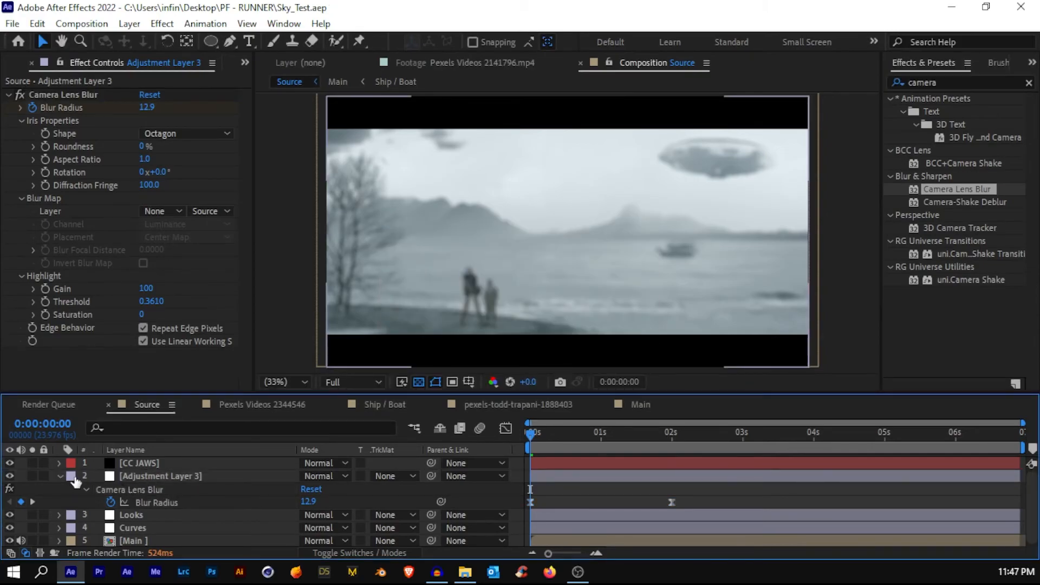
# Preview the Source composition's opening lens-blur transition in an enlarged viewer.
pyautogui.click(551, 256)
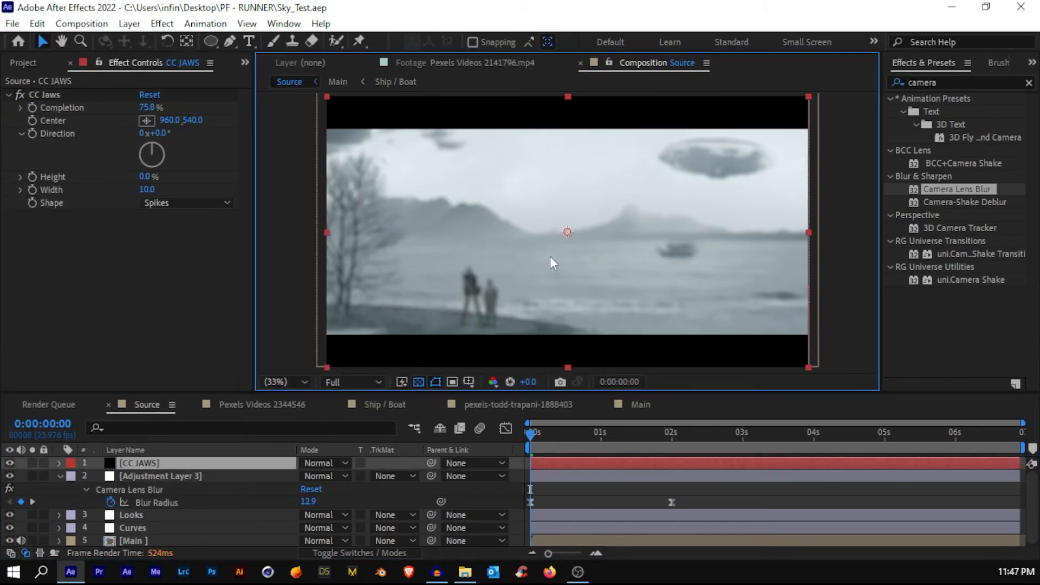
pyautogui.press('`')
pyautogui.press('`')
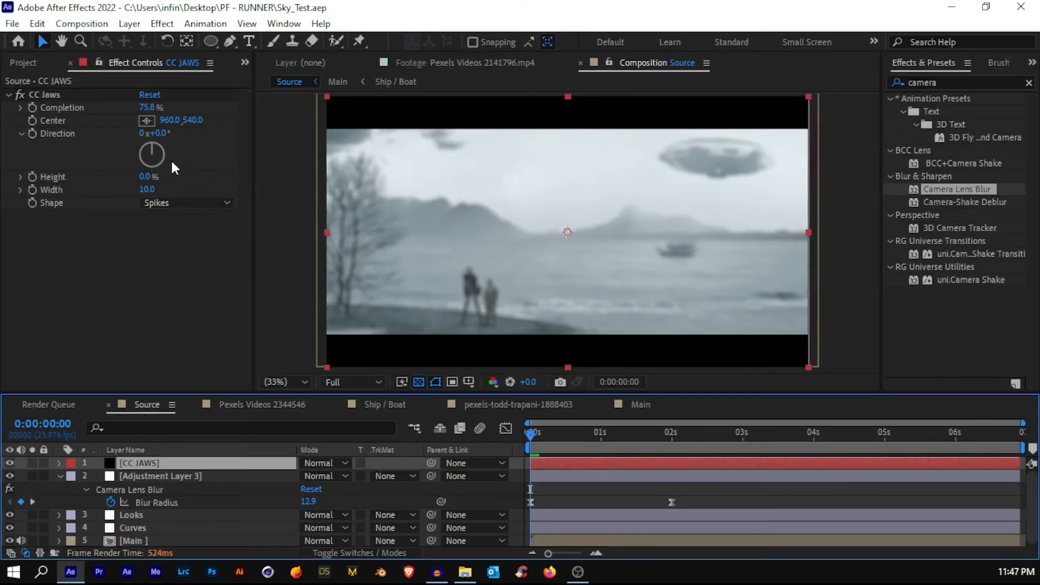
# Add particles.mp4 to the Source composition directly beneath the CC JAWS layer and set its blending mode to Screen.
pyautogui.click(33, 64)
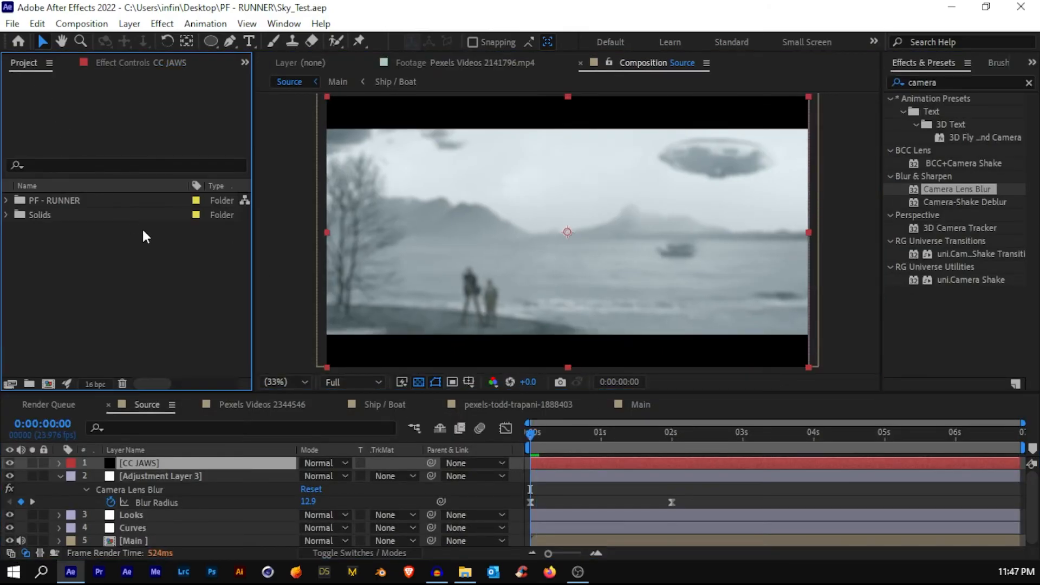
pyautogui.click(7, 200)
pyautogui.scroll(-5, 80, 262)
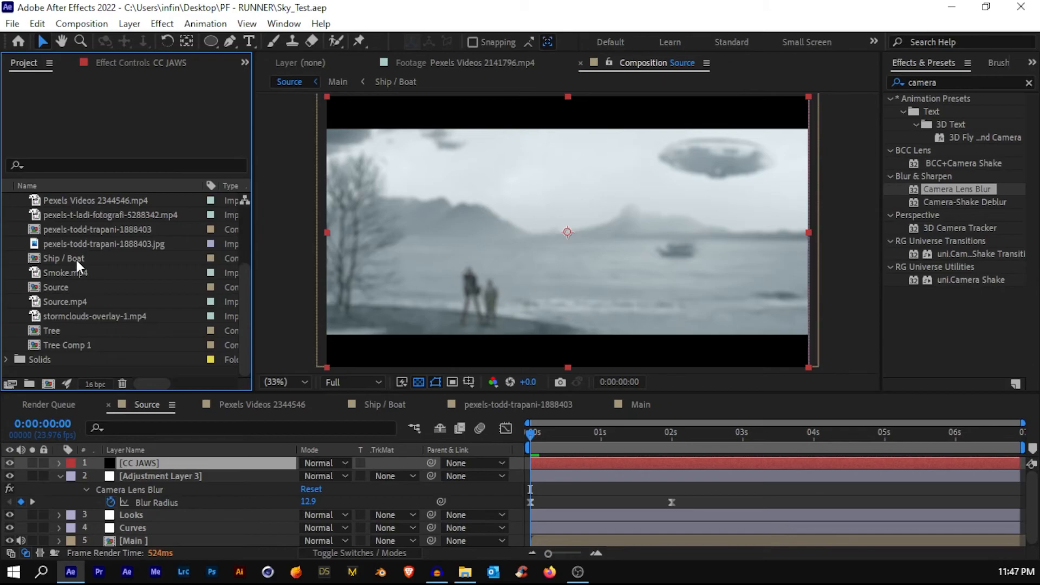
pyautogui.scroll(3, 84, 328)
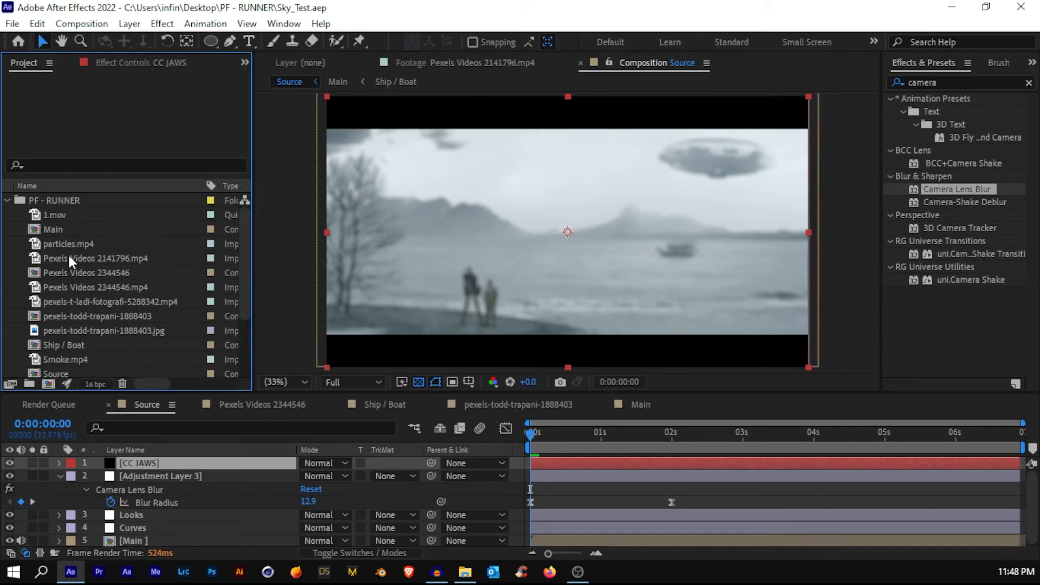
pyautogui.click(59, 245)
pyautogui.moveTo(59, 245); pyautogui.dragTo(139, 471)
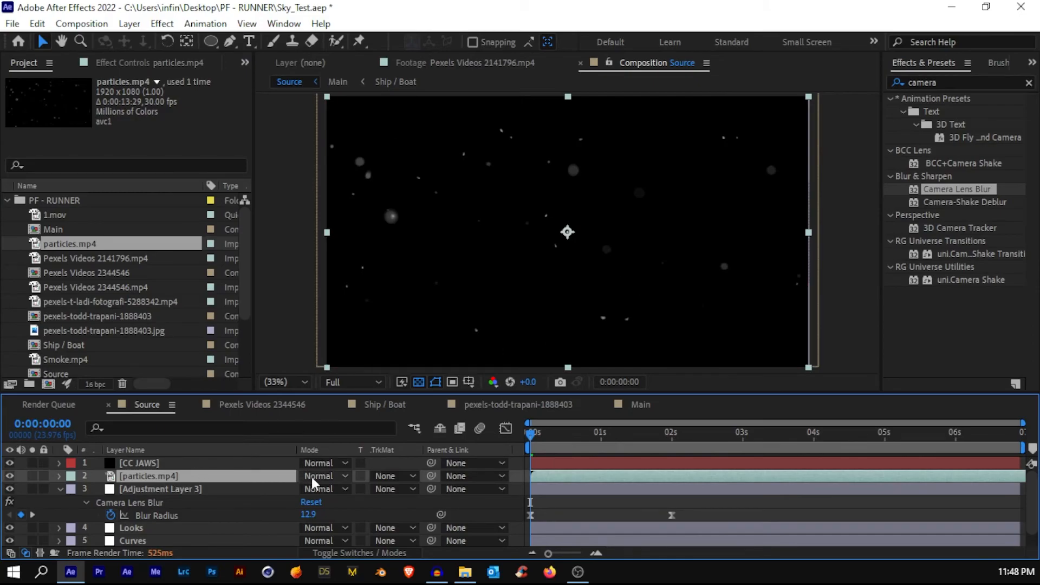
pyautogui.click(319, 476)
pyautogui.click(383, 254)
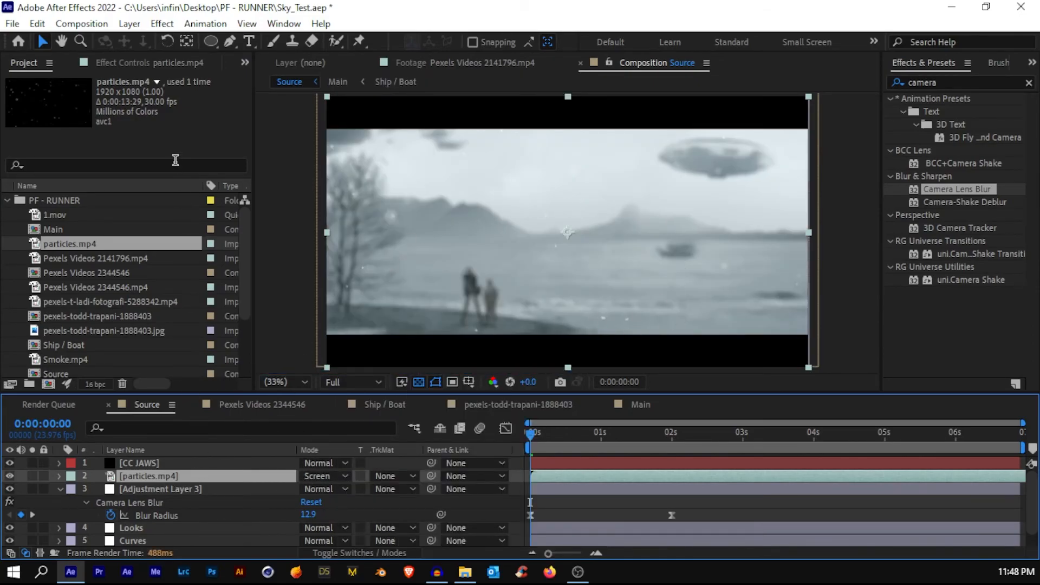
# Apply Fast Box Blur to the particles layer and keyframe Blur Radius from 0 at the first frame to 13 at 0:00:02:00.
pyautogui.click(940, 83)
pyautogui.write('fa')
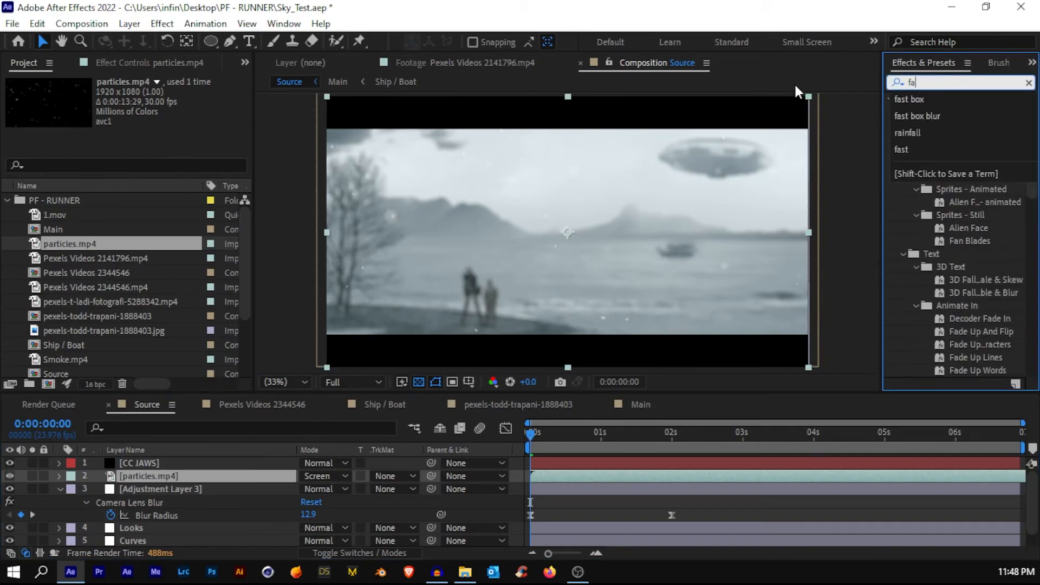
pyautogui.write('st box blur')
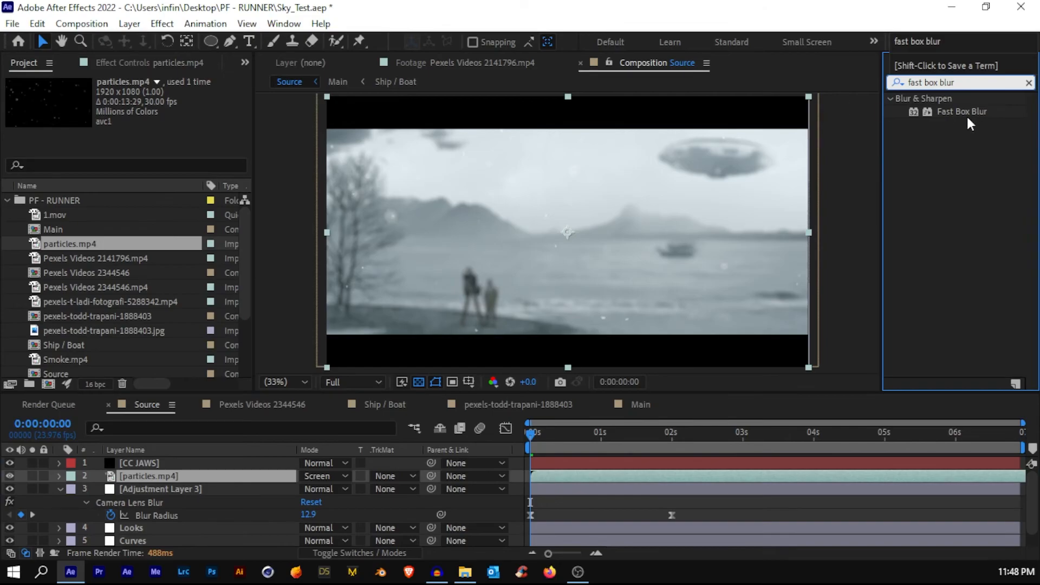
pyautogui.moveTo(962, 112); pyautogui.dragTo(542, 475)
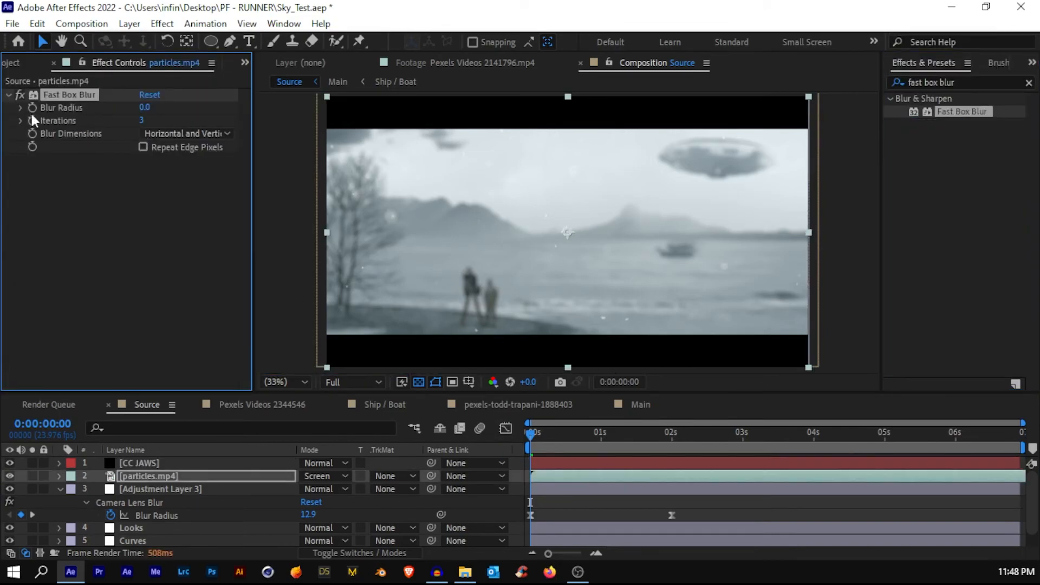
pyautogui.moveTo(550, 437); pyautogui.dragTo(671, 447)
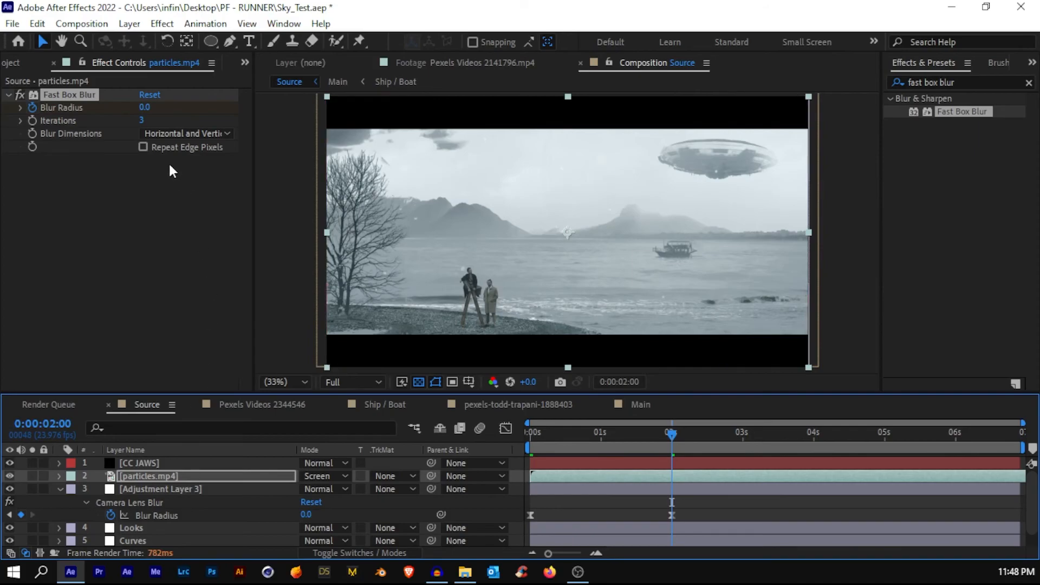
pyautogui.moveTo(144, 107); pyautogui.dragTo(153, 110)
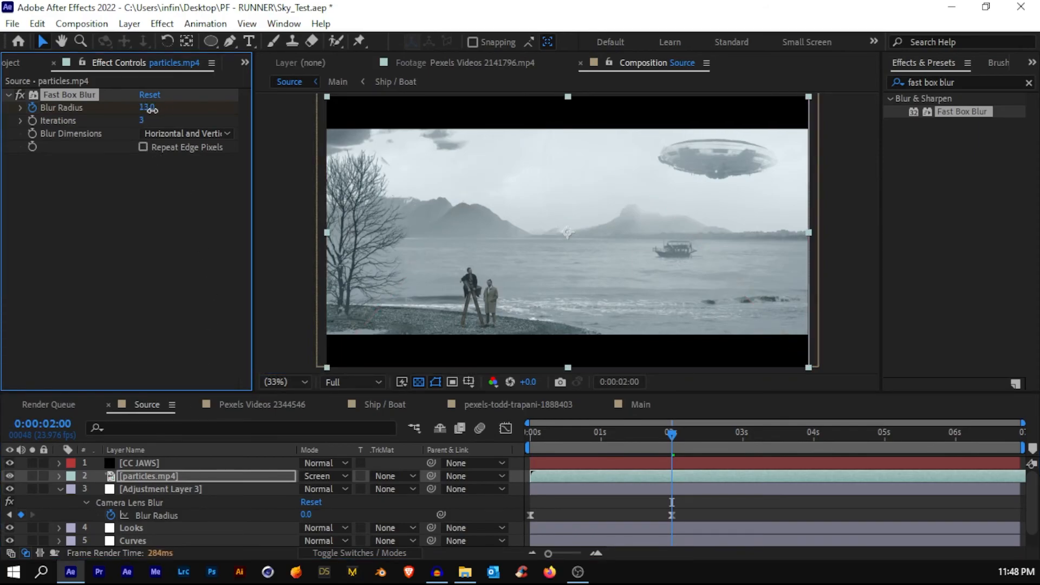
pyautogui.moveTo(628, 433); pyautogui.dragTo(530, 431)
pyautogui.press('`')
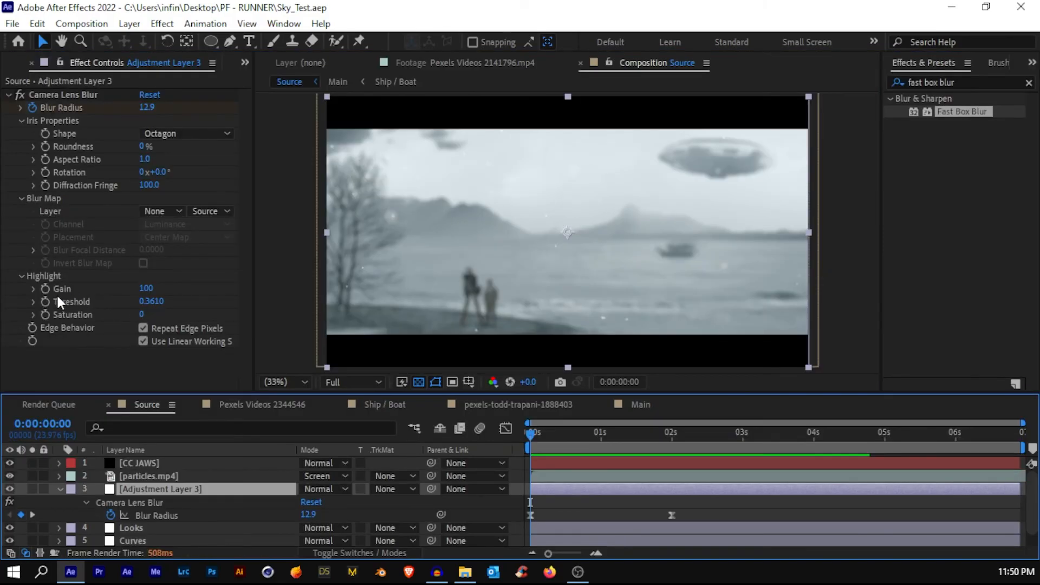
# Keyframe the adjustment layer's lens blur highlight Gain at 100 on the first frame and 0 at 0:00:02:00.
pyautogui.click(48, 288)
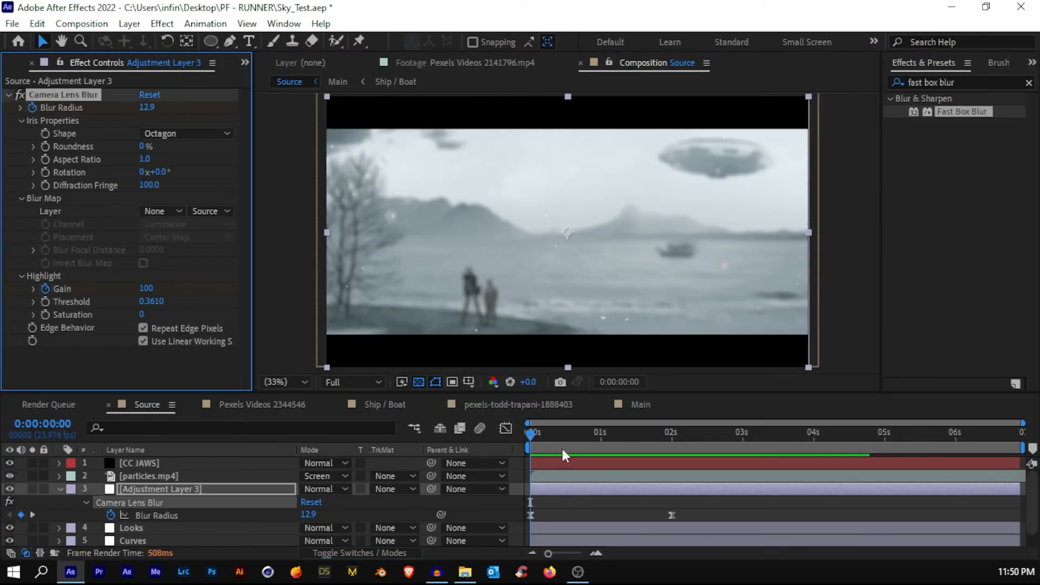
pyautogui.moveTo(562, 455); pyautogui.dragTo(675, 455)
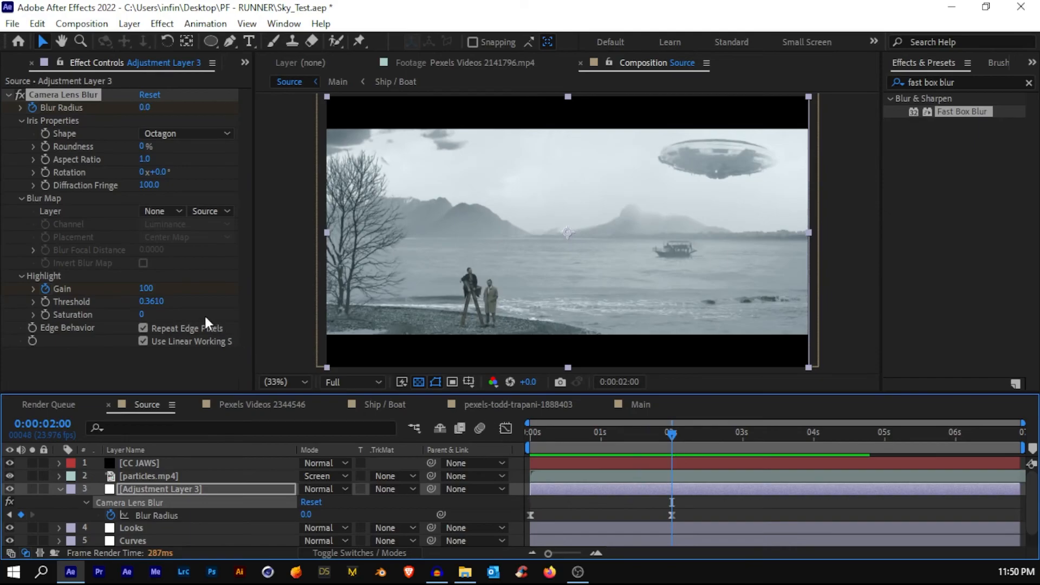
pyautogui.click(145, 288)
pyautogui.write('0')
pyautogui.press('Return')
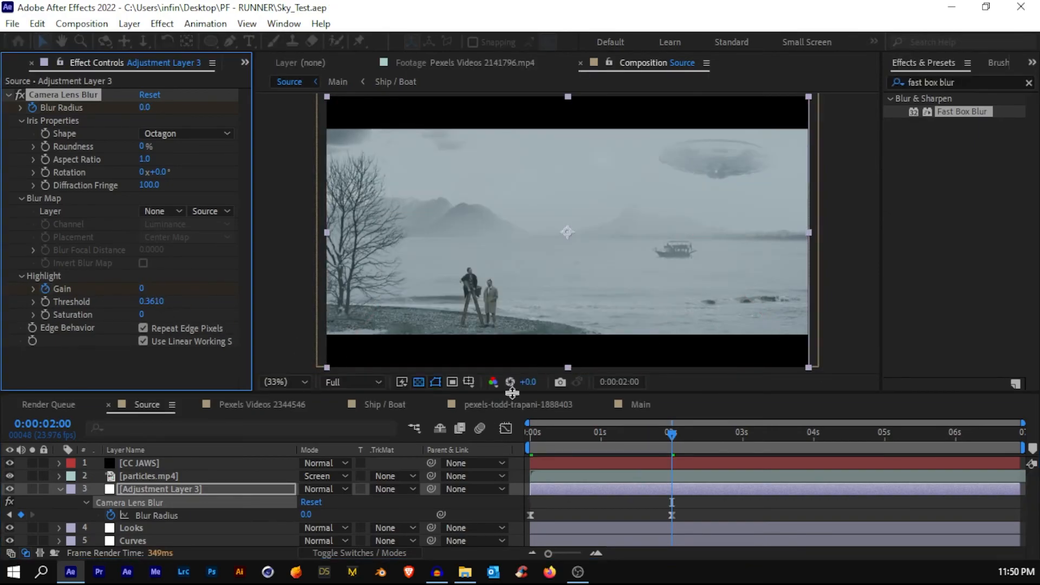
# Reveal the adjustment layer's keyframes and apply Easy Ease to both Gain keyframes.
pyautogui.click(662, 490)
pyautogui.press('u')
pyautogui.press('u')
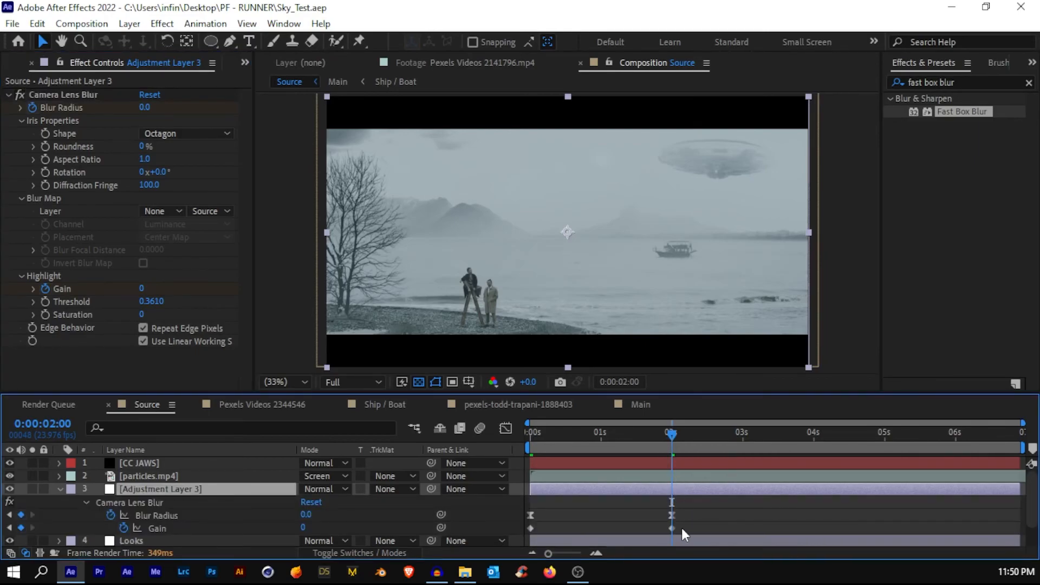
pyautogui.moveTo(683, 529); pyautogui.dragTo(493, 533)
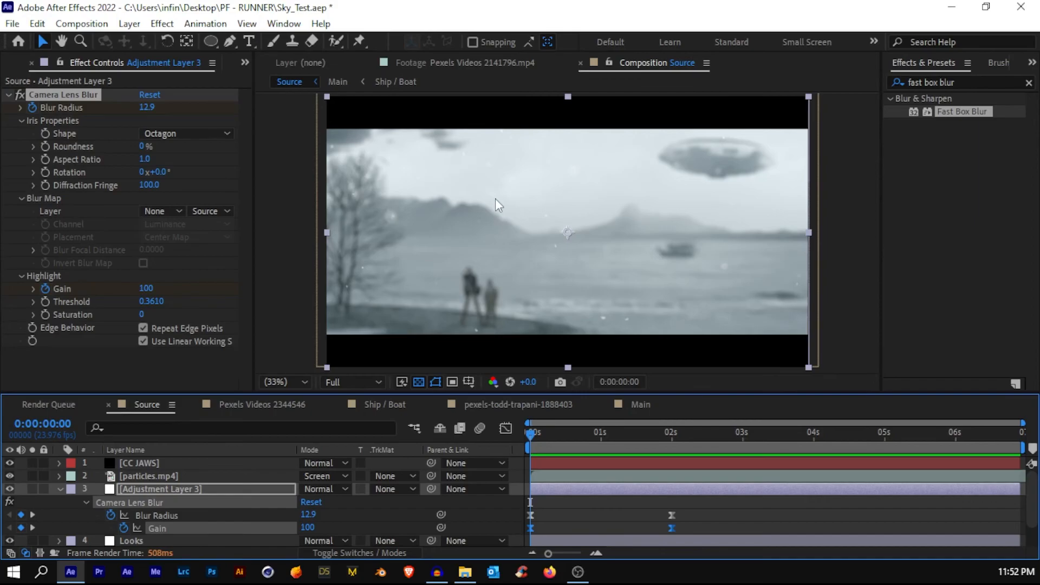
# Collapse Adjustment Layer 3's properties and open the Main composition at 0:00:00:12.
pyautogui.click(10, 61)
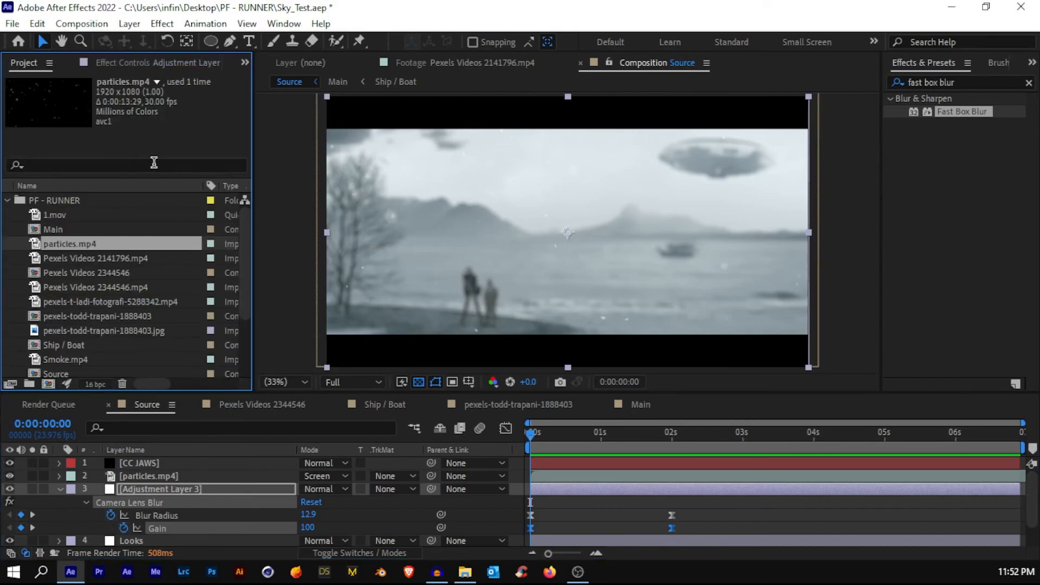
pyautogui.click(91, 271)
pyautogui.click(575, 447)
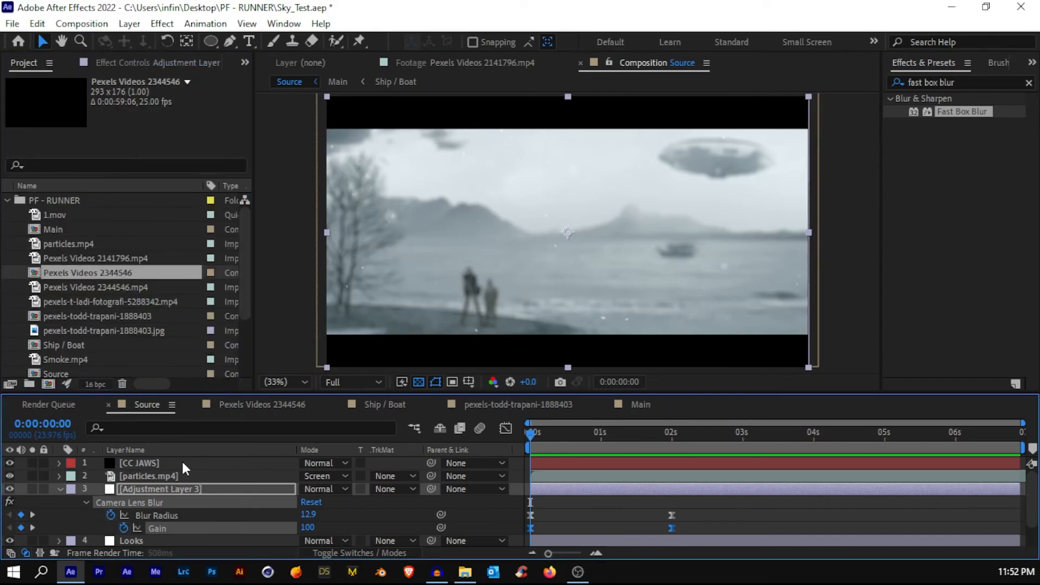
pyautogui.click(59, 489)
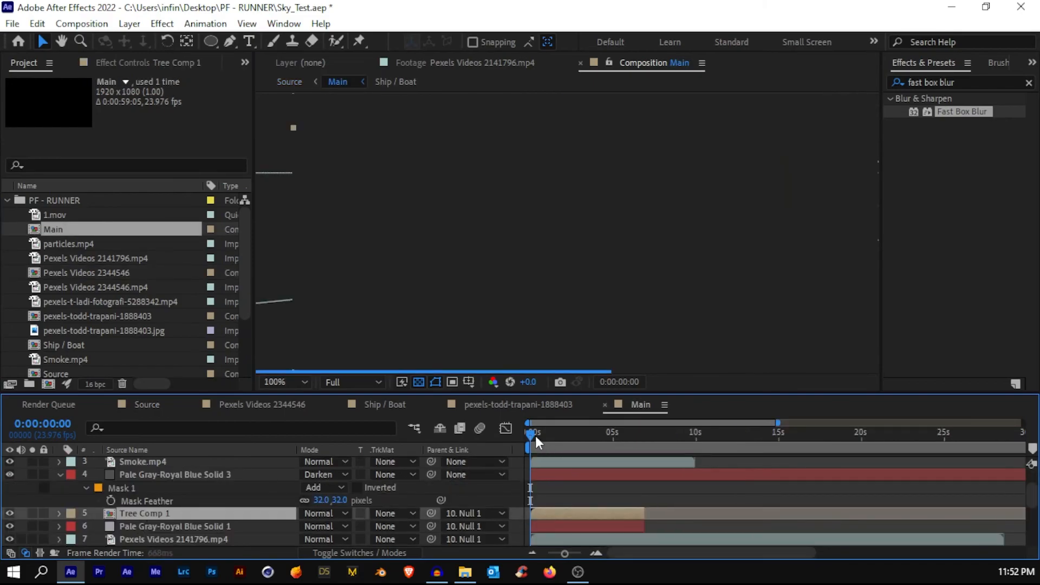
pyautogui.click(538, 435)
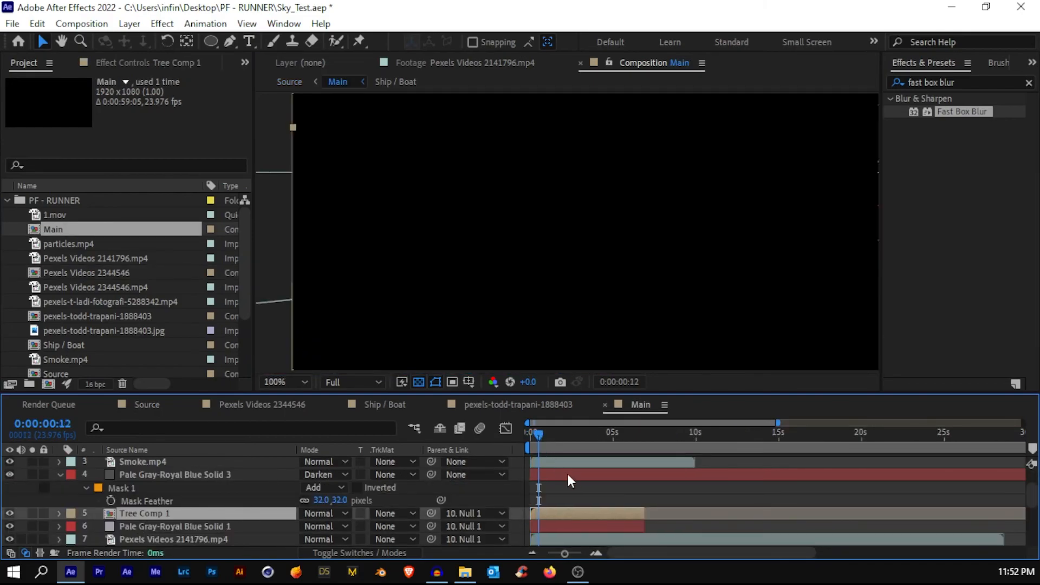
# Create a 1920 x 1080 solid in a lighter gray-blue directly above Tree Comp 1 in the Main composition.
pyautogui.rightClick(574, 483)
pyautogui.moveTo(609, 297)
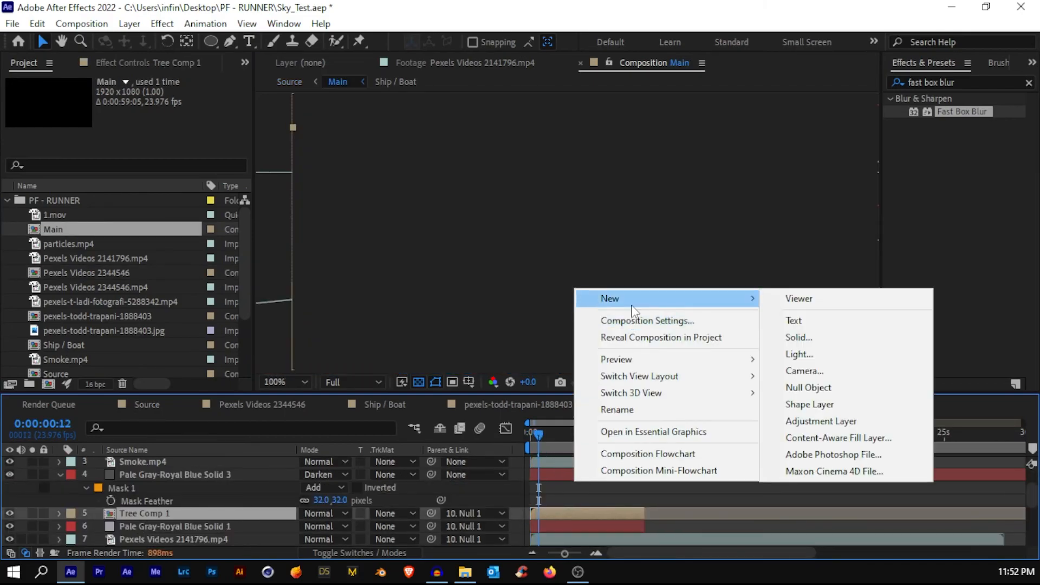
pyautogui.click(812, 337)
pyautogui.click(826, 421)
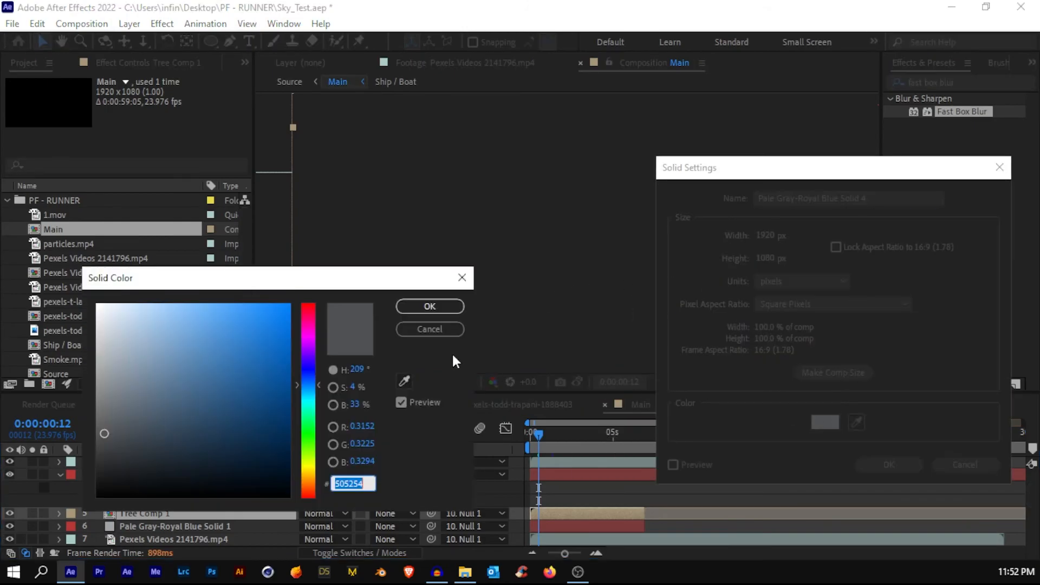
pyautogui.moveTo(223, 403); pyautogui.dragTo(112, 400)
pyautogui.click(430, 306)
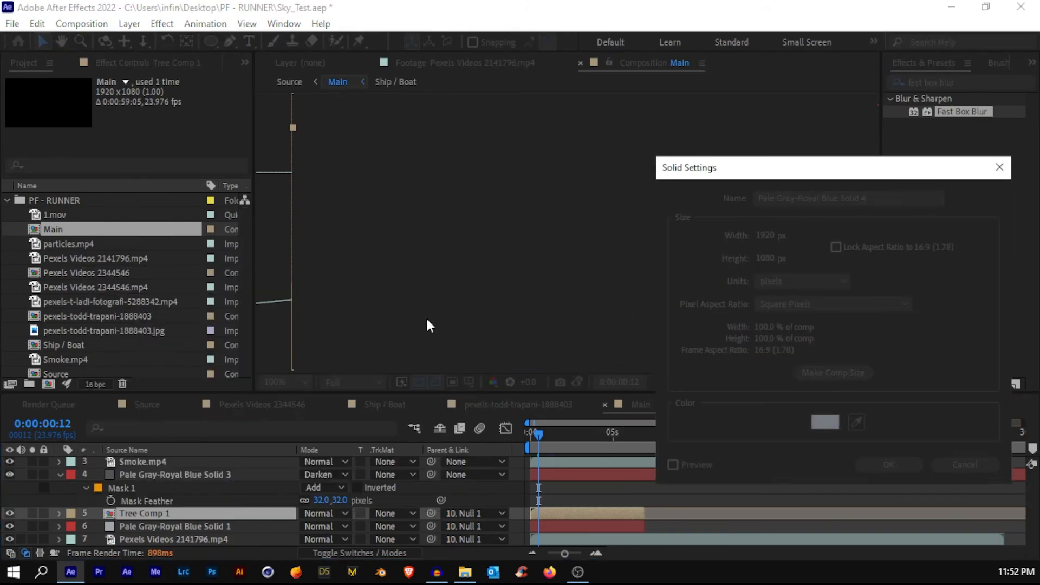
pyautogui.click(888, 464)
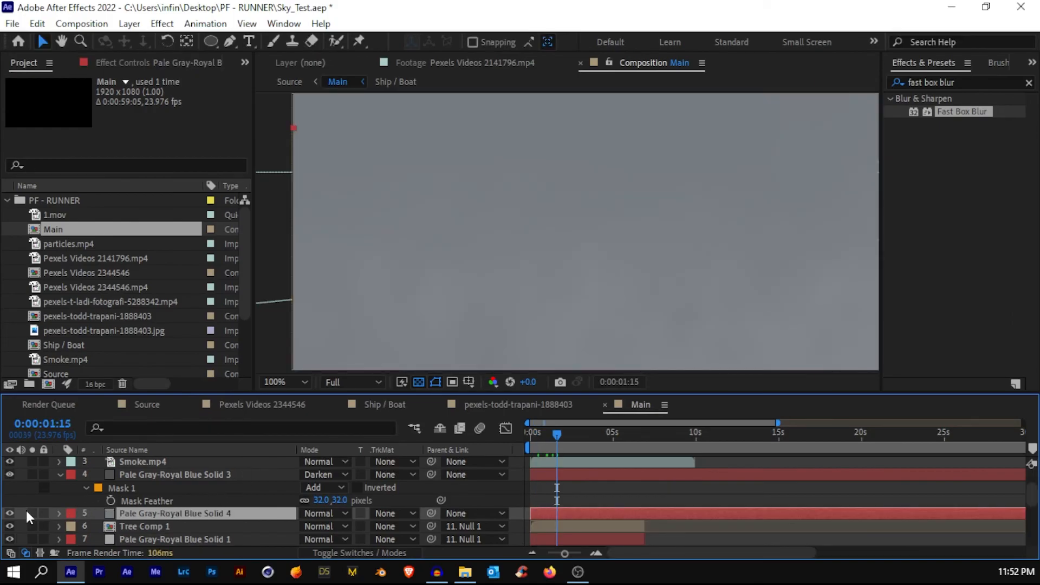
# Draw a wide rectangular mask over the lower shoreline on the new gray-blue solid, hiding the solid while drawing and showing it again.
pyautogui.click(11, 512)
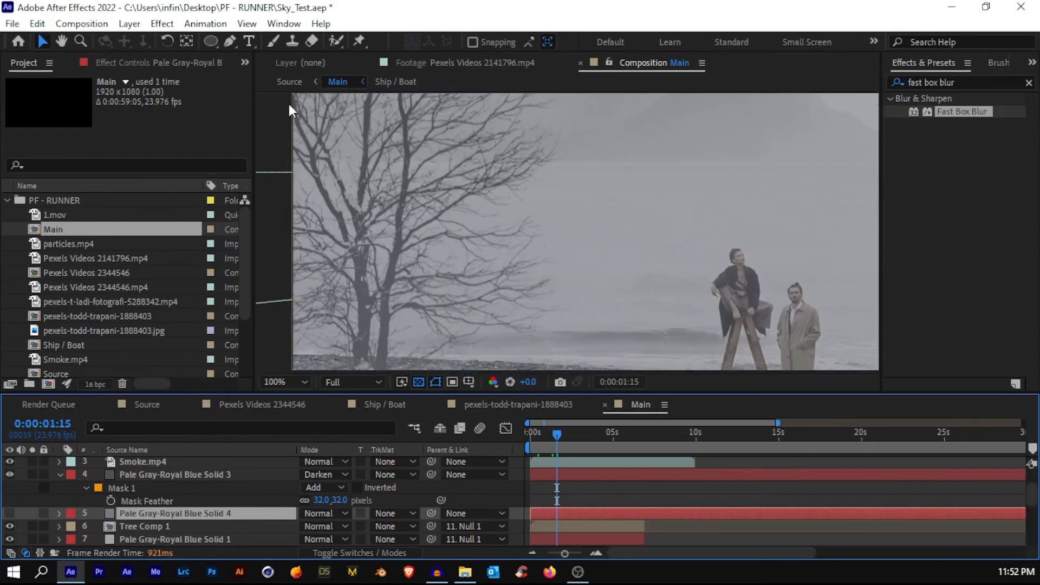
pyautogui.scroll(-4, 498, 193)
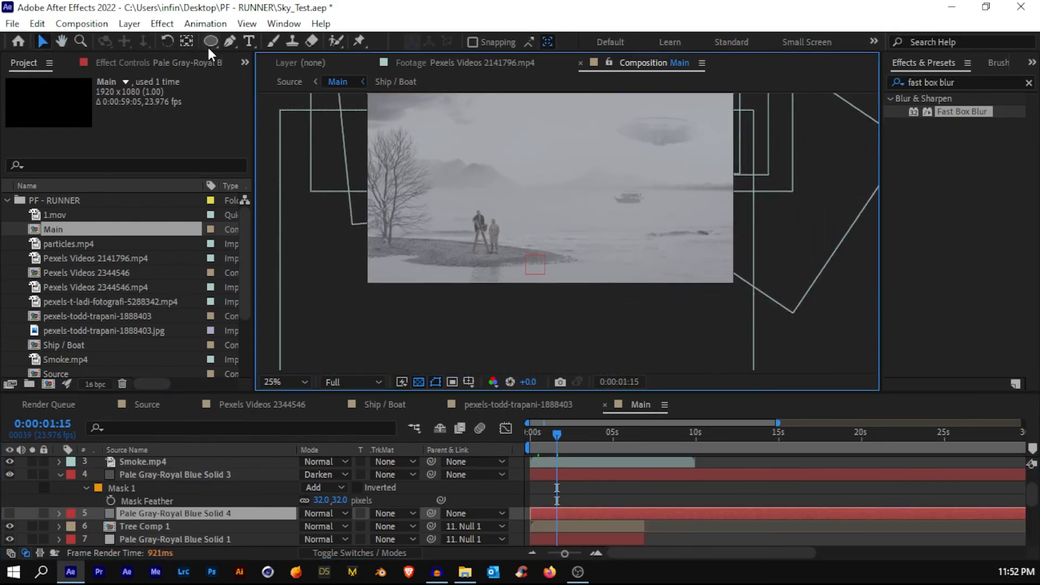
pyautogui.moveTo(208, 45); pyautogui.dragTo(287, 40)
pyautogui.moveTo(333, 242)
pyautogui.mouseDown()
pyautogui.moveTo(506, 334)
pyautogui.moveTo(771, 323)
pyautogui.mouseUp()
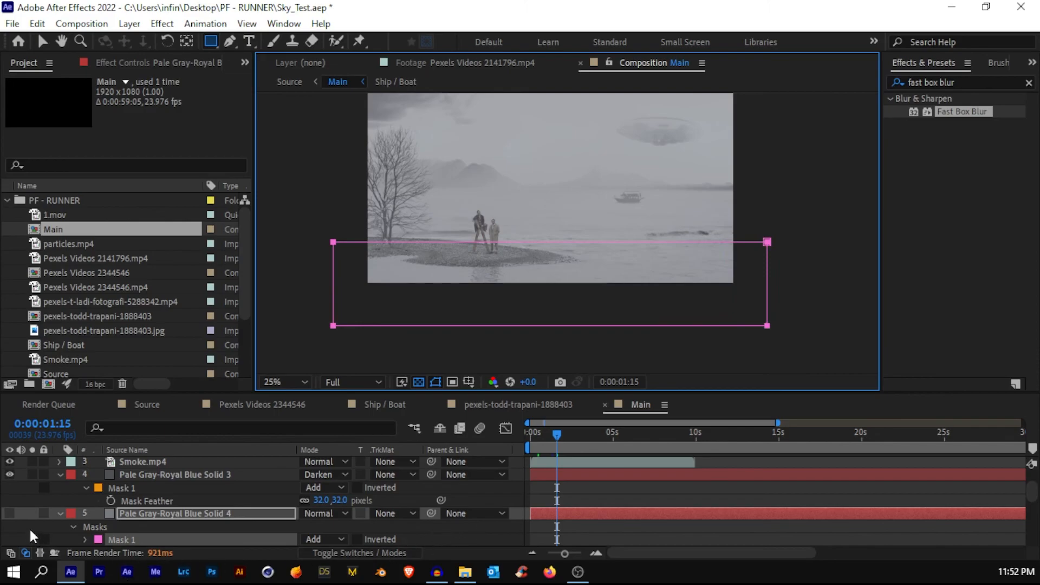
pyautogui.click(10, 513)
pyautogui.scroll(-1, 175, 480)
# Set the new solid's Mask Feather to 490 pixels to soften the fog over the shoreline.
pyautogui.press('f')
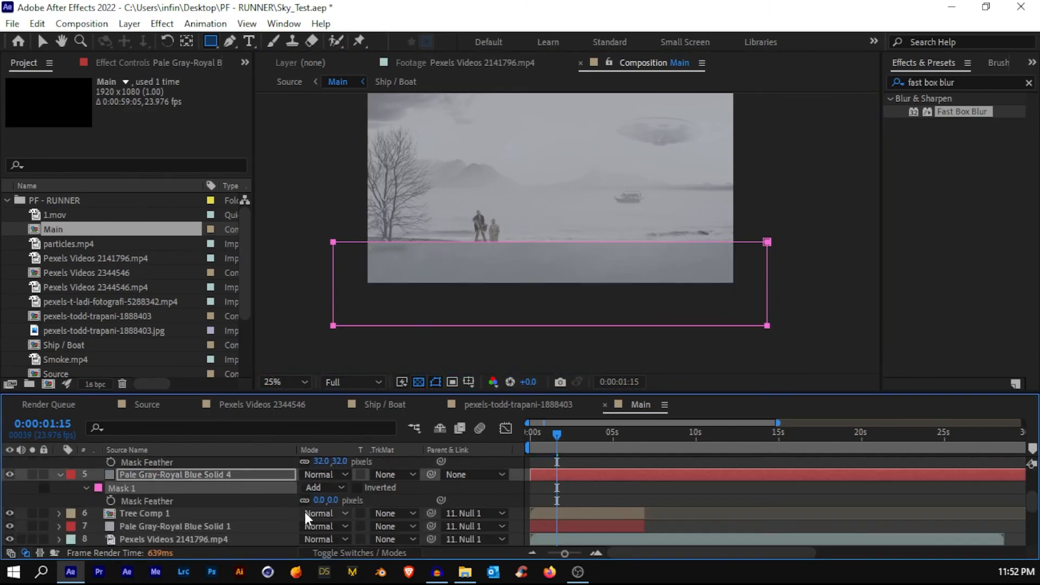
pyautogui.moveTo(313, 502); pyautogui.dragTo(576, 501)
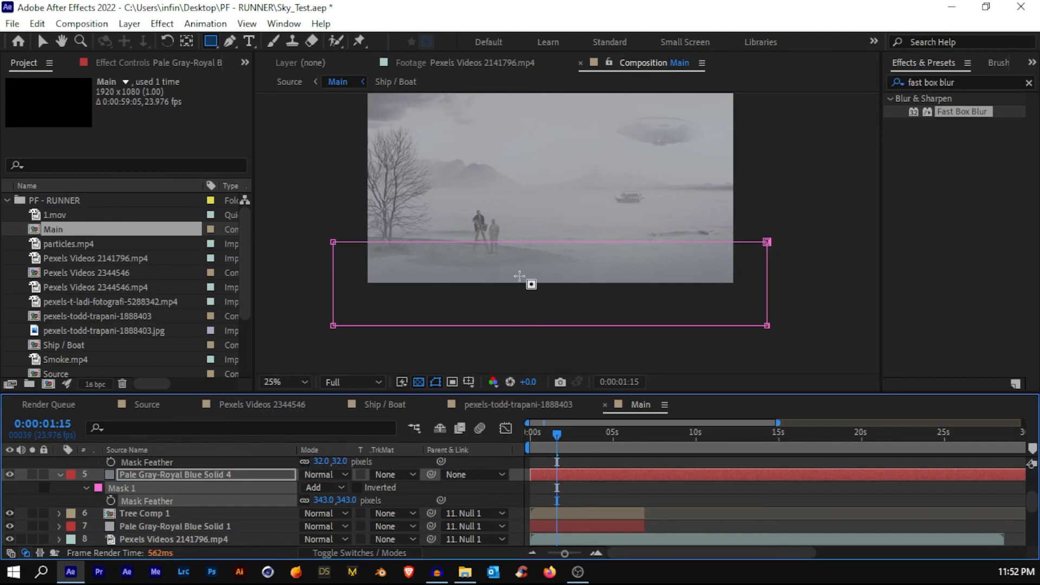
pyautogui.scroll(2, 532, 282)
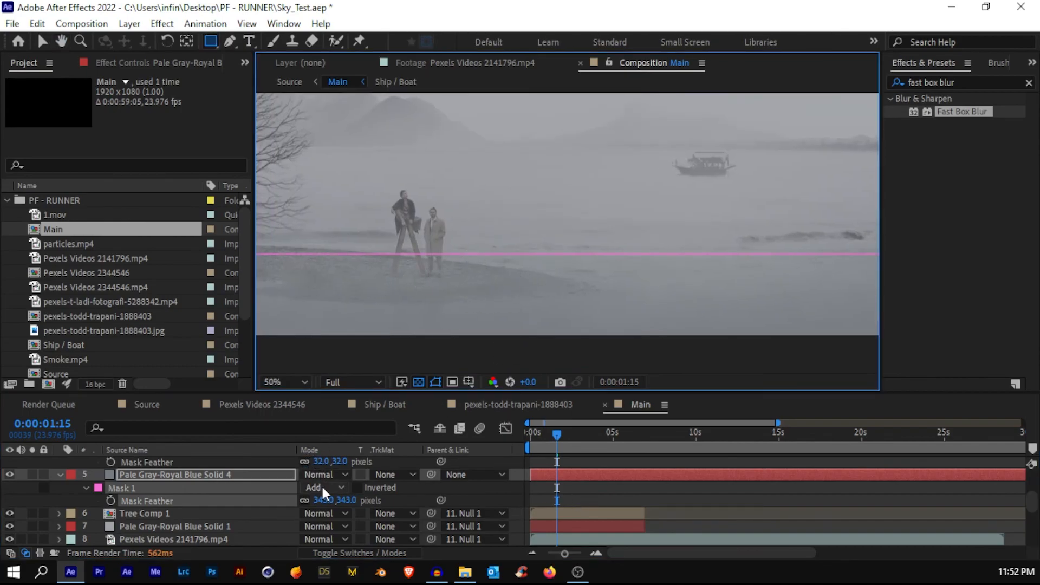
pyautogui.moveTo(324, 500); pyautogui.dragTo(581, 505)
pyautogui.click(586, 493)
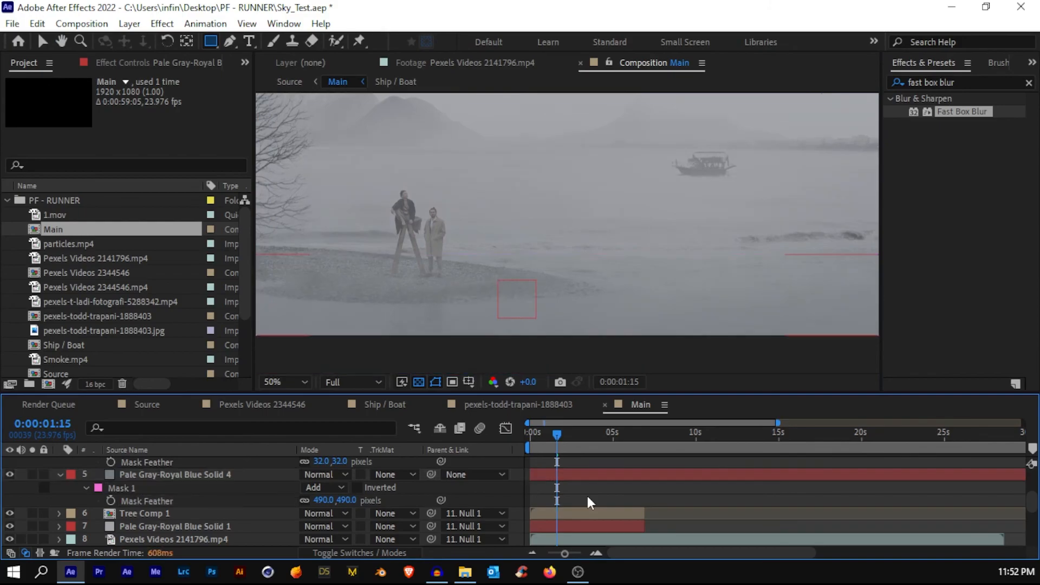
pyautogui.scroll(-2, 544, 267)
# Return to the Source composition, save the project and preview the shot in an enlarged viewer with nothing selected.
pyautogui.click(144, 405)
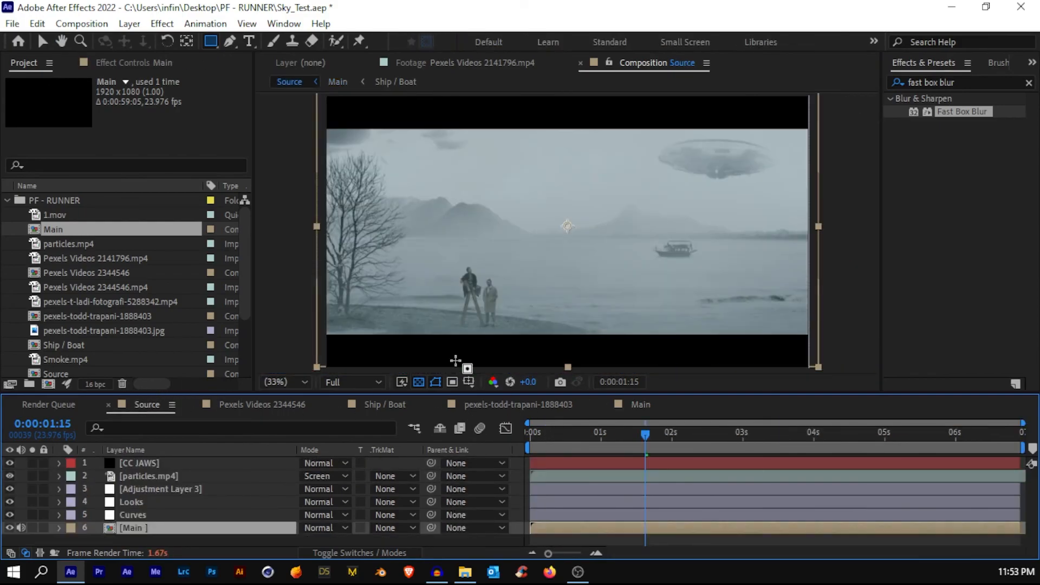
pyautogui.hotkey('ctrl', 's')
pyautogui.click(288, 382)
pyautogui.press('Escape')
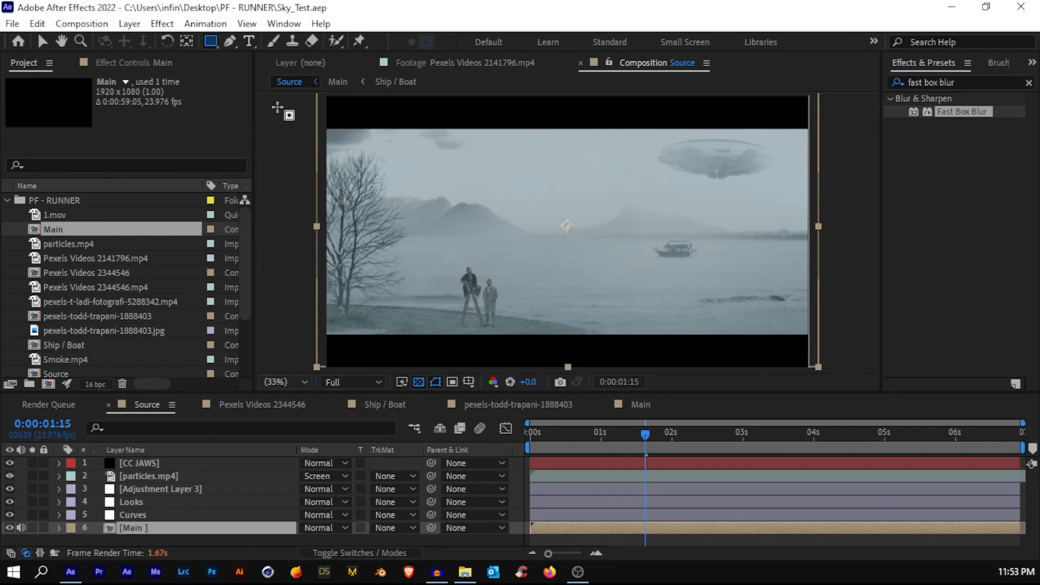
pyautogui.press('`')
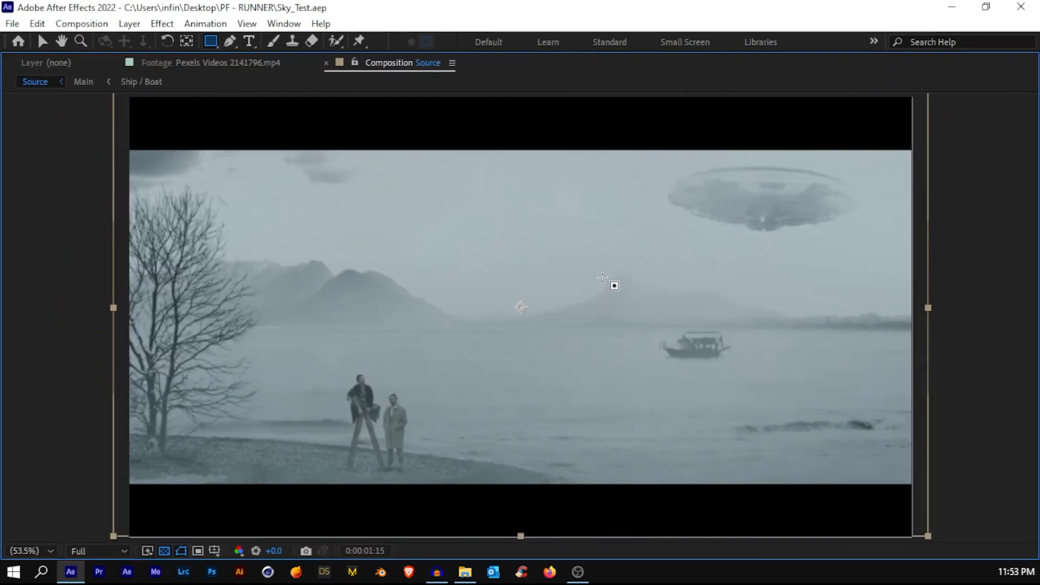
pyautogui.hotkey('ctrl', 'shift', 'a')
pyautogui.press('space')
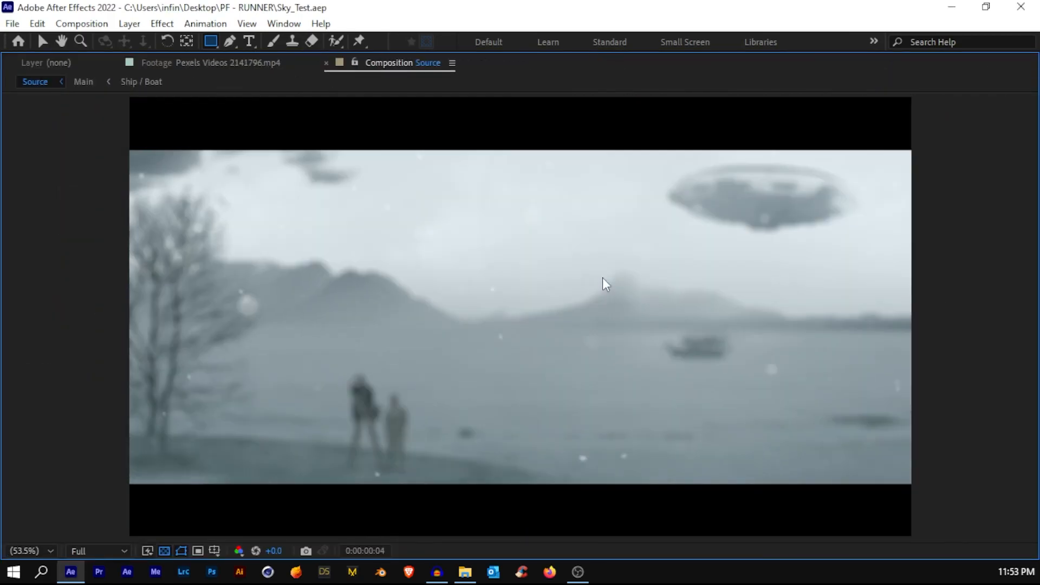